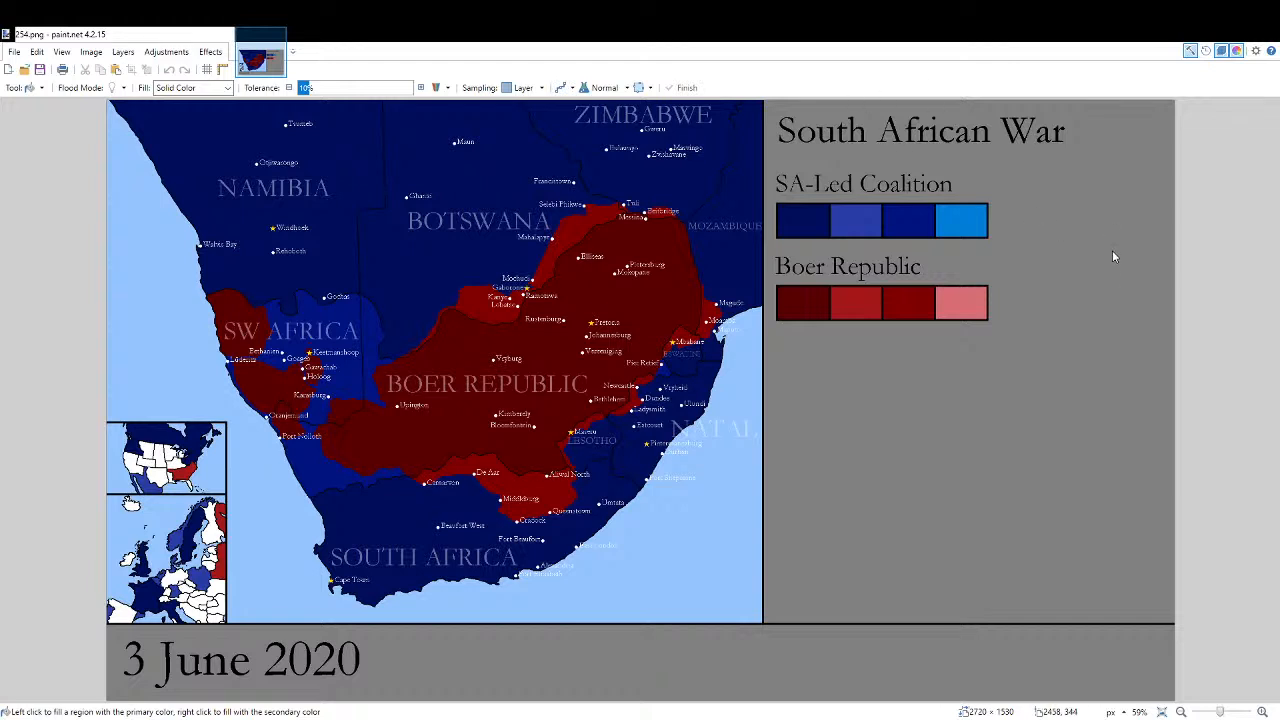
Erase the day numeral 3 from the date caption by filling it with the grey background colour.
key(b)
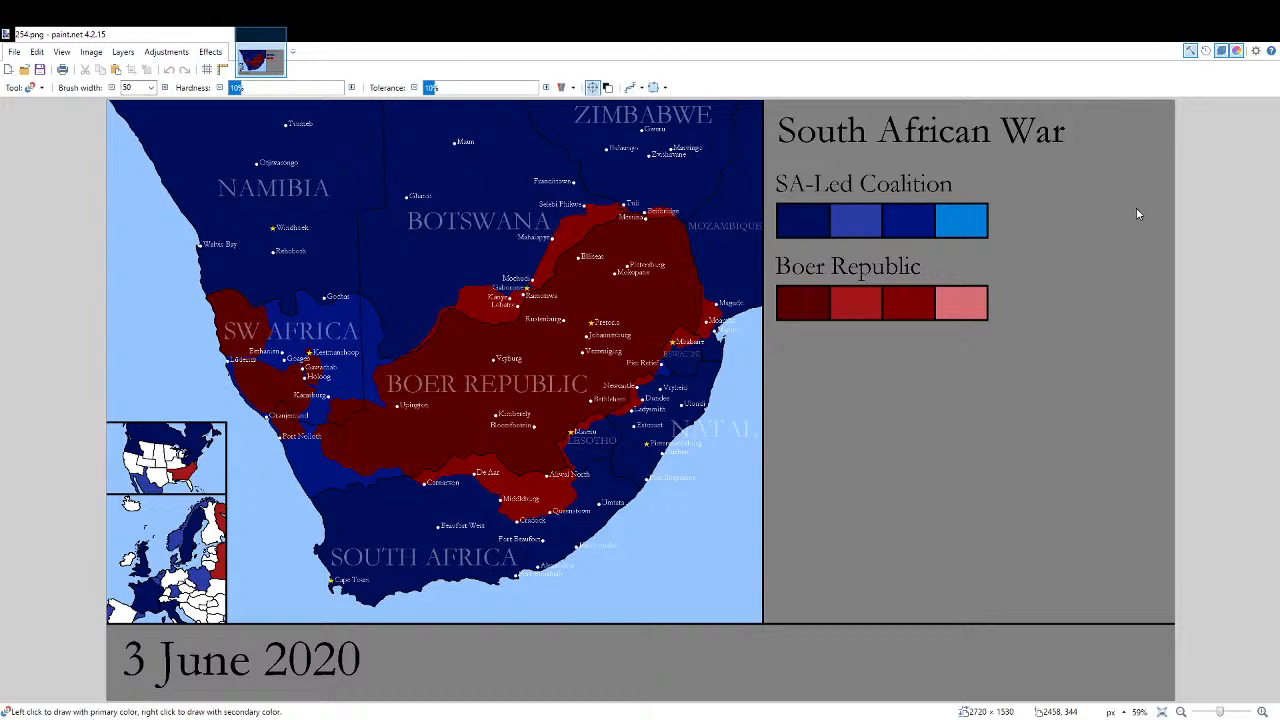
key(k)
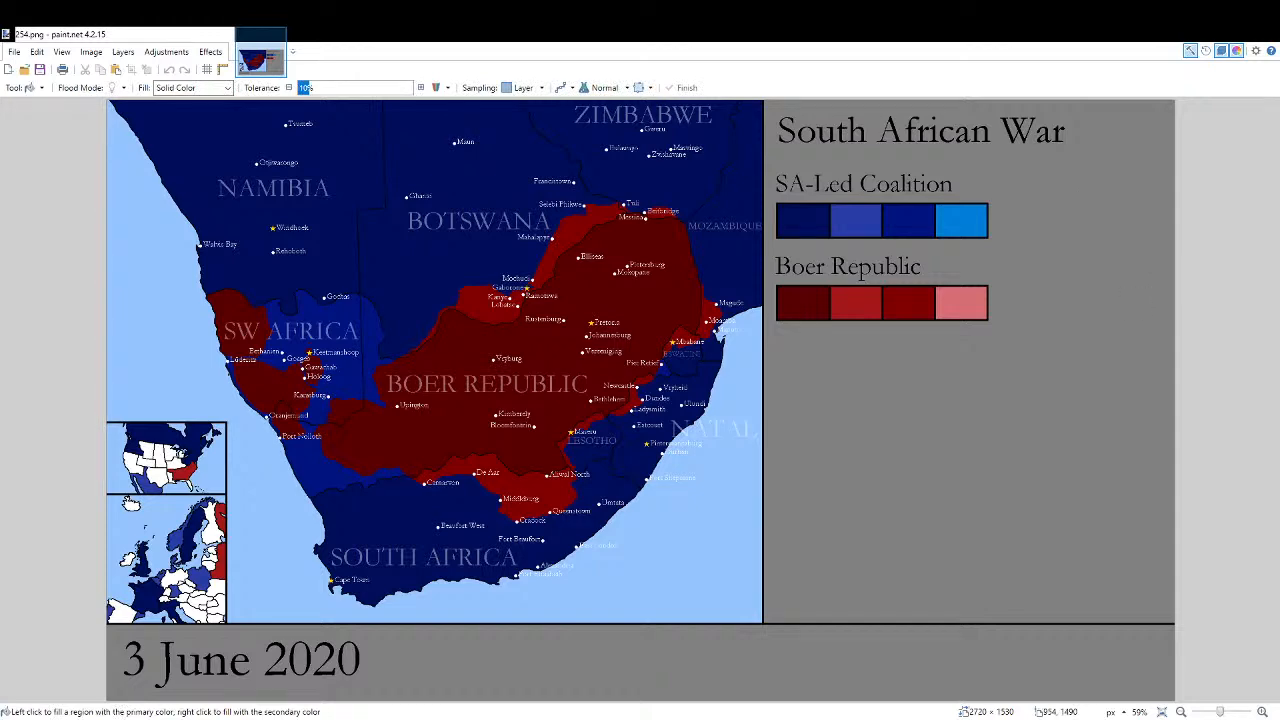
scroll(118, 656, up, 3)
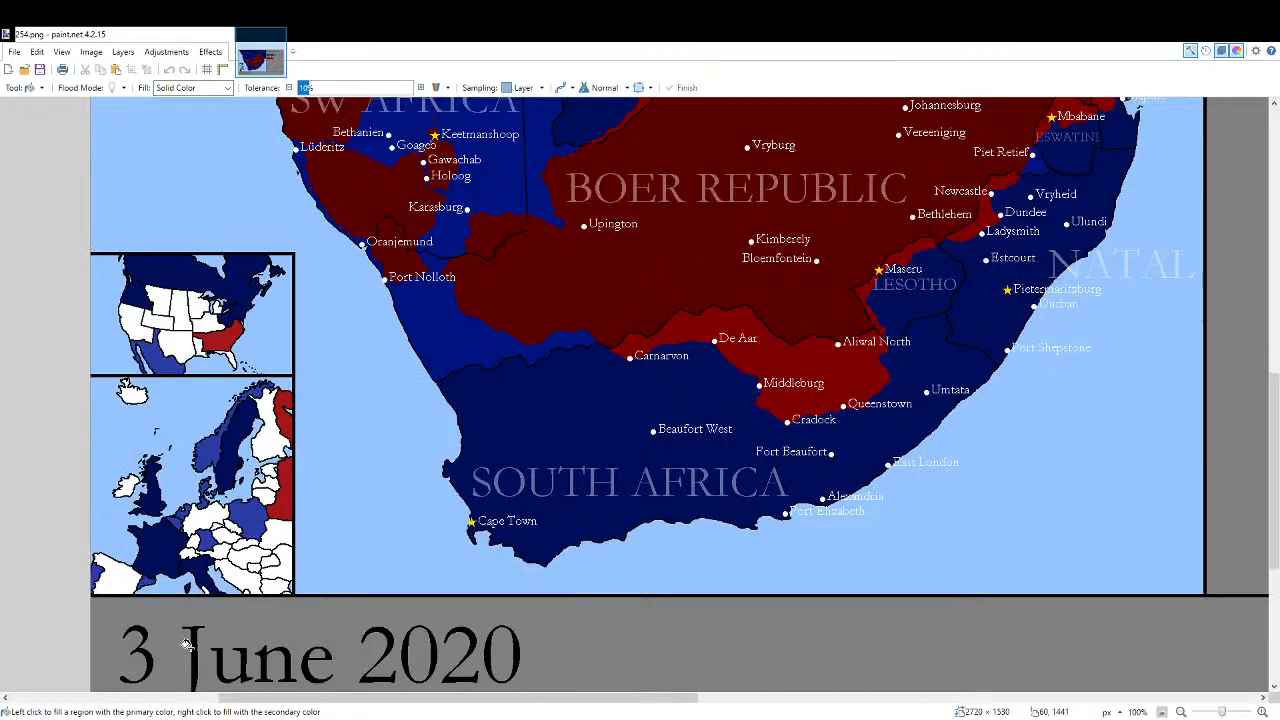
scroll(172, 650, up, 2)
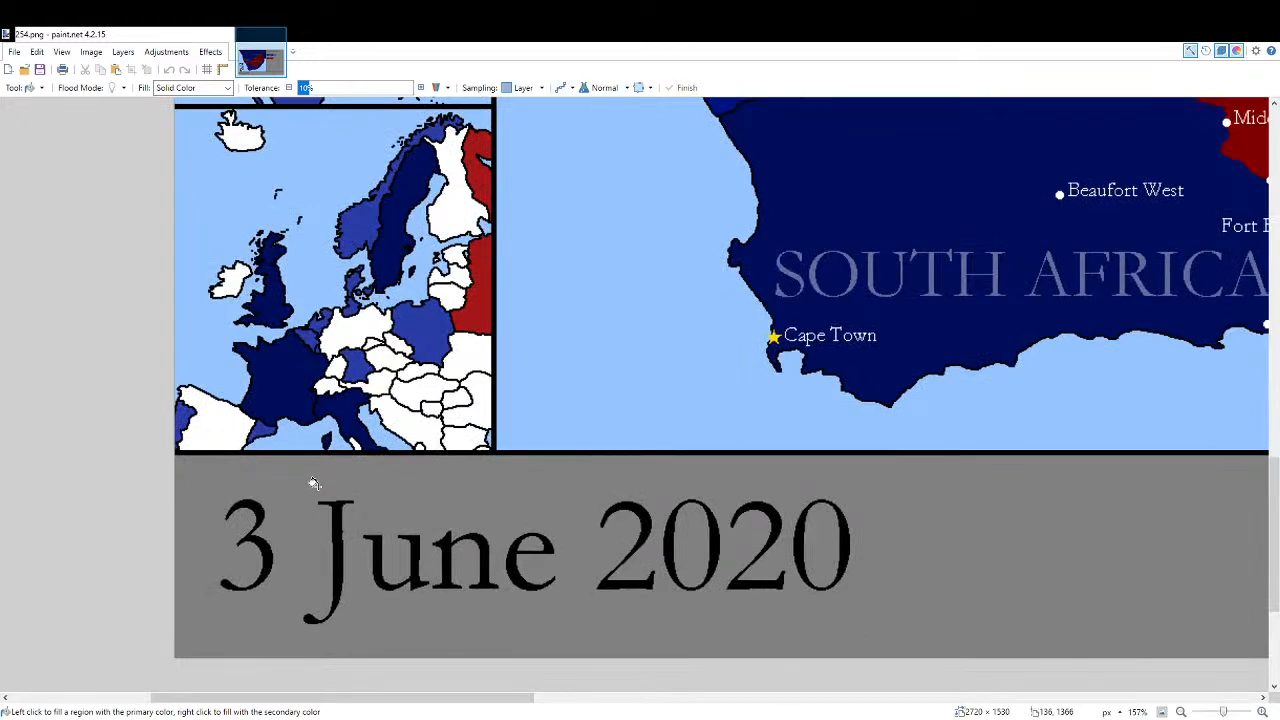
scroll(277, 543, up, 4)
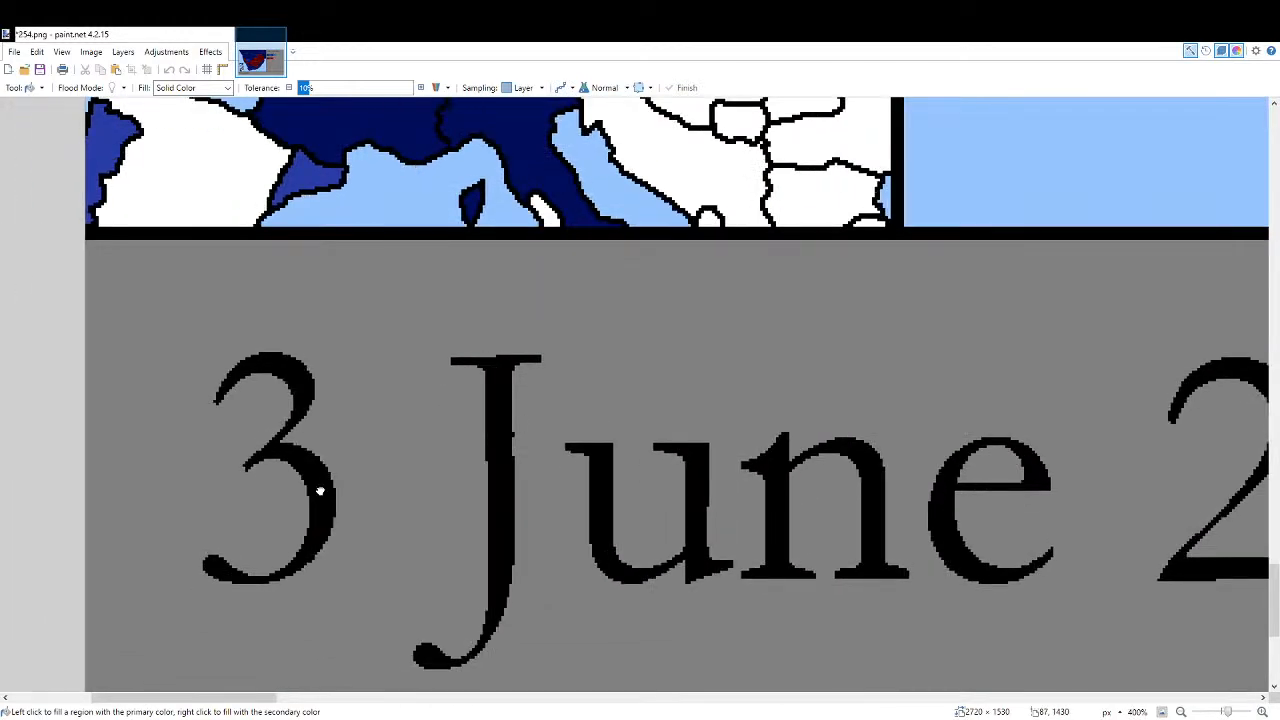
click(320, 490)
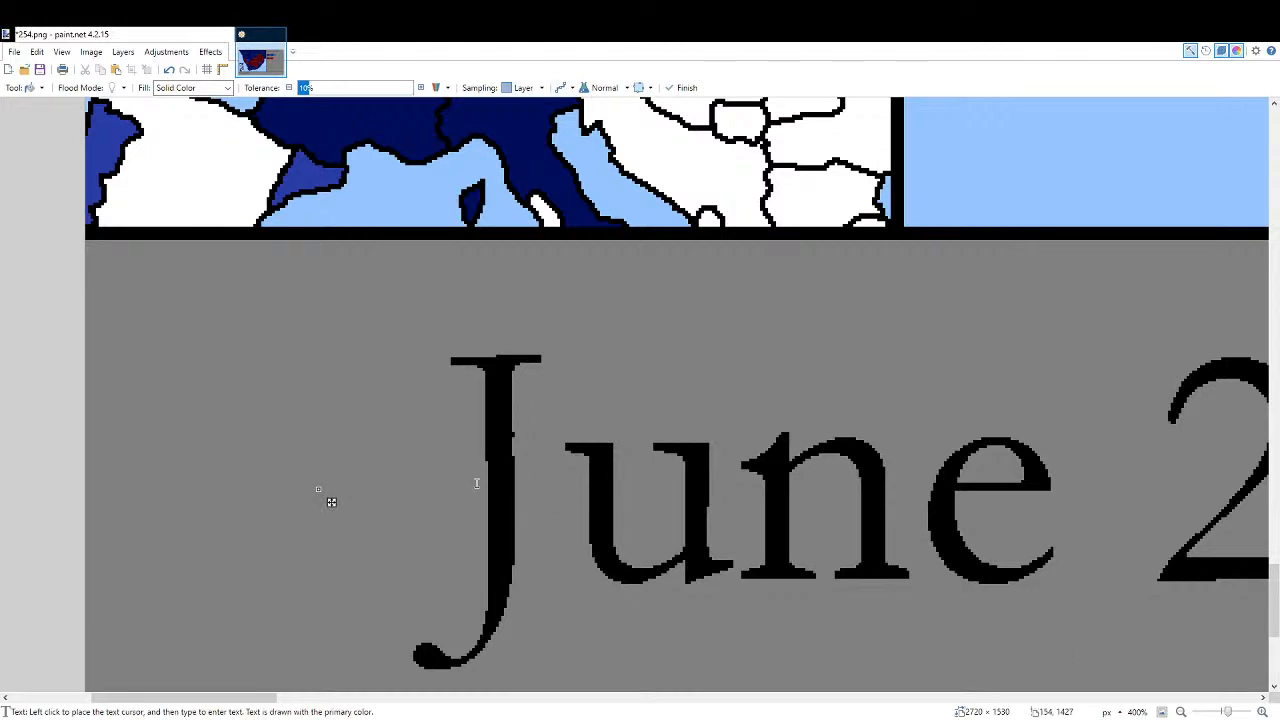
key(t)
click(324, 494)
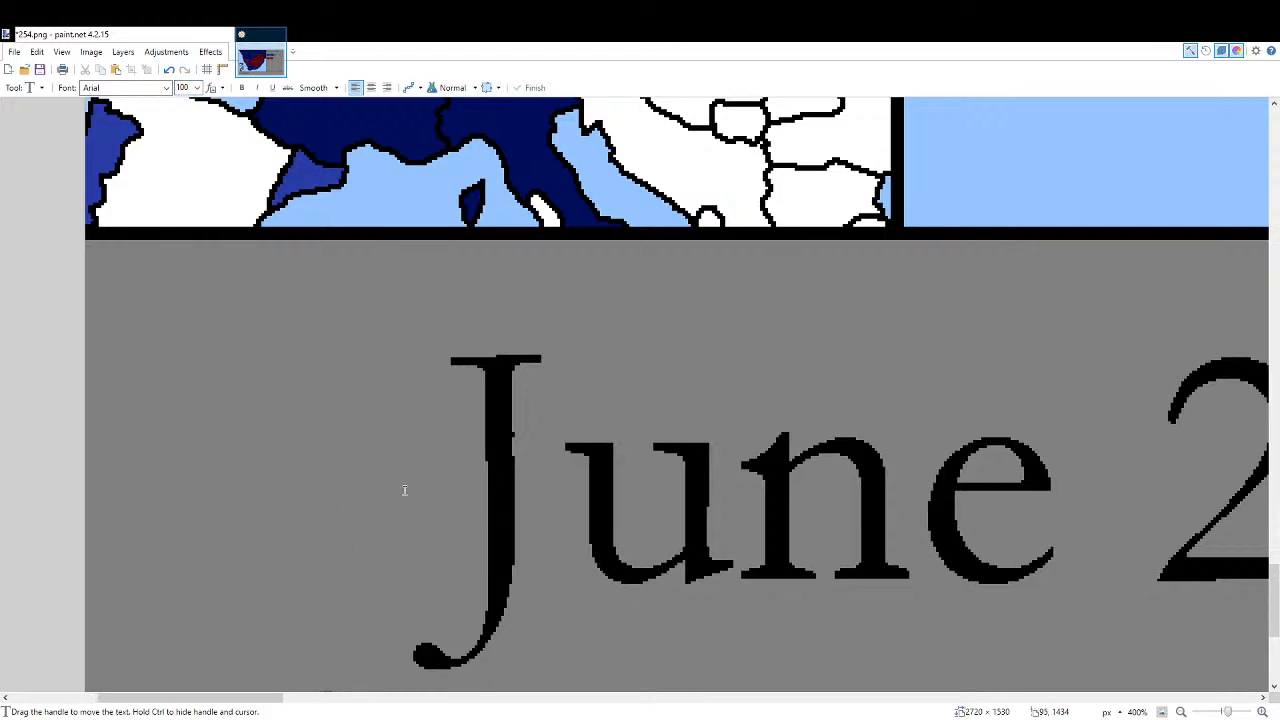
scroll(400, 485, right, 1)
key(ctrl+z)
key(ctrl+y)
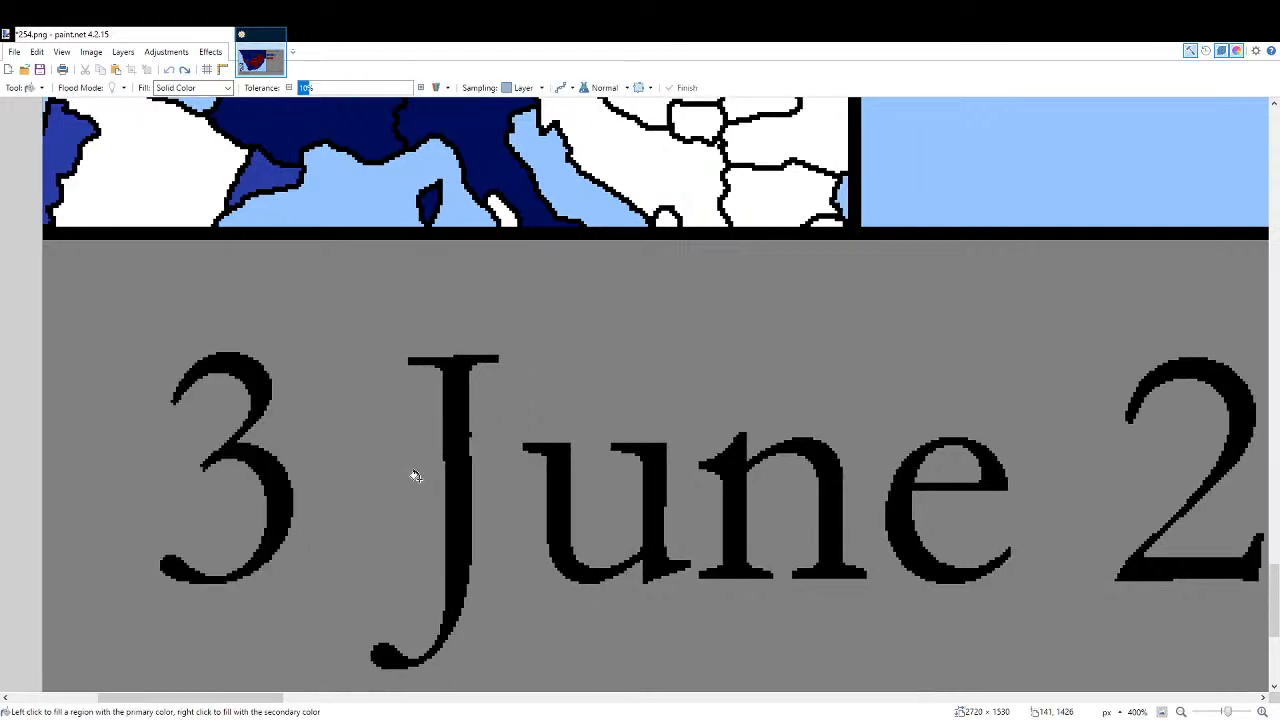
key(ctrl+z)
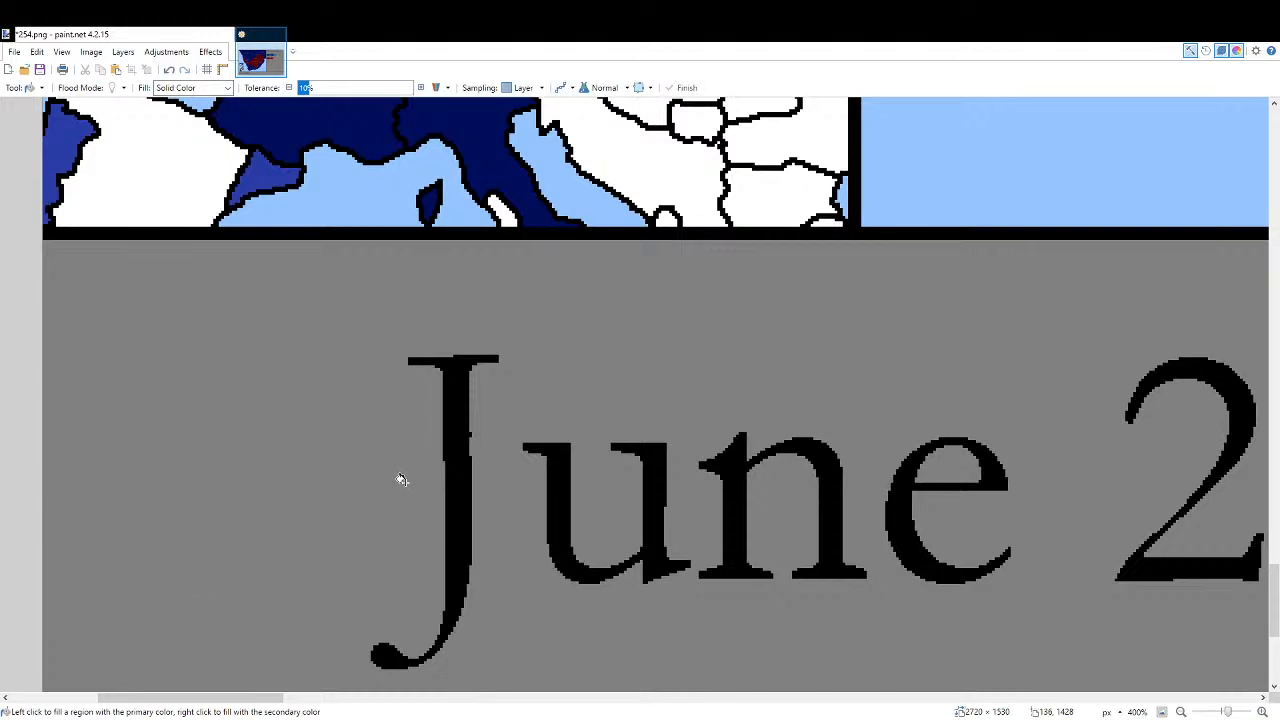
Add the text "4 J" in Garamond to the date caption, aligning its J over the existing J of June.
key(t)
click(197, 463)
text(4 )
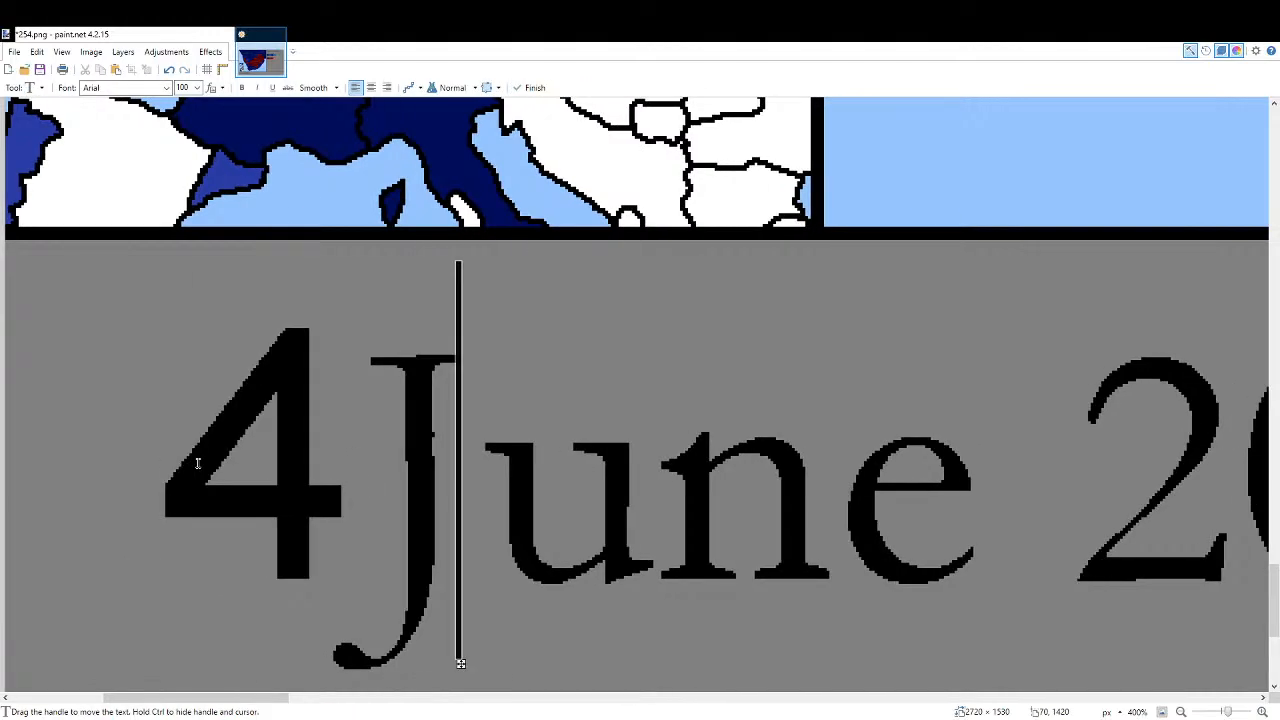
text(J)
scroll(483, 490, up, 1)
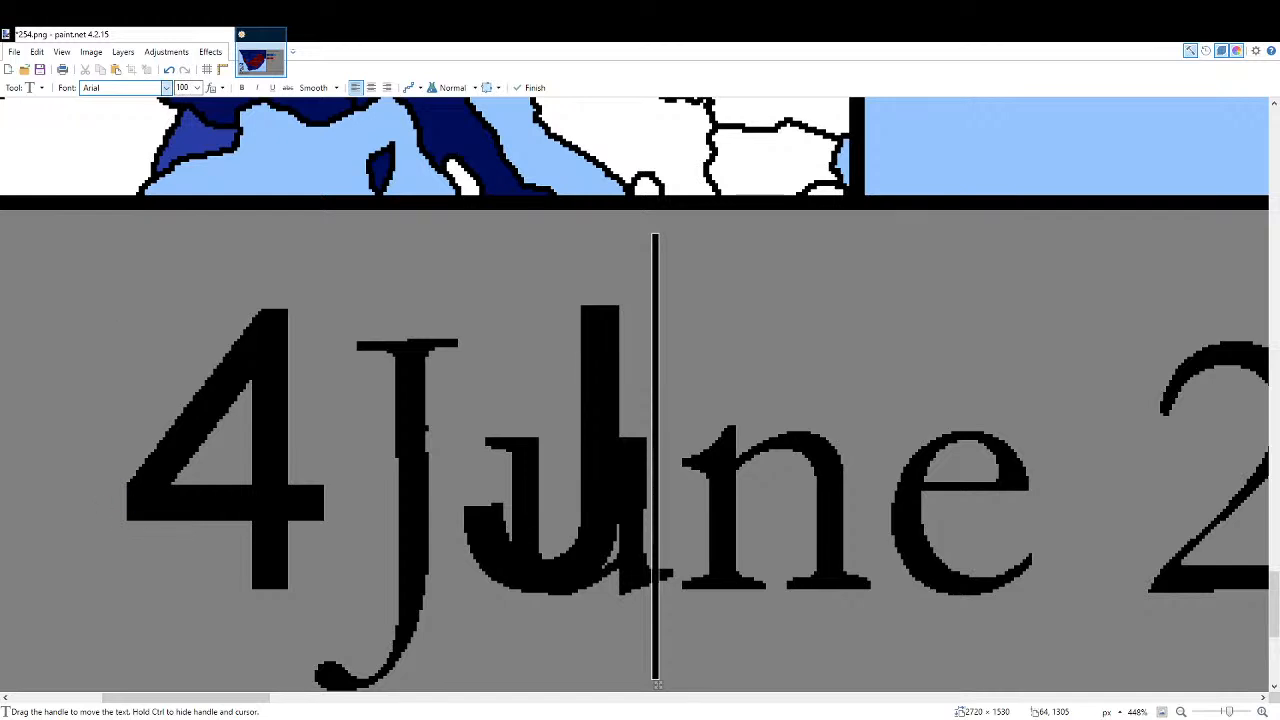
text(gar)
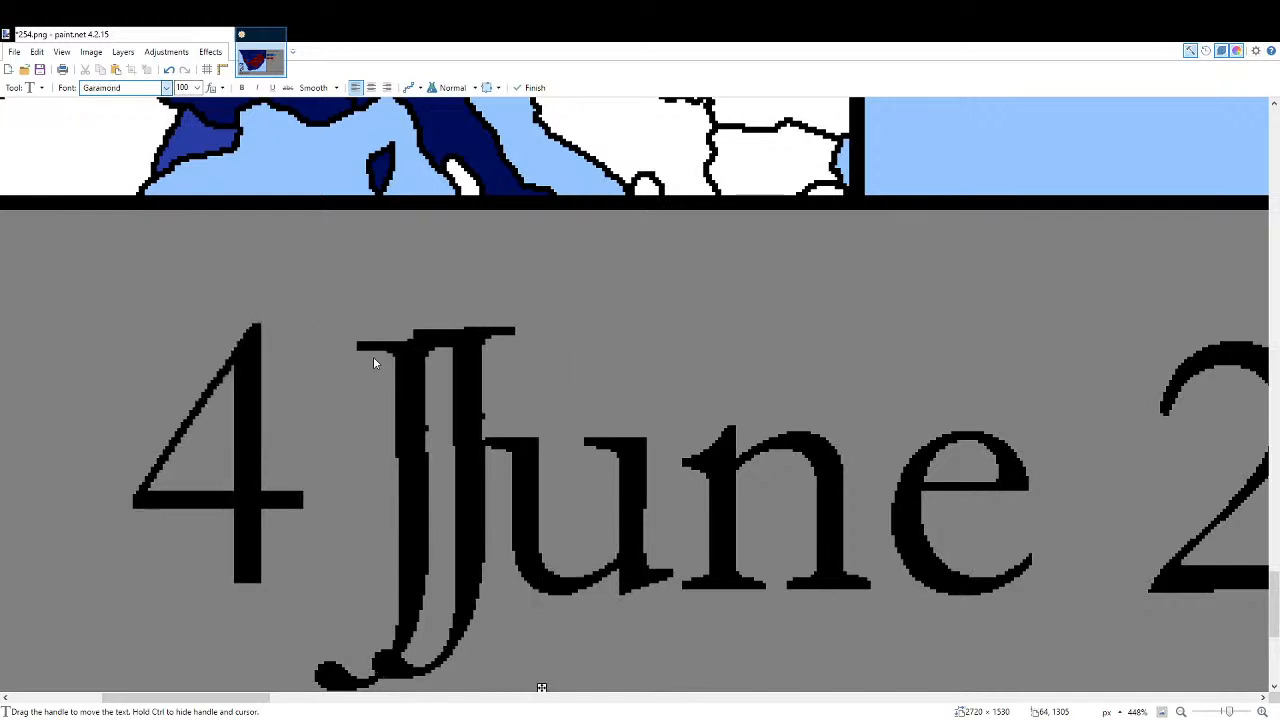
scroll(432, 512, up, 2)
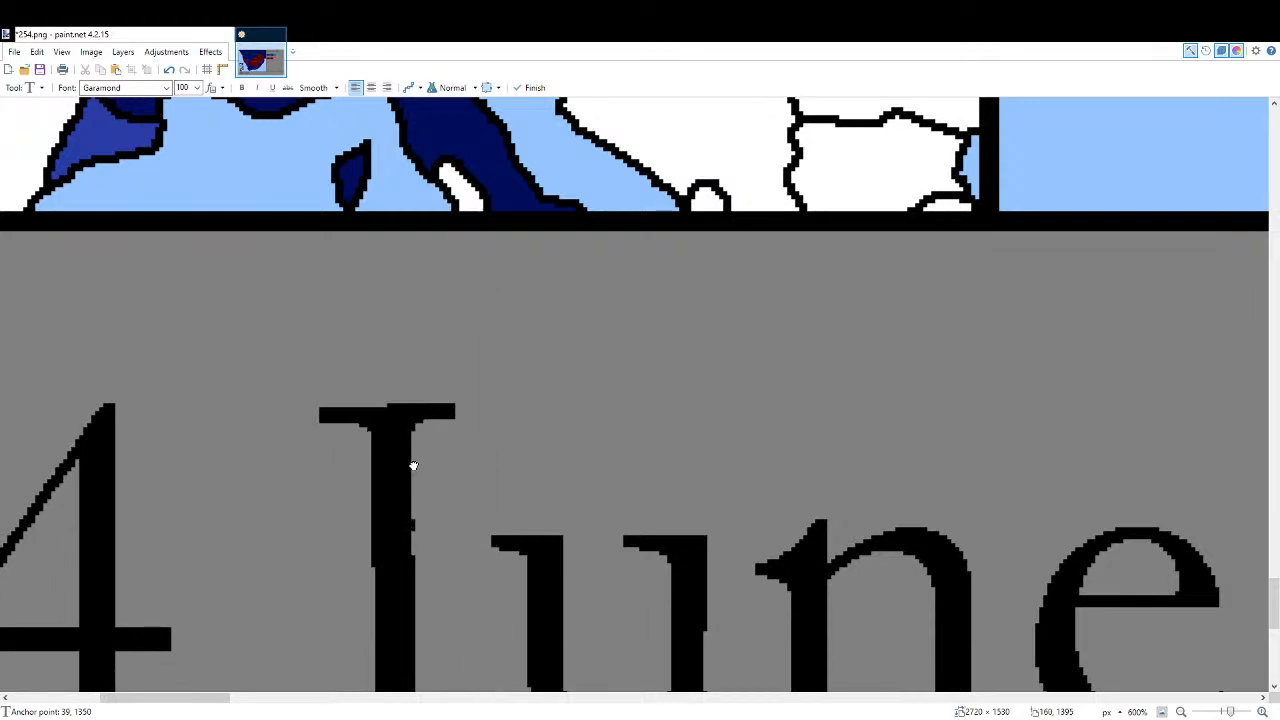
click(1172, 699)
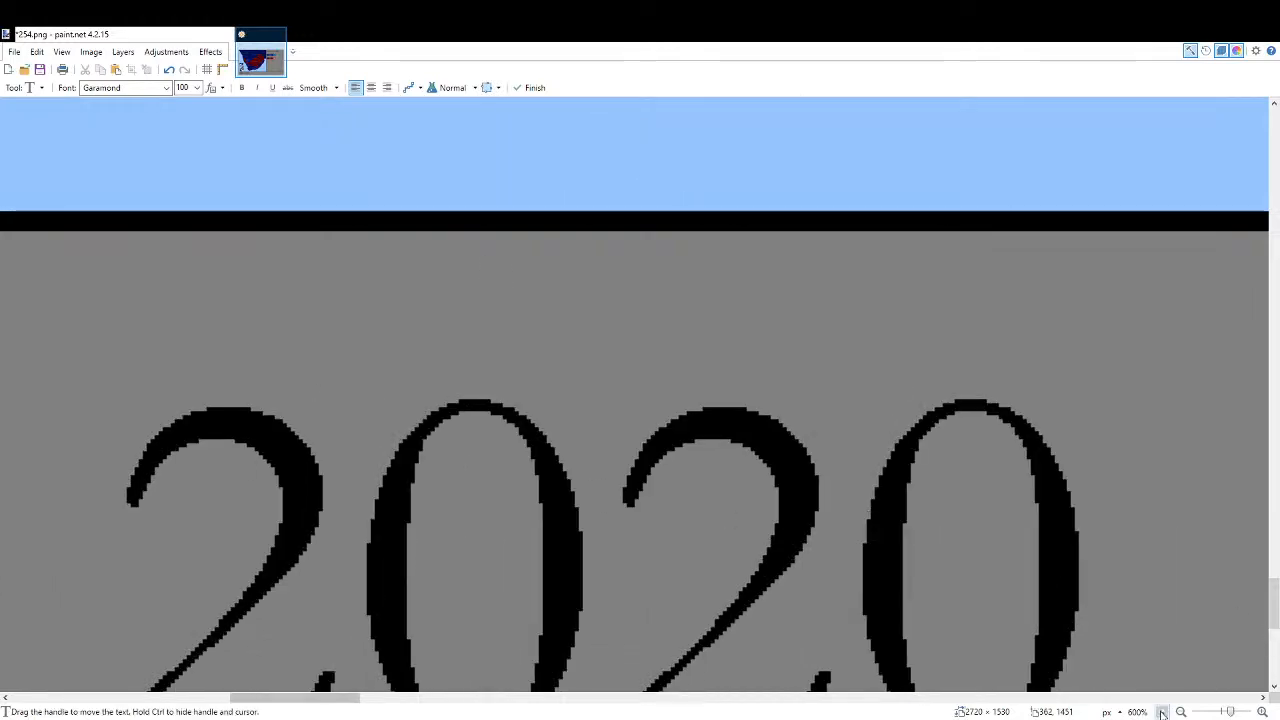
click(1162, 712)
Save the 4 June 2020 map as 255.png.
click(1115, 246)
key(k)
scroll(290, 370, up, 5)
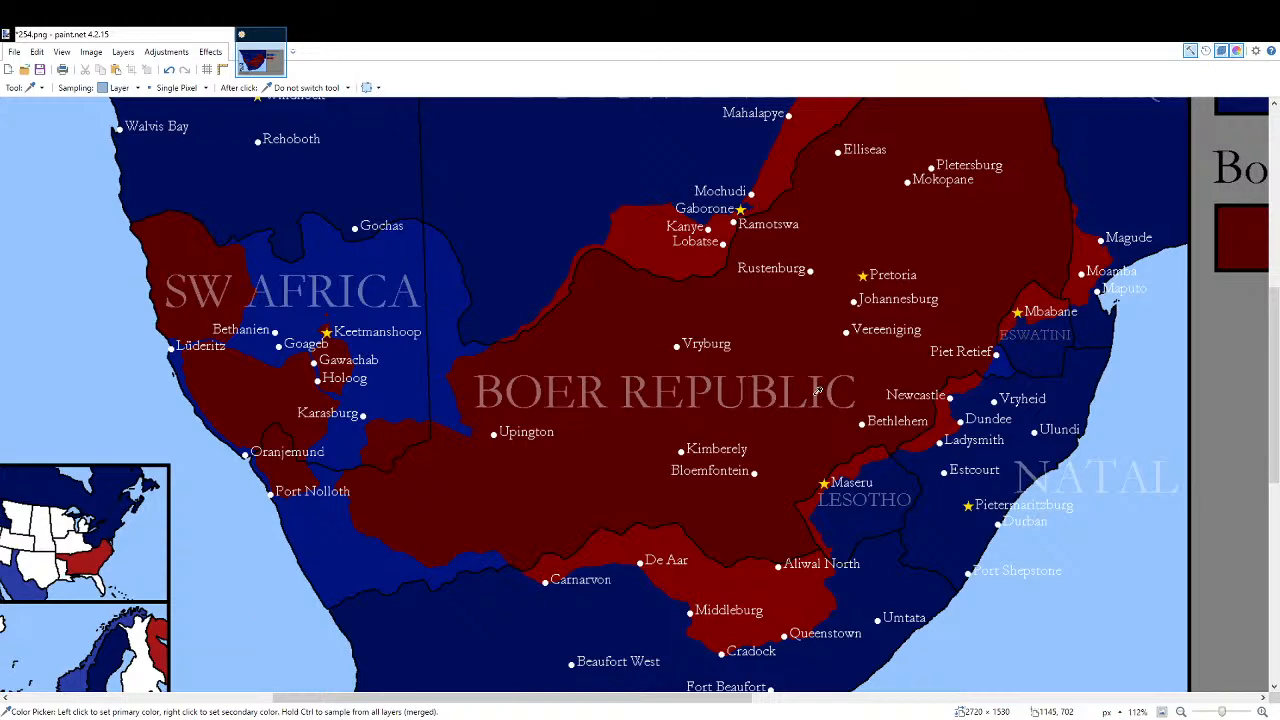
click(1163, 712)
key(b)
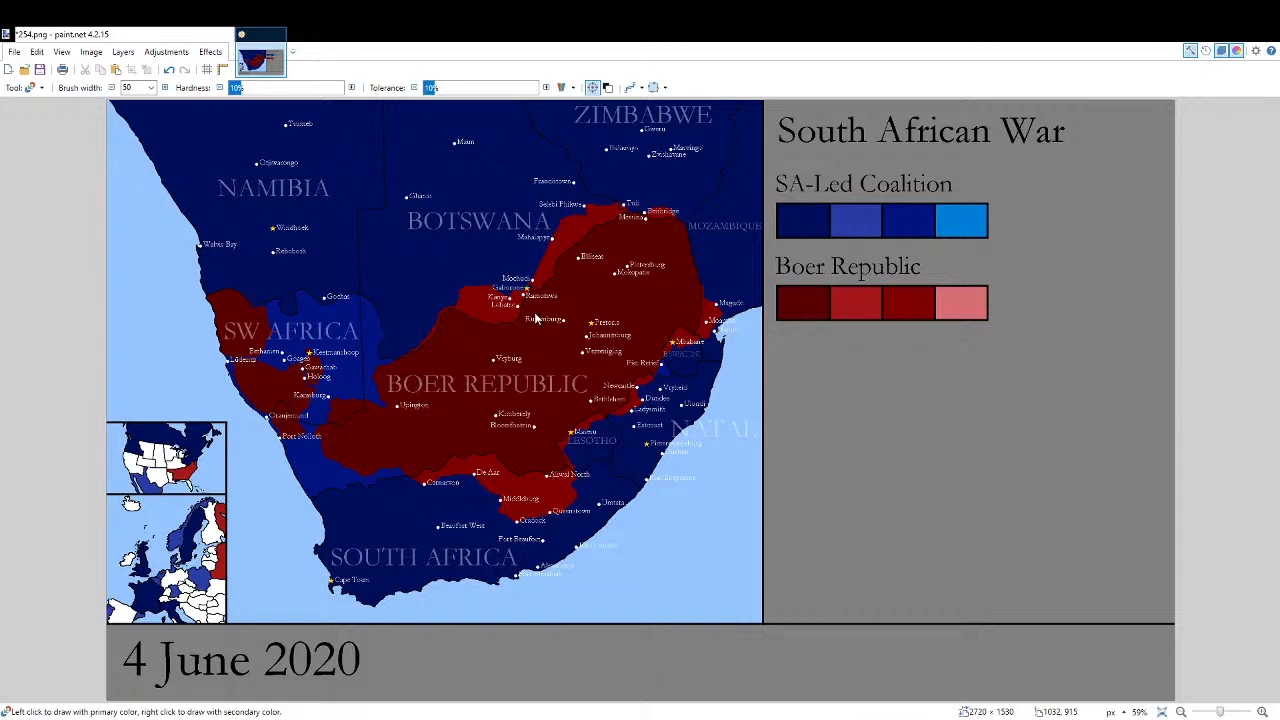
key(ctrl+s)
Erase the day numeral 4 from the date caption with a background-grey fill.
key(f)
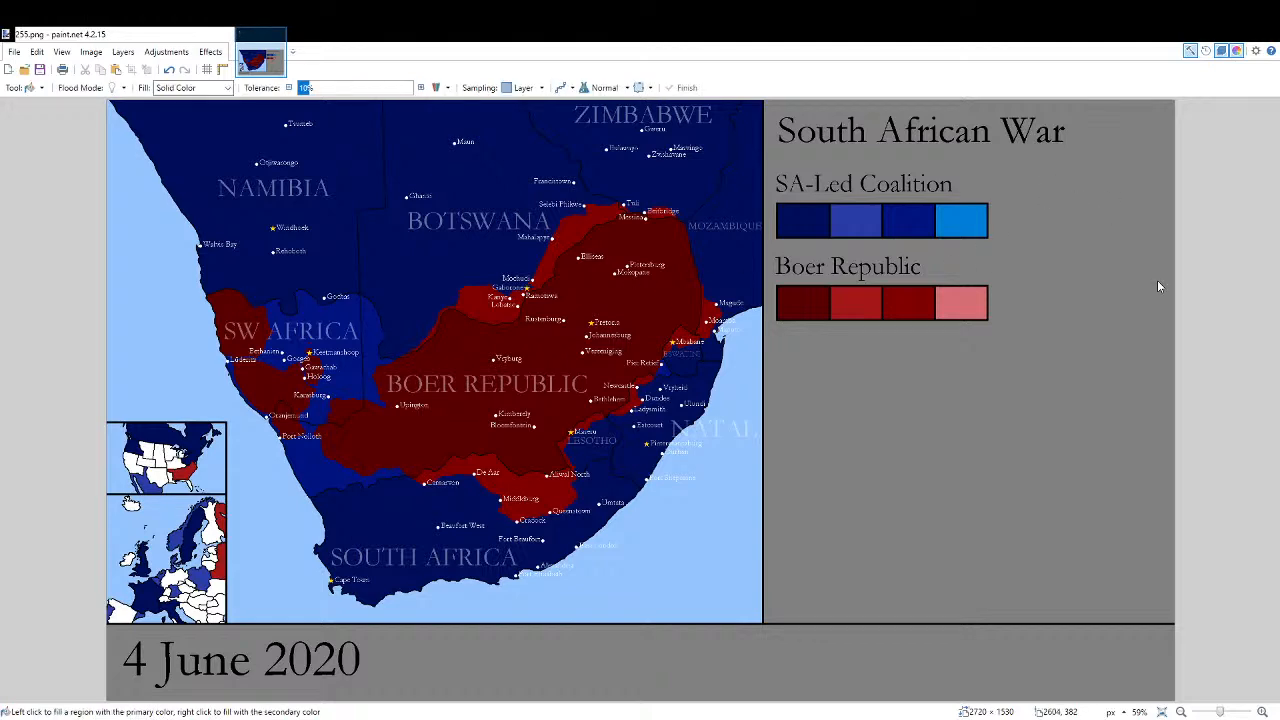
scroll(150, 660, up, 4)
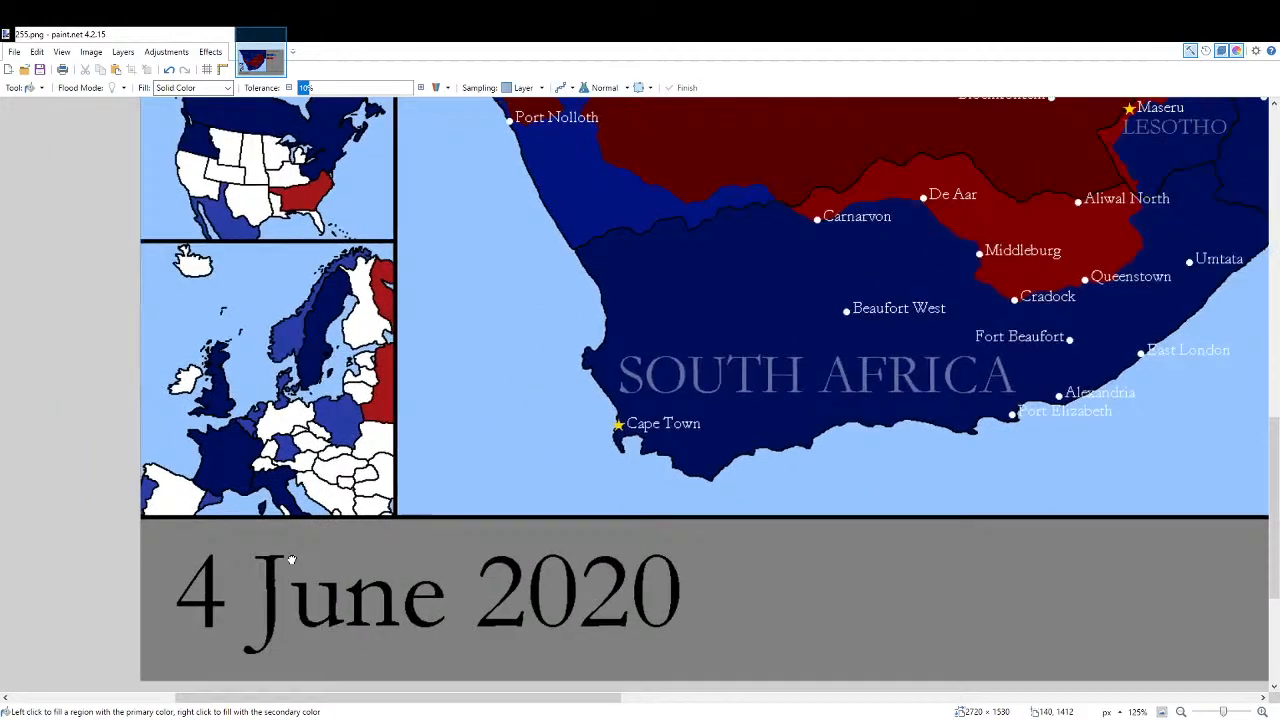
scroll(265, 525, up, 2)
click(300, 515)
Add "5 J" to the date caption with its J over the existing one, and save the map as 256.png.
key(t)
click(290, 497)
text(5 J)
scroll(574, 543, up, 3)
drag(528, 543, 351, 509)
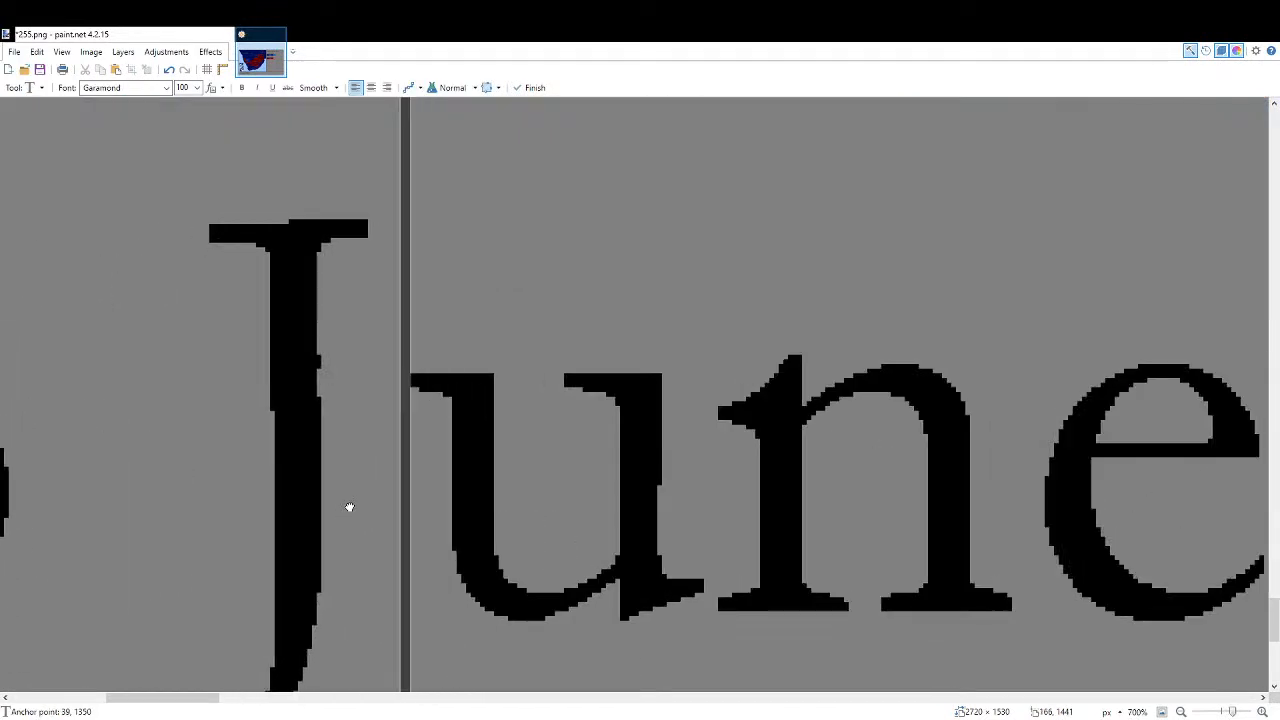
key(ctrl+b)
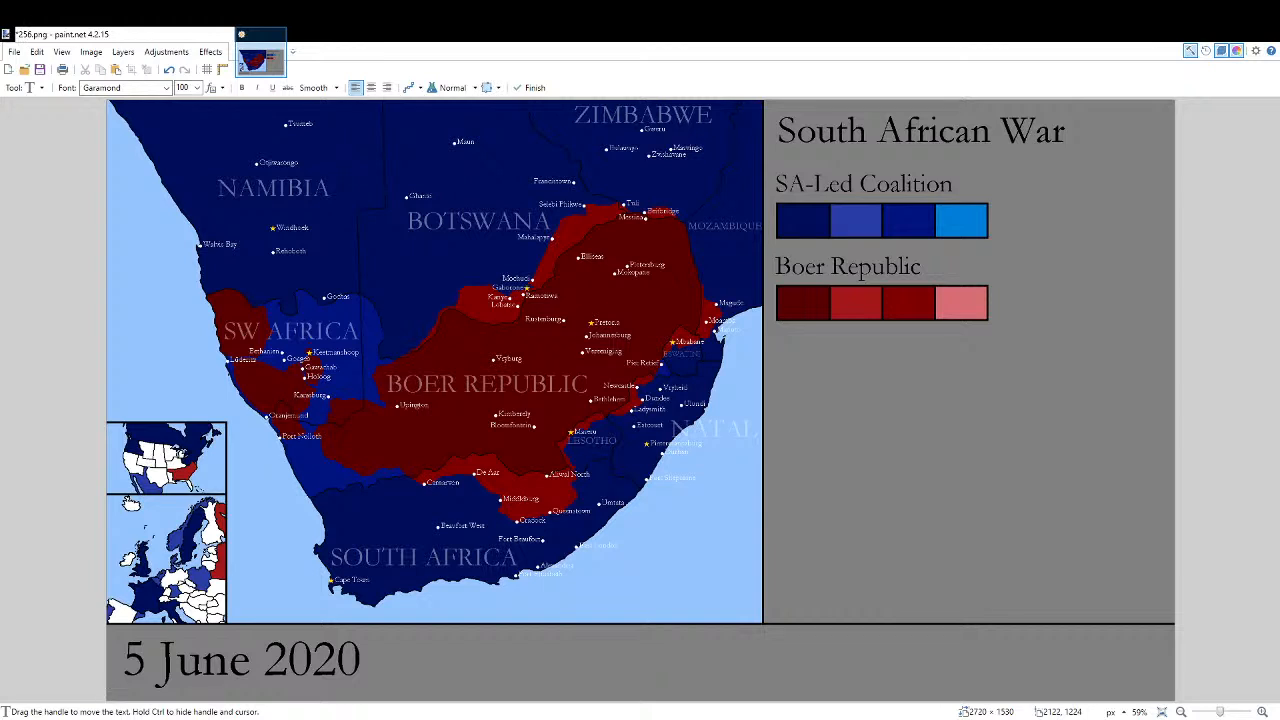
key(ctrl+s)
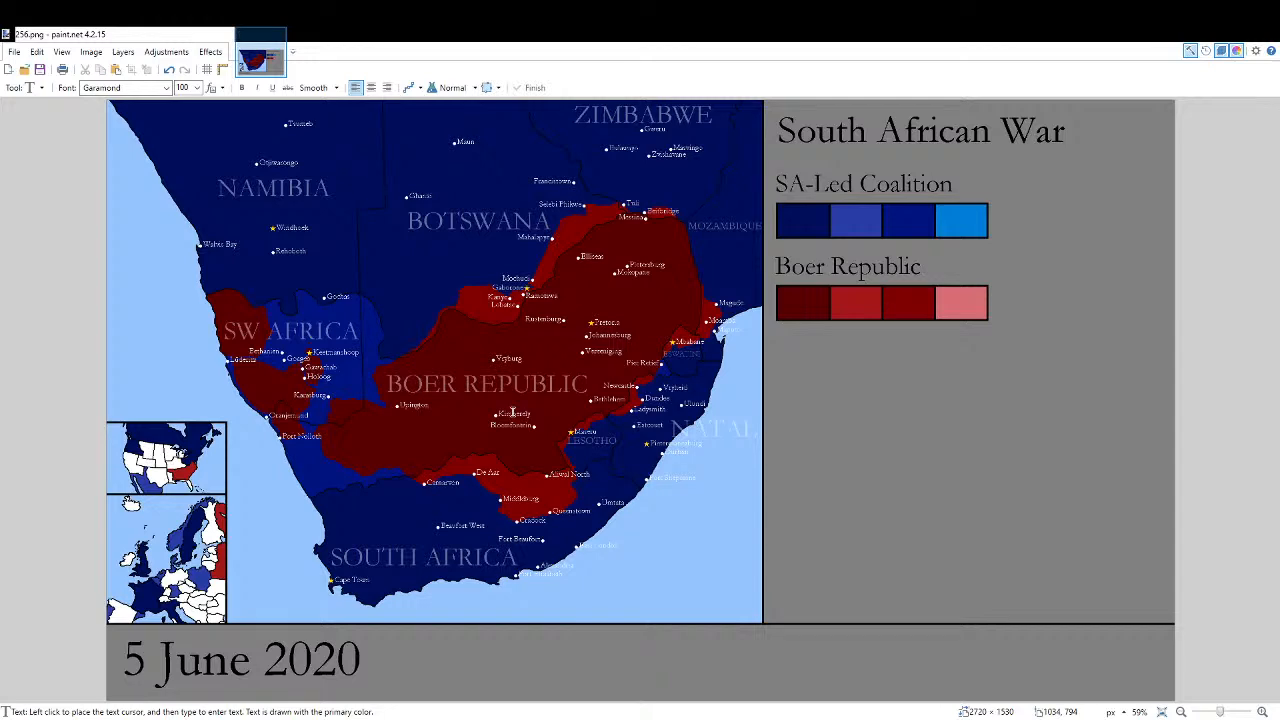
Replace the day numeral 5 in the date caption with 6, keeping it aligned with June.
key(f)
scroll(320, 557, up, 8)
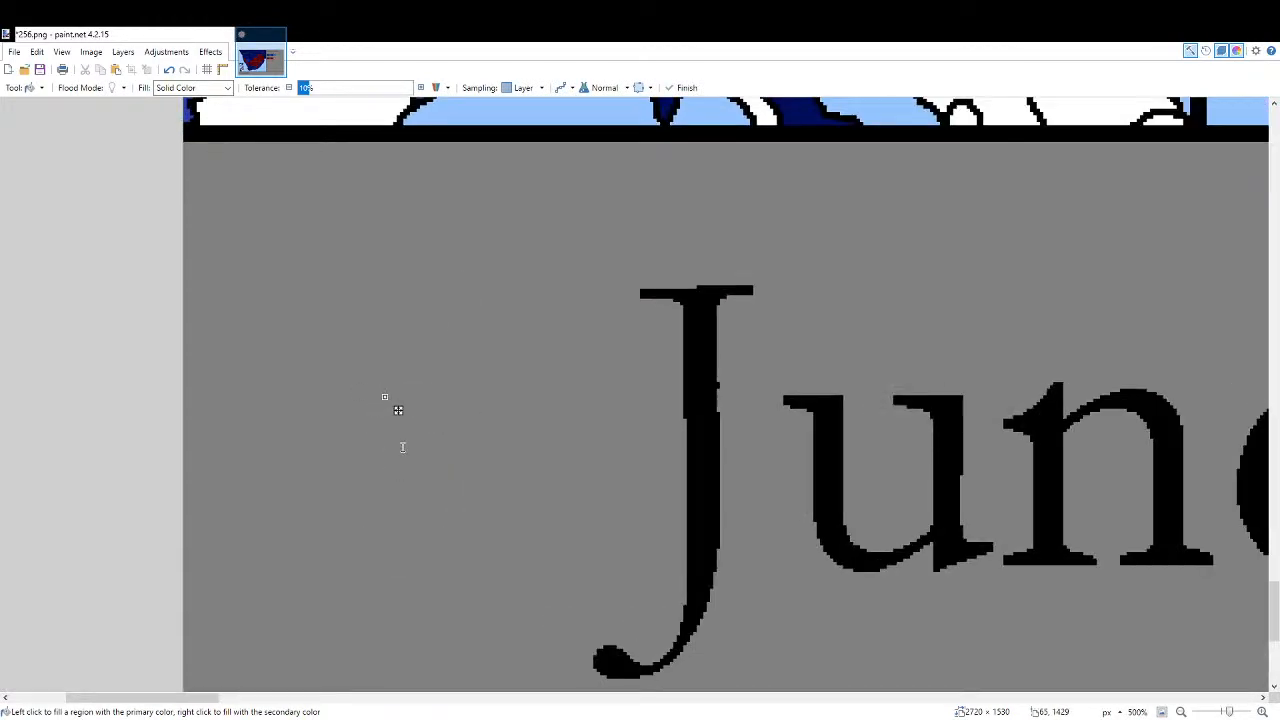
key(t)
click(457, 457)
text(6)
key(space)
scroll(529, 420, up, 4)
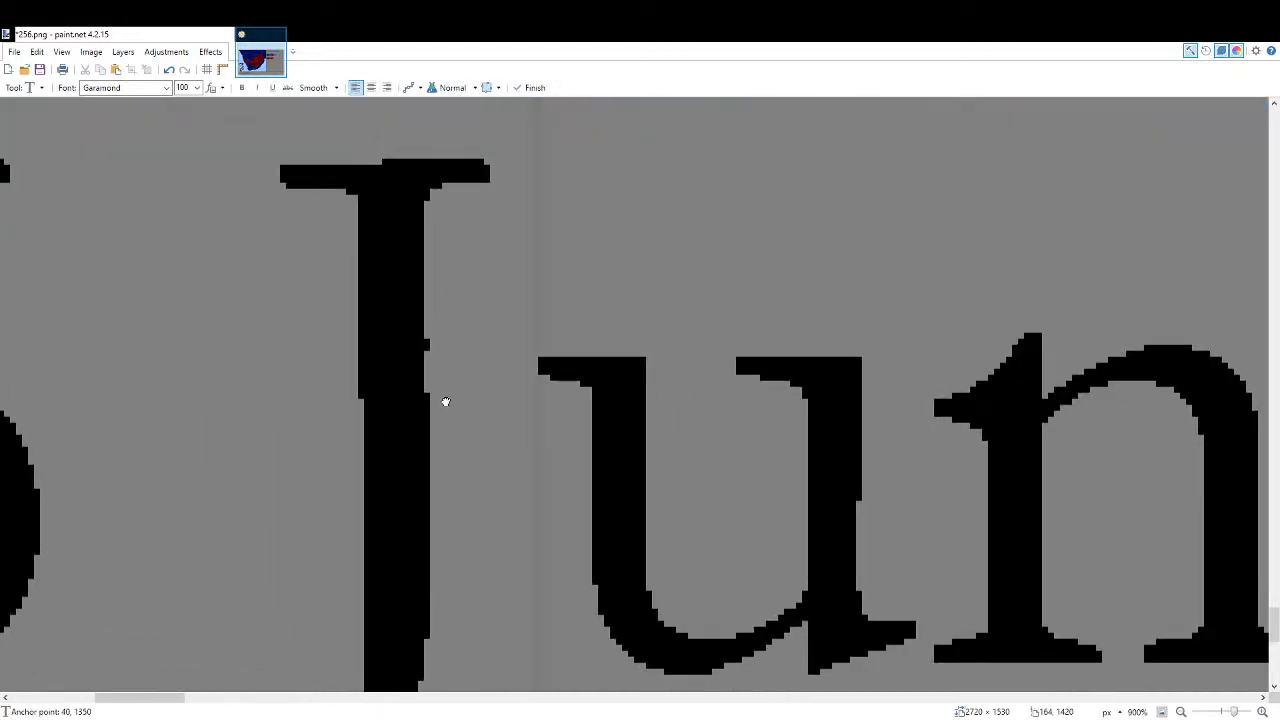
click(1162, 711)
Save the 6 June 2020 map as 257.png.
key(b)
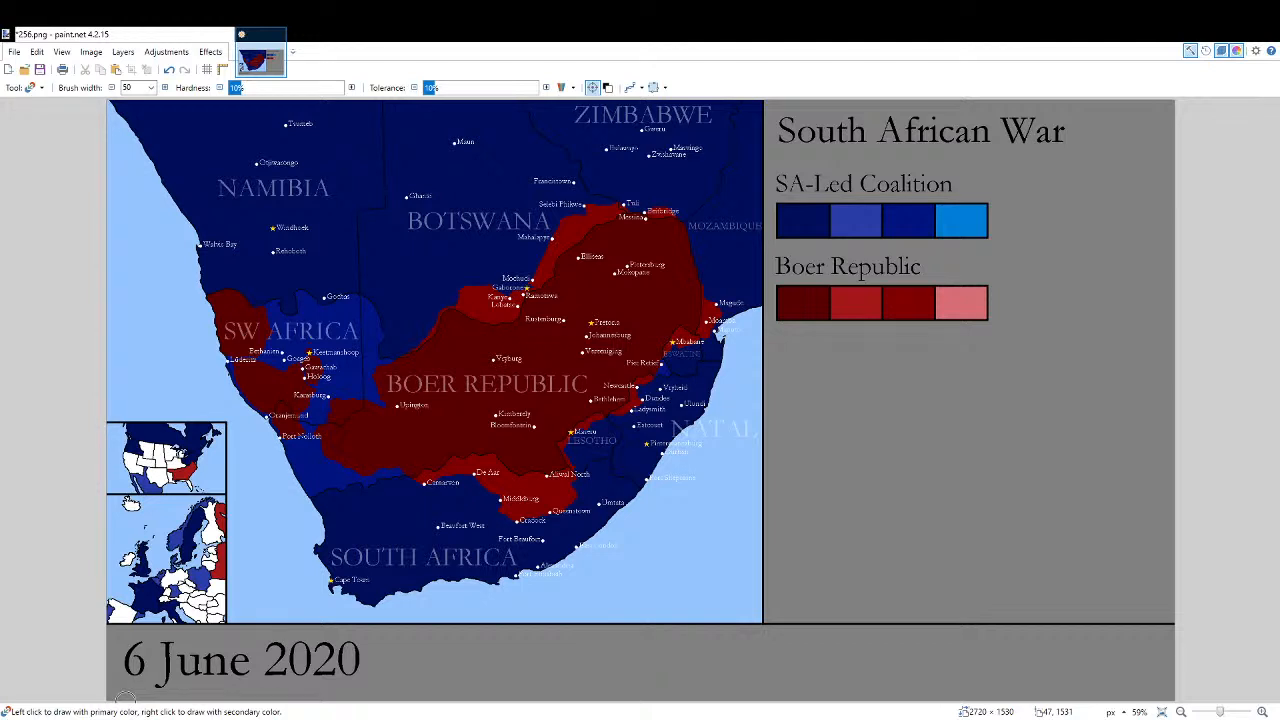
key(t)
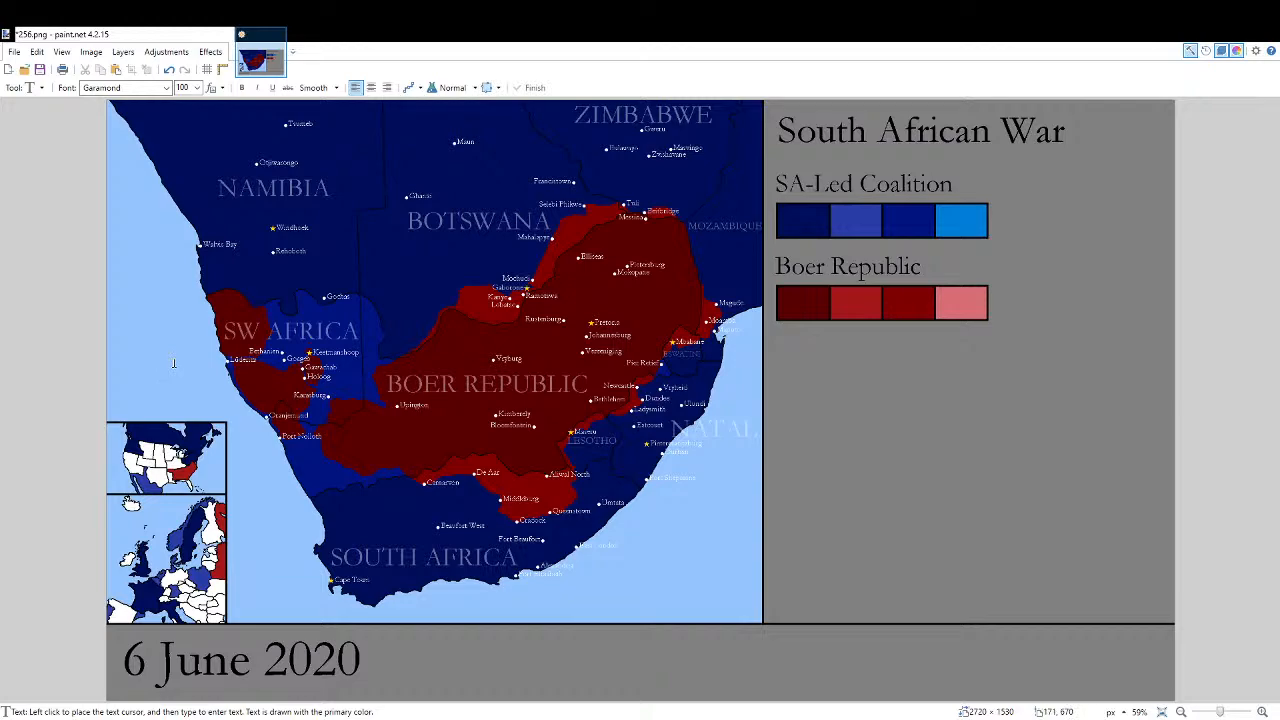
ctrl+scroll(427, 383, up, 5)
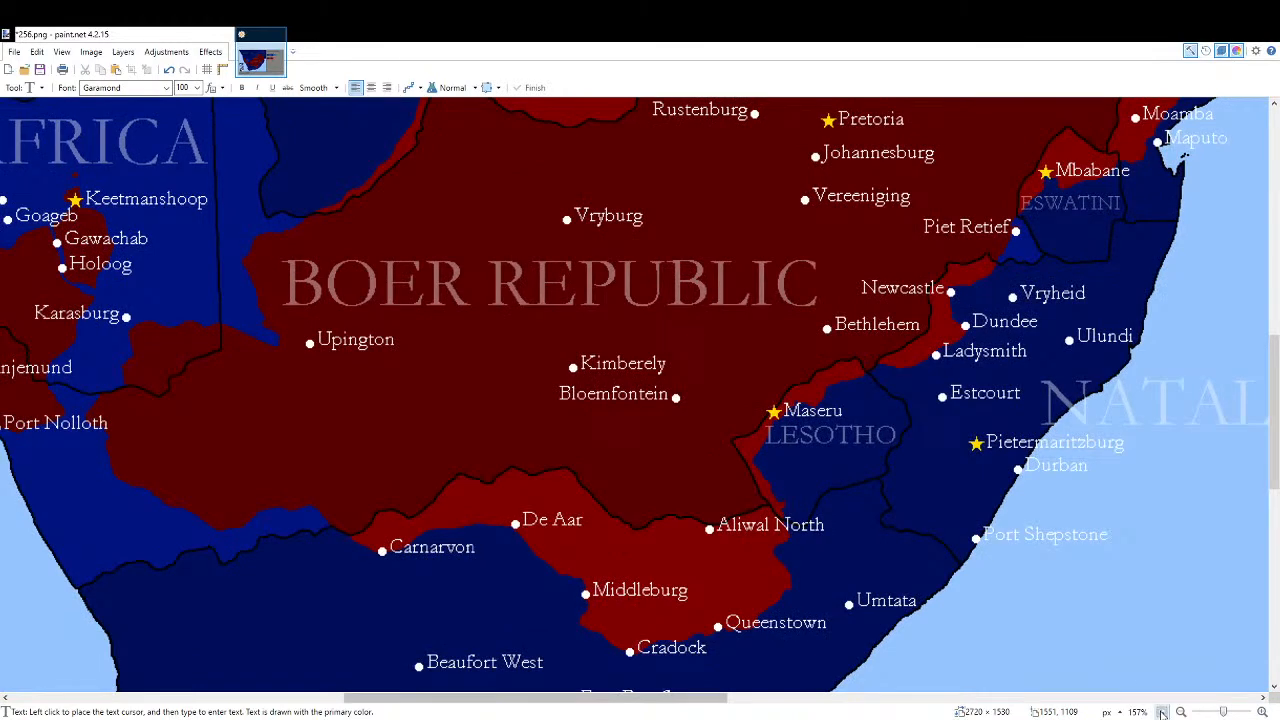
key(ctrl+b)
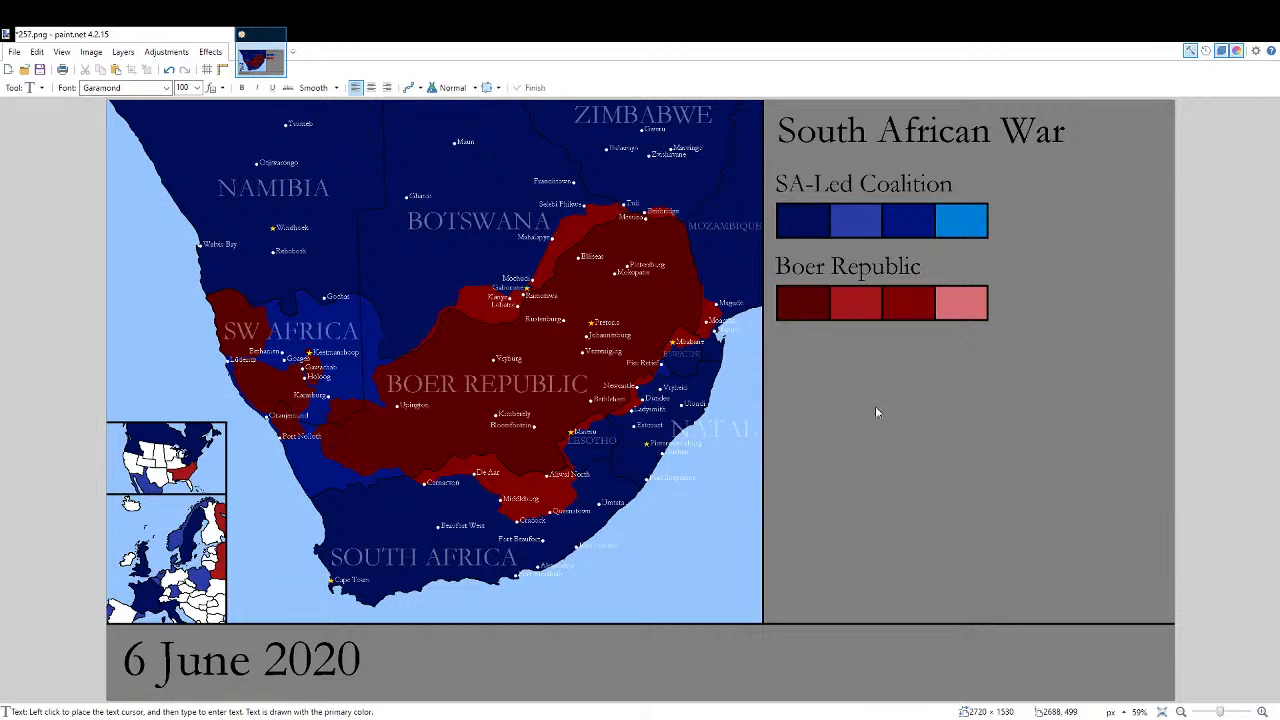
key(ctrl+s)
ctrl+scroll(1046, 272, up, 2)
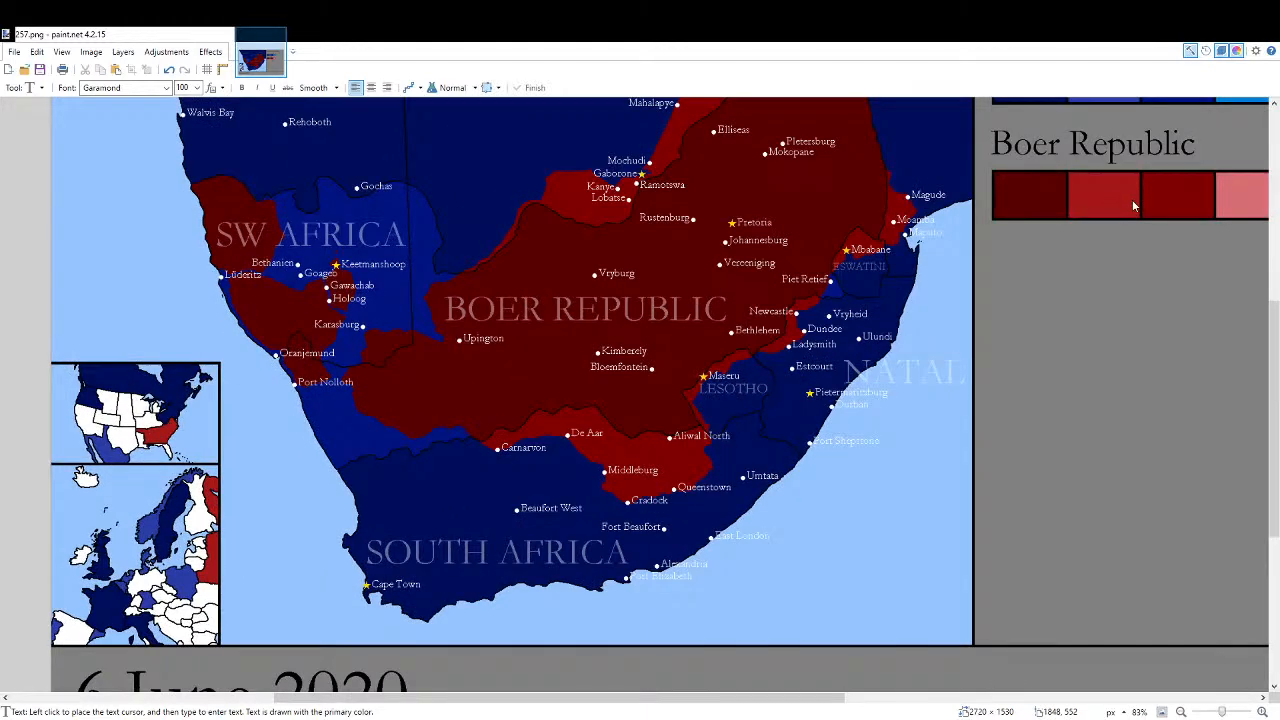
key(f)
scroll(640, 400, down, 2)
ctrl+scroll(240, 514, up, 10)
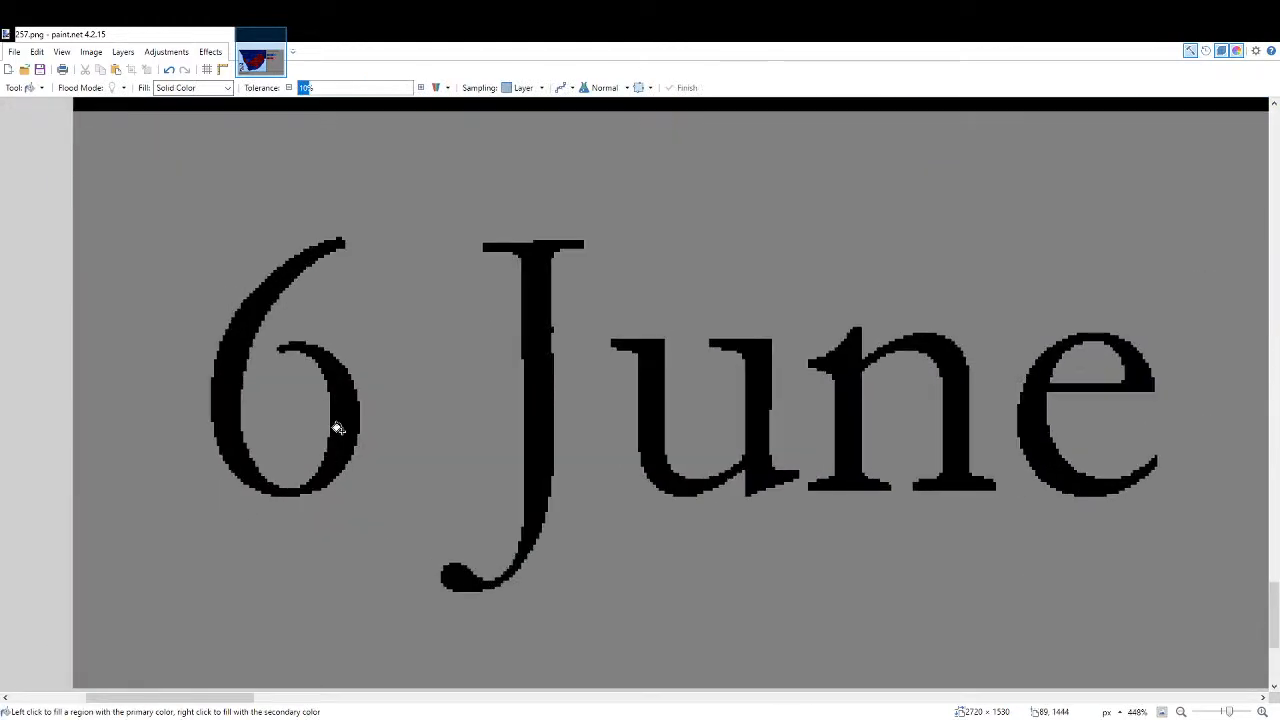
key(t)
click(320, 437)
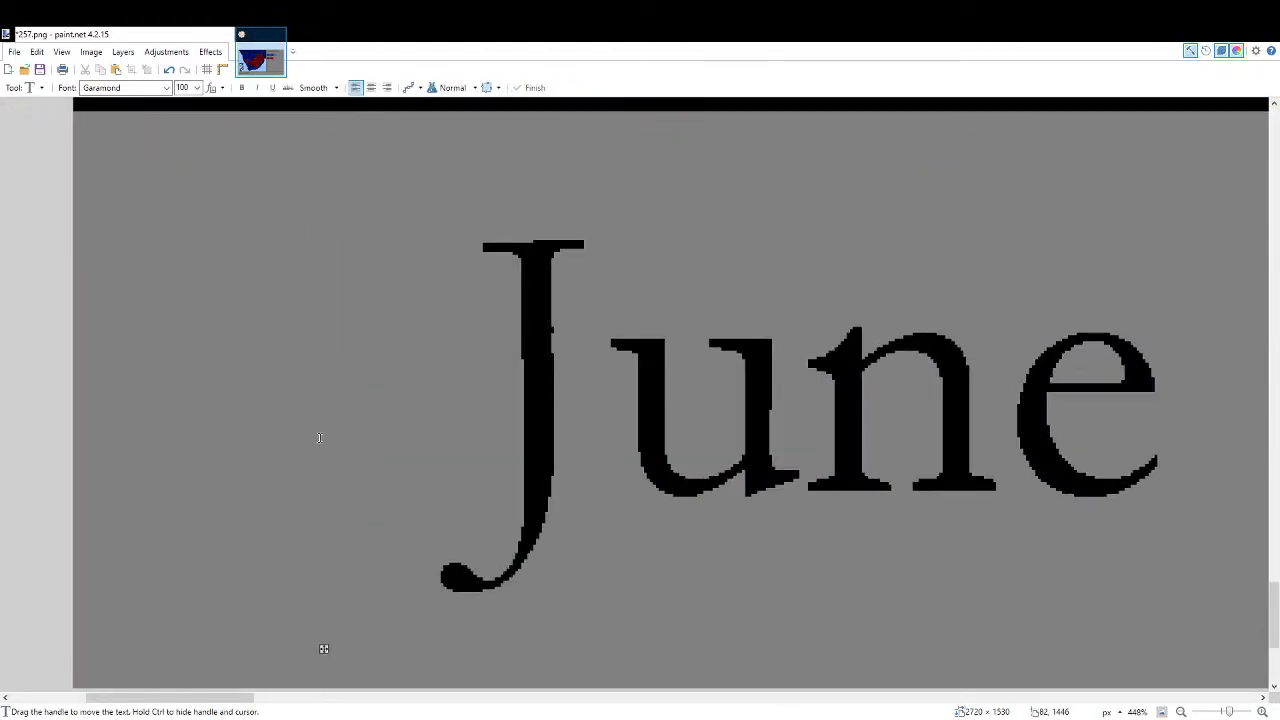
text(7)
key(ctrl+z)
key(ctrl+z)
key(ctrl+z)
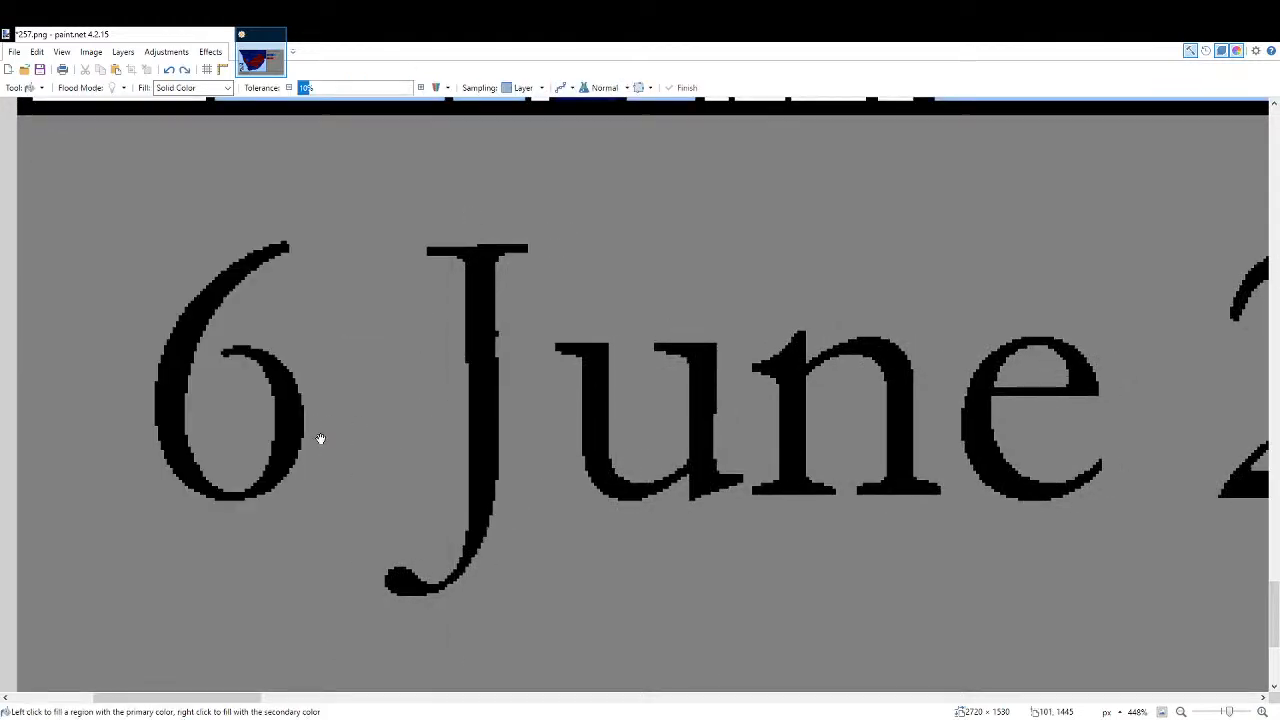
Fill the day numeral 6 with background grey and add "7 J", aligning its J over the existing J of June.
click(297, 423)
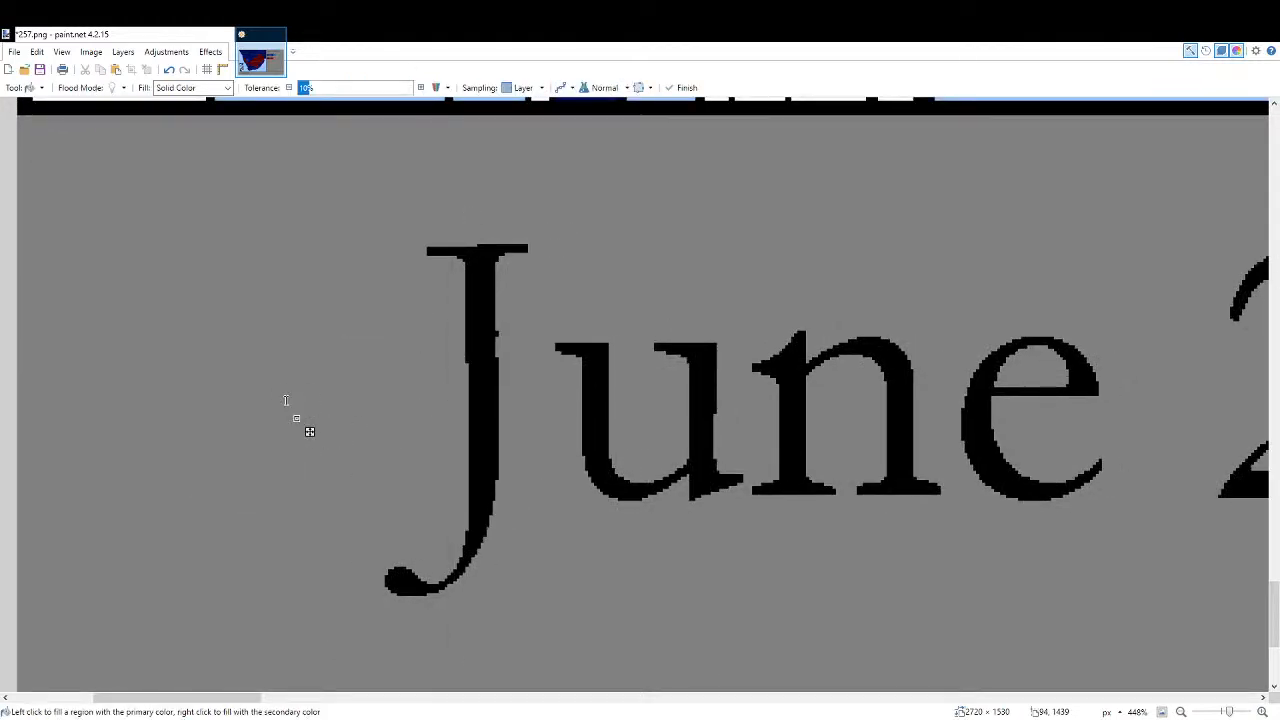
key(t)
click(286, 403)
text(7 J)
scroll(513, 436, up, 5)
drag(751, 448, 357, 434)
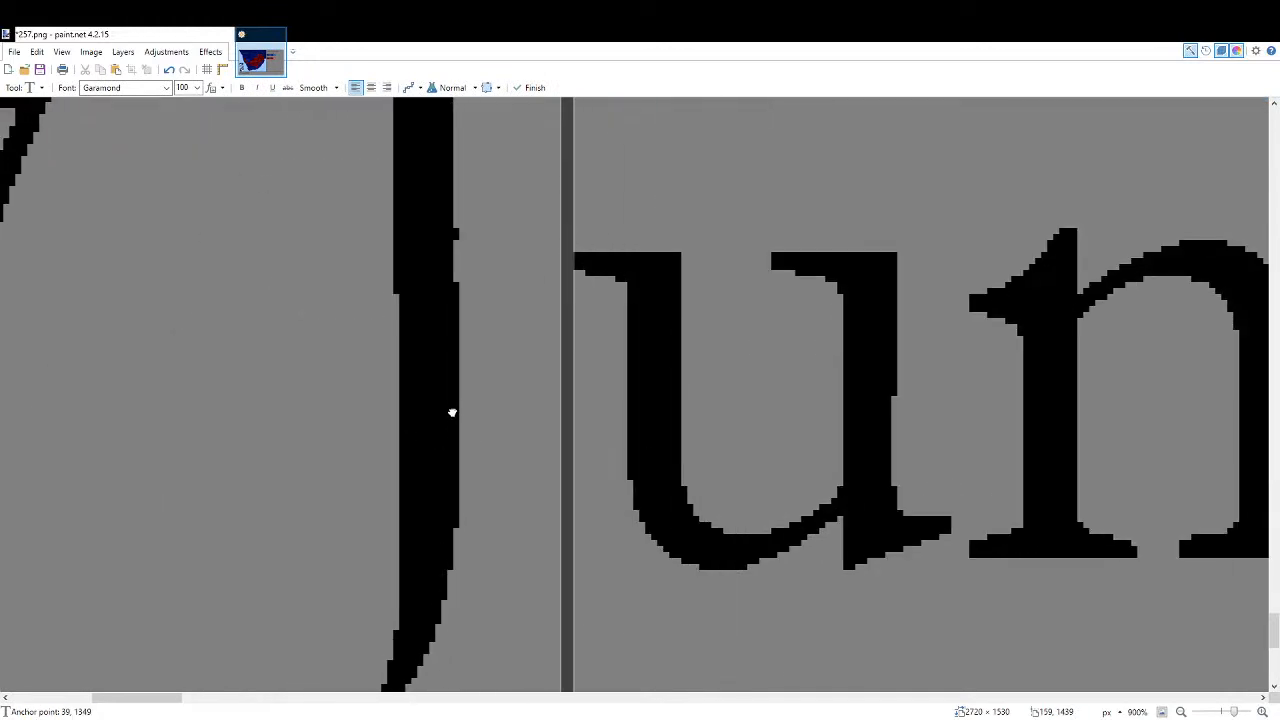
scroll(480, 410, down, 5)
scroll(497, 410, down, 6)
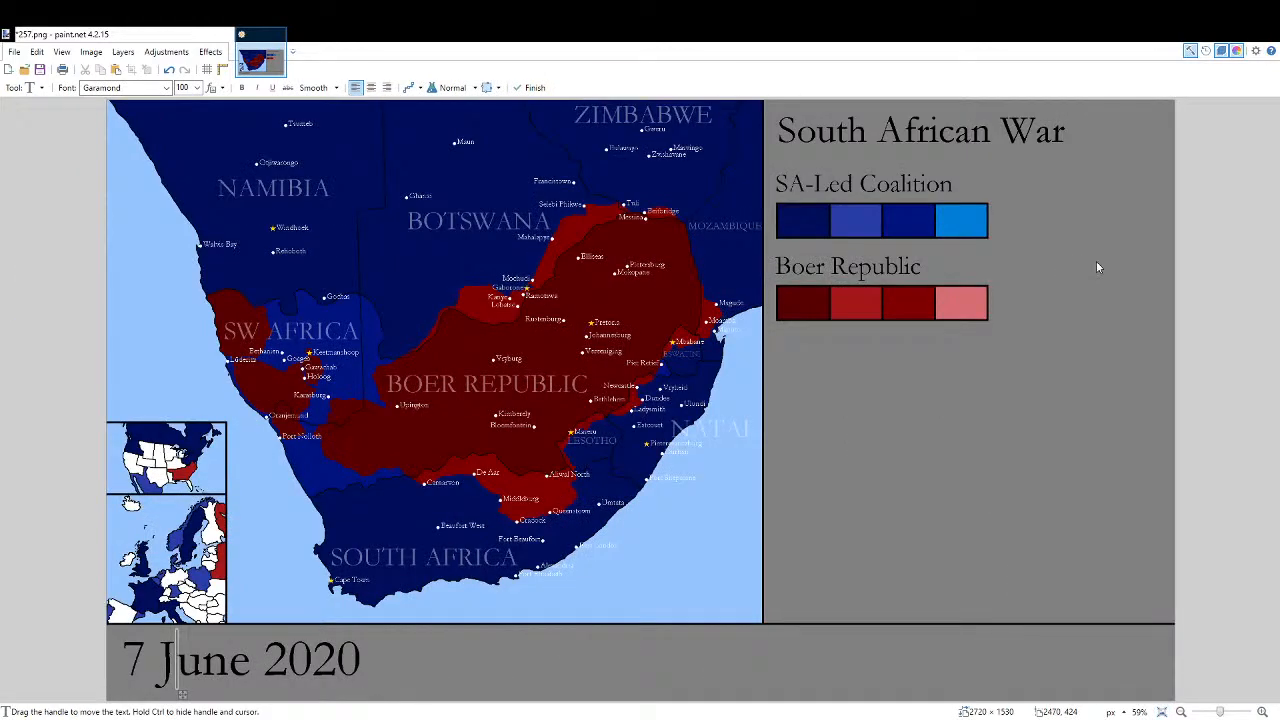
click(1099, 241)
click(1115, 233)
scroll(510, 321, up, 3)
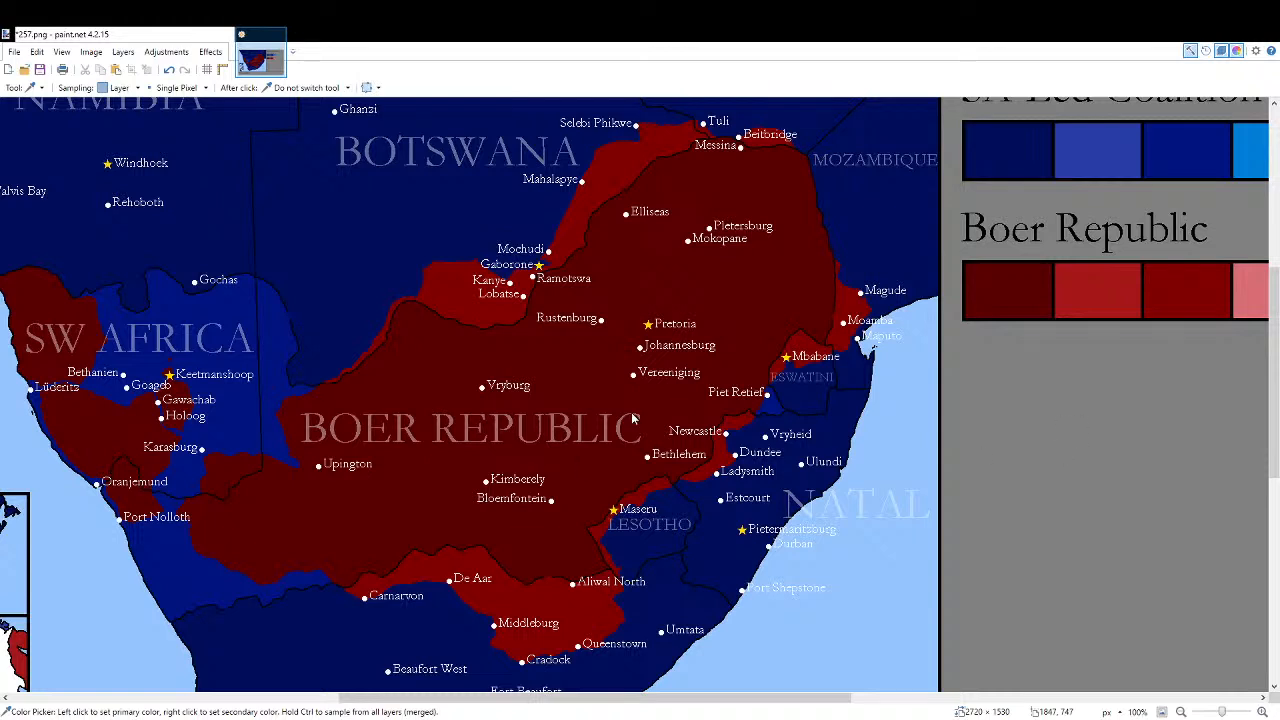
Paste the southern Africa reference map over the whole war map as a semi-transparent overlay.
key(ctrl+a)
key(m)
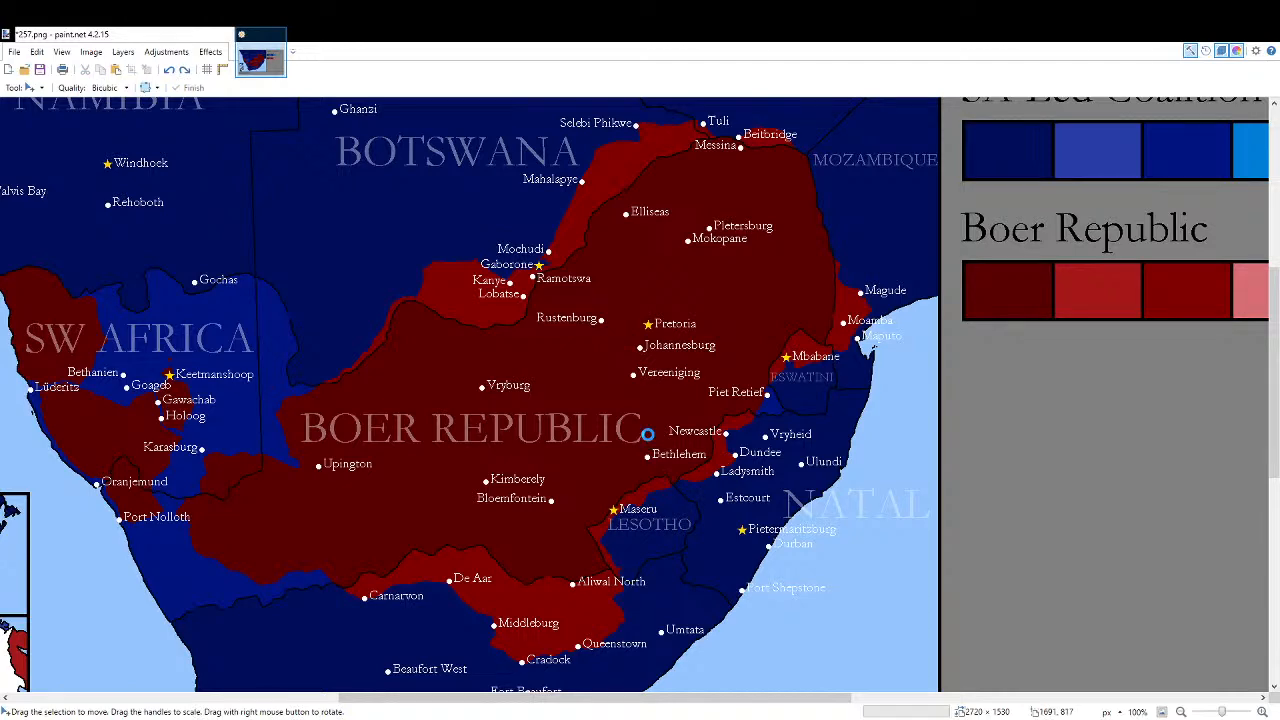
key(ctrl+v)
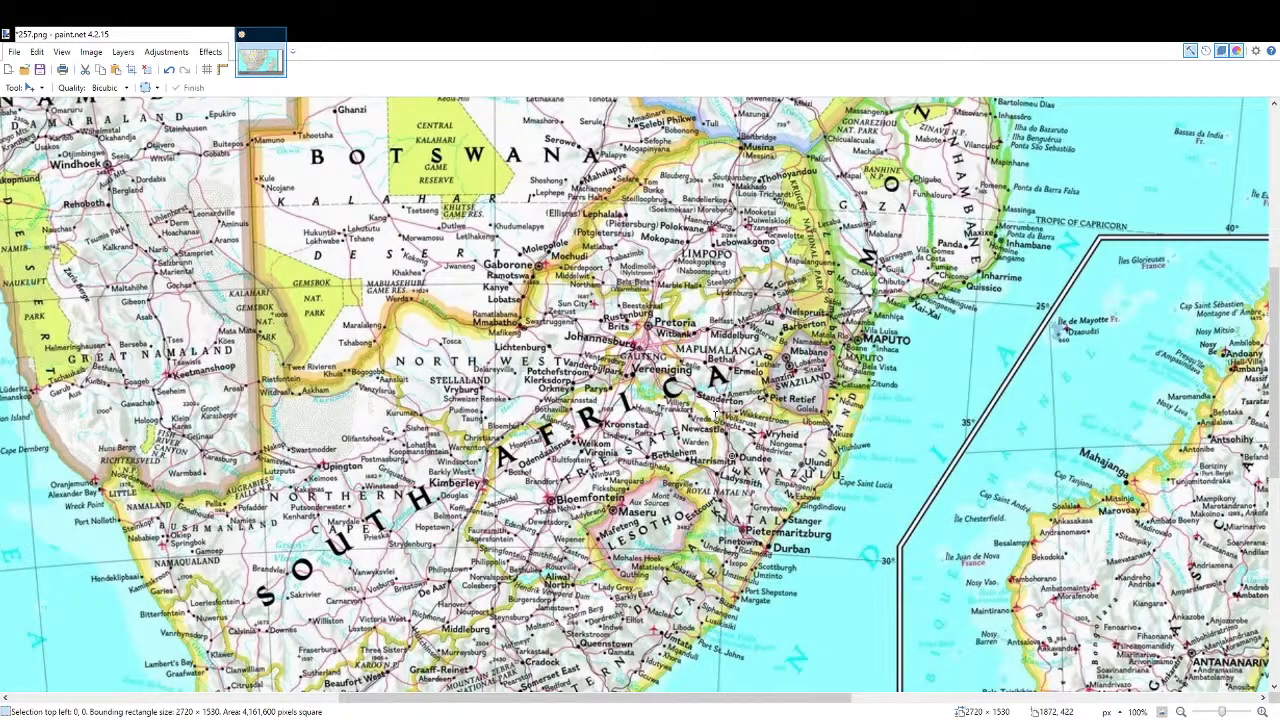
key(ctrl+z)
key(k)
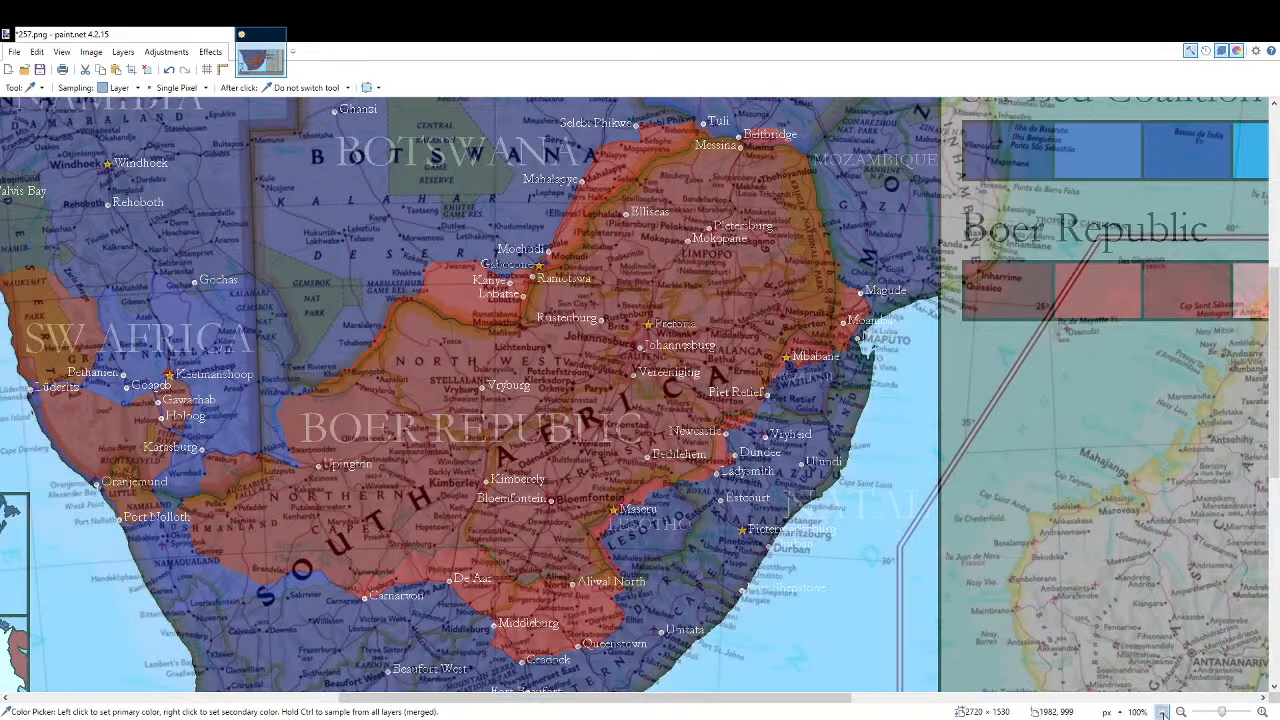
click(1161, 712)
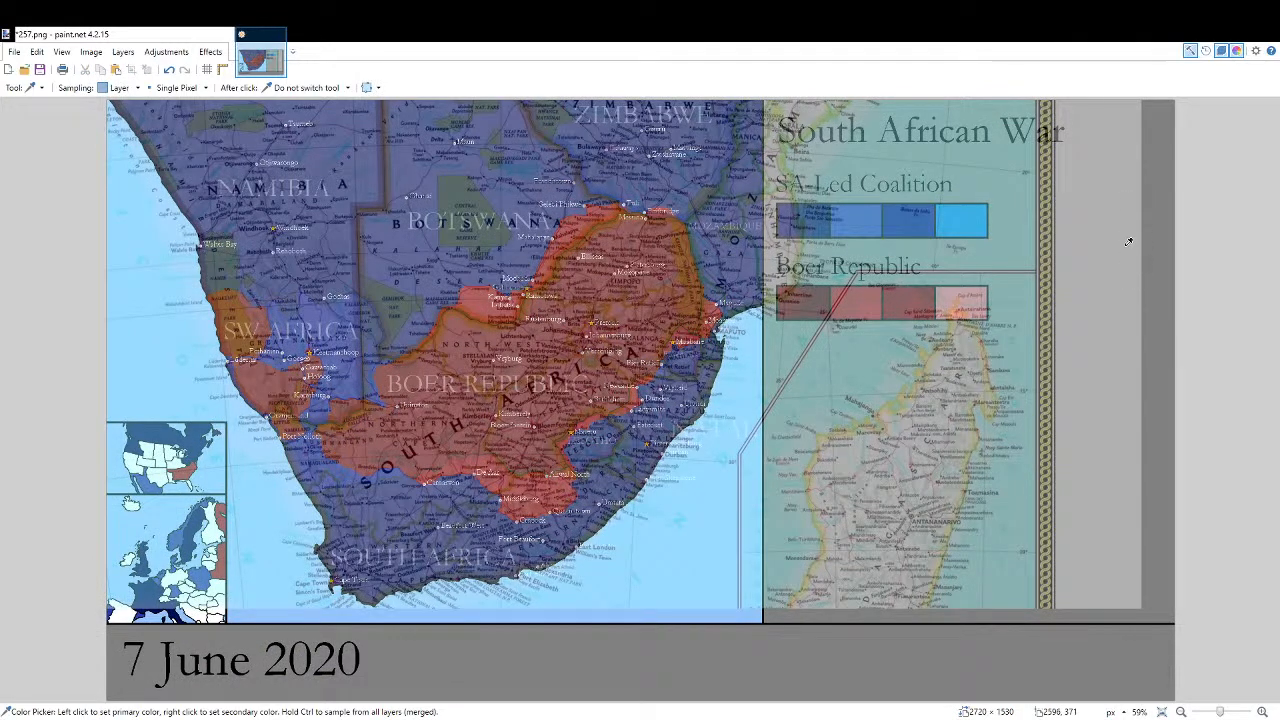
With the Recolor brush at width 2, paint a small light red wedge on the front line just north of Palapye.
key(r)
scroll(469, 270, up, 3)
double_click(129, 87)
text(2)
scroll(605, 292, up, 3)
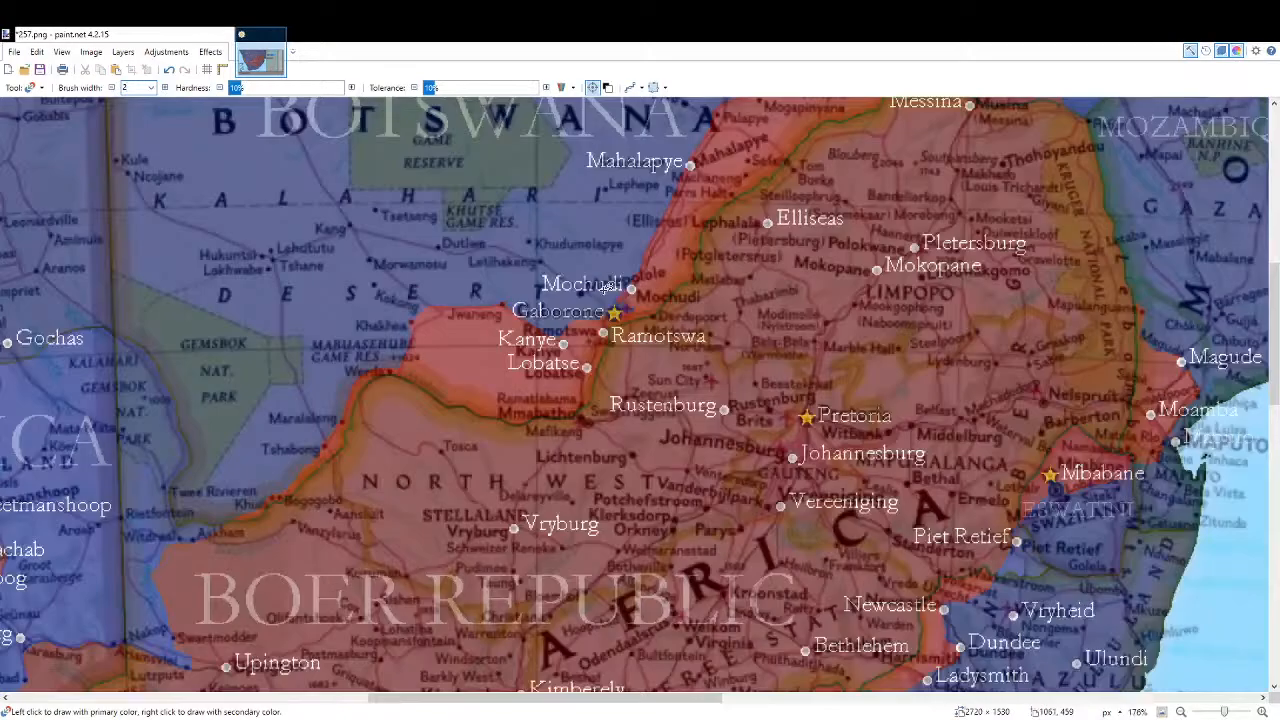
scroll(638, 349, down, 3)
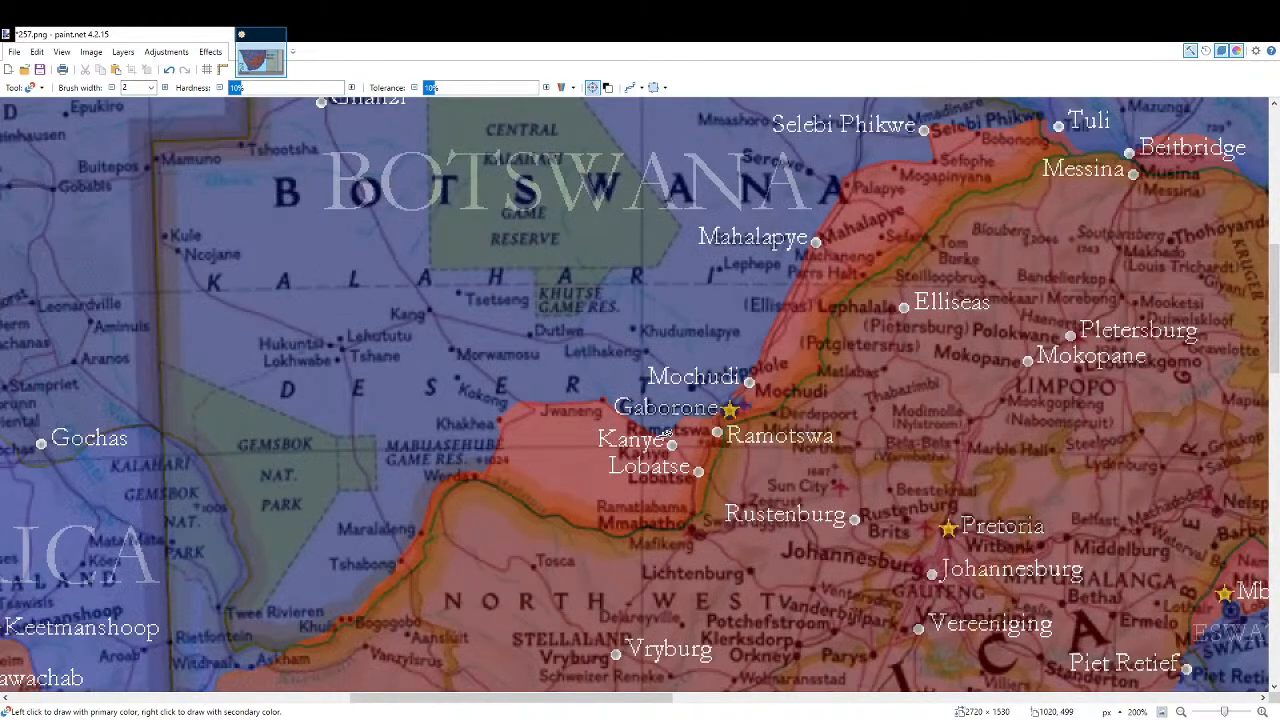
drag(864, 238, 811, 363)
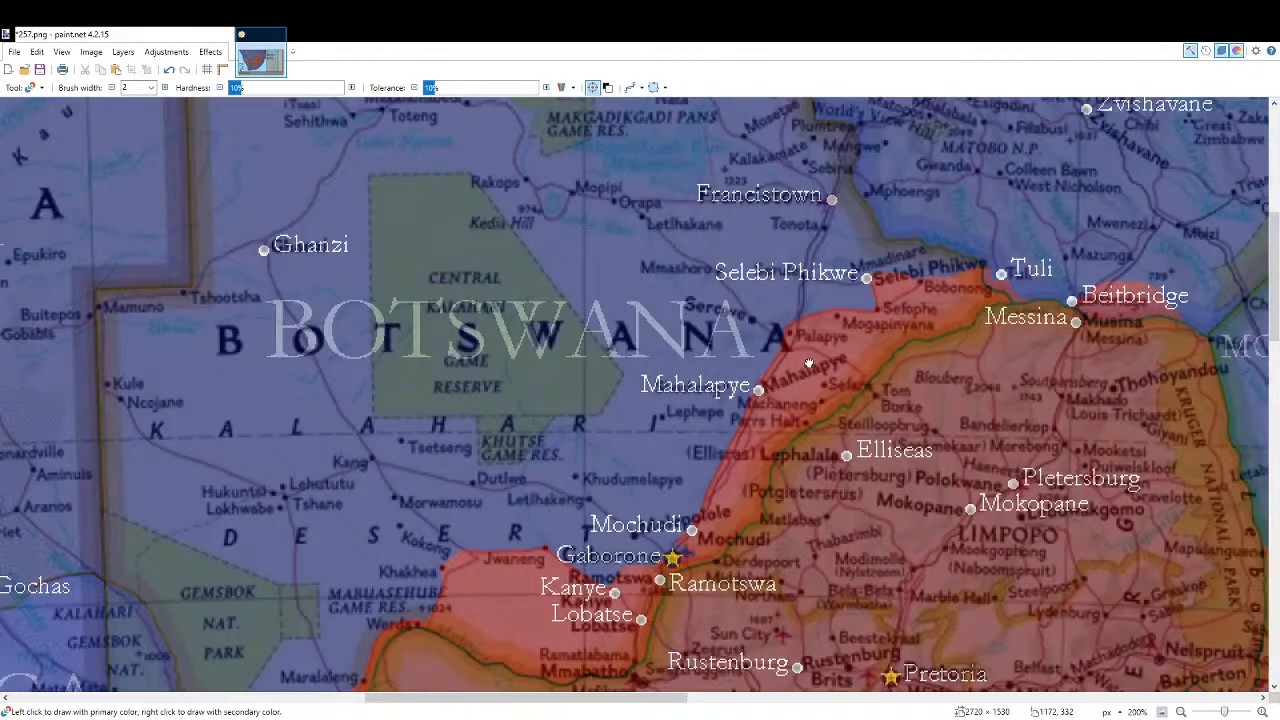
drag(896, 336, 722, 386)
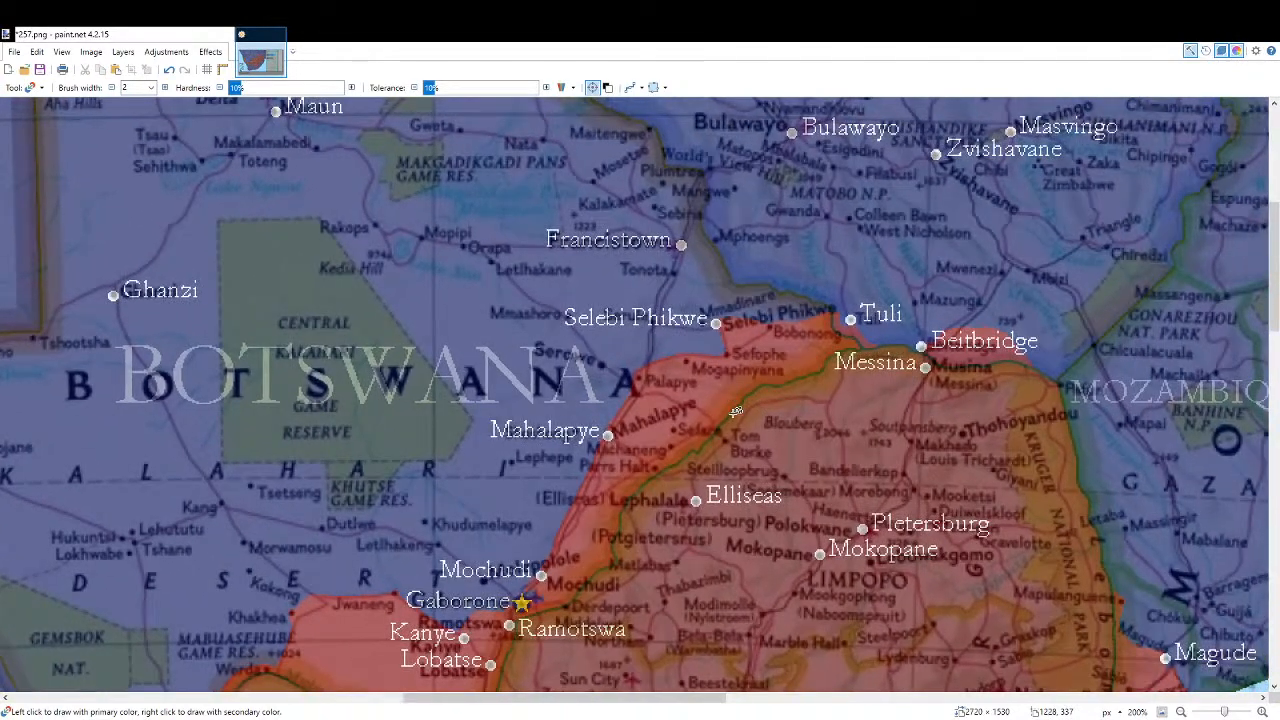
scroll(680, 345, up, 8)
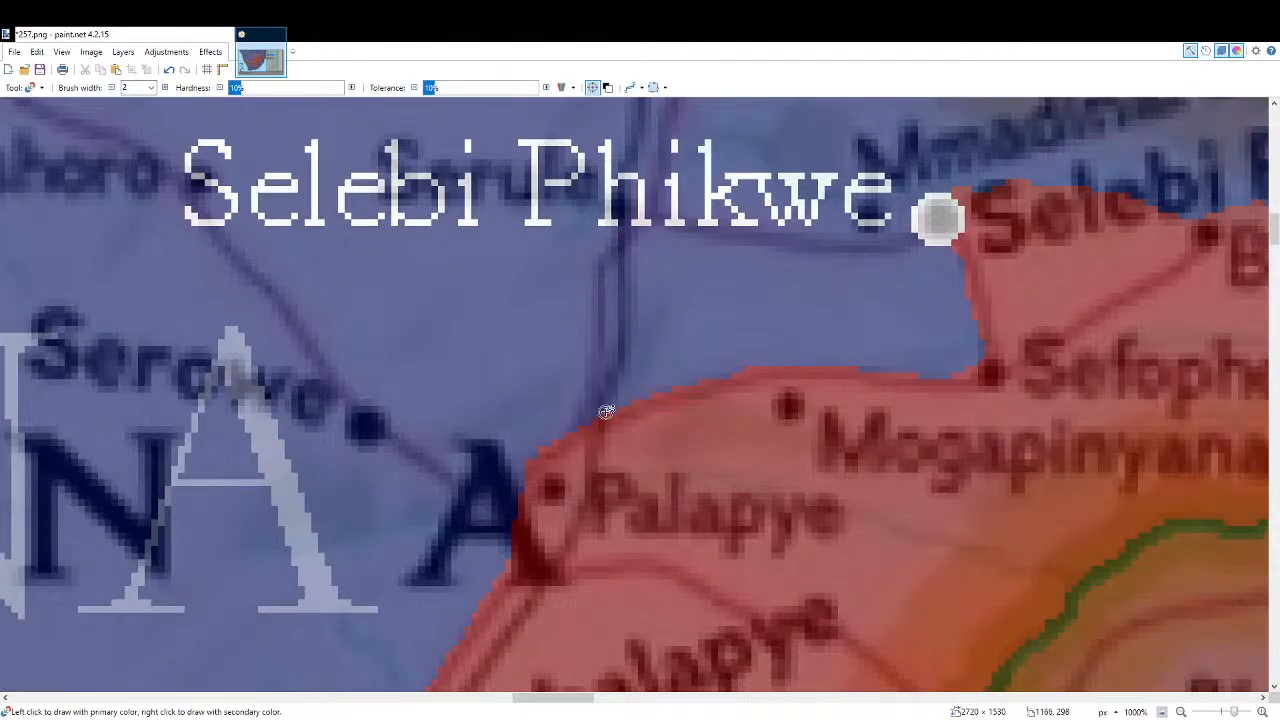
mouse_move(560, 434)
mouse_down()
mouse_move(605, 385)
mouse_move(649, 402)
mouse_move(665, 387)
mouse_move(623, 352)
mouse_move(598, 372)
mouse_move(568, 445)
mouse_move(591, 393)
mouse_move(574, 424)
mouse_move(625, 375)
mouse_move(605, 381)
mouse_move(581, 422)
mouse_move(598, 395)
mouse_up()
scroll(794, 400, up, 3)
scroll(794, 400, right, 3)
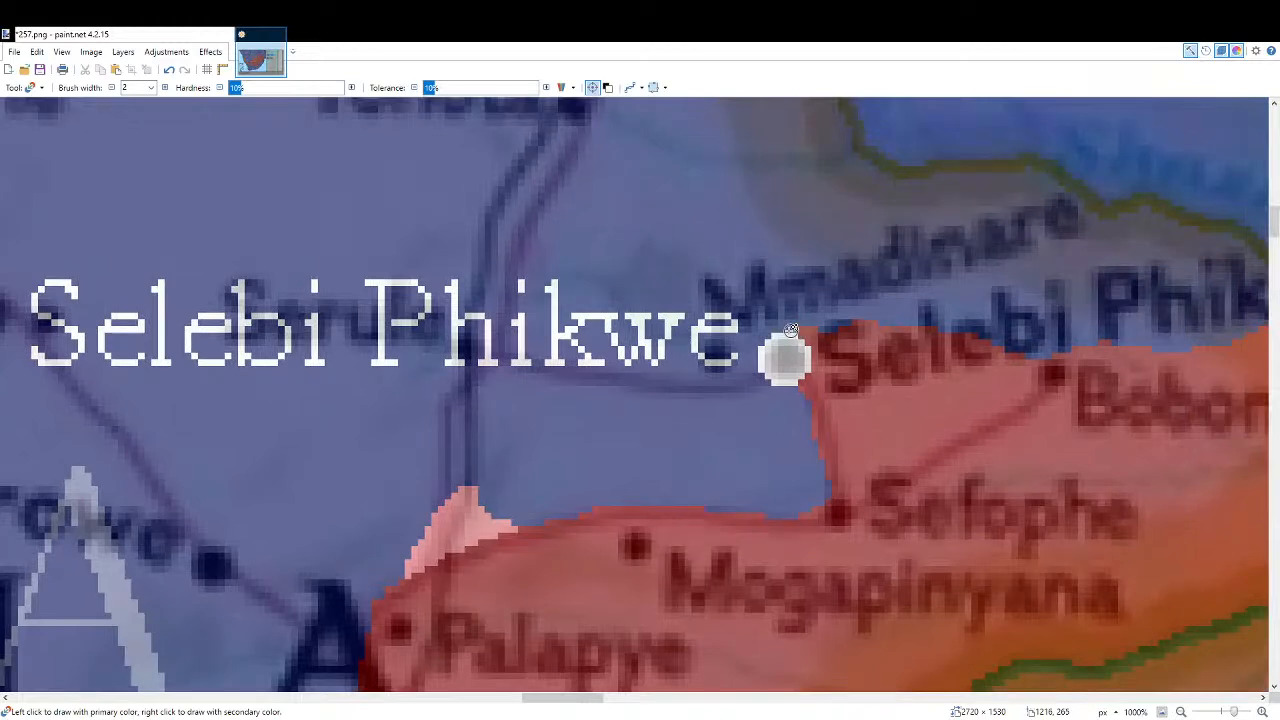
Paint a small light red patch beside the Selebi Phikwe dot, and save the 7 June map as 258.png with the reference overlay hidden.
mouse_move(755, 382)
mouse_down()
mouse_move(746, 374)
mouse_move(760, 357)
mouse_move(765, 381)
mouse_move(800, 398)
mouse_up()
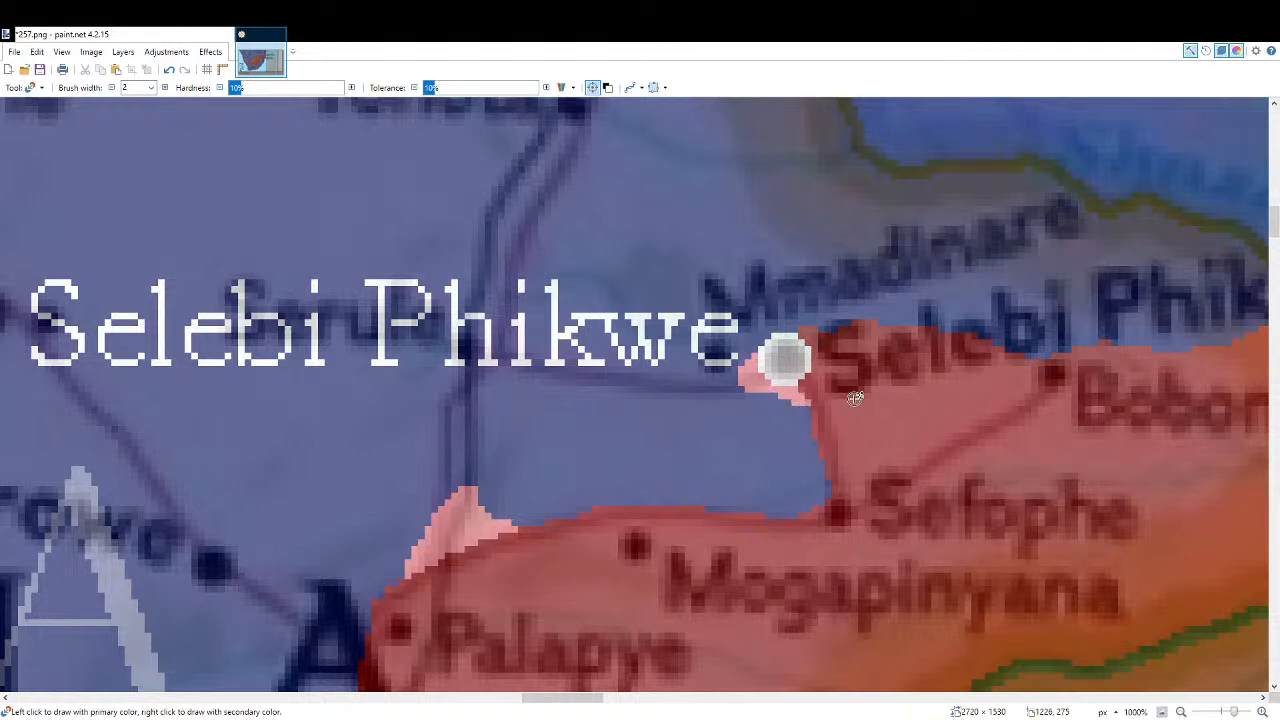
ctrl+scroll(855, 397, down, 6)
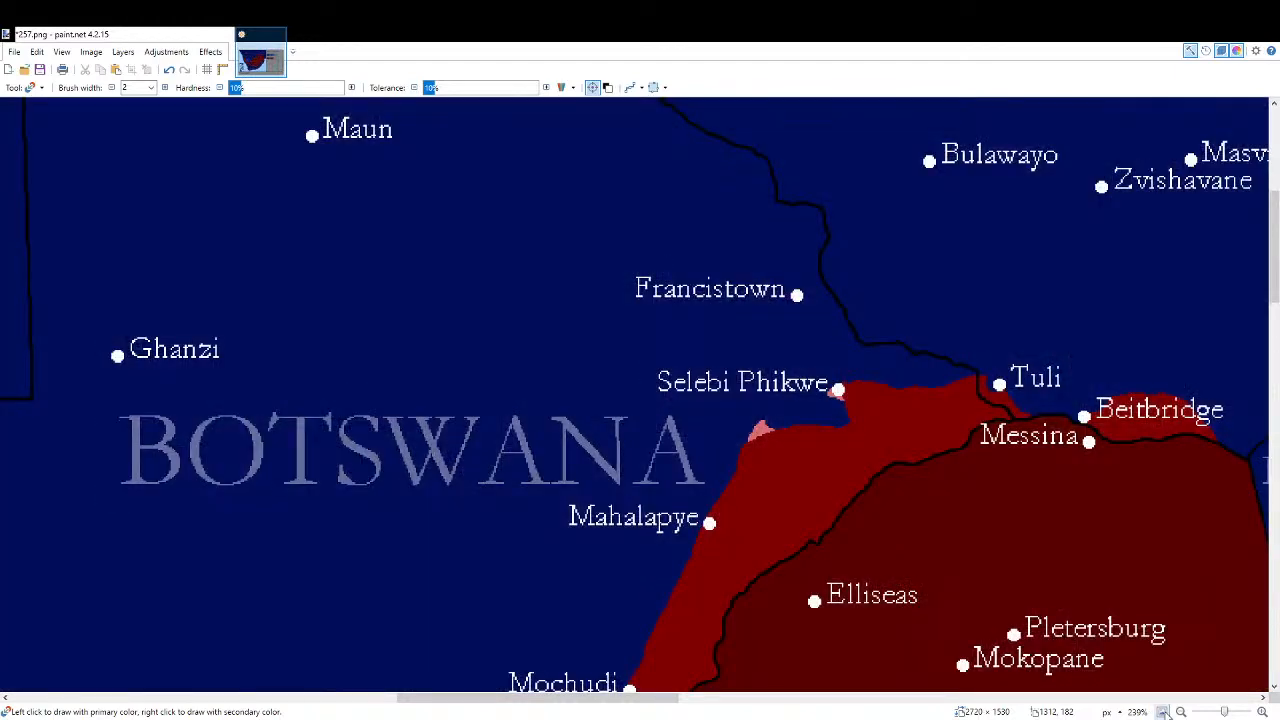
click(1160, 712)
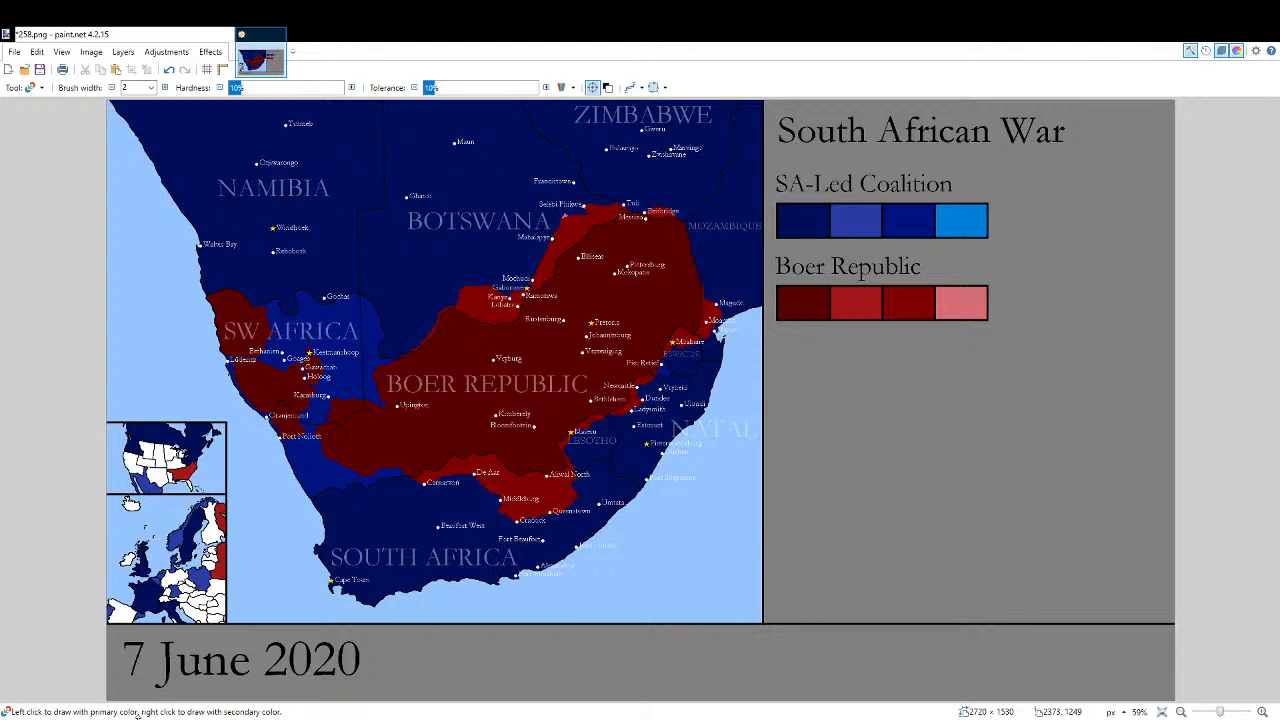
key(ctrl+s)
Fill the day numeral 7 with background grey and add "8 J", aligning its J over the existing J of June.
key(f)
click(1202, 144)
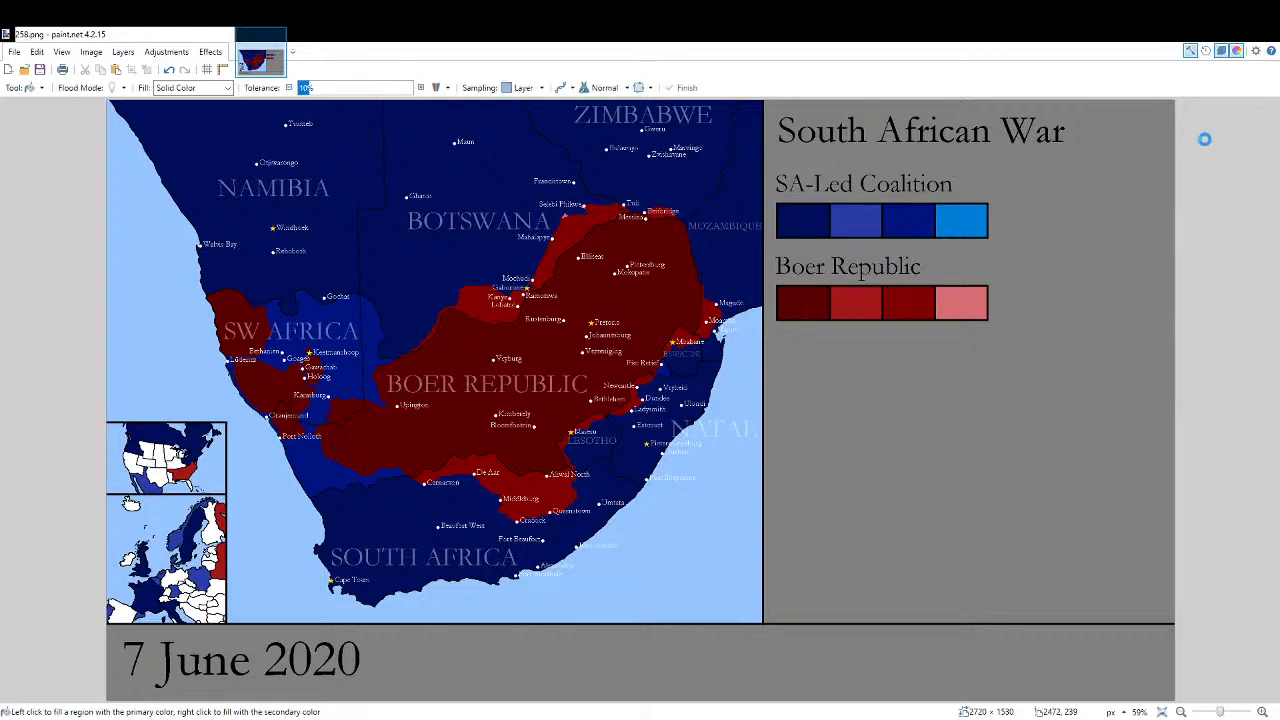
scroll(620, 425, up, 8)
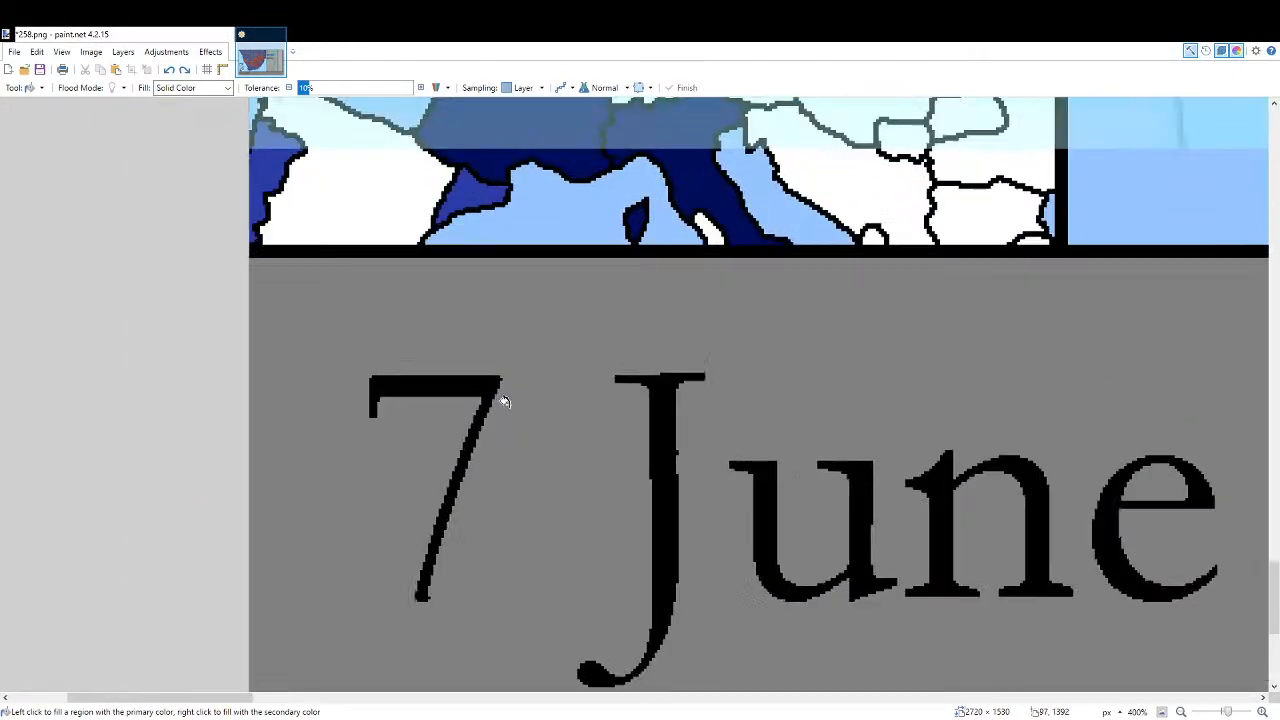
click(491, 388)
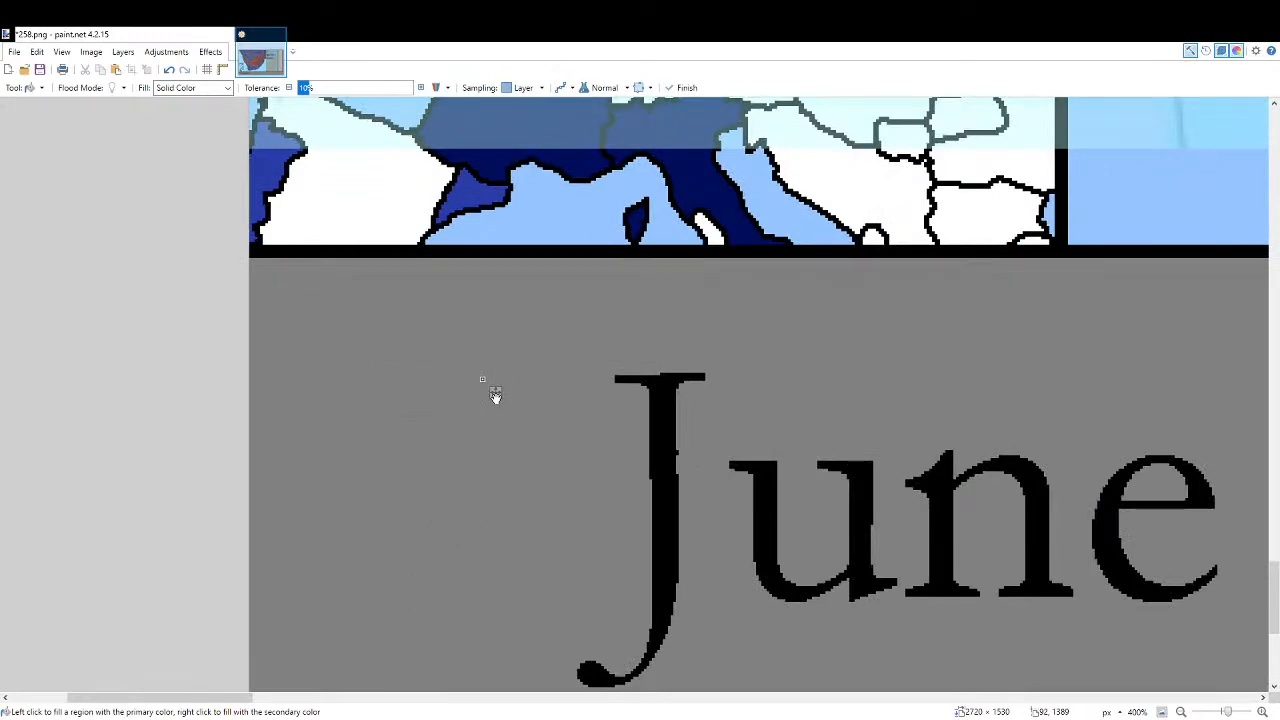
key(t)
click(477, 415)
text(8 )
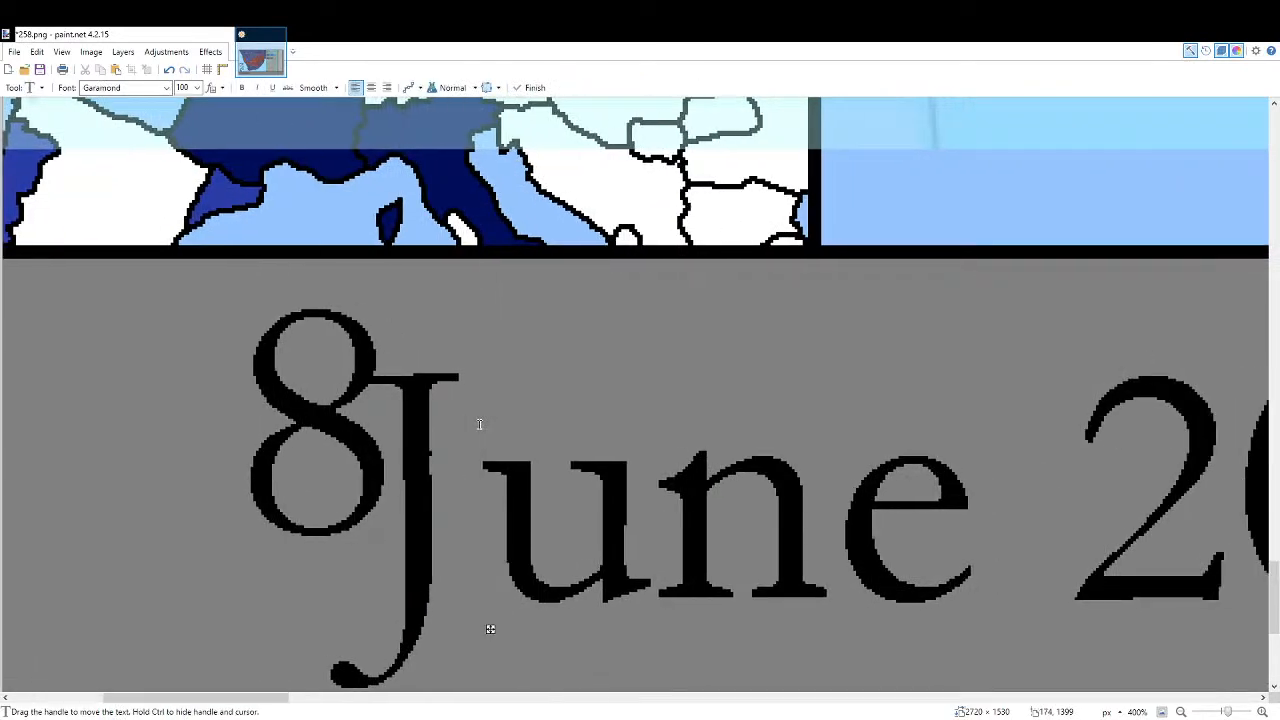
text(J)
scroll(516, 484, up, 3)
drag(637, 340, 415, 459)
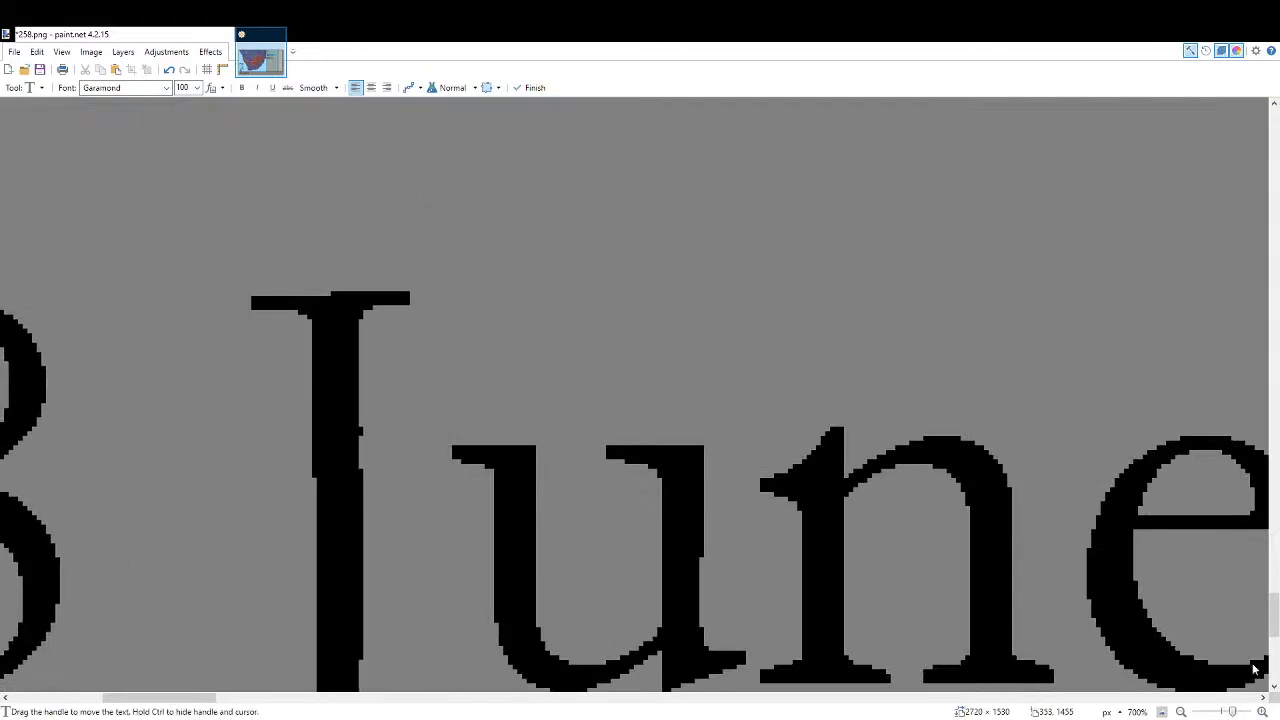
click(1162, 712)
Fill the light red patches north of Palapye and beside Selebi Phikwe with the dark red of the adjoining Boer-held area.
key(f)
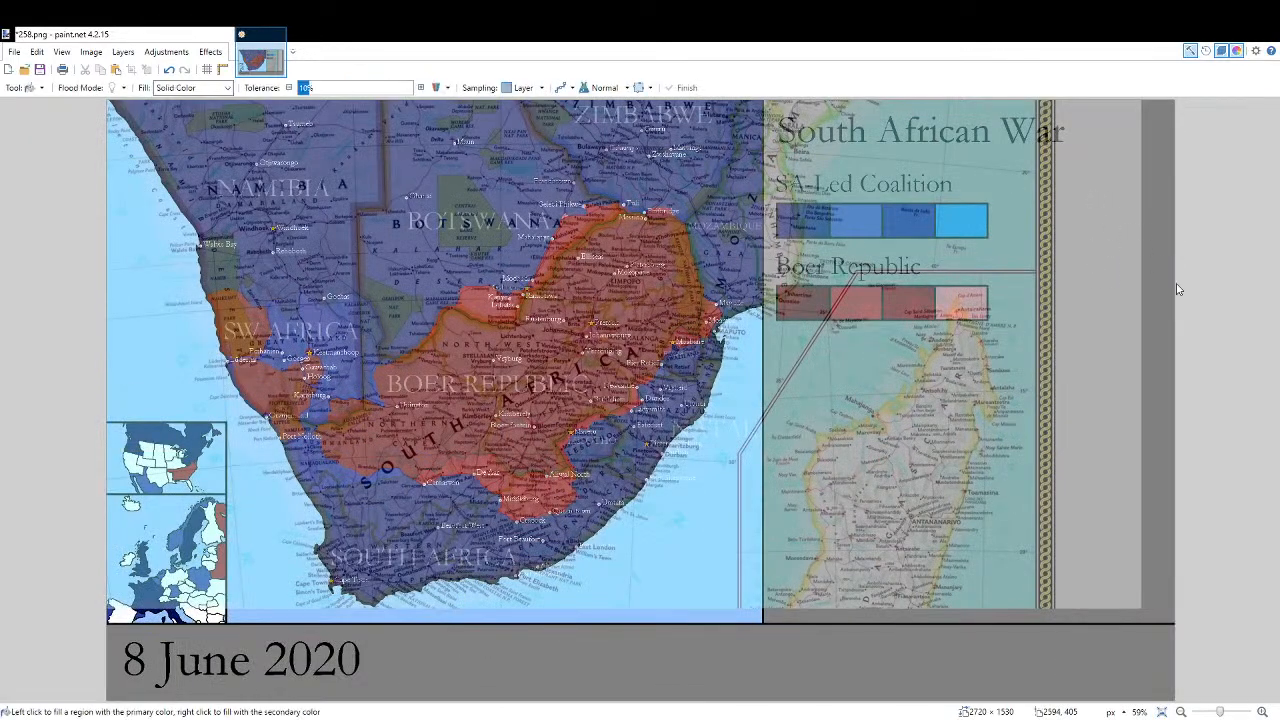
scroll(540, 210, up, 8)
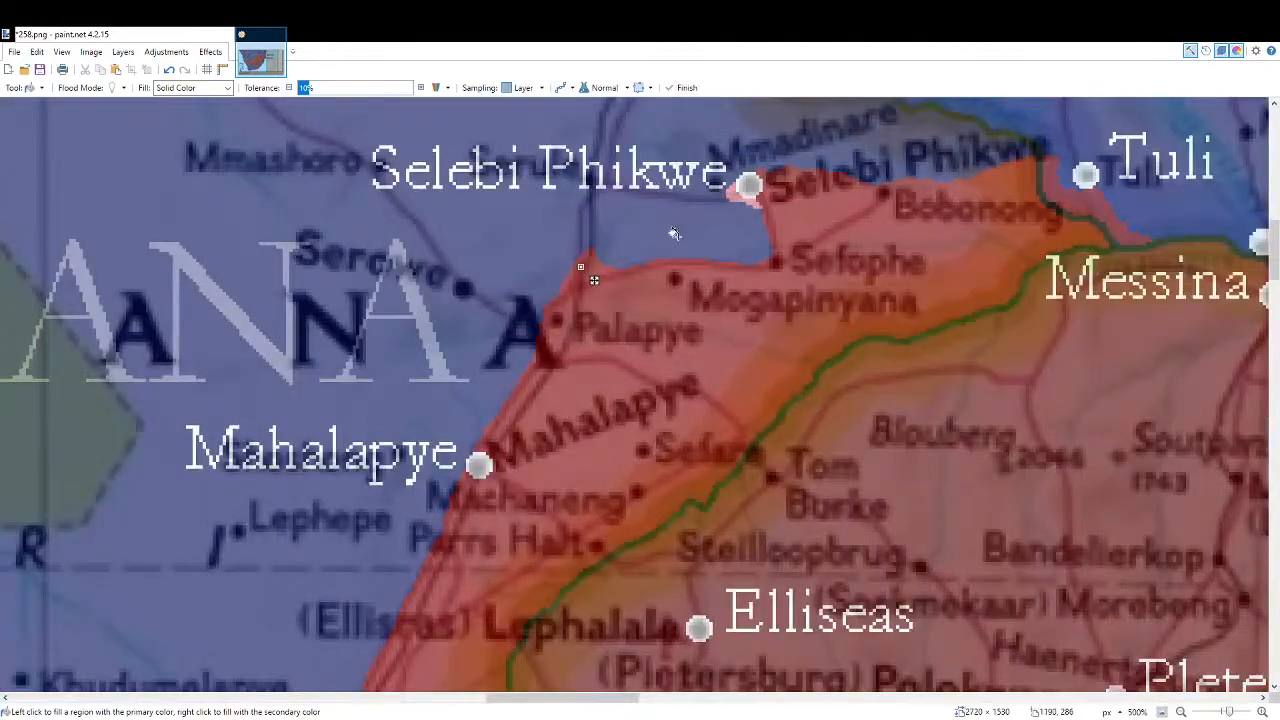
key(b)
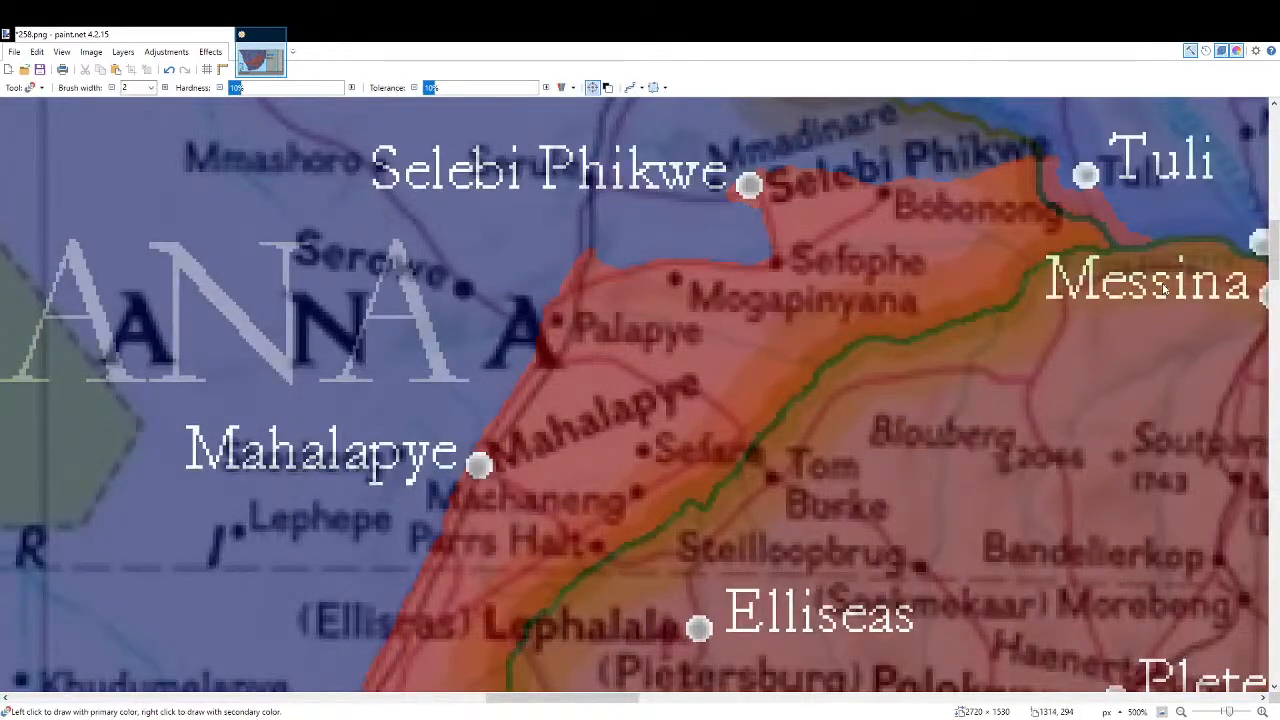
Outline a narrow light red strip along the road from north of Palapye up to the Selebi Phikwe label, and fill its interior.
scroll(1162, 290, up, 3)
scroll(600, 464, up, 4)
mouse_move(577, 522)
mouse_down()
mouse_move(585, 371)
mouse_move(574, 368)
mouse_move(520, 576)
mouse_up()
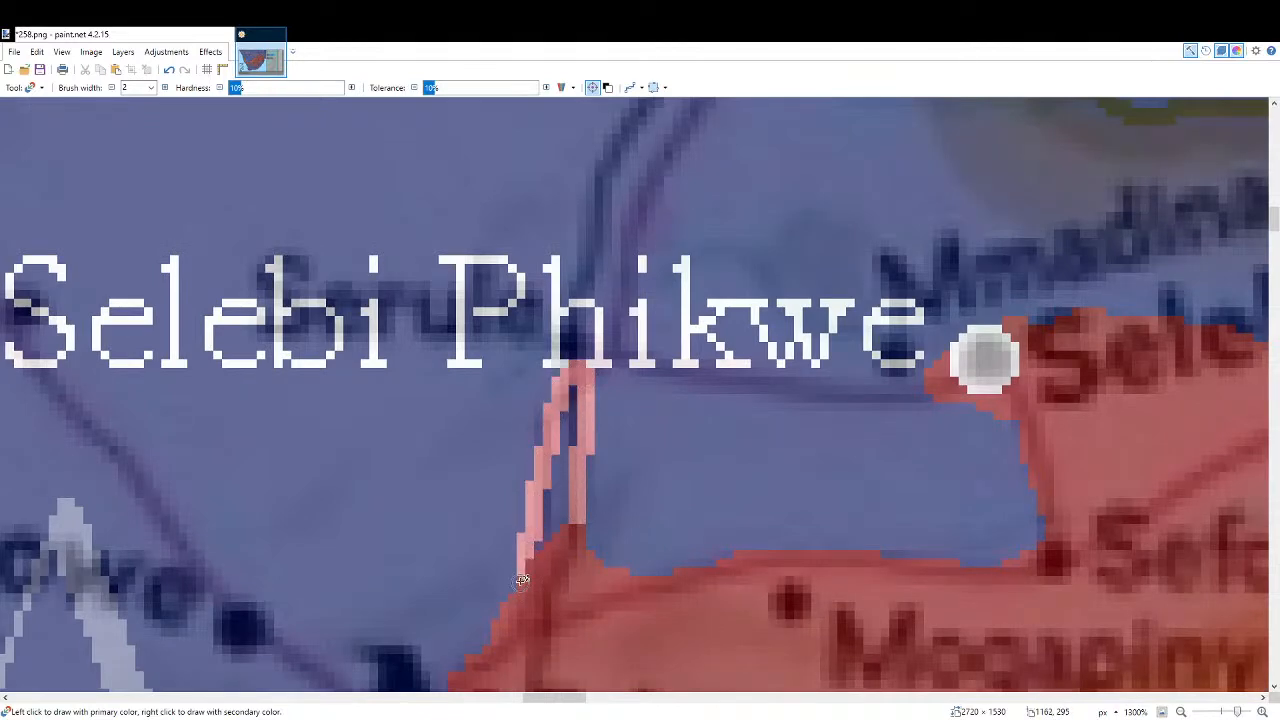
key(f)
click(565, 493)
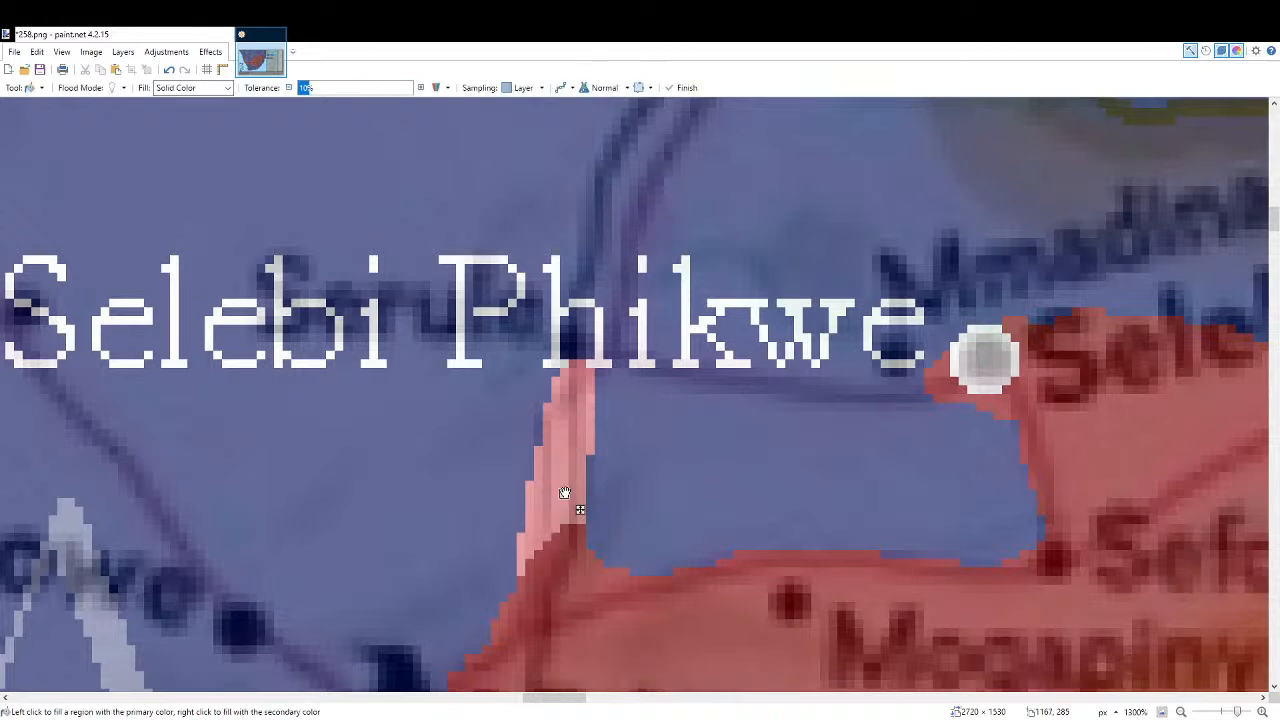
Paint a light red strip westward from the Selebi Phikwe dot, and save the 8 June map as 259.png with the reference overlay hidden.
key(b)
mouse_move(962, 390)
mouse_down()
mouse_move(857, 386)
mouse_move(859, 335)
mouse_move(889, 329)
mouse_move(960, 354)
mouse_move(956, 341)
mouse_move(918, 342)
mouse_move(960, 340)
mouse_up()
mouse_move(867, 383)
mouse_down()
mouse_move(877, 352)
mouse_move(908, 368)
mouse_move(895, 378)
mouse_move(936, 370)
mouse_move(919, 362)
mouse_move(827, 395)
mouse_move(801, 383)
mouse_move(820, 336)
mouse_move(856, 339)
mouse_move(840, 338)
mouse_move(820, 380)
mouse_move(836, 360)
mouse_move(839, 380)
mouse_move(761, 397)
mouse_move(791, 394)
mouse_move(739, 372)
mouse_move(768, 333)
mouse_move(814, 331)
mouse_move(779, 331)
mouse_move(767, 368)
mouse_move(793, 350)
mouse_up()
click(1161, 711)
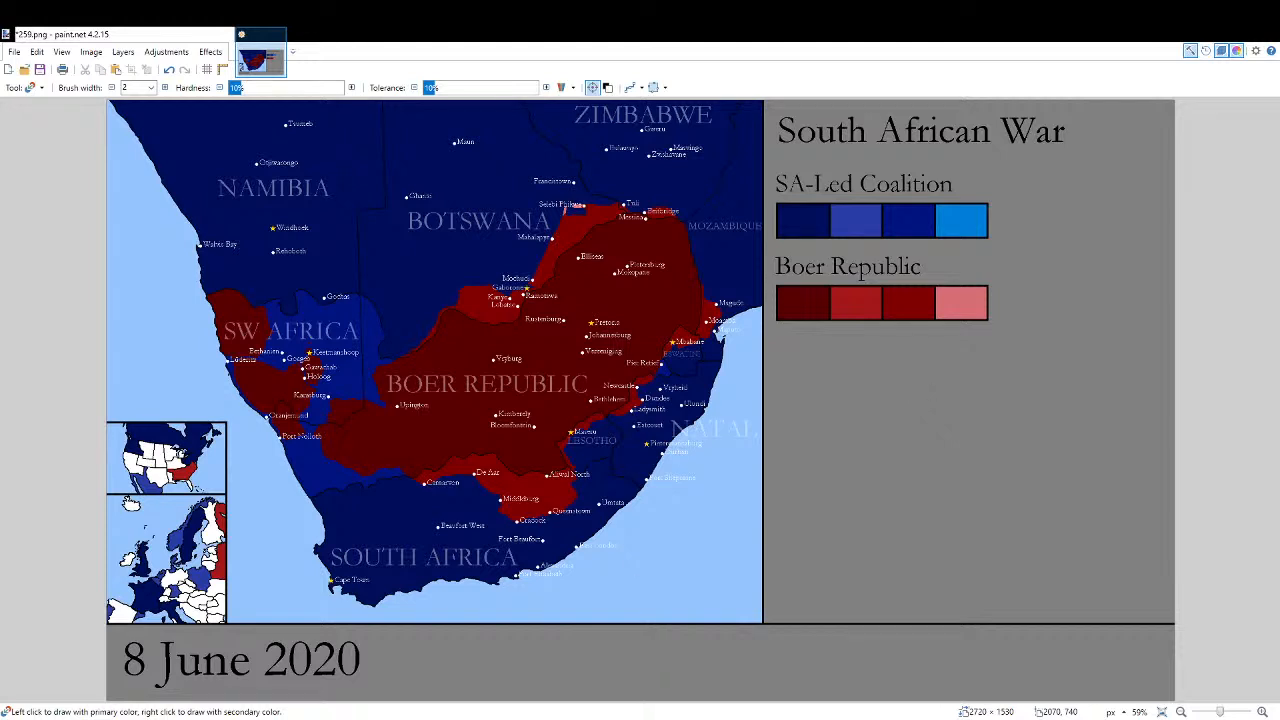
key(ctrl+s)
Replace the day numeral 8 in the date caption with "9 J", laying its J over the existing J of June.
key(f)
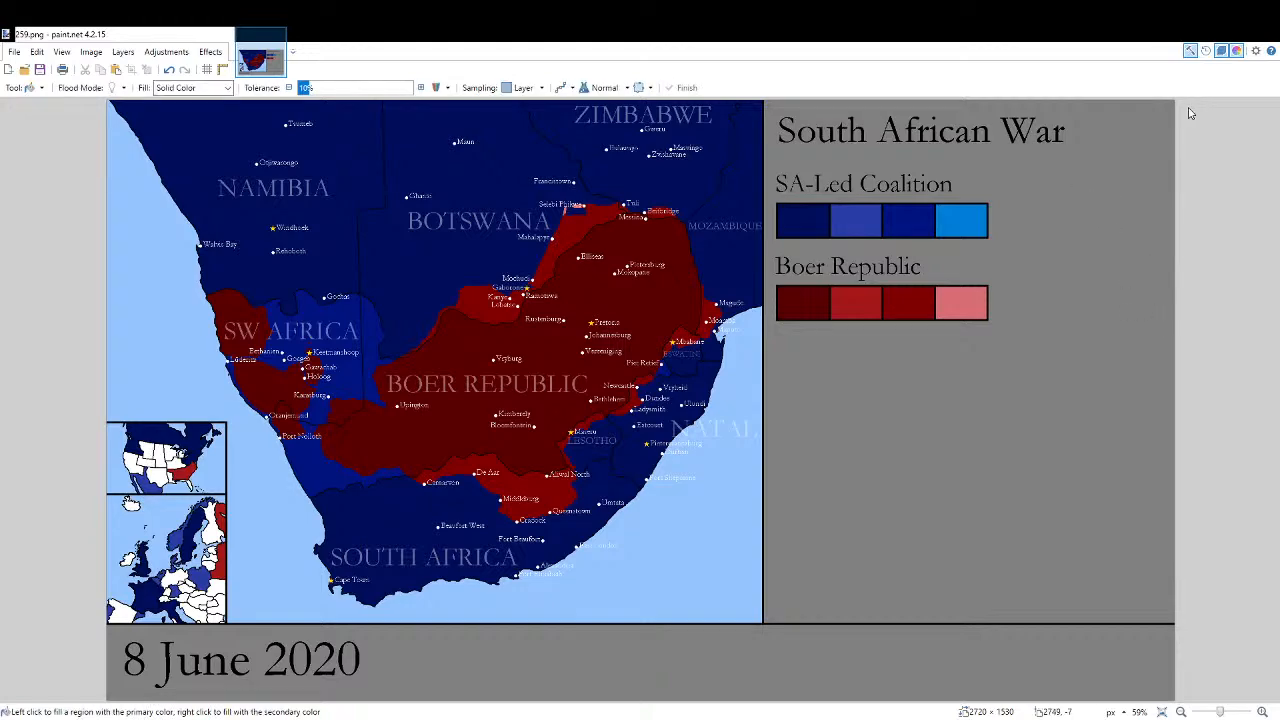
click(1182, 177)
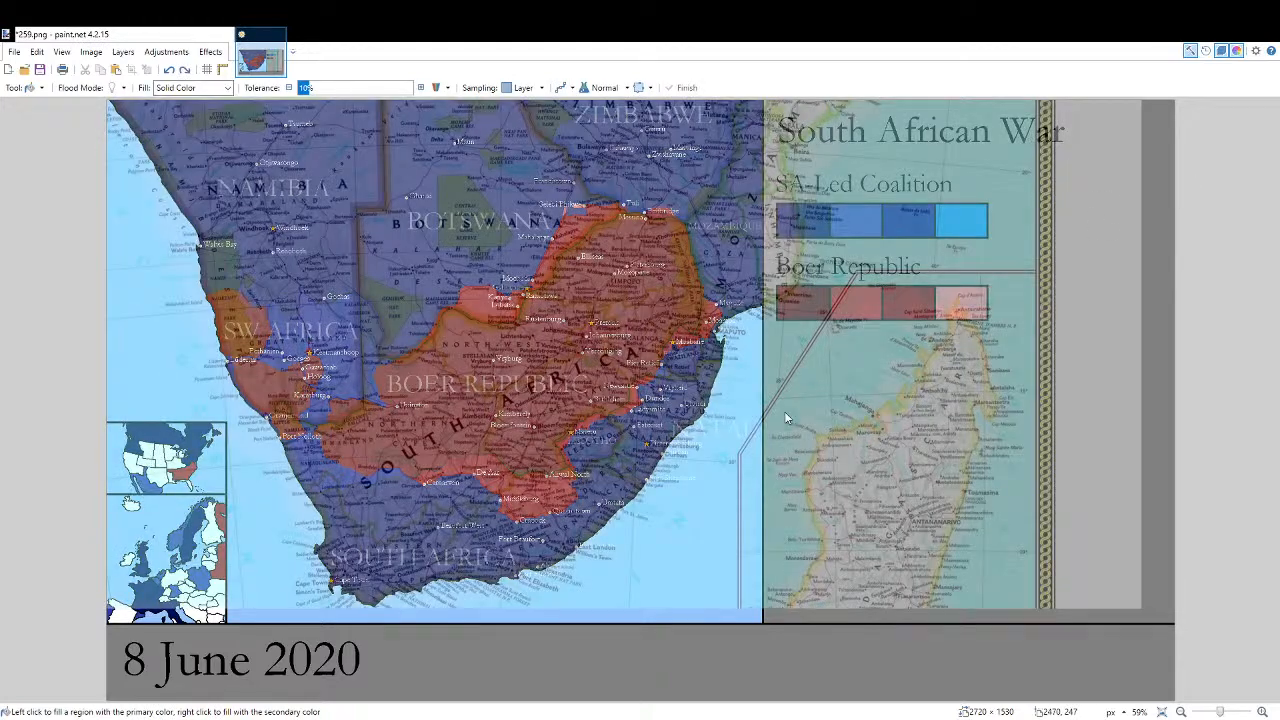
scroll(400, 527, up, 2)
drag(405, 526, 661, 438)
scroll(200, 670, up, 4)
click(486, 563)
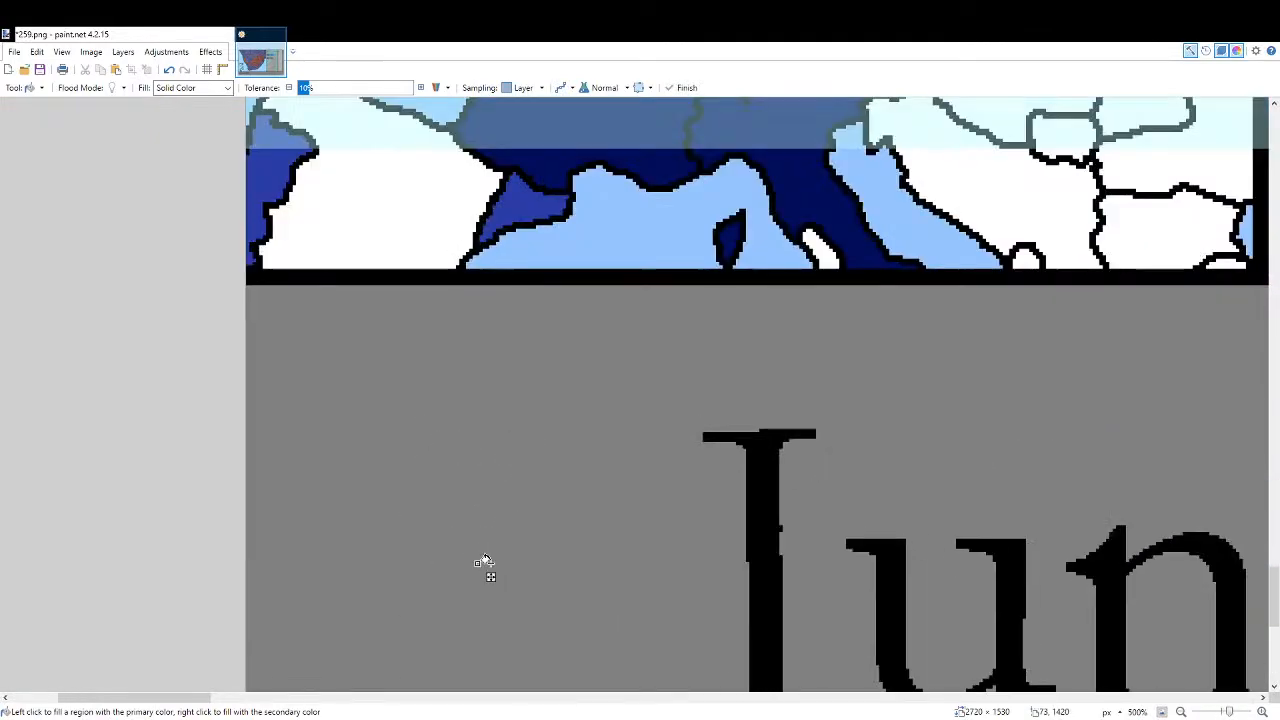
key(t)
click(478, 551)
text(9 J)
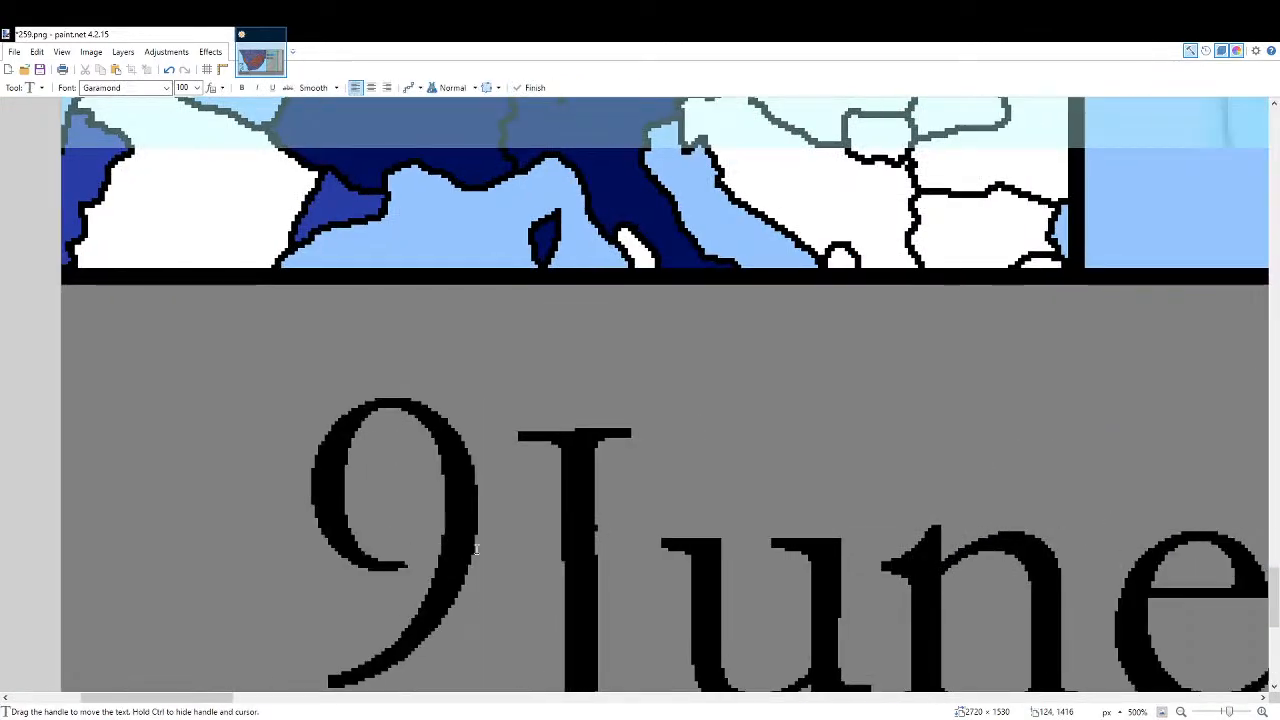
scroll(477, 549, down, 3)
scroll(571, 289, up, 3)
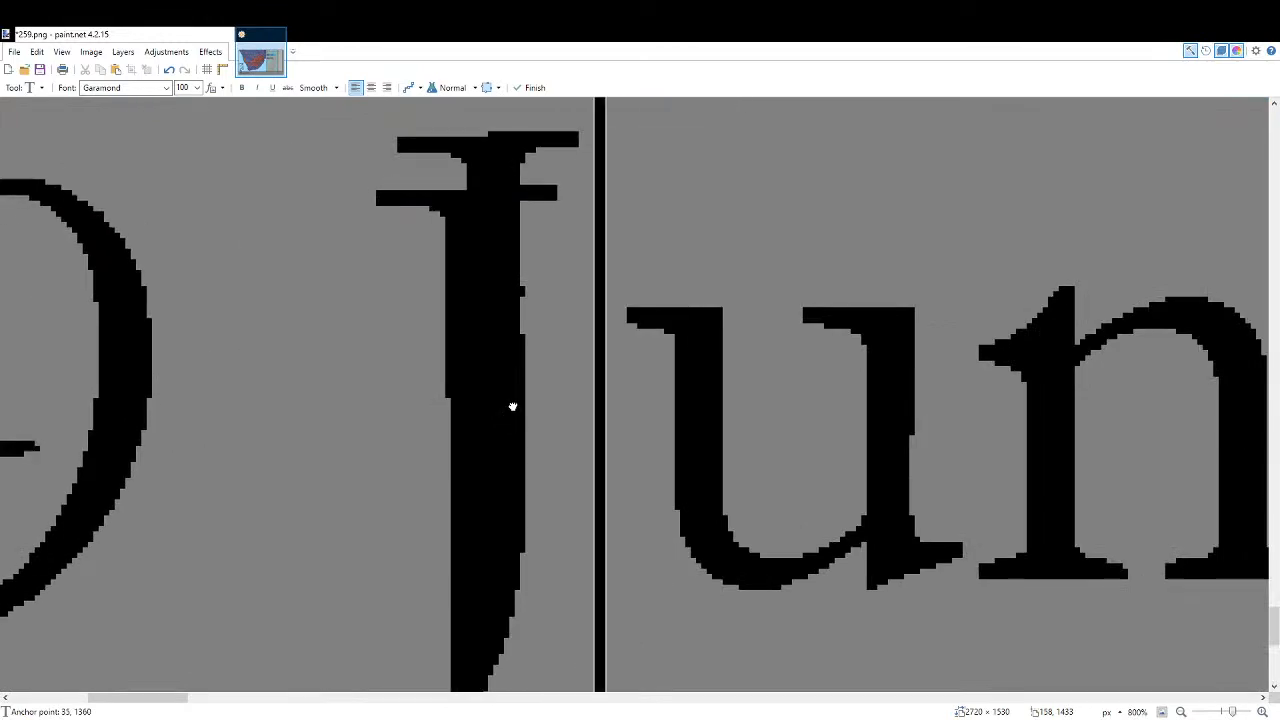
click(1161, 711)
Fill the light red strips north of Palapye and west of Selebi Phikwe with the adjoining dark red.
key(k)
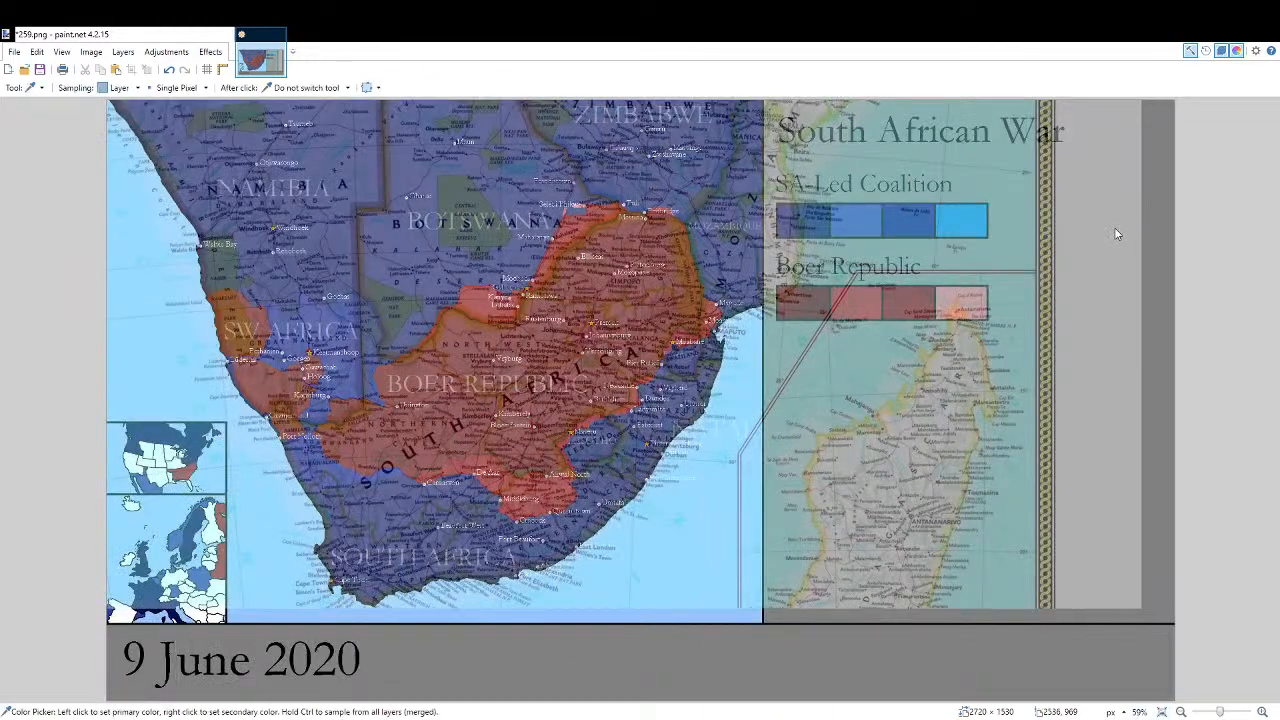
key(f)
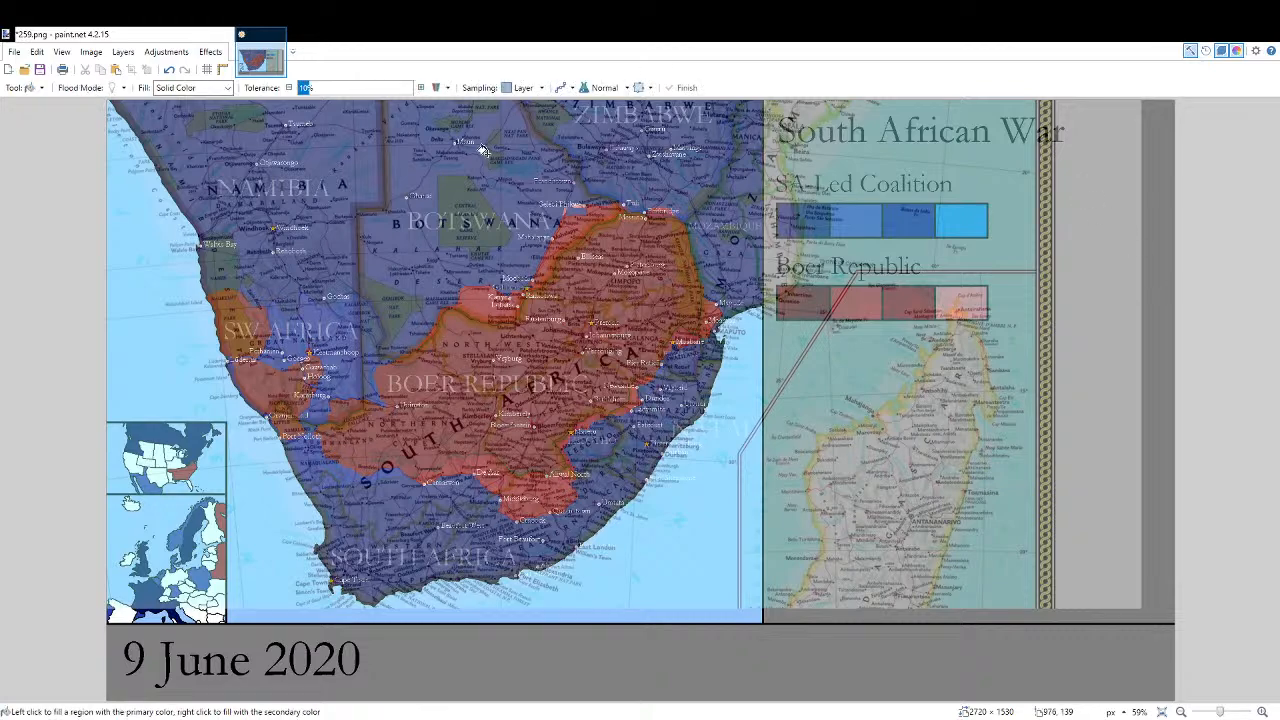
scroll(588, 245, up, 10)
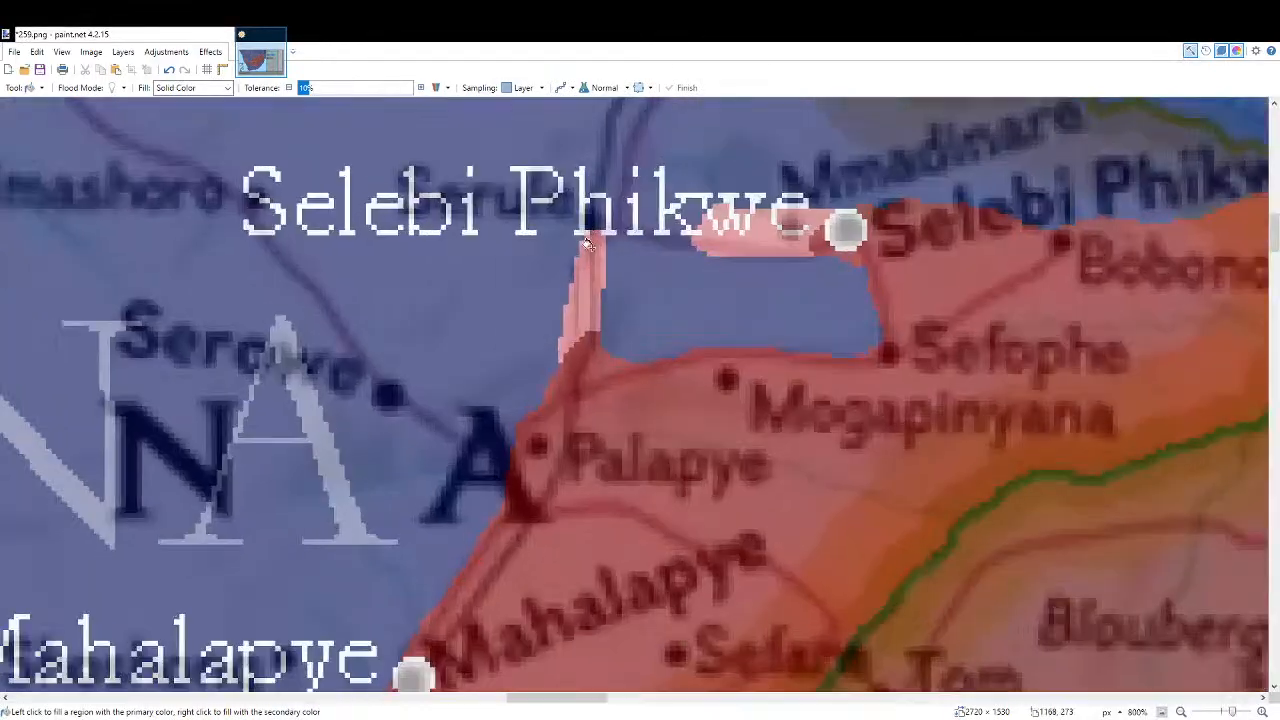
click(588, 245)
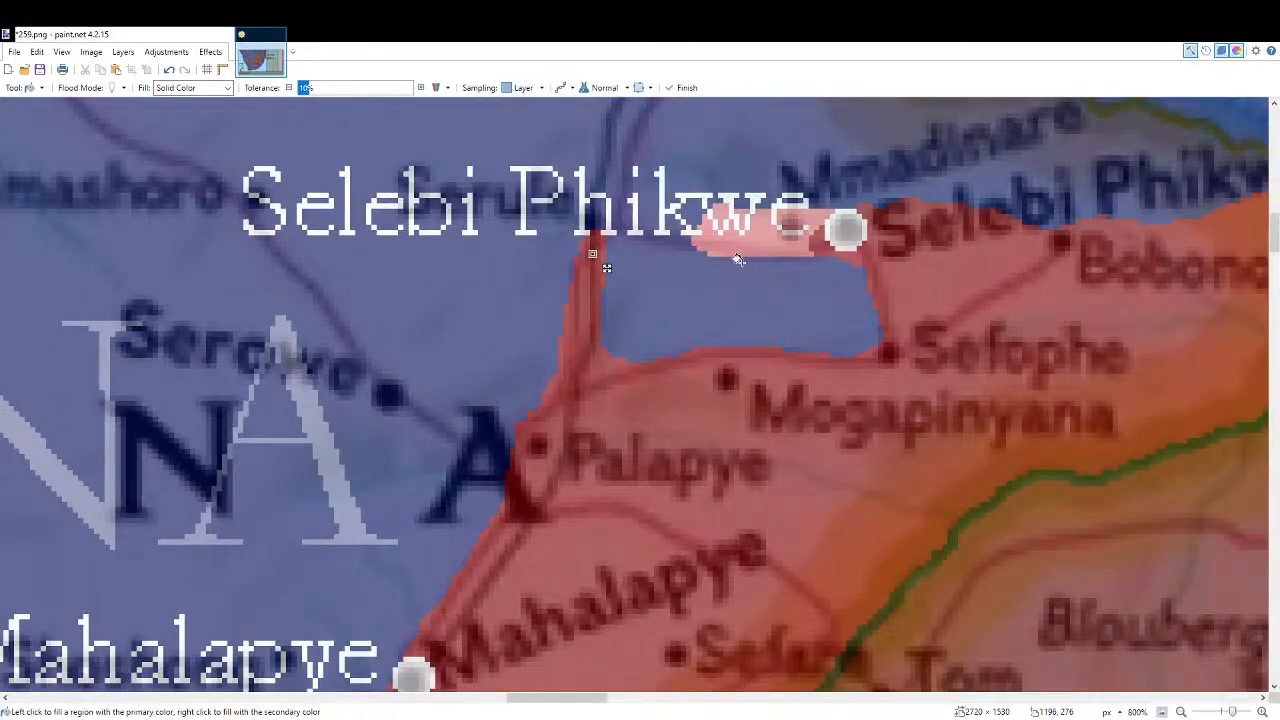
click(745, 243)
scroll(750, 200, up, 1)
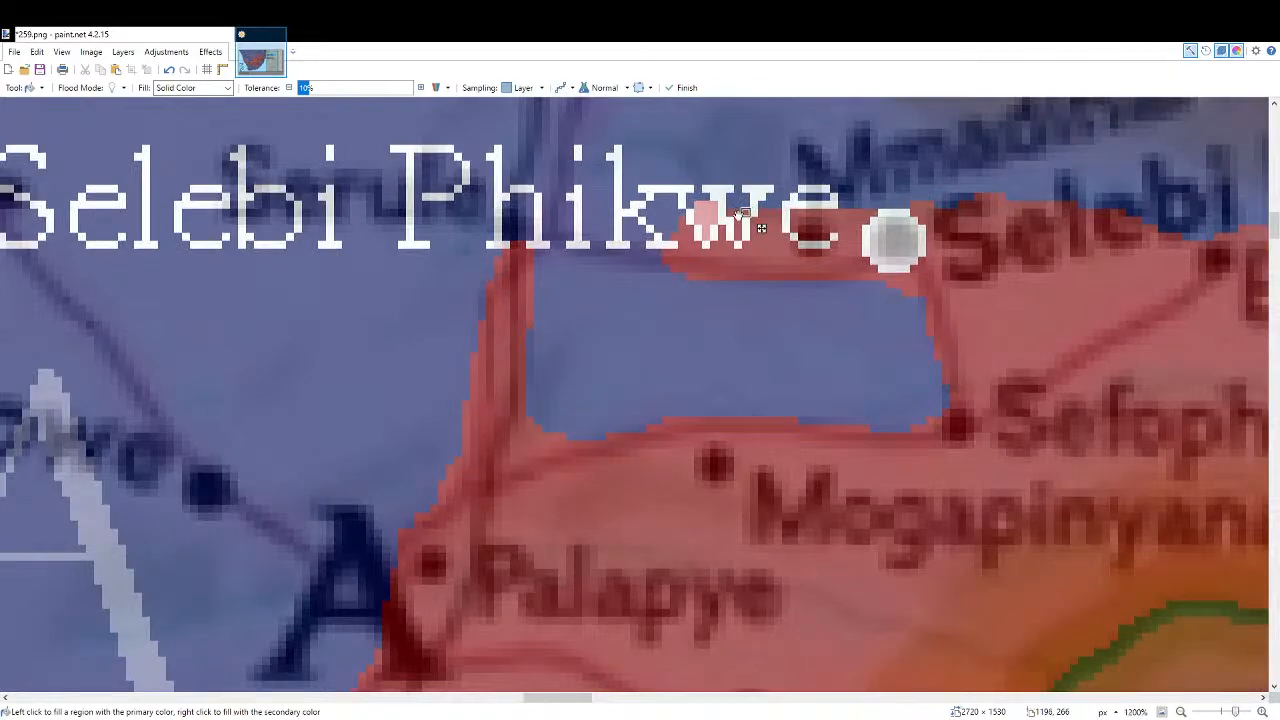
key(ctrl+b)
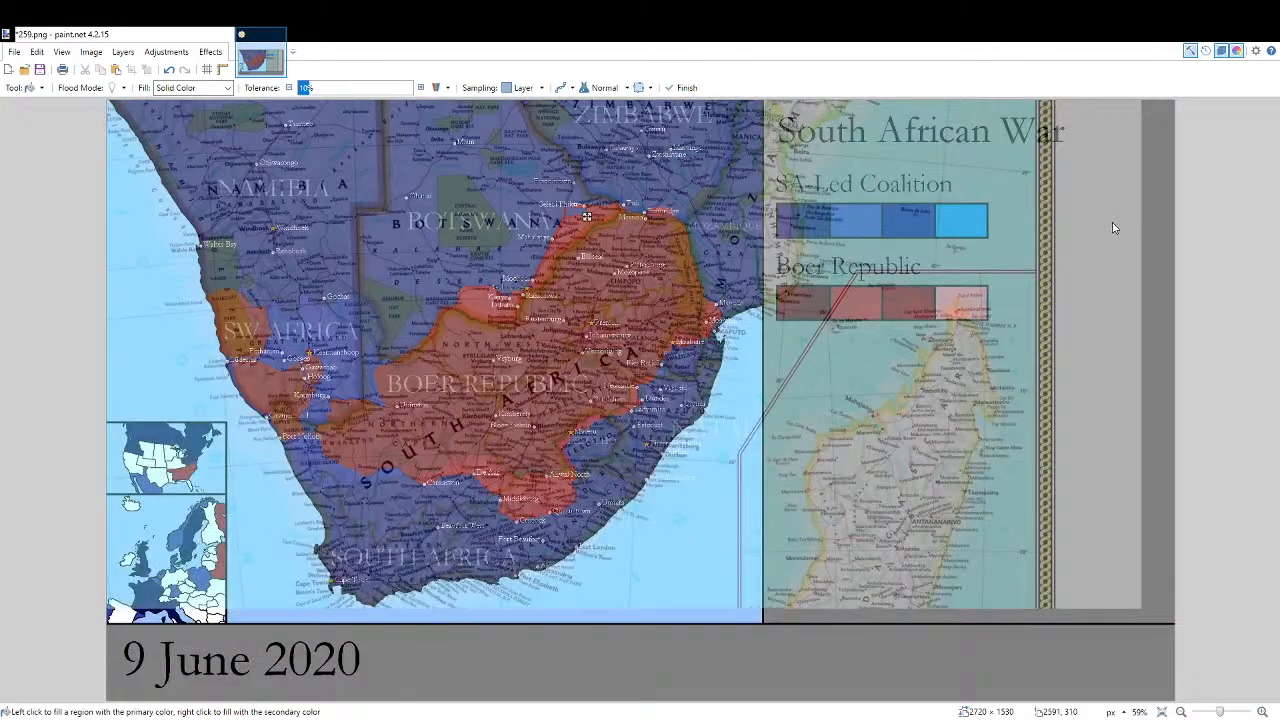
Outline a rounded light red patch around the "hik" letters of the Selebi Phikwe label and fill its interior.
key(k)
key(b)
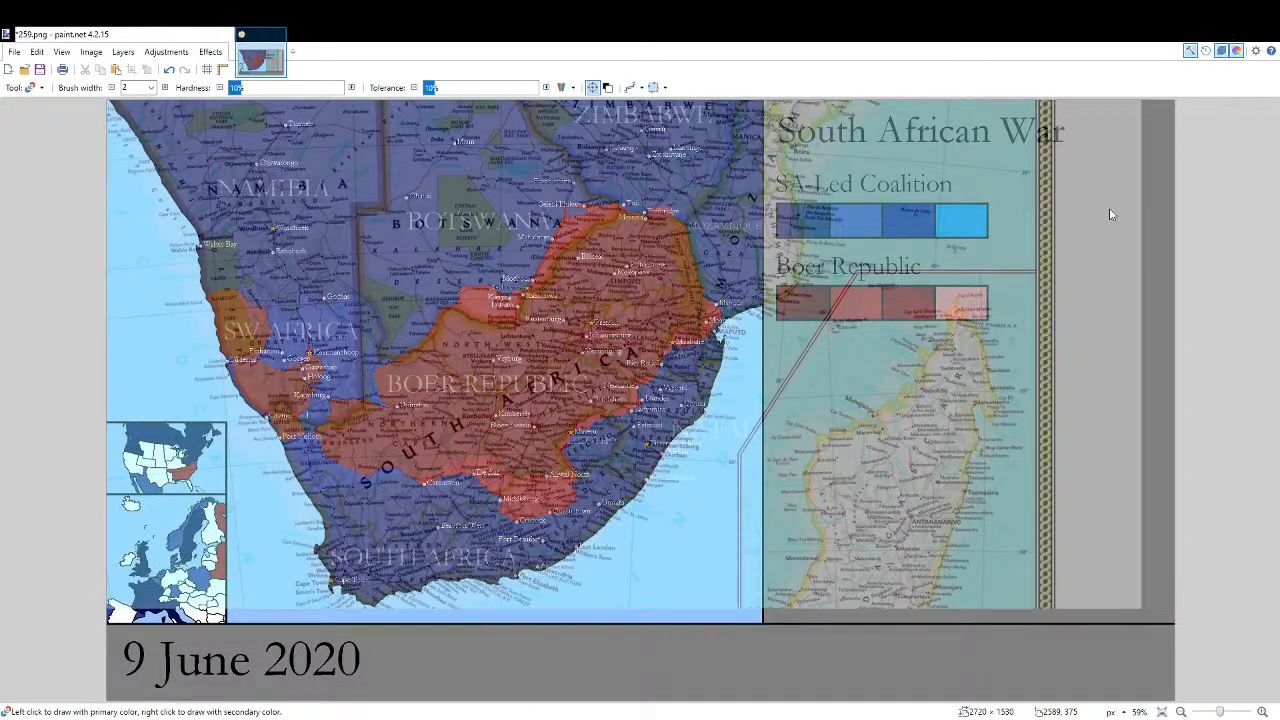
scroll(556, 193, up, 5)
scroll(480, 262, up, 2)
scroll(519, 223, up, 4)
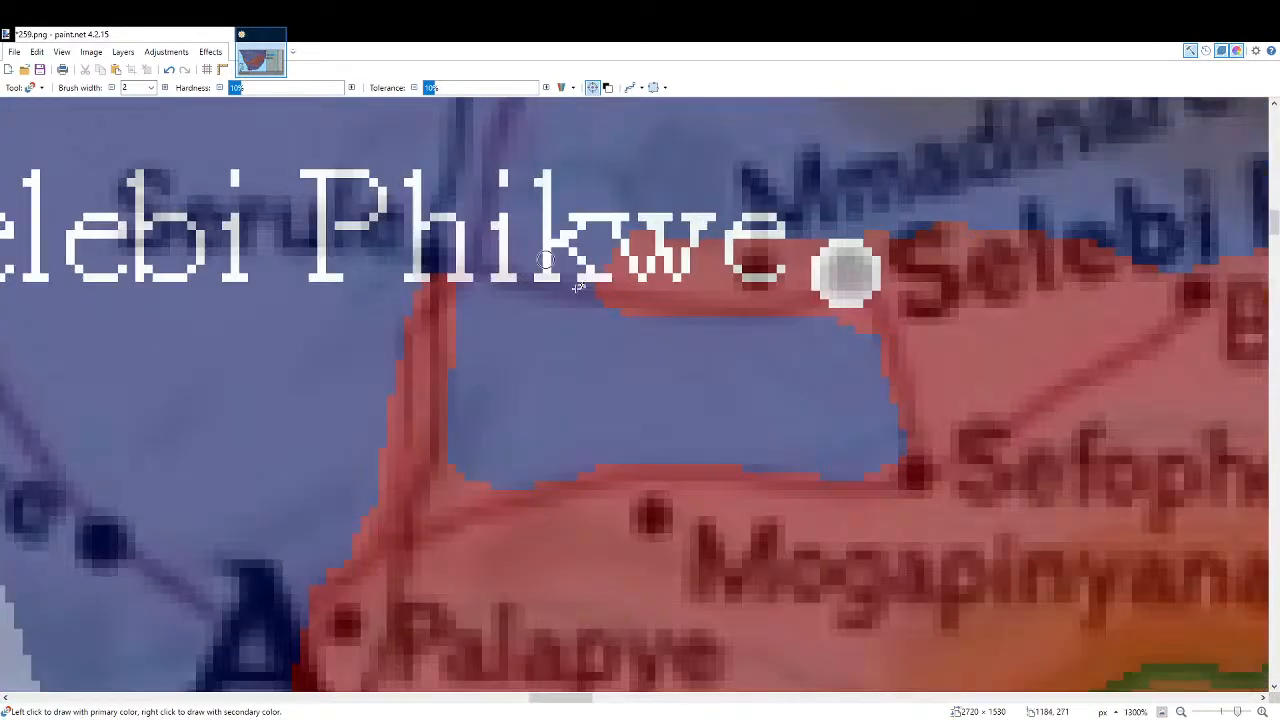
mouse_move(577, 297)
mouse_down()
mouse_move(600, 304)
mouse_move(467, 281)
mouse_move(464, 246)
mouse_up()
key(ctrl+z)
scroll(598, 317, up, 1)
mouse_move(630, 290)
mouse_down()
mouse_move(582, 246)
mouse_move(620, 273)
mouse_move(587, 247)
mouse_move(509, 275)
mouse_move(469, 331)
mouse_up()
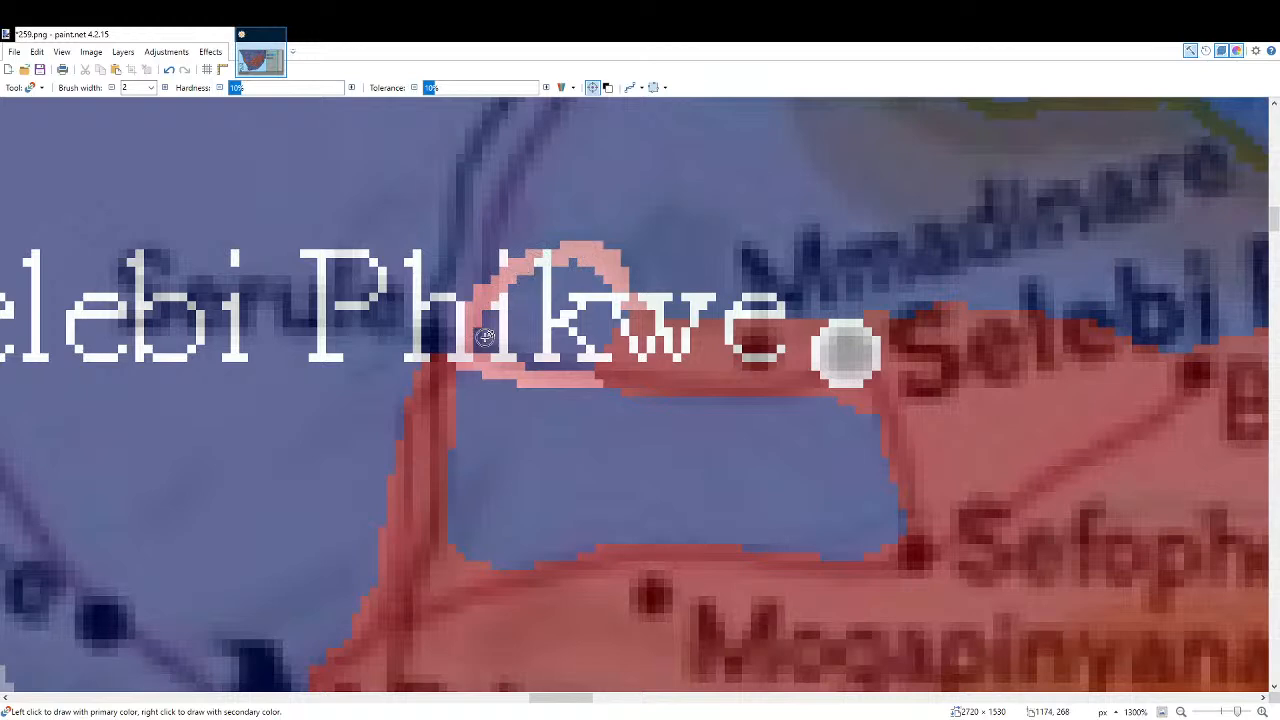
key(f)
click(537, 347)
click(600, 325)
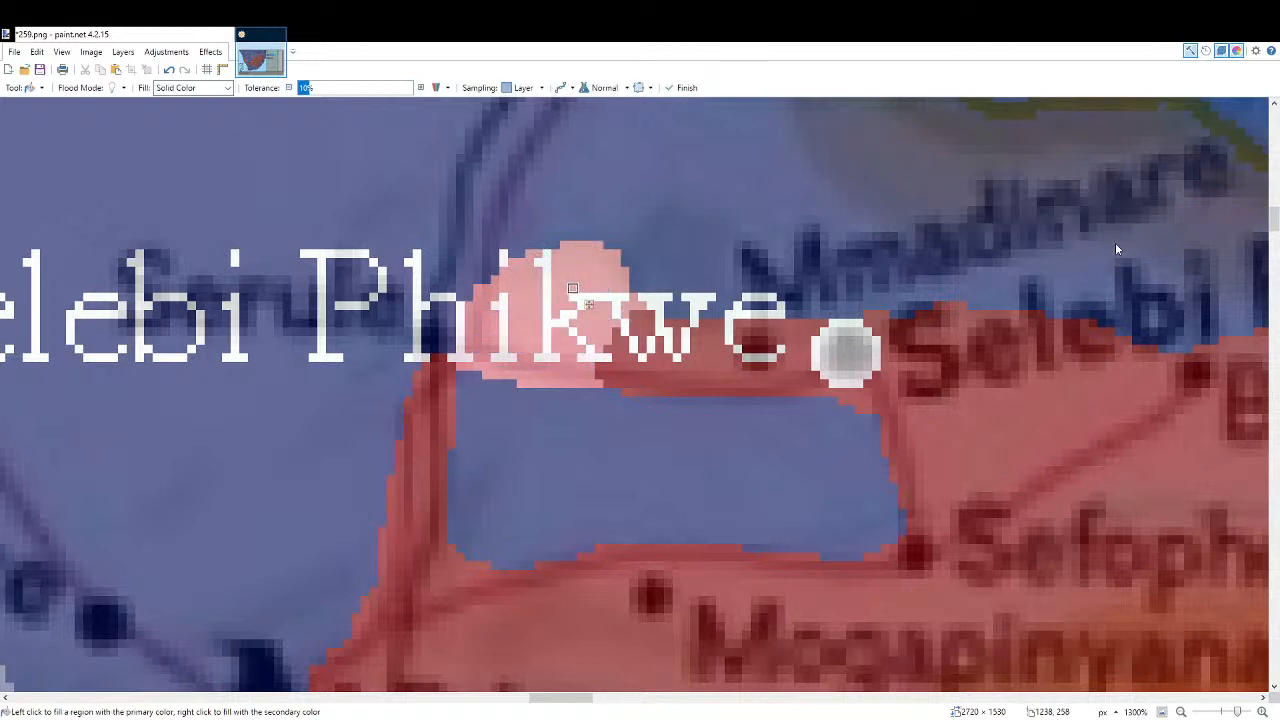
Extend the light red patch's upper-left edge beside the road, and save the 9 June map as 260.png with the reference overlay hidden.
key(b)
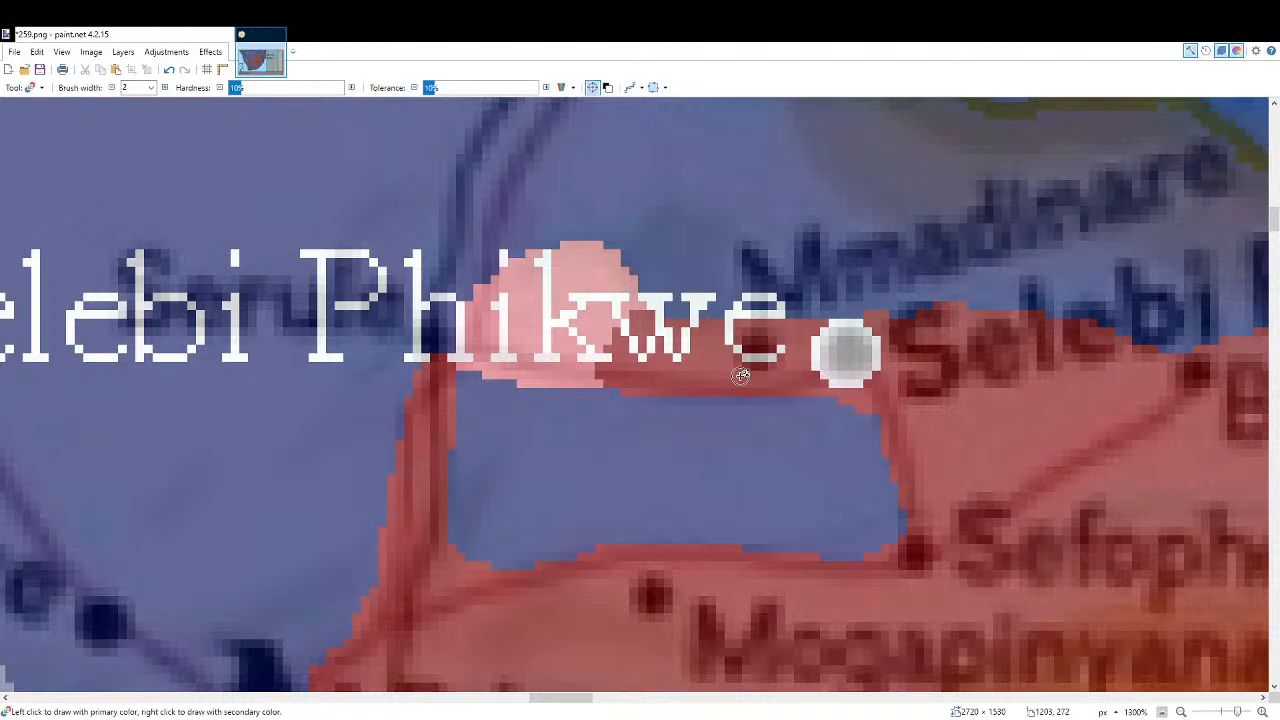
scroll(674, 430, down, 4)
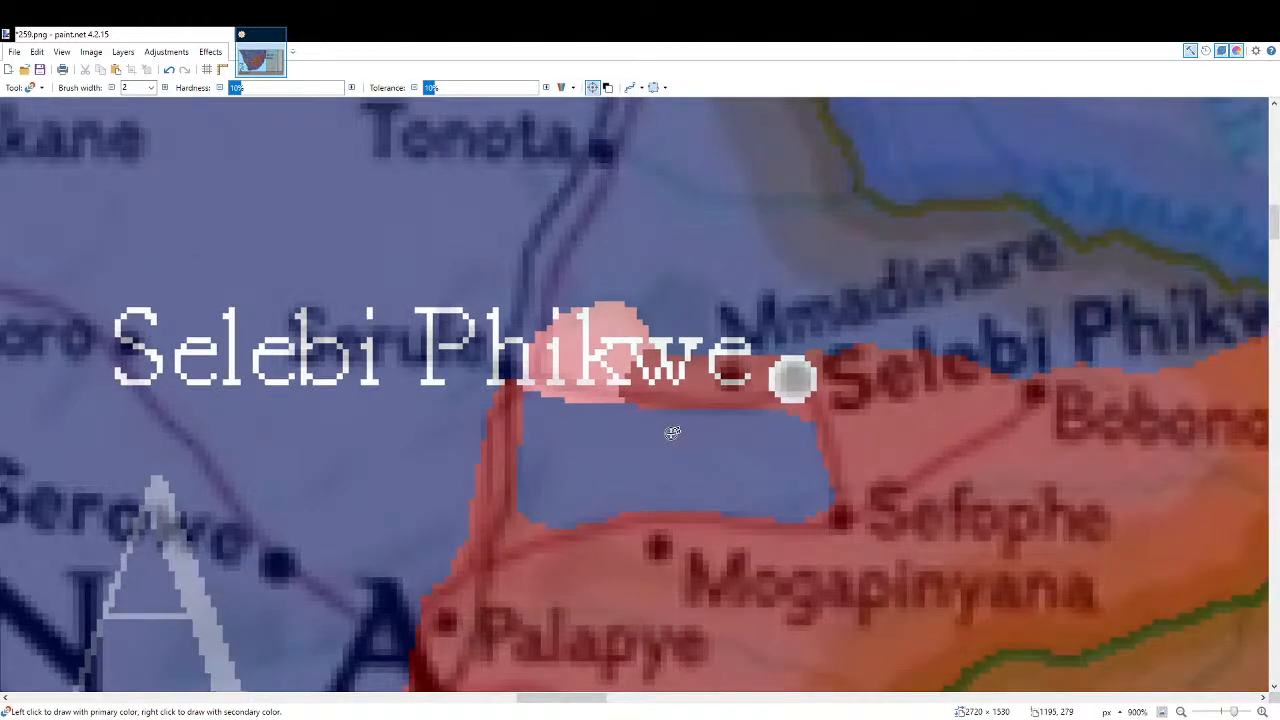
scroll(607, 398, up, 3)
mouse_move(561, 345)
mouse_down()
mouse_move(526, 298)
mouse_move(525, 318)
mouse_move(558, 283)
mouse_up()
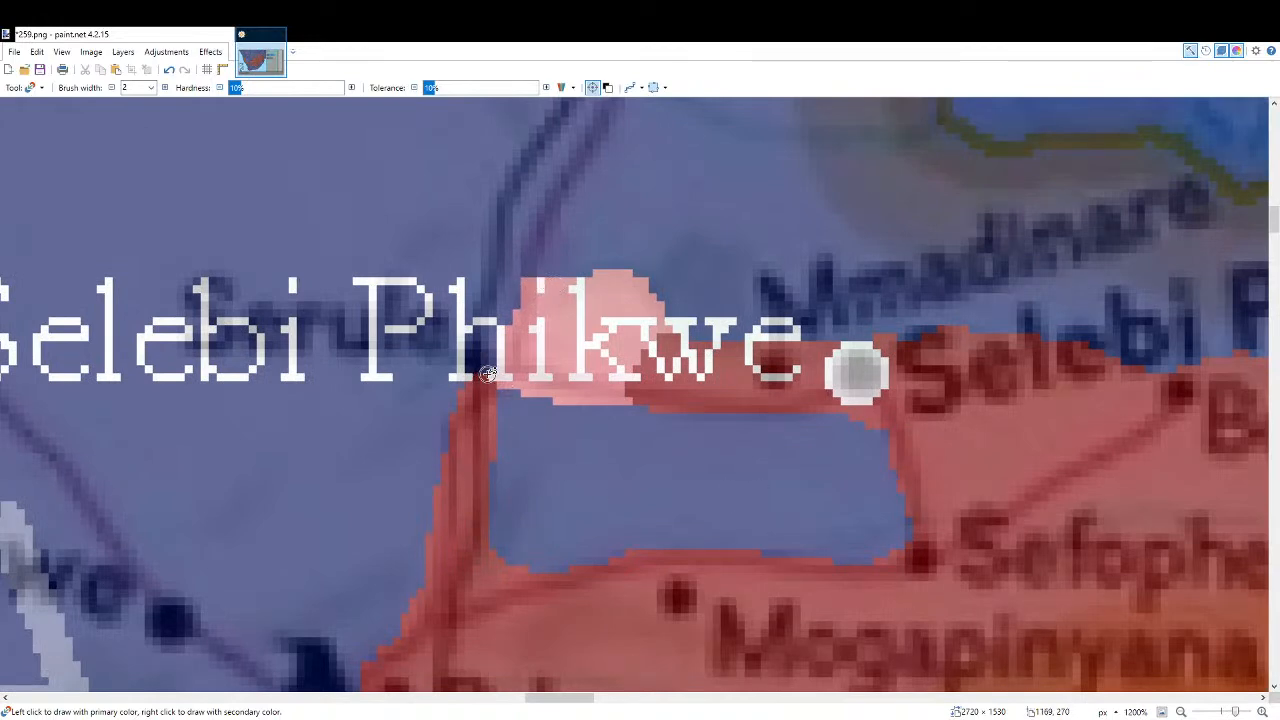
click(1162, 712)
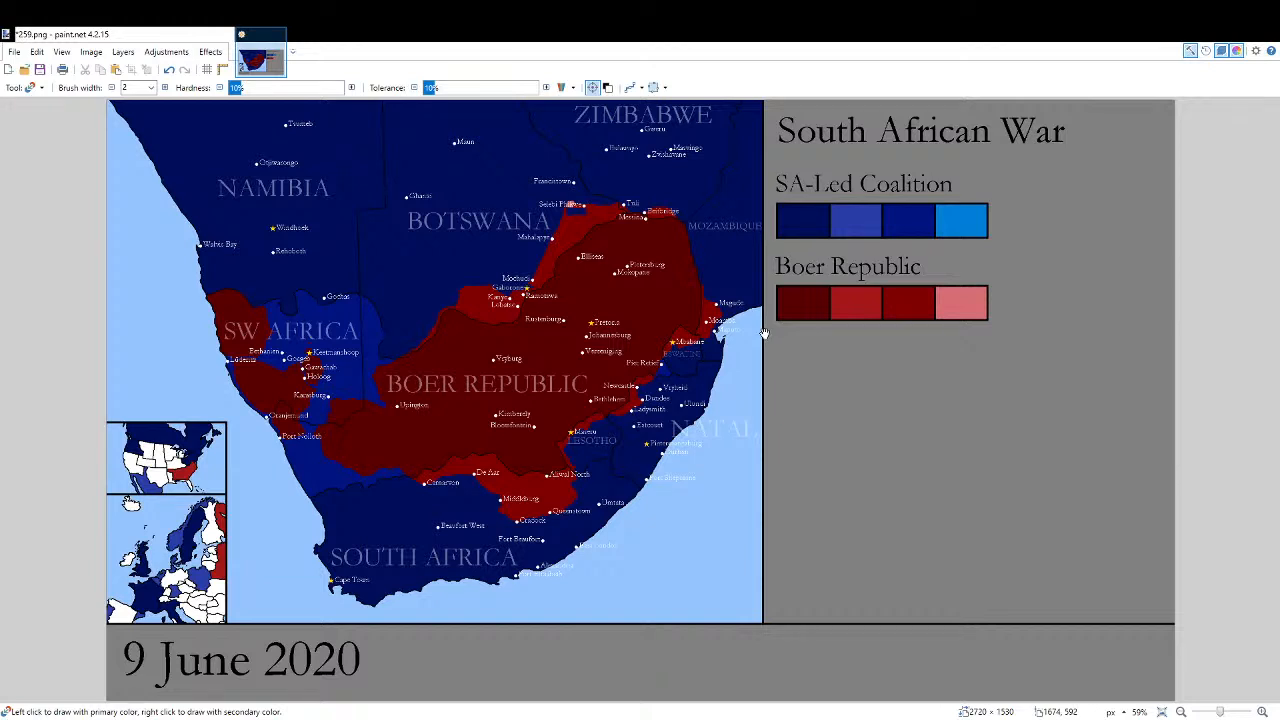
key(ctrl+s)
key(ctrl+v)
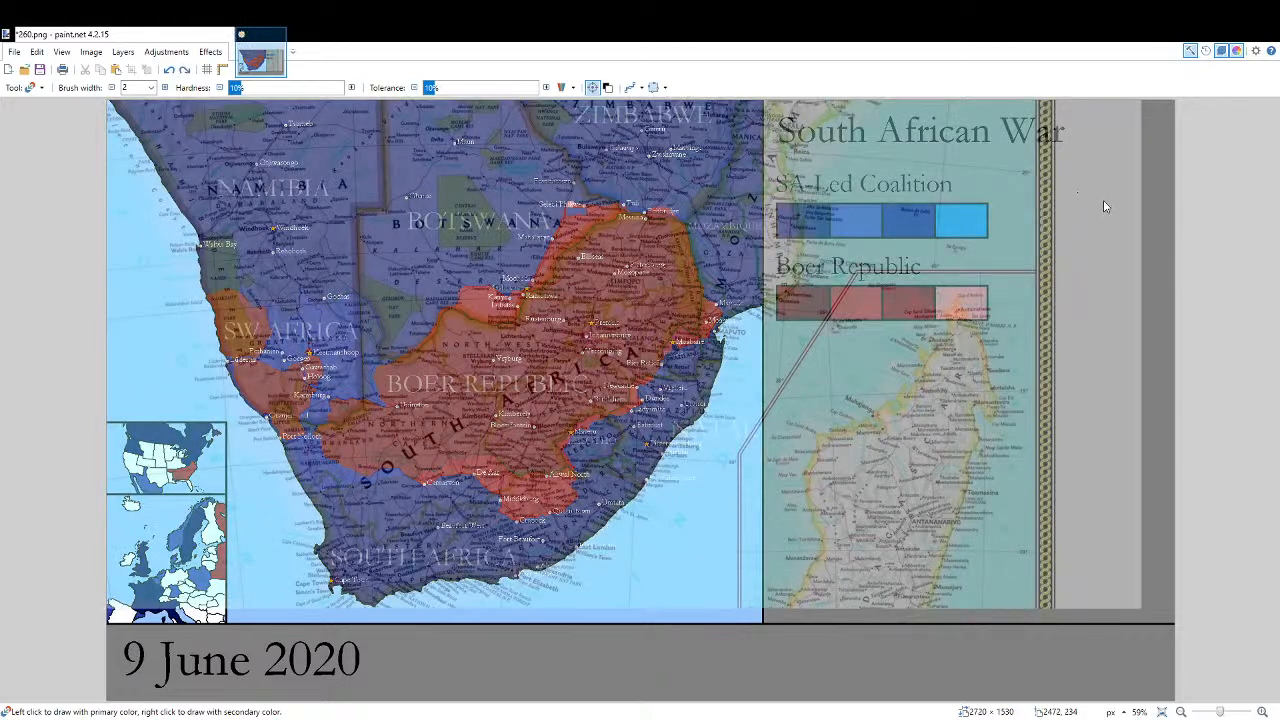
key(f)
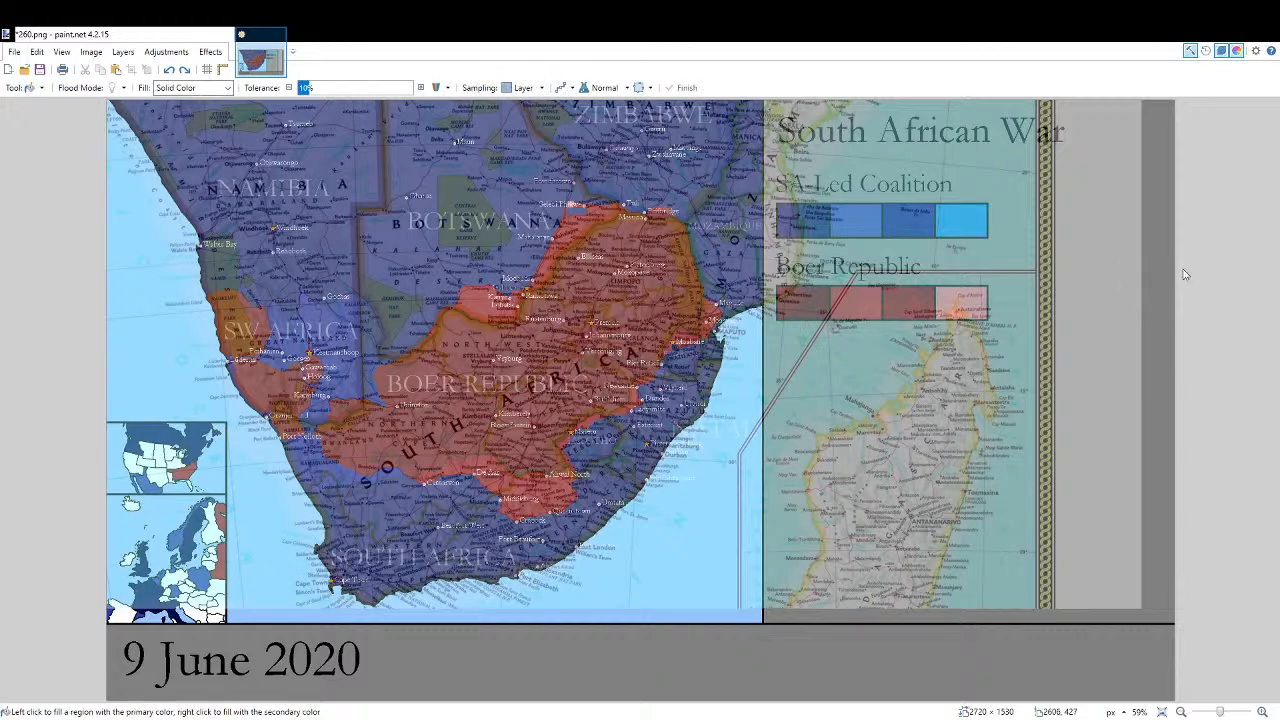
scroll(1206, 274, up, 3)
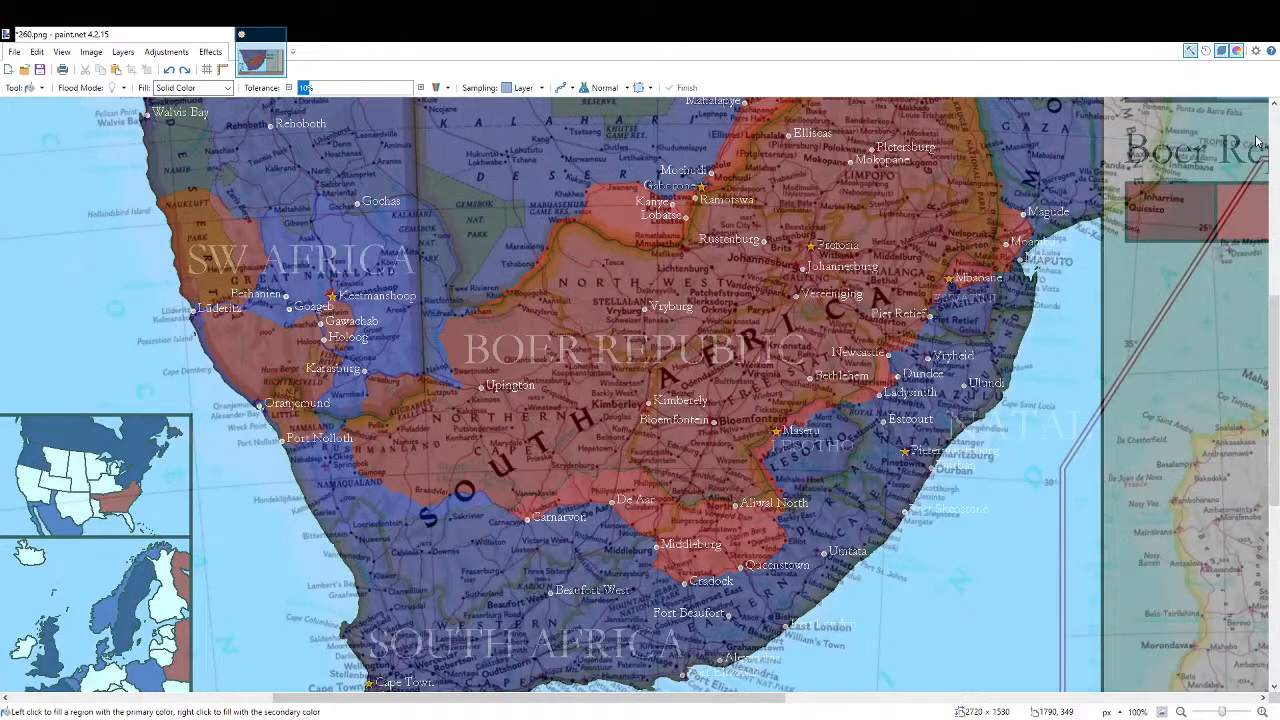
key(ctrl+z)
click(1161, 712)
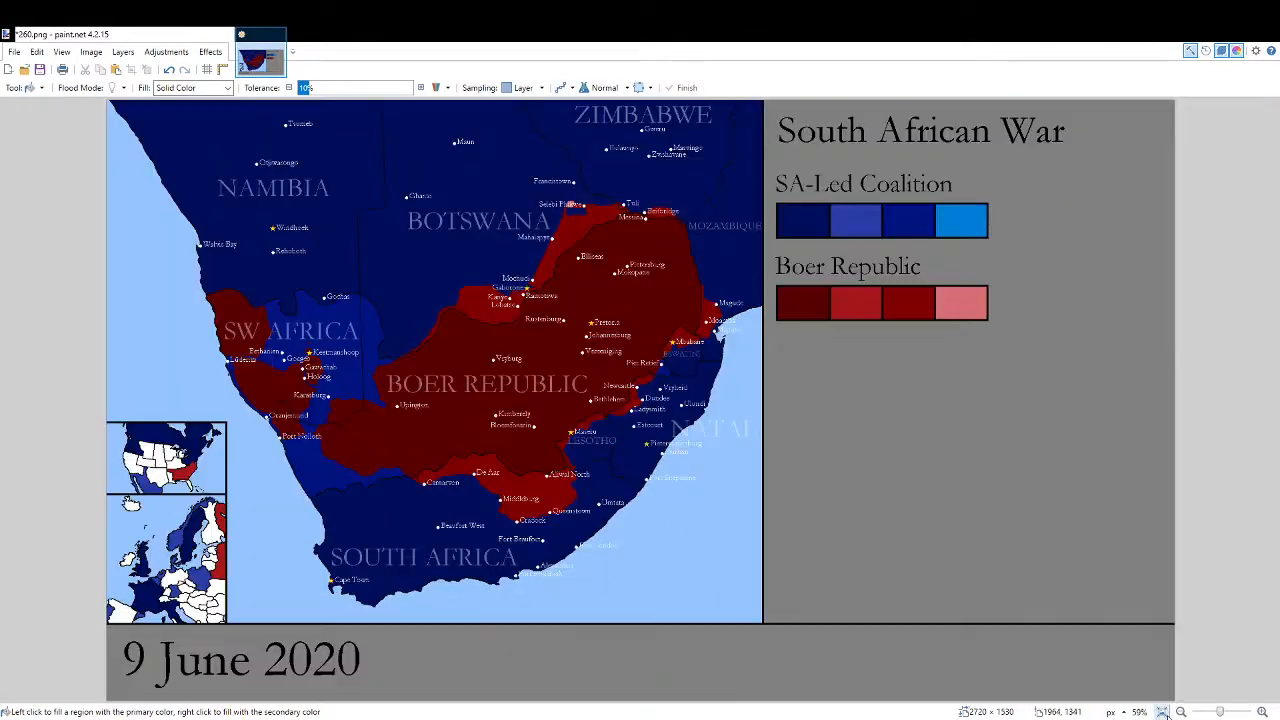
Try to hollow out the Kimberely city dot by filling its centre with the surrounding dark red, and undo it.
scroll(628, 313, up, 8)
scroll(628, 313, up, 4)
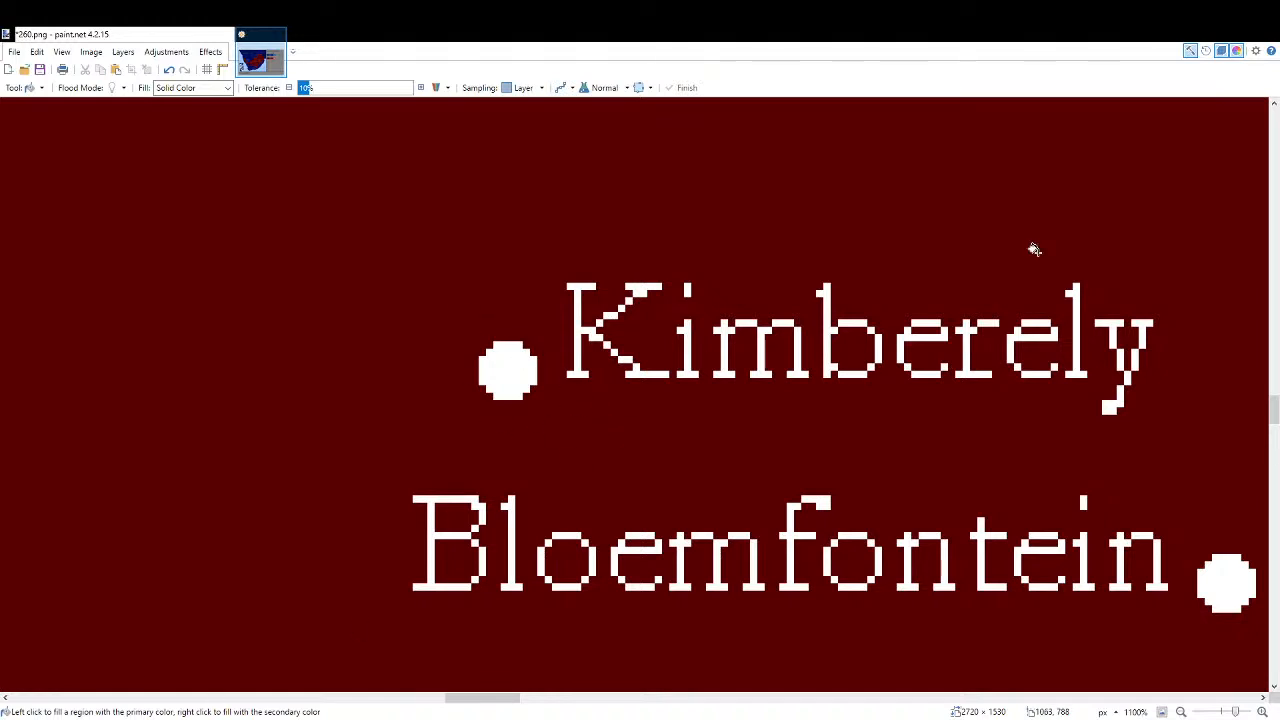
key(p)
mouse_move(506, 350)
mouse_down()
mouse_move(528, 362)
mouse_move(518, 380)
mouse_move(496, 366)
mouse_move(518, 354)
mouse_move(512, 372)
mouse_up()
key(k)
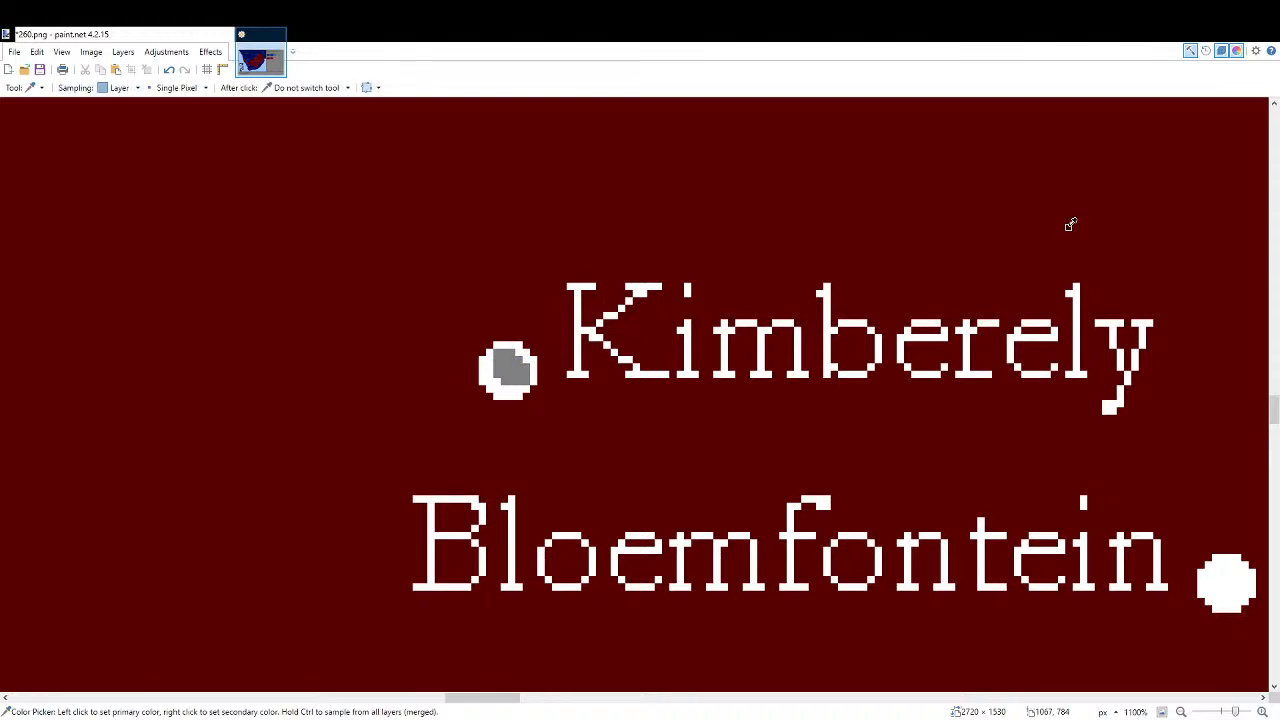
key(f)
click(516, 364)
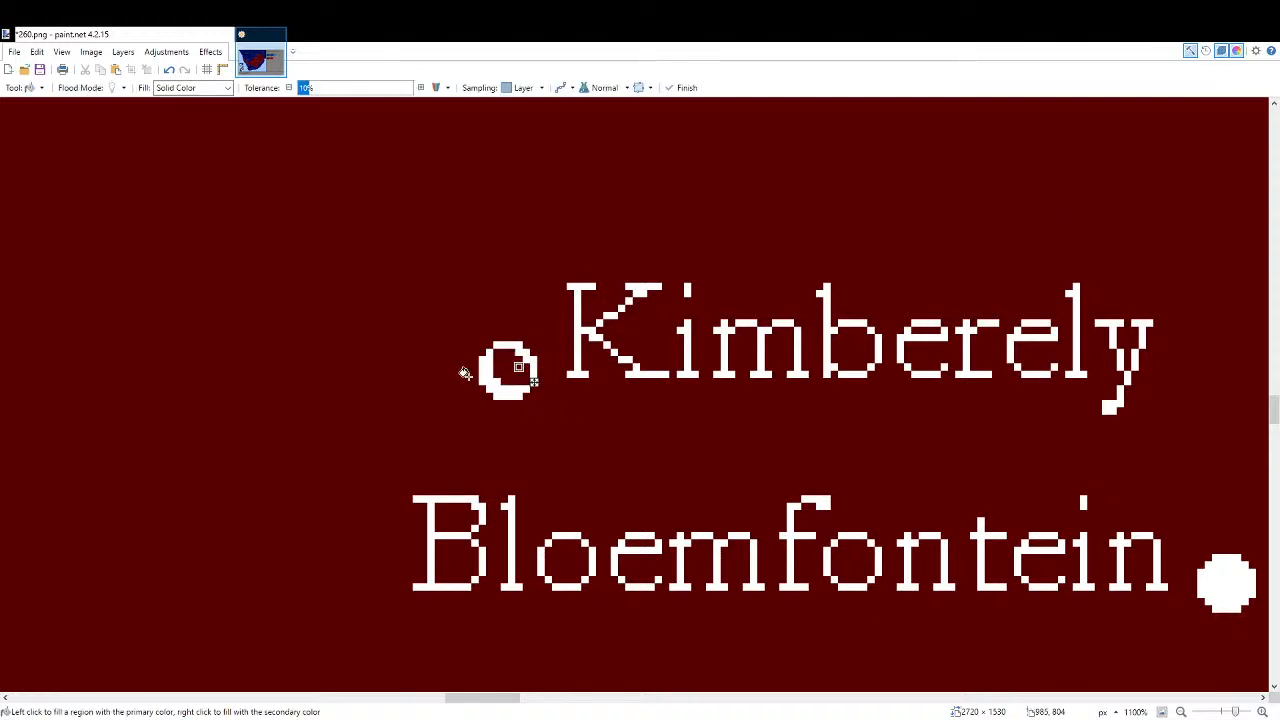
key(ctrl+z)
key(ctrl+z)
key(ctrl+z)
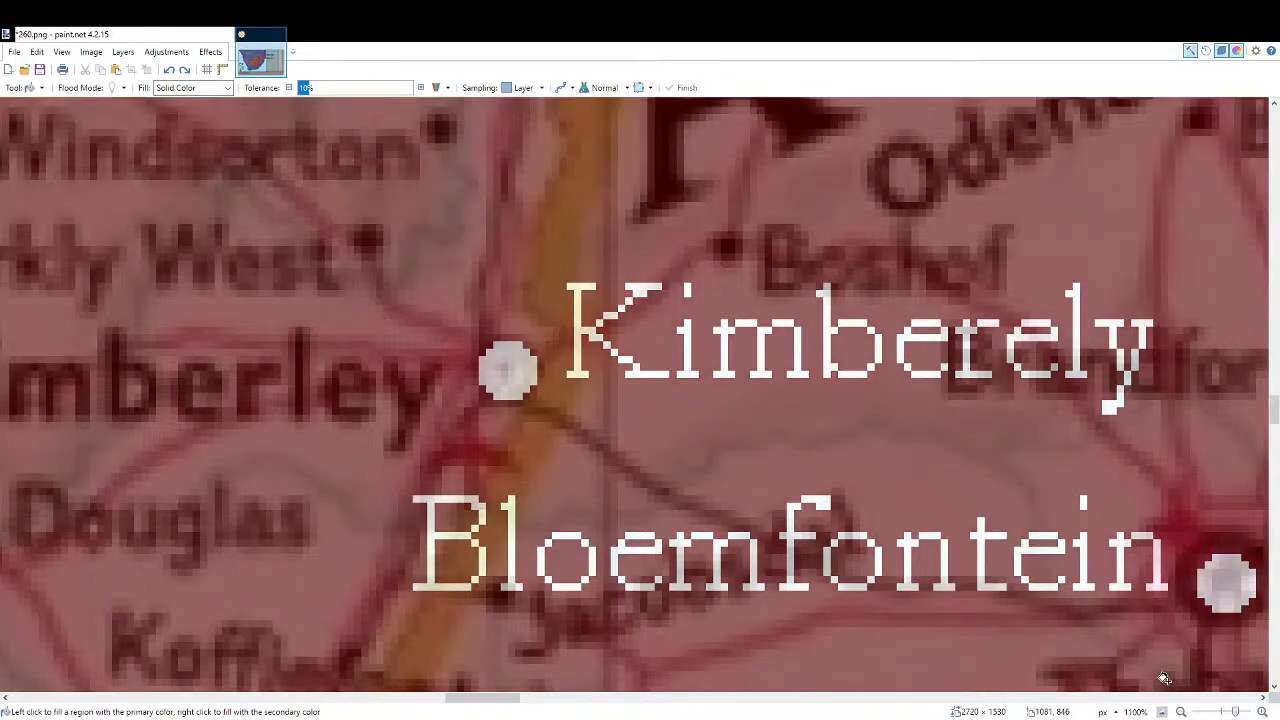
Check the saved 9 June map 260.png and close that second copy.
scroll(1031, 460, down, 8)
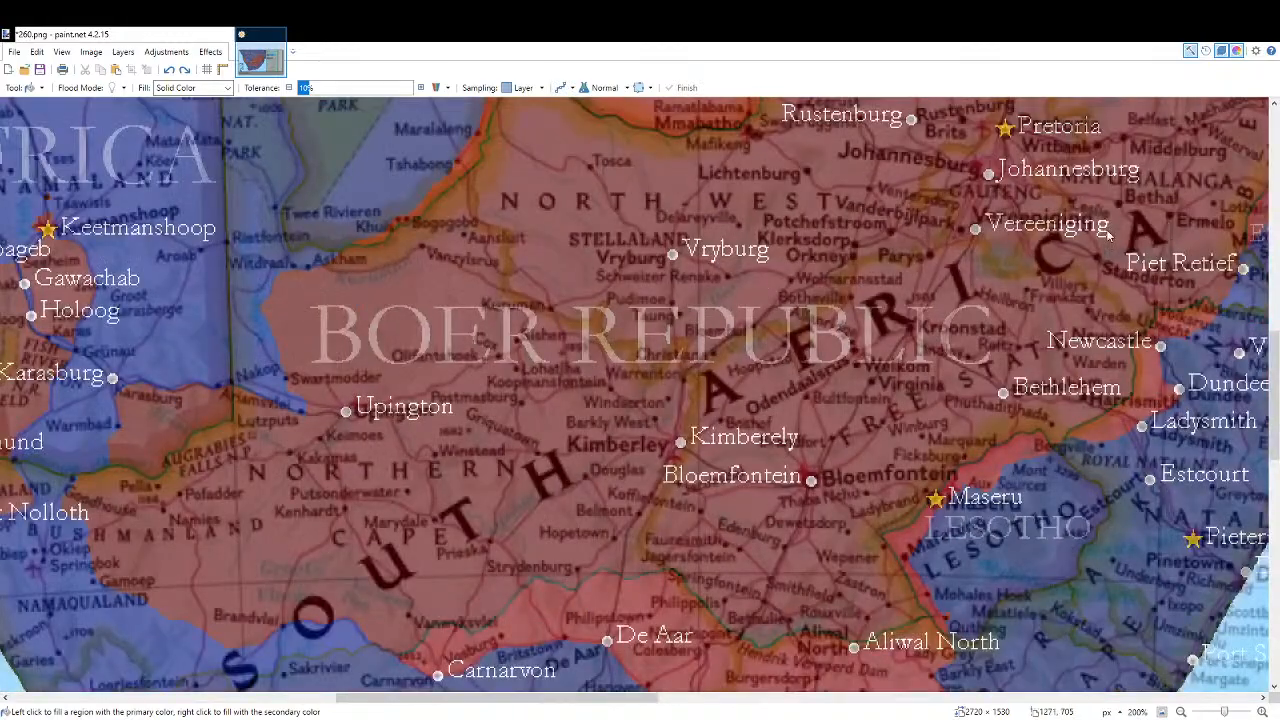
key(k)
drag(858, 394, 684, 591)
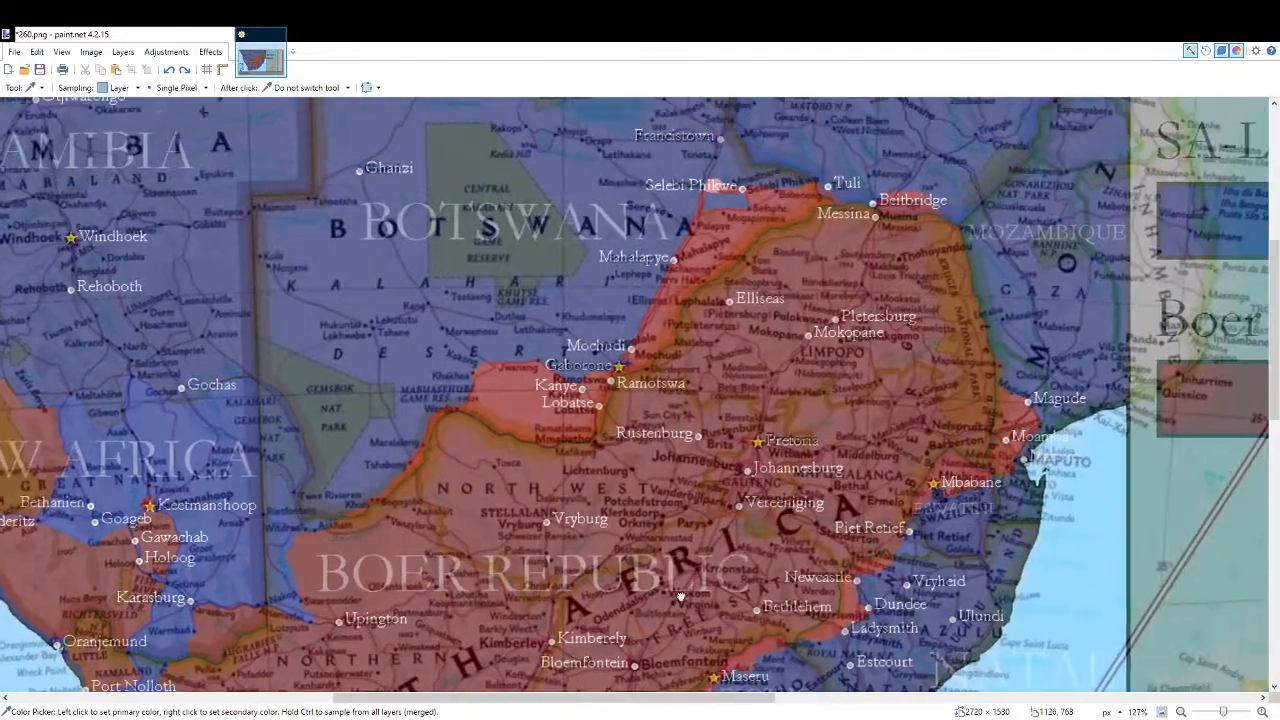
click(1162, 711)
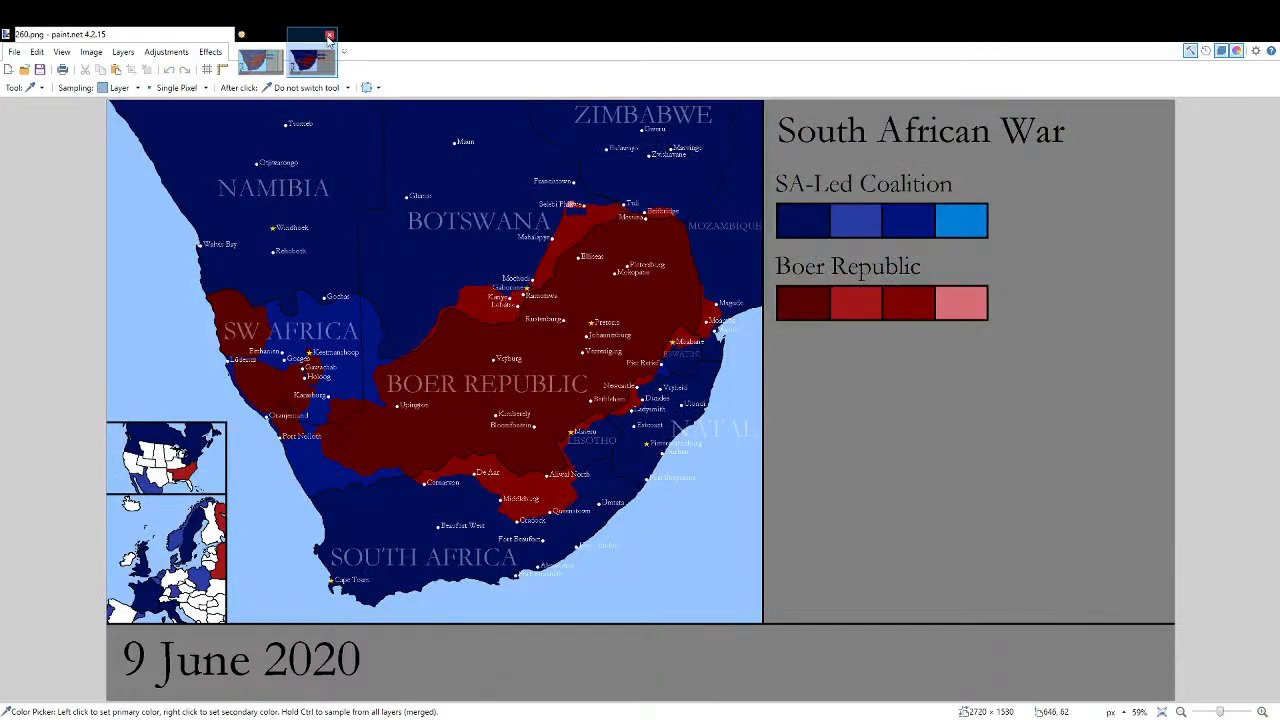
click(329, 37)
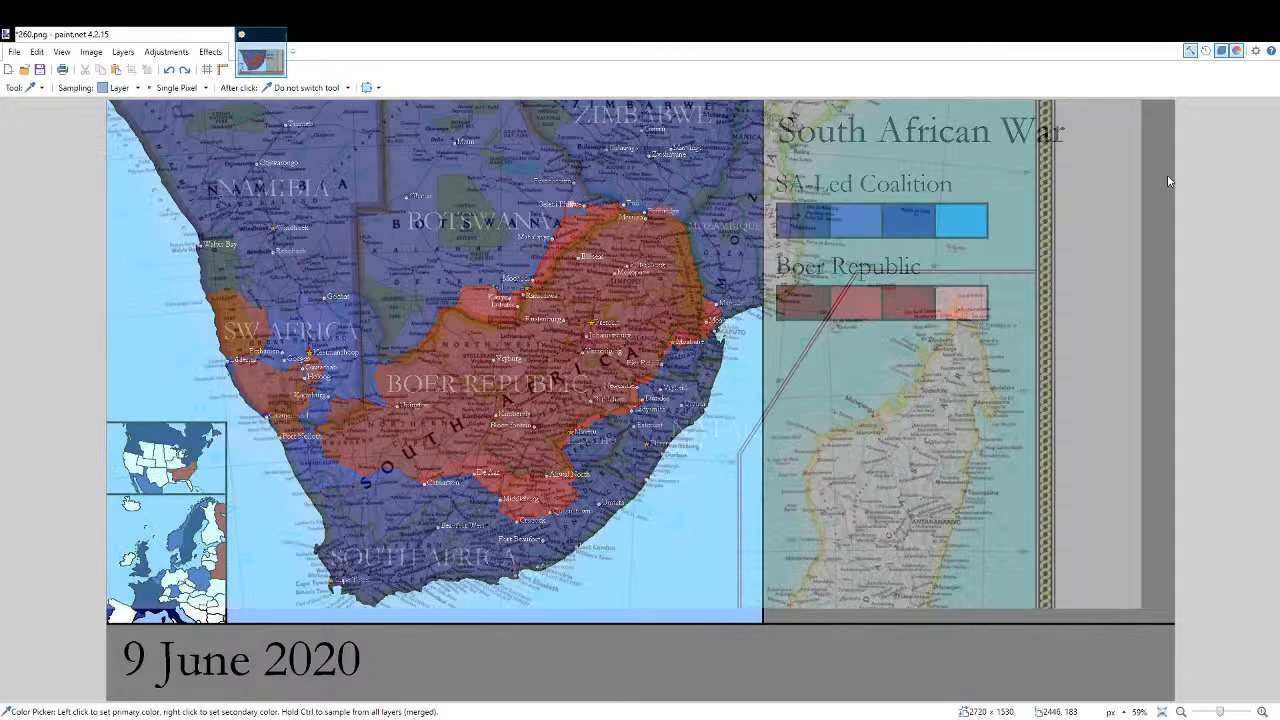
Add "10 June 202" in Garamond size 100 over the existing date caption, starting at its 9, with the reference overlay hidden.
click(1278, 139)
key(f)
scroll(381, 497, up, 2)
drag(381, 497, 1061, 244)
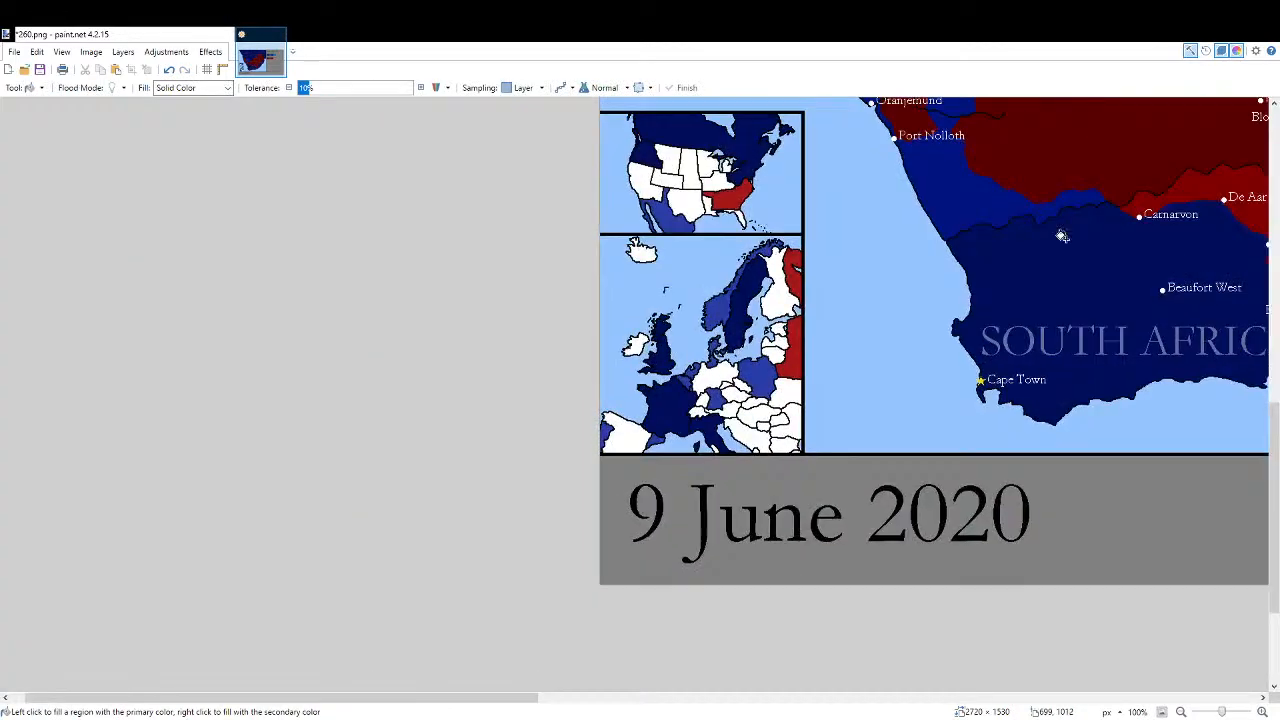
scroll(717, 494, up, 3)
scroll(1189, 289, up, 1)
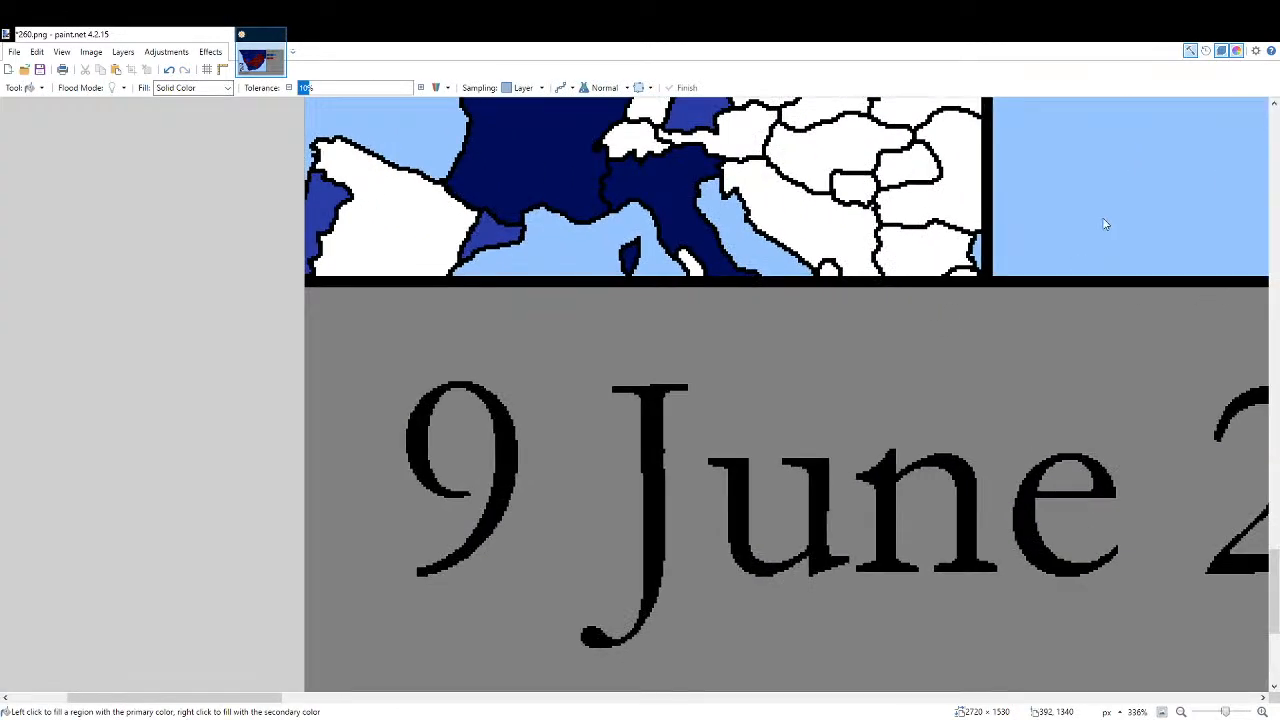
key(t)
click(527, 440)
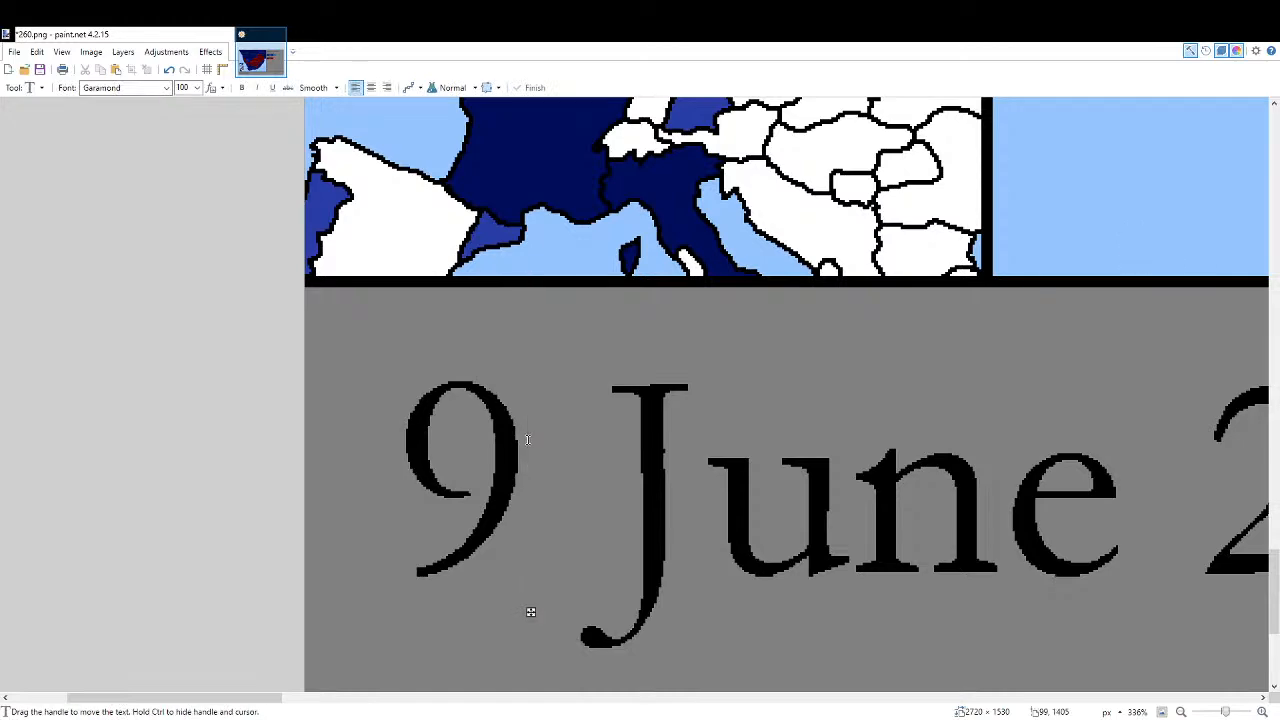
scroll(527, 440, up, 2)
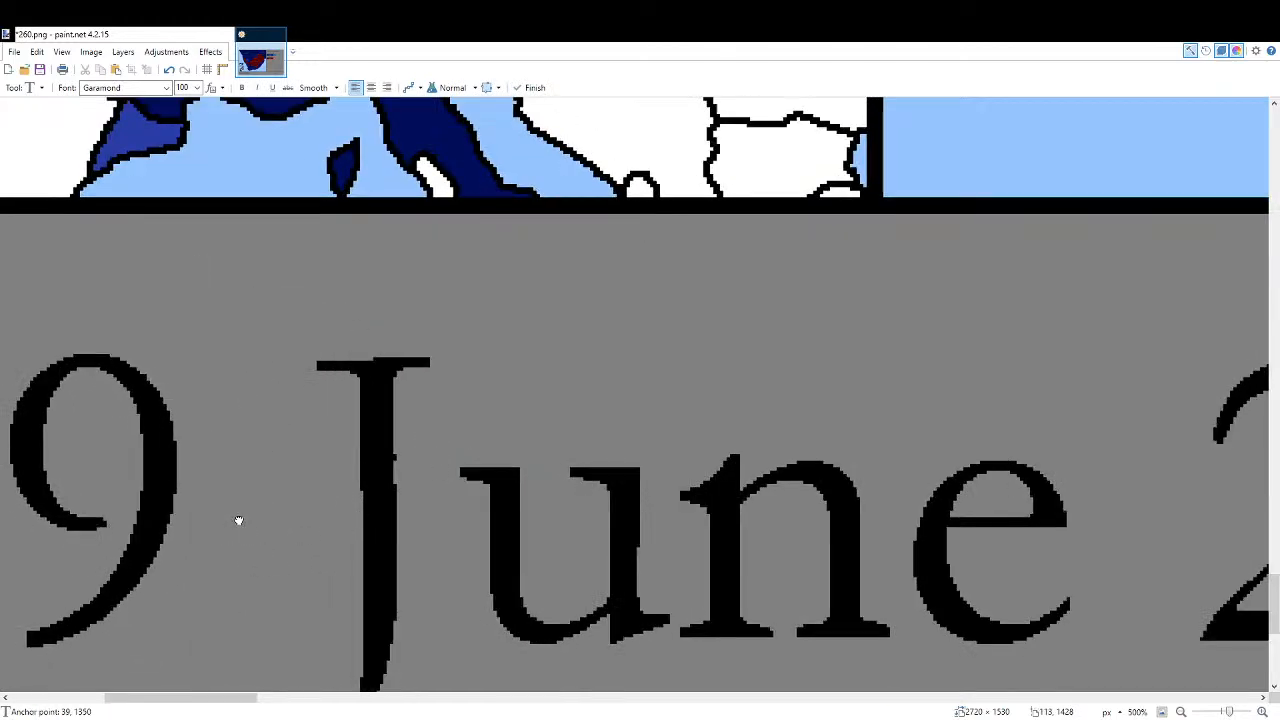
text(0)
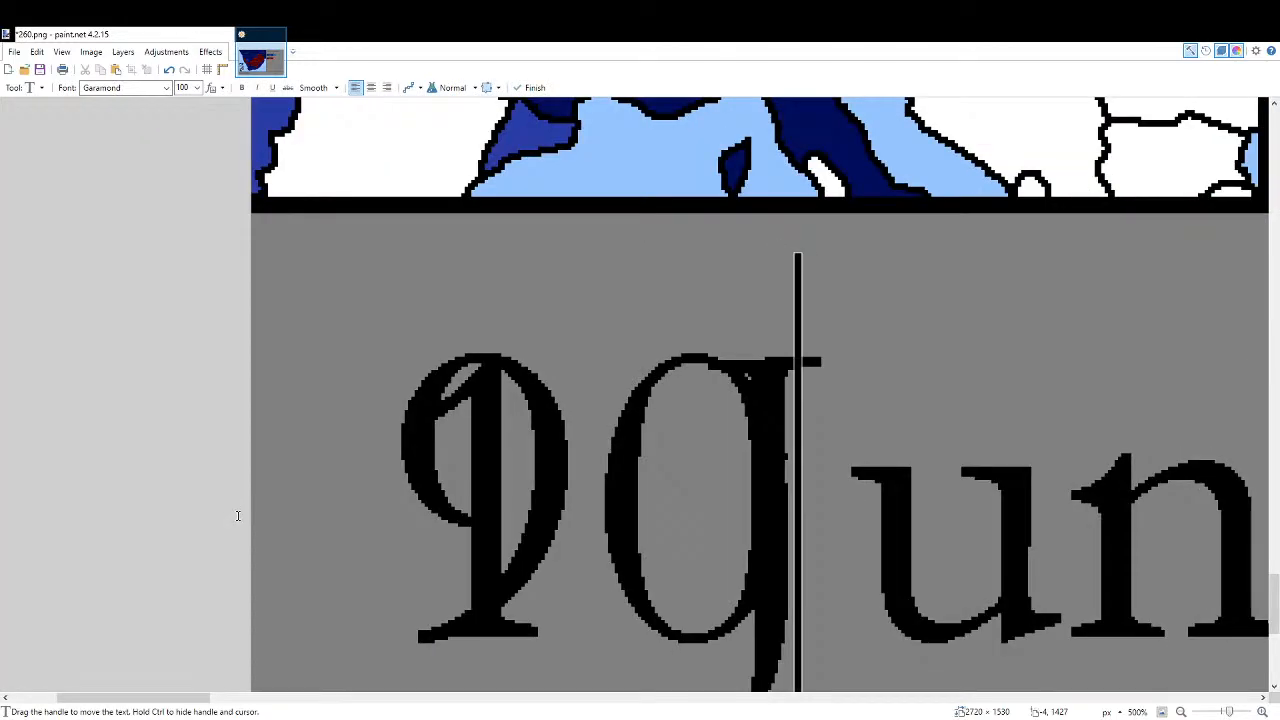
text( June 20)
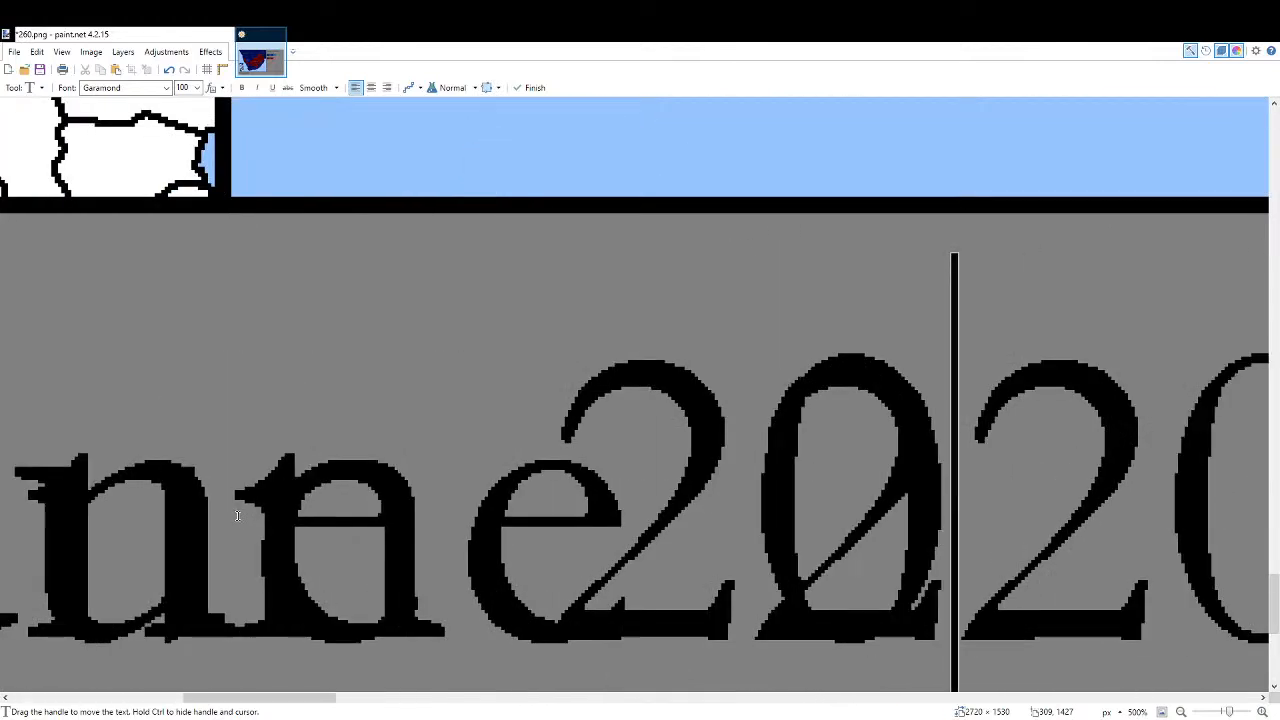
text(00)
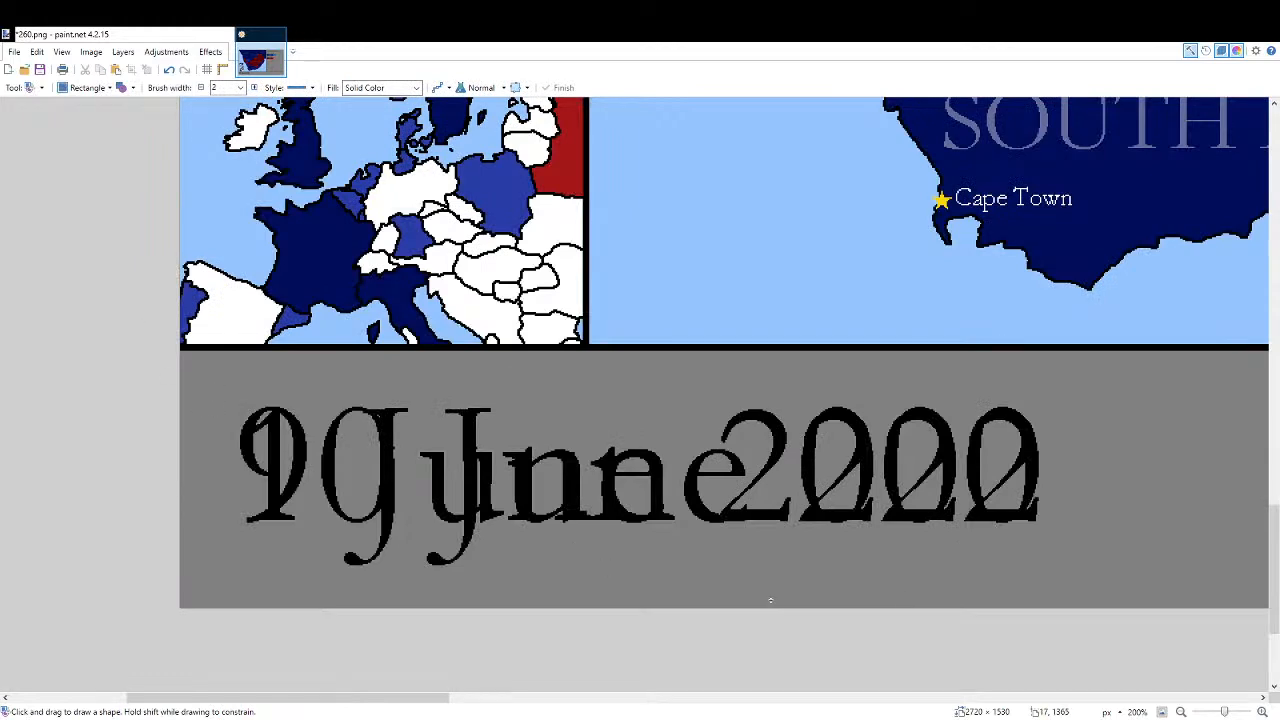
Blank out the old 9 June 2020 lettering with a filled grey rectangle behind the new date text.
drag(202, 388, 1081, 601)
key(Return)
key(ctrl+b)
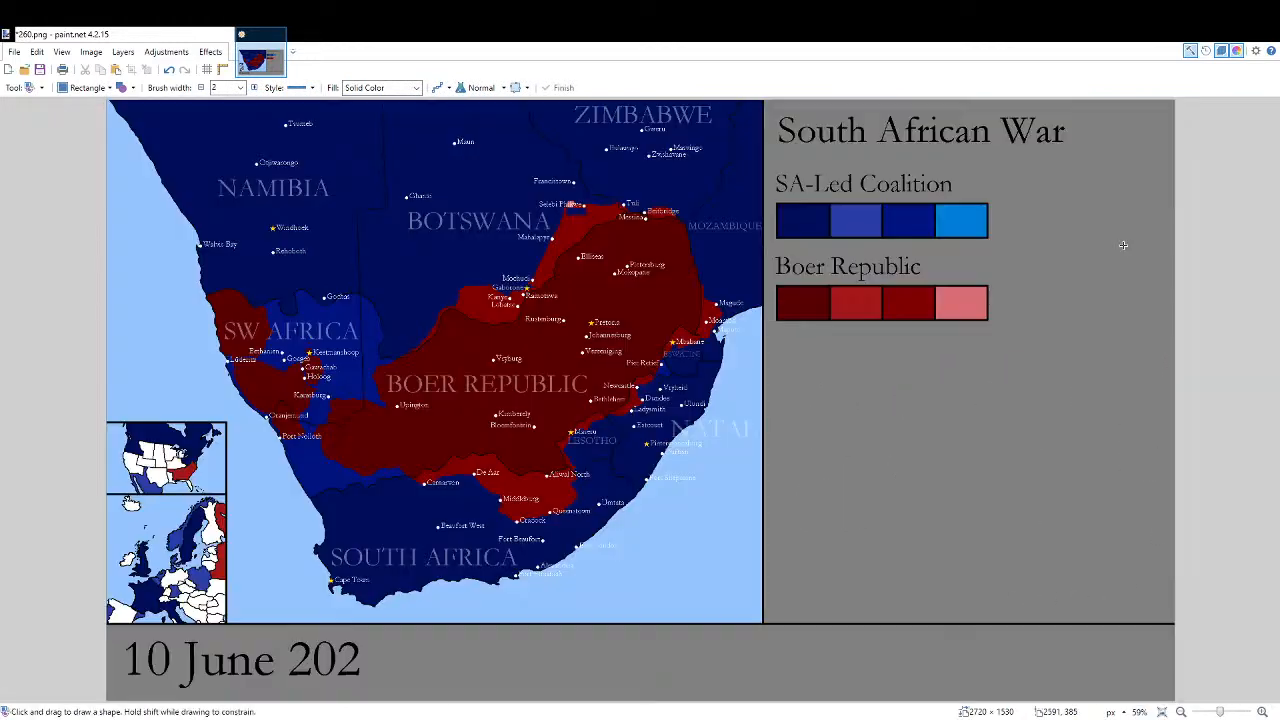
Add the missing final 0 to the date caption in Garamond size 100, aligned so it reads "10 June 2020".
key(b)
key(t)
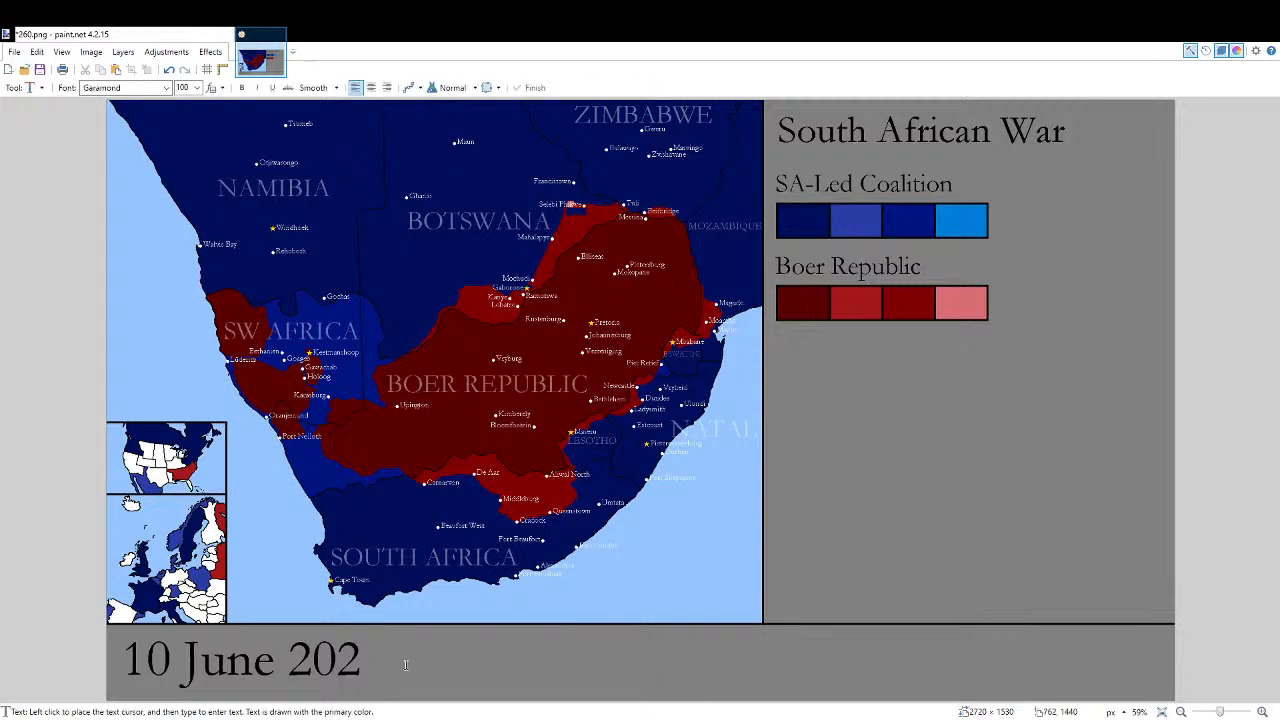
click(390, 662)
text(20)
scroll(385, 669, up, 6)
drag(432, 638, 614, 494)
scroll(583, 580, up, 5)
drag(792, 584, 322, 532)
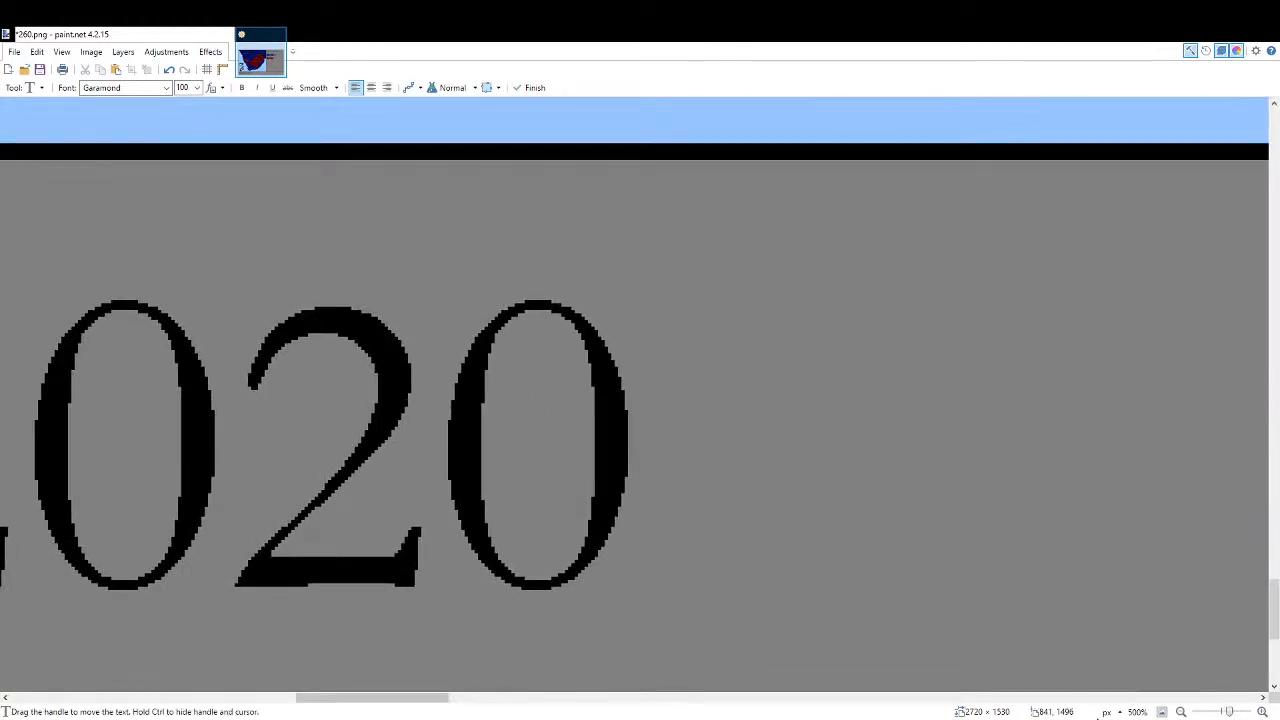
key(ctrl+b)
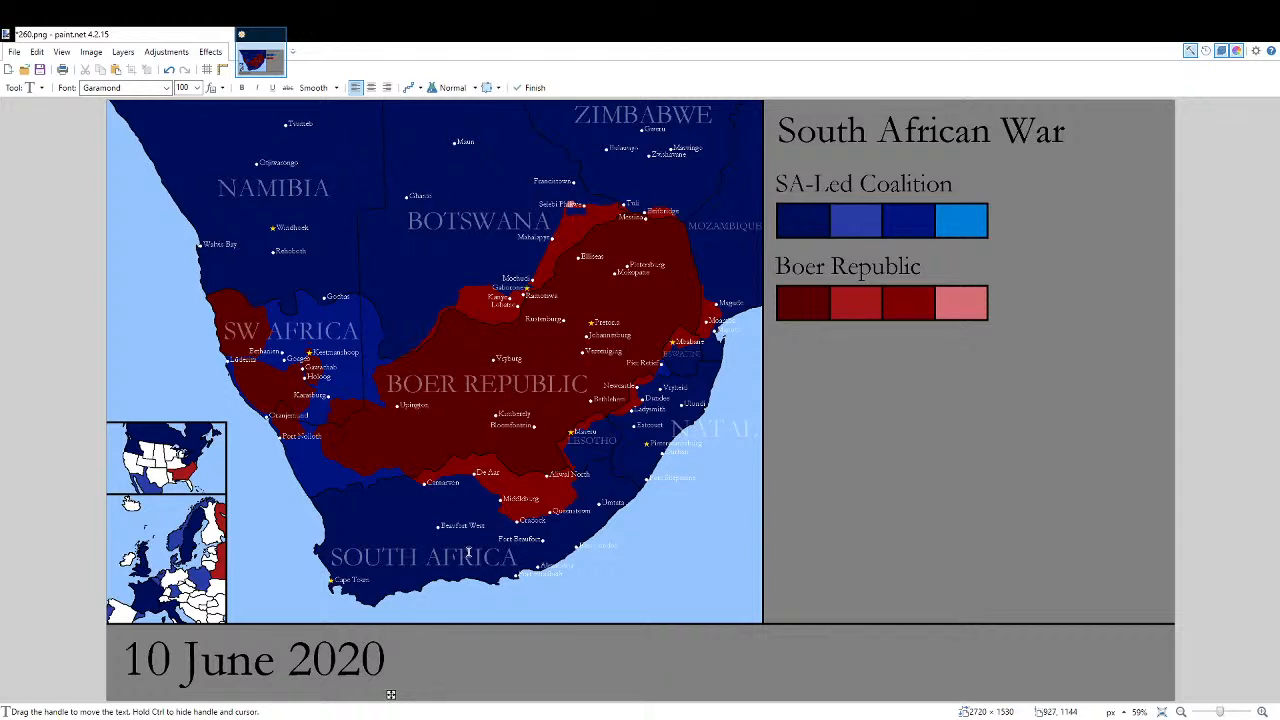
Open the saved 9 June map 260.png for reference and close it again.
click(1107, 248)
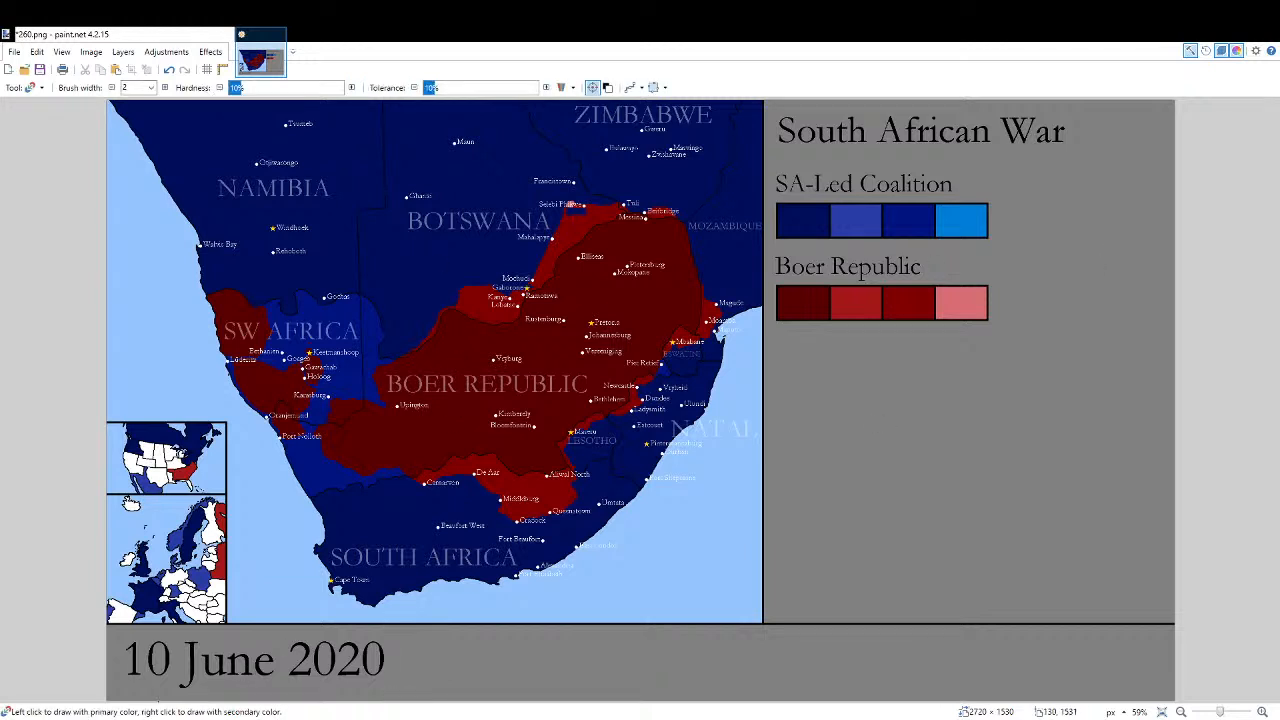
double_click(1023, 429)
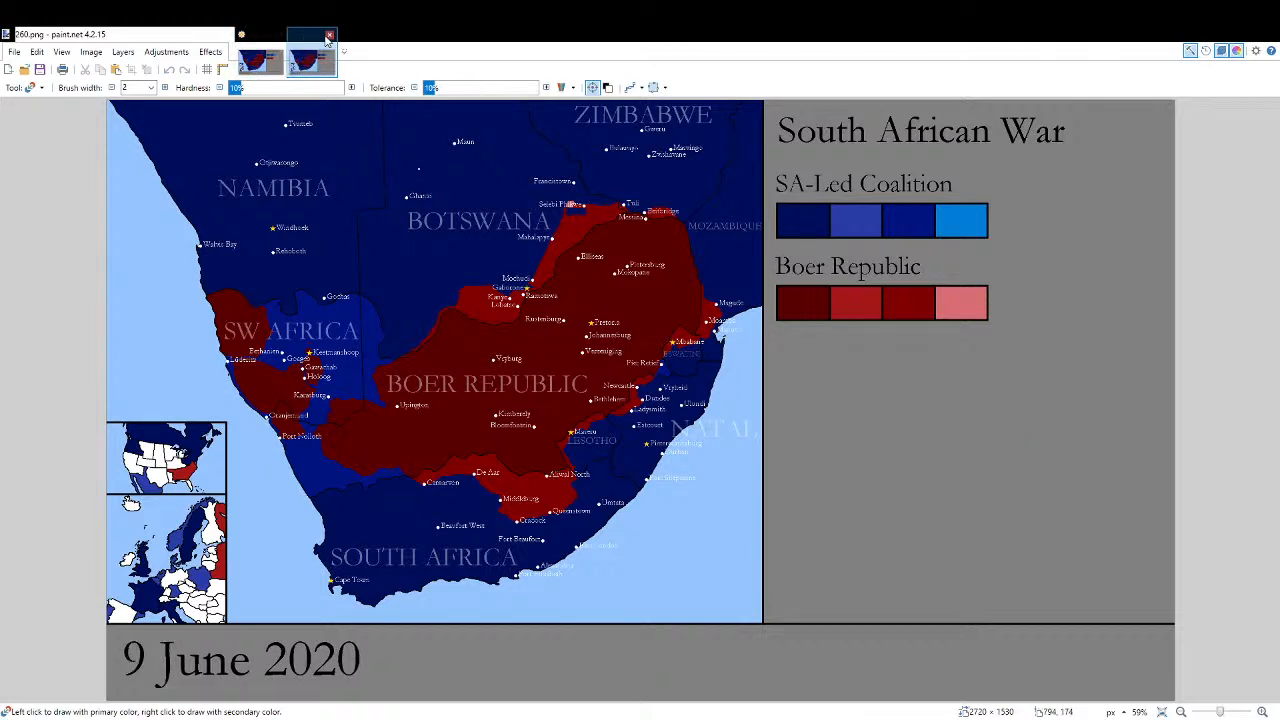
click(329, 36)
Fill the light red patch behind the Selebi Phikwe label with the adjoining dark red.
click(1118, 222)
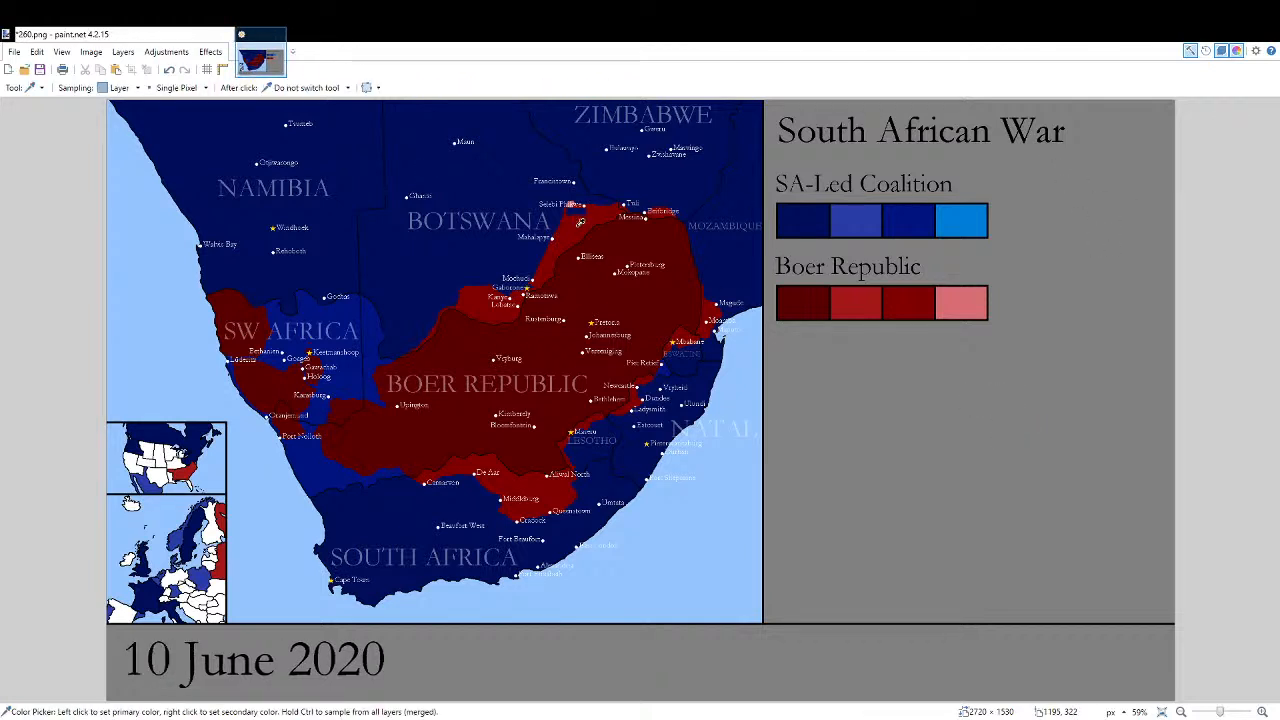
key(f)
scroll(570, 210, up, 10)
click(504, 248)
click(551, 236)
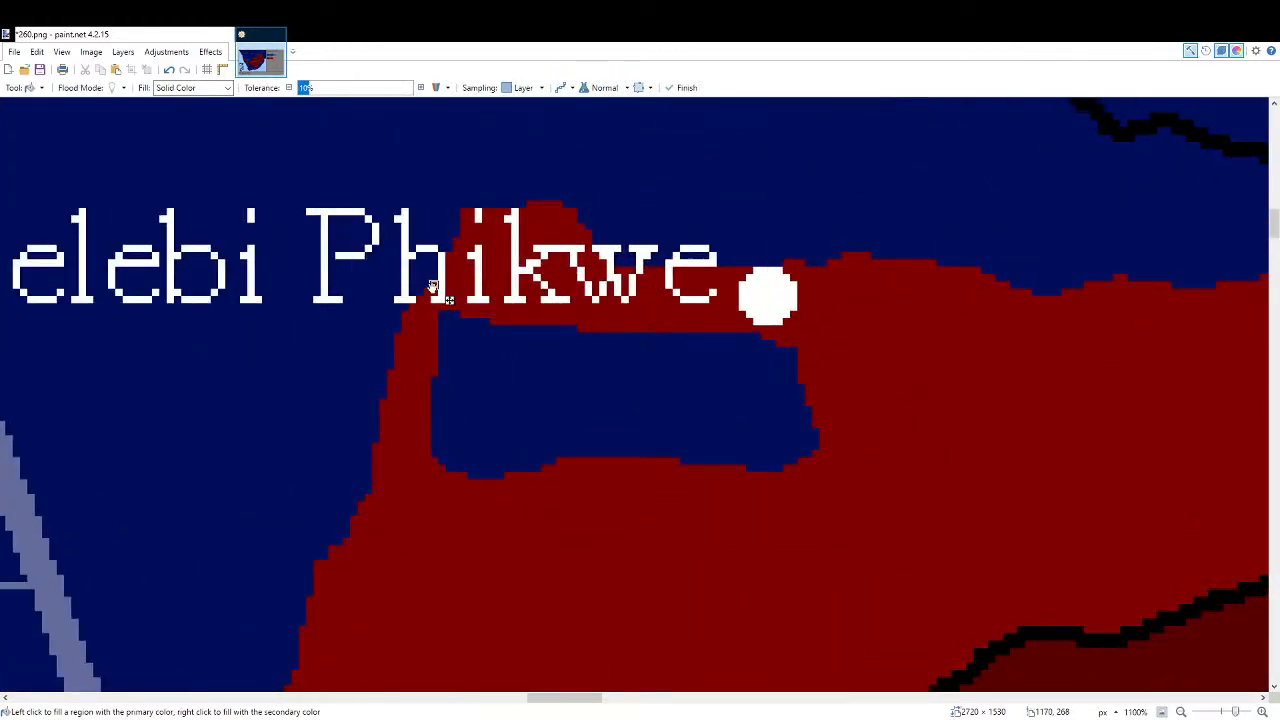
Turn on the reference map overlay and sample the light pink from the Boer Republic legend as the drawing colour.
key(b)
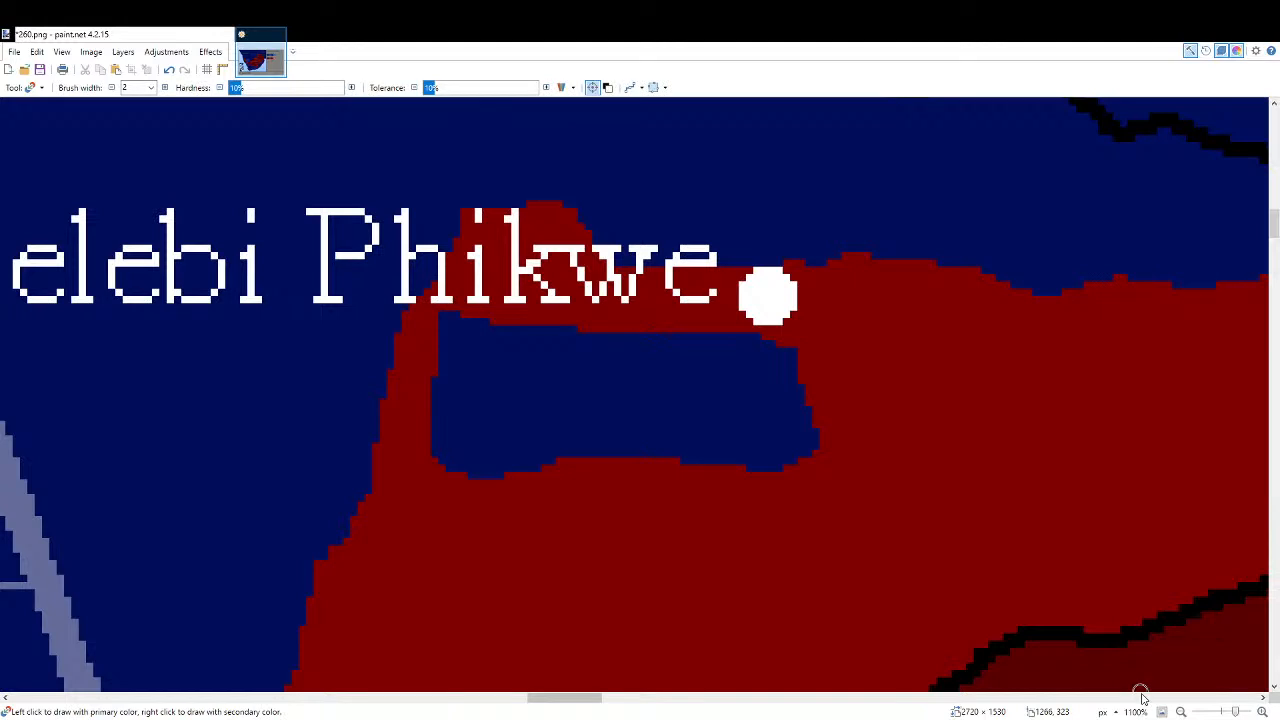
click(1162, 712)
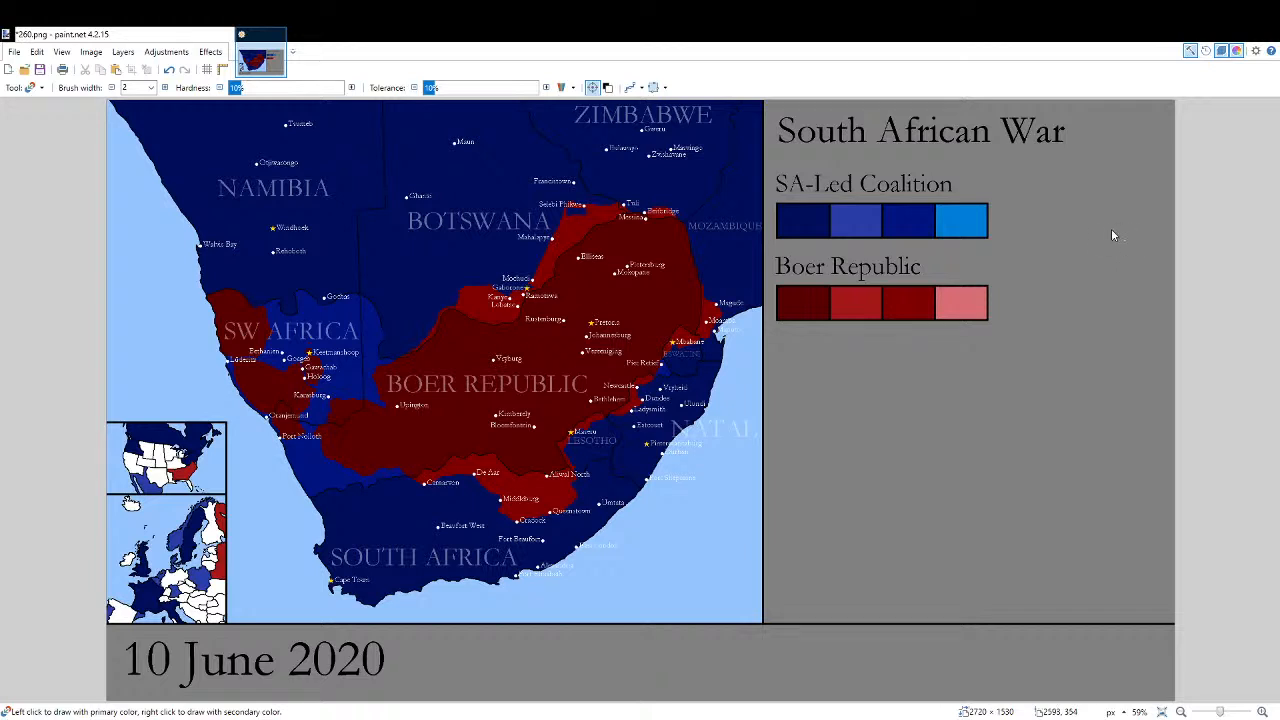
key(k)
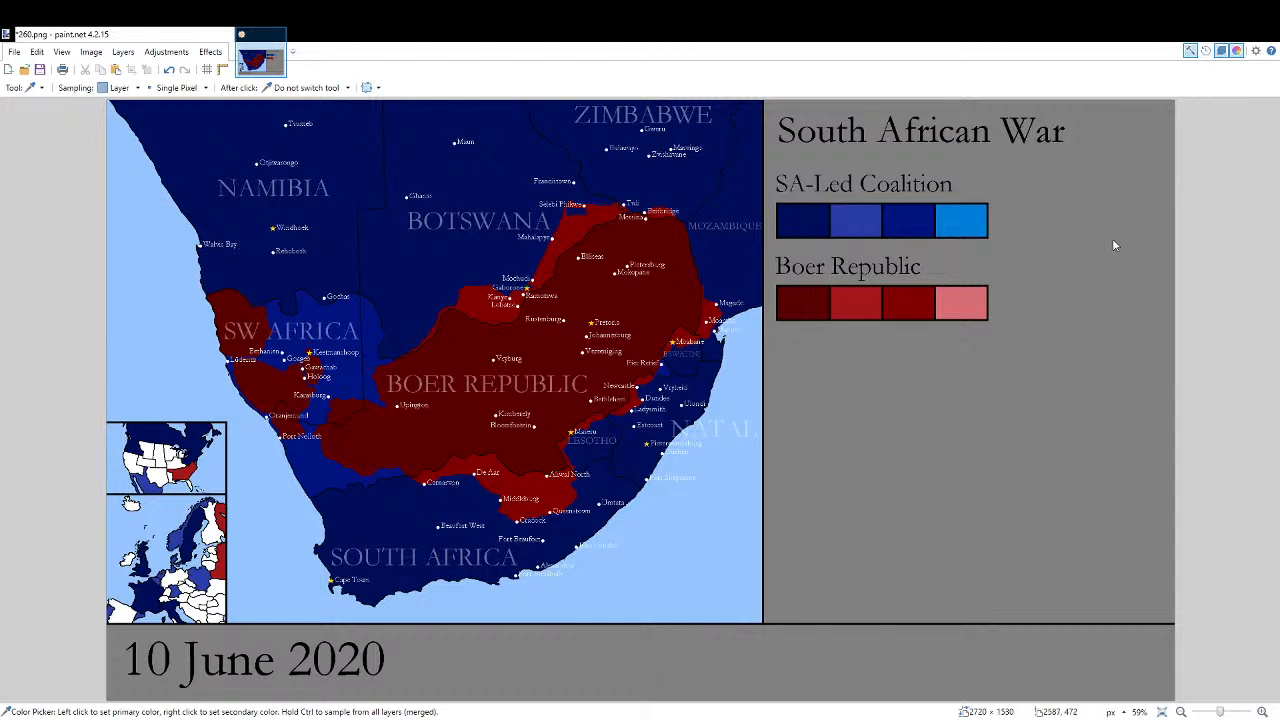
key(b)
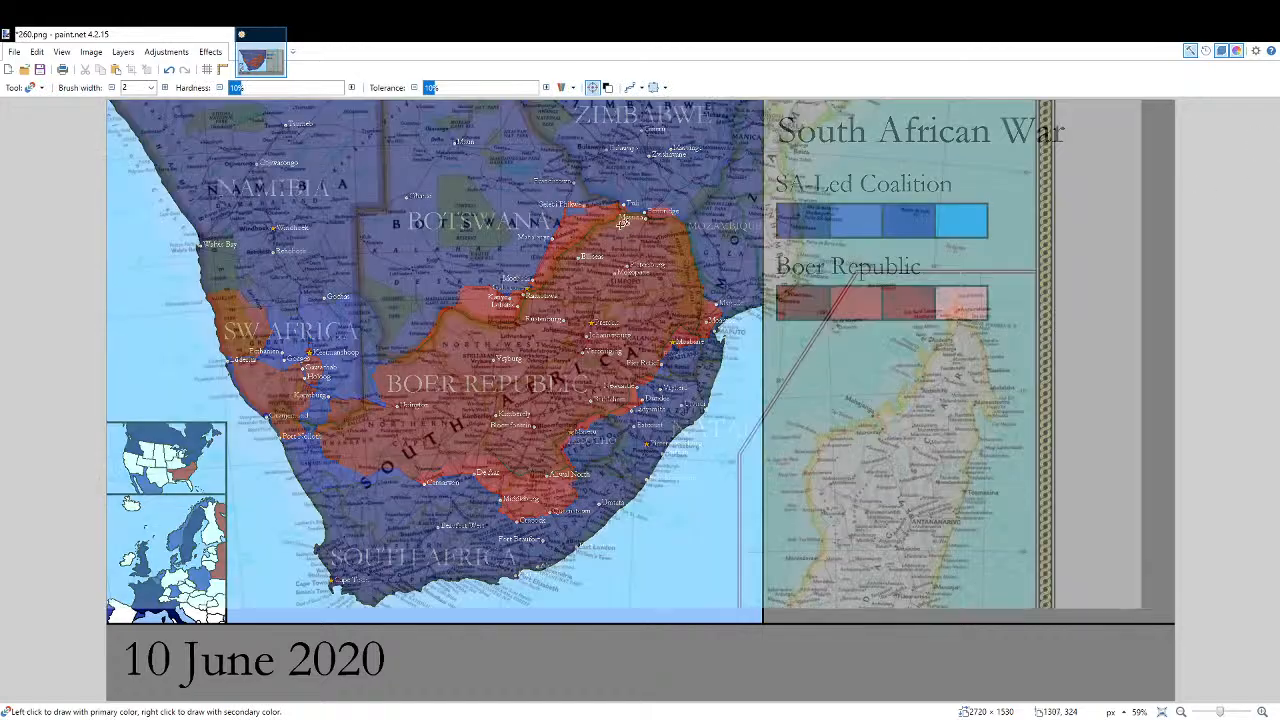
scroll(716, 290, up, 8)
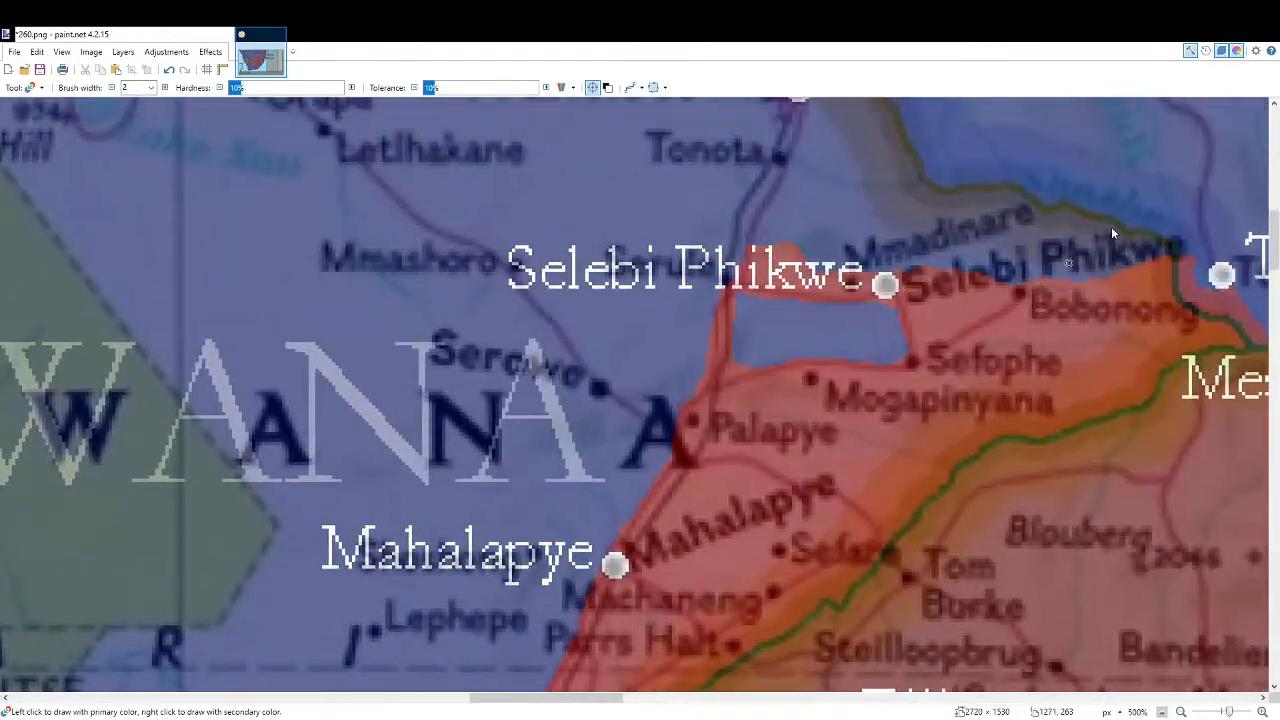
key(k)
click(1162, 712)
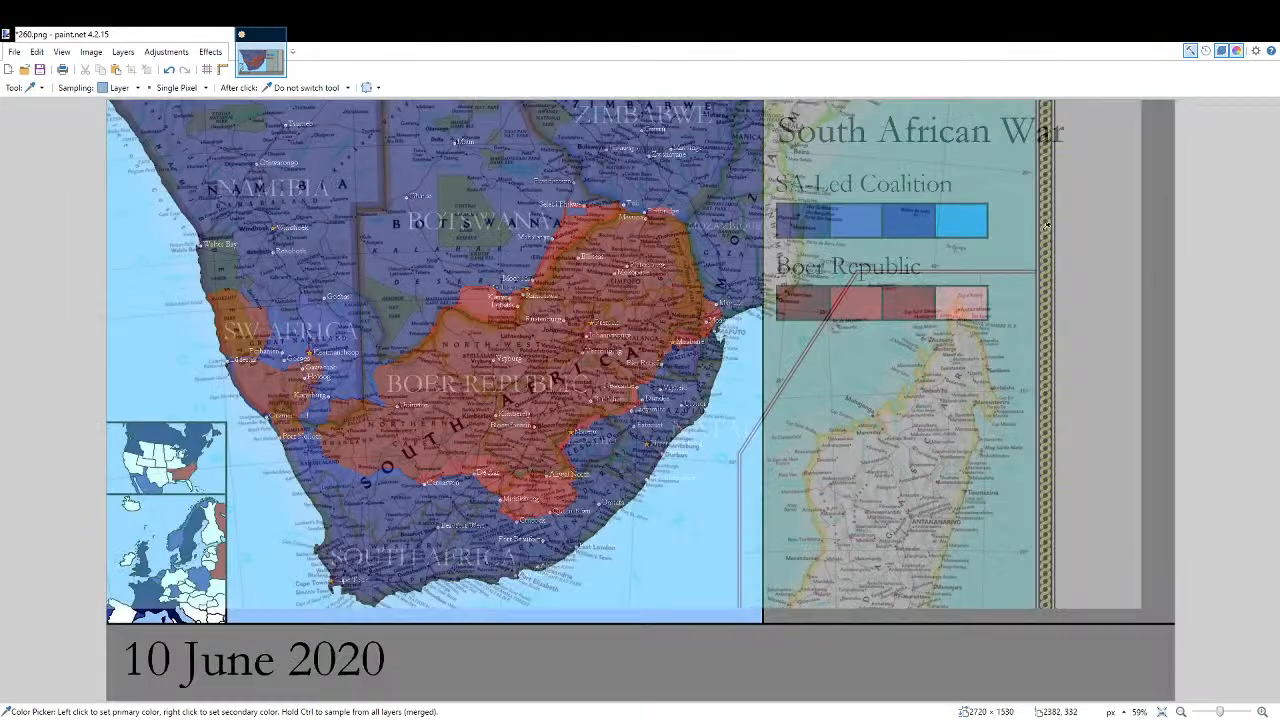
Paint a light pink advance over the blue land behind the "Ph" of the Selebi Phikwe label, and hide the reference overlay.
key(r)
scroll(560, 210, up, 12)
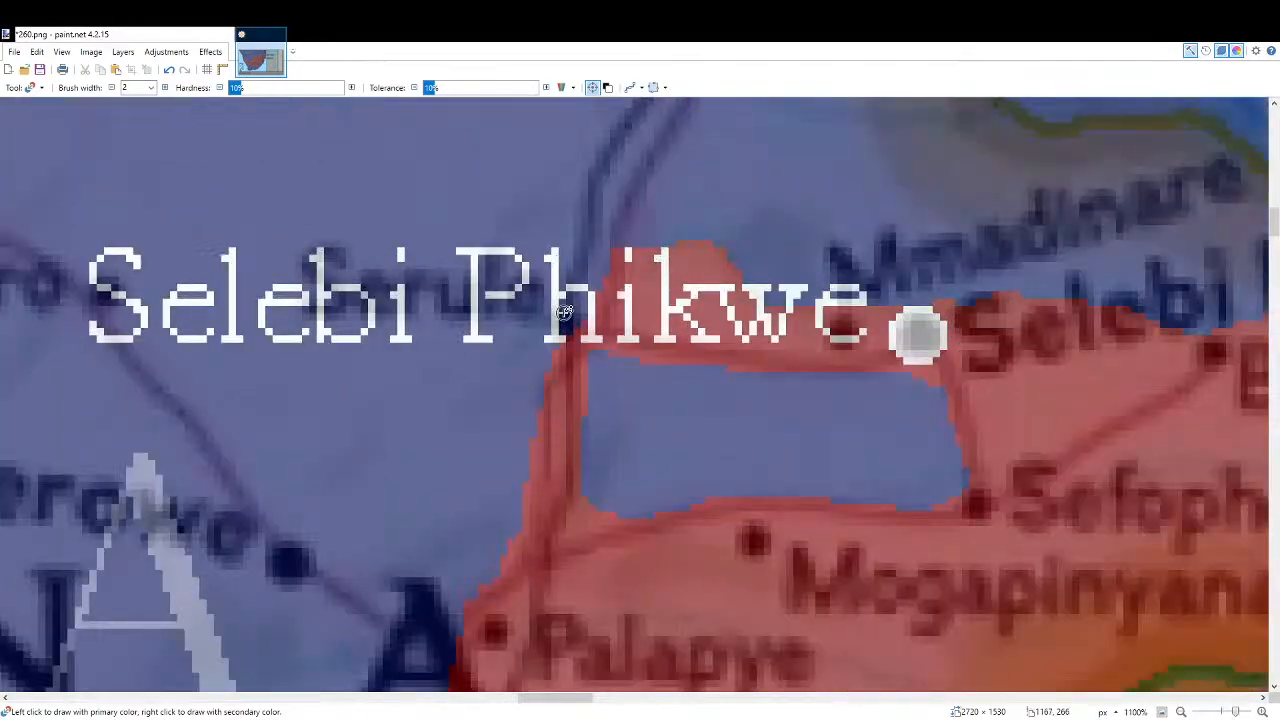
mouse_move(565, 312)
mouse_down()
mouse_move(562, 342)
mouse_move(560, 300)
mouse_move(615, 204)
mouse_move(670, 250)
mouse_up()
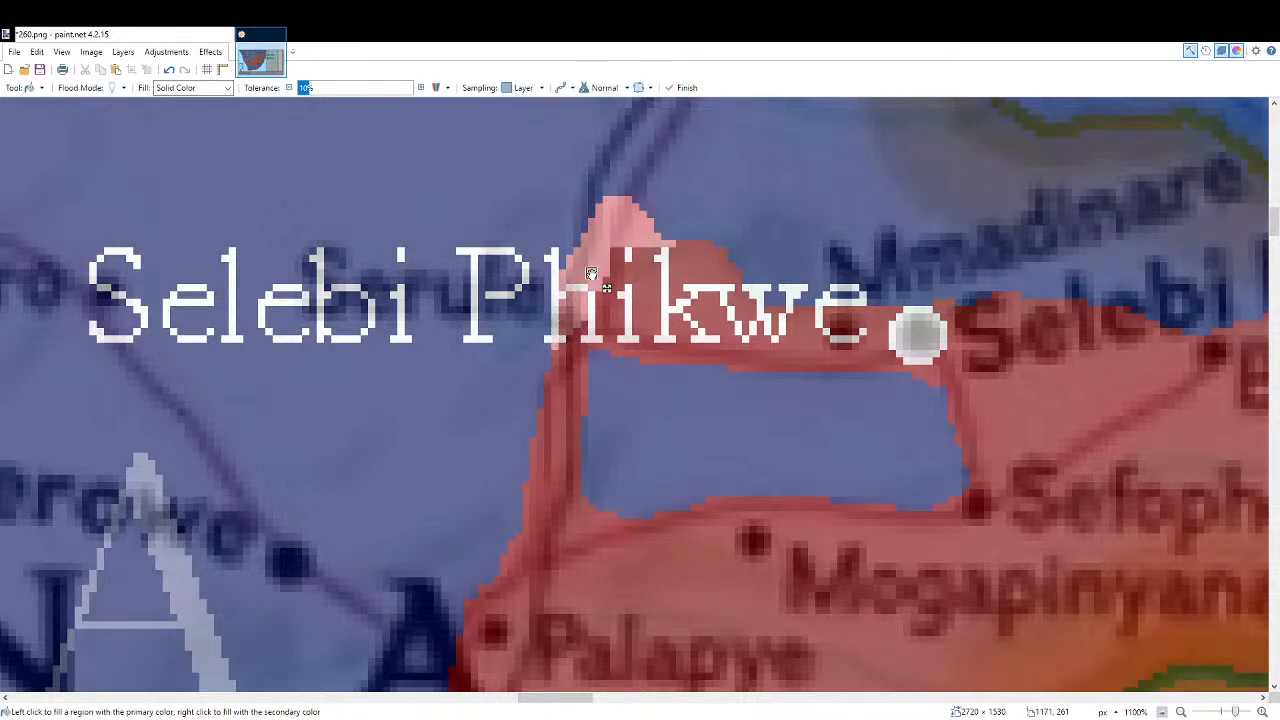
scroll(592, 278, up, 3)
mouse_move(517, 178)
mouse_down()
mouse_move(472, 230)
mouse_move(484, 219)
mouse_up()
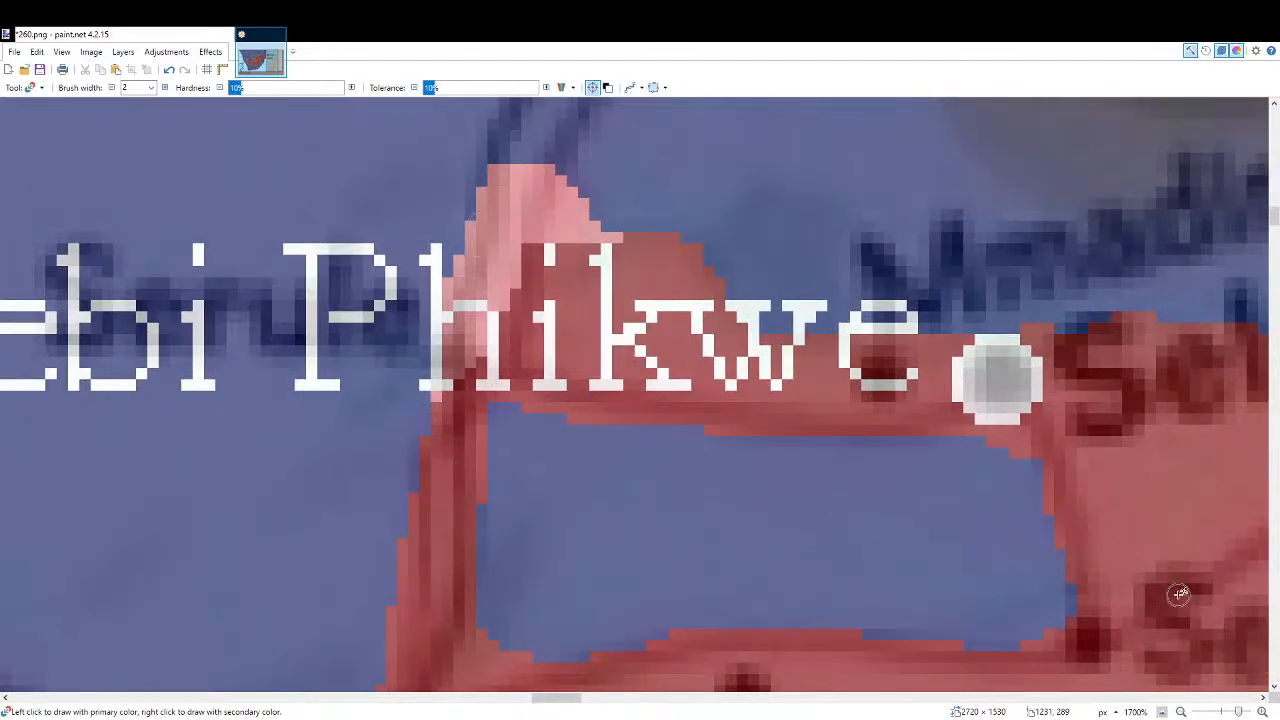
click(1163, 712)
click(1151, 258)
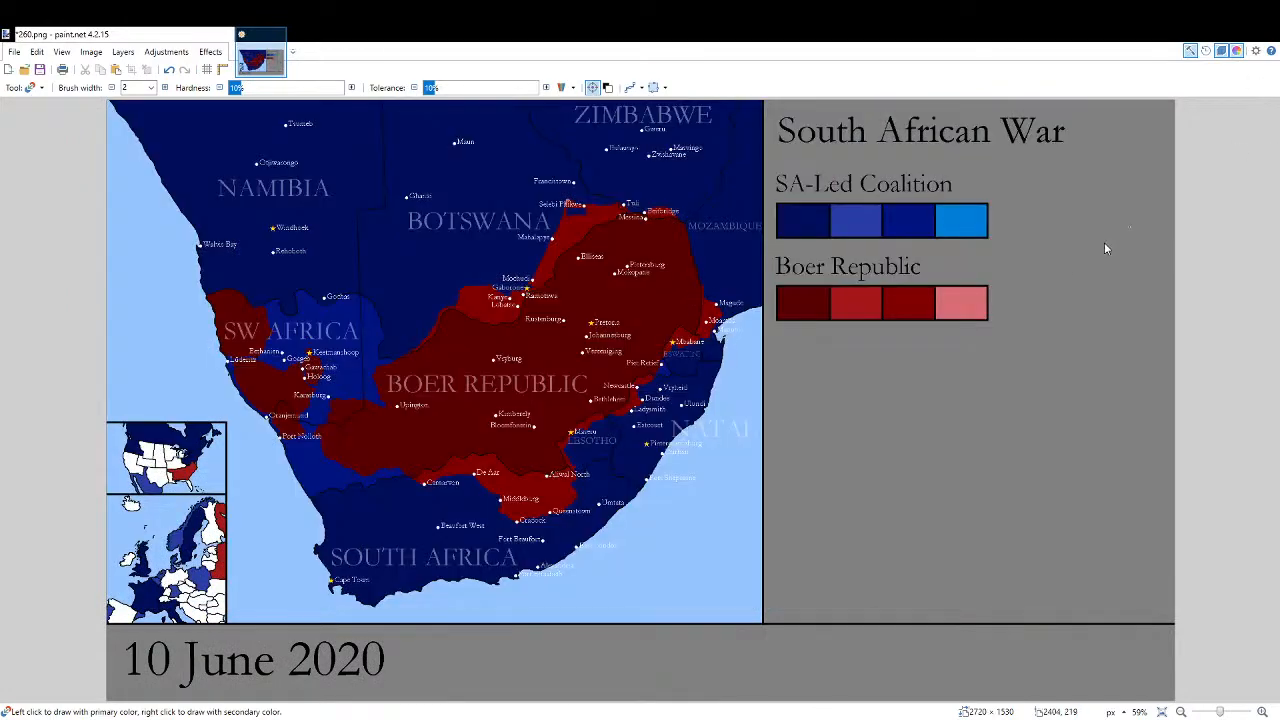
Show the reference overlay again and paint small light pink gains along the front line just below the Gaborone label.
click(1144, 175)
scroll(362, 296, up, 1)
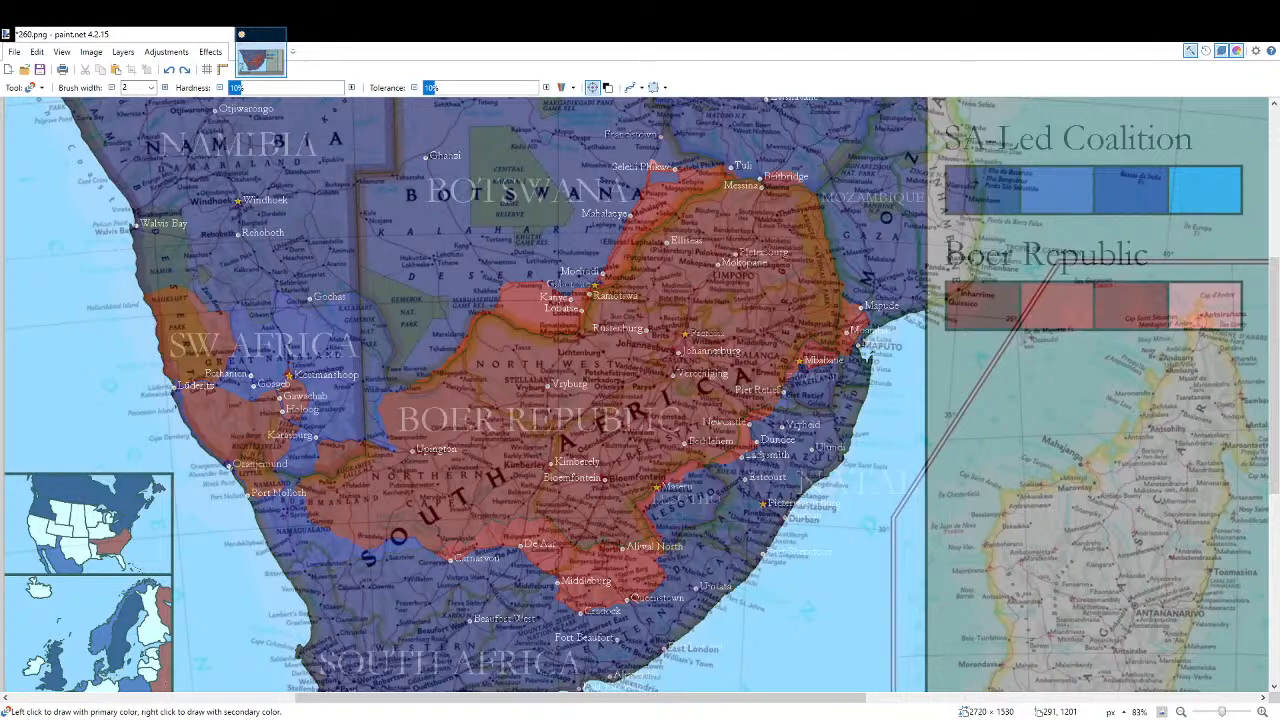
scroll(630, 322, up, 5)
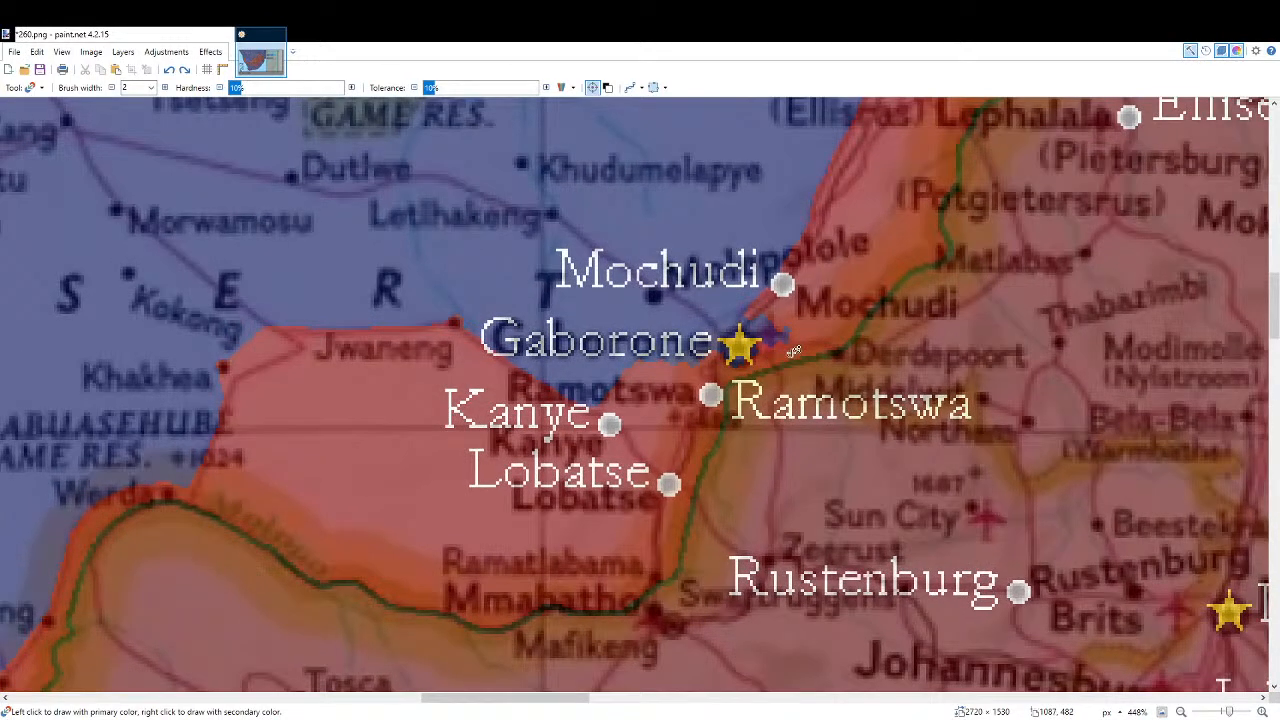
scroll(686, 380, up, 4)
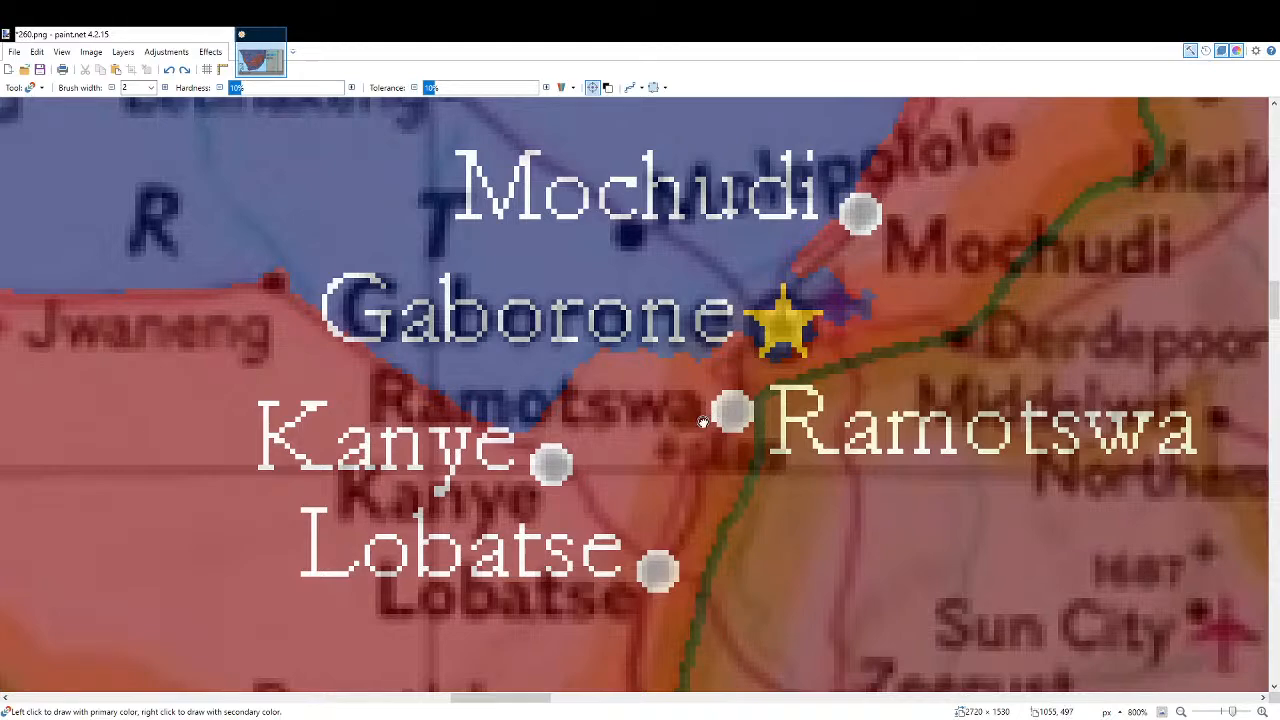
scroll(700, 420, up, 2)
scroll(659, 456, up, 4)
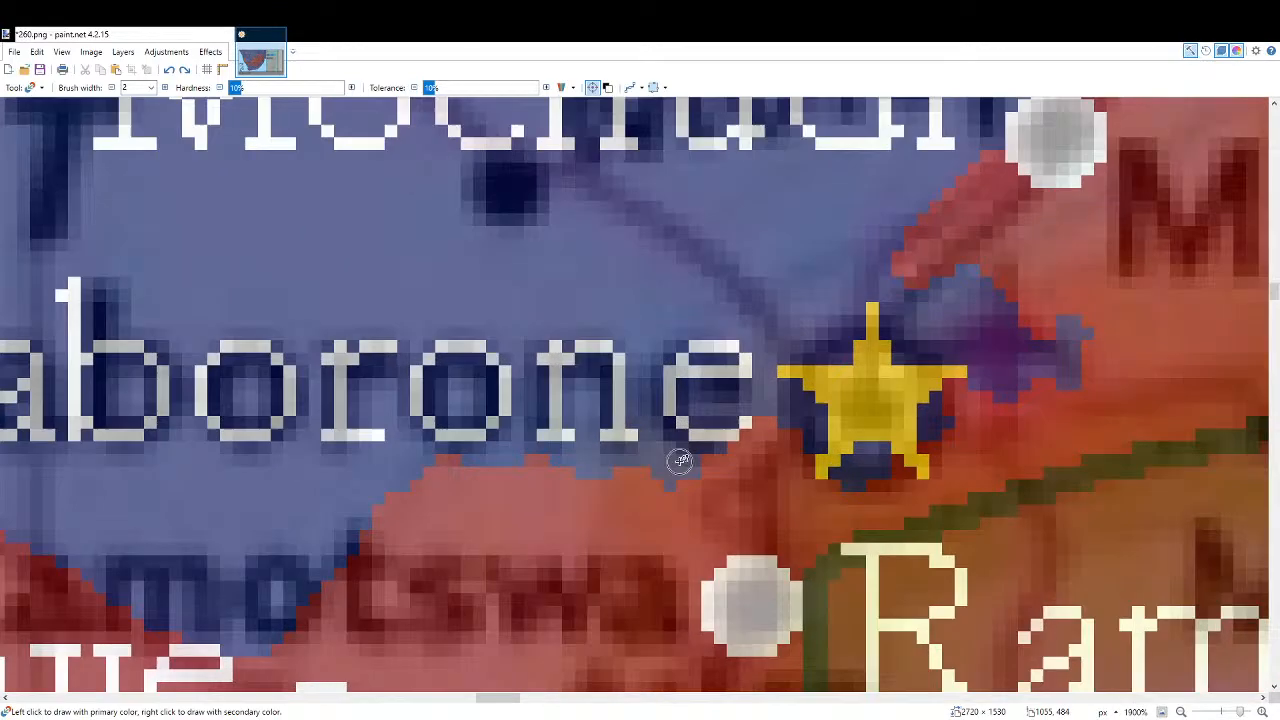
mouse_move(689, 466)
mouse_down()
mouse_move(663, 469)
mouse_move(673, 484)
mouse_up()
drag(511, 452, 468, 458)
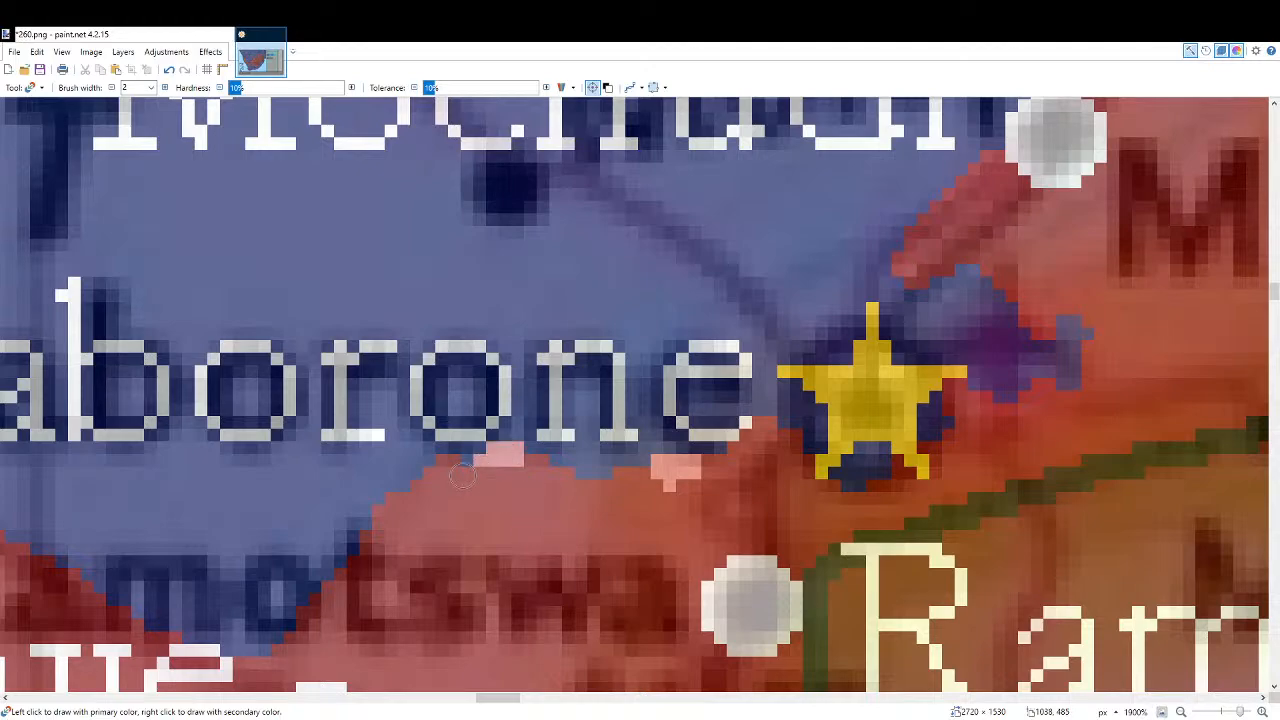
click(1161, 711)
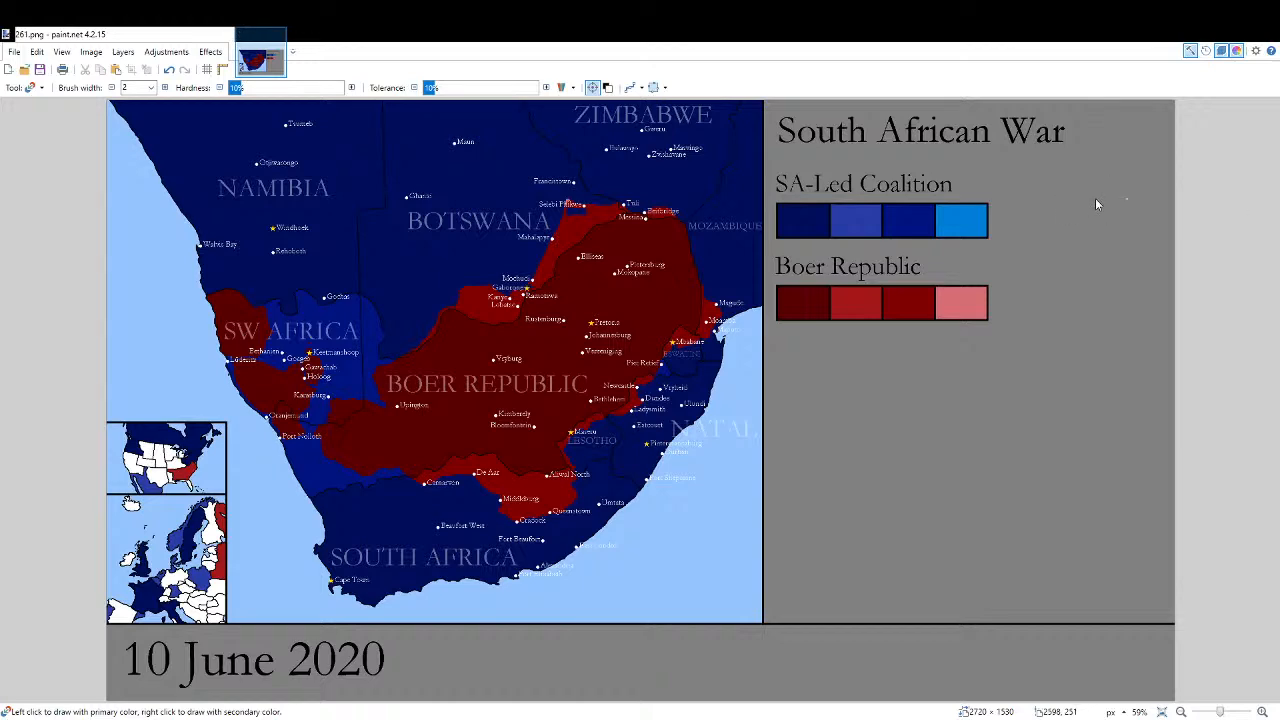
Examine the North America inset map, especially the red southeastern region and its borders with the neighbouring states.
key(f)
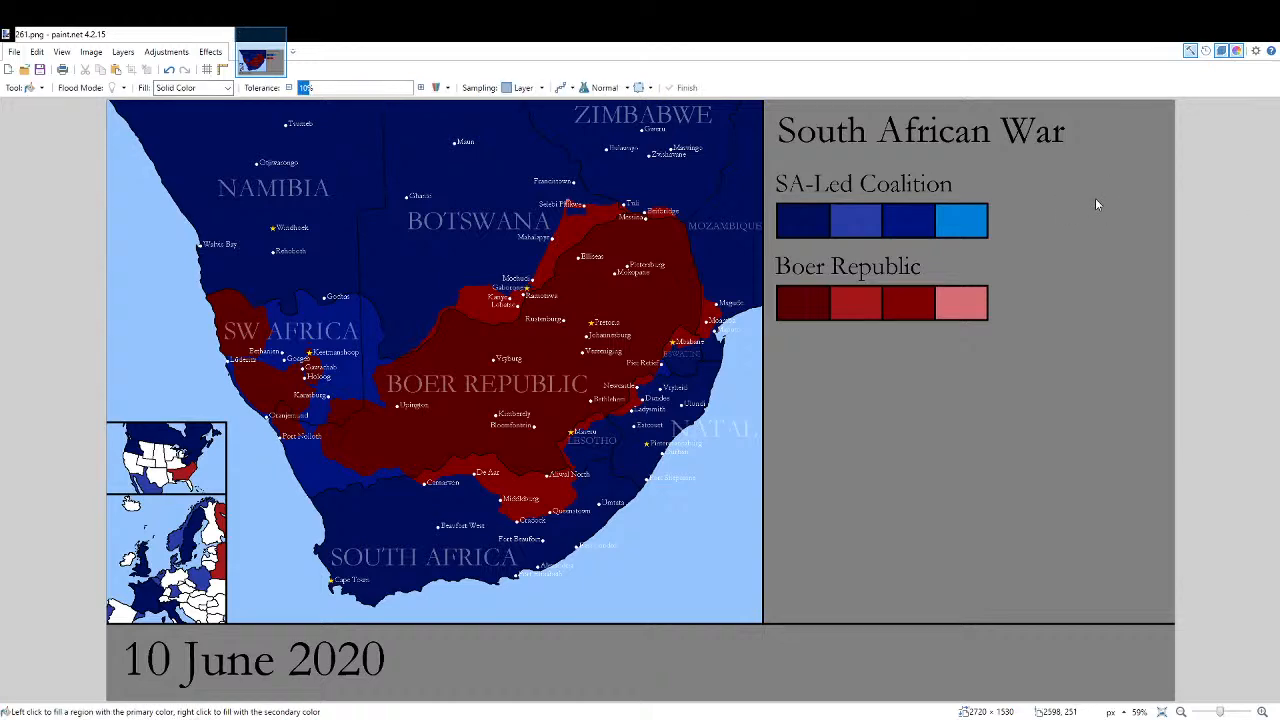
scroll(150, 477, up, 8)
drag(60, 474, 440, 453)
scroll(440, 453, up, 2)
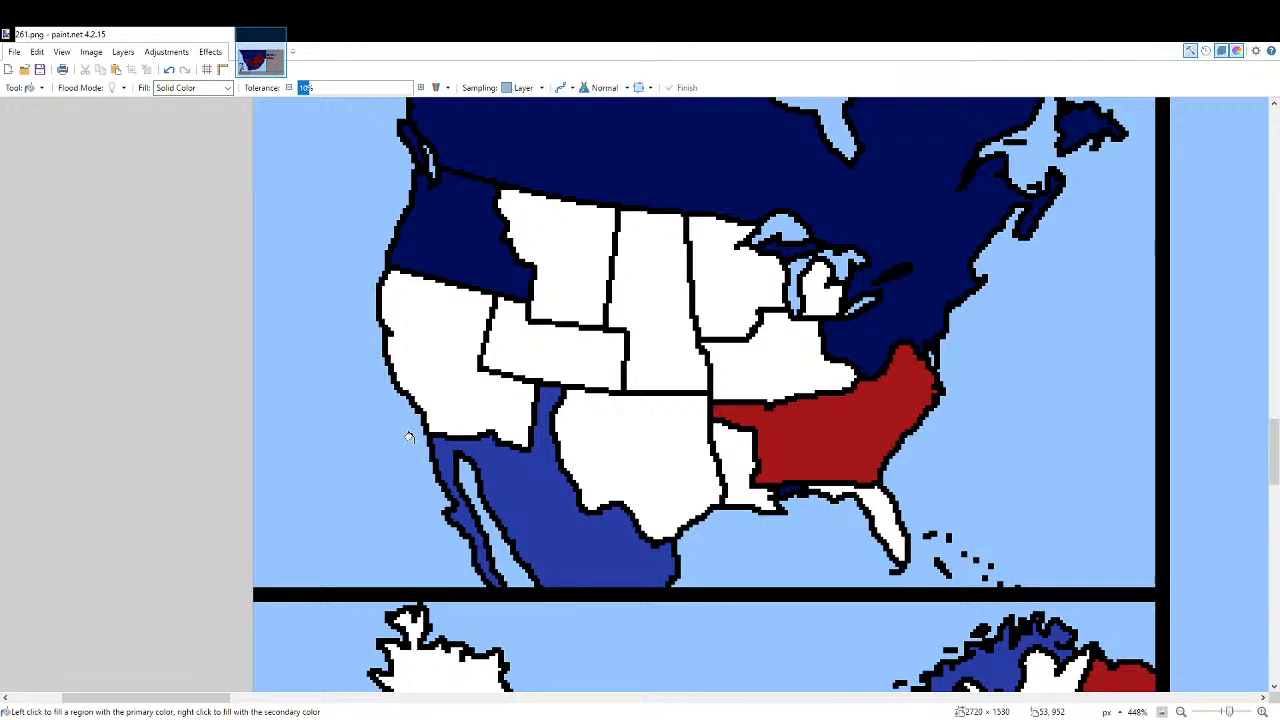
scroll(468, 497, down, 2)
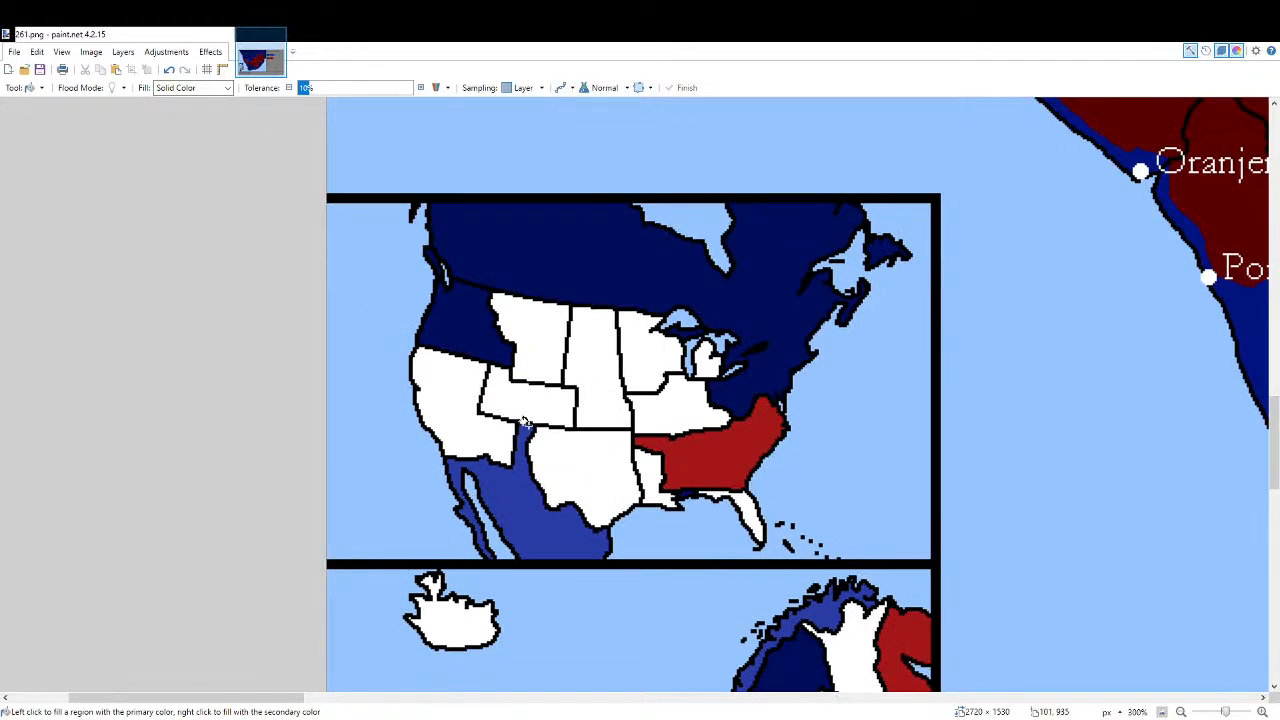
scroll(651, 421, up, 3)
drag(545, 404, 597, 380)
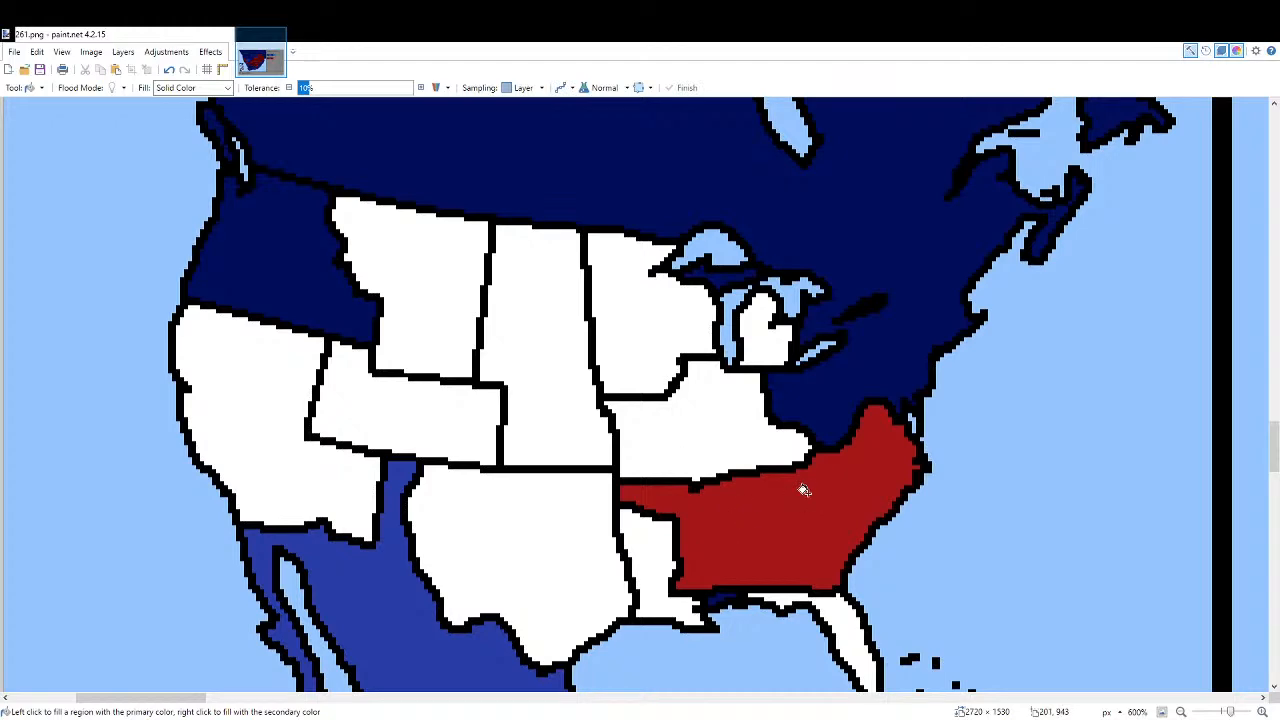
drag(847, 497, 654, 451)
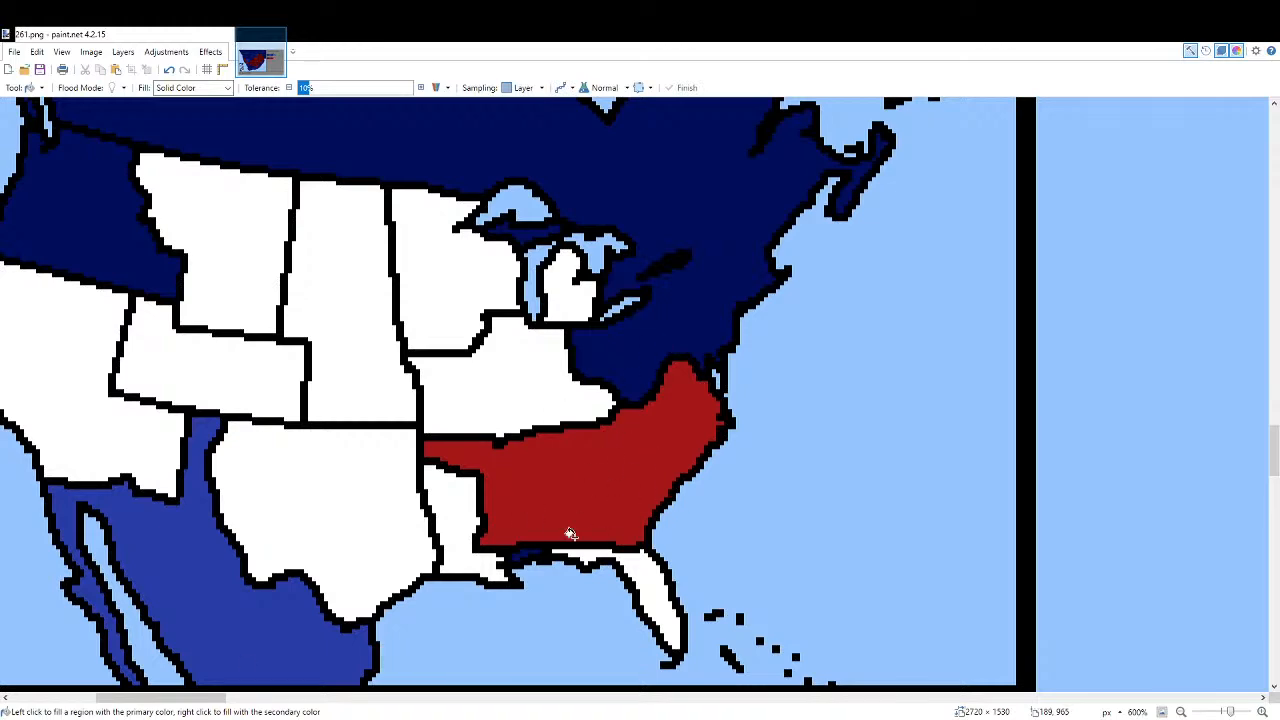
scroll(625, 490, down, 2)
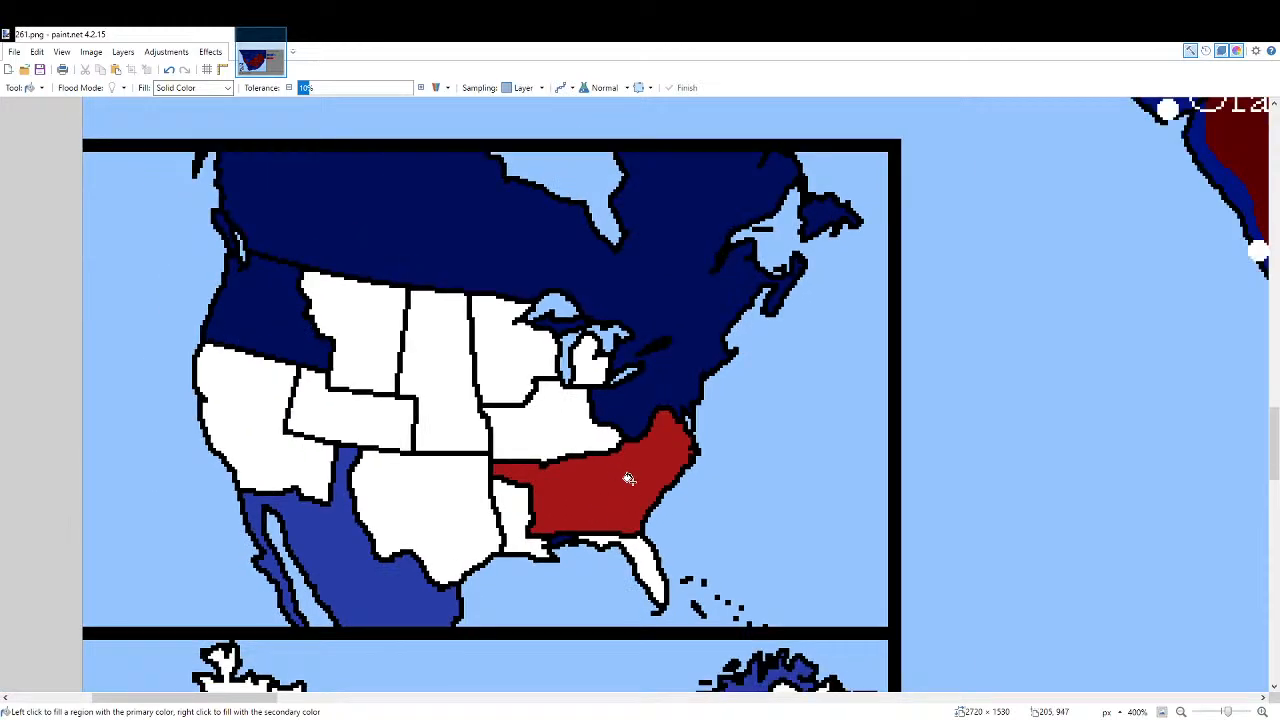
scroll(586, 409, up, 3)
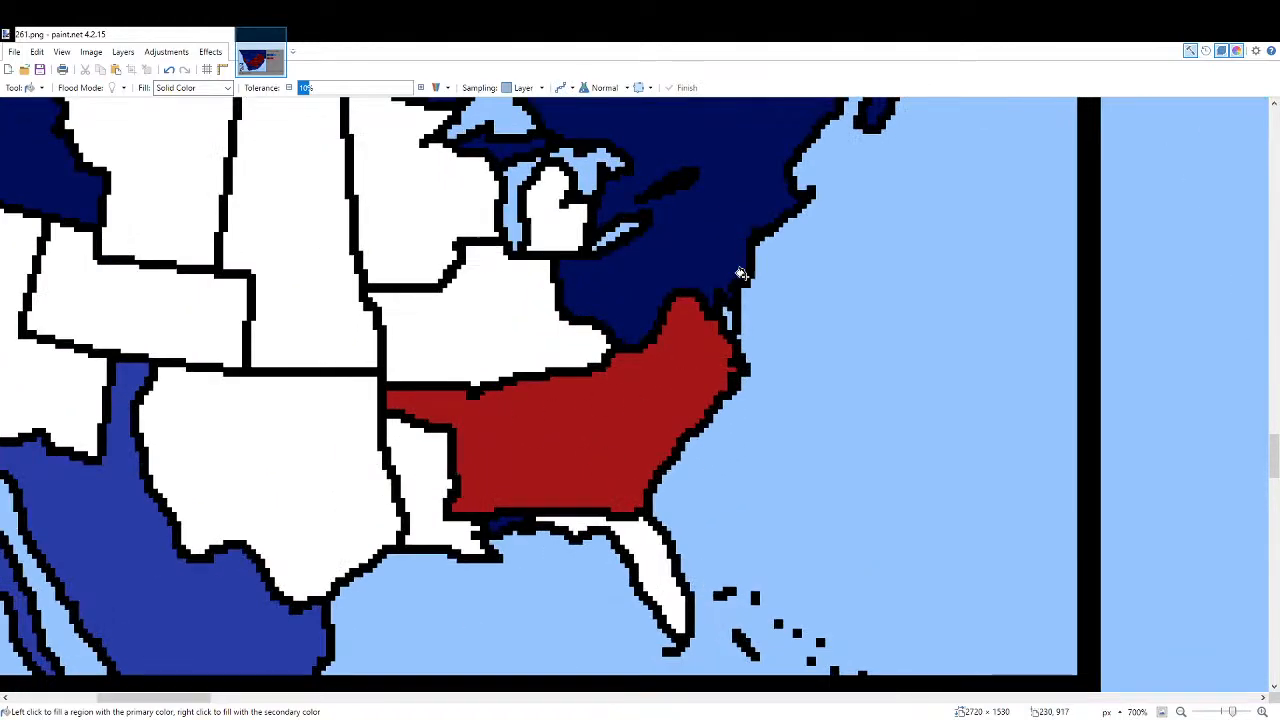
scroll(718, 300, up, 3)
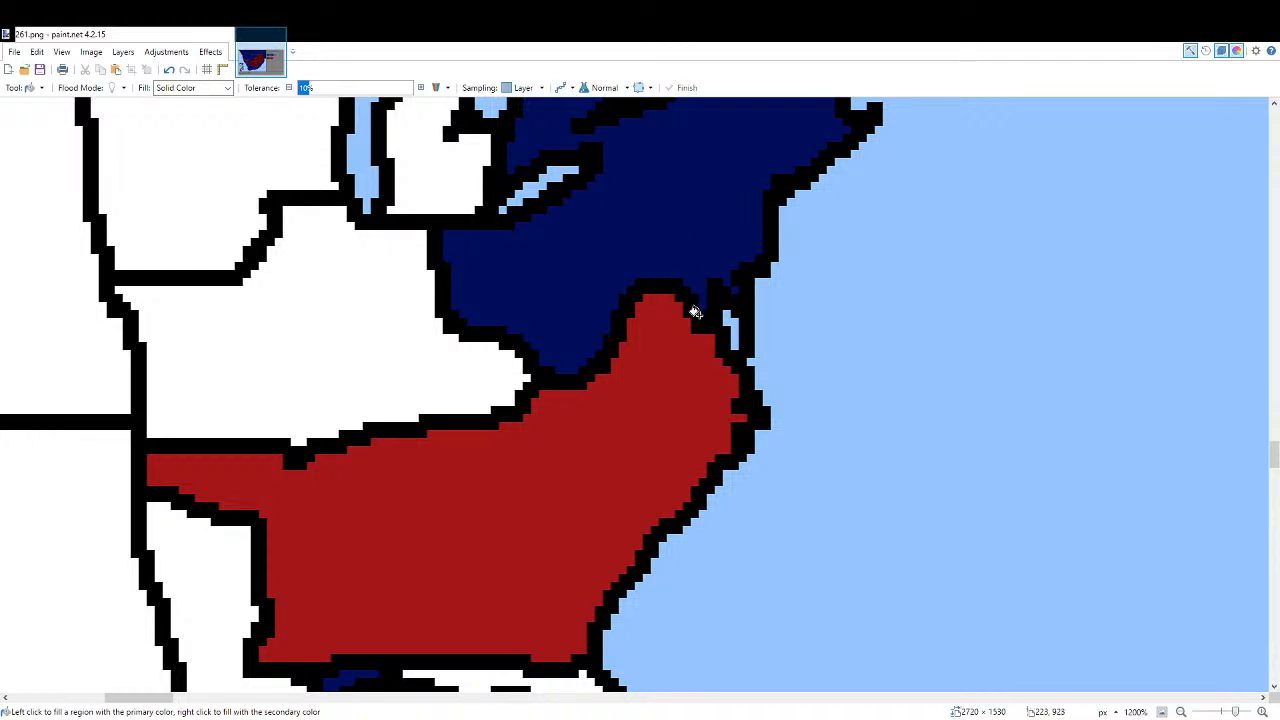
drag(553, 418, 757, 340)
drag(751, 395, 693, 342)
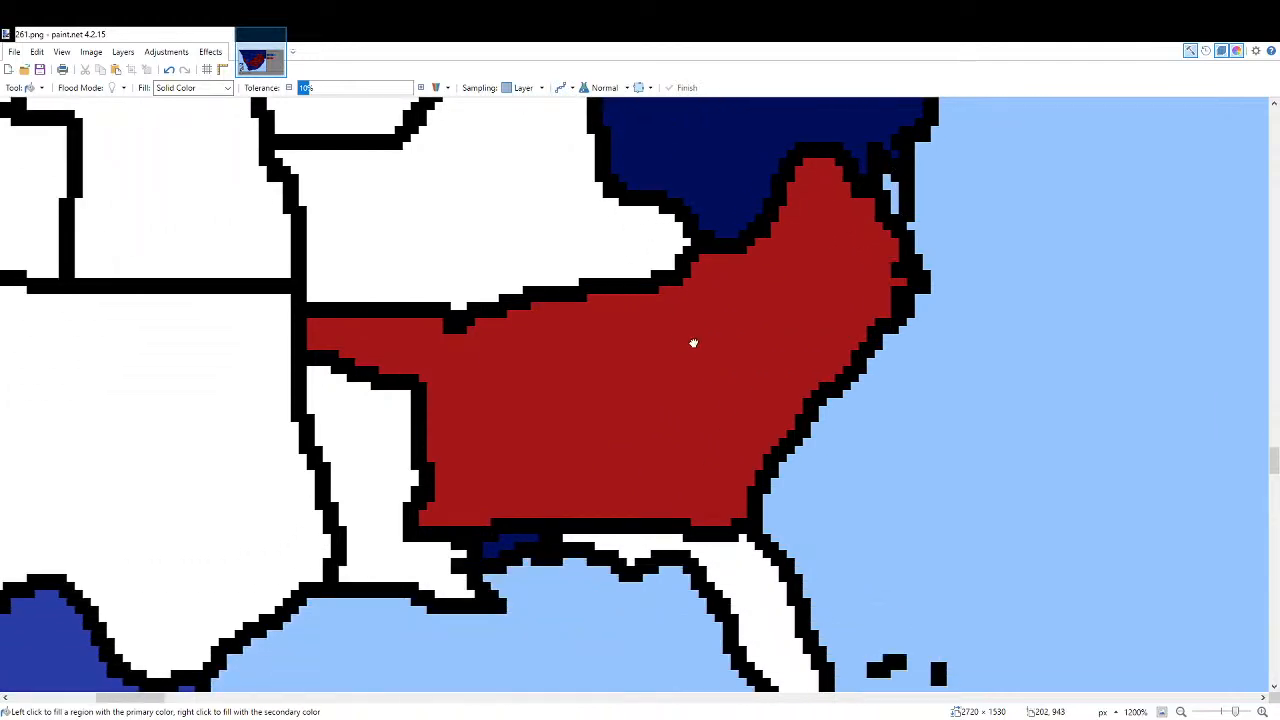
scroll(547, 410, down, 3)
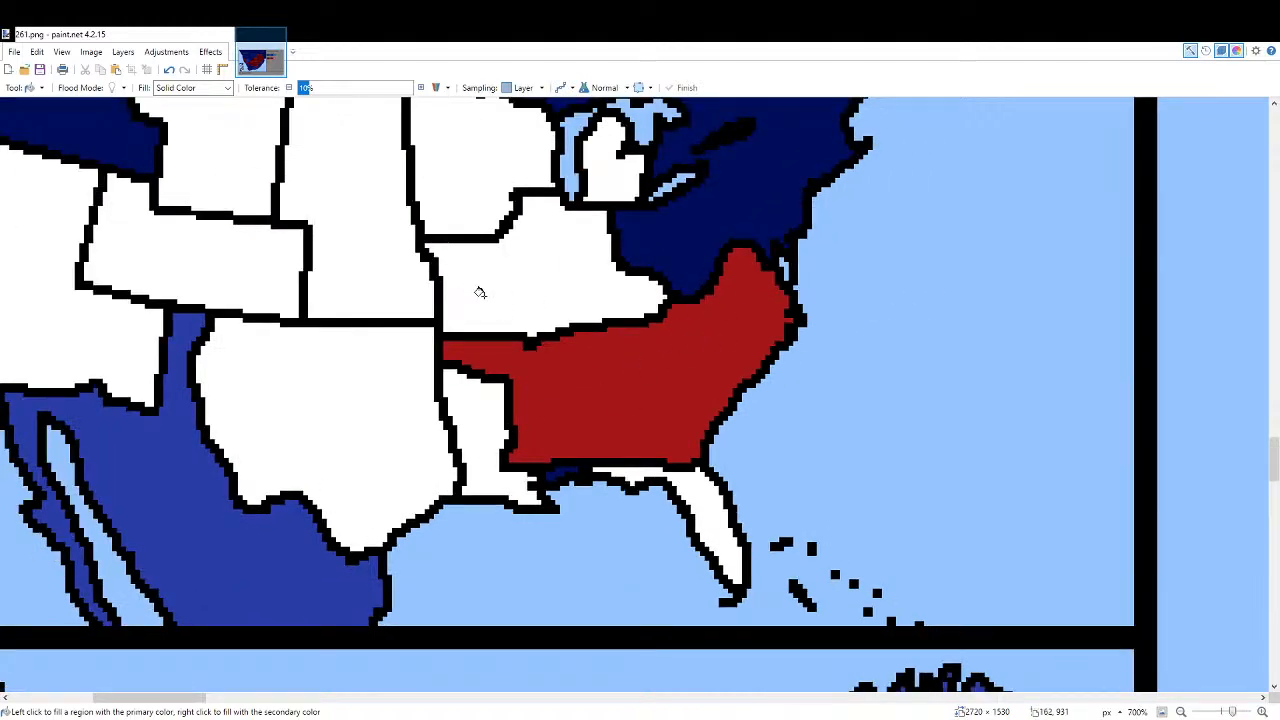
scroll(737, 409, down, 2)
scroll(560, 515, down, 2)
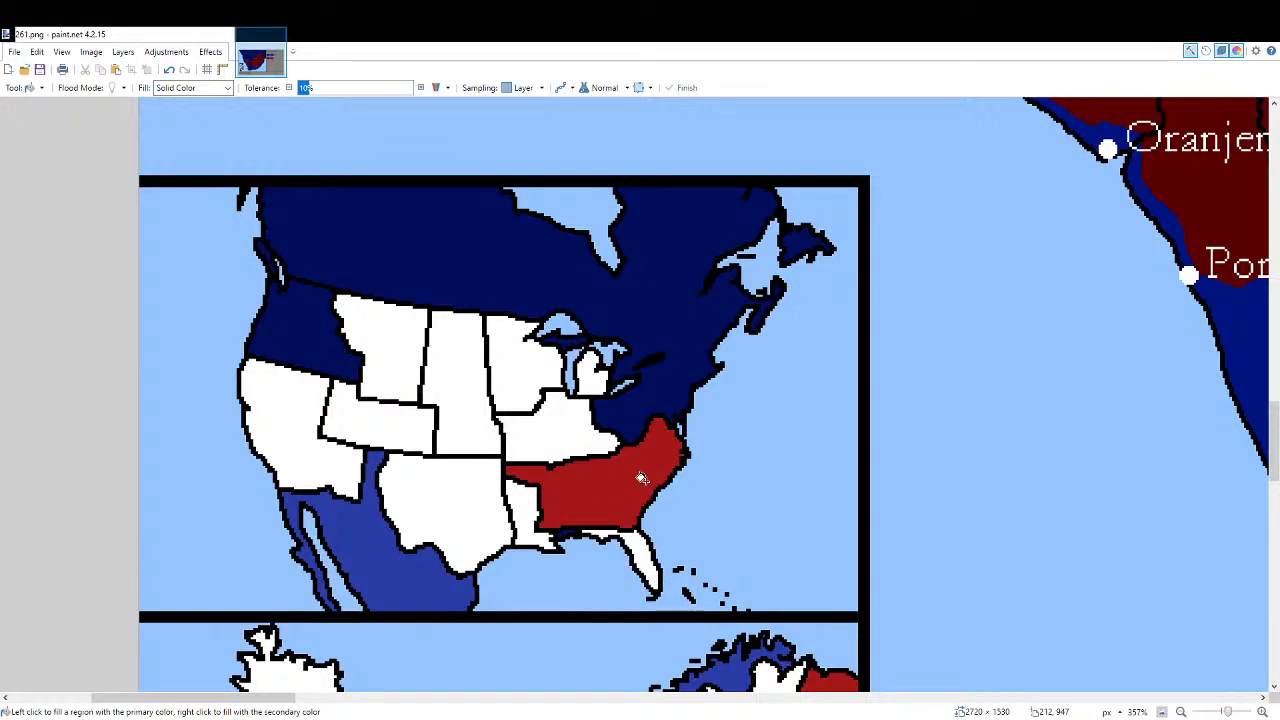
scroll(380, 411, down, 5)
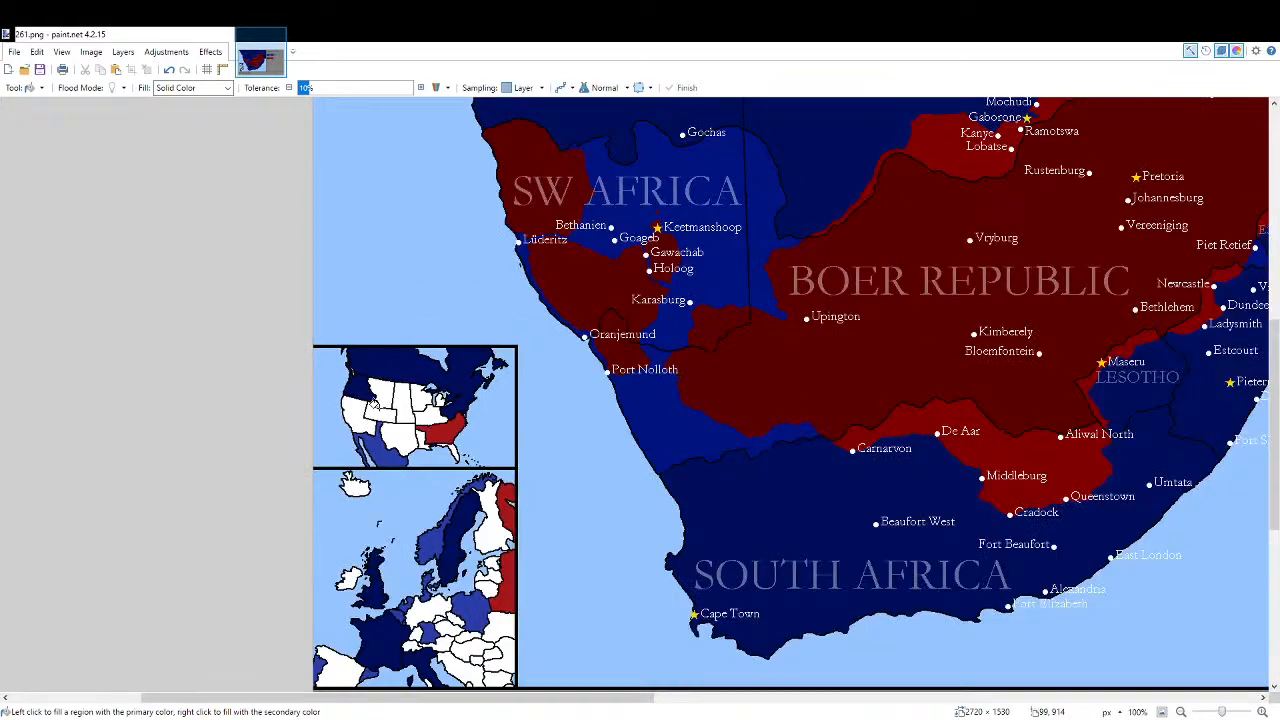
scroll(377, 404, down, 3)
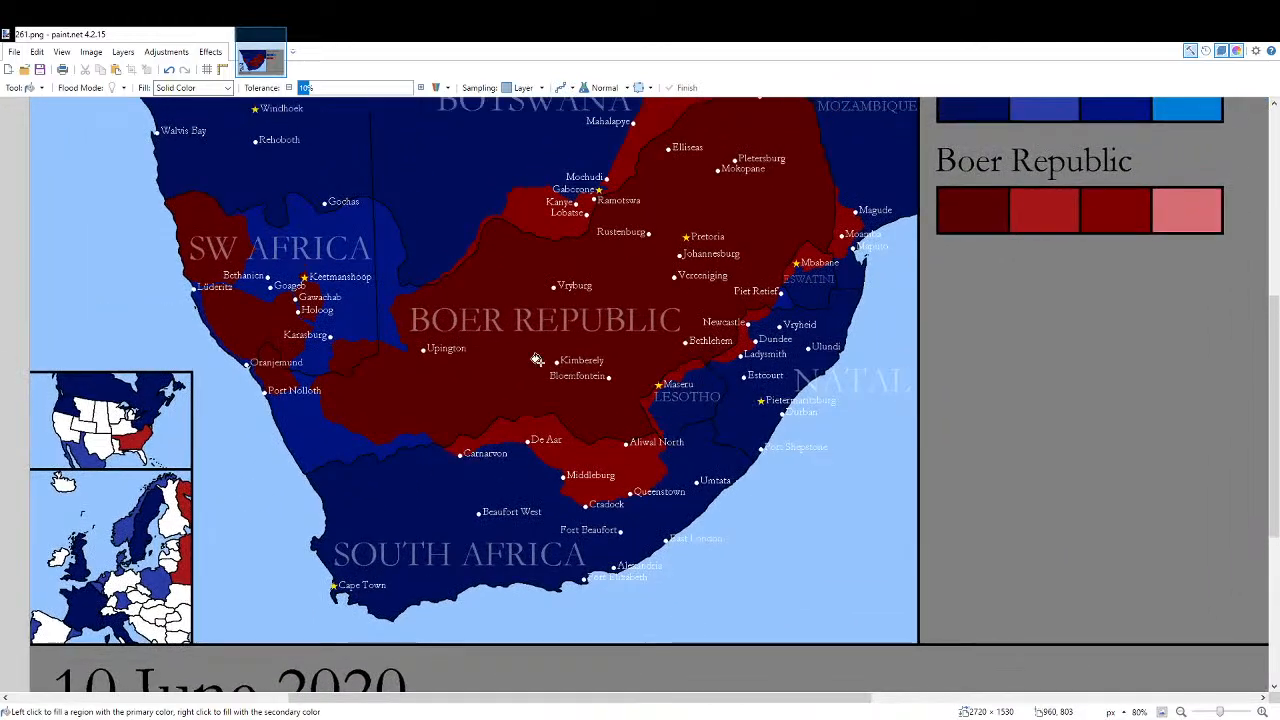
Review the North America inset once more and the Boer Republic front line across southern Africa.
drag(537, 360, 525, 416)
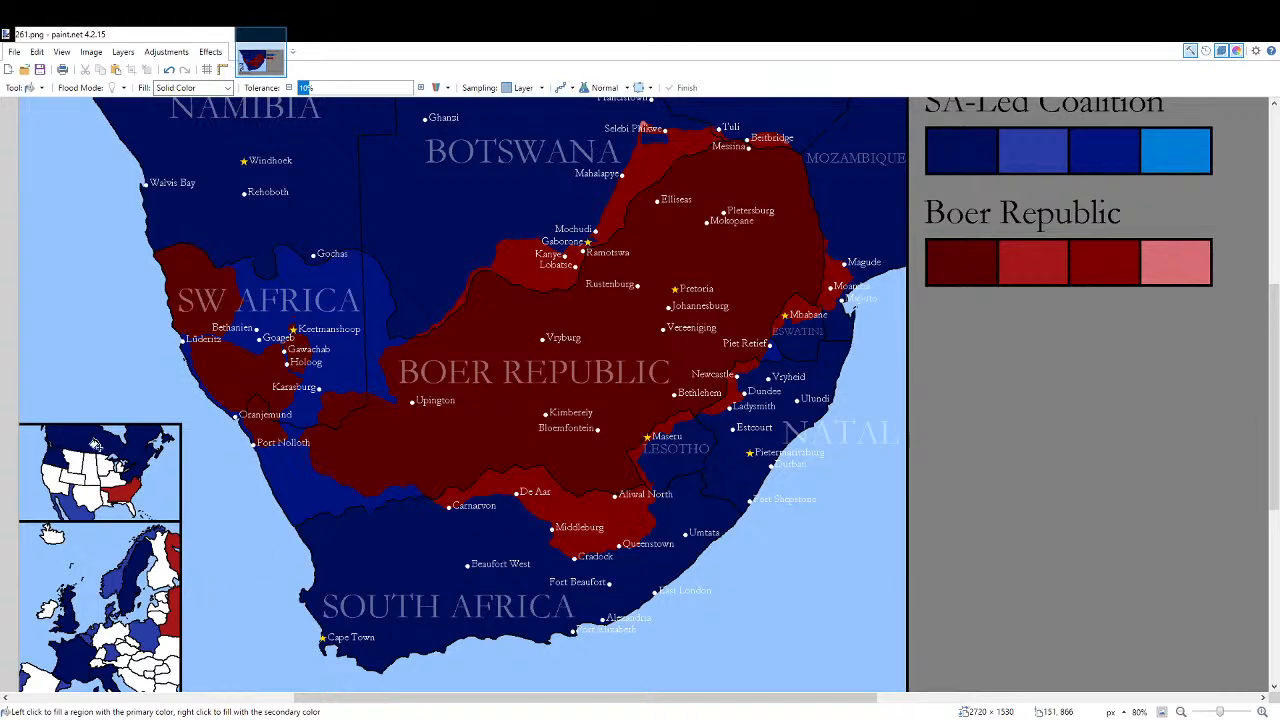
scroll(98, 459, up, 4)
scroll(290, 440, up, 1)
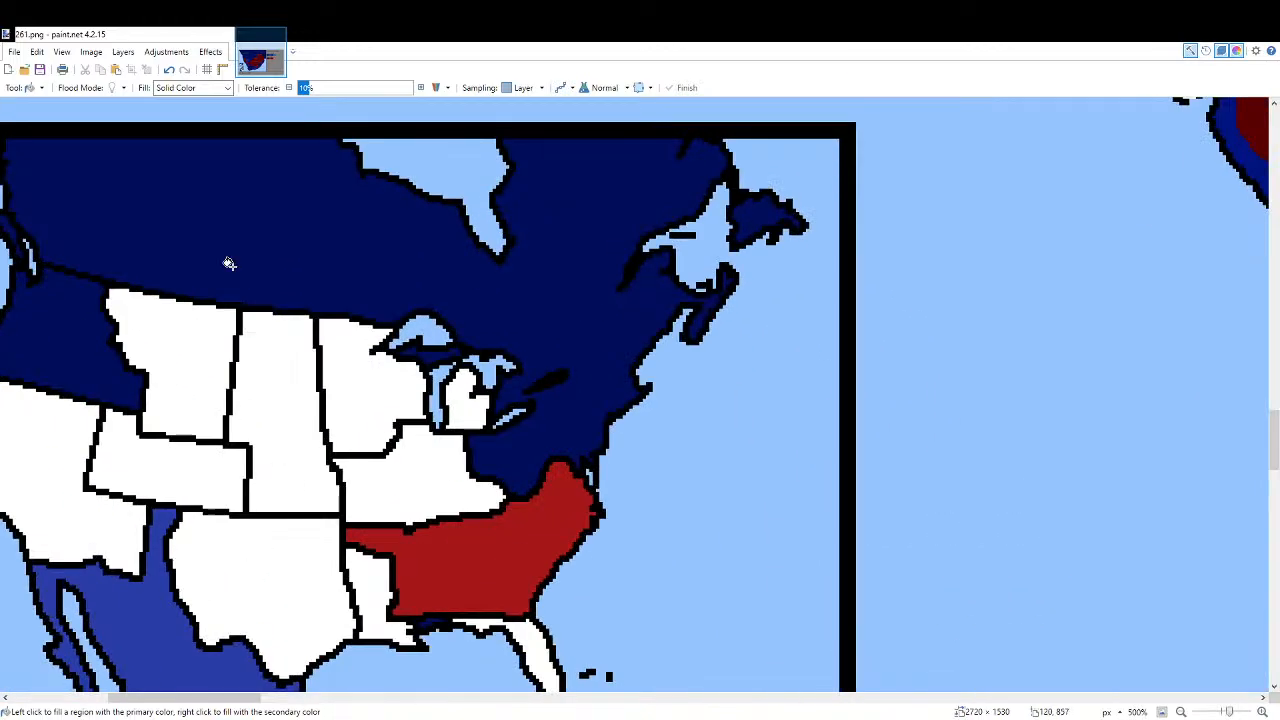
scroll(290, 470, down, 2)
scroll(434, 494, up, 1)
scroll(434, 494, down, 3)
scroll(467, 521, right, 6)
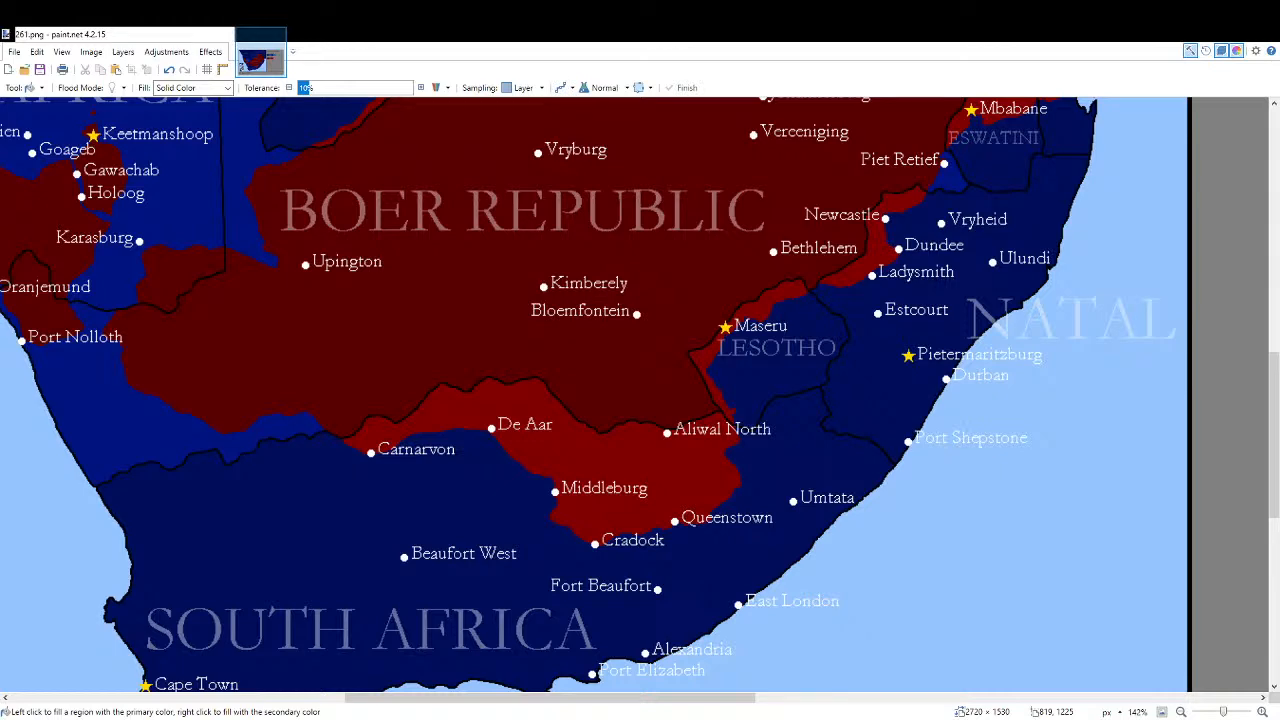
scroll(584, 512, down, 2)
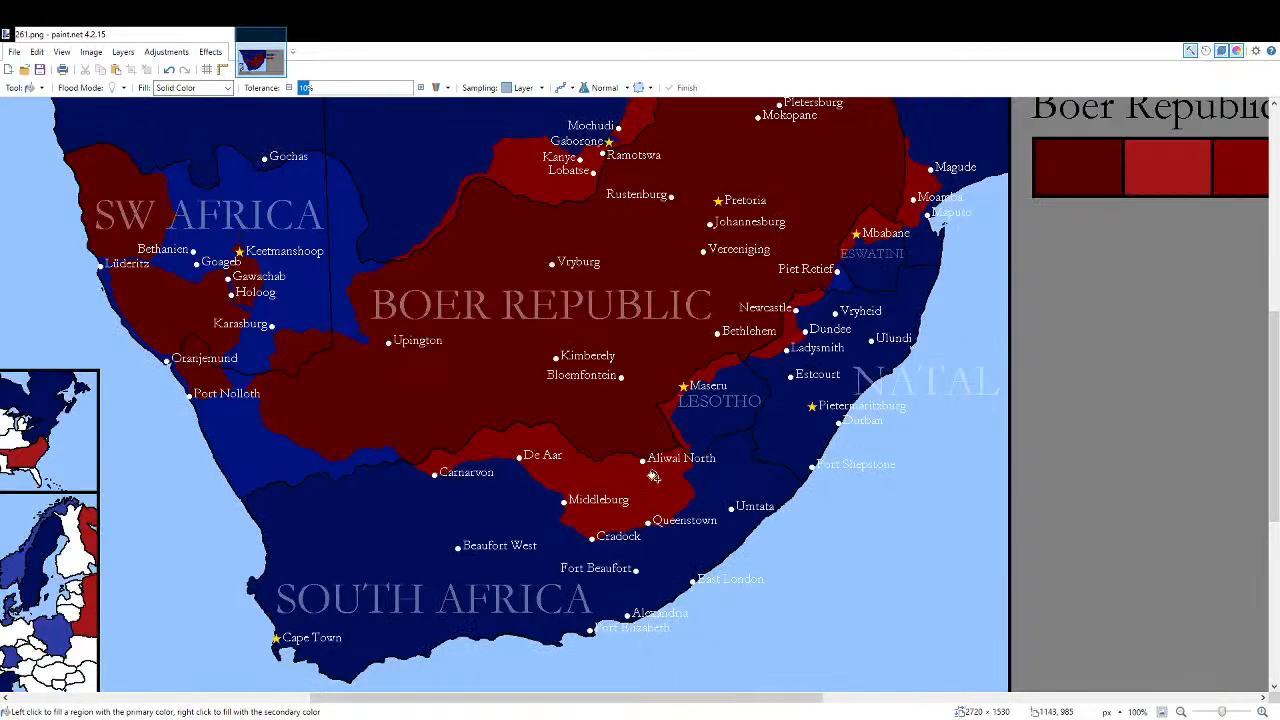
Show the reference overlay and replace the second digit of the day in the date caption so it reads 11 June 2020.
scroll(621, 623, up, 2)
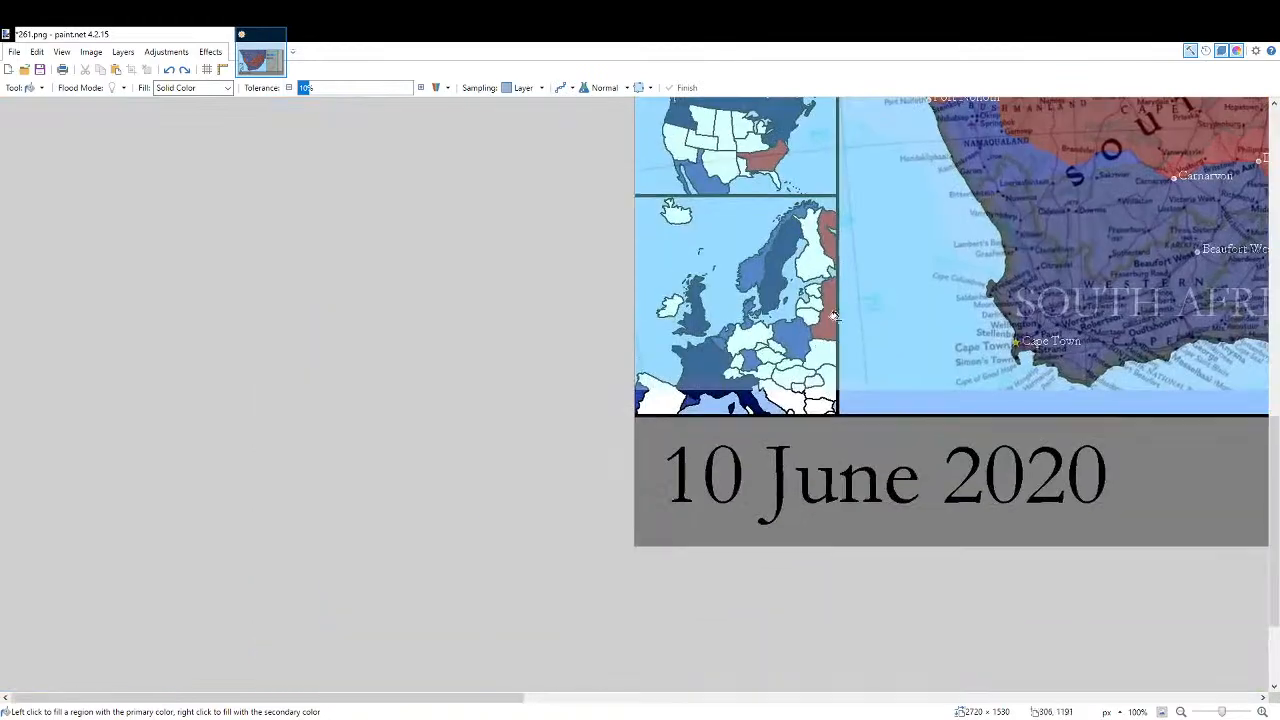
scroll(613, 415, up, 3)
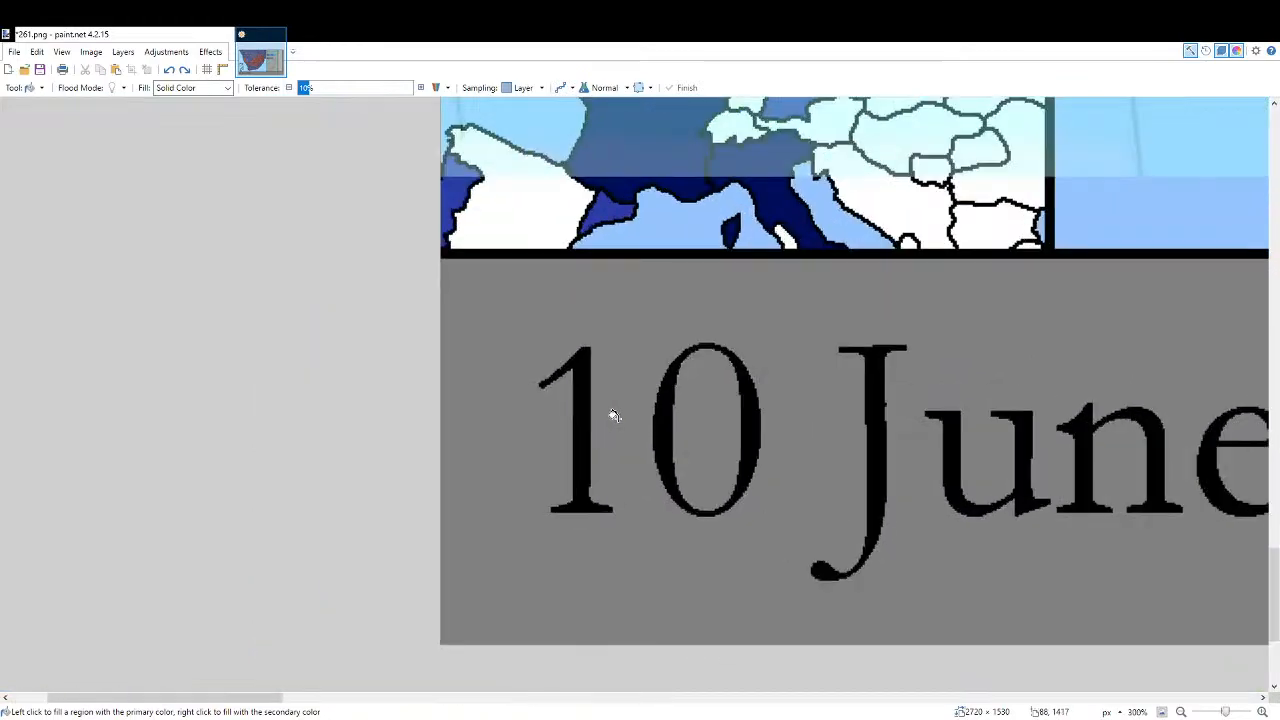
scroll(613, 415, up, 1)
click(689, 463)
key(t)
click(638, 418)
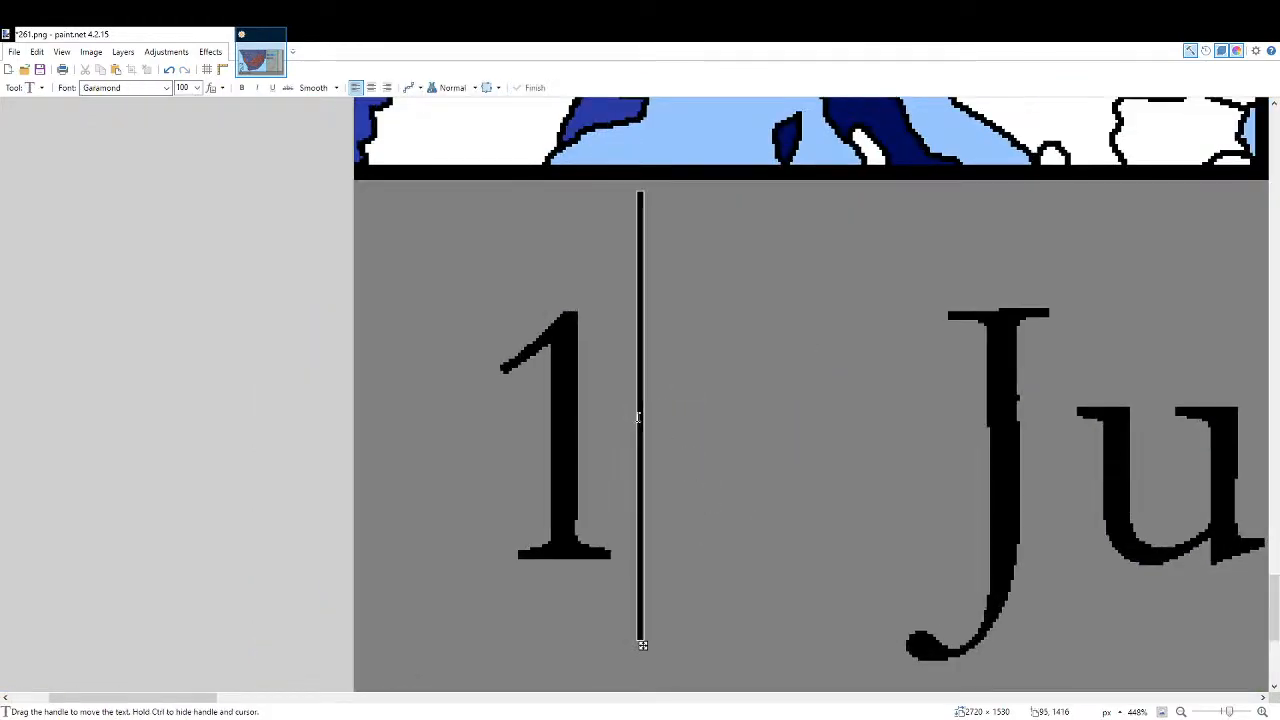
text(11)
scroll(540, 420, up, 2)
key(BackSpace)
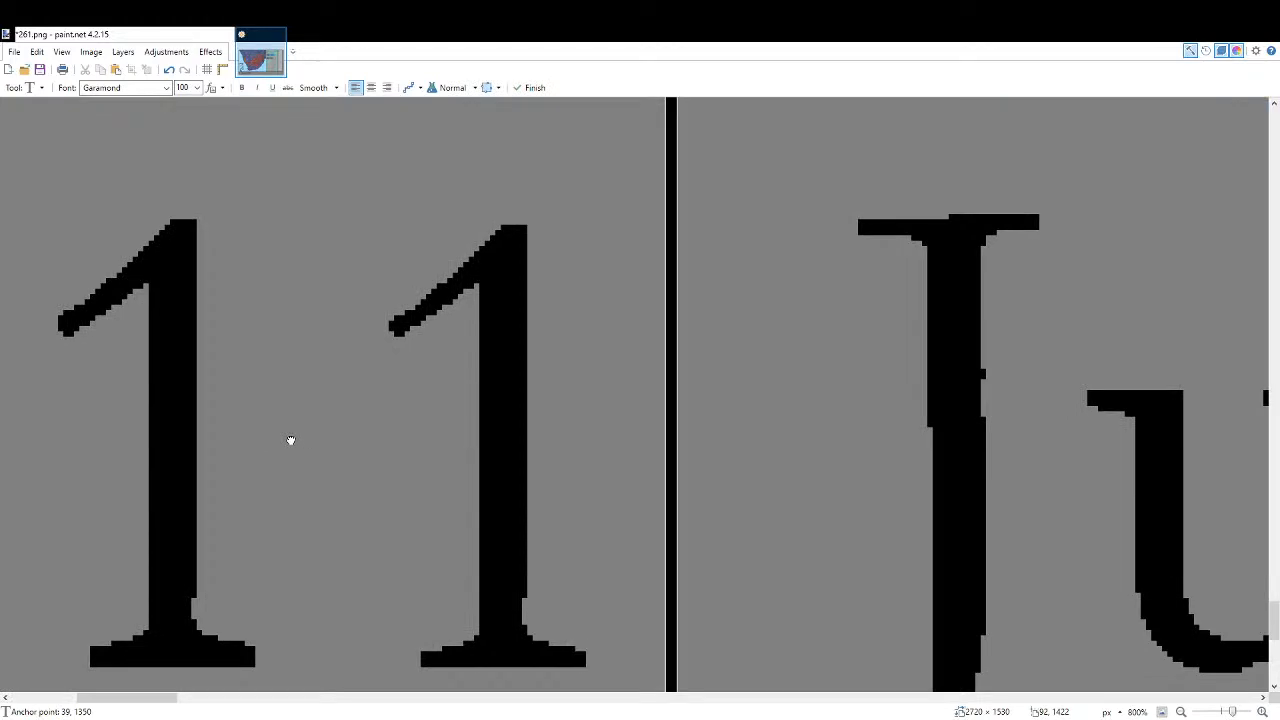
key(ctrl+b)
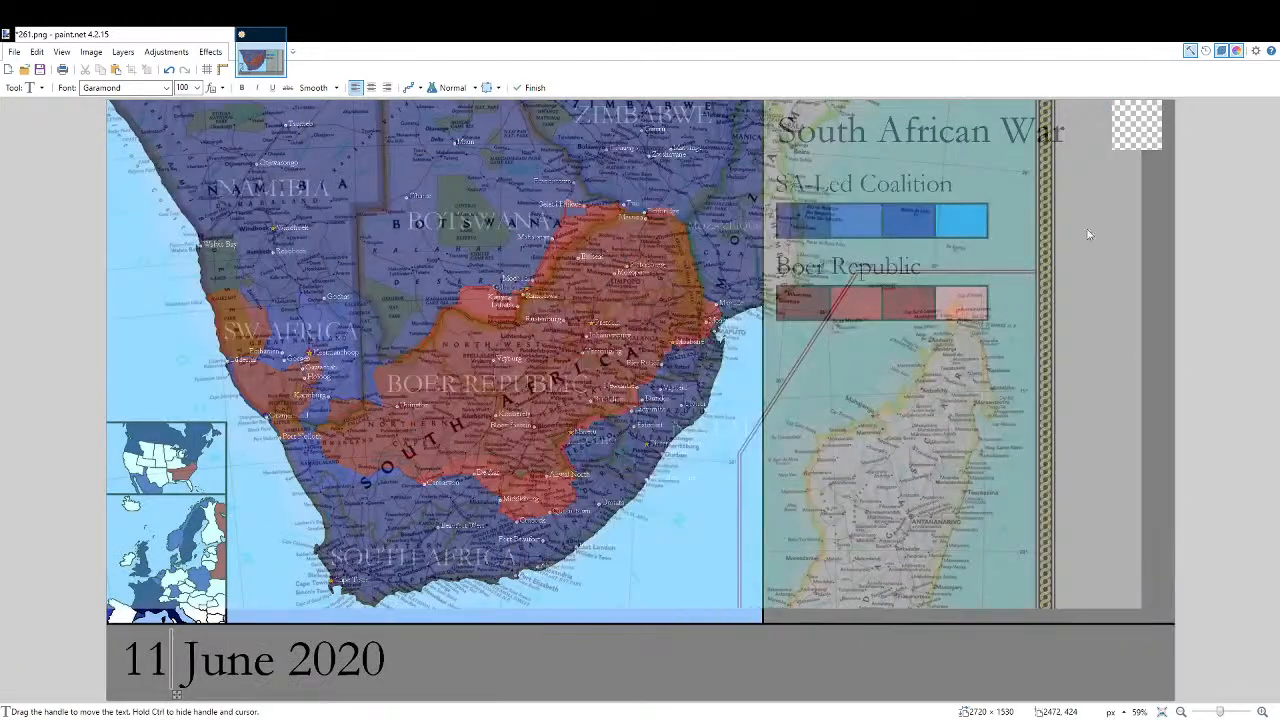
Fill the previous day's light pink advance behind the "Ph" of the Selebi Phikwe label with the Boer Republic red.
key(k)
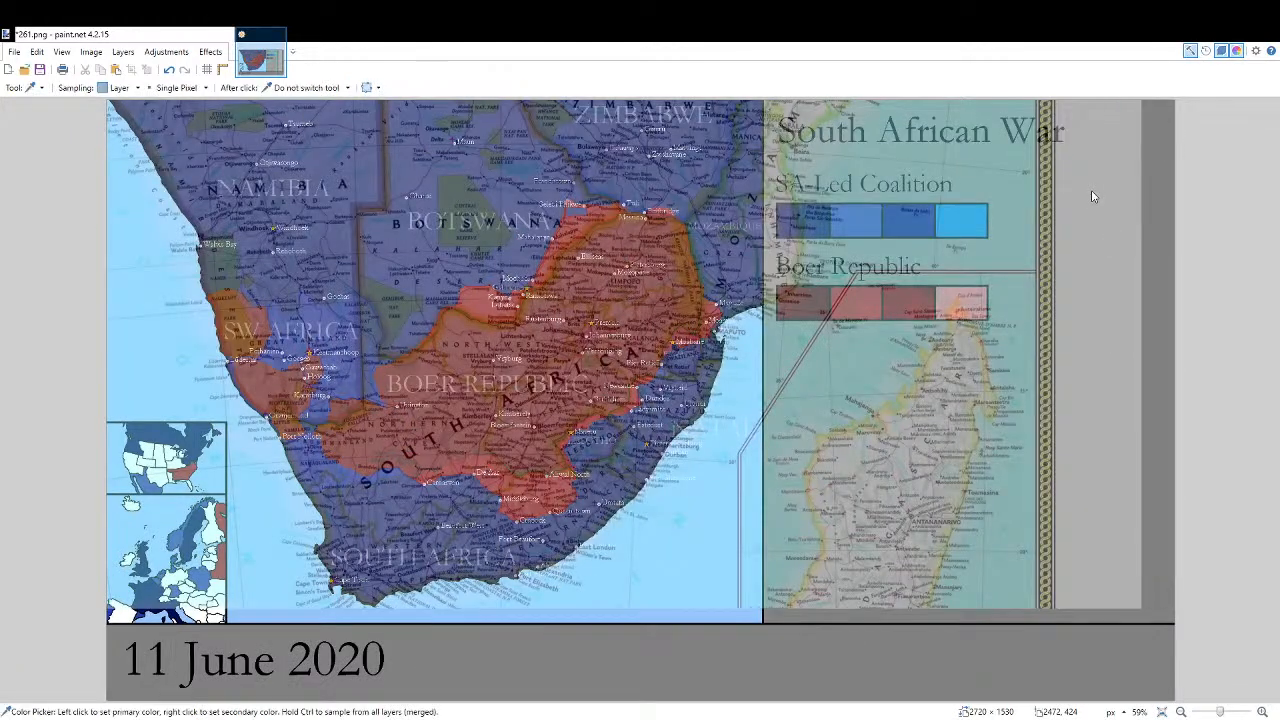
key(f)
scroll(512, 213, up, 12)
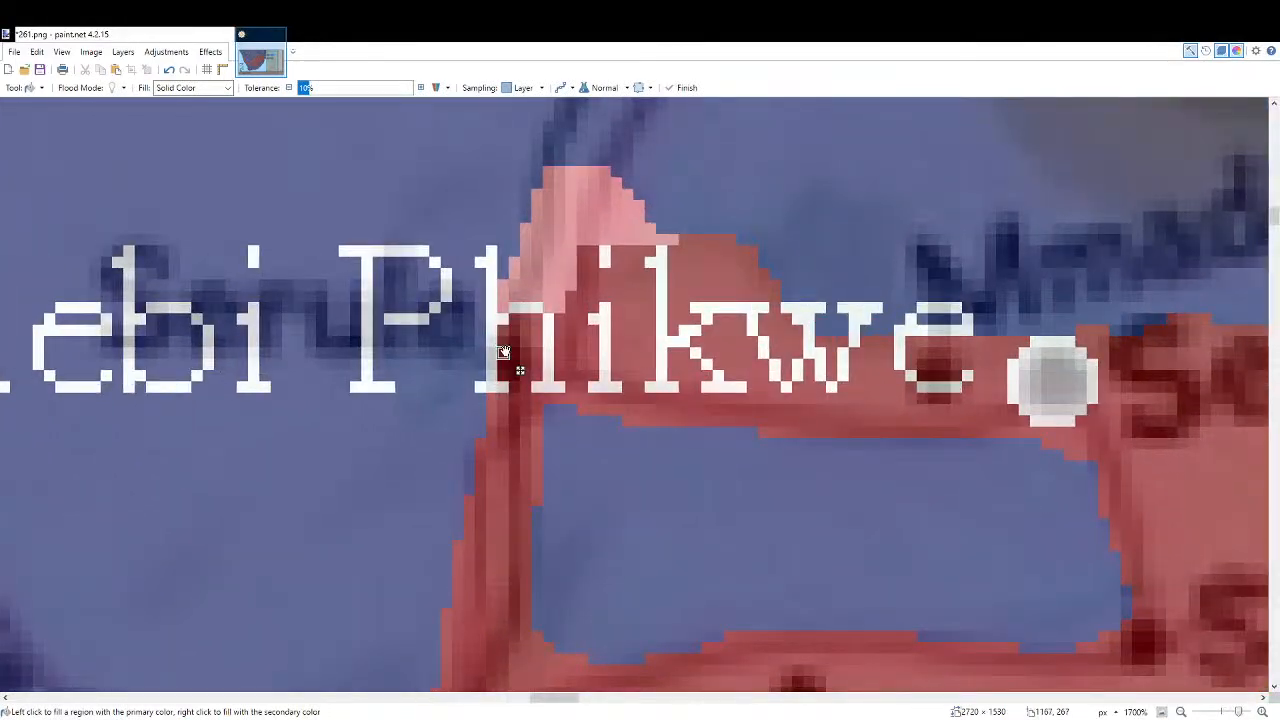
click(535, 256)
scroll(443, 470, down, 4)
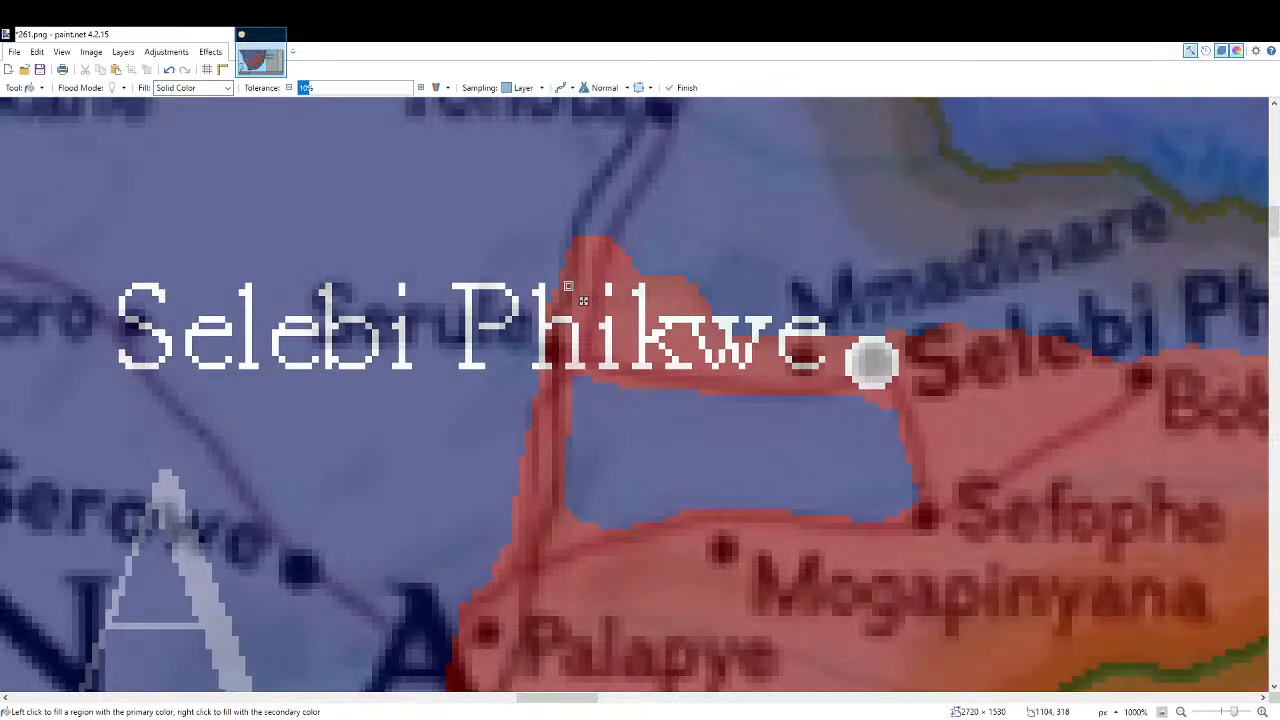
scroll(500, 424, down, 5)
Fill the previous day's light pink gains just below the Gaborone label with red.
drag(500, 585, 857, 222)
scroll(840, 332, down, 7)
scroll(691, 350, up, 3)
scroll(740, 390, up, 7)
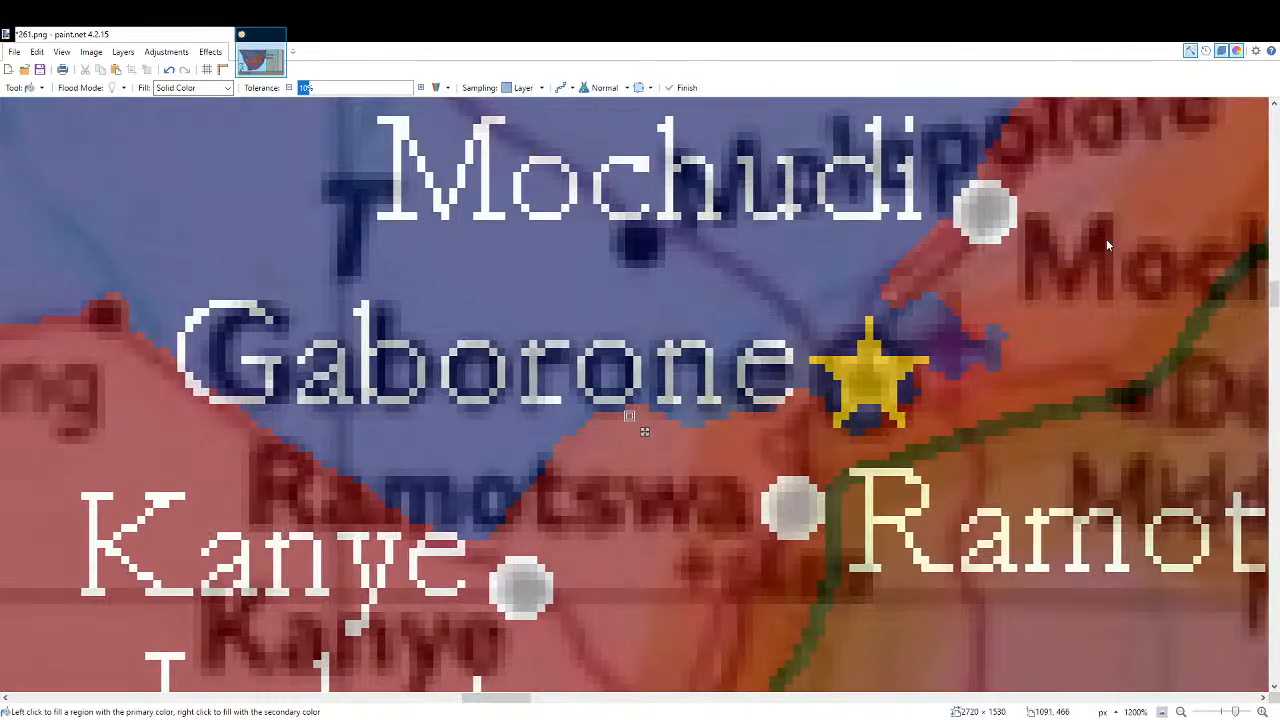
Paint small light pink gains below the "ne" of the Gaborone label and at the tip of the red strip southwest of Mochudi.
key(r)
scroll(745, 415, up, 3)
mouse_move(756, 410)
mouse_down()
mouse_move(796, 379)
mouse_move(833, 391)
mouse_move(836, 408)
mouse_move(808, 440)
mouse_up()
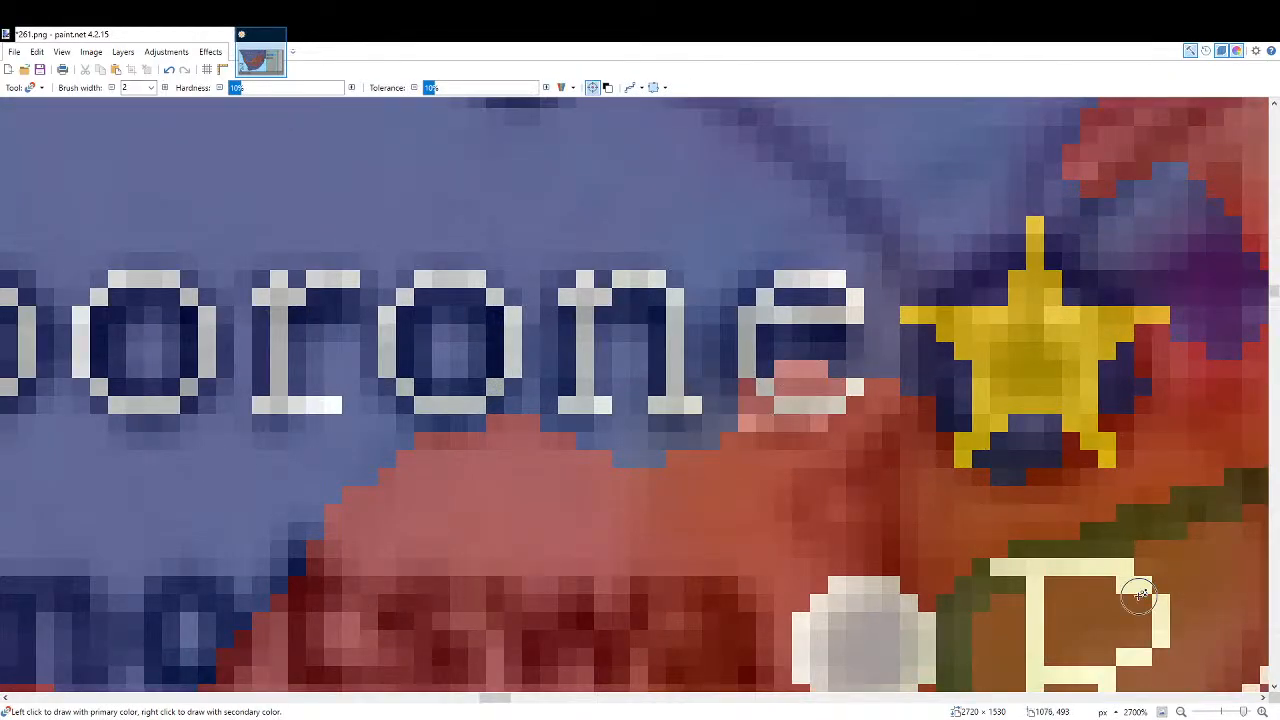
drag(660, 443, 550, 418)
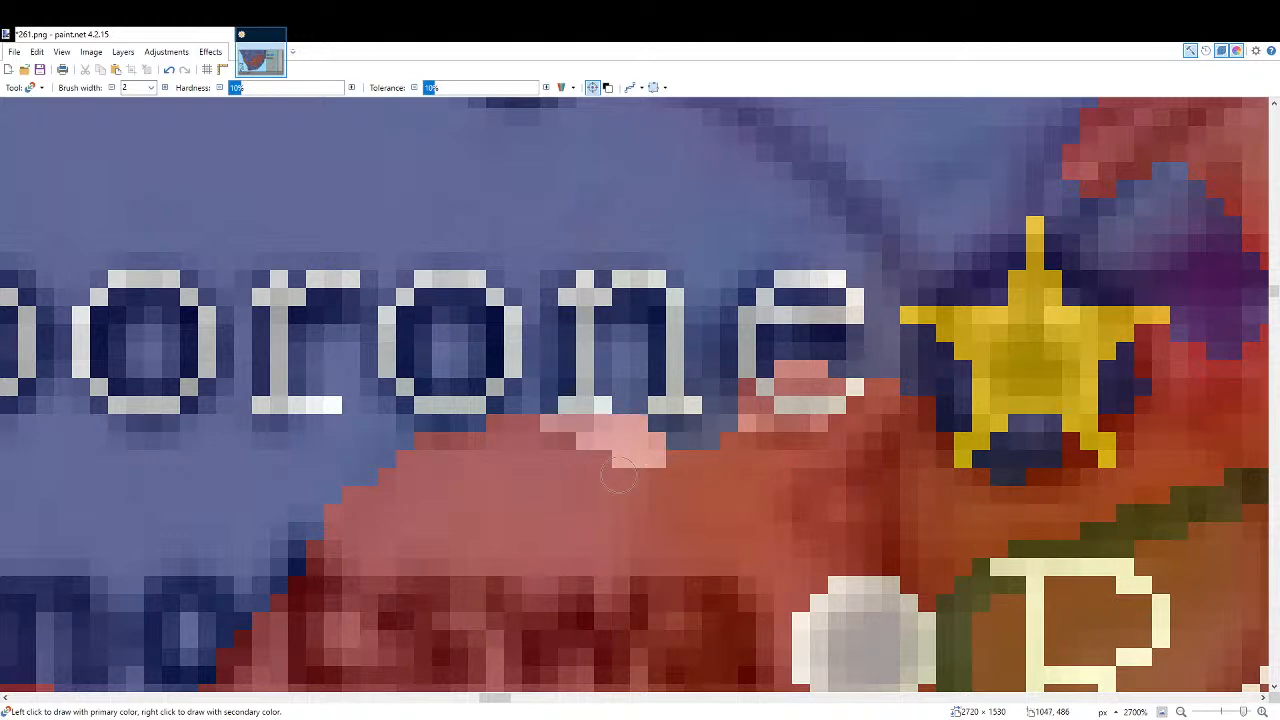
scroll(843, 494, down, 3)
drag(846, 415, 850, 424)
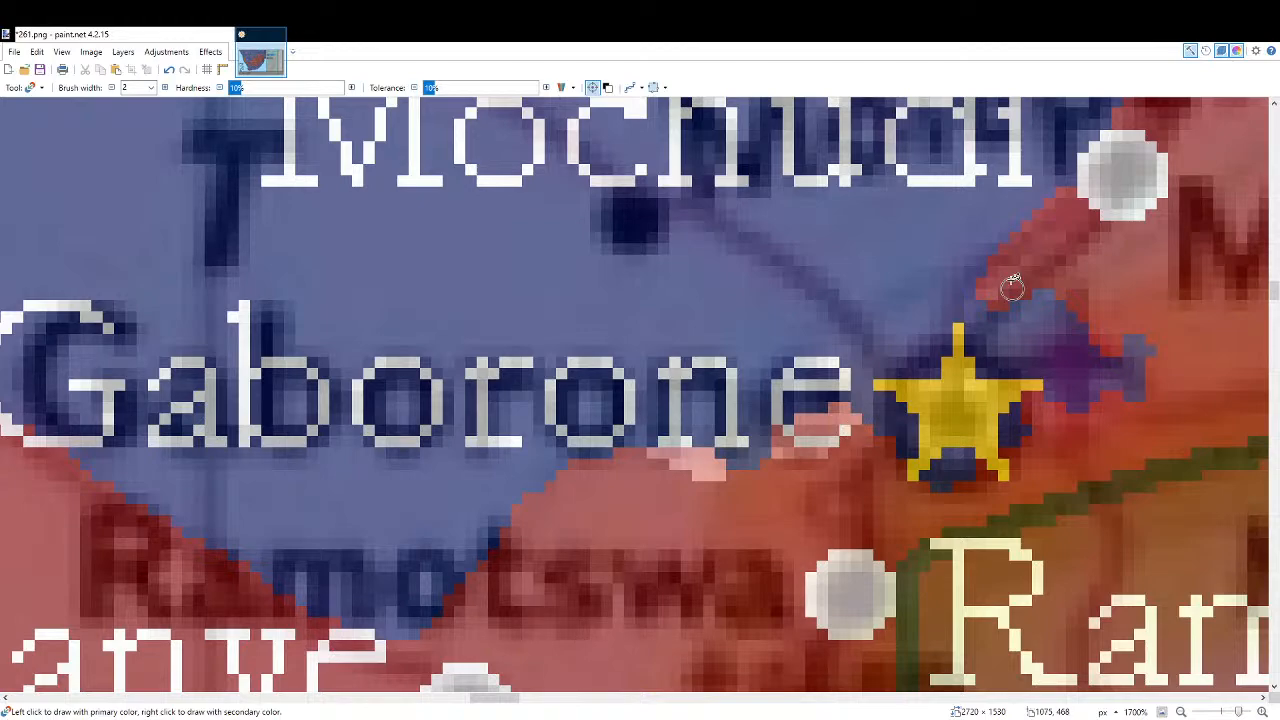
drag(970, 274, 986, 268)
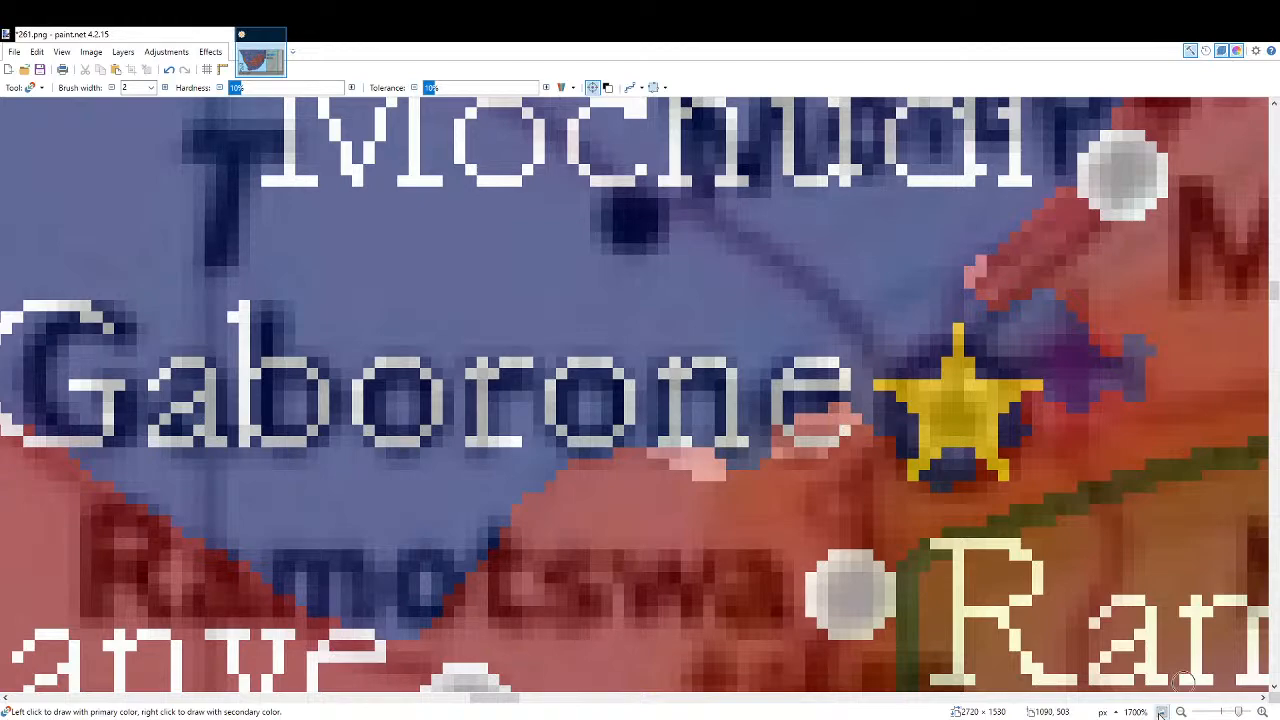
Outline and fill a light pink advance along the road from the Selebi Phikwe salient up to Tonota.
click(1161, 712)
scroll(610, 165, up, 15)
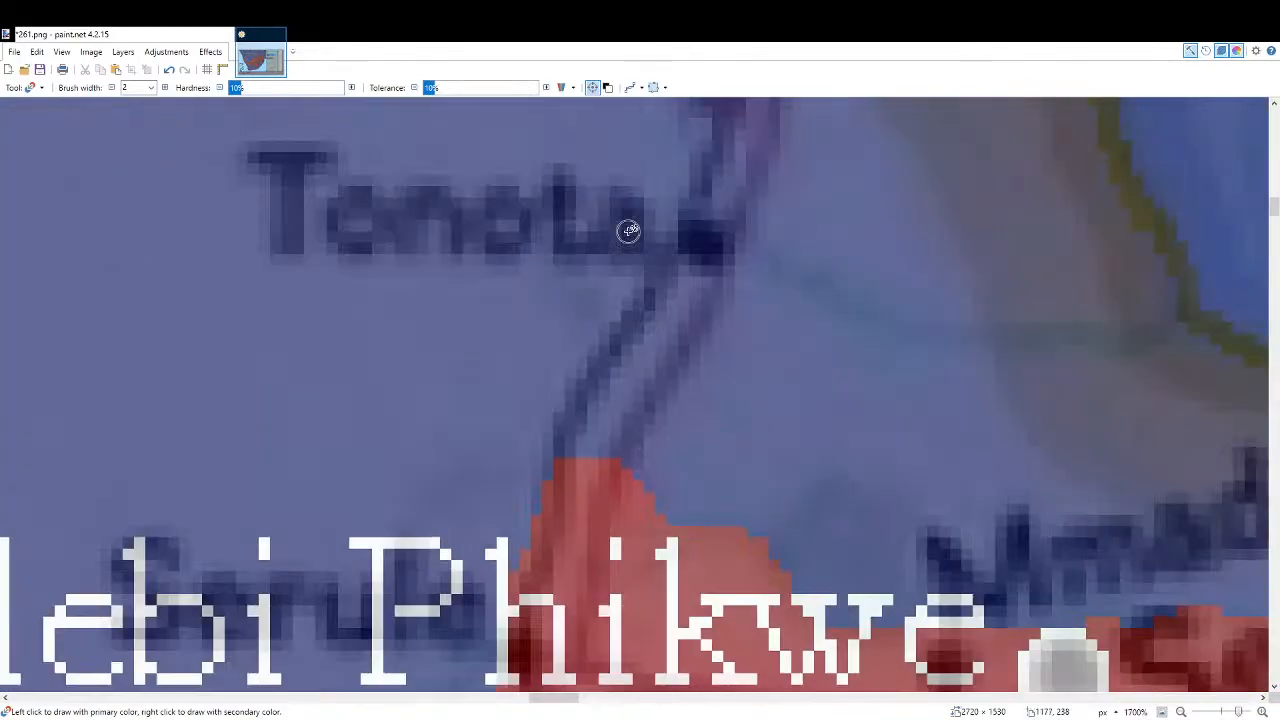
mouse_move(634, 470)
mouse_down()
mouse_move(680, 332)
mouse_move(713, 292)
mouse_move(676, 264)
mouse_move(564, 428)
mouse_move(546, 476)
mouse_up()
key(f)
click(606, 418)
ctrl+scroll(706, 448, down, 8)
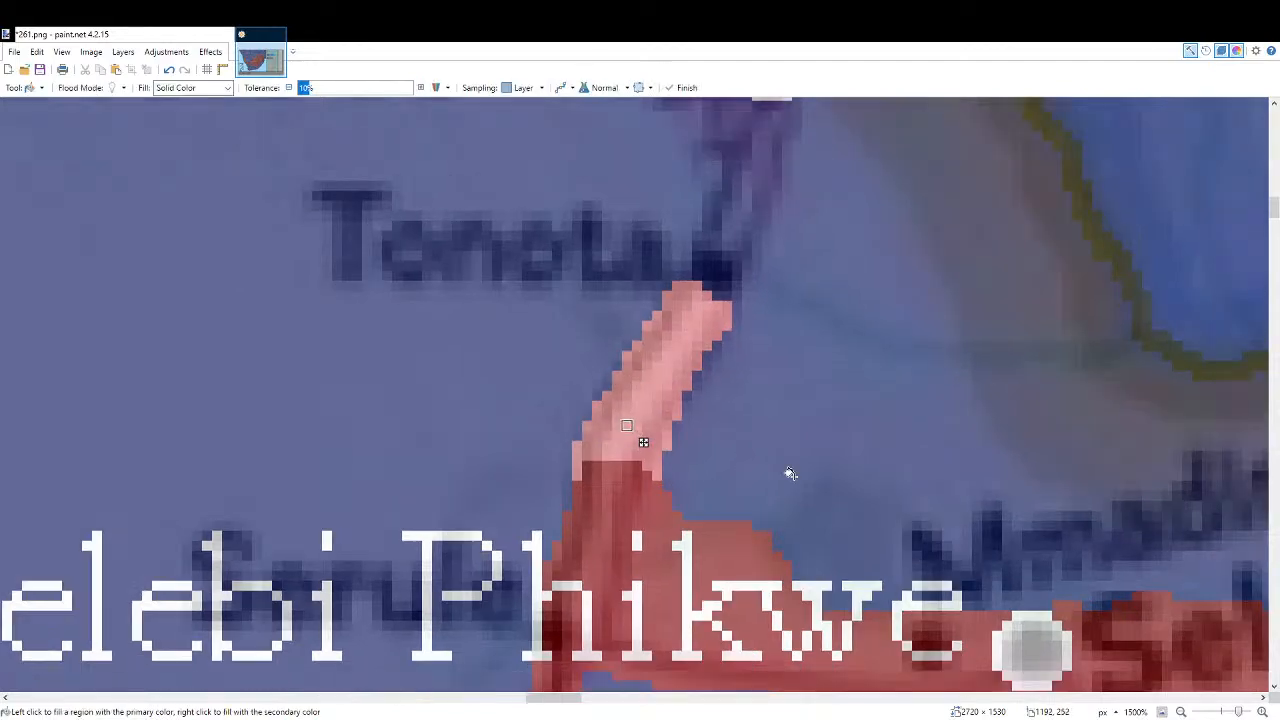
Hide the reference overlay and save the finished 11 June frame as 262.png.
click(1163, 712)
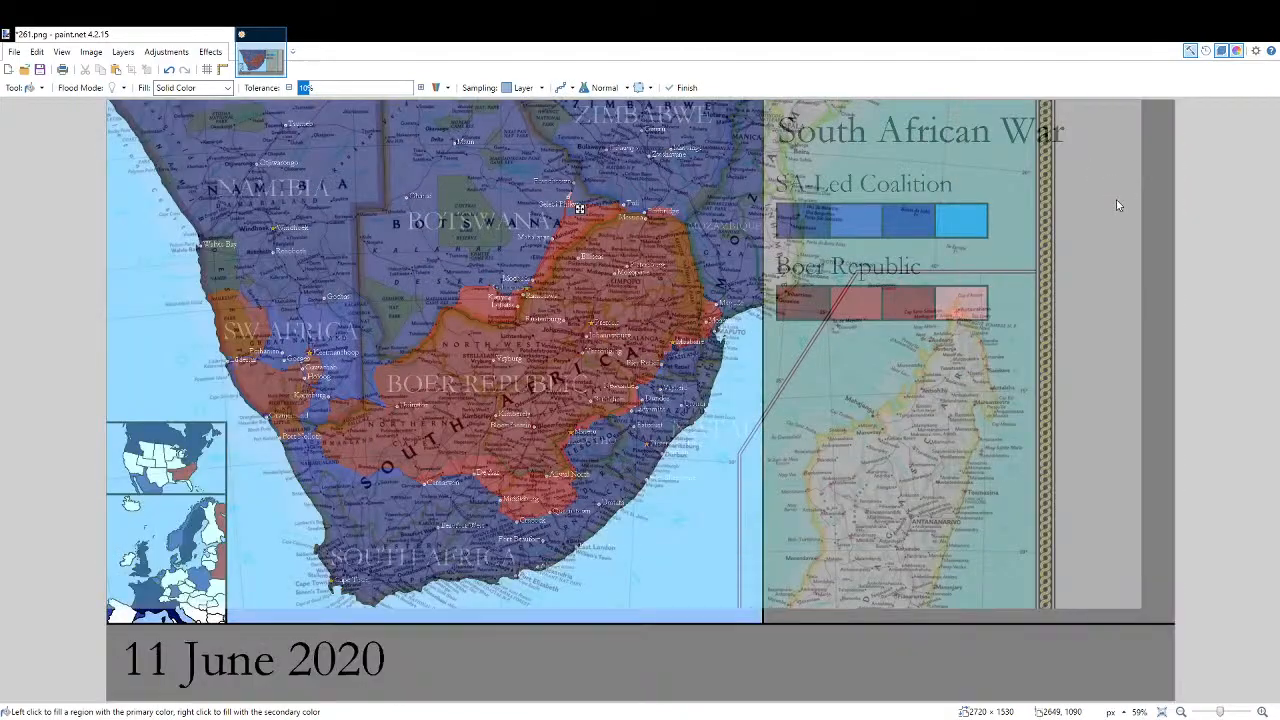
key(b)
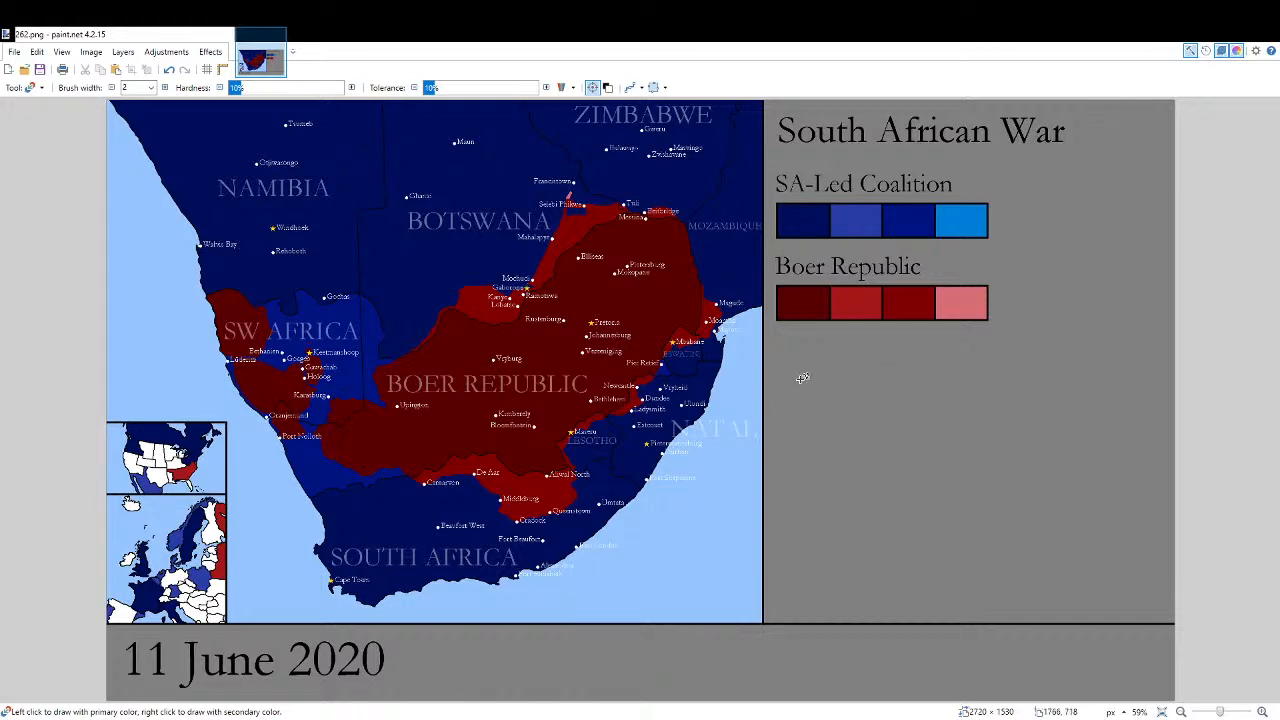
scroll(280, 230, up, 5)
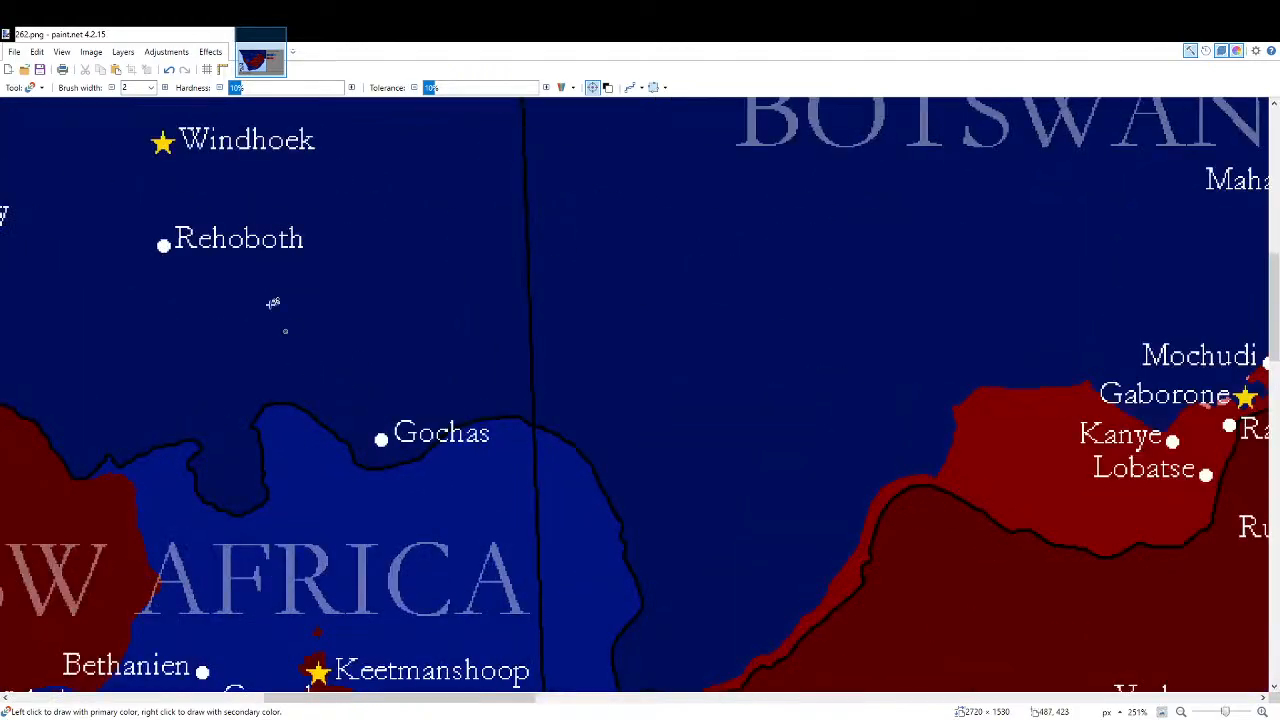
scroll(219, 213, down, 5)
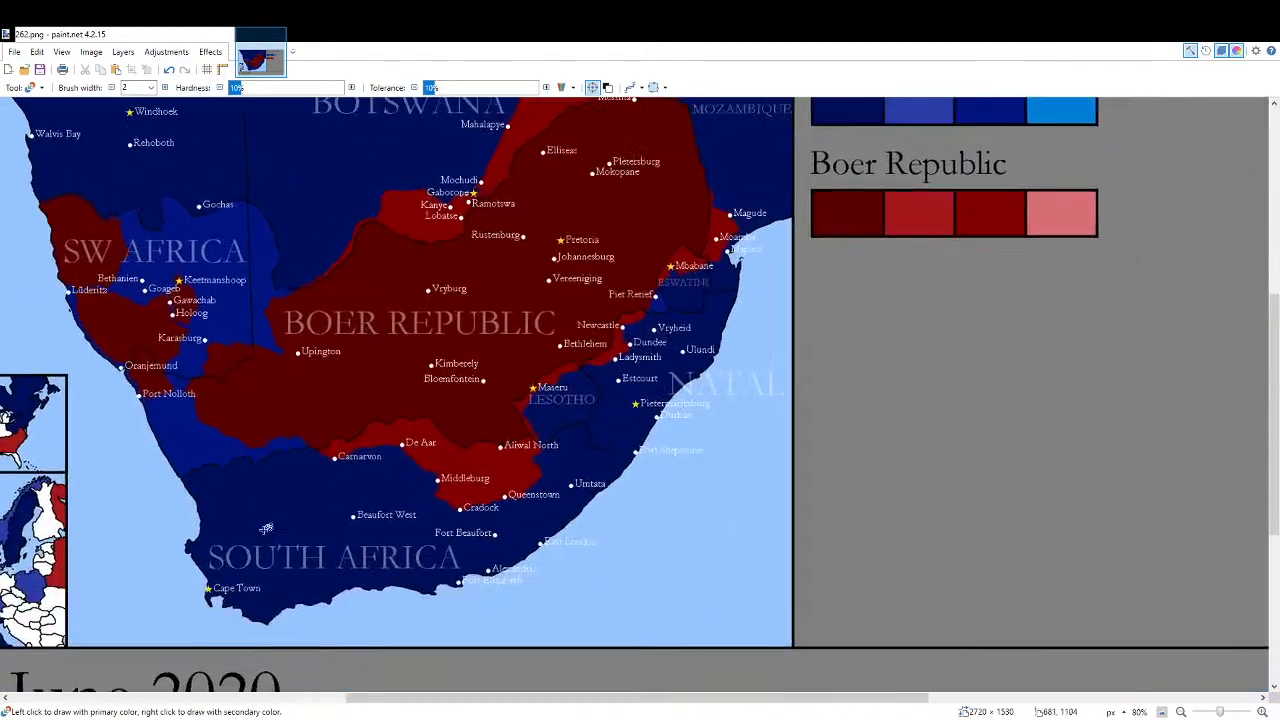
drag(287, 524, 375, 541)
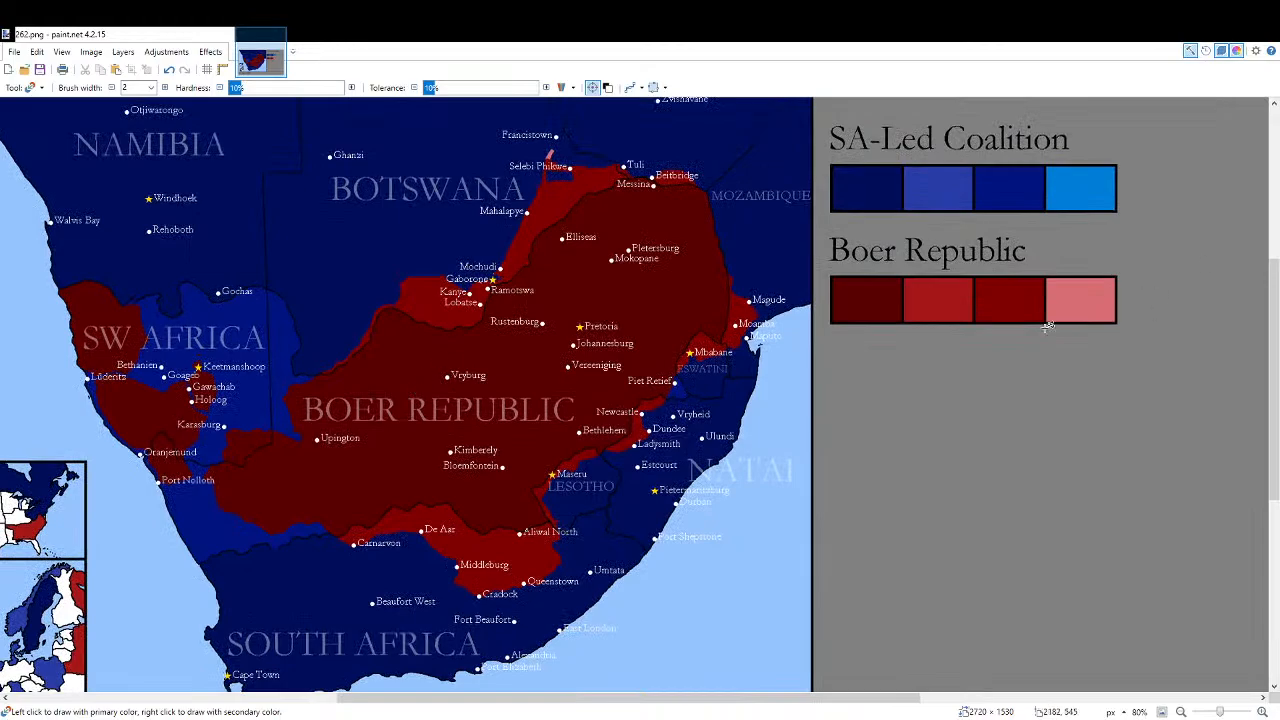
Show the reference overlay again and change the day in the date caption so it reads 12 June 2020.
scroll(815, 355, up, 3)
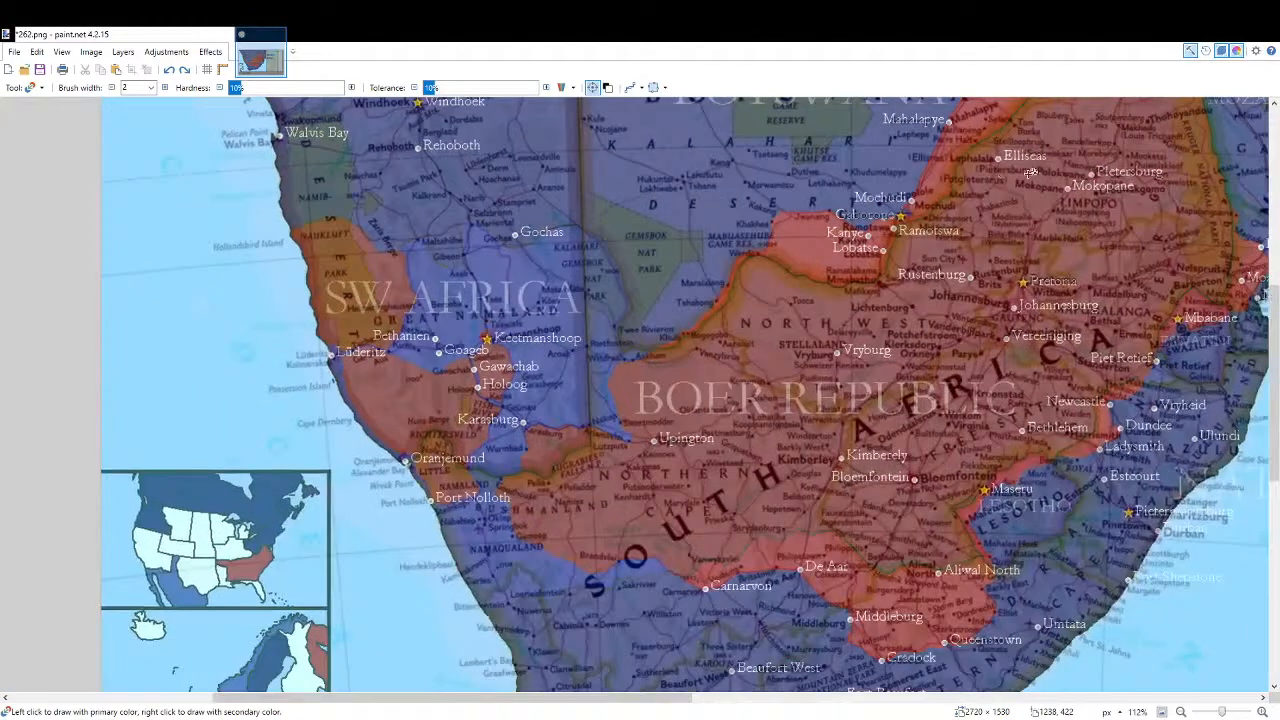
key(f)
drag(757, 443, 809, 138)
drag(651, 423, 788, 266)
scroll(443, 514, up, 4)
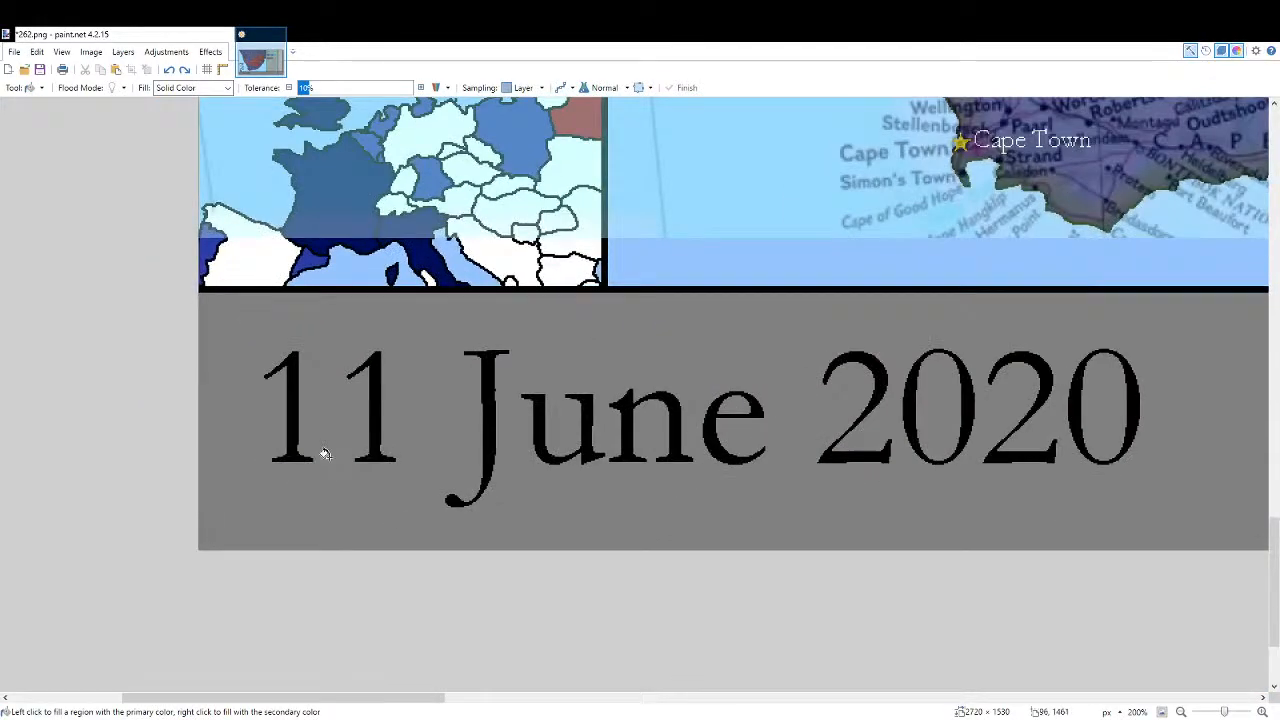
scroll(680, 314, up, 3)
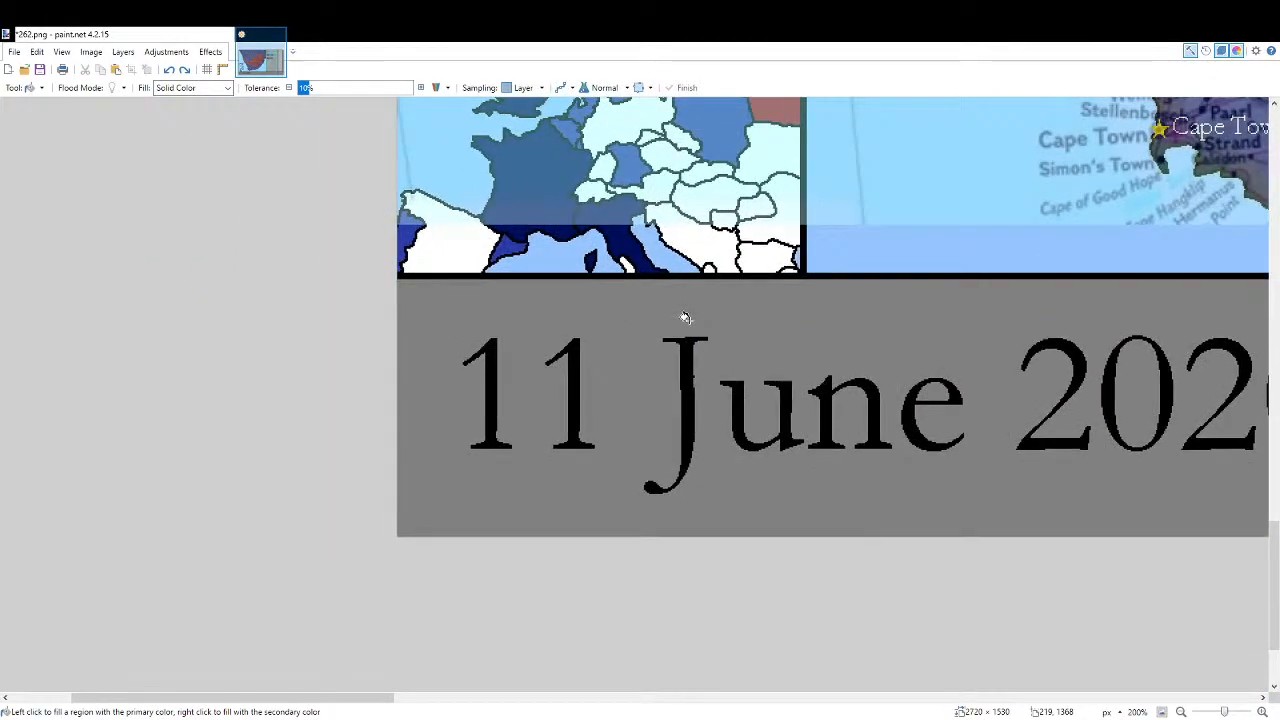
key(t)
click(491, 400)
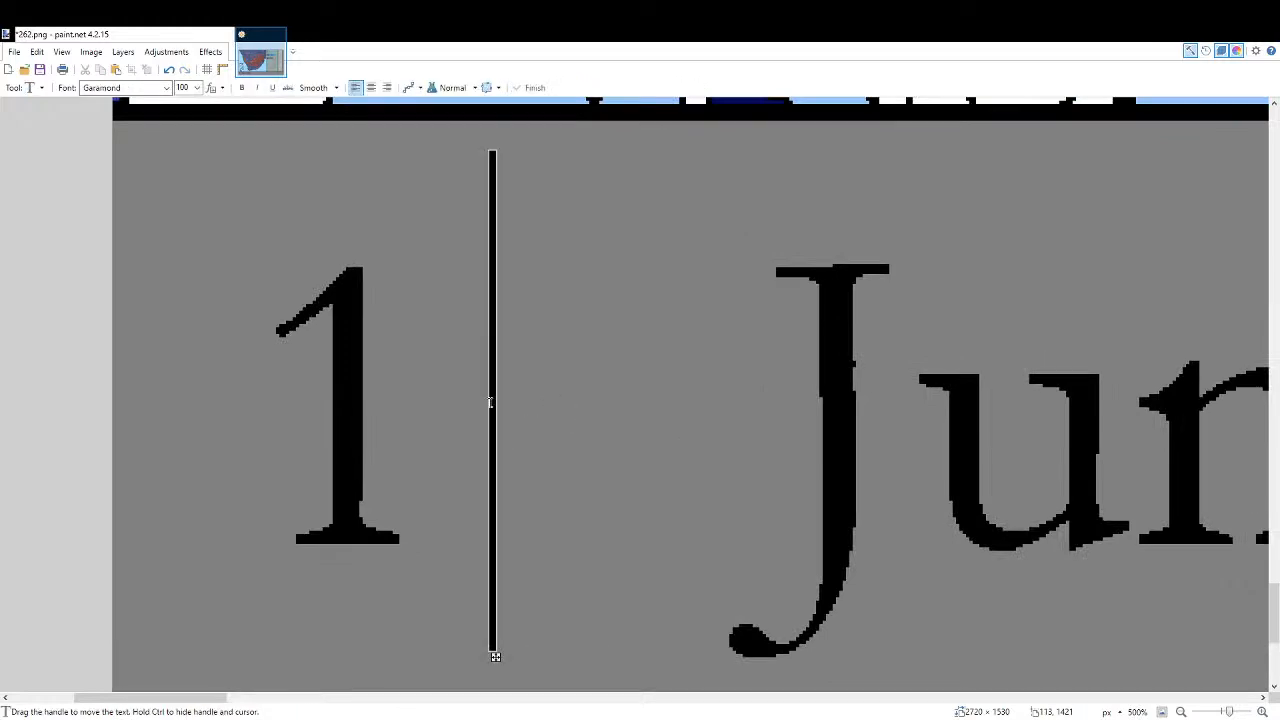
text(2)
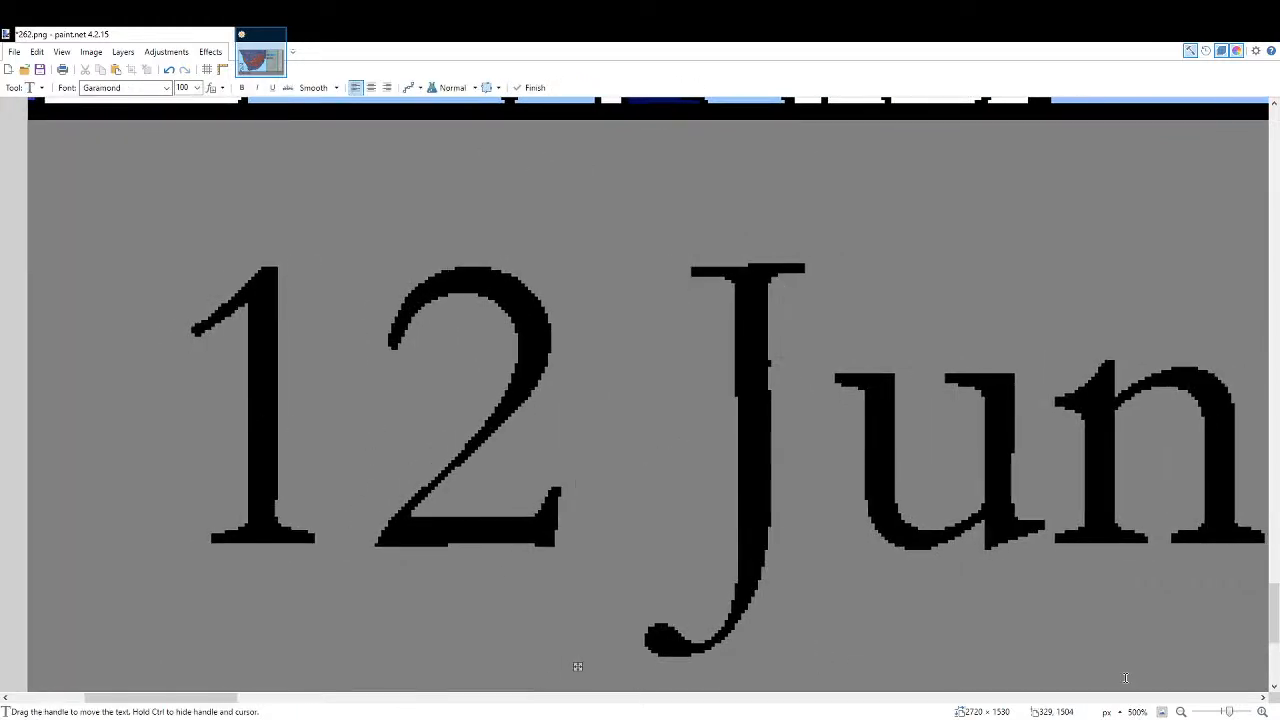
key(ctrl+b)
Fill the previous day's light pink advance between Selebi Phikwe and Tonota with red.
key(Escape)
key(b)
key(f)
scroll(590, 216, up, 2)
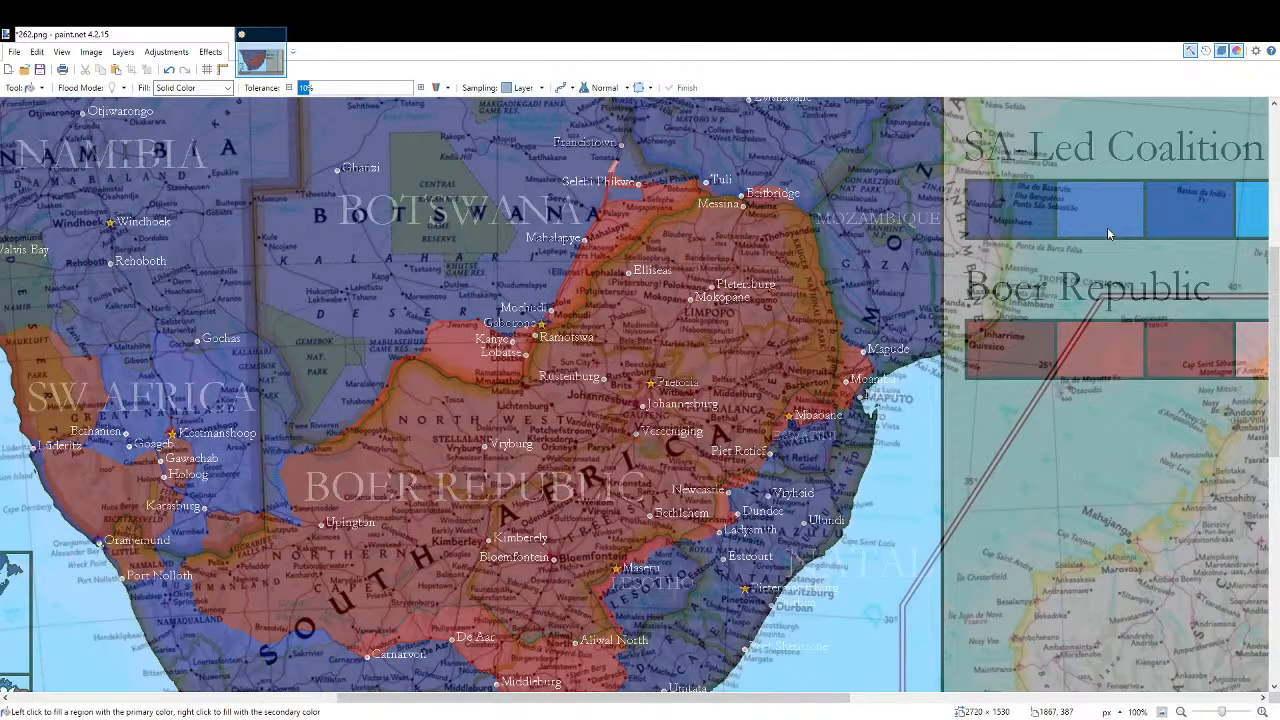
scroll(693, 484, up, 6)
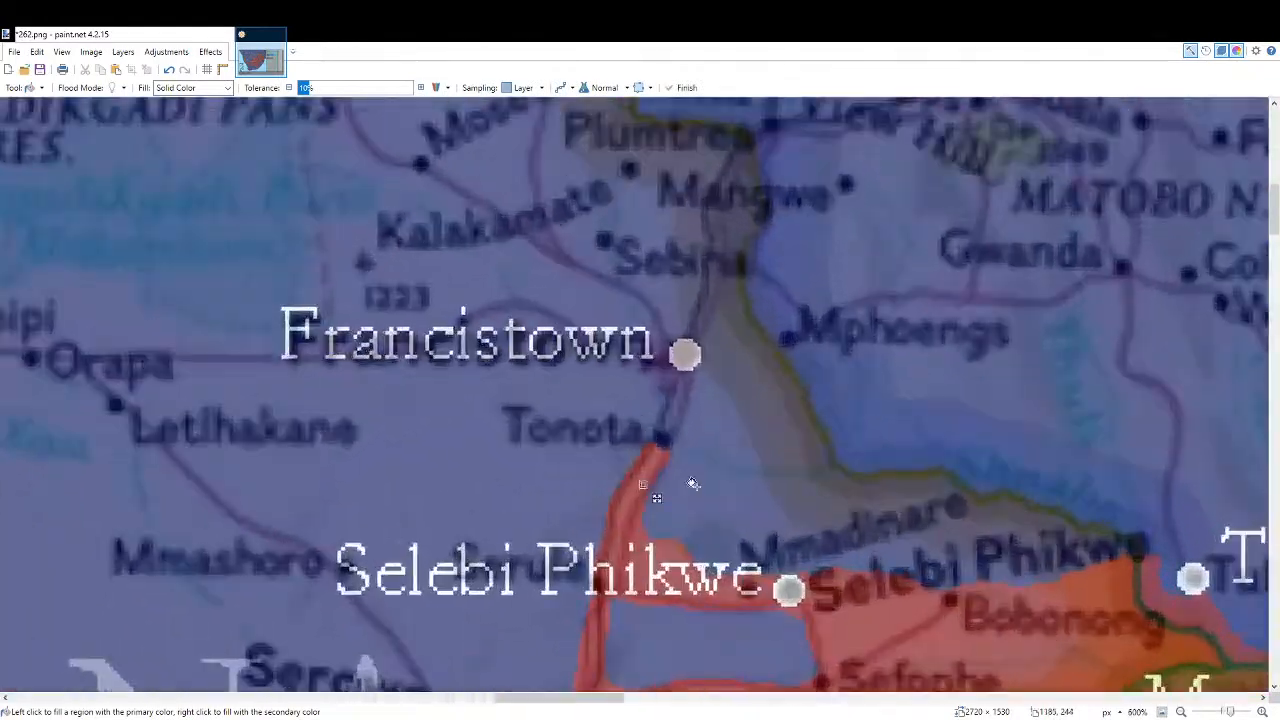
drag(886, 438, 728, 262)
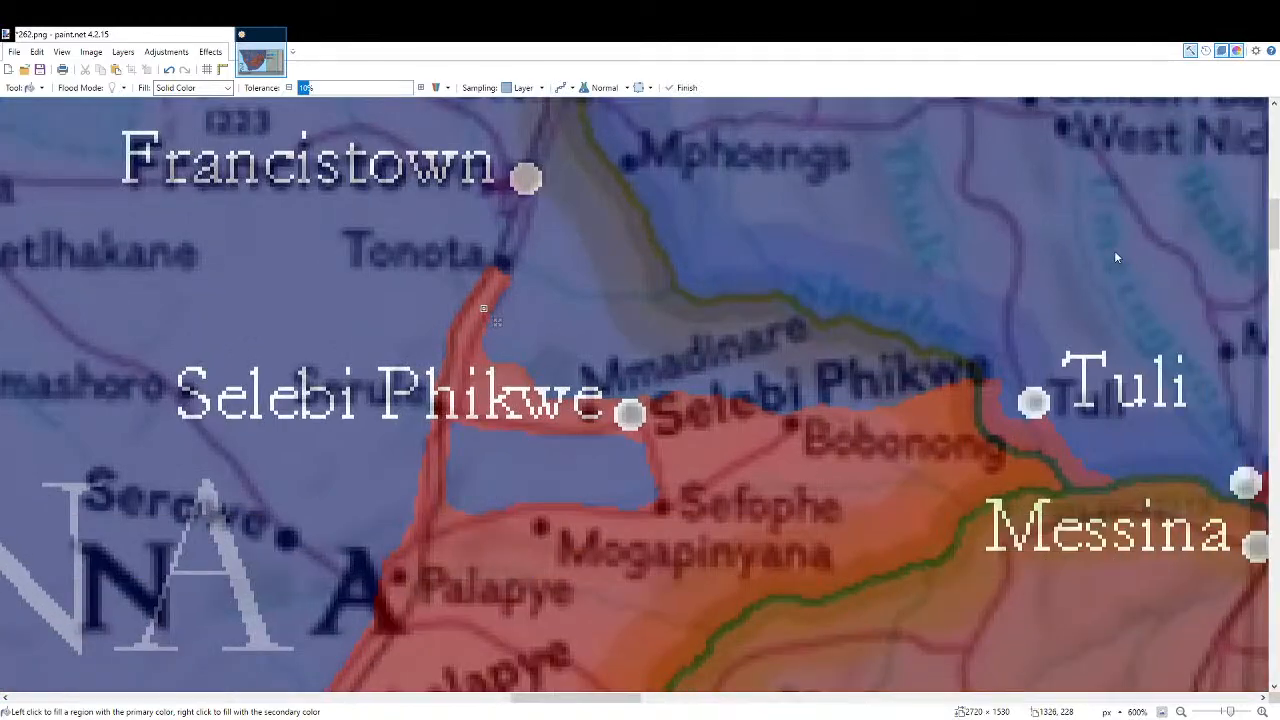
Fill the previous day's light pink gains beneath the "ne" of the Gaborone label with red.
key(r)
drag(409, 480, 553, 328)
scroll(720, 335, down, 3)
key(f)
scroll(715, 347, down, 4)
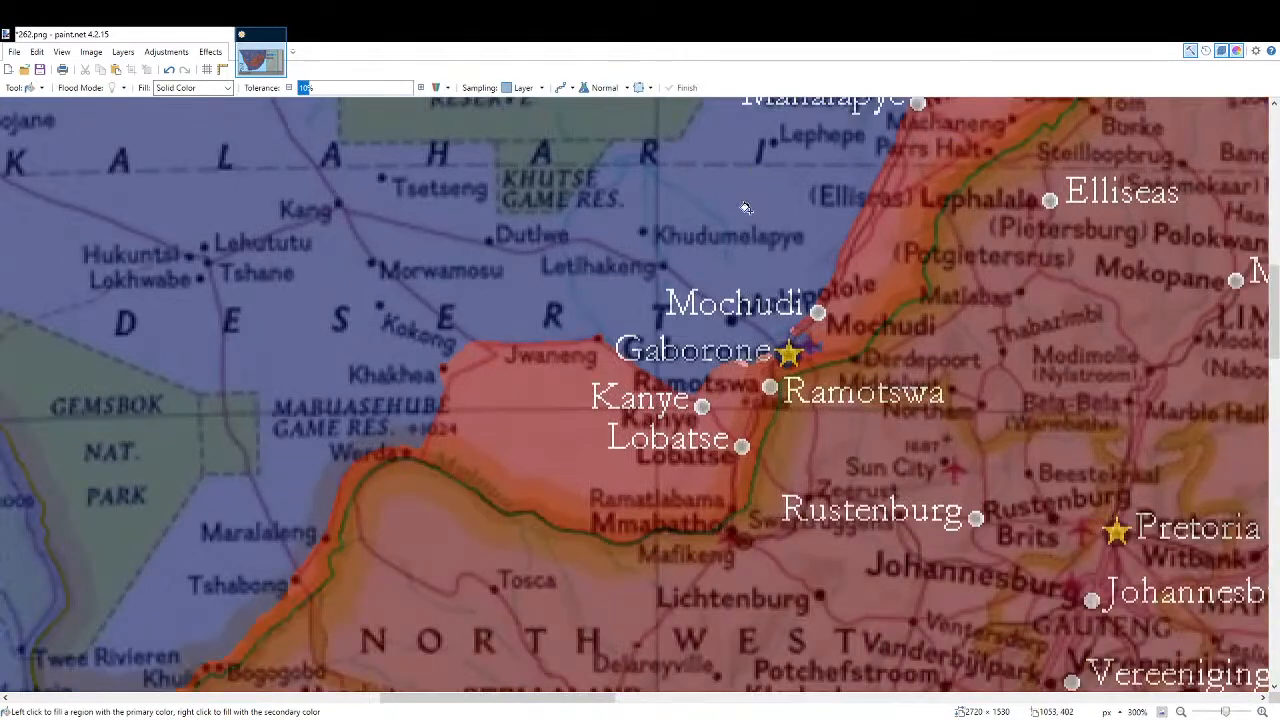
scroll(737, 376, up, 5)
drag(737, 376, 849, 332)
Paint a small light pink gain on the front line between the "n" and "e" of the Gaborone label.
key(r)
scroll(857, 323, up, 1)
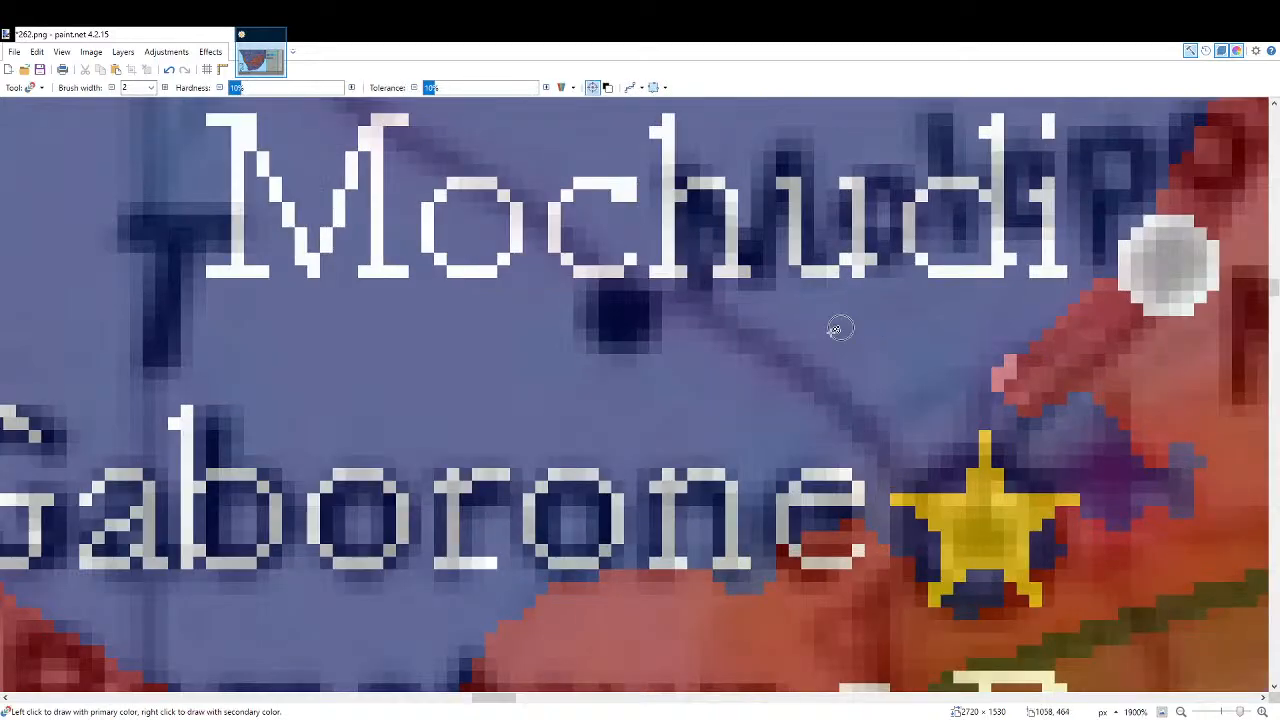
scroll(832, 537, up, 2)
mouse_move(832, 537)
mouse_down()
mouse_move(794, 522)
mouse_move(772, 538)
mouse_move(770, 564)
mouse_move(795, 544)
mouse_move(725, 551)
mouse_move(649, 605)
mouse_move(700, 631)
mouse_move(740, 583)
mouse_move(684, 633)
mouse_up()
scroll(620, 568, down, 1)
scroll(620, 568, down, 2)
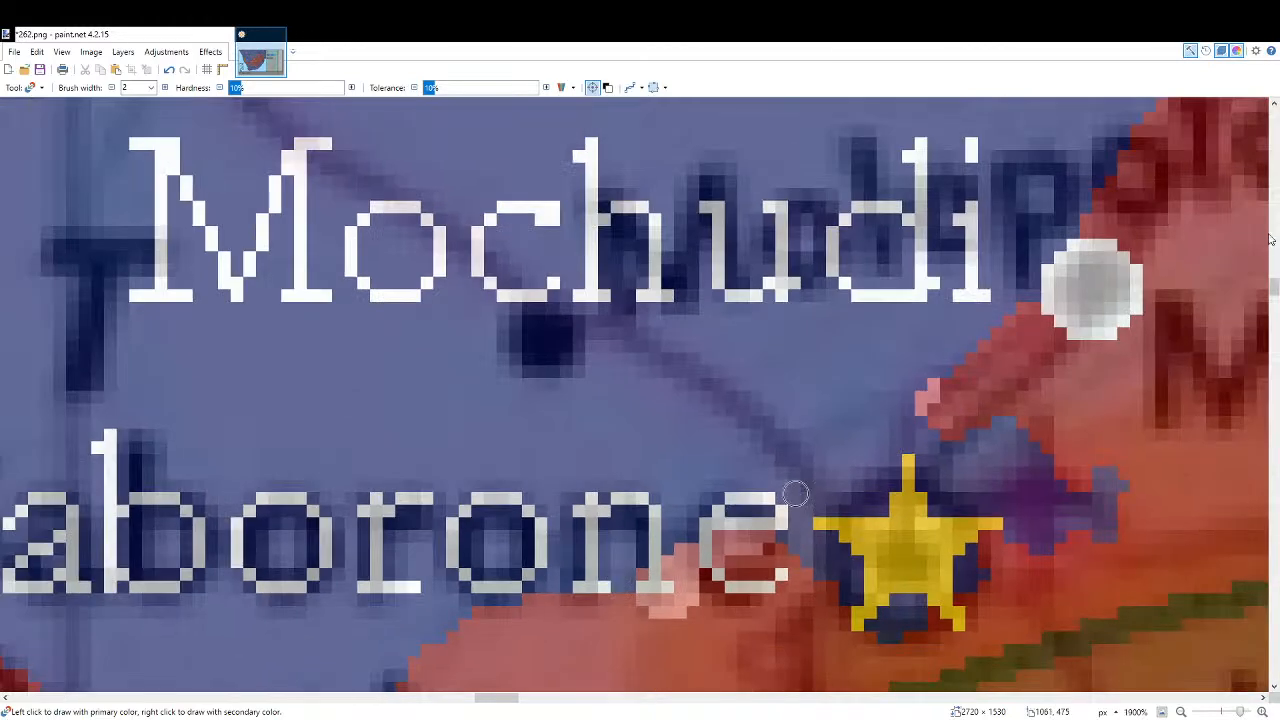
Recolour the light pink tip of the strip southwest of Mochudi red and paint a new light pink edge just beyond it.
key(ctrl+z)
ctrl+click(1163, 287)
drag(898, 410, 936, 432)
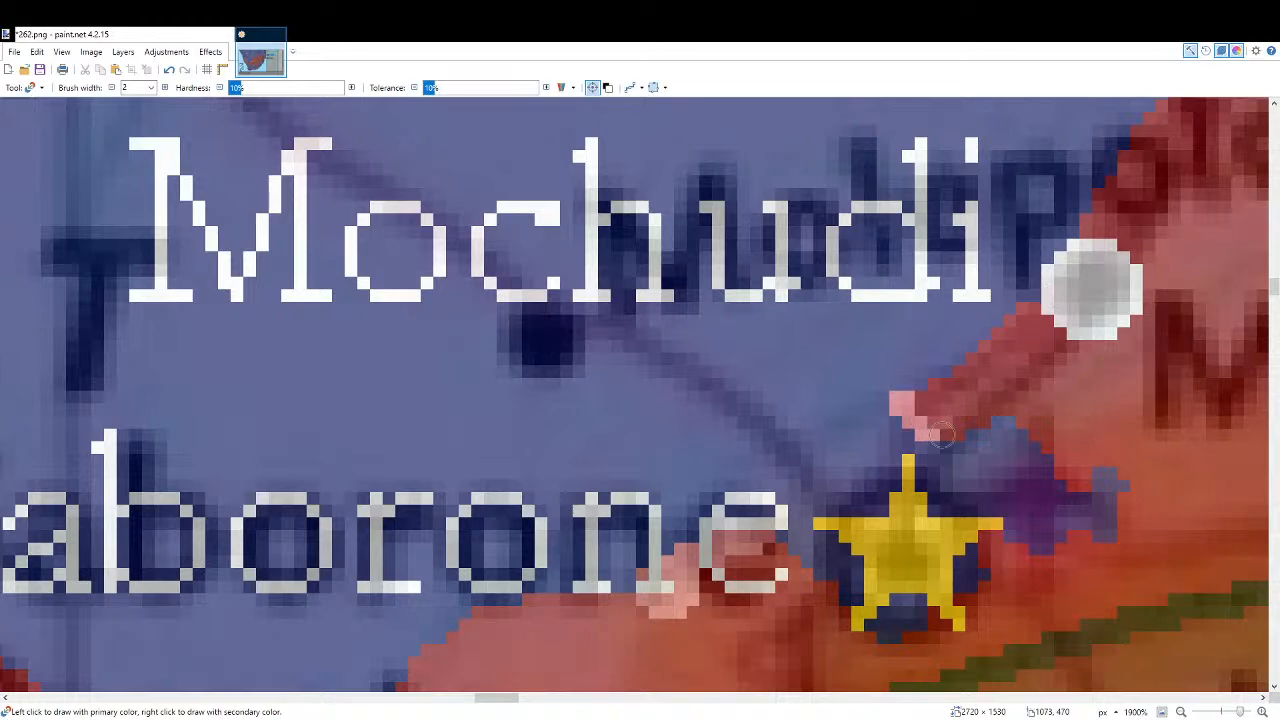
Paint a thin light pink gain along the front line beneath the "on" of the Gaborone label.
scroll(754, 386, down, 2)
scroll(606, 505, up, 2)
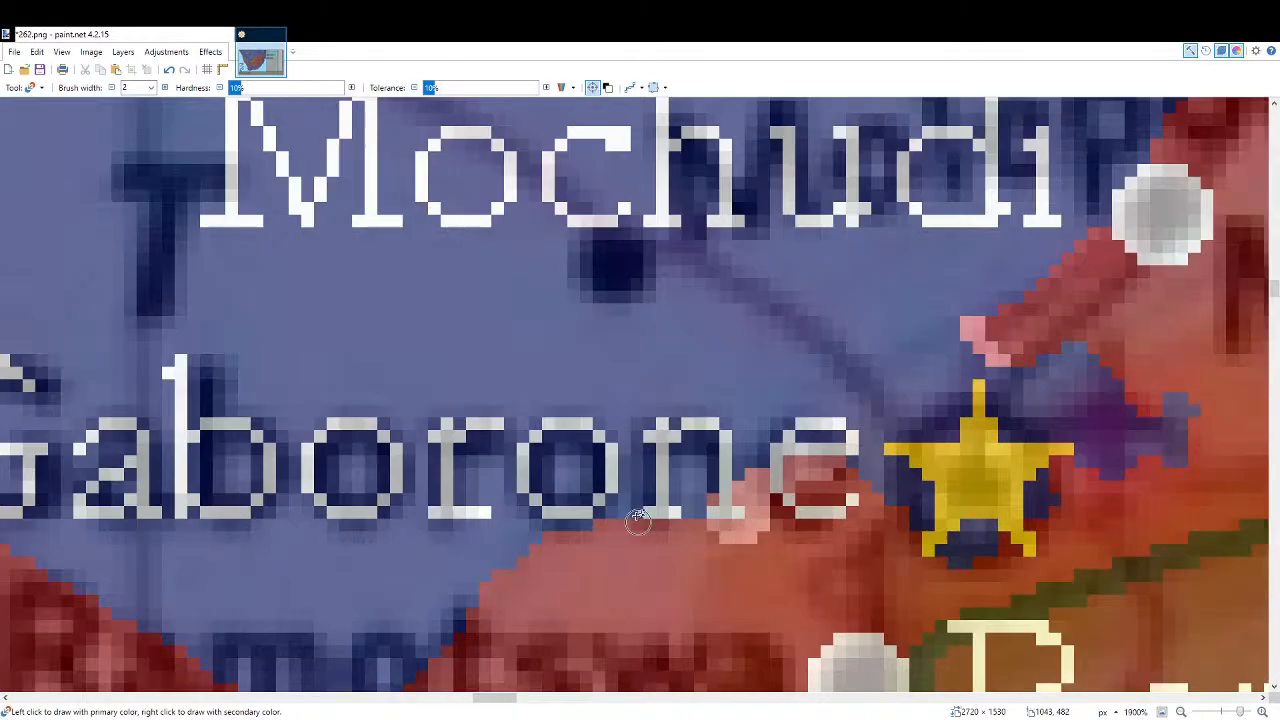
mouse_move(570, 532)
mouse_down()
mouse_move(620, 505)
mouse_move(717, 527)
mouse_up()
scroll(717, 527, down, 3)
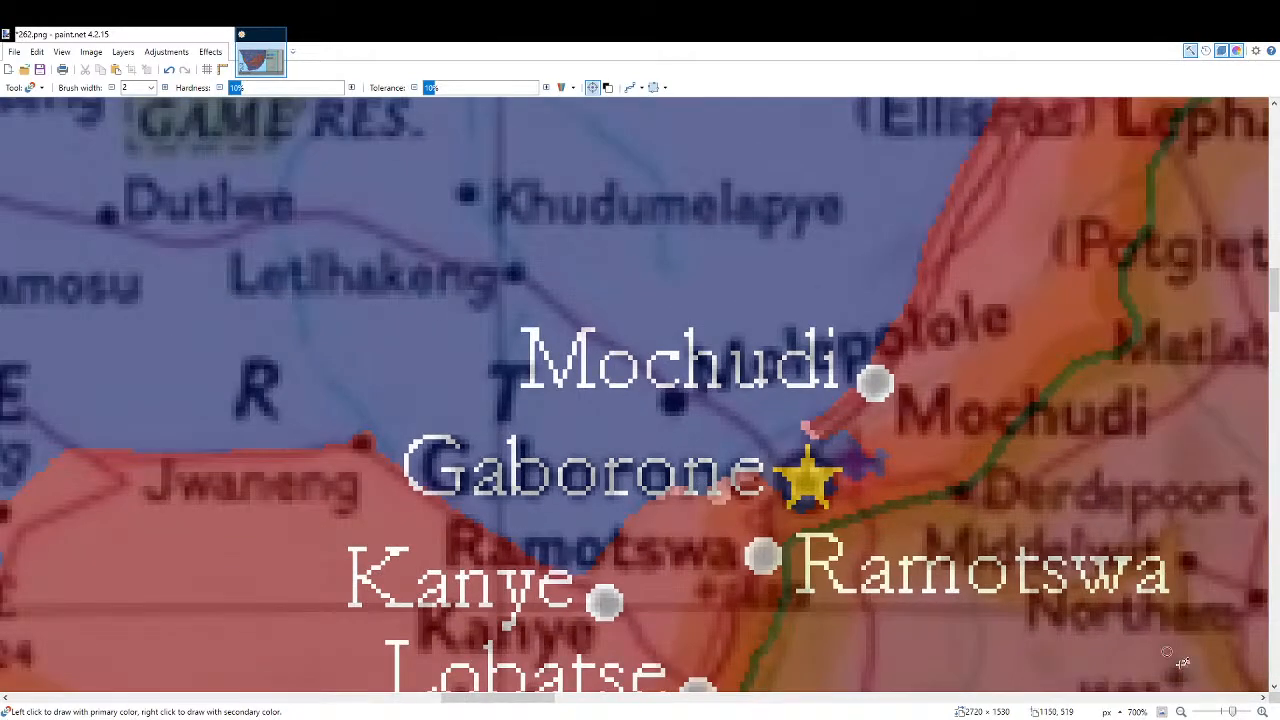
click(1162, 712)
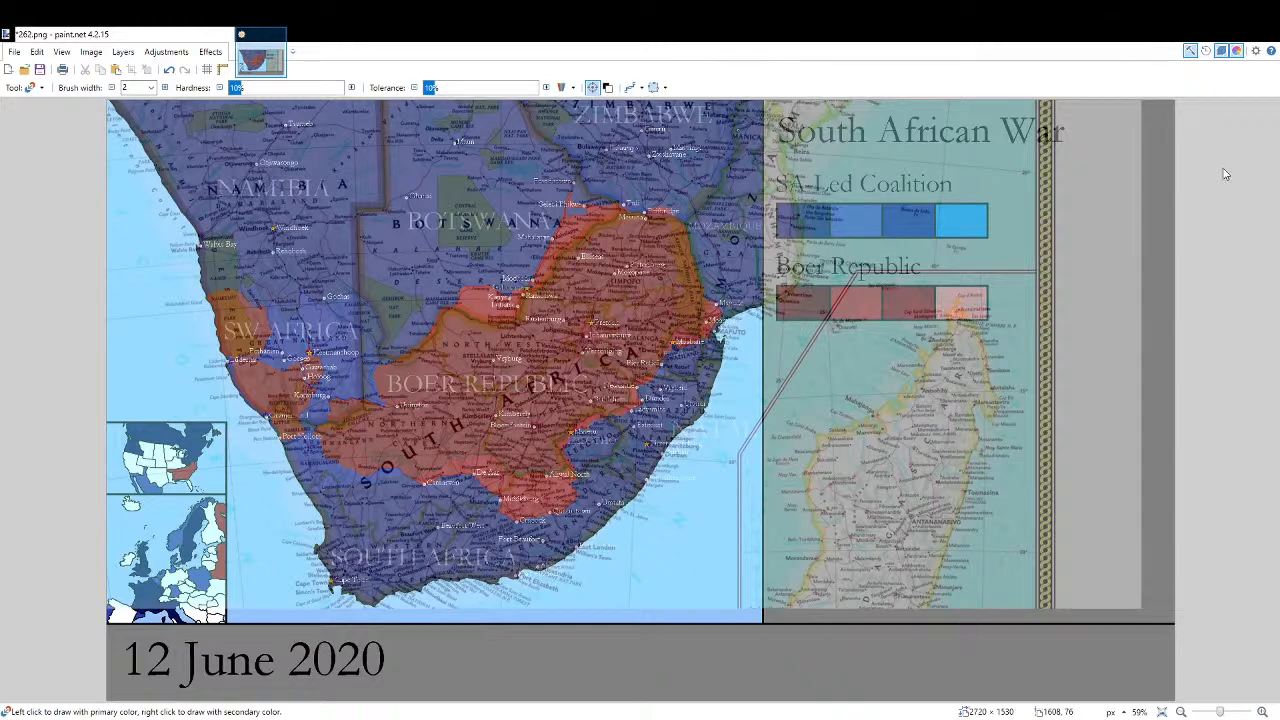
Hide the reference map showing through the frame and examine the state borders in the North America inset.
click(1265, 137)
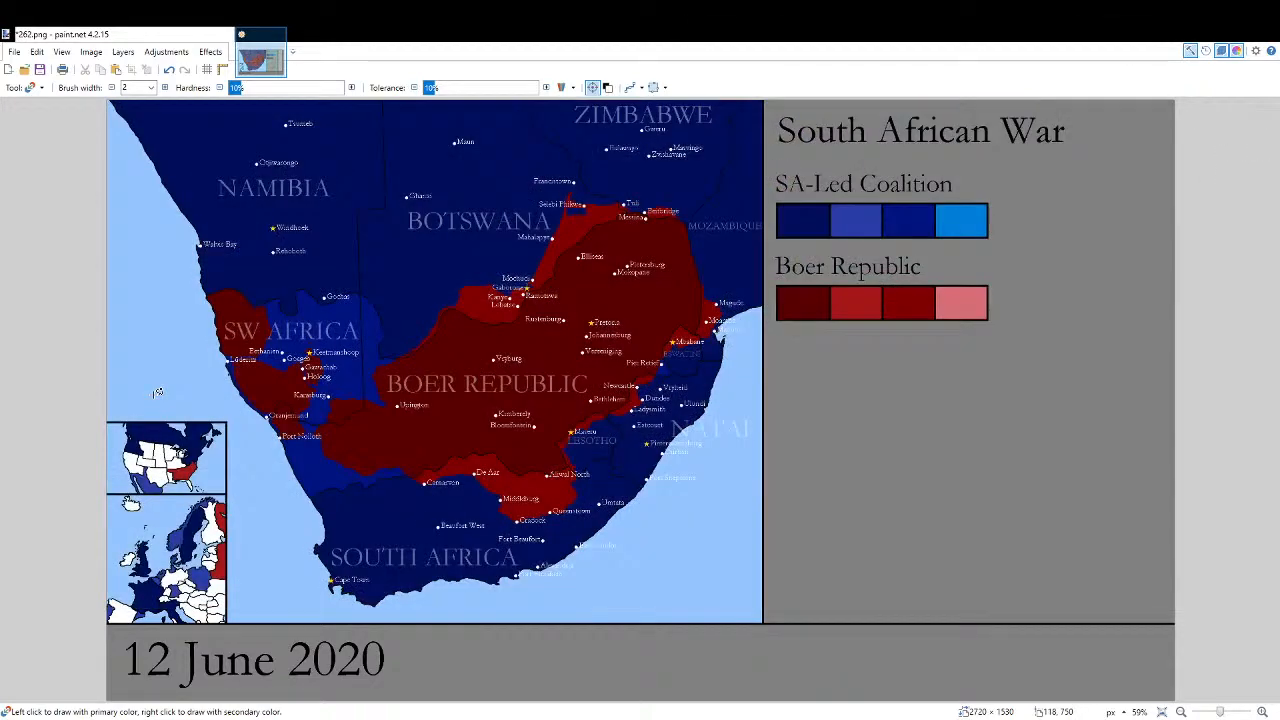
scroll(143, 433, up, 5)
drag(160, 529, 629, 357)
scroll(629, 357, up, 3)
scroll(633, 355, up, 4)
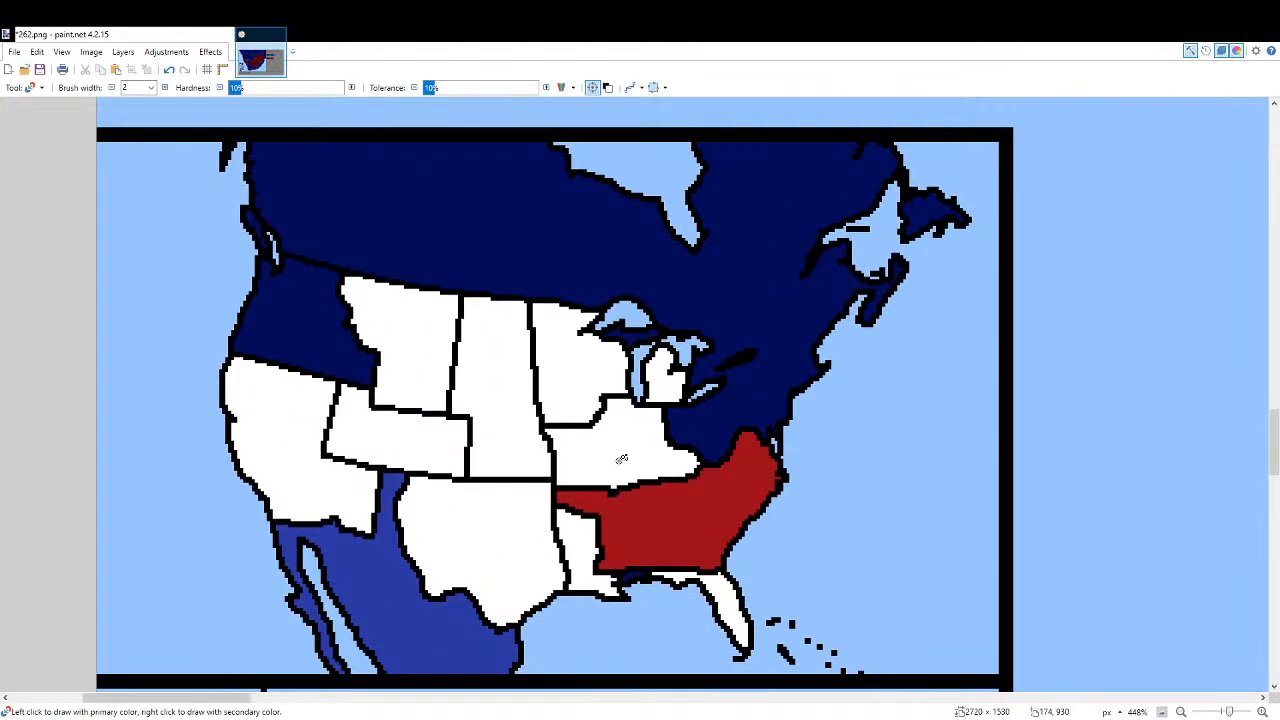
drag(502, 331, 605, 280)
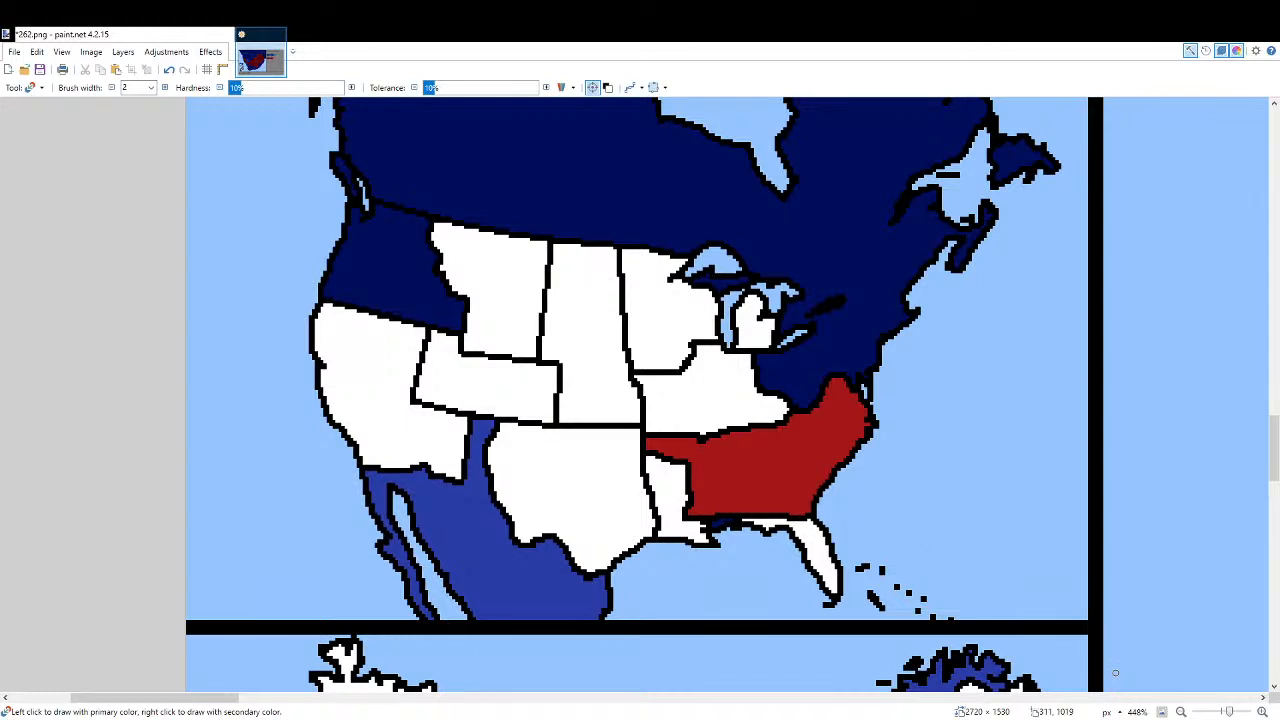
click(1162, 712)
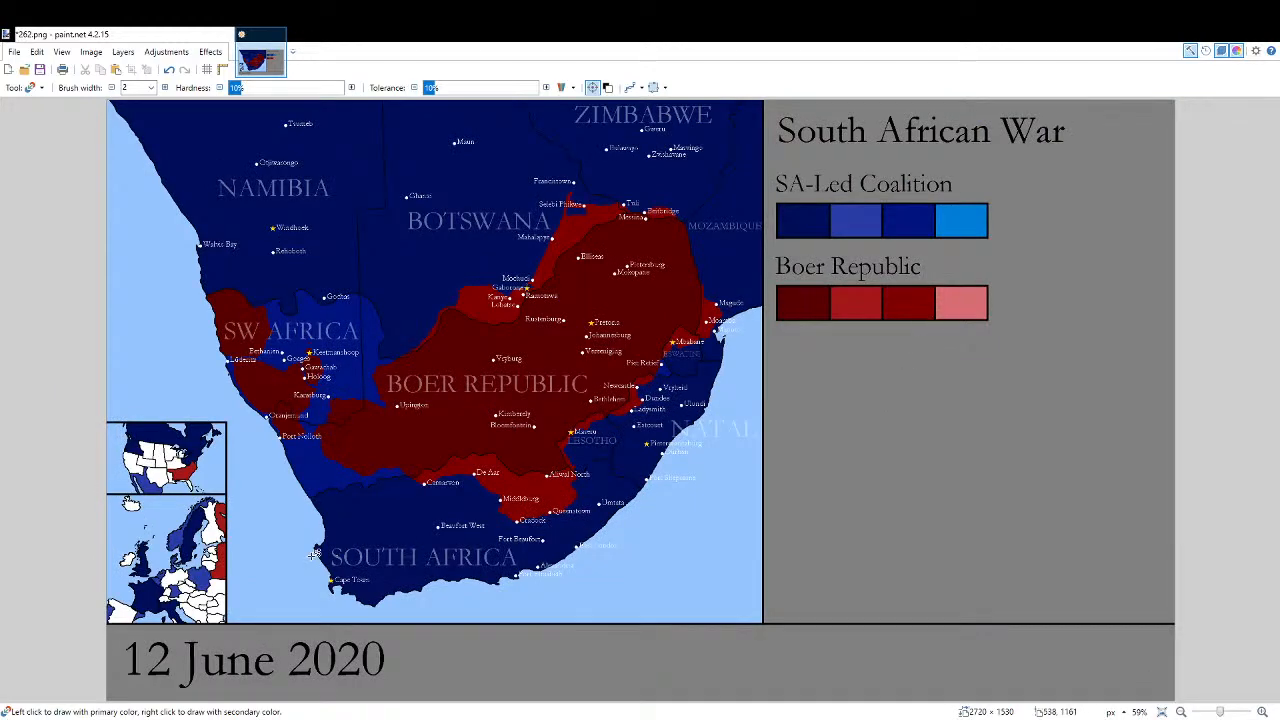
ctrl+scroll(258, 460, up, 3)
ctrl+scroll(261, 455, up, 3)
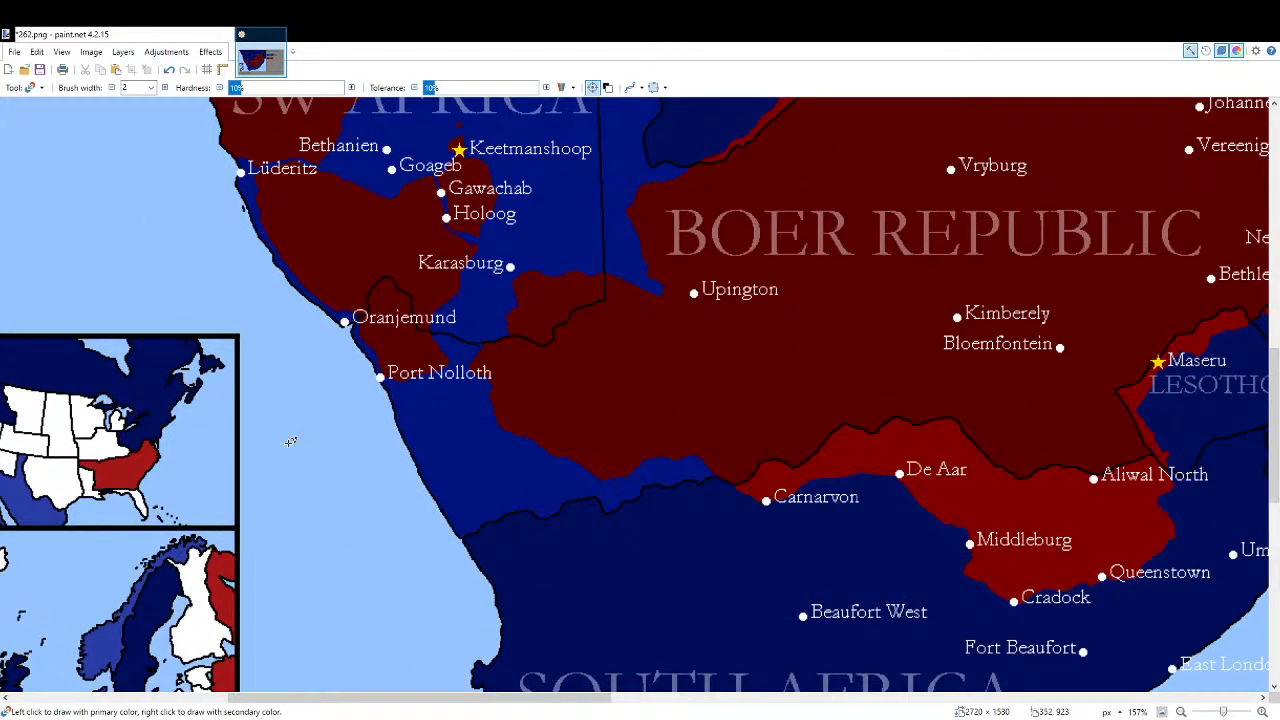
scroll(286, 443, left, 3)
drag(503, 408, 571, 461)
drag(722, 485, 648, 403)
ctrl+scroll(480, 382, up, 4)
ctrl+scroll(480, 382, up, 2)
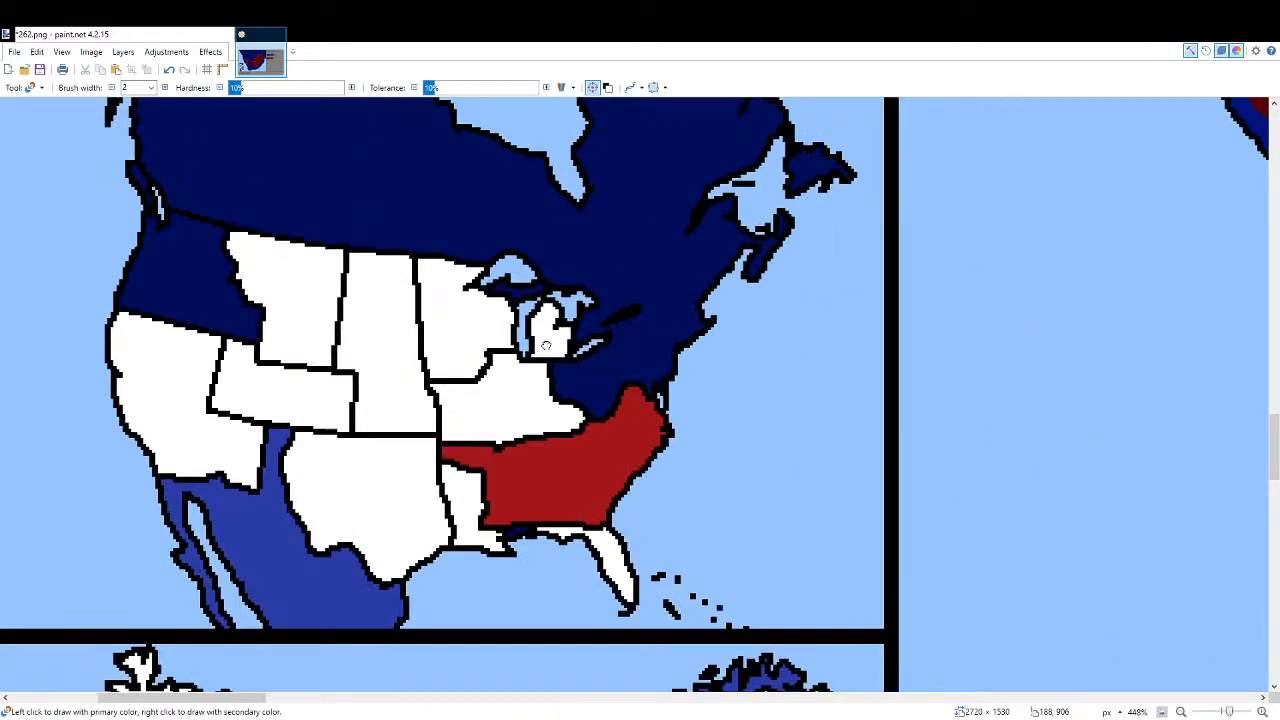
click(1162, 712)
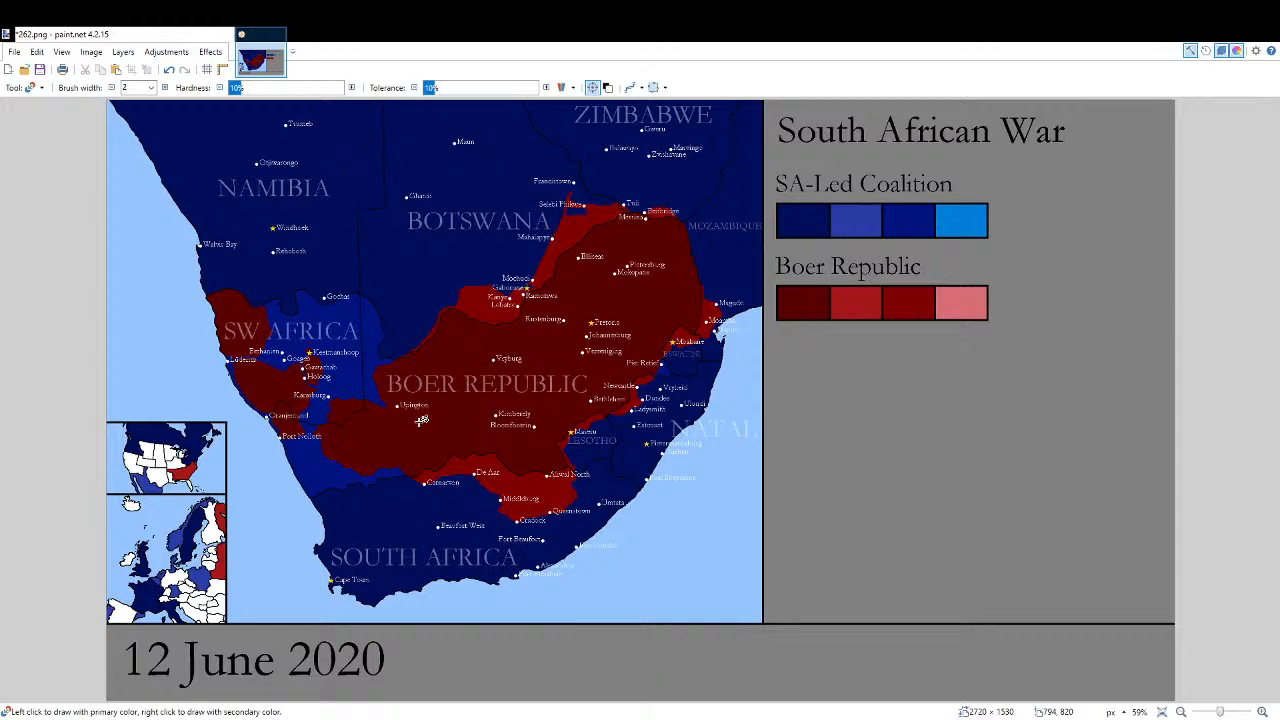
ctrl+scroll(145, 475, up, 4)
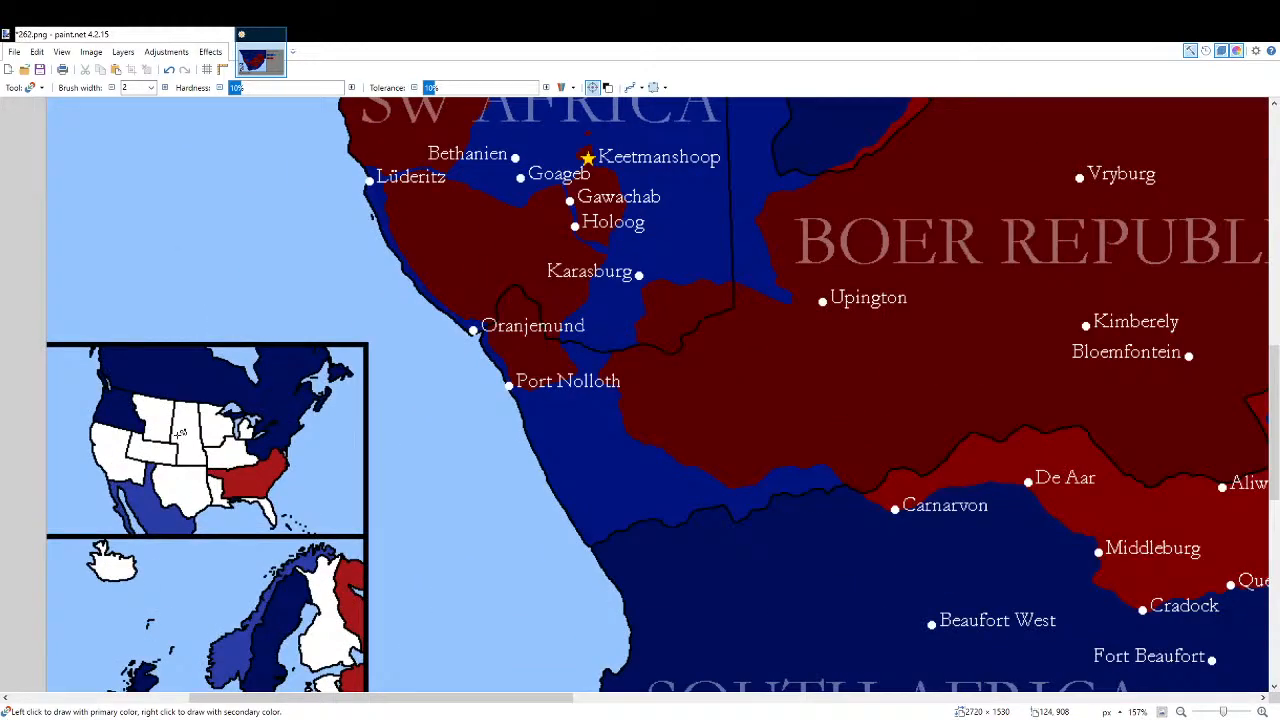
ctrl+scroll(180, 432, up, 5)
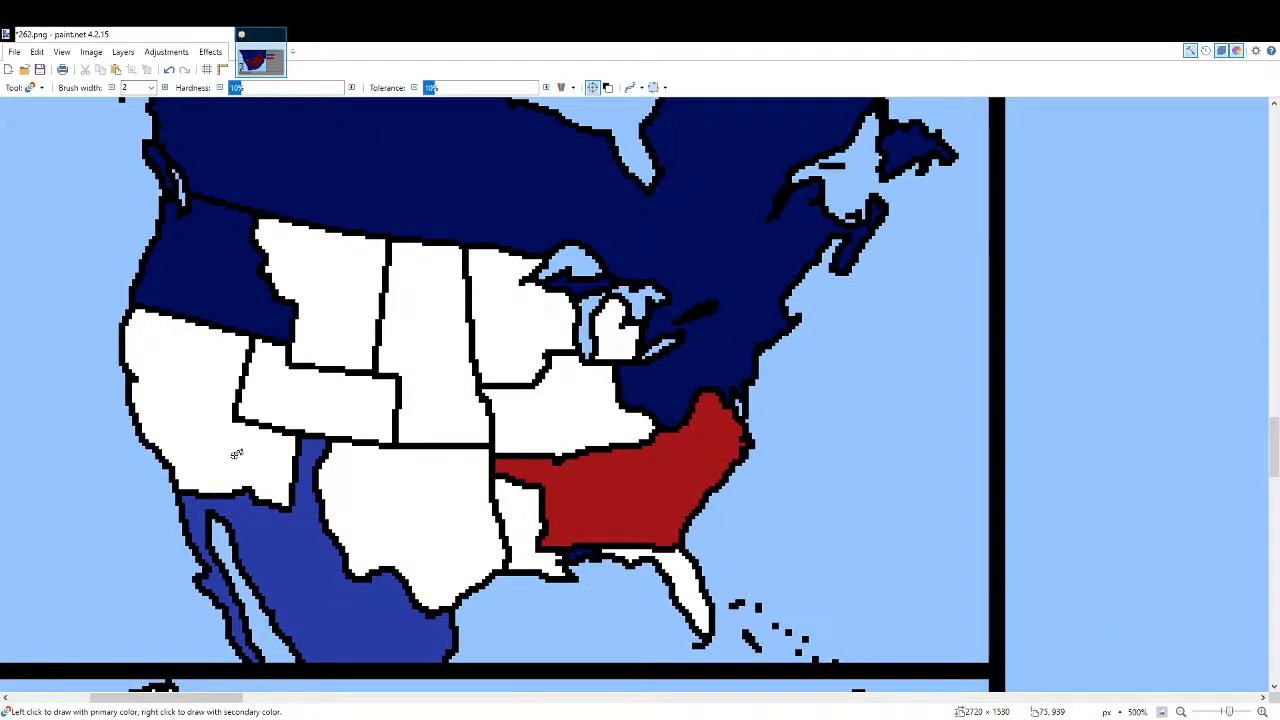
Save the 12 June frame as 263.png and review the North America inset.
click(1162, 711)
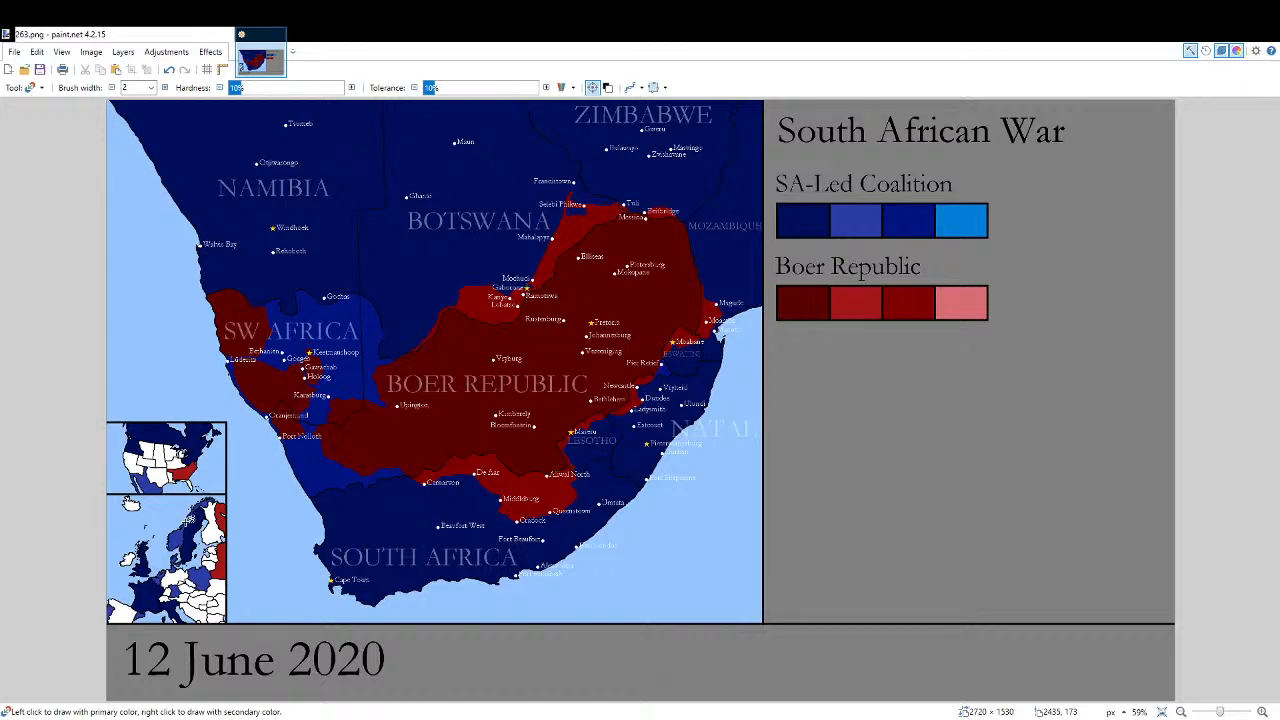
scroll(185, 480, up, 5)
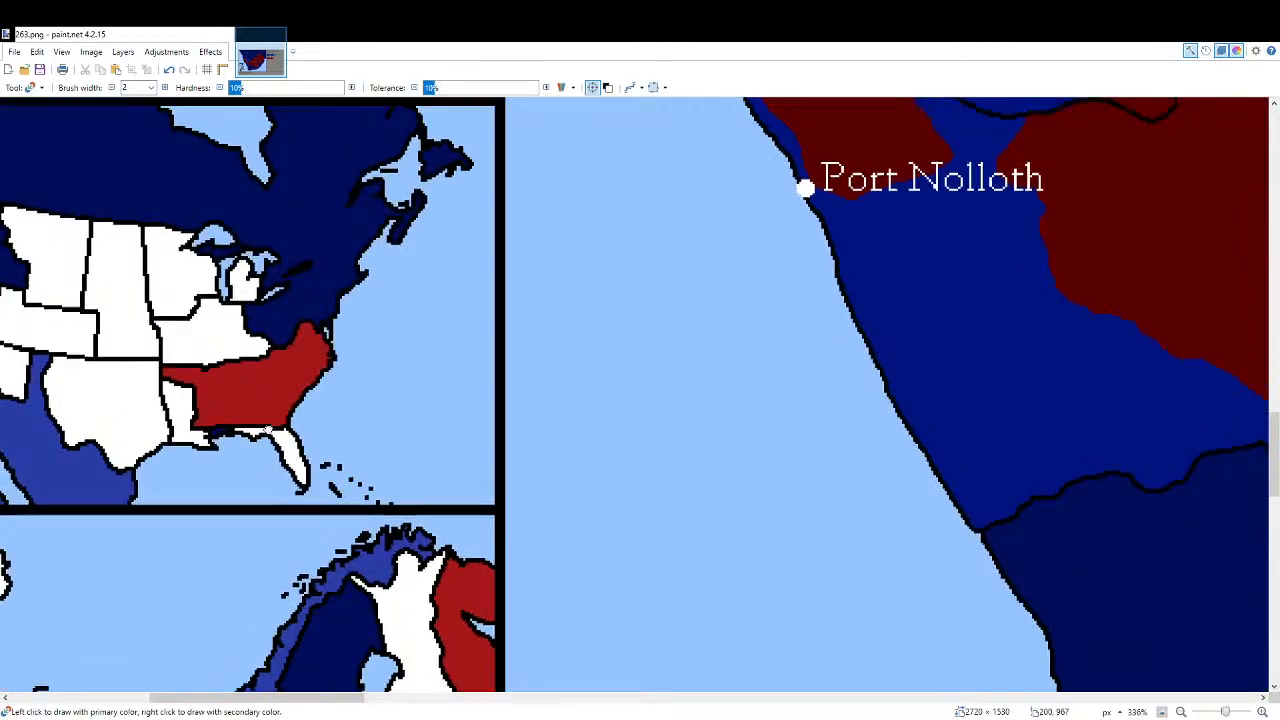
drag(266, 410, 475, 429)
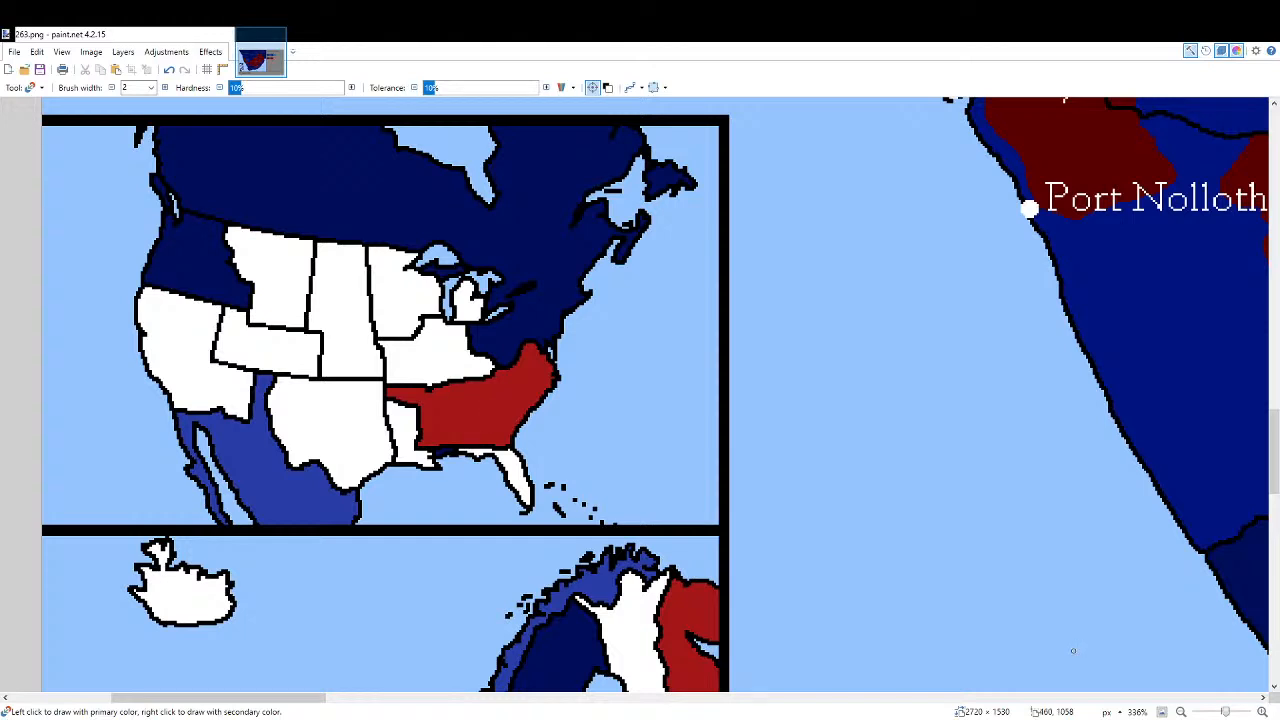
click(1162, 711)
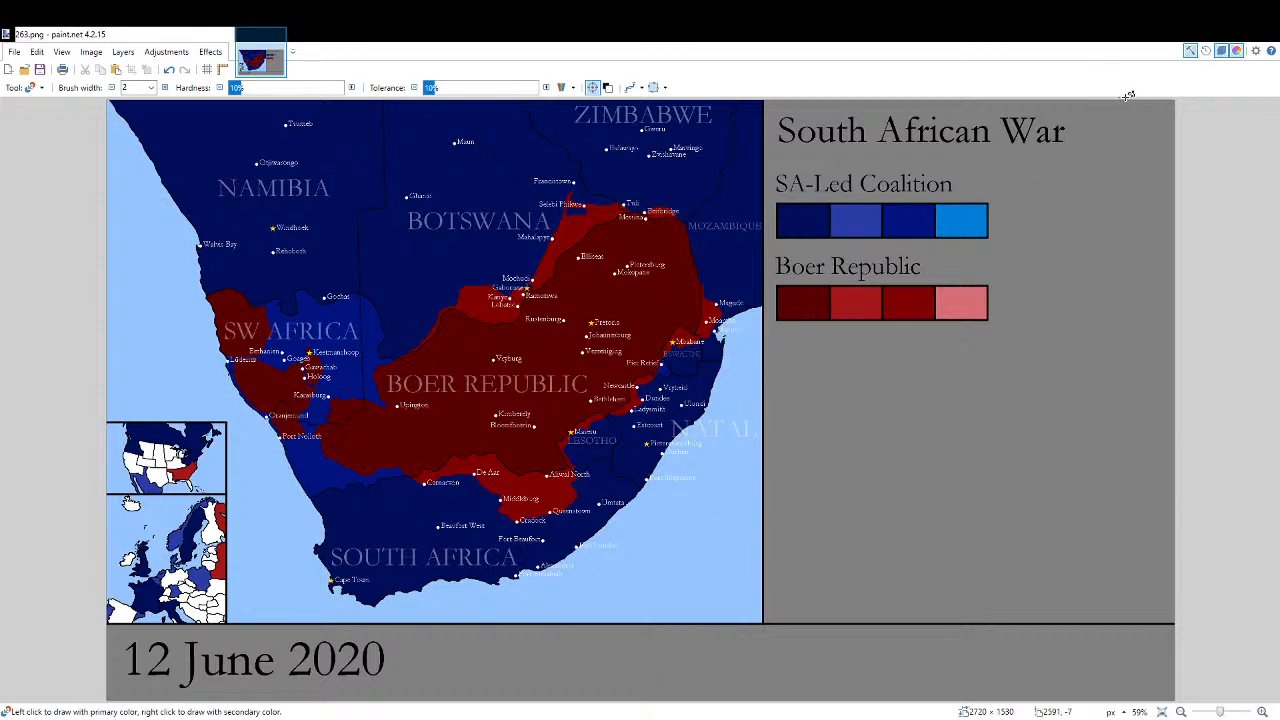
Erase the digit 2 from the day of the date by filling it with the grey background.
click(1167, 183)
key(f)
scroll(100, 580, up, 3)
drag(69, 574, 594, 491)
scroll(717, 489, up, 6)
click(671, 458)
Add a Garamond size 100 digit 3 beside the 1 so the date reads 13 June 2020.
key(t)
click(624, 432)
text(13)
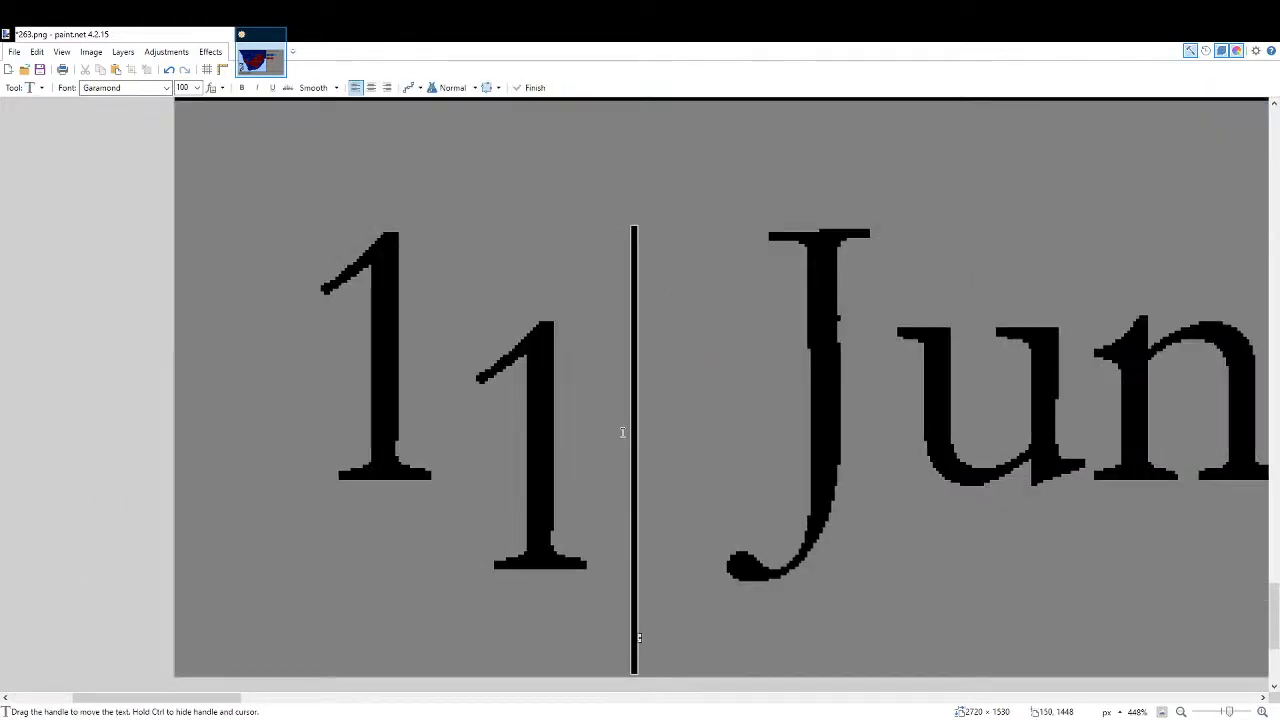
scroll(411, 403, up, 4)
drag(411, 403, 516, 363)
key(BackSpace)
key(BackSpace)
text(3)
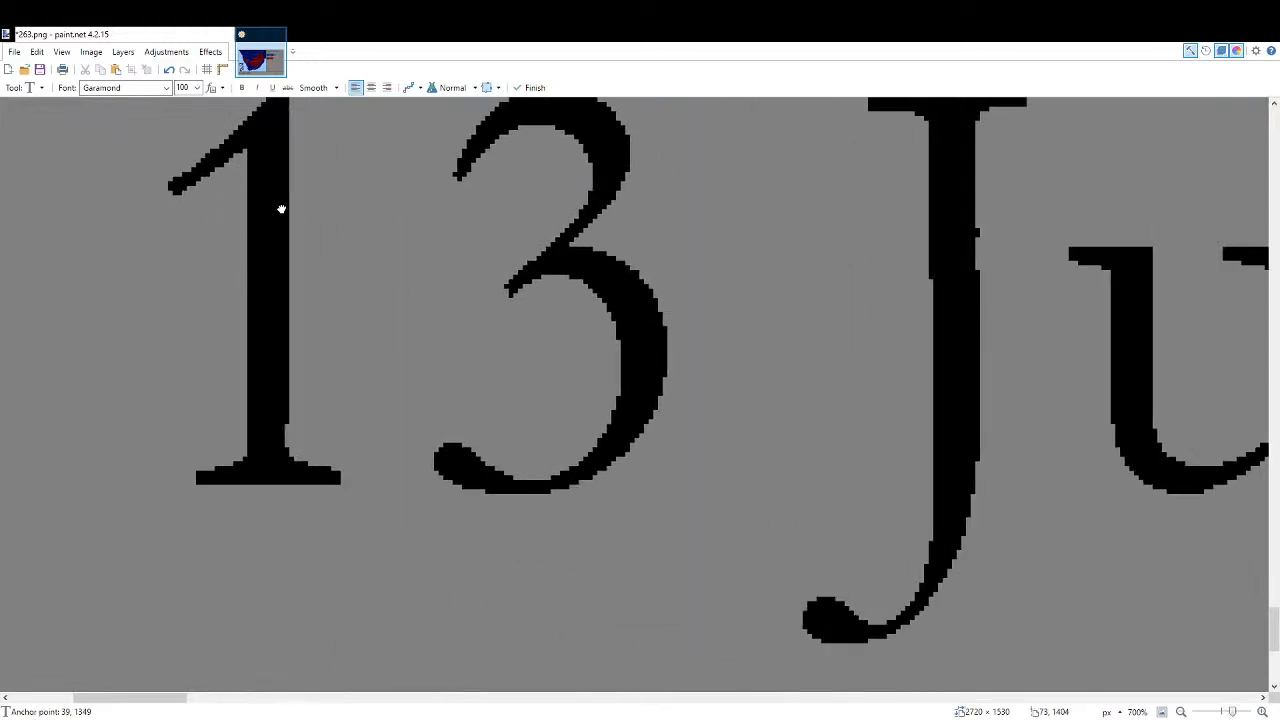
click(1157, 703)
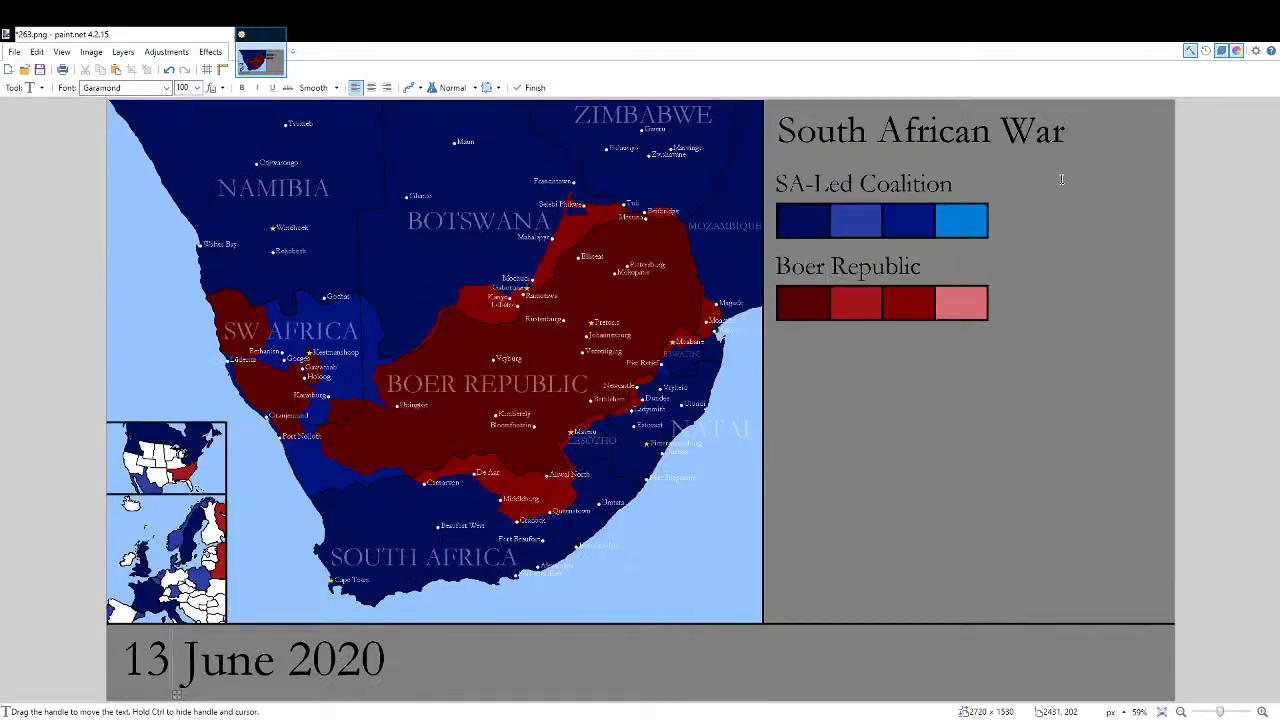
Fill the previous day's light pink gains around the Gaborone label and southwest of Mochudi with red.
key(f)
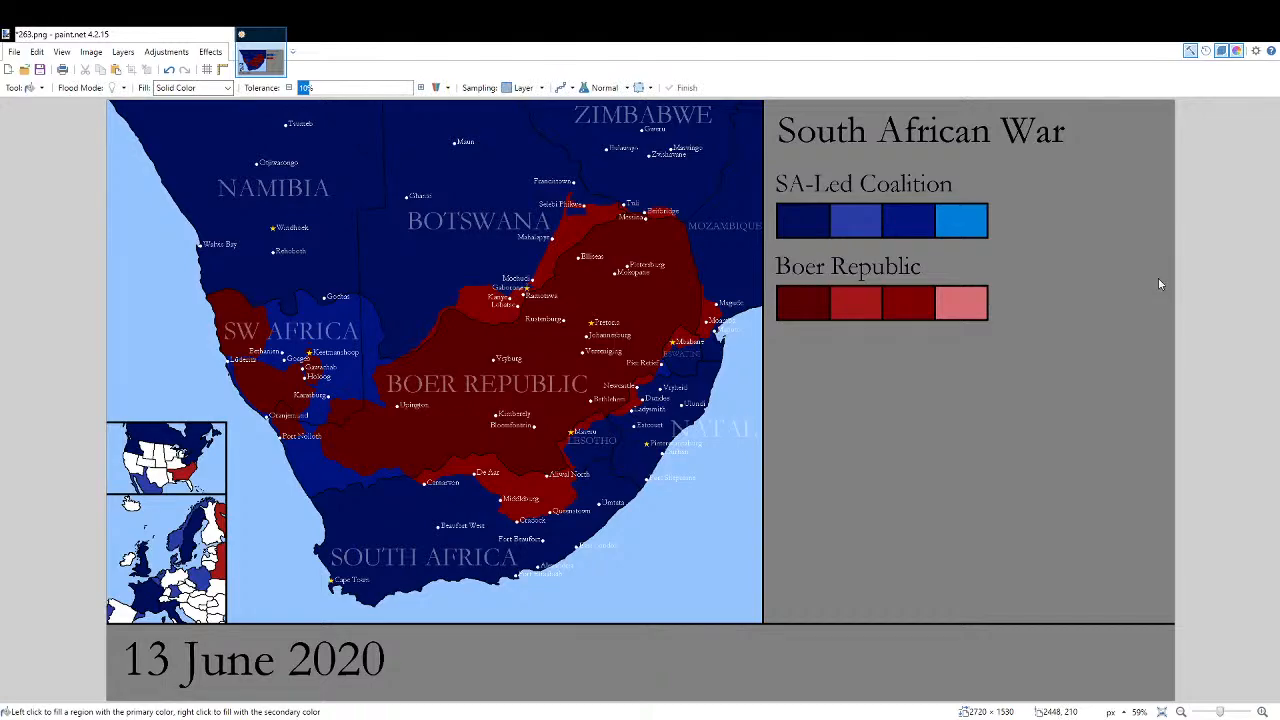
ctrl+scroll(515, 280, up, 9)
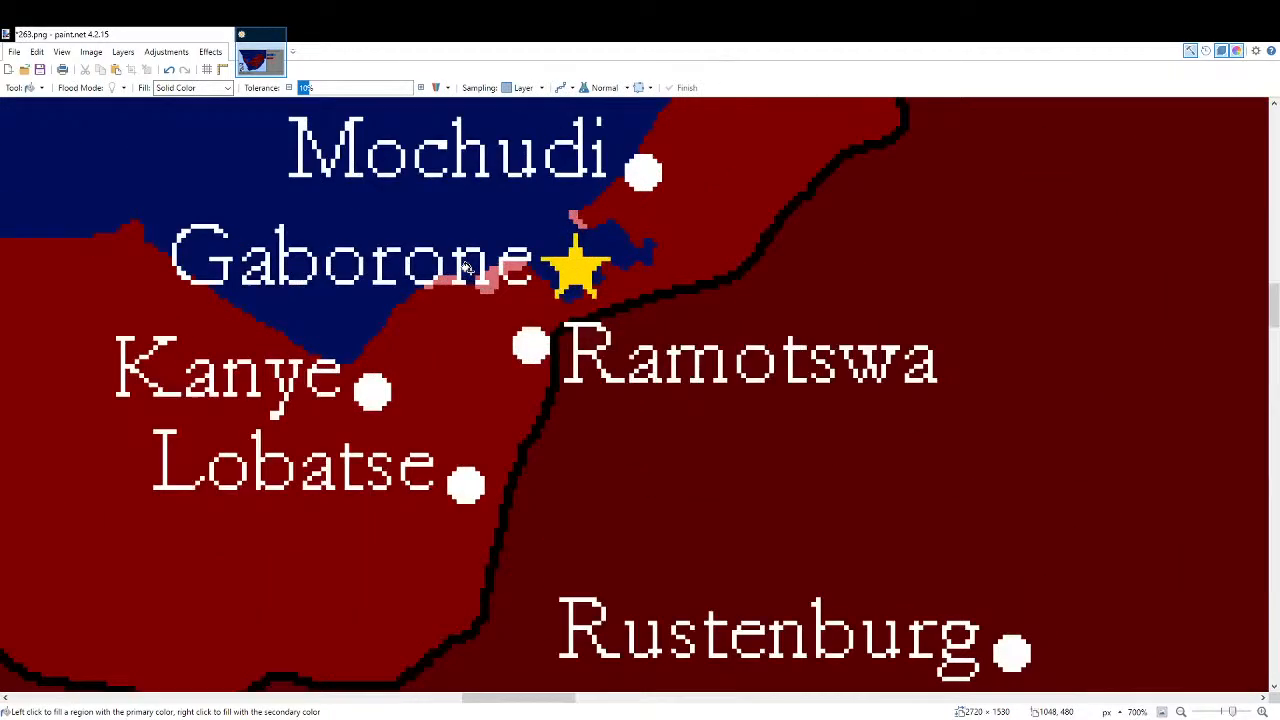
scroll(465, 268, up, 2)
click(528, 265)
click(633, 188)
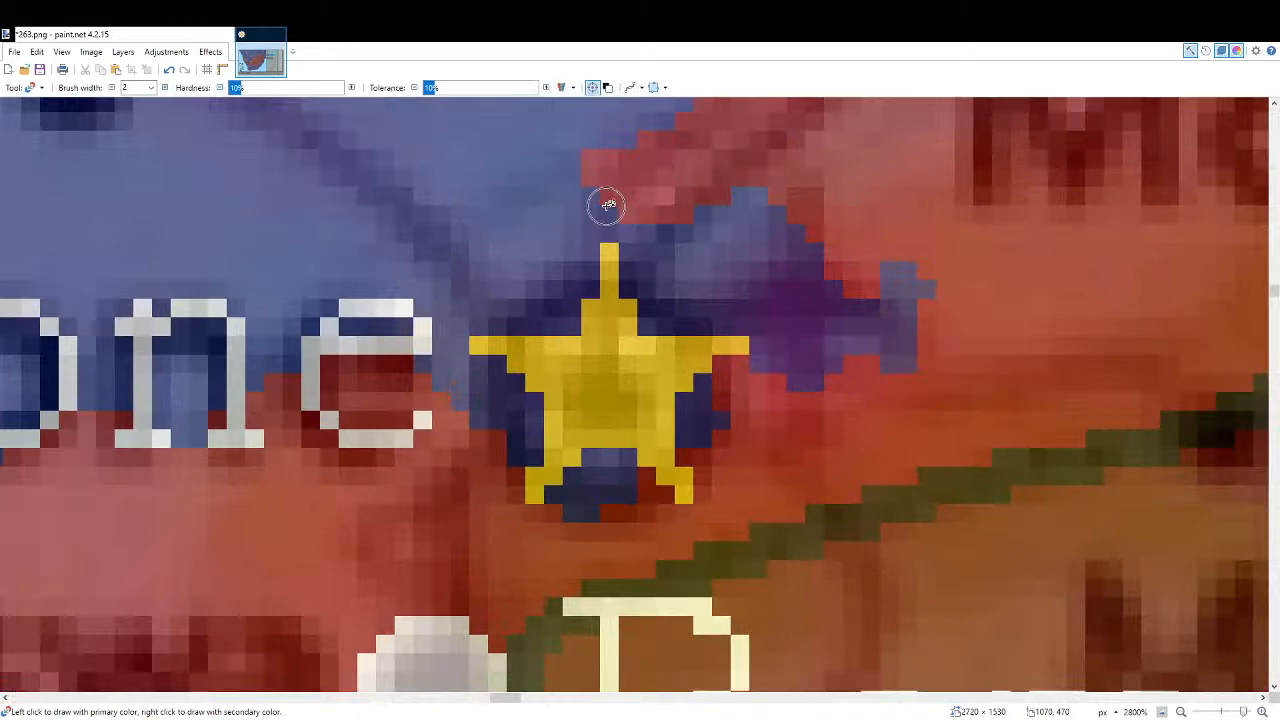
Paint small light blue losses on the tip of the red strip above the Gaborone star and a light pink gain beneath it.
drag(608, 205, 578, 183)
mouse_move(593, 180)
mouse_down()
mouse_move(736, 250)
mouse_move(946, 248)
mouse_move(713, 233)
mouse_up()
key(ctrl+z)
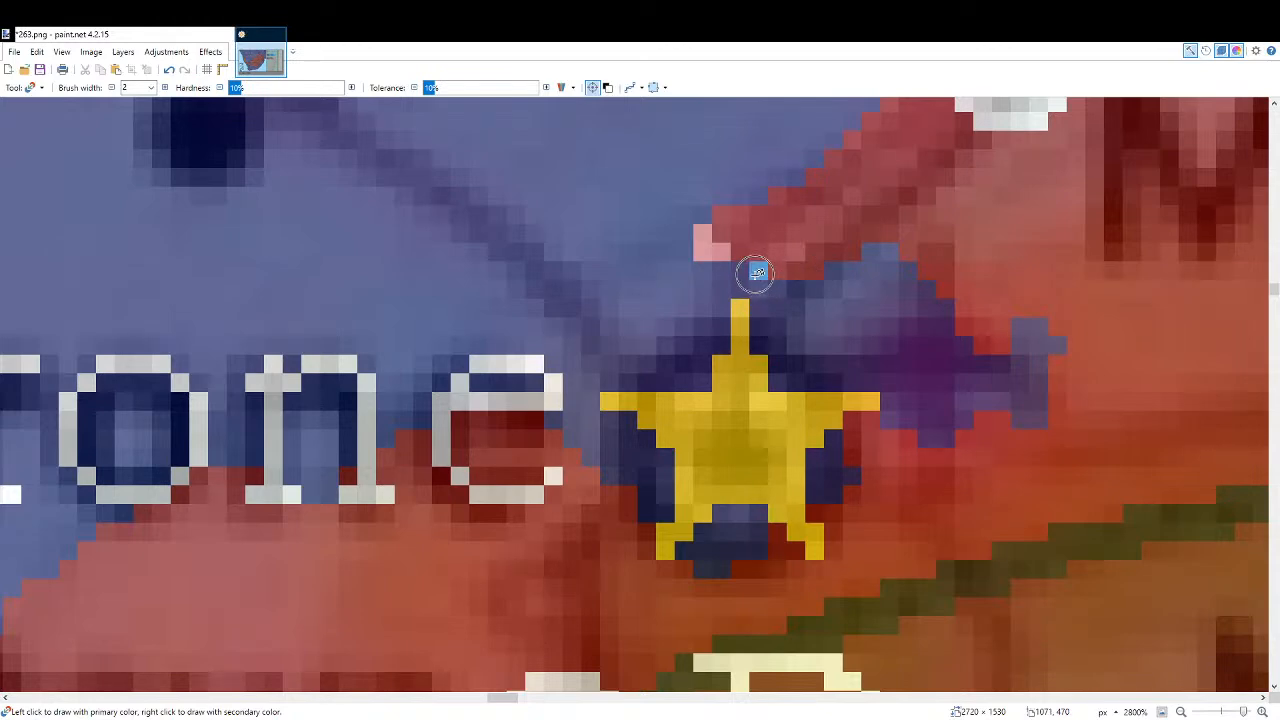
click(711, 232)
click(723, 223)
key(ctrl+z)
click(722, 224)
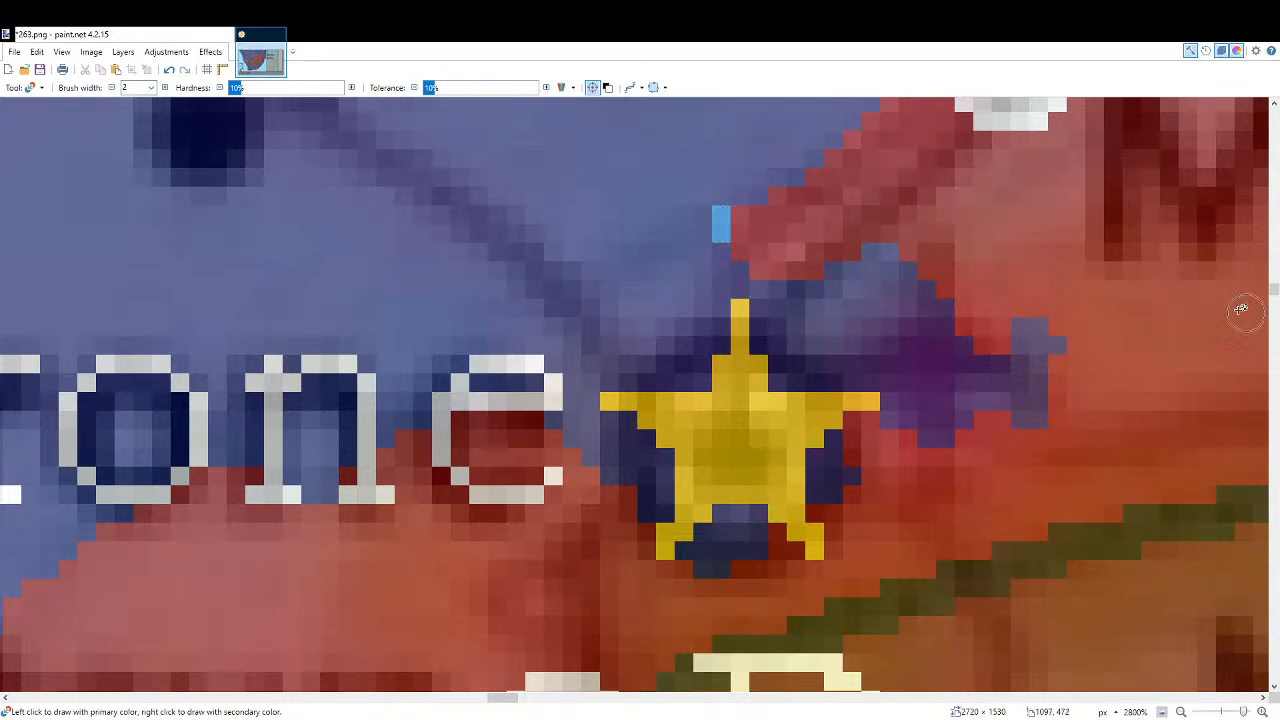
click(742, 264)
click(818, 271)
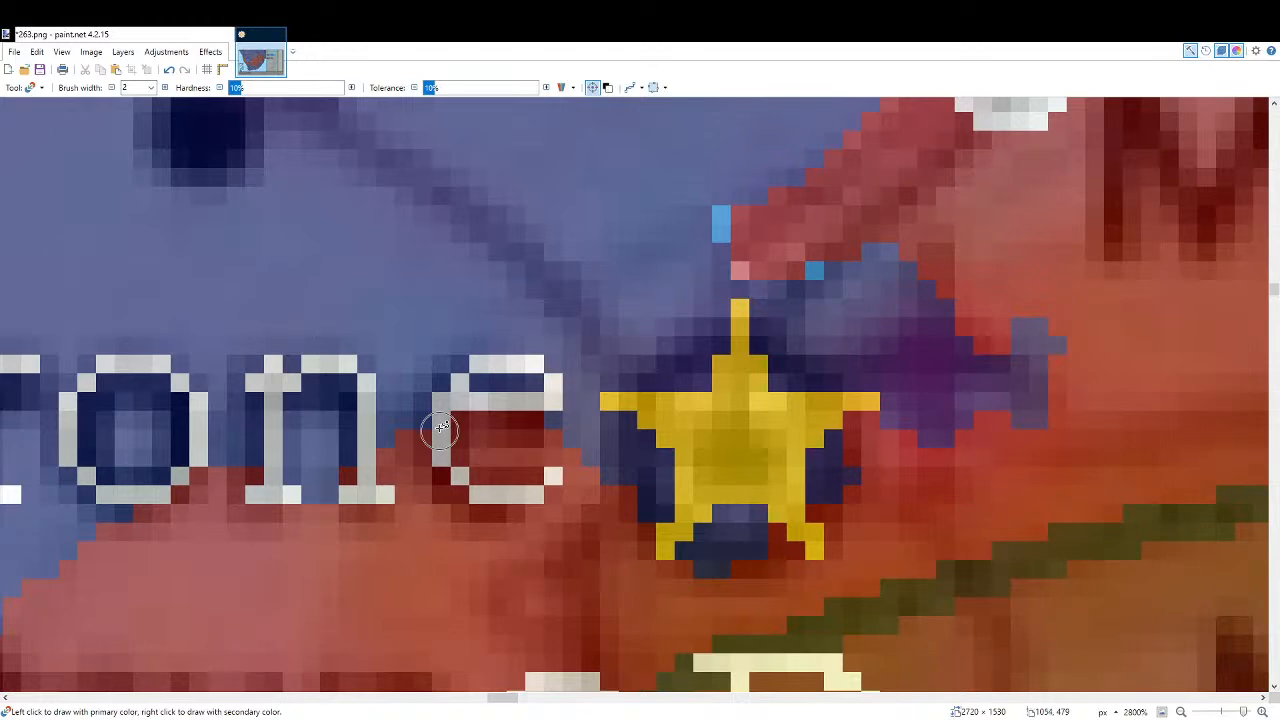
Paint light pink gains along the front line through the "n" and "e" of the Gaborone label.
mouse_move(420, 395)
mouse_down()
mouse_move(469, 386)
mouse_move(518, 400)
mouse_up()
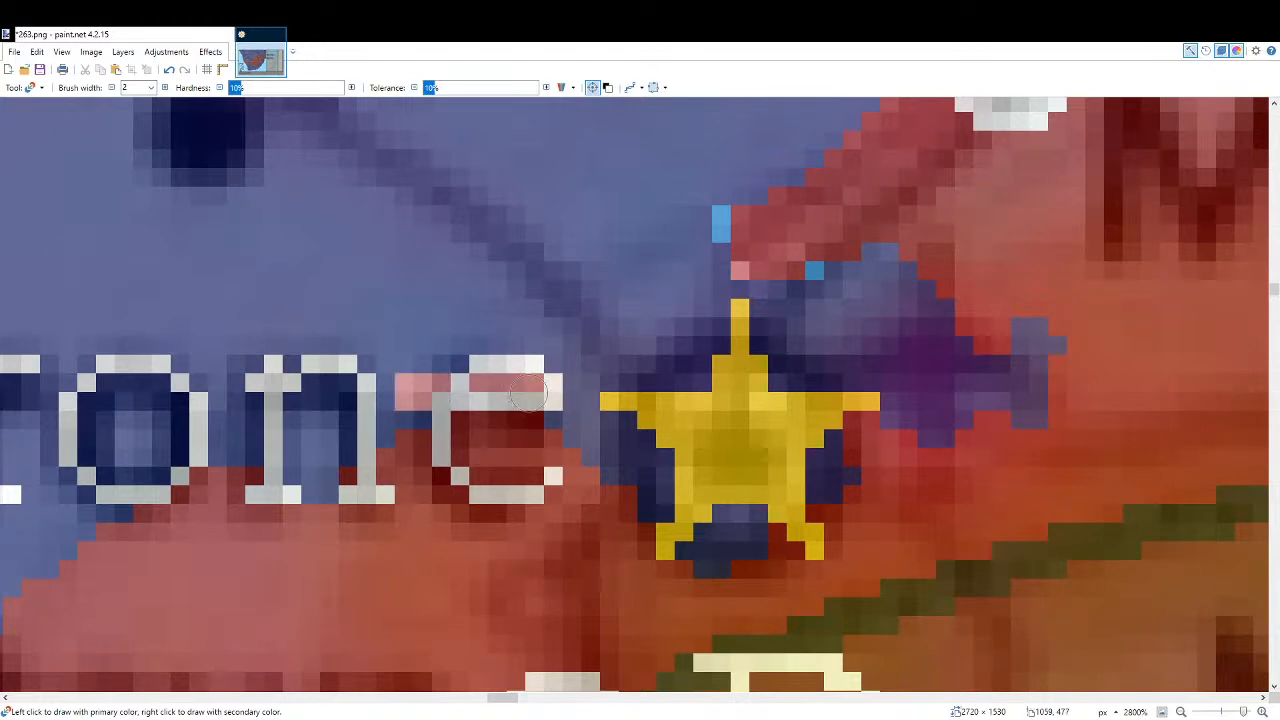
drag(344, 446, 297, 491)
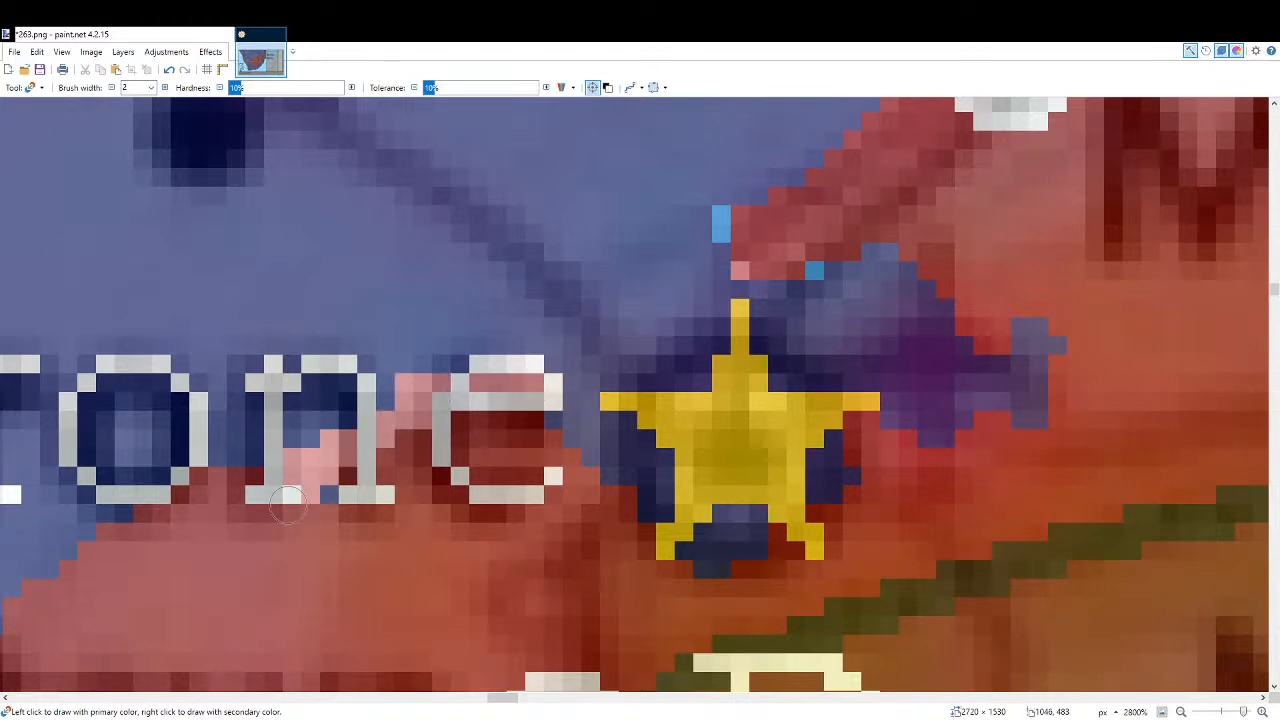
scroll(450, 451, down, 3)
scroll(360, 190, down, 2)
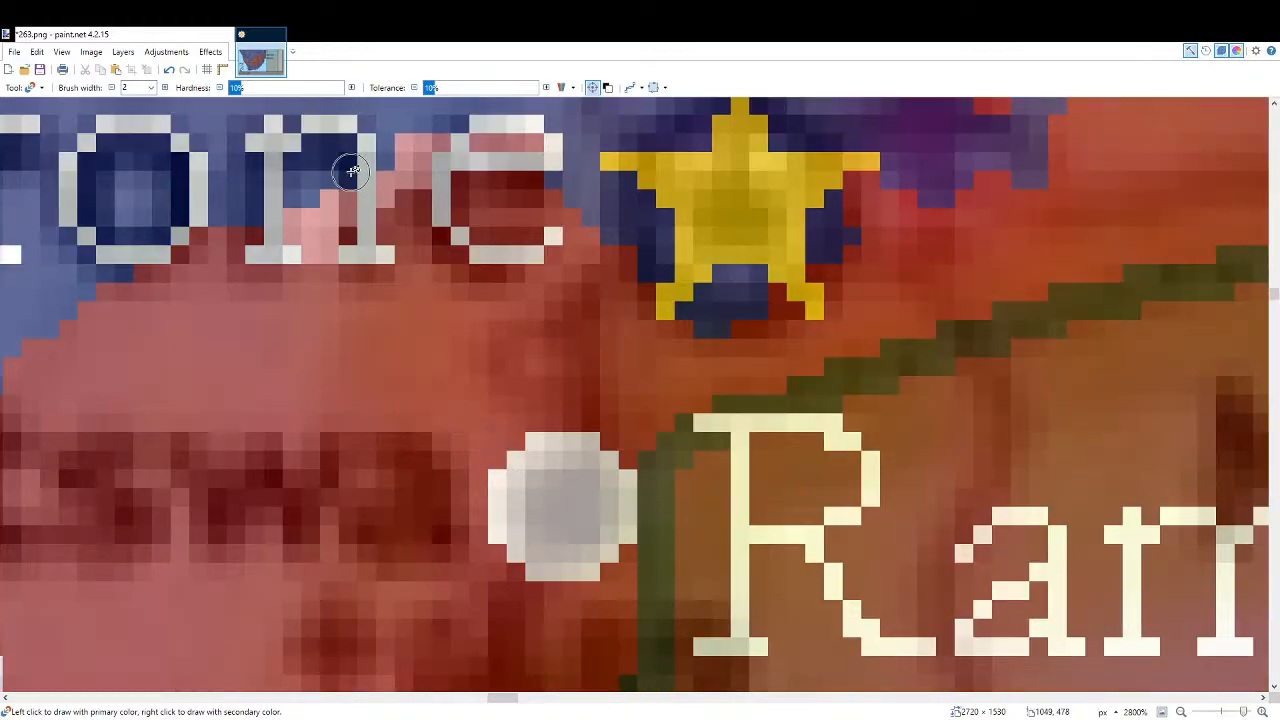
scroll(531, 372, down, 2)
Hide the reference map and save the 13 June frame as 264.png.
scroll(531, 372, down, 8)
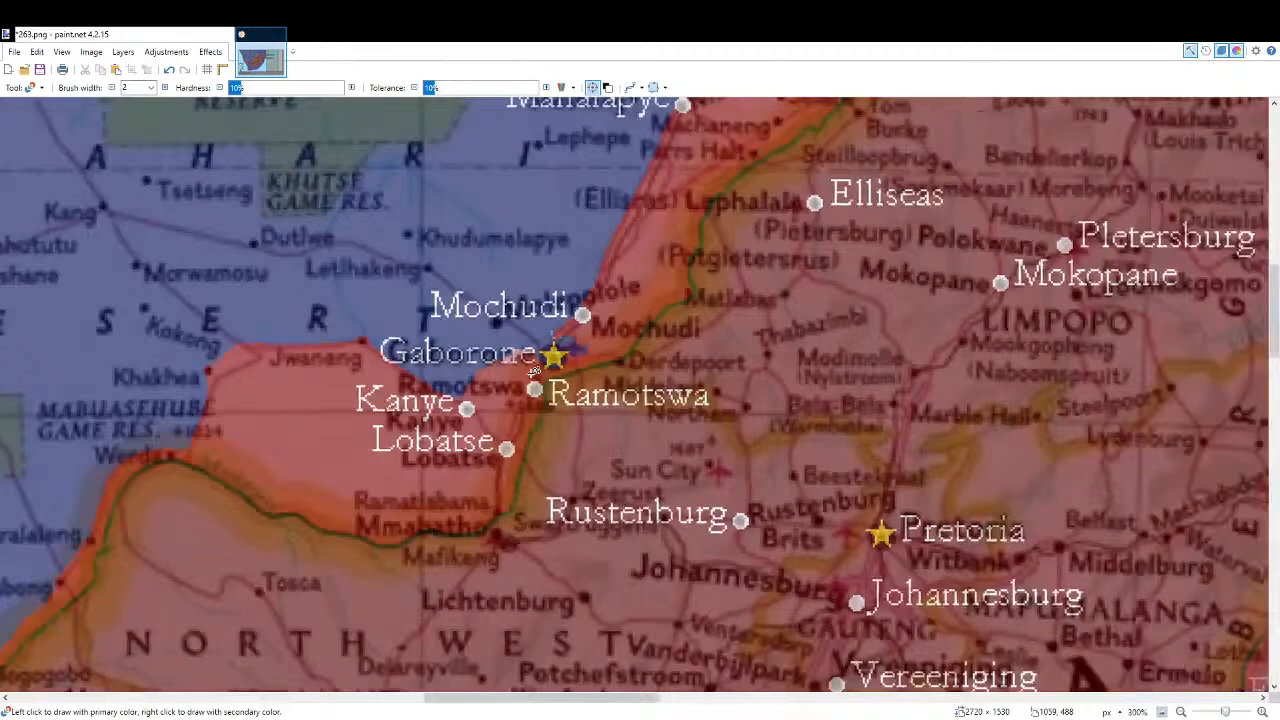
scroll(531, 372, down, 1)
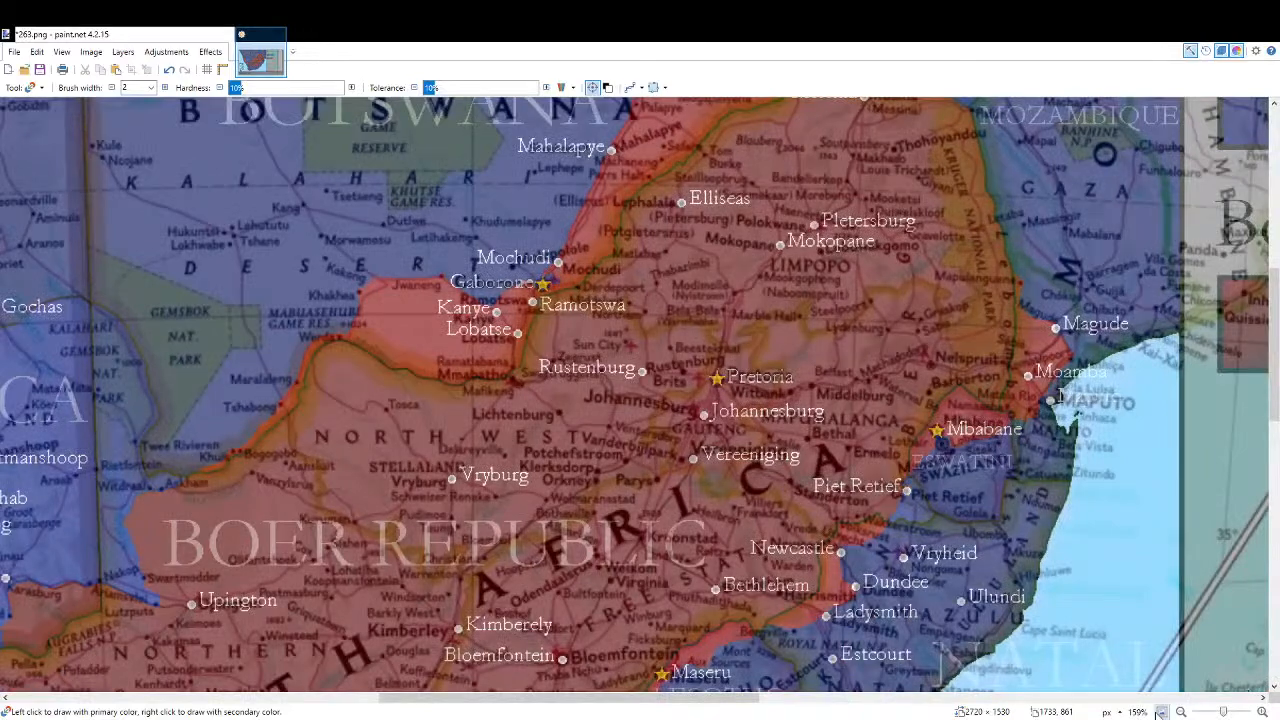
click(1180, 712)
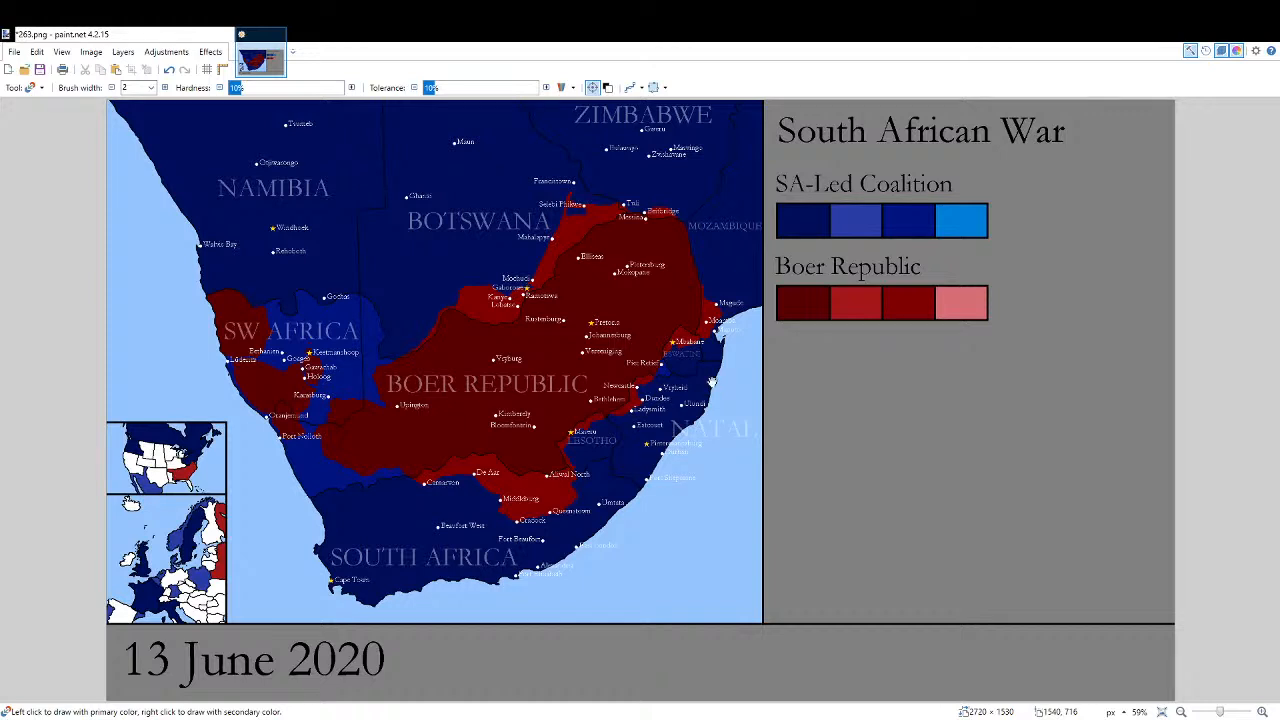
key(ctrl+s)
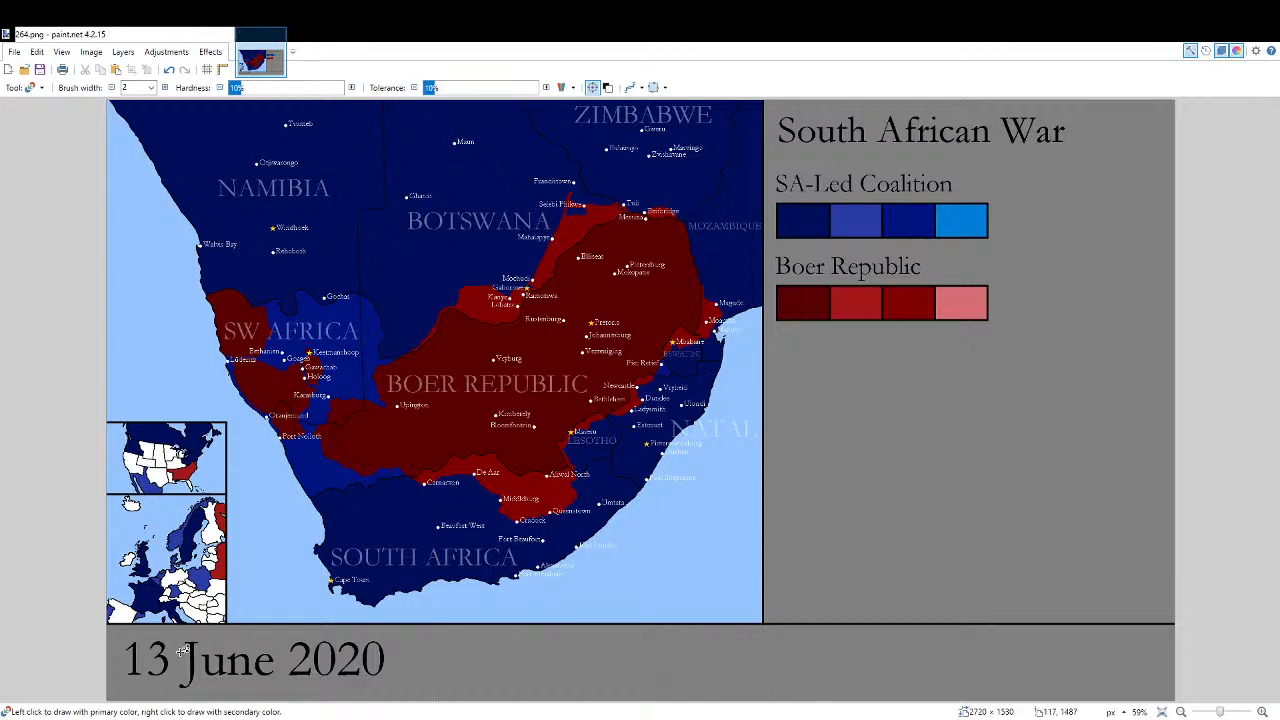
Open the earlier frame 48.png and examine its front line from Carnarvon and East London through Umtata to Natal.
scroll(557, 480, up, 2)
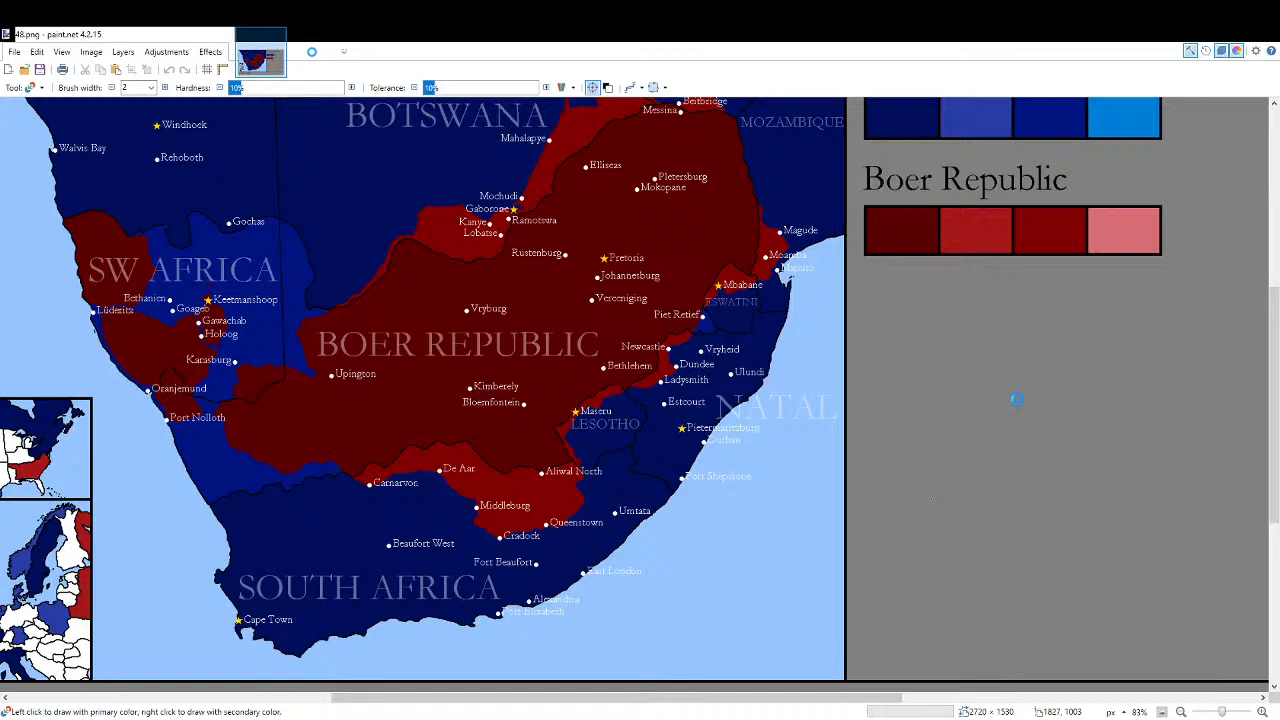
scroll(585, 505, up, 5)
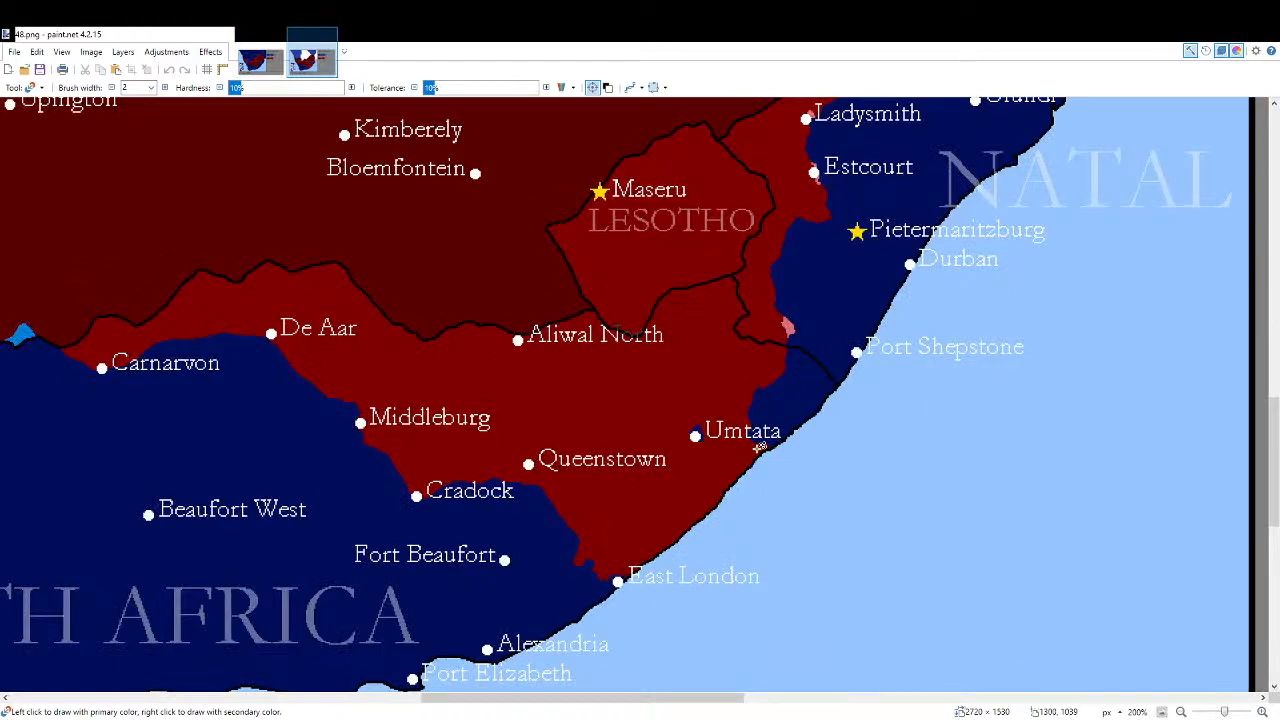
scroll(760, 448, down, 4)
drag(533, 283, 678, 417)
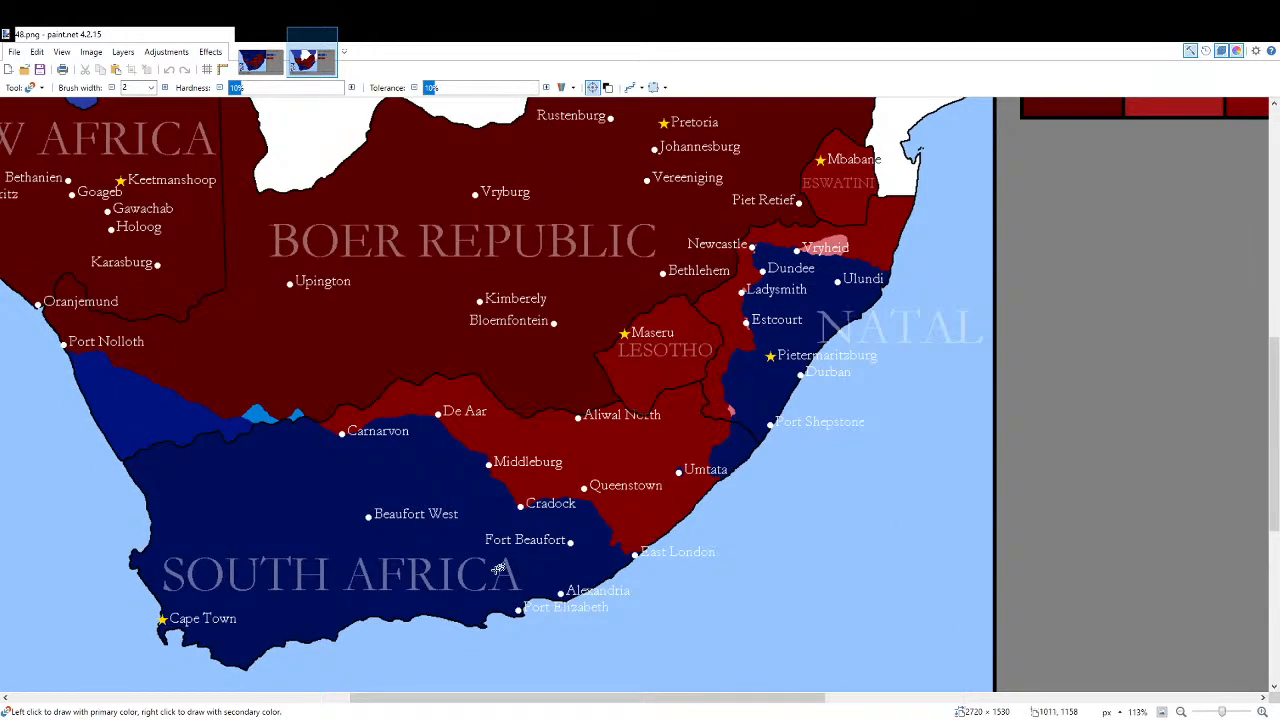
scroll(818, 340, up, 2)
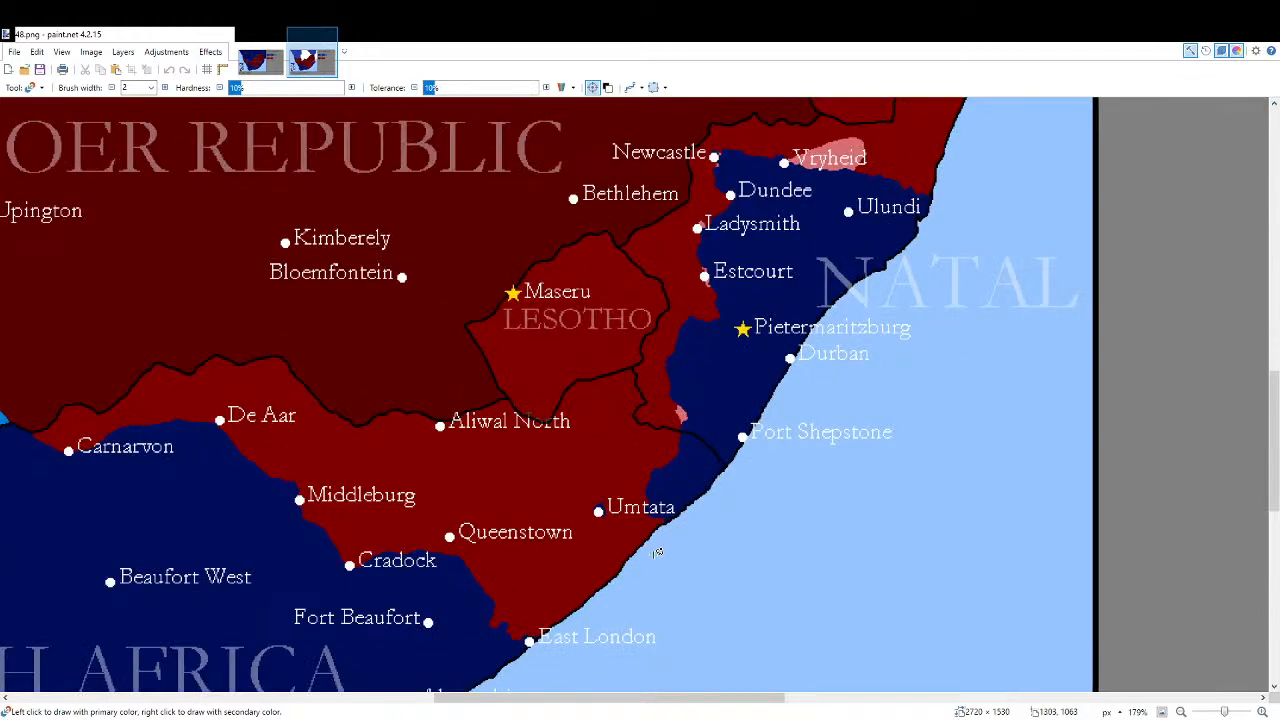
scroll(665, 538, up, 3)
drag(669, 571, 566, 636)
drag(488, 534, 664, 424)
drag(882, 361, 777, 463)
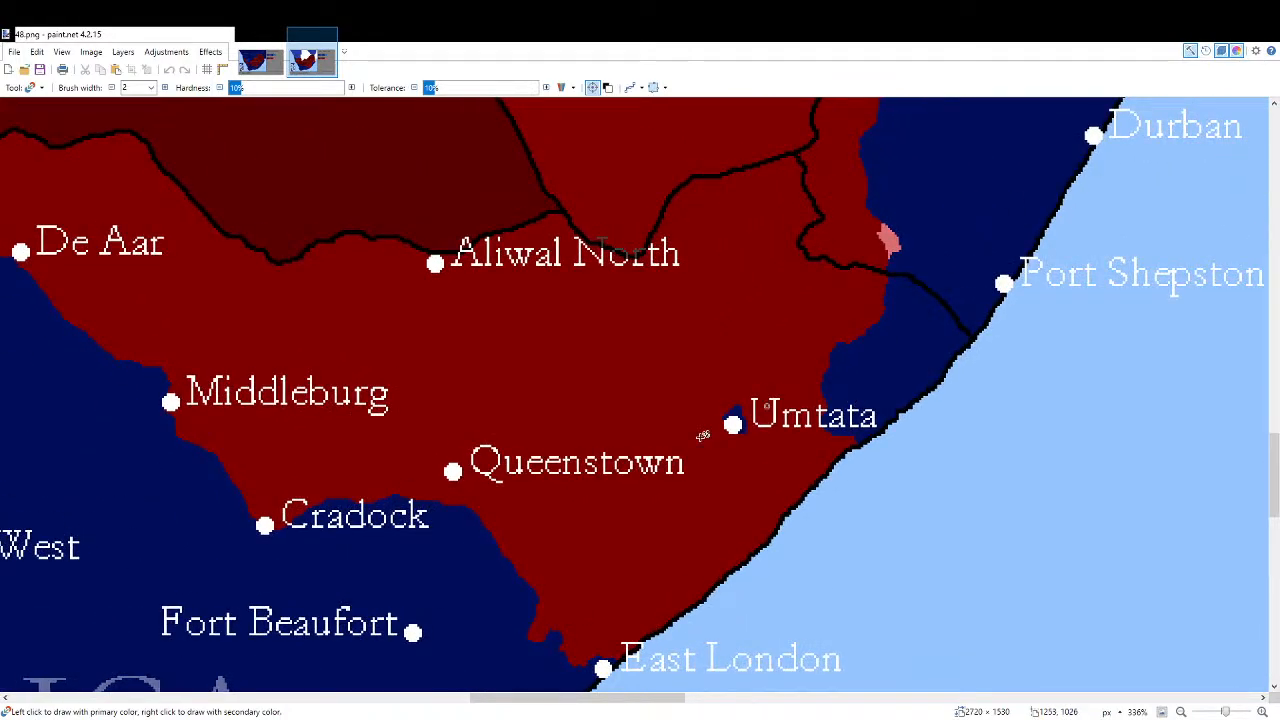
scroll(764, 520, down, 2)
drag(868, 426, 797, 514)
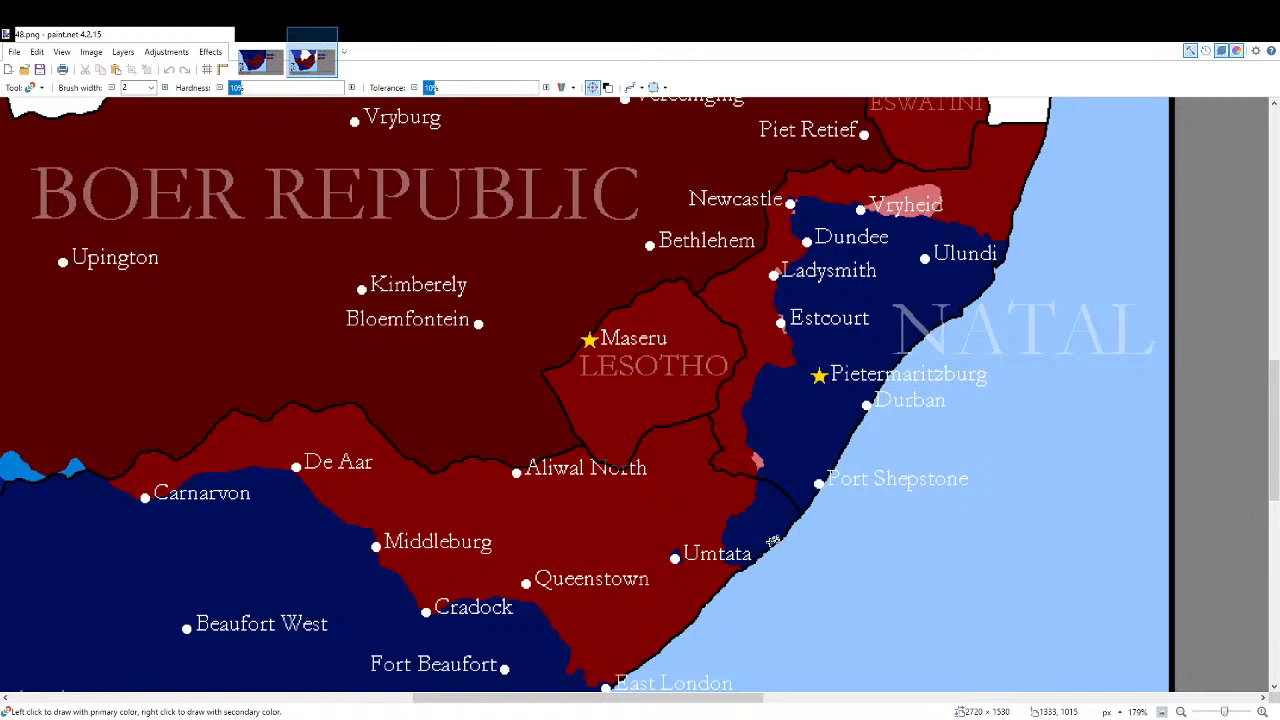
Compare the front line from Carnarvon through Umtata to Natal in 48.png with the one in 264.png.
scroll(773, 541, up, 3)
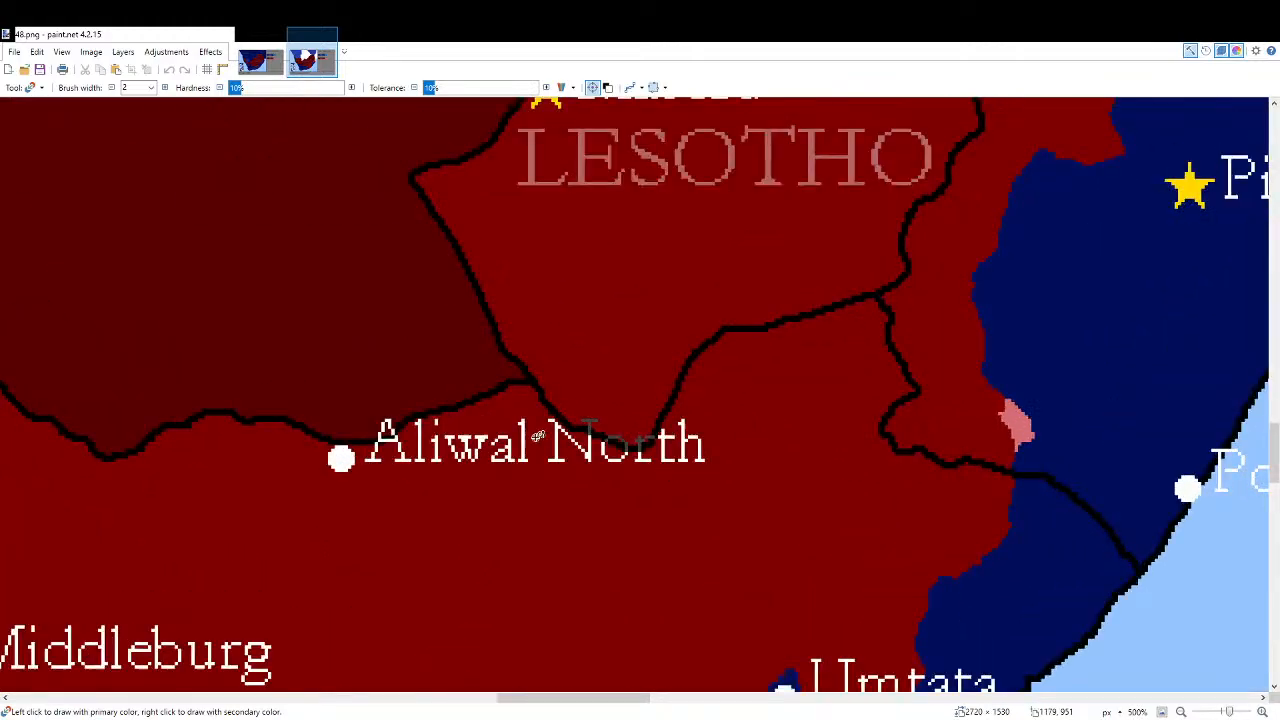
scroll(665, 497, down, 4)
drag(665, 497, 862, 561)
scroll(744, 444, down, 4)
drag(977, 523, 820, 514)
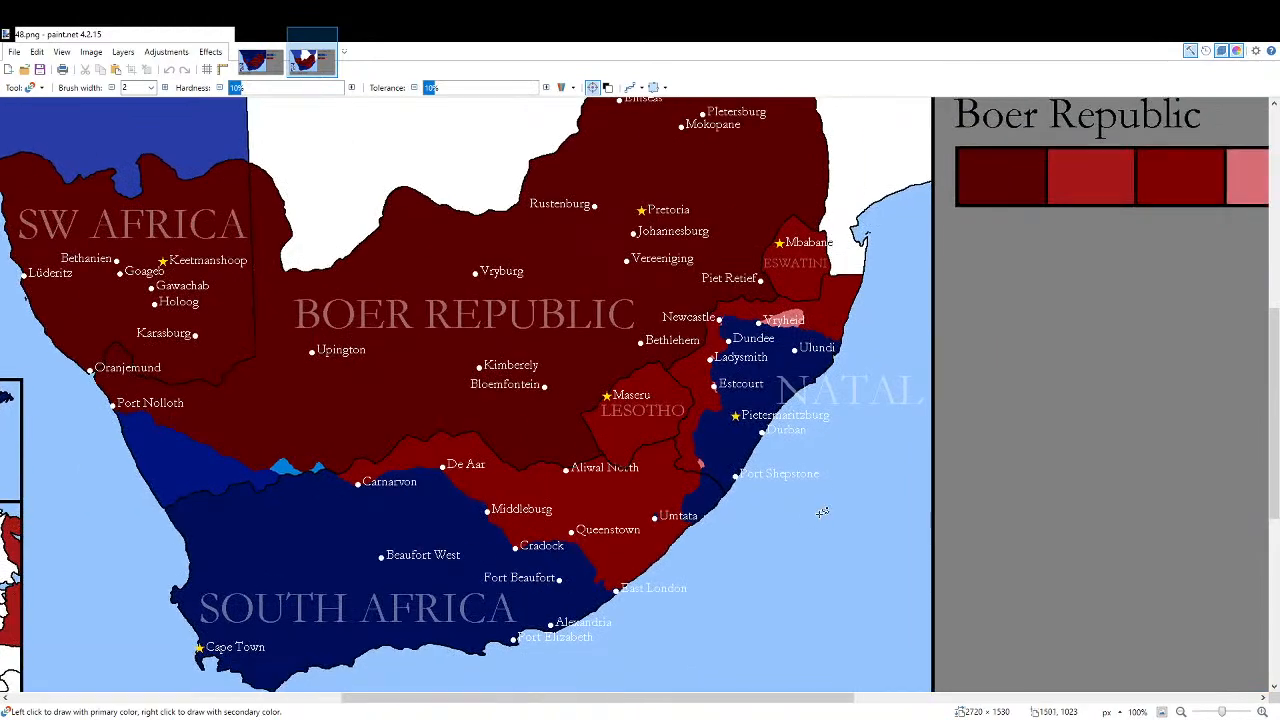
scroll(640, 556, up, 4)
click(262, 62)
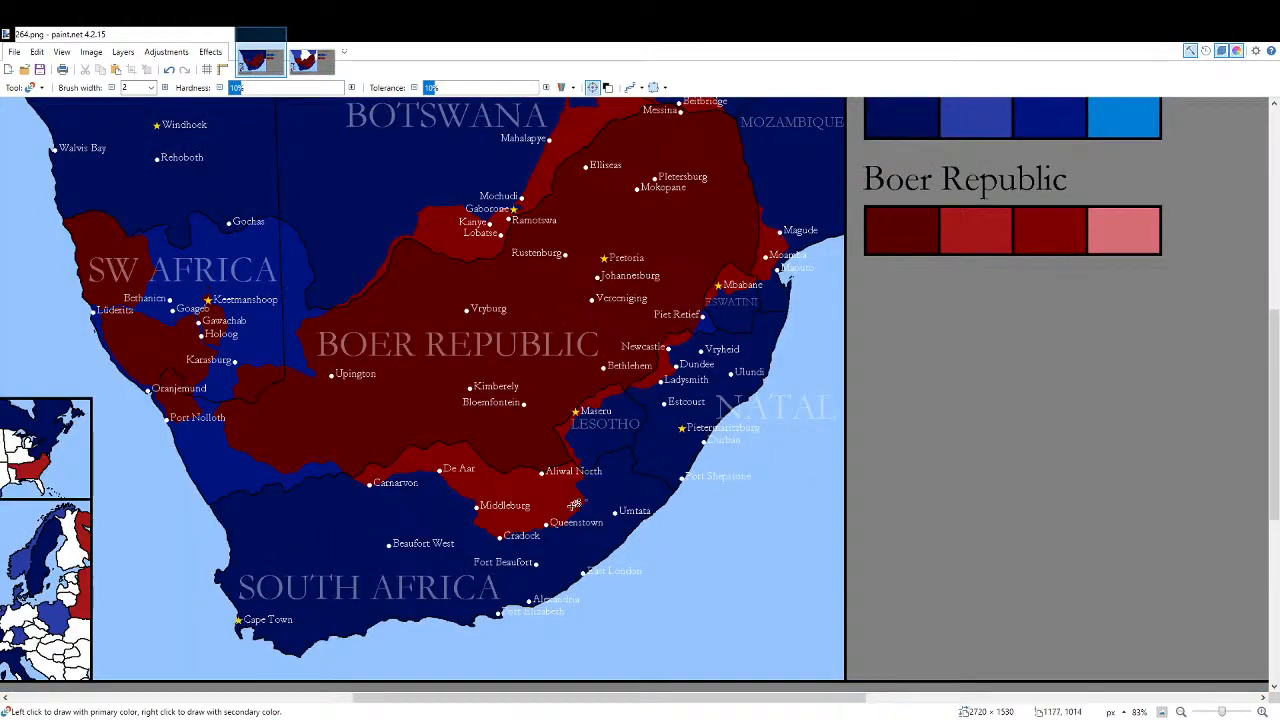
click(313, 66)
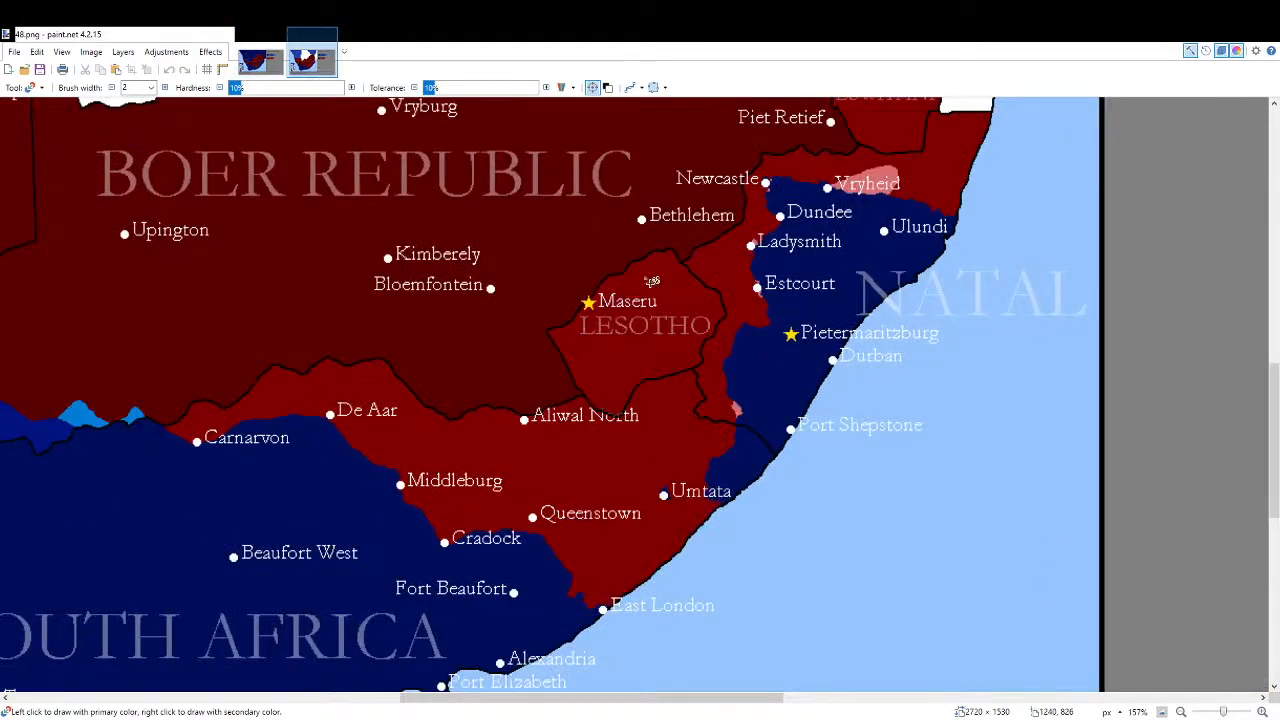
Examine the 48.png front line around Lesotho, Natal, Umtata and East London, and the map as a whole.
scroll(645, 275, up, 2)
scroll(420, 405, up, 3)
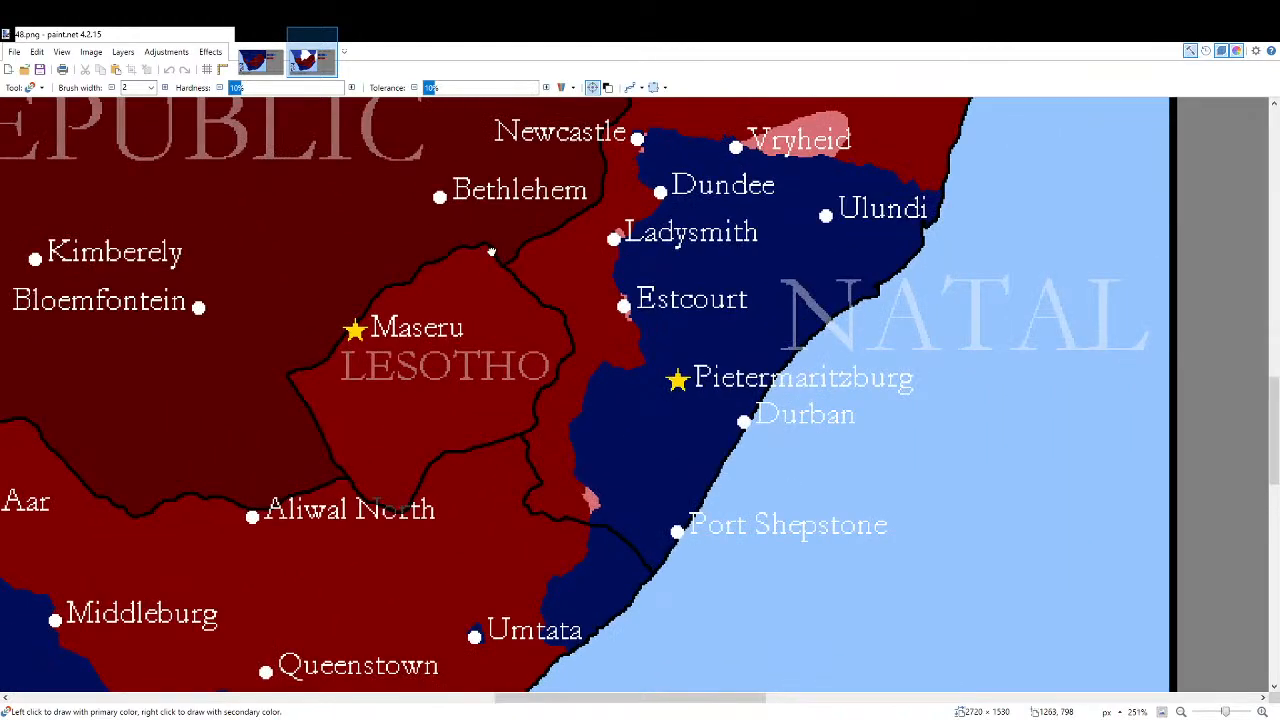
drag(491, 251, 475, 486)
drag(399, 605, 506, 142)
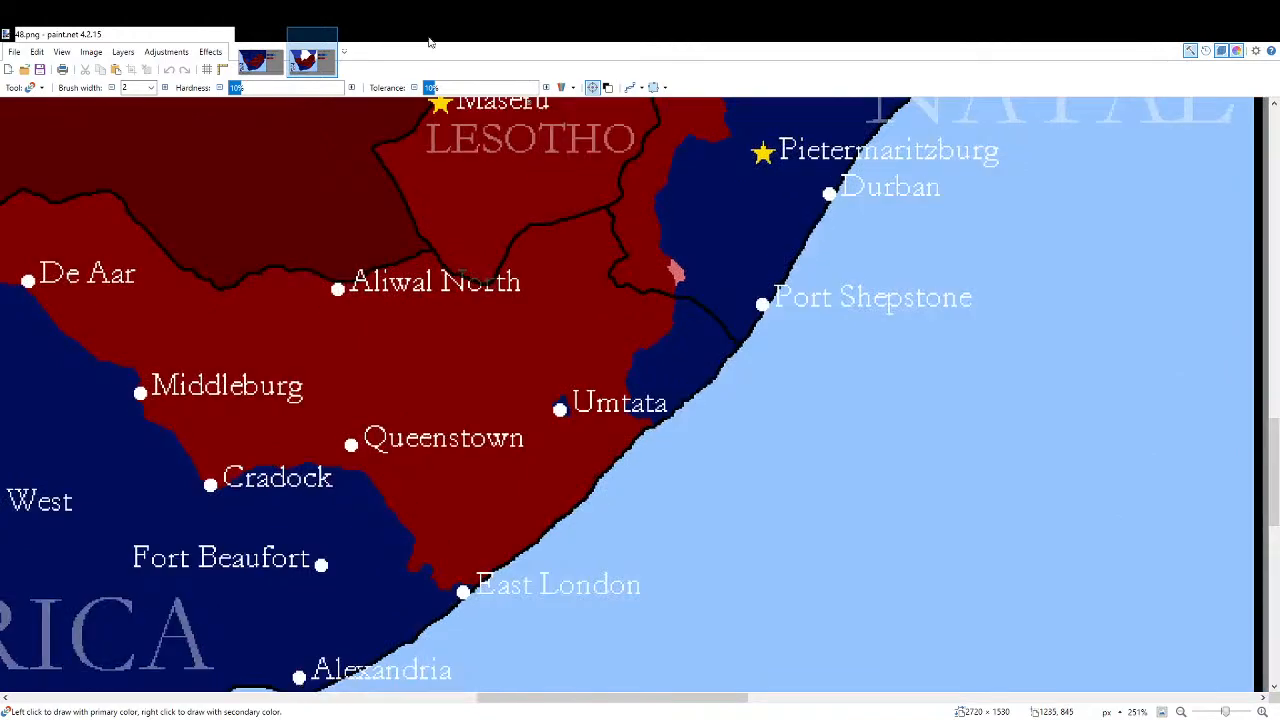
scroll(864, 403, down, 3)
scroll(639, 382, down, 4)
scroll(678, 464, up, 5)
scroll(678, 464, down, 4)
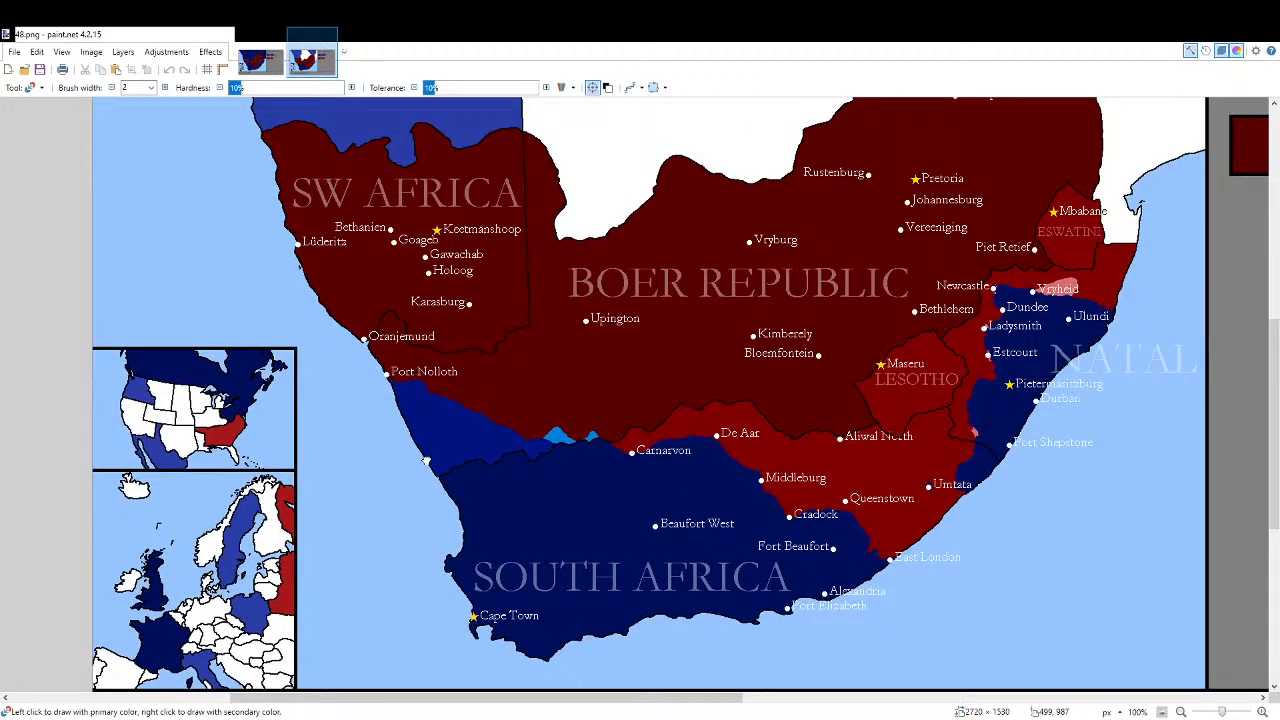
scroll(804, 385, up, 2)
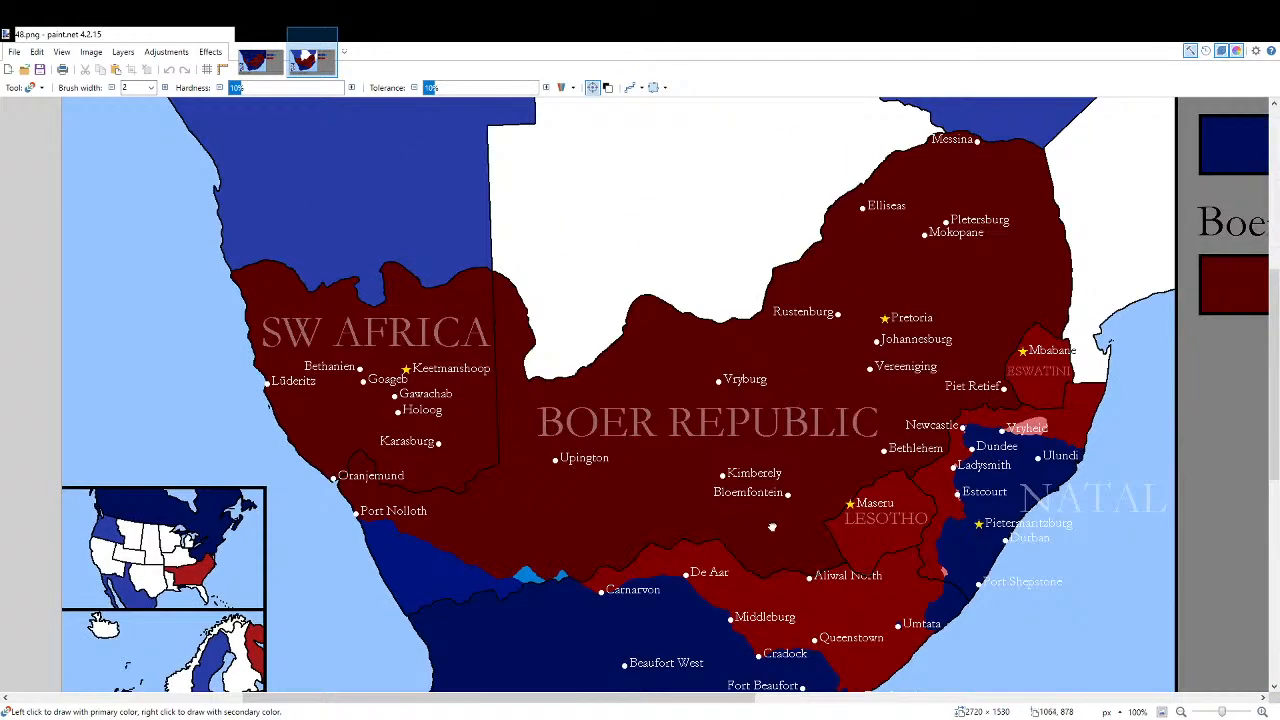
click(1163, 712)
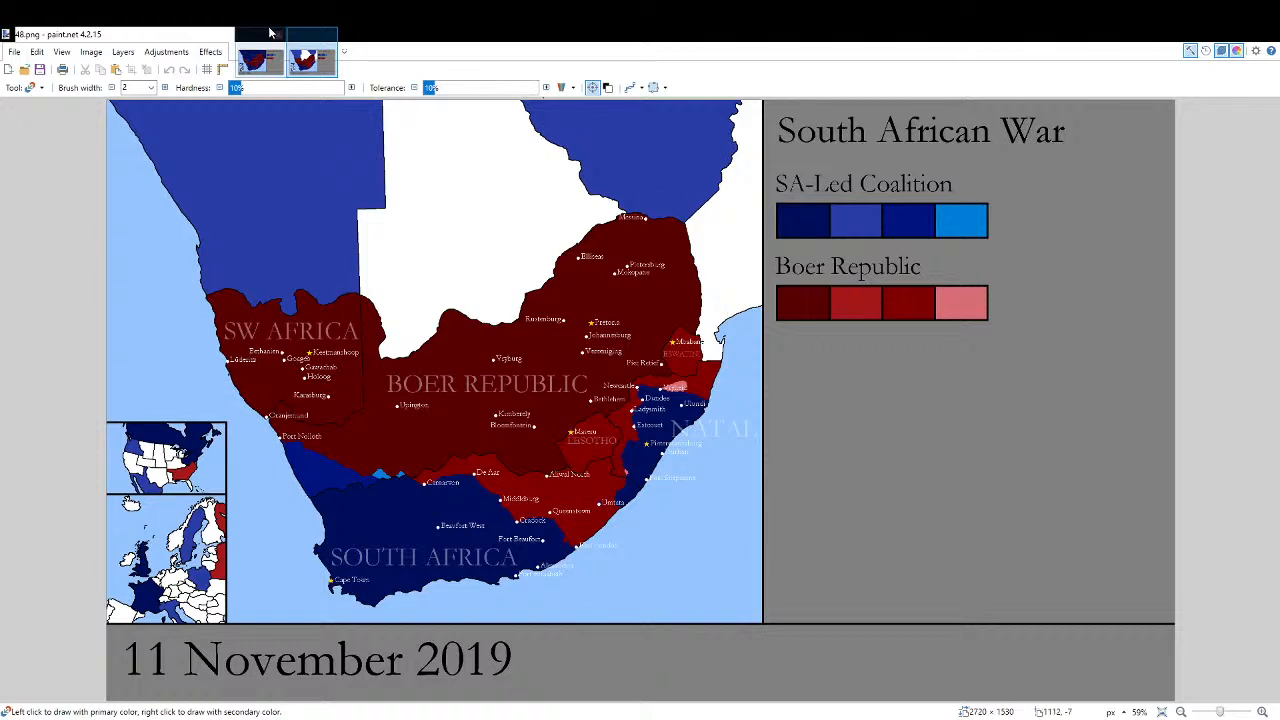
Close 48.png and undo the hiding of the reference map in 264.png.
click(330, 38)
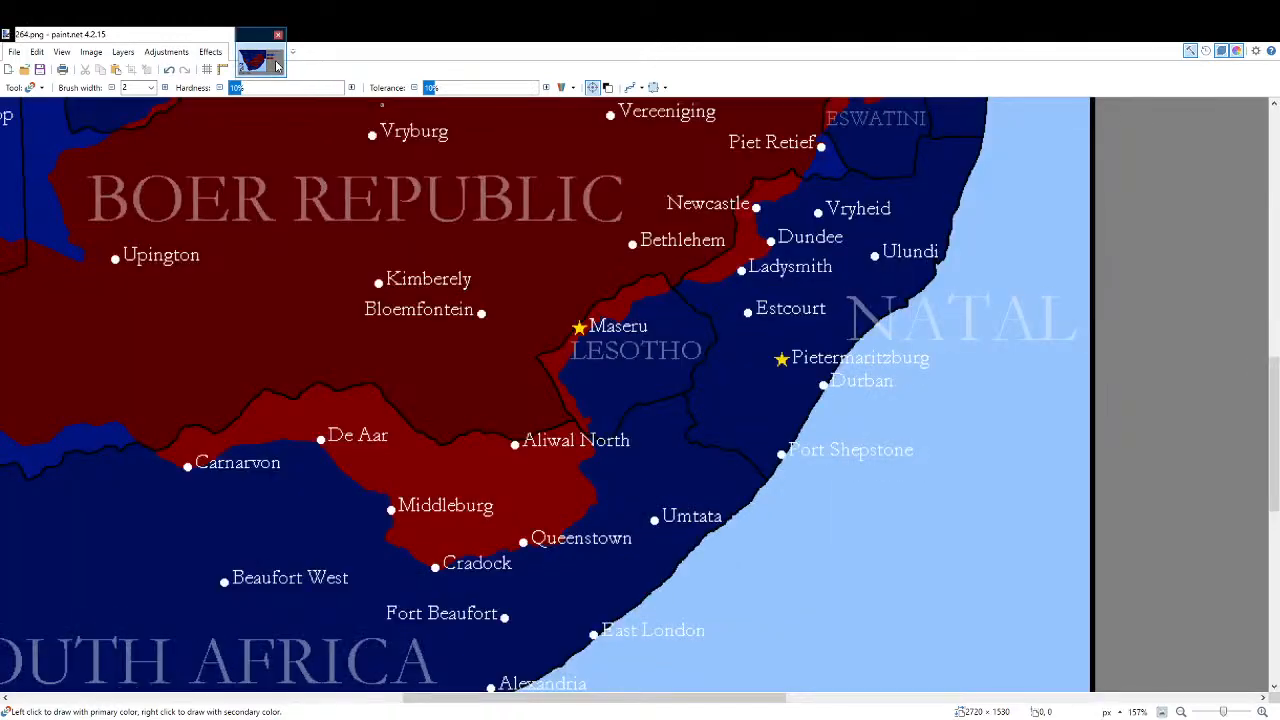
click(1163, 712)
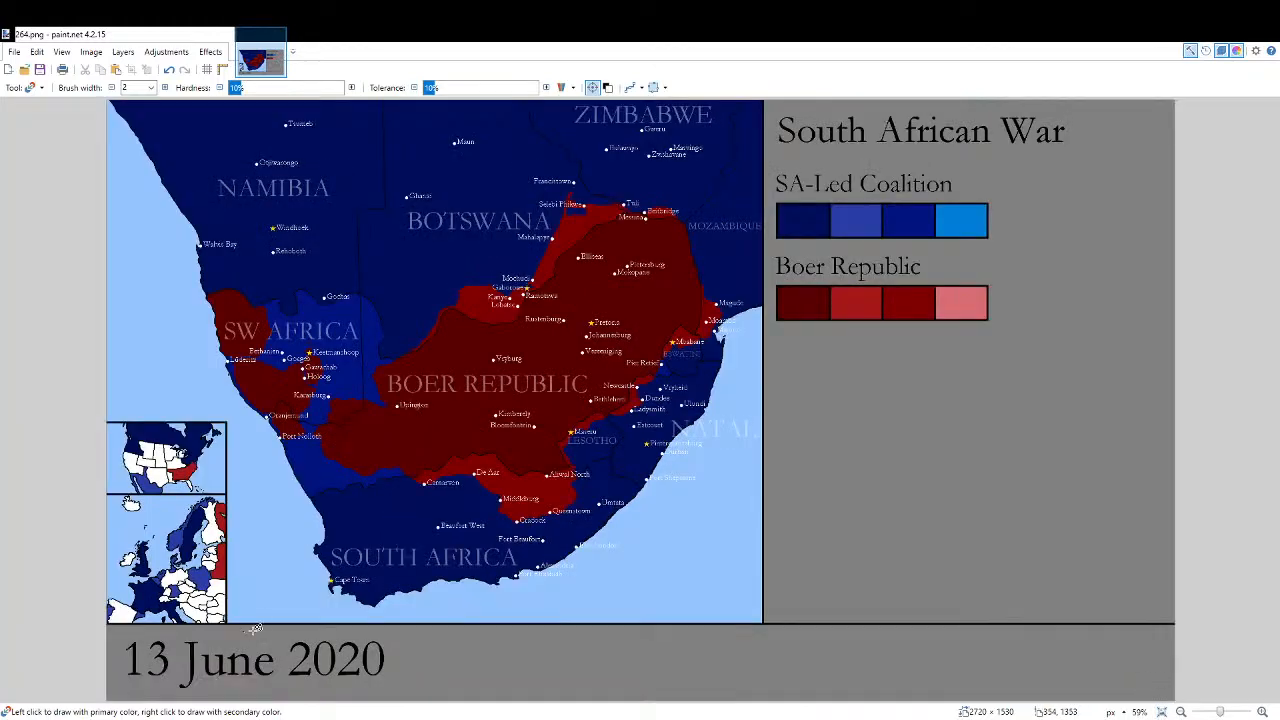
key(ctrl+z)
key(ctrl+z)
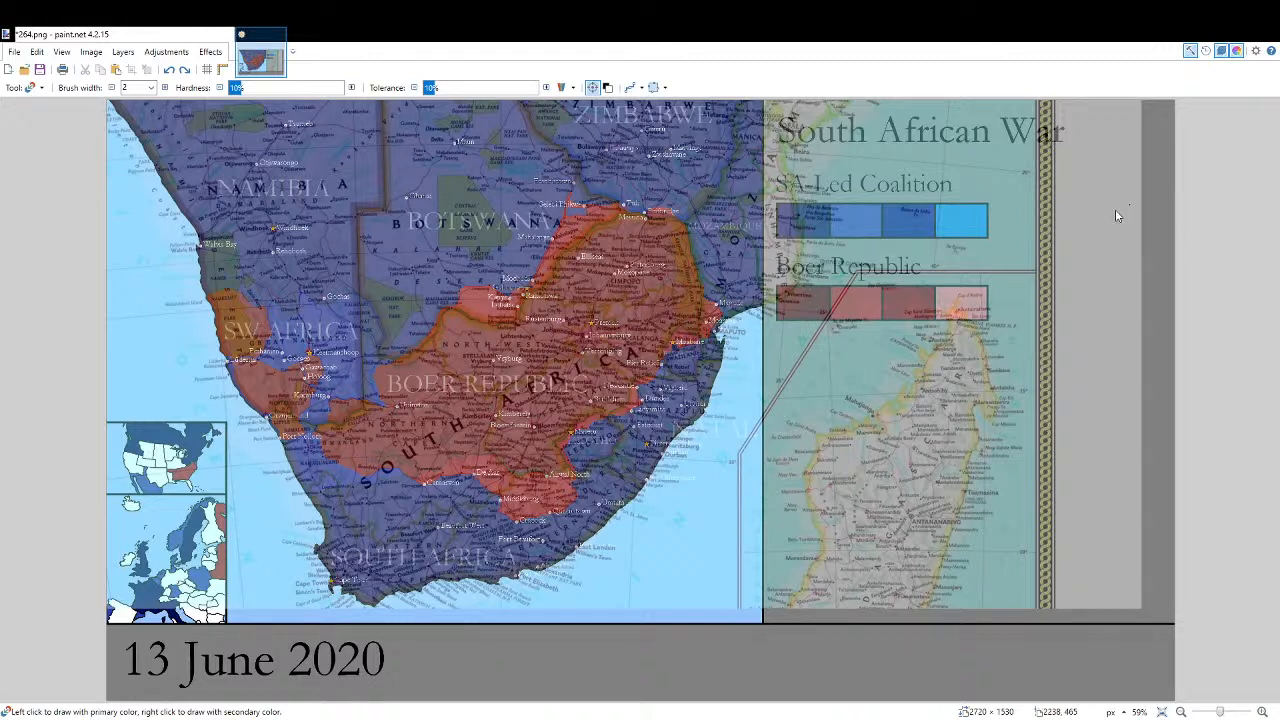
Fill the light pink gains at the Gaborone label and above the Gaborone star with the Boer Republic's red.
key(f)
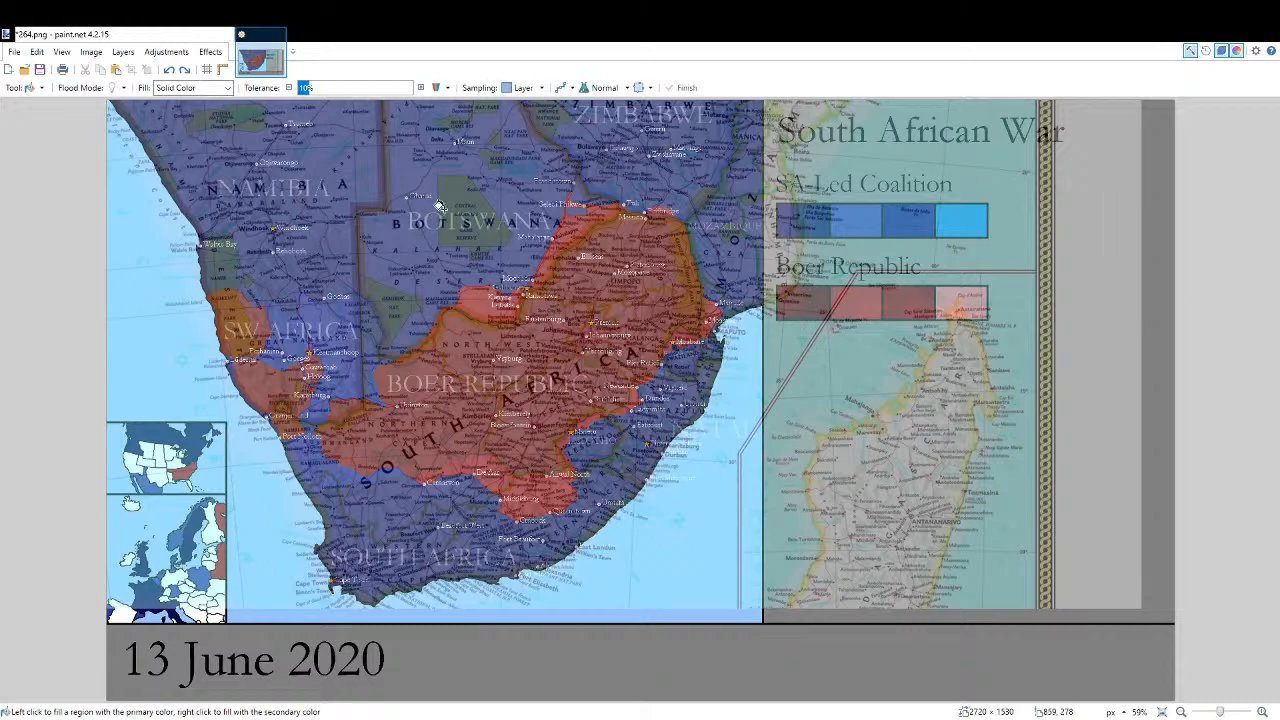
ctrl+scroll(594, 265, up, 5)
ctrl+scroll(590, 280, up, 4)
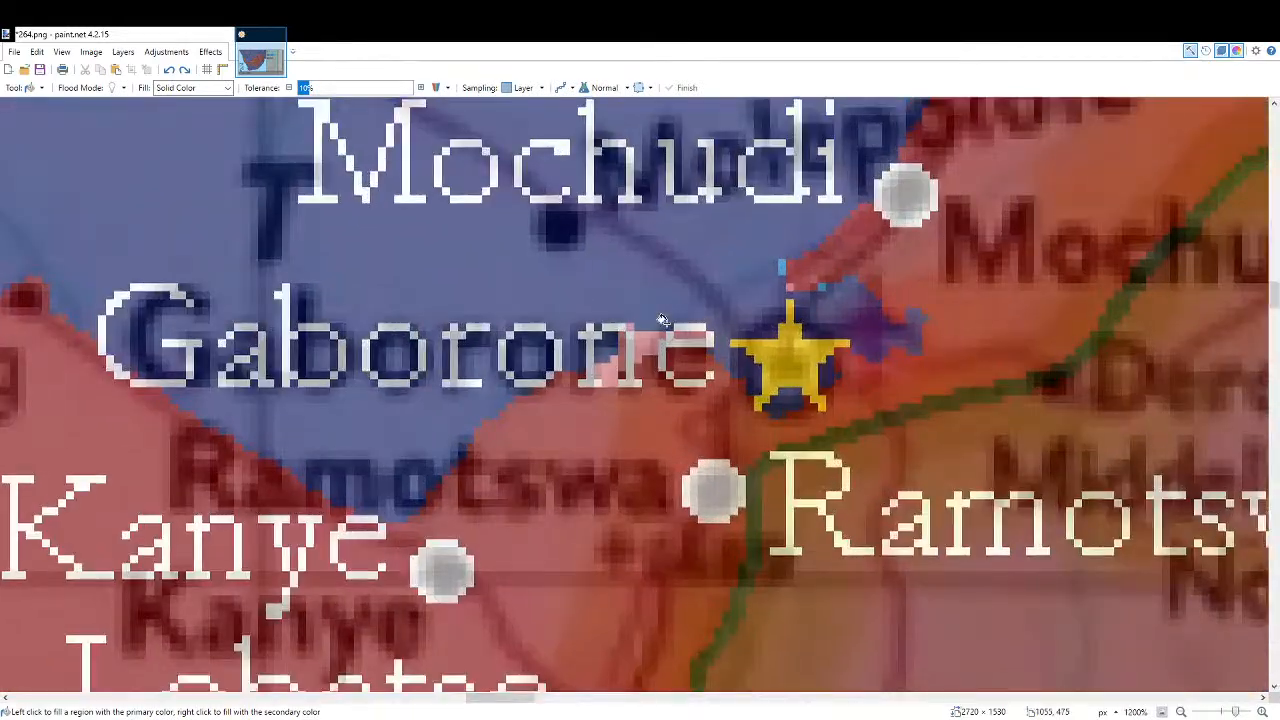
click(639, 349)
ctrl+scroll(614, 334, up, 1)
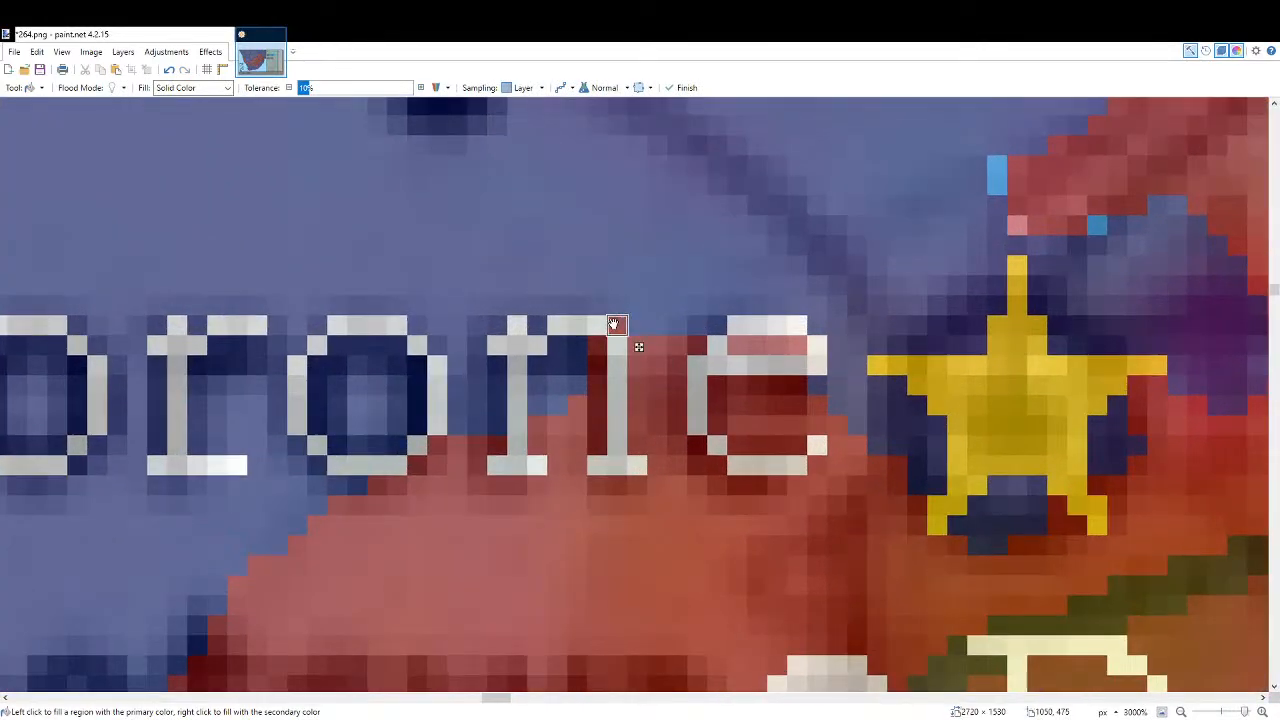
ctrl+scroll(952, 284, up, 1)
click(818, 365)
Recolour the light blue losses above the Gaborone star dark blue and paint light pink gains around the label's "n" and "e".
key(r)
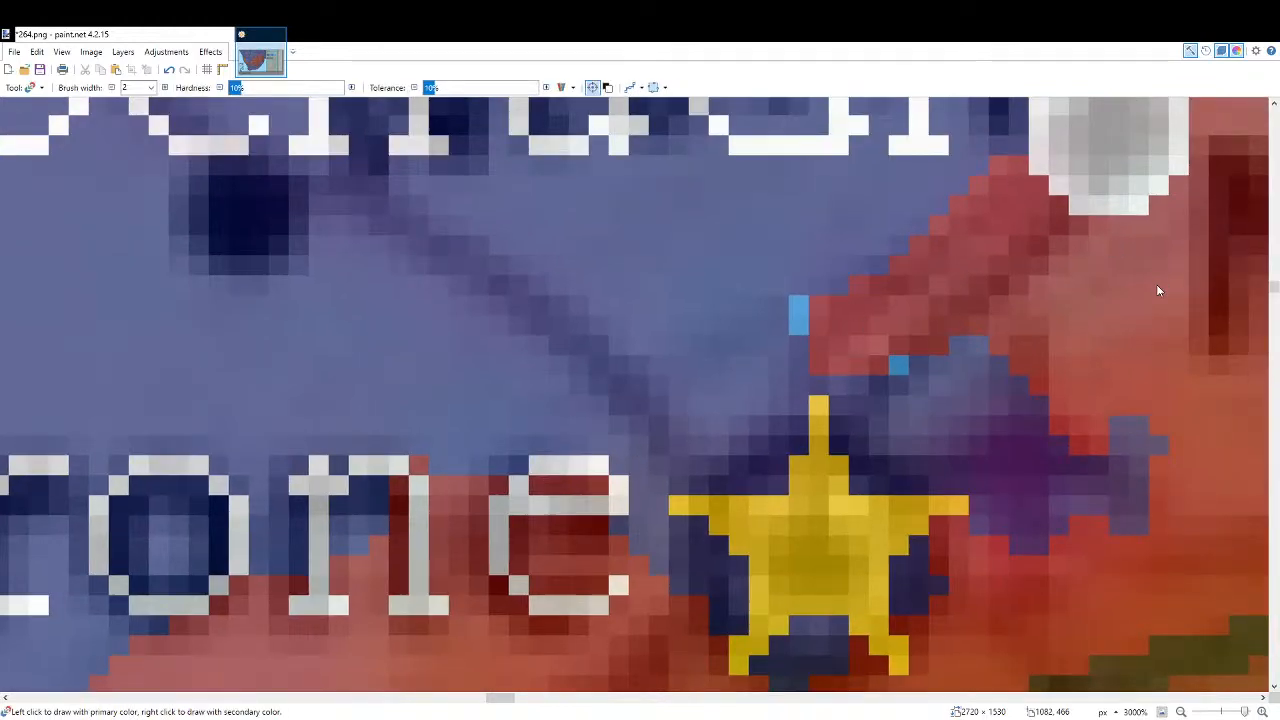
click(900, 367)
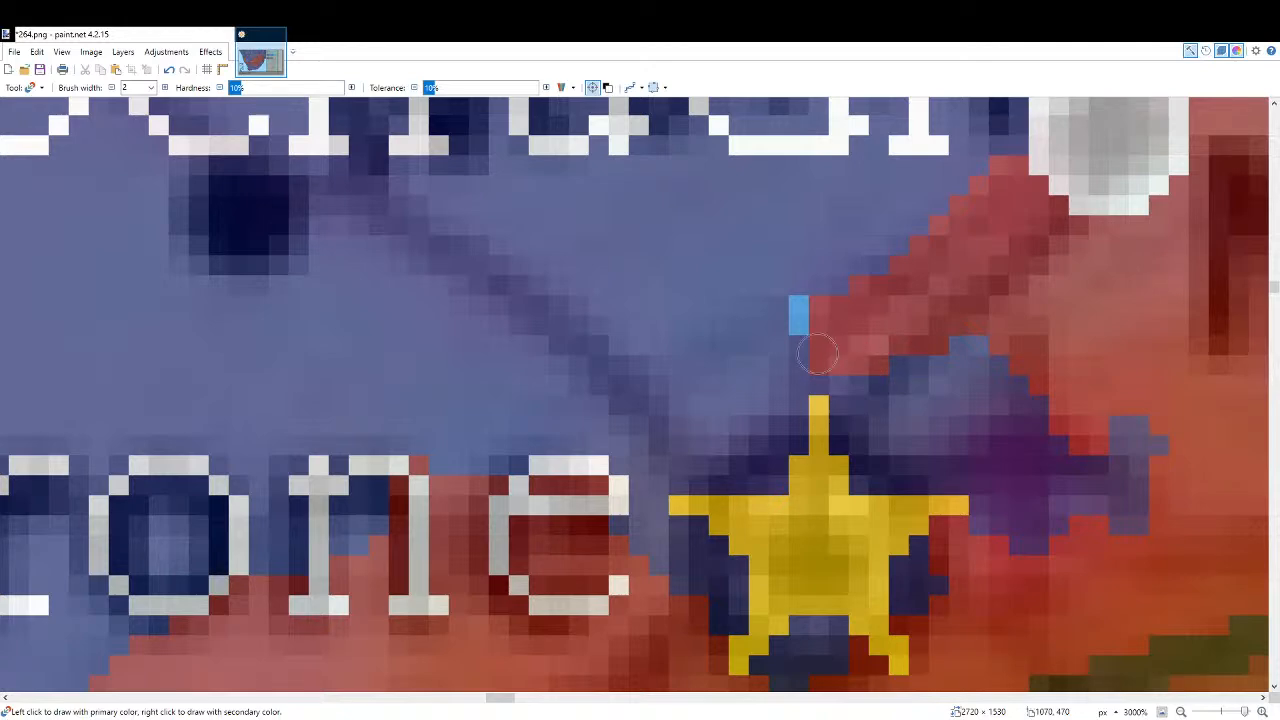
click(800, 314)
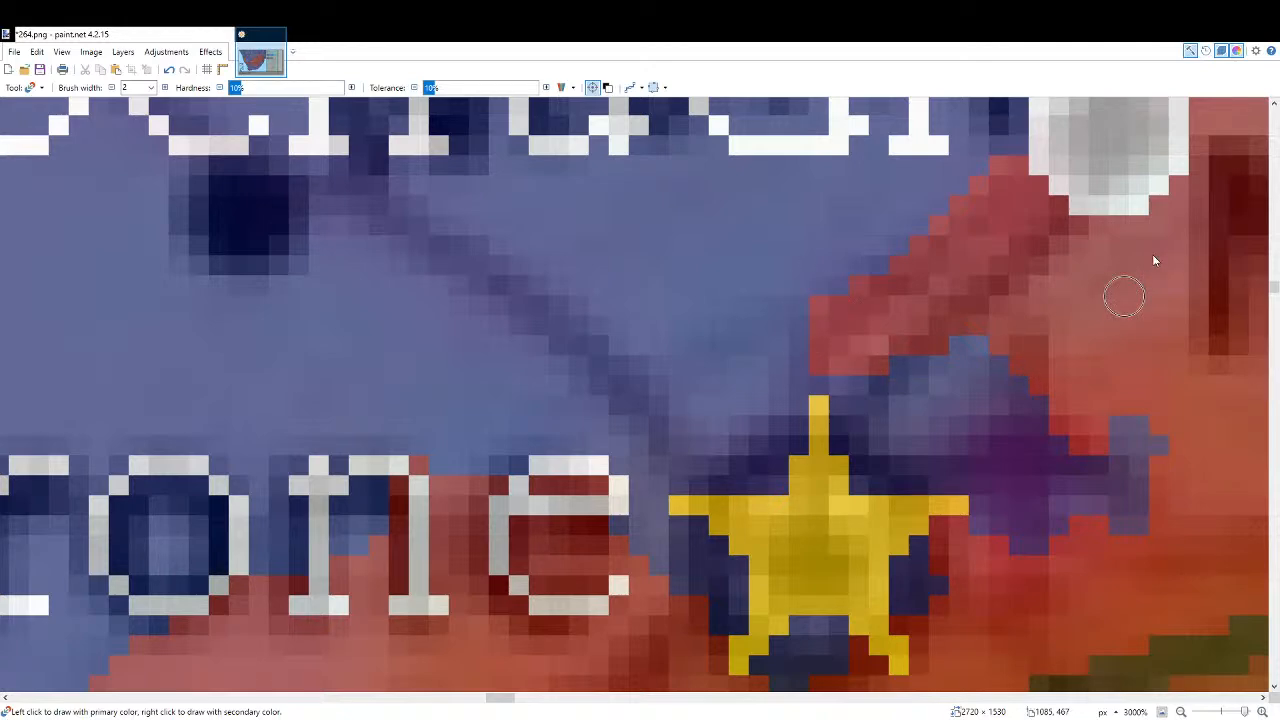
mouse_move(508, 471)
mouse_down()
mouse_move(471, 470)
mouse_move(292, 553)
mouse_move(377, 492)
mouse_move(357, 549)
mouse_up()
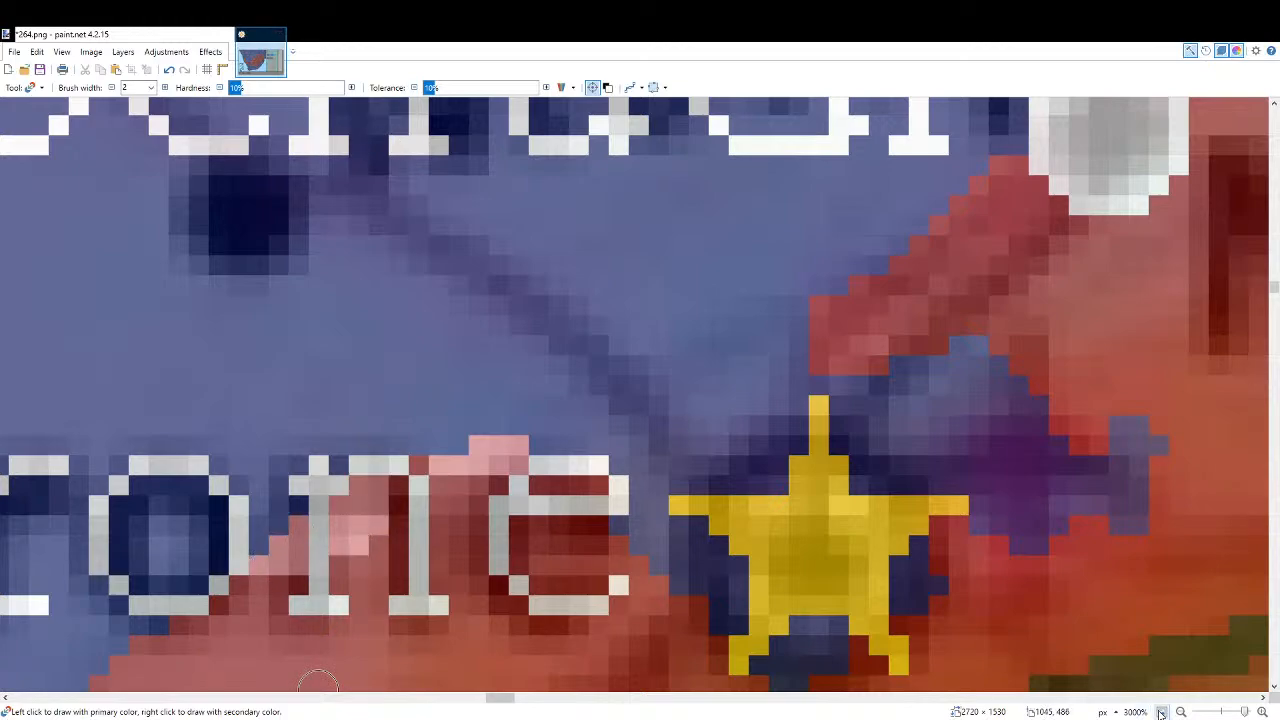
click(1161, 712)
Examine the North America inset around the red southeastern territory, the Great Lakes and the Atlantic coast.
scroll(193, 444, up, 8)
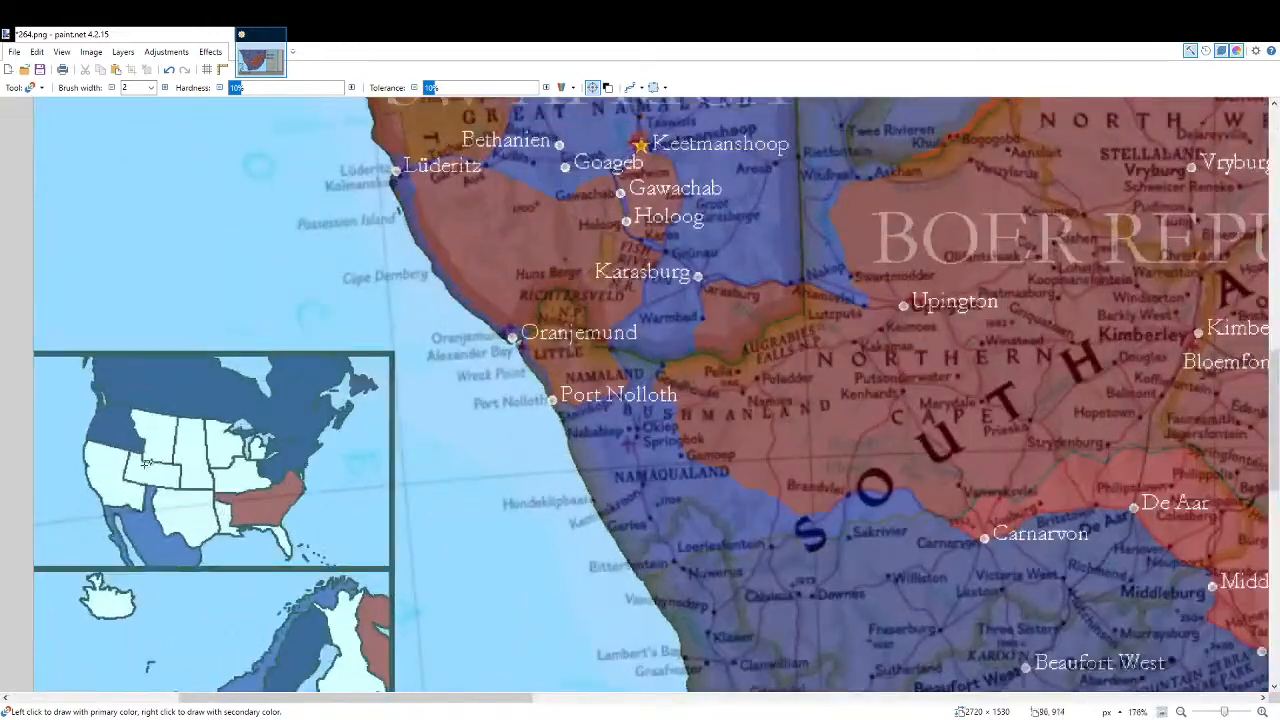
scroll(561, 328, up, 1)
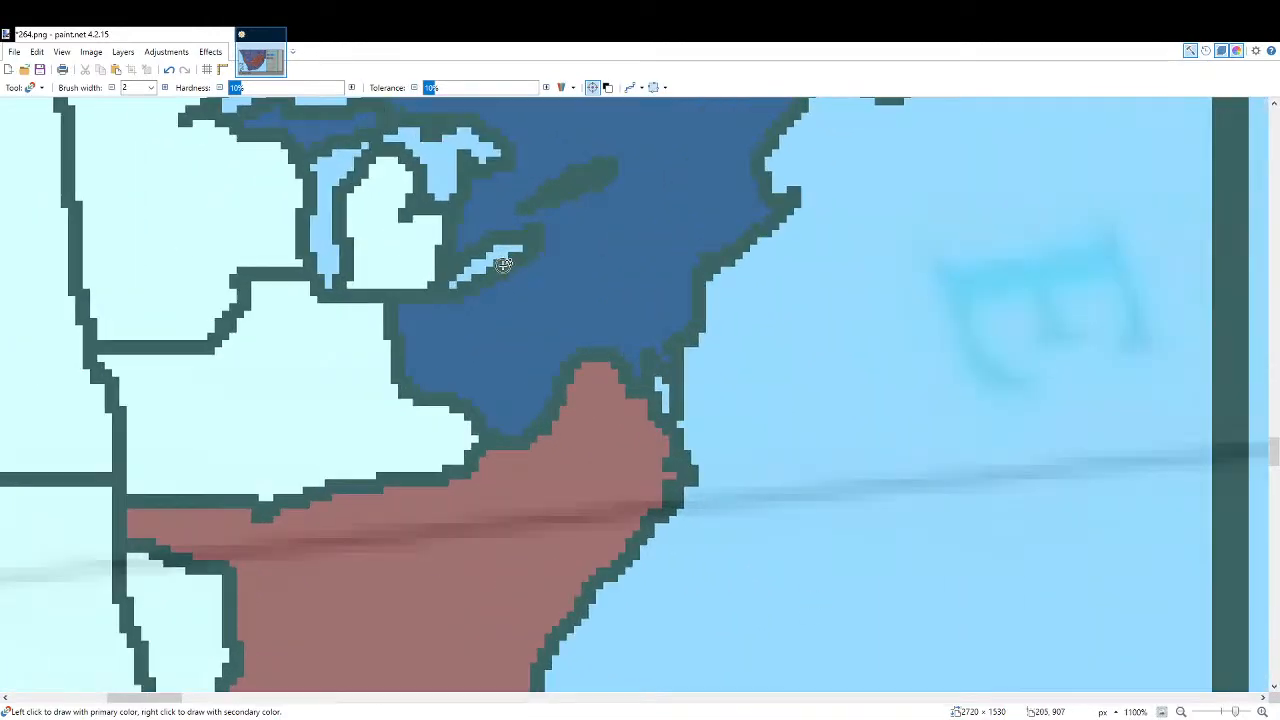
click(1161, 712)
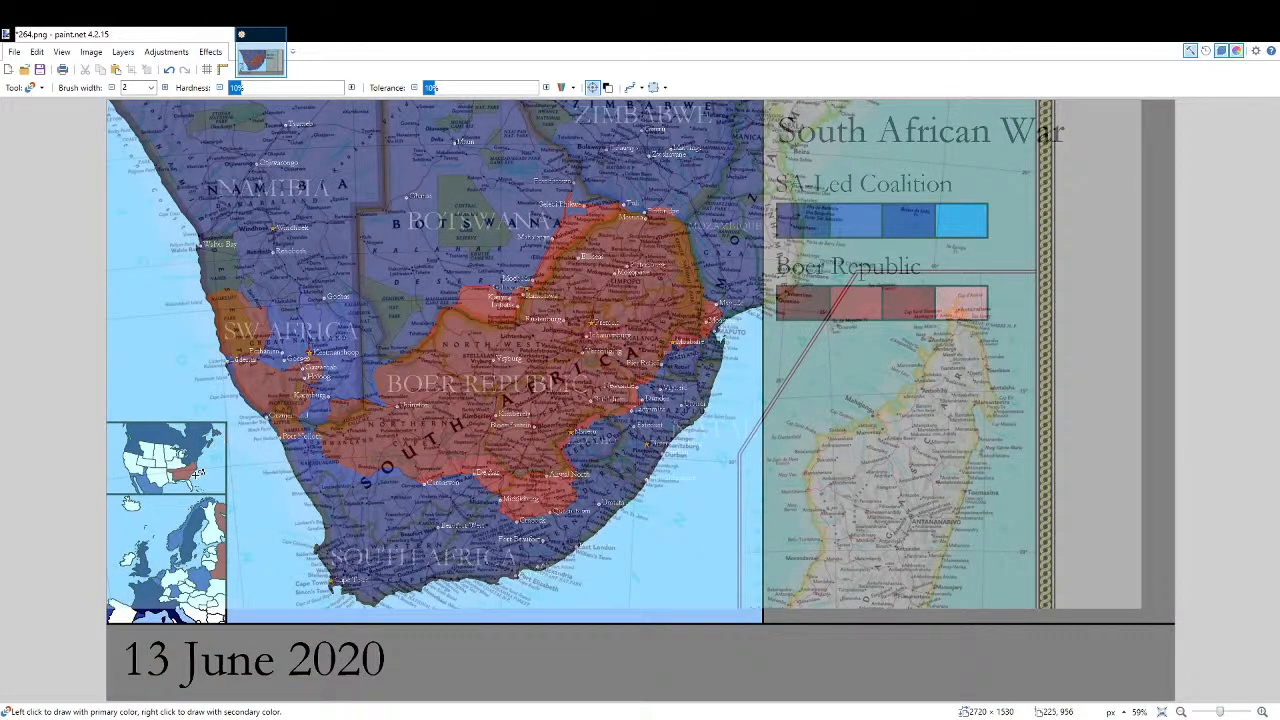
scroll(197, 447, up, 7)
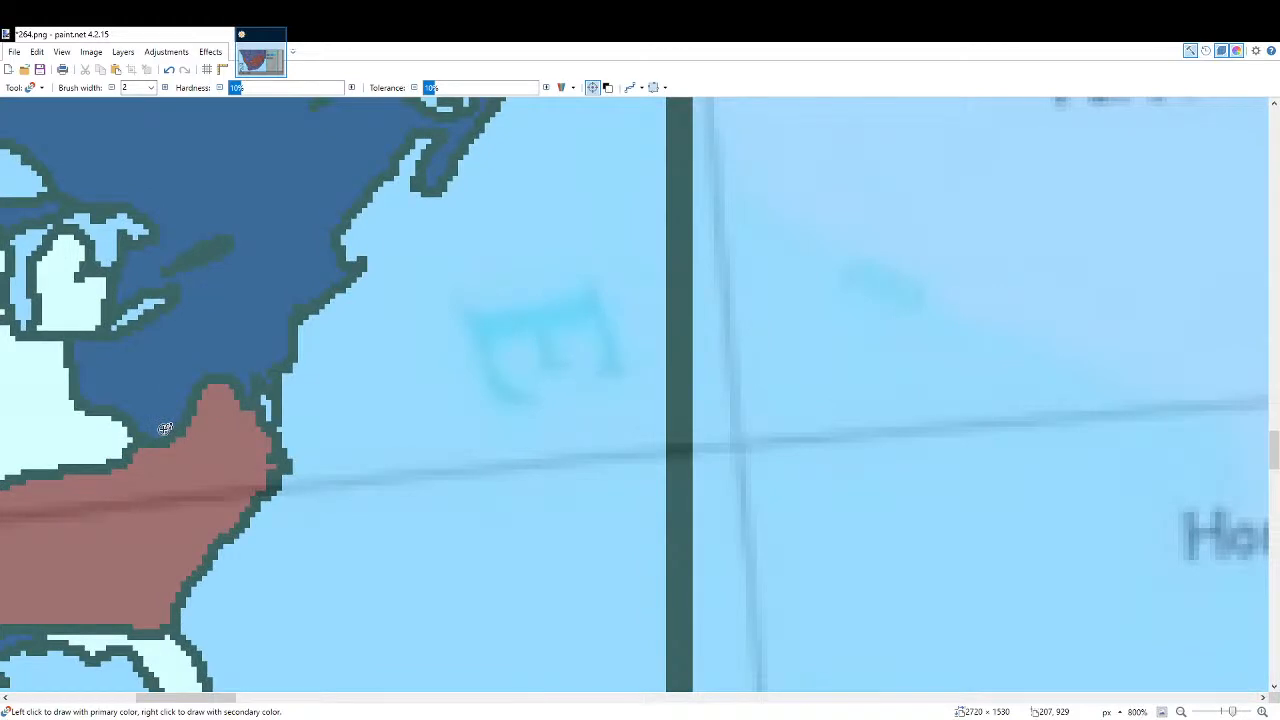
drag(165, 428, 520, 362)
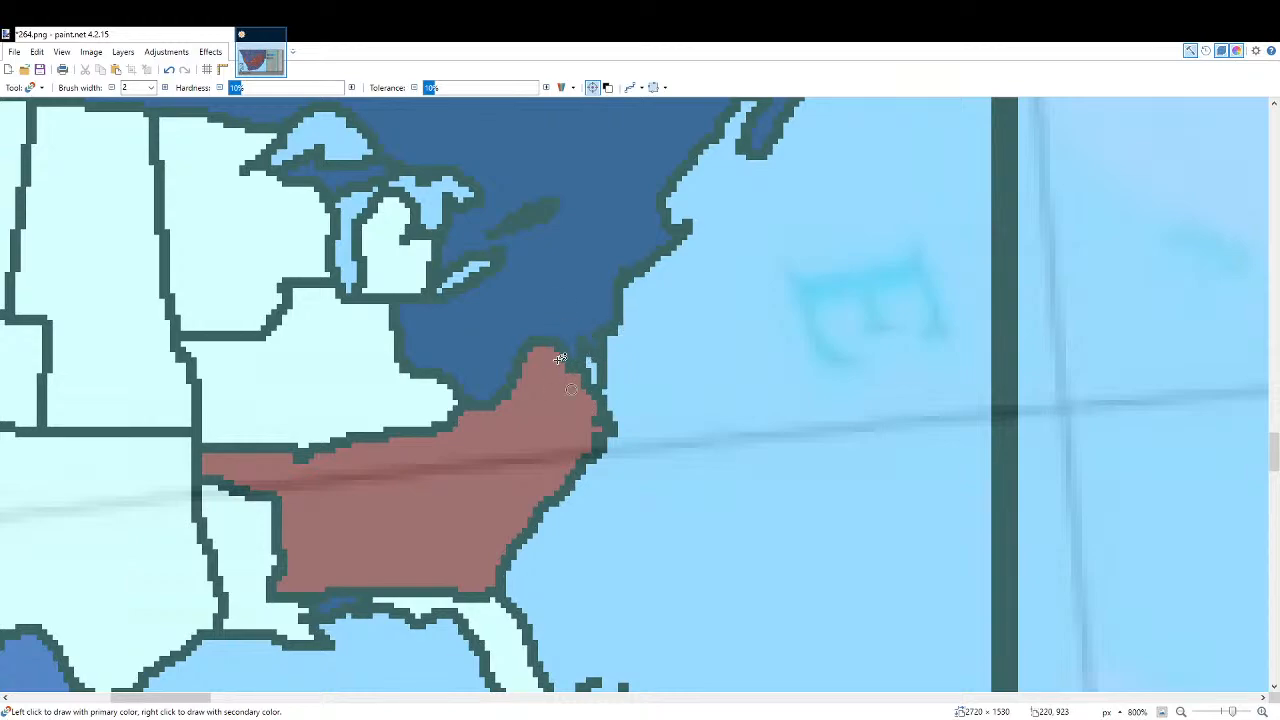
scroll(632, 432, up, 3)
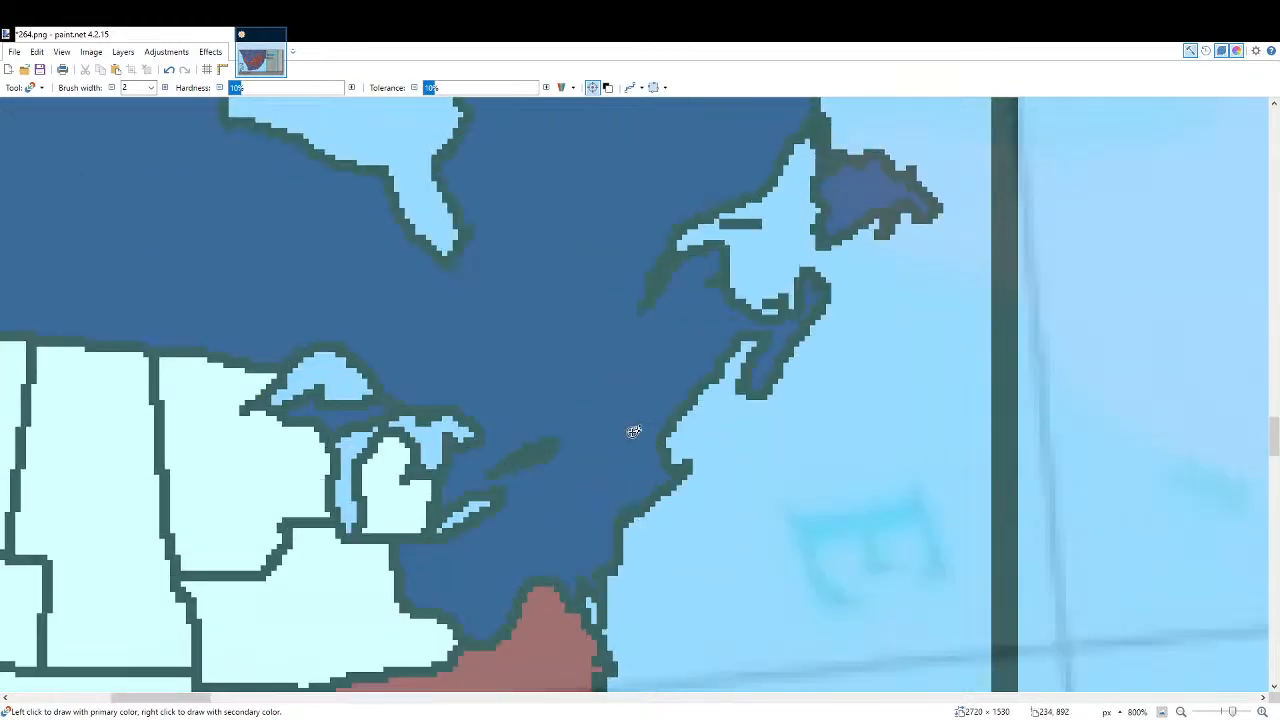
click(1161, 712)
scroll(209, 438, up, 9)
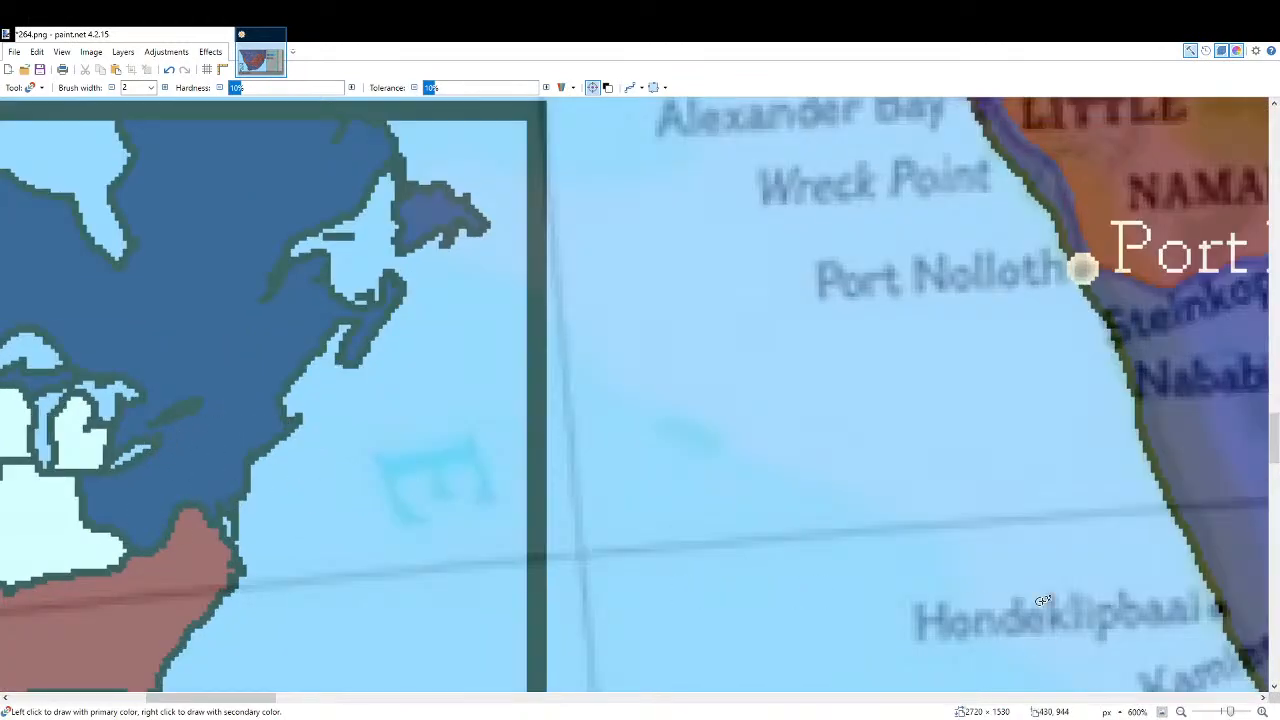
click(1162, 712)
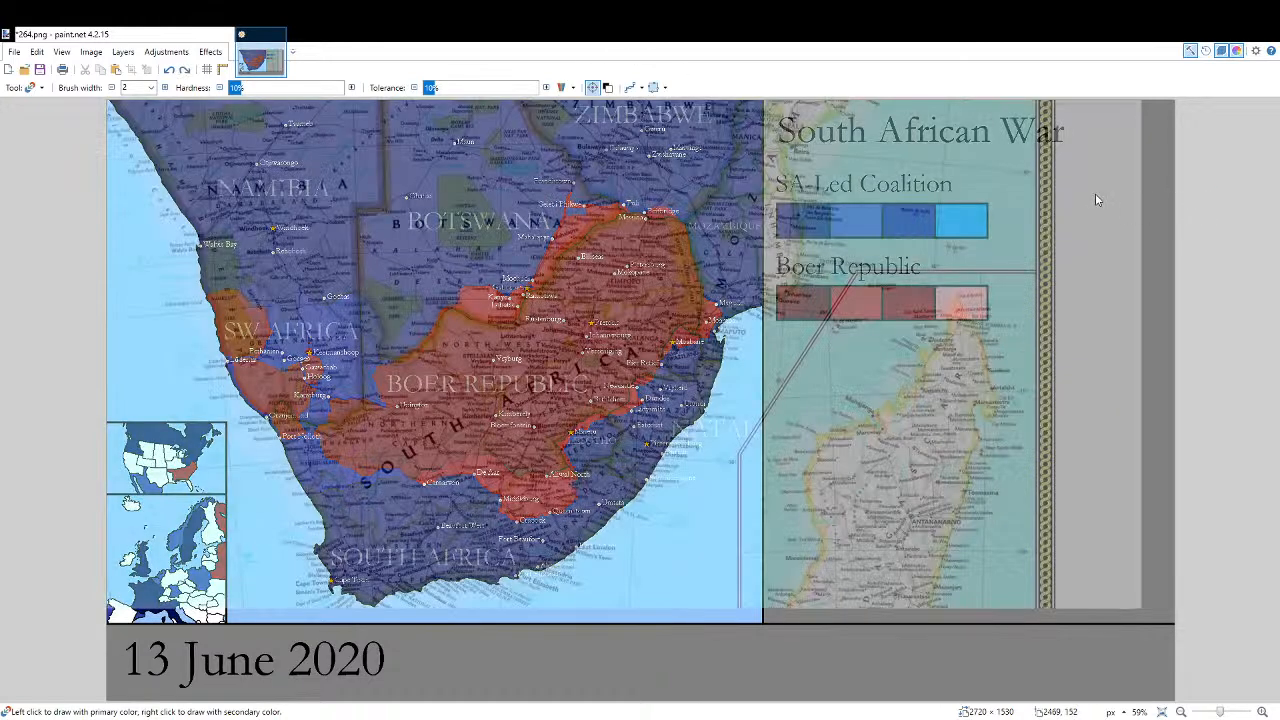
Change the frame's date to 14 June 2020 and save the frame as 265.png.
key(f)
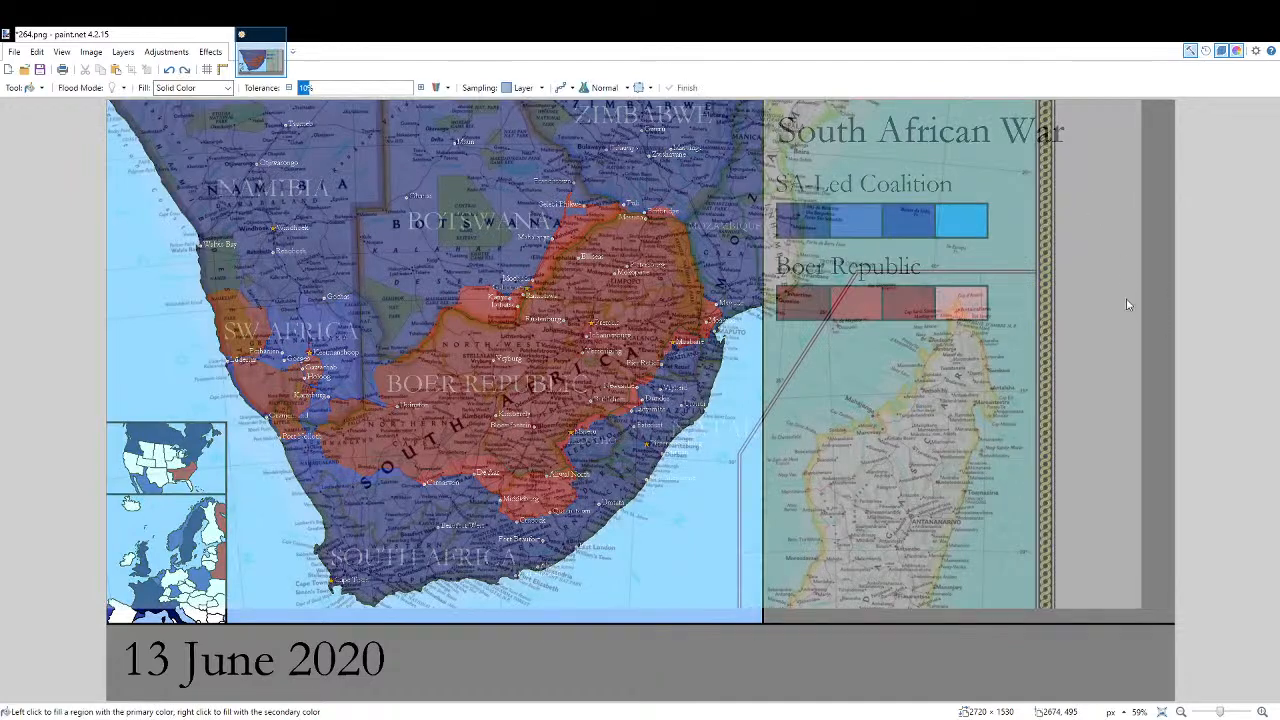
scroll(340, 585, up, 6)
scroll(340, 585, down, 2)
scroll(340, 585, left, 3)
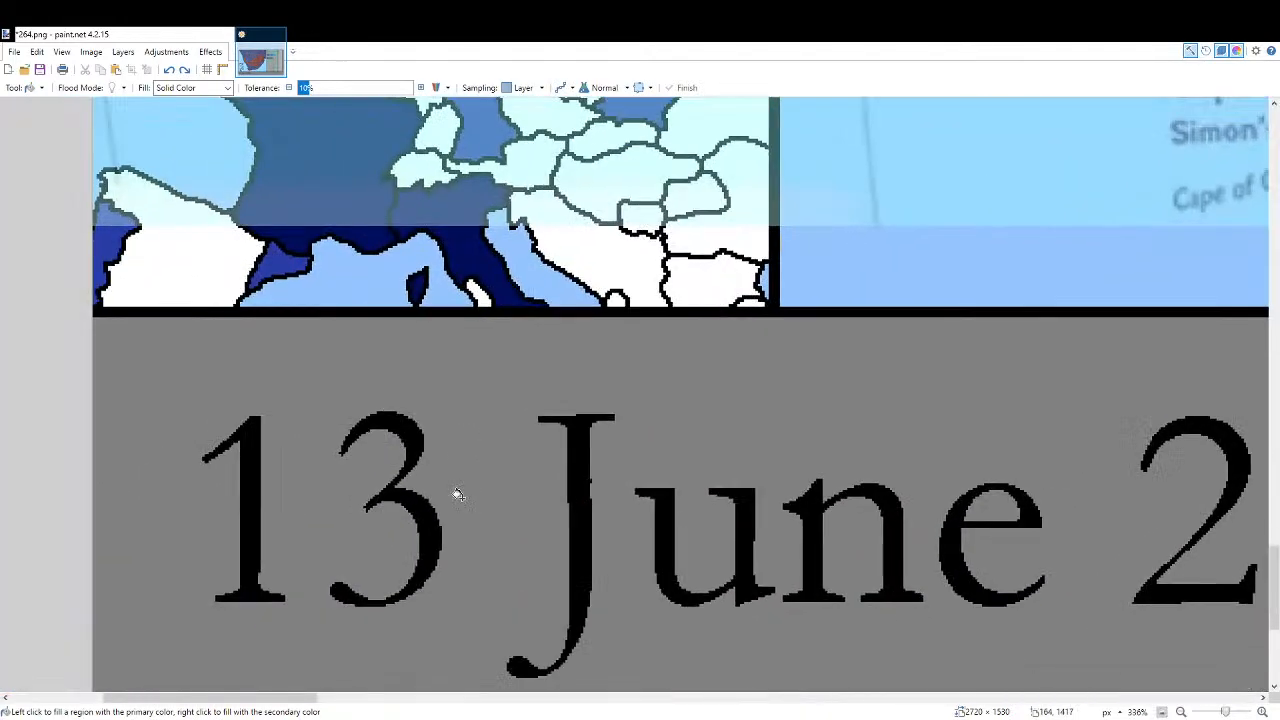
click(429, 534)
key(t)
click(357, 509)
text(14)
scroll(220, 551, up, 5)
drag(589, 431, 278, 437)
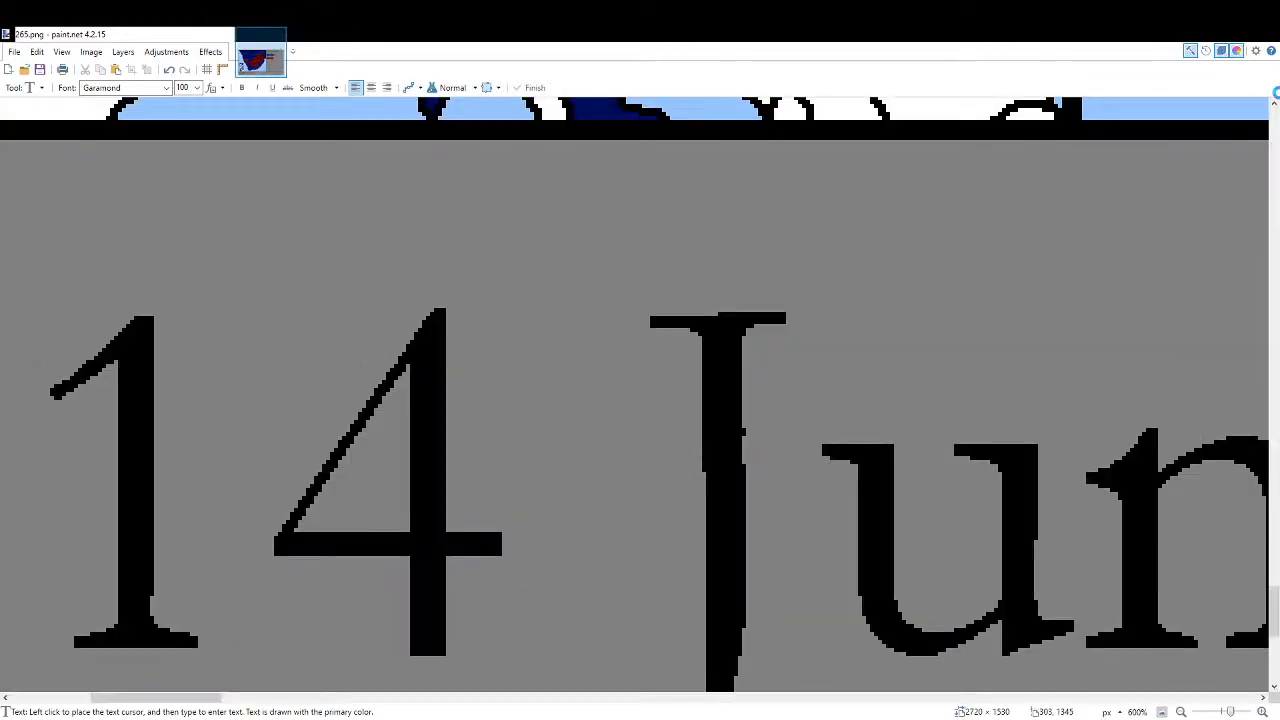
Undo the last change to bring back the translucent reference map over the frame.
key(ctrl+z)
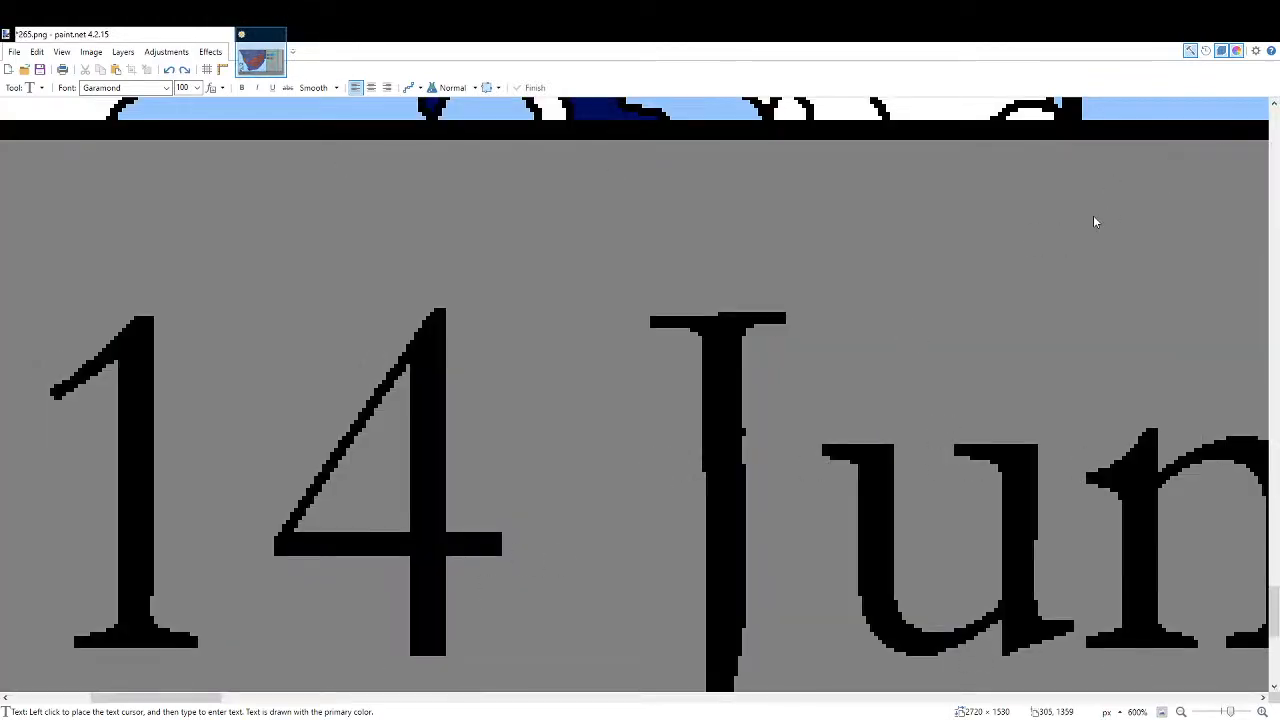
key(f)
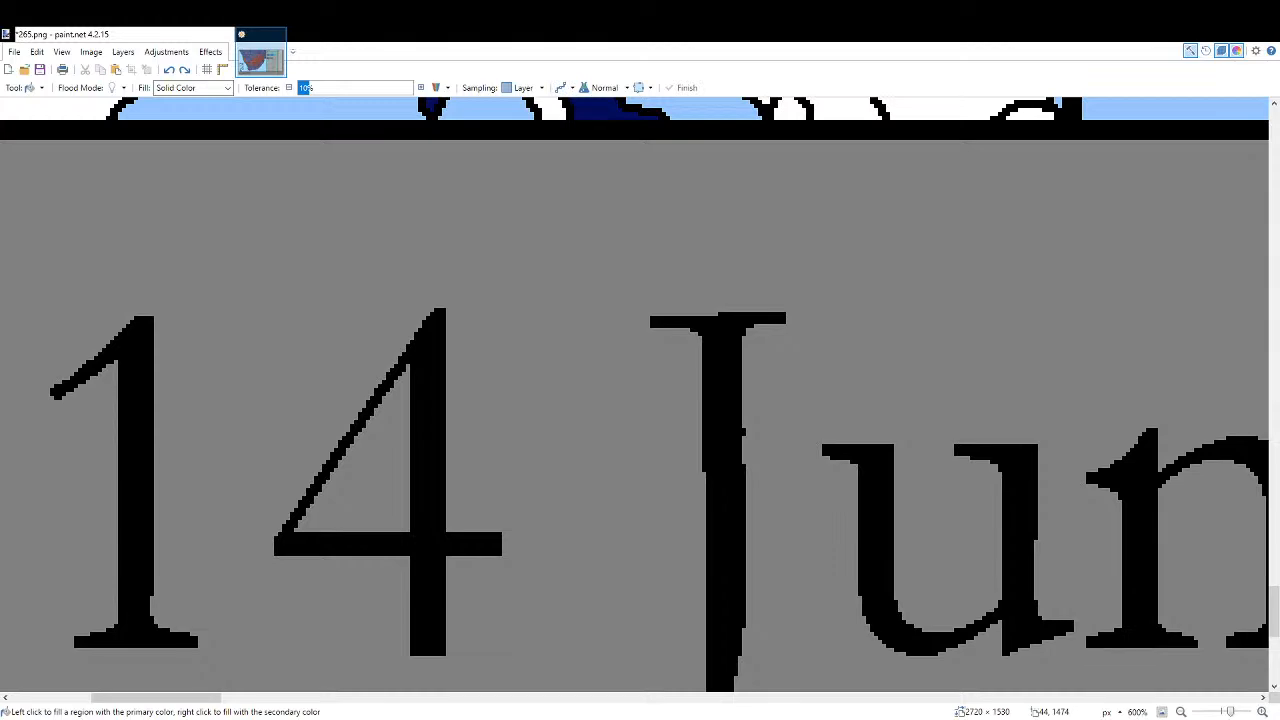
Examine the North America inset around the Great Lakes, the red southeastern territory and the neighbouring white states.
click(1162, 712)
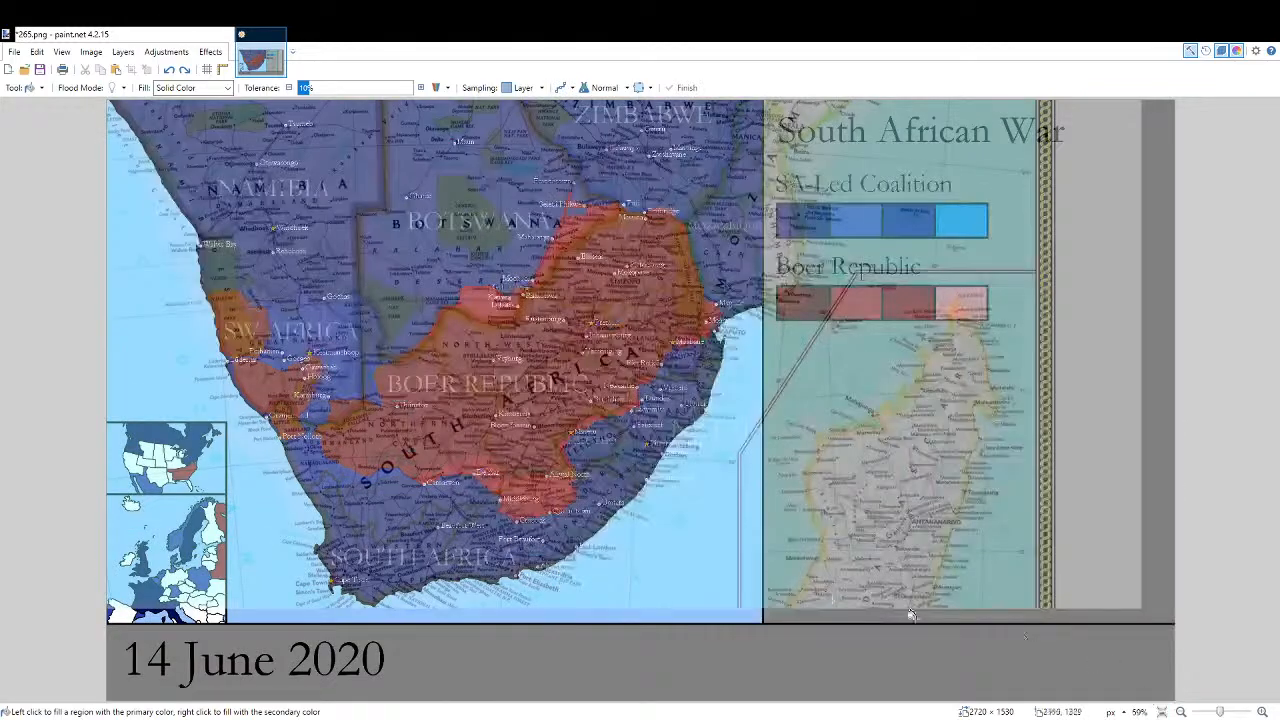
scroll(190, 545, up, 4)
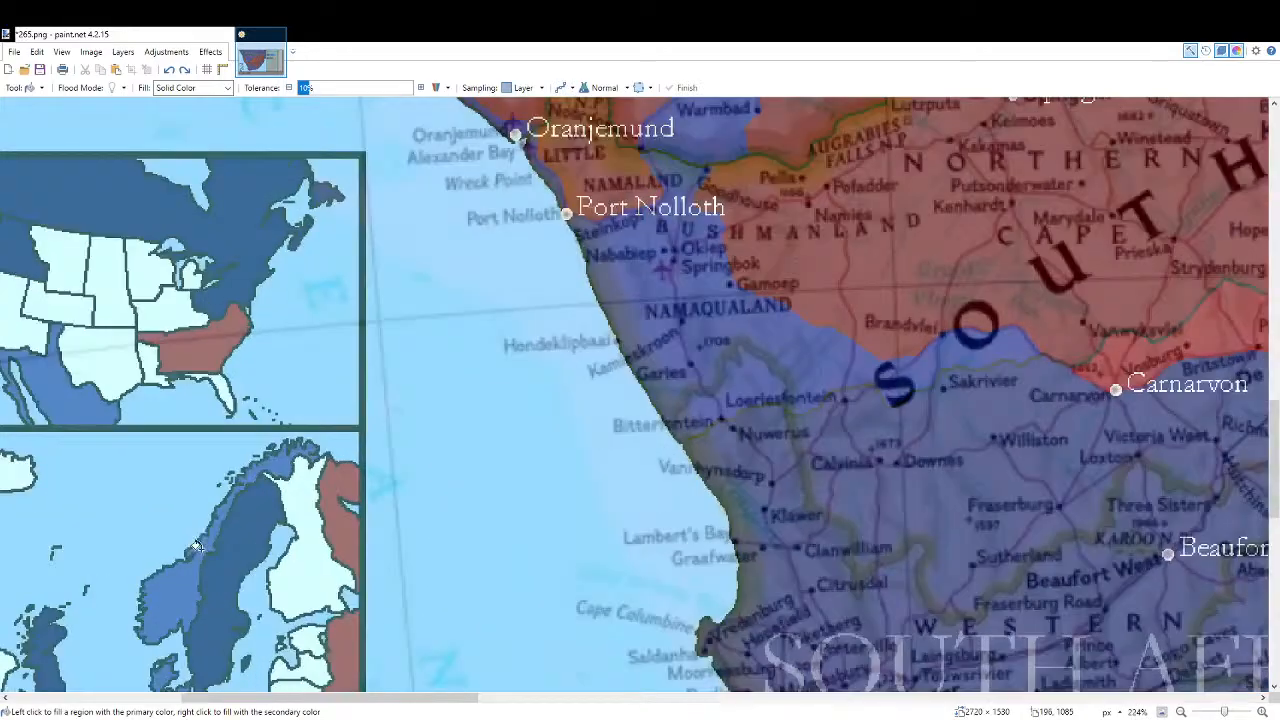
scroll(196, 546, up, 5)
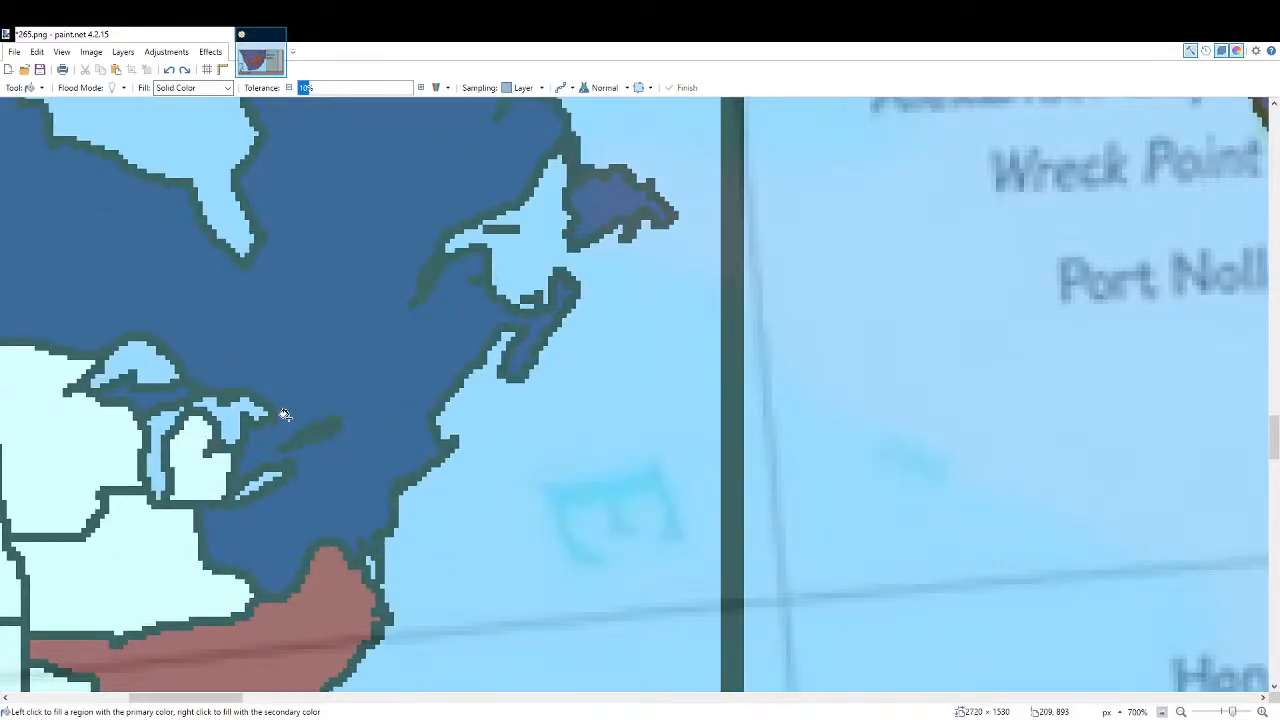
click(1161, 712)
scroll(263, 509, up, 5)
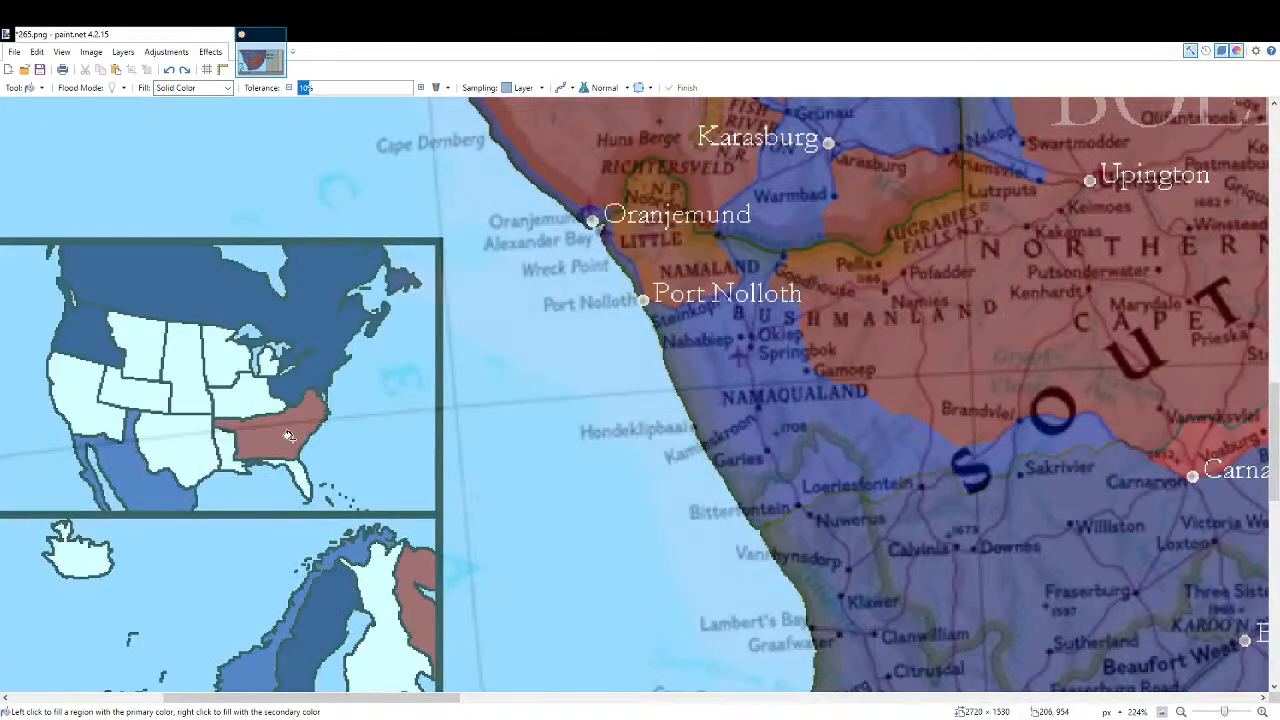
drag(288, 437, 324, 429)
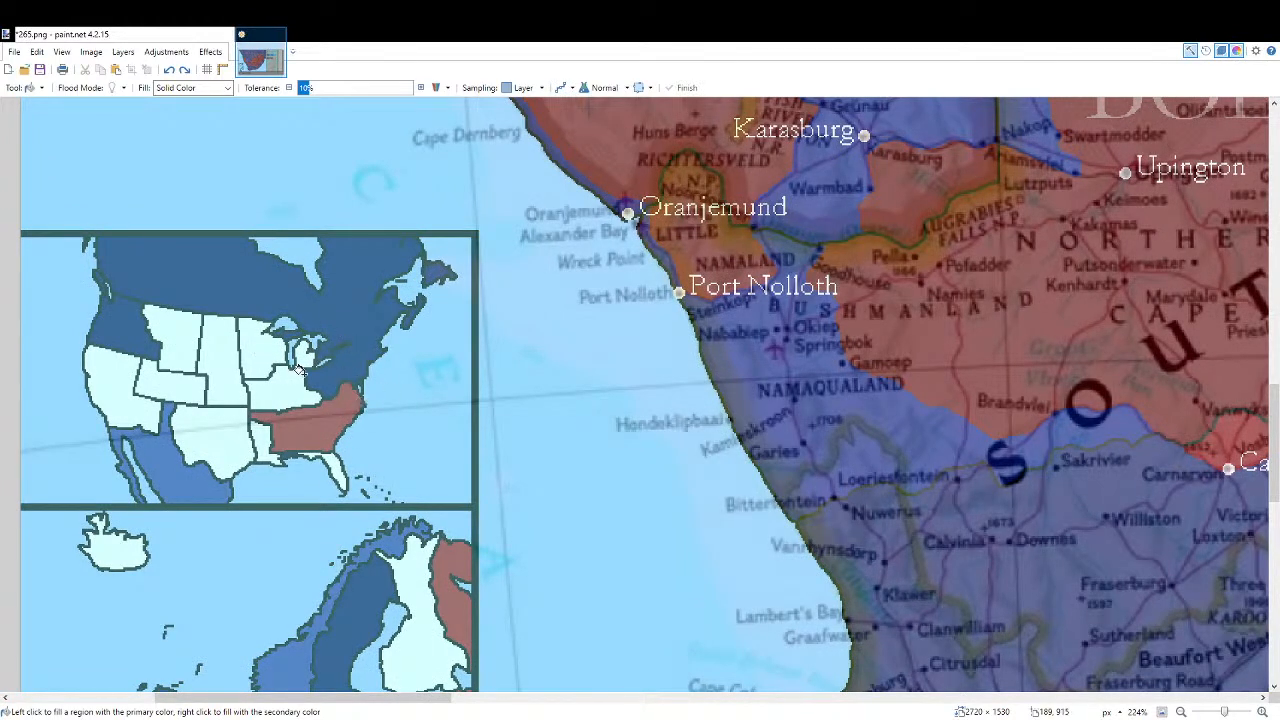
click(1163, 713)
scroll(1151, 133, up, 3)
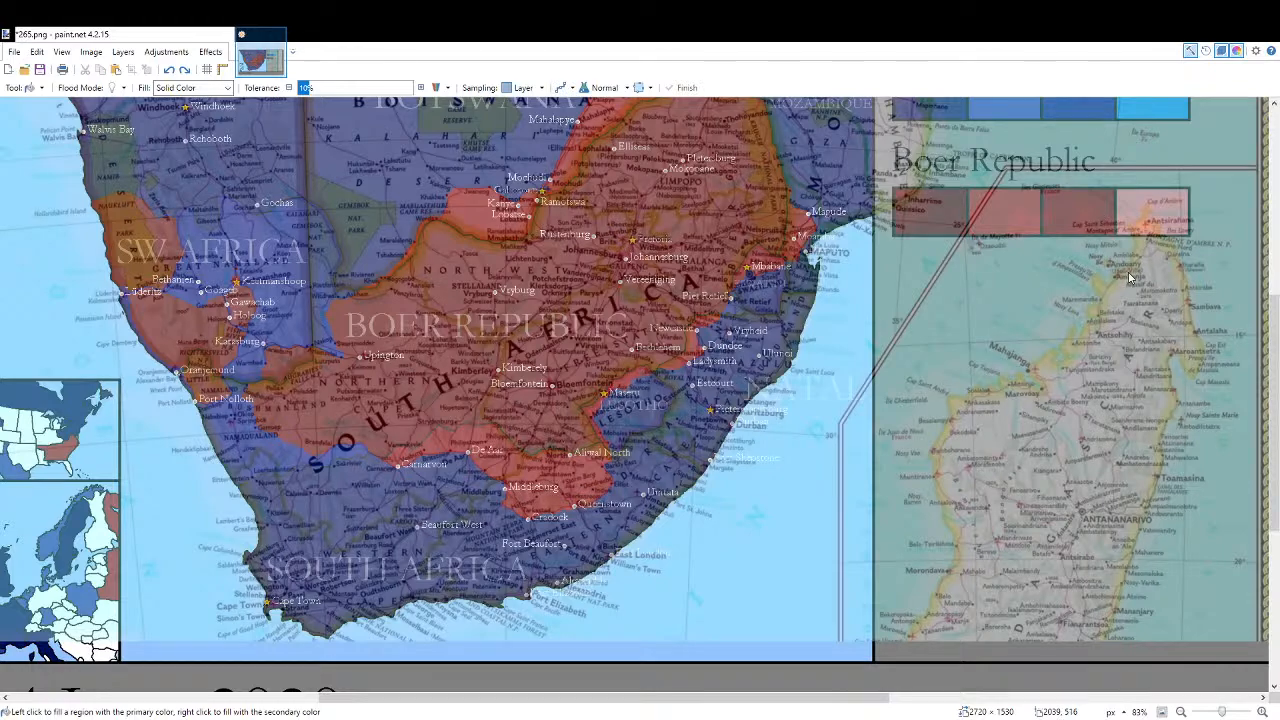
Change the frame's date to 15 June 2020, aligning the new day digits in front of the month.
scroll(458, 446, up, 6)
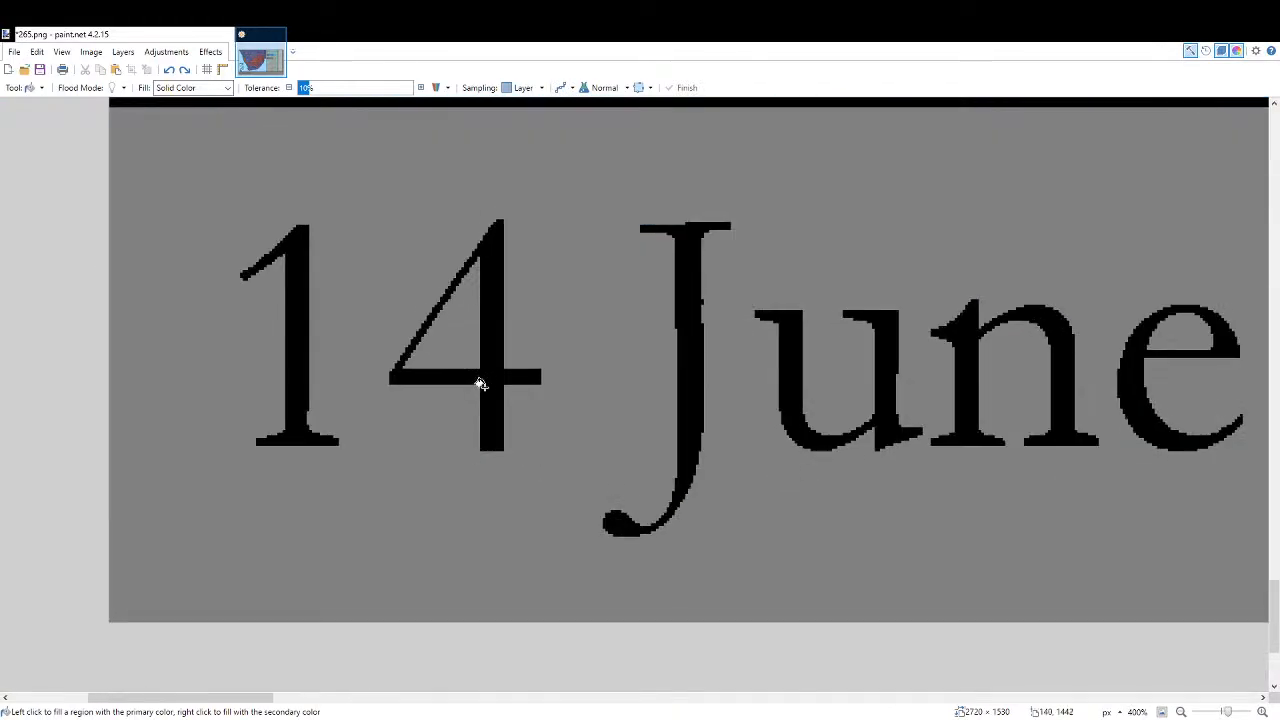
key(t)
click(467, 369)
text(15)
scroll(297, 377, up, 1)
drag(535, 420, 217, 383)
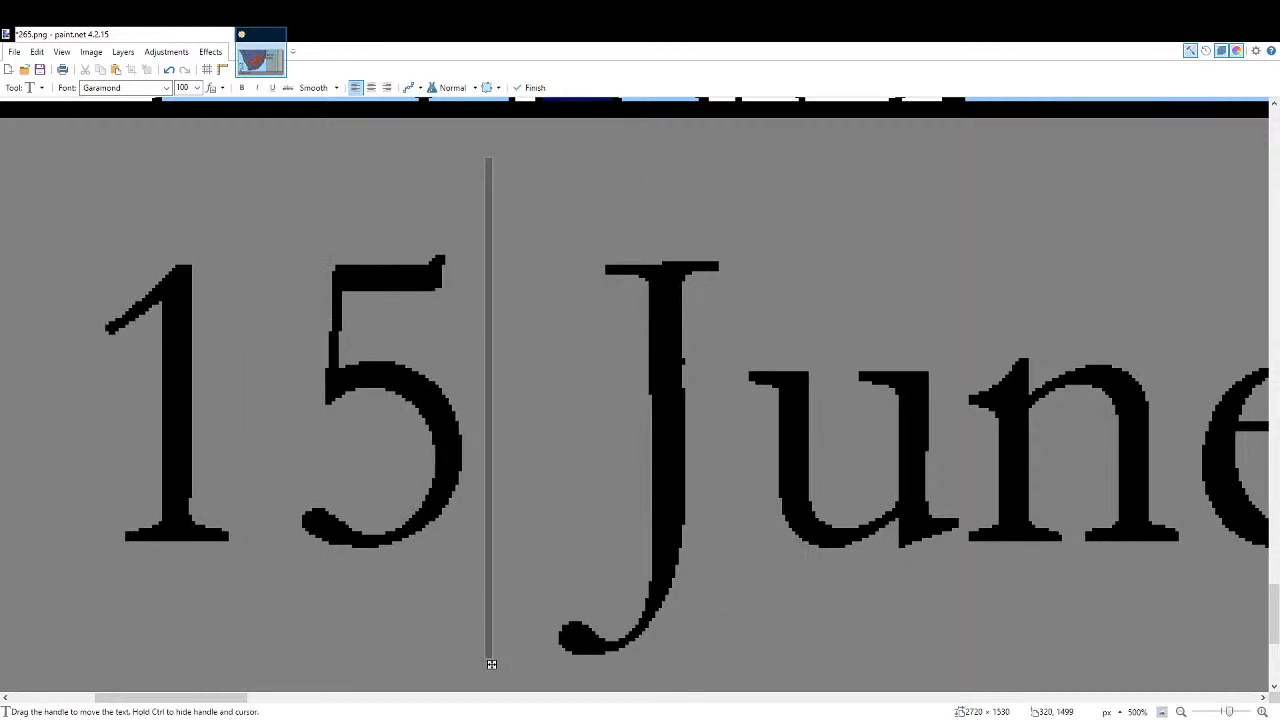
click(1162, 712)
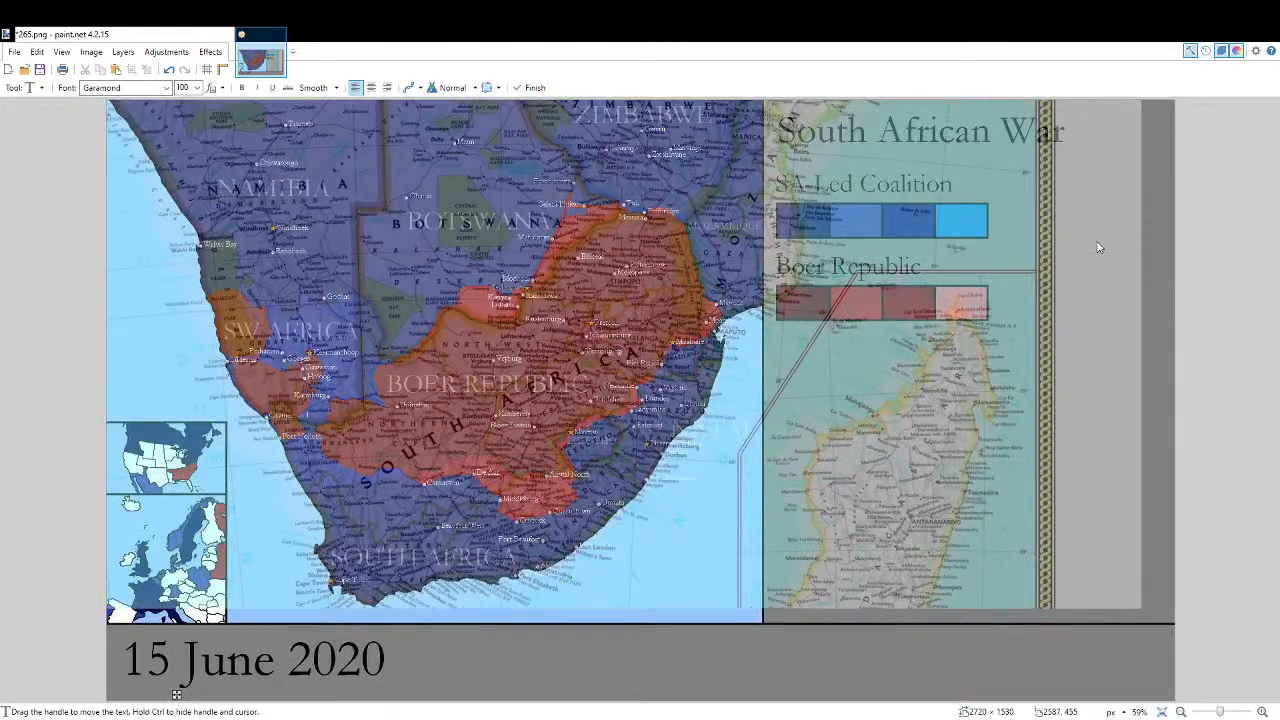
Recolour a small gain light pink beside the final "e" of the Gaborone label, next to the star.
key(k)
key(f)
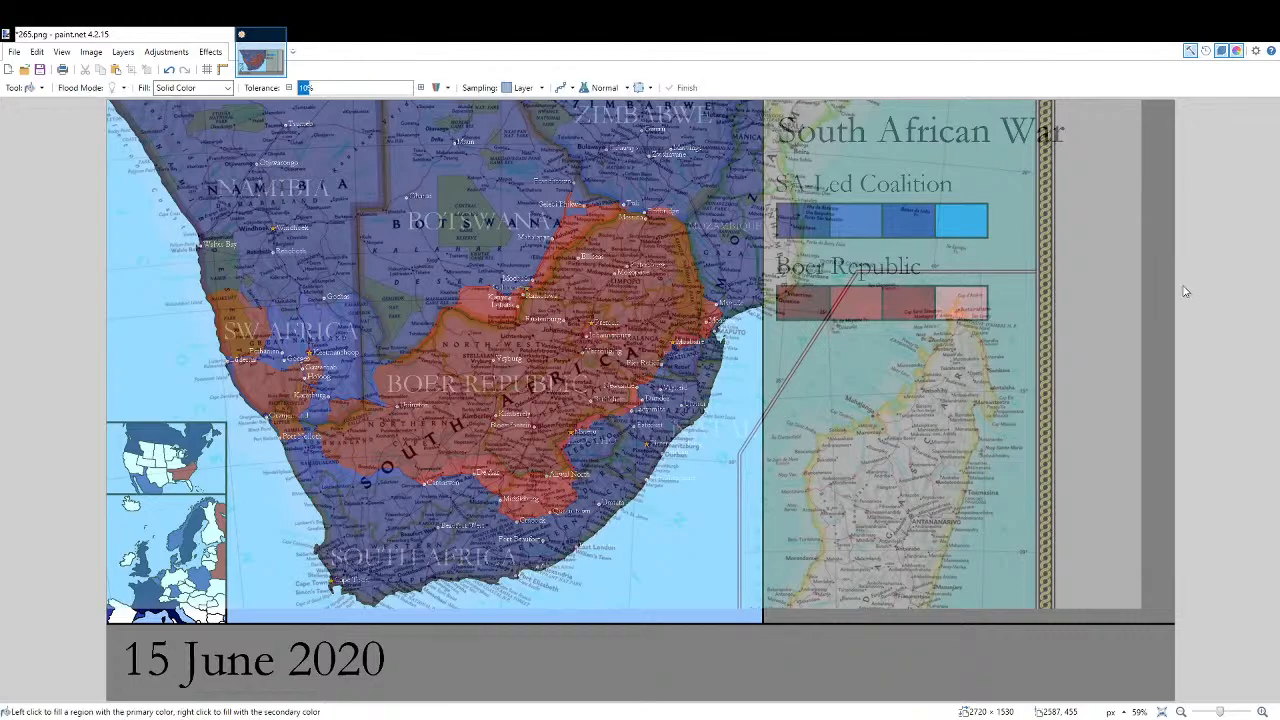
scroll(516, 287, up, 10)
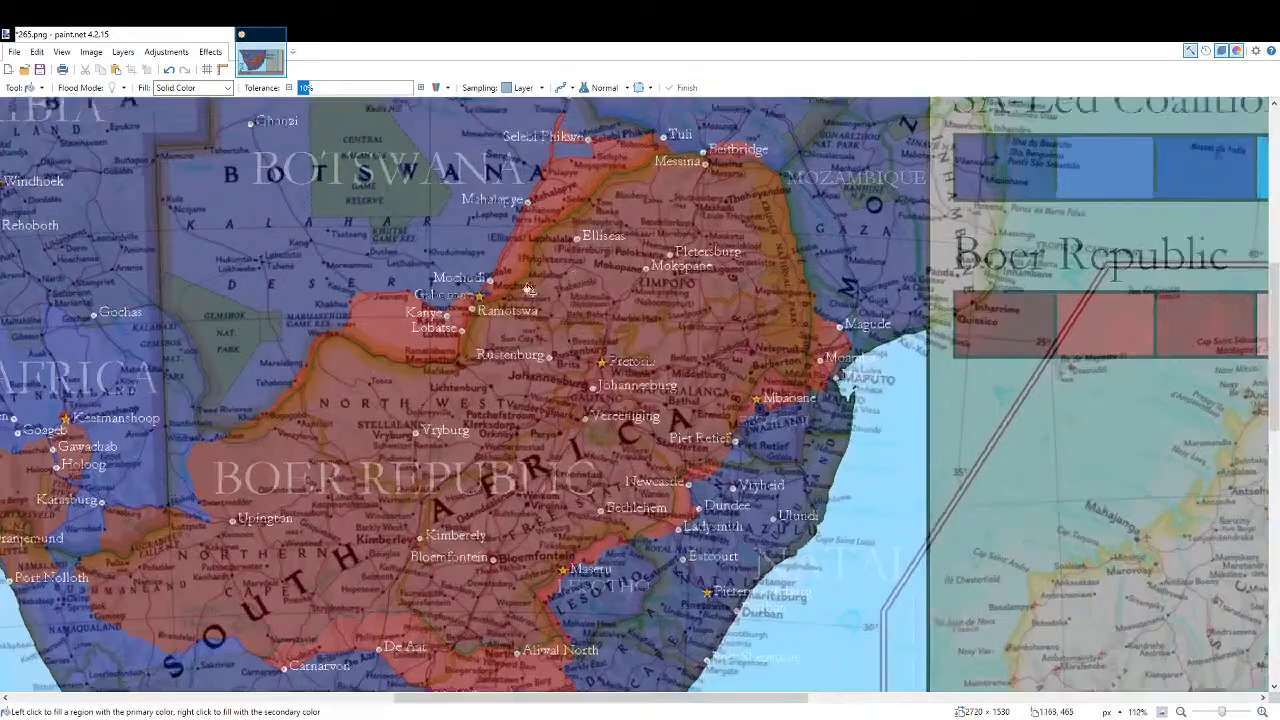
scroll(417, 255, up, 1)
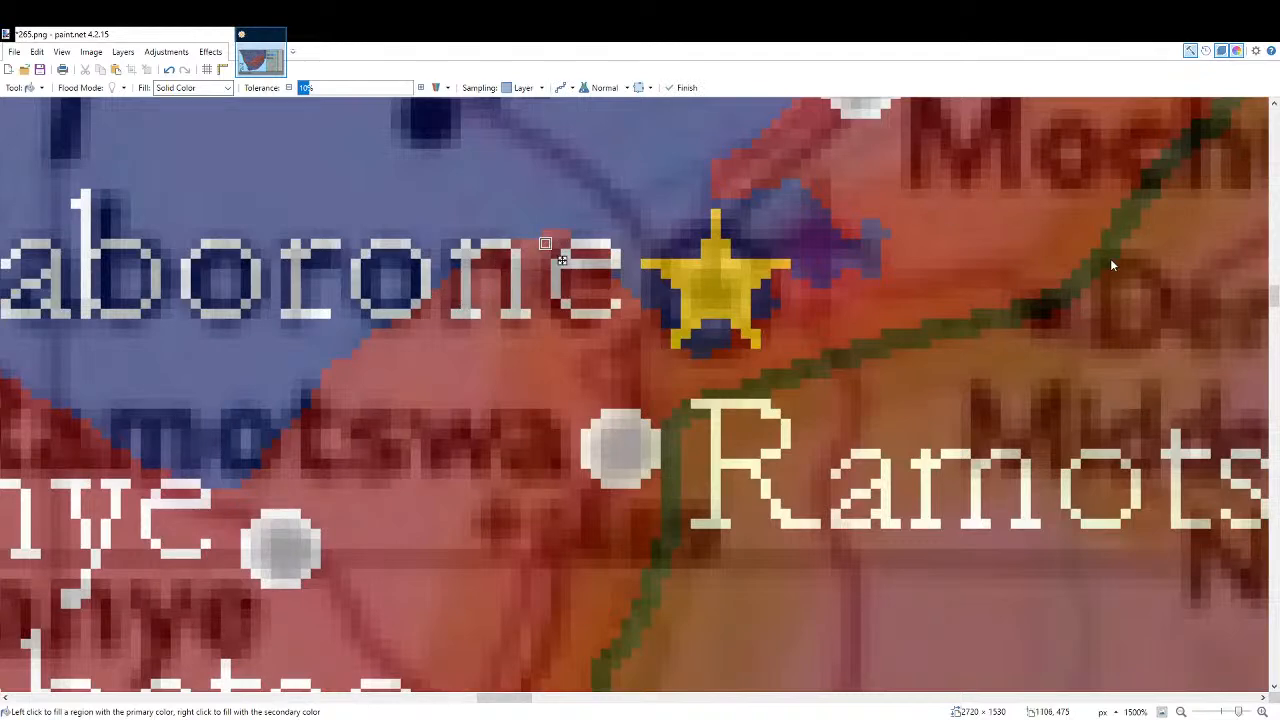
key(r)
scroll(490, 285, up, 2)
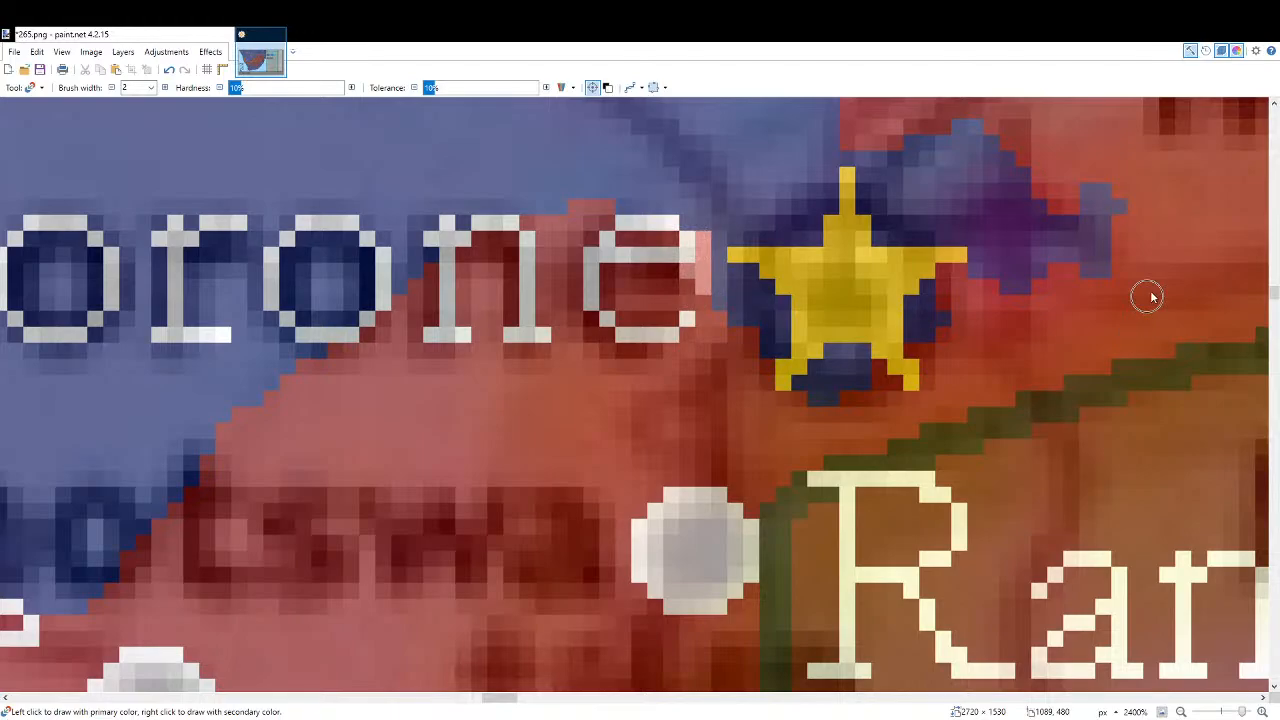
click(845, 138)
scroll(600, 430, down, 6)
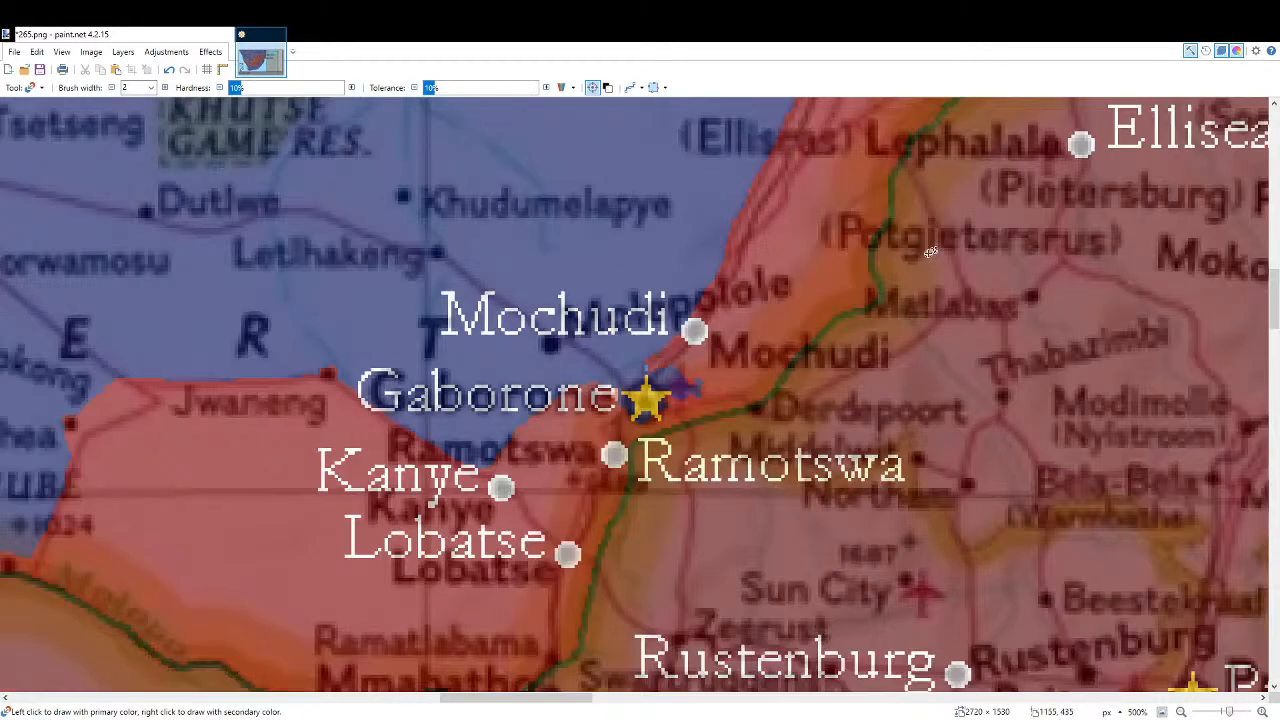
Recolour the northern tip of the red corridor at Tonota light blue as a loss.
drag(936, 150, 420, 582)
scroll(500, 465, up, 3)
scroll(503, 297, up, 5)
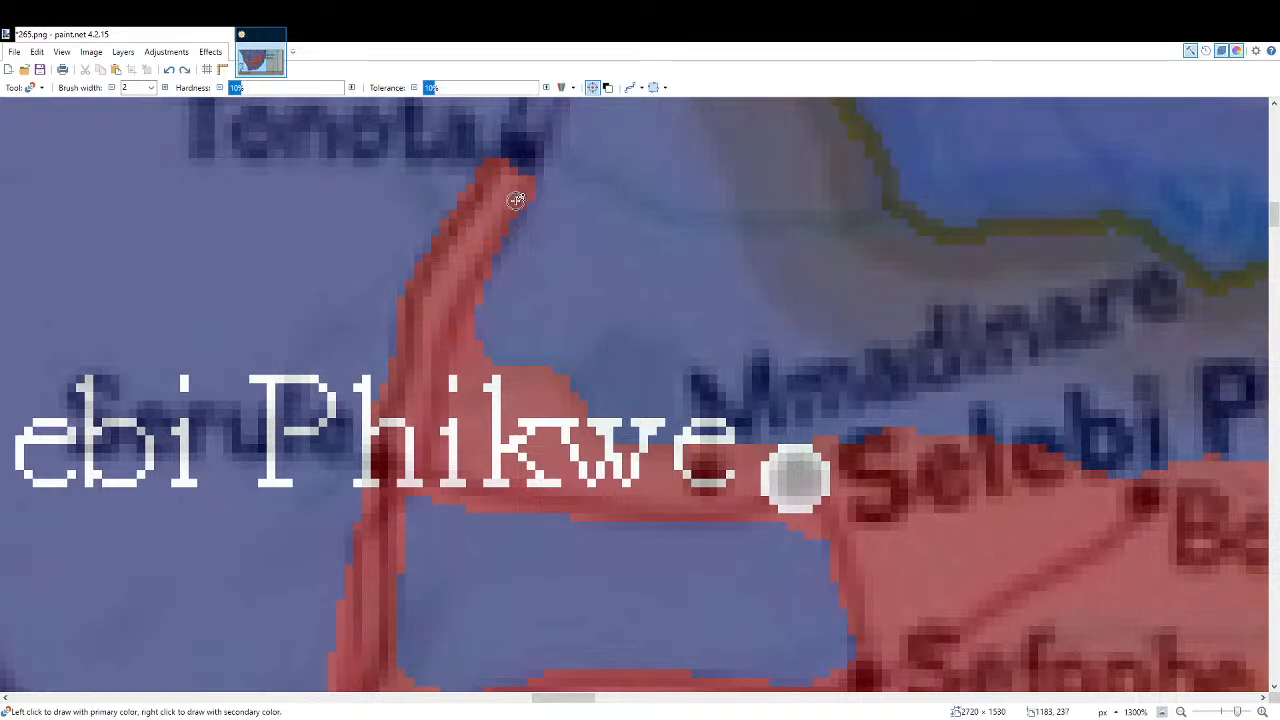
mouse_move(518, 203)
mouse_down()
mouse_move(473, 173)
mouse_move(531, 193)
mouse_move(475, 151)
mouse_move(541, 183)
mouse_up()
Hide the reference map, save the frame as 266.png, and bring the reference map back.
click(1162, 712)
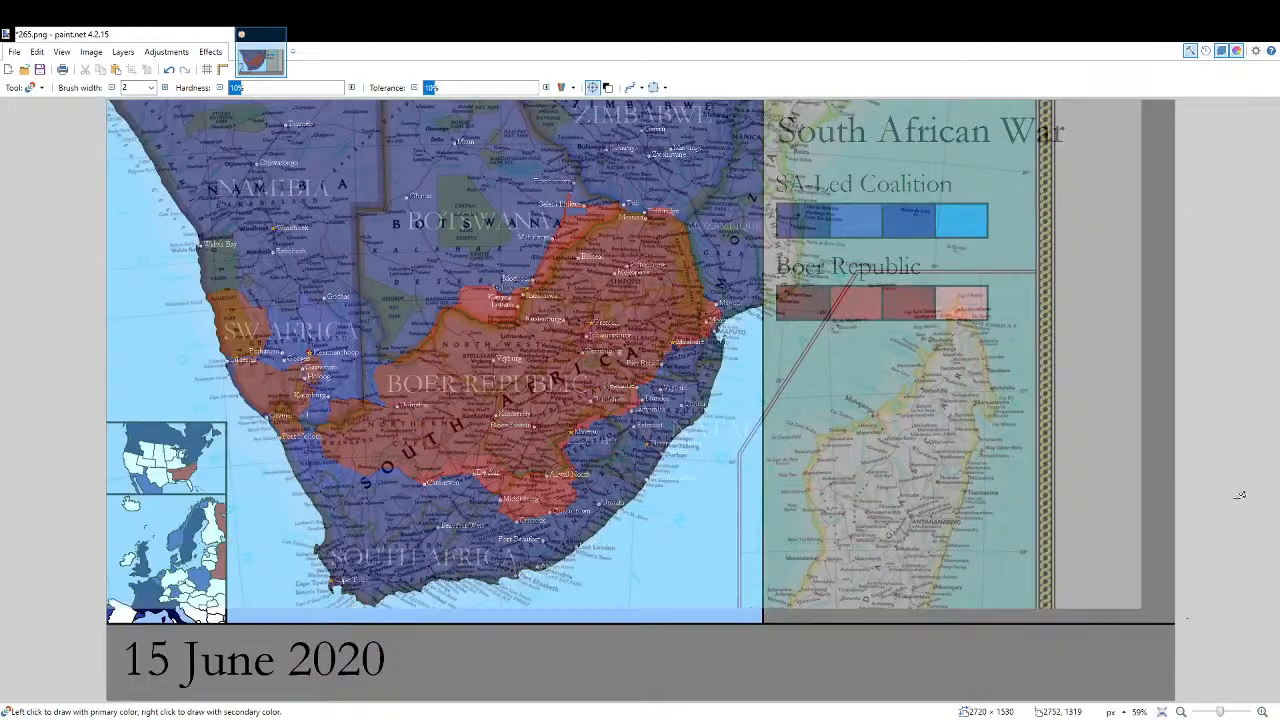
click(1165, 257)
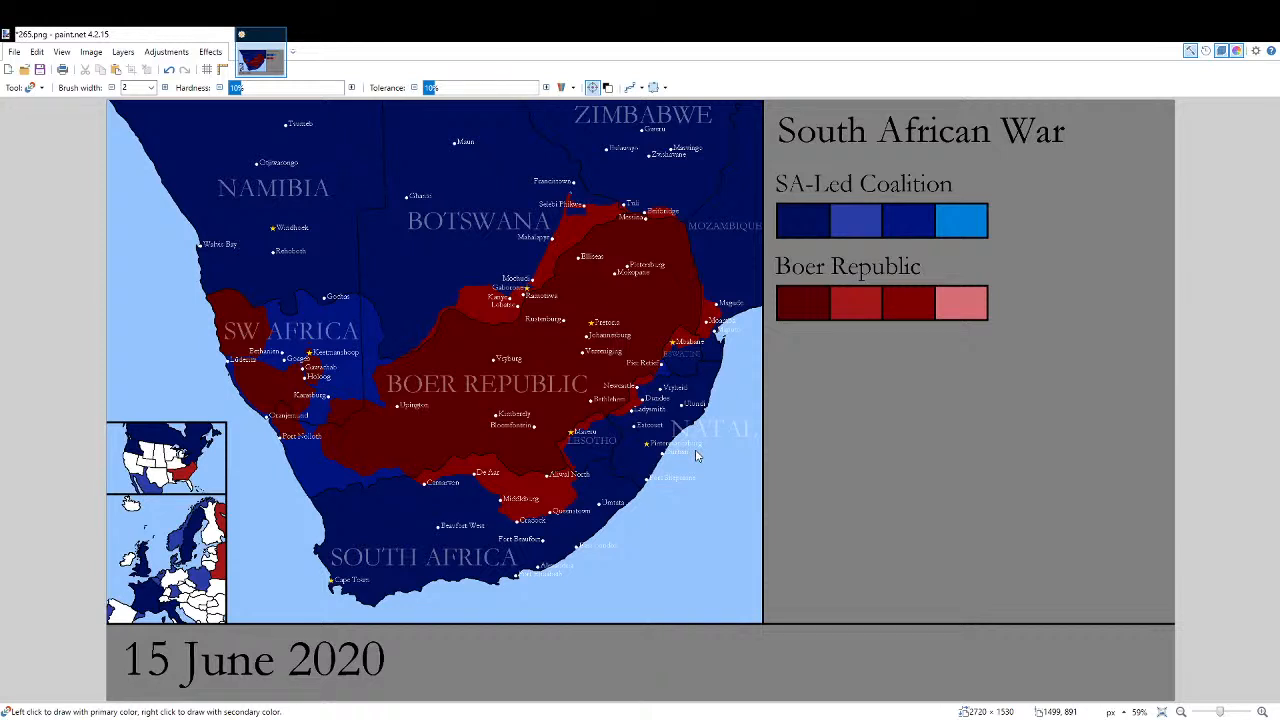
key(ctrl+s)
key(f)
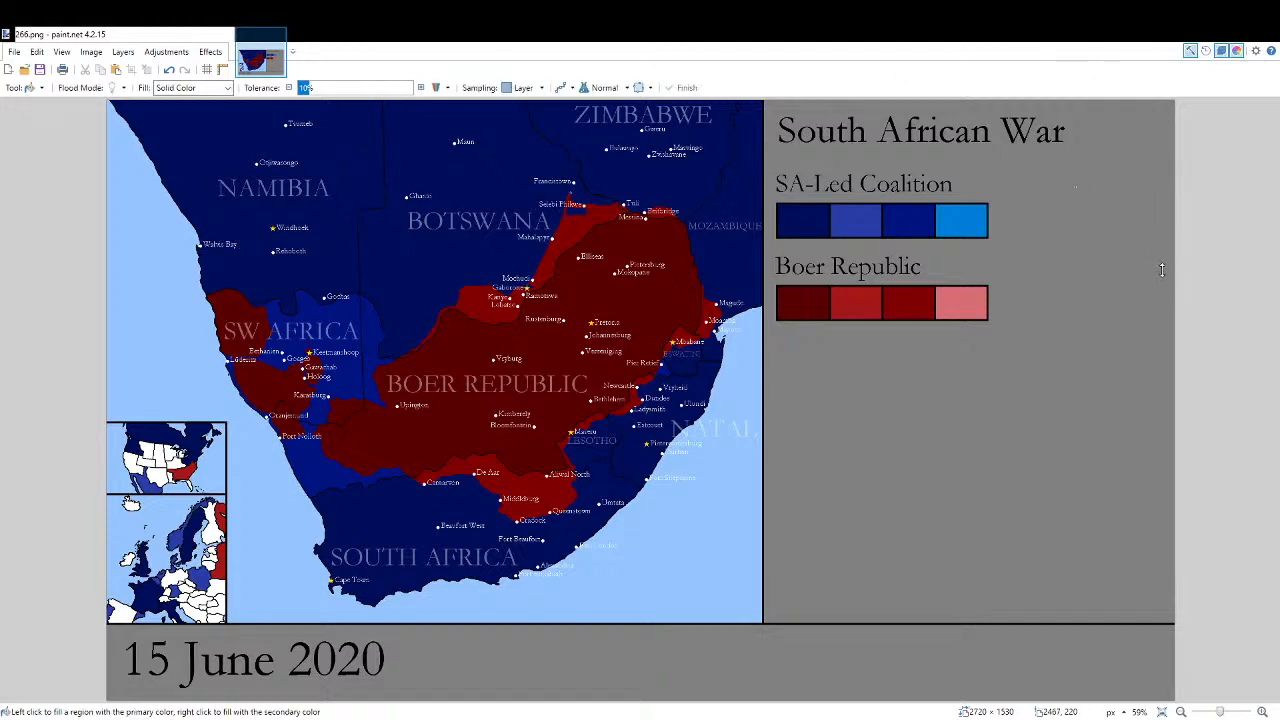
click(1191, 117)
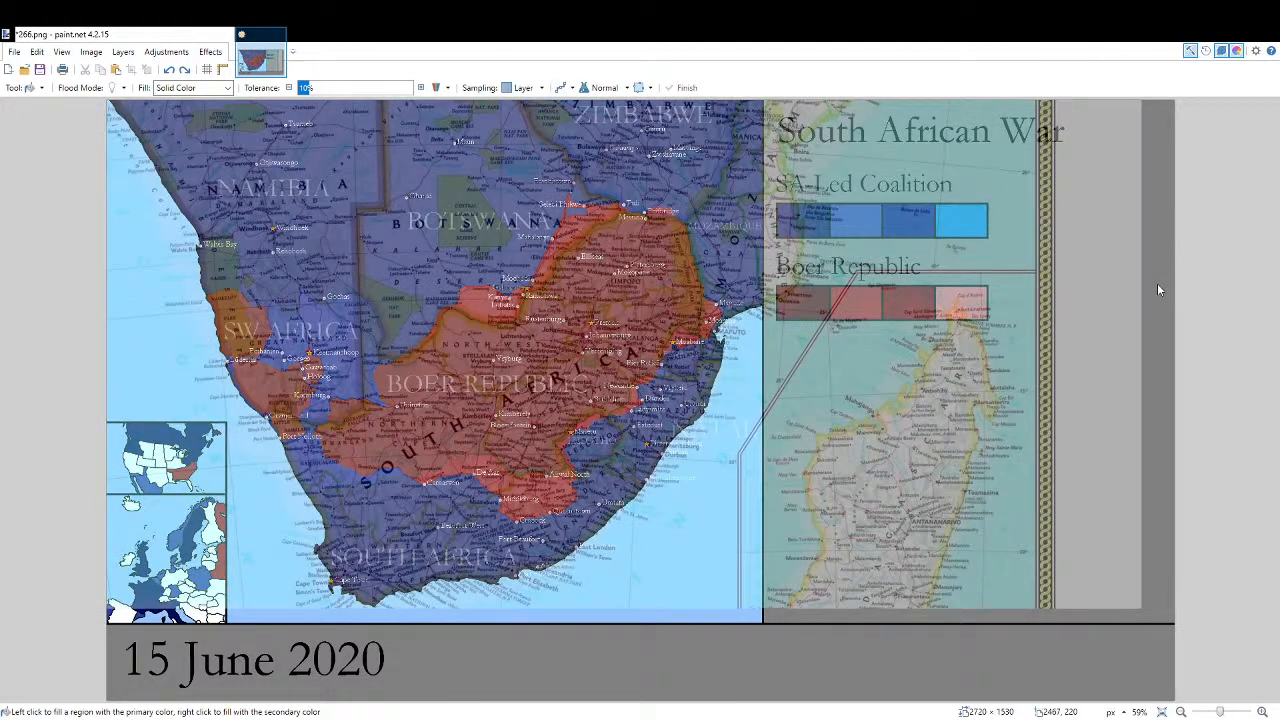
Change the frame's date to 16 June 2020, aligning the new day digits in front of the month.
ctrl+scroll(224, 447, up, 6)
ctrl+scroll(471, 363, up, 3)
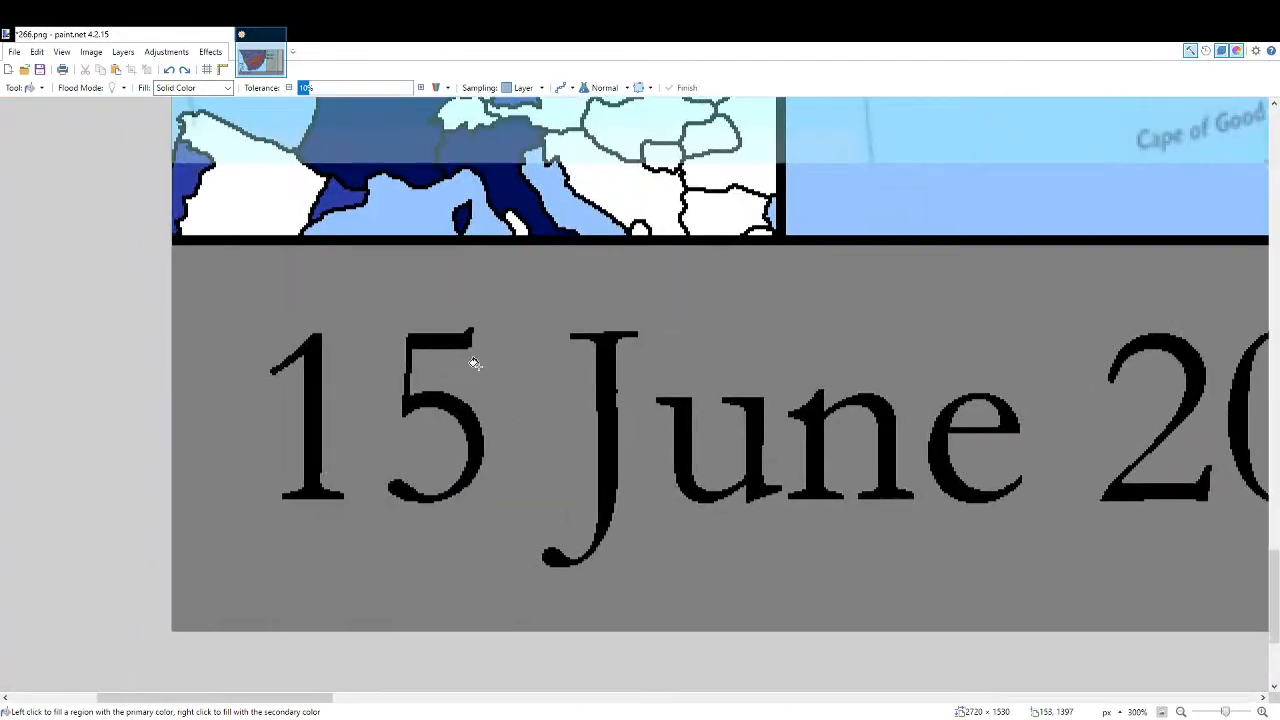
key(t)
click(444, 419)
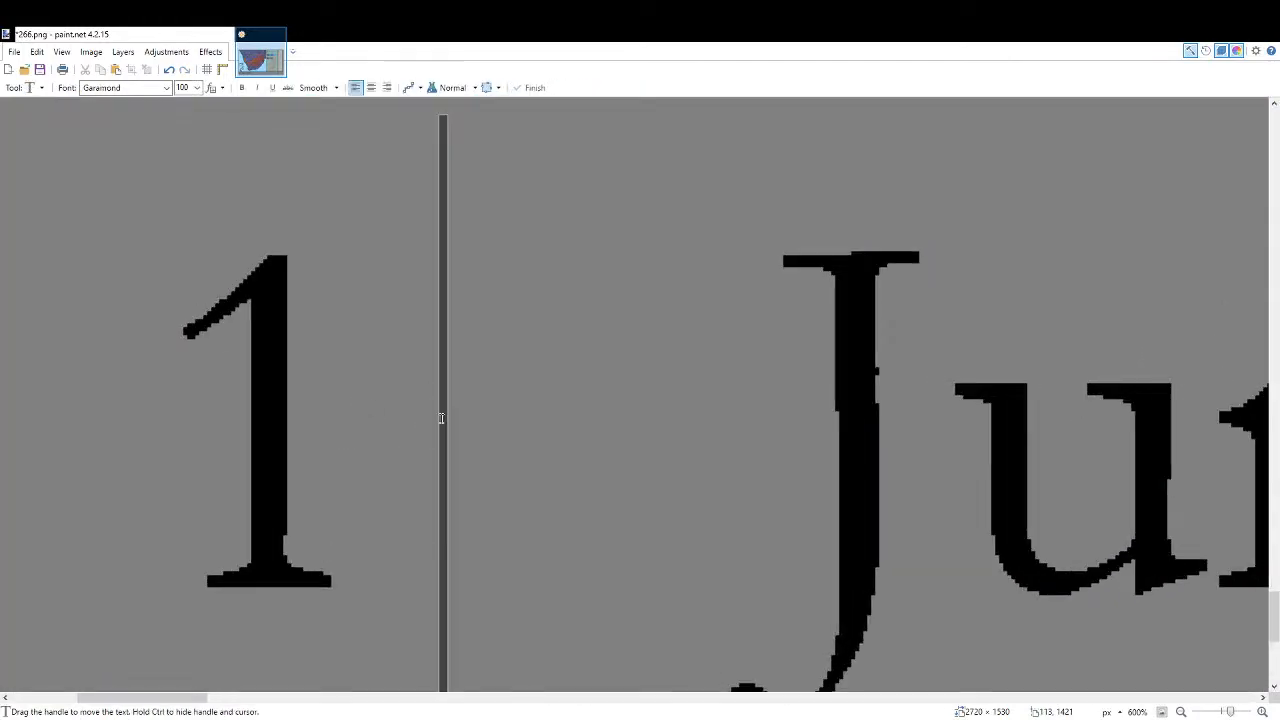
text(16)
drag(620, 437, 328, 447)
click(1152, 711)
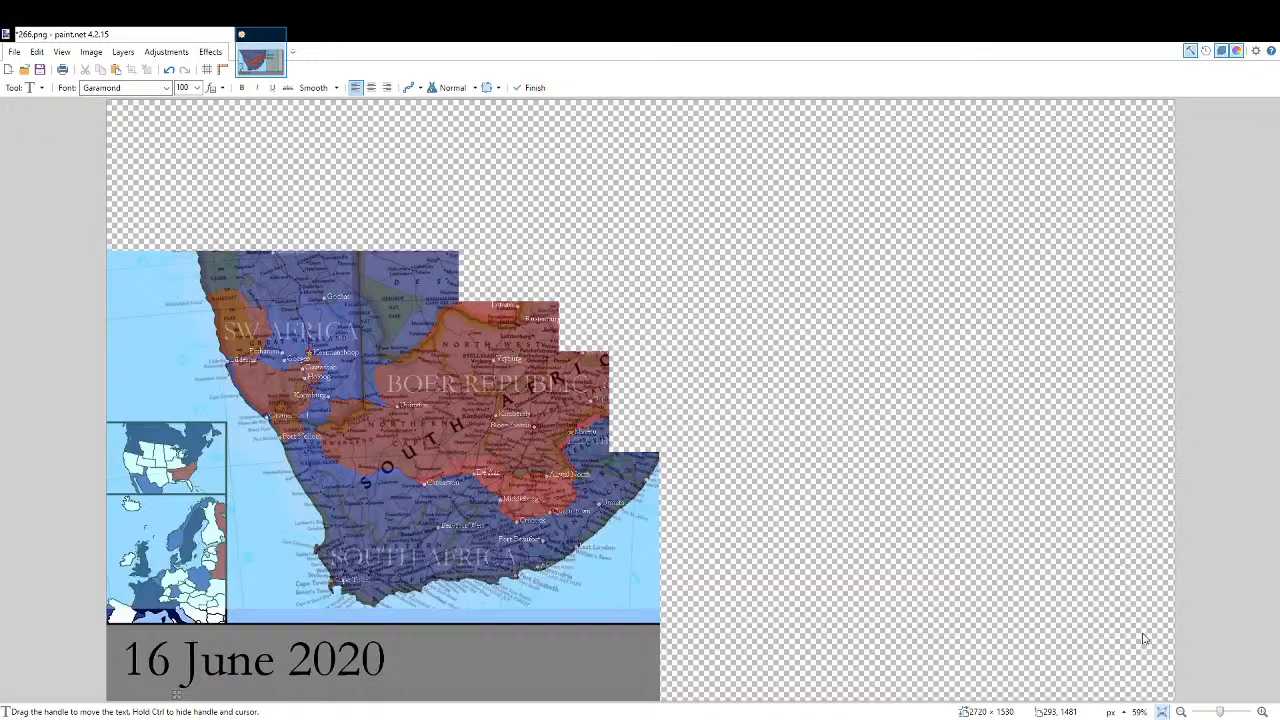
Fill the light blue loss at Tonota dark blue and colour the remaining red corridor north of Selebi Phikwe light blue.
key(f)
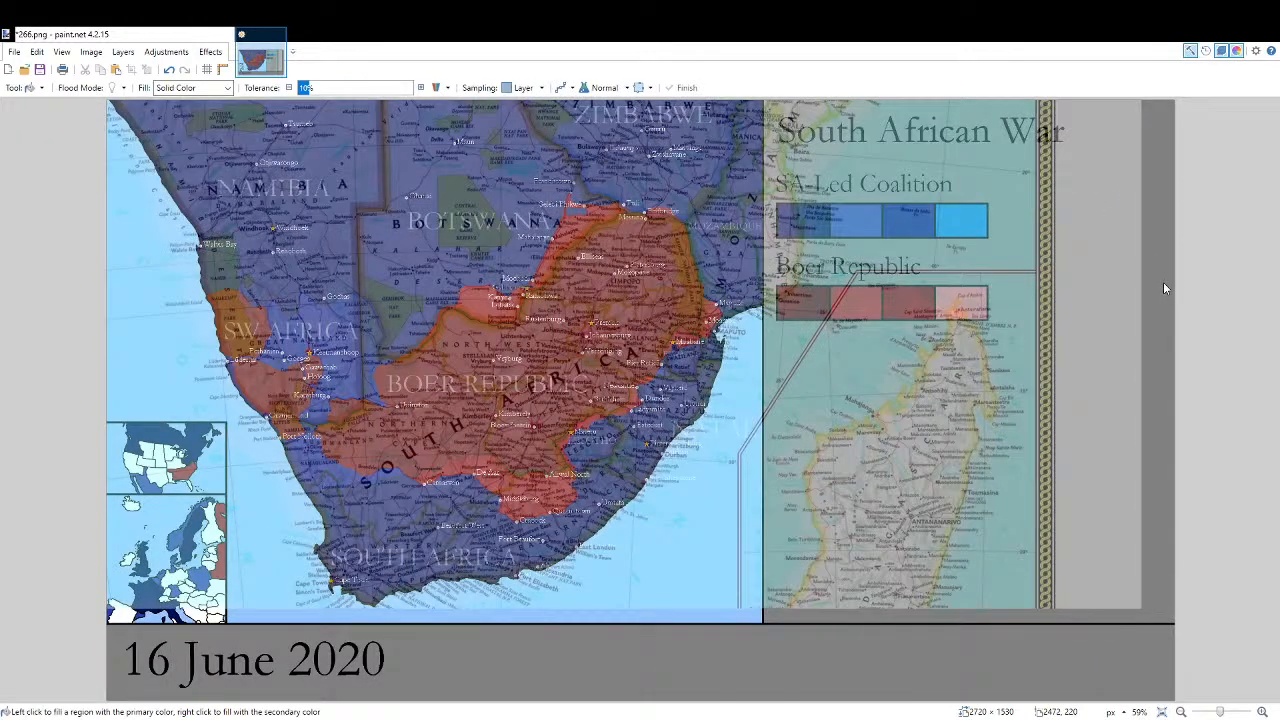
scroll(566, 201, up, 10)
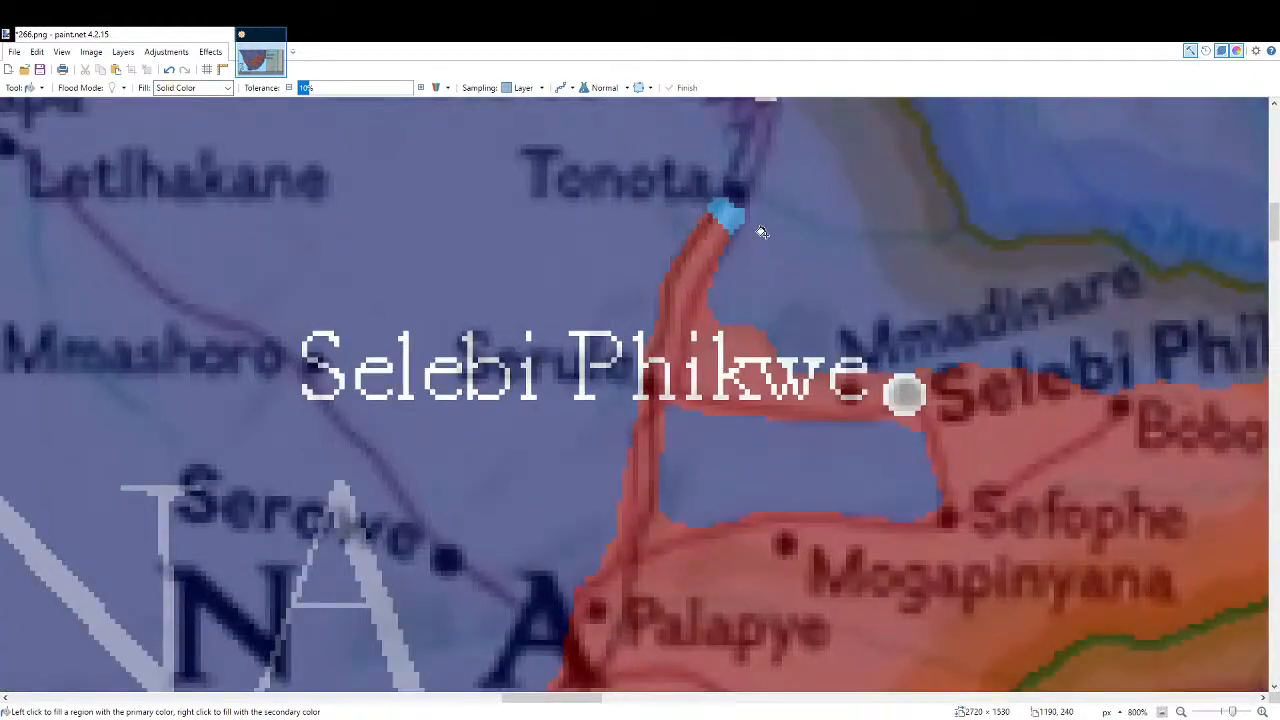
key(b)
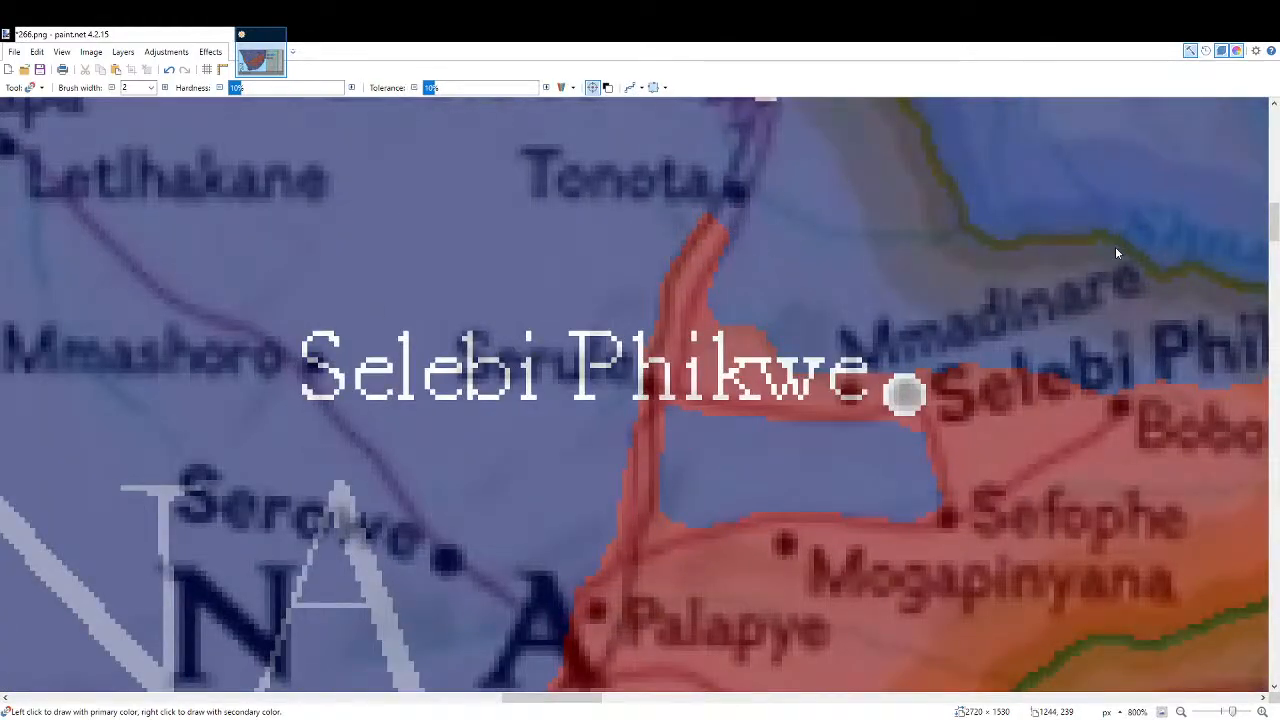
scroll(1027, 248, up, 3)
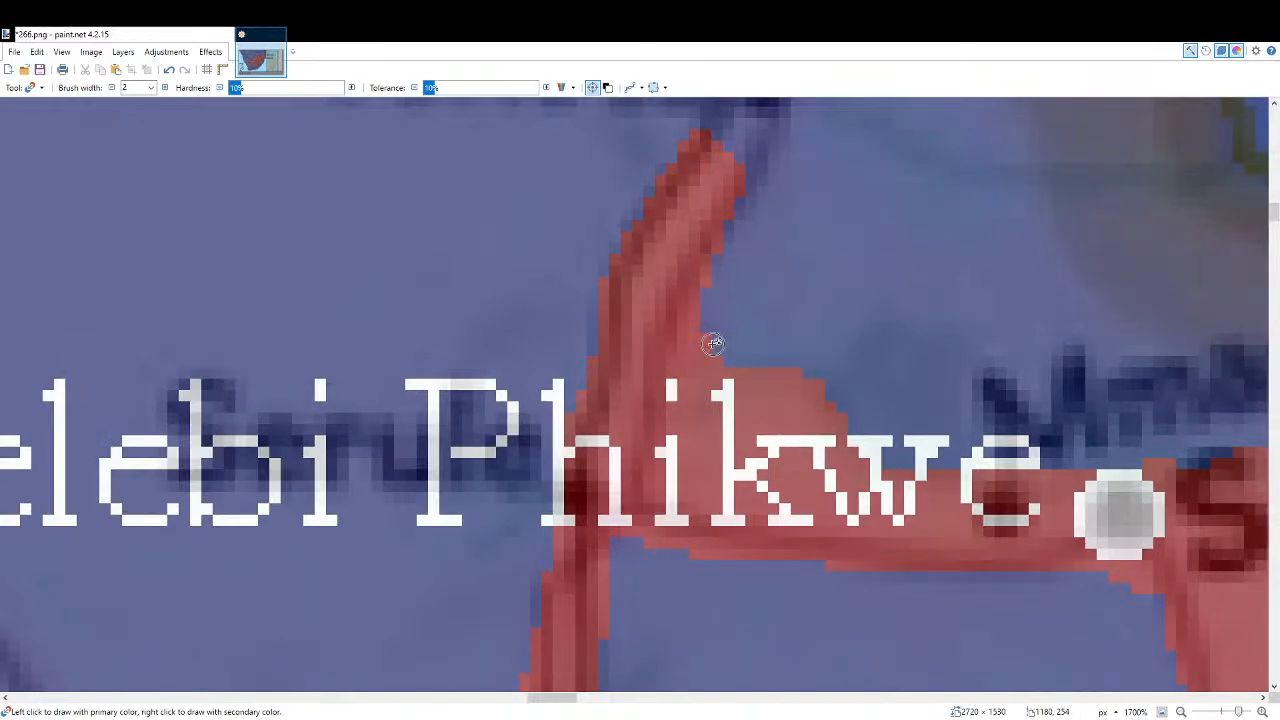
drag(677, 334, 602, 340)
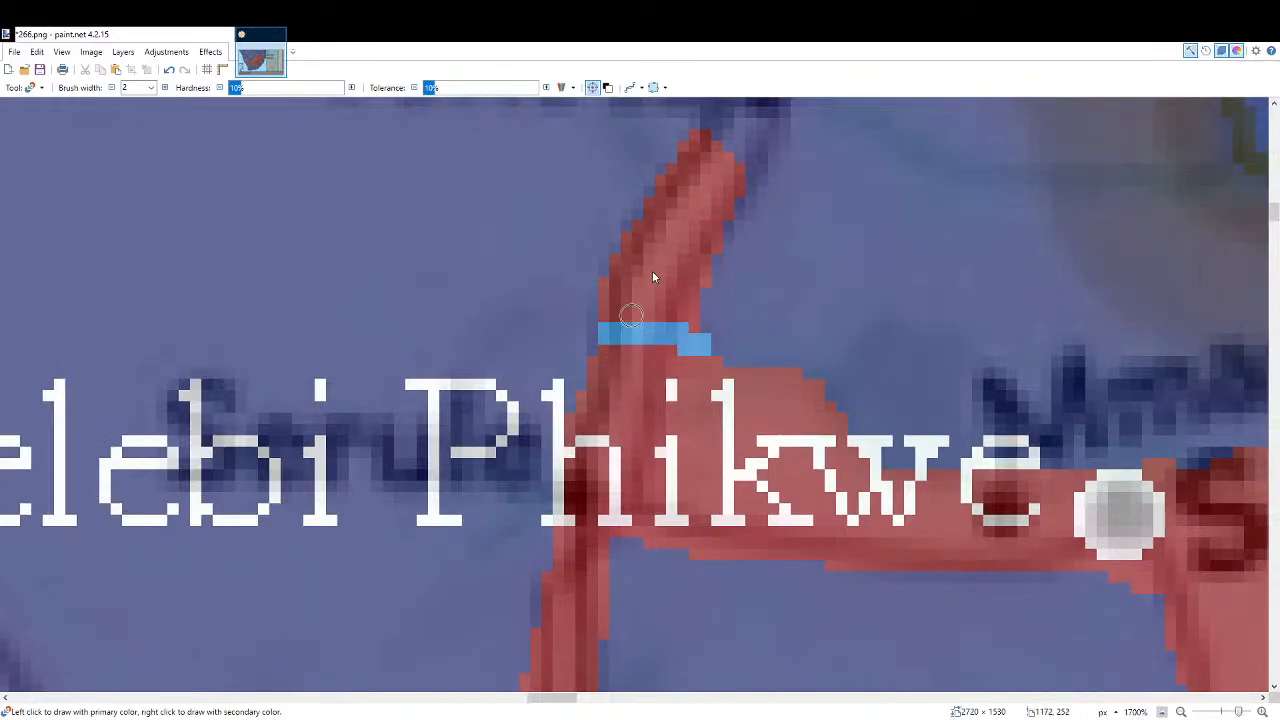
key(f)
click(648, 271)
scroll(718, 274, down, 5)
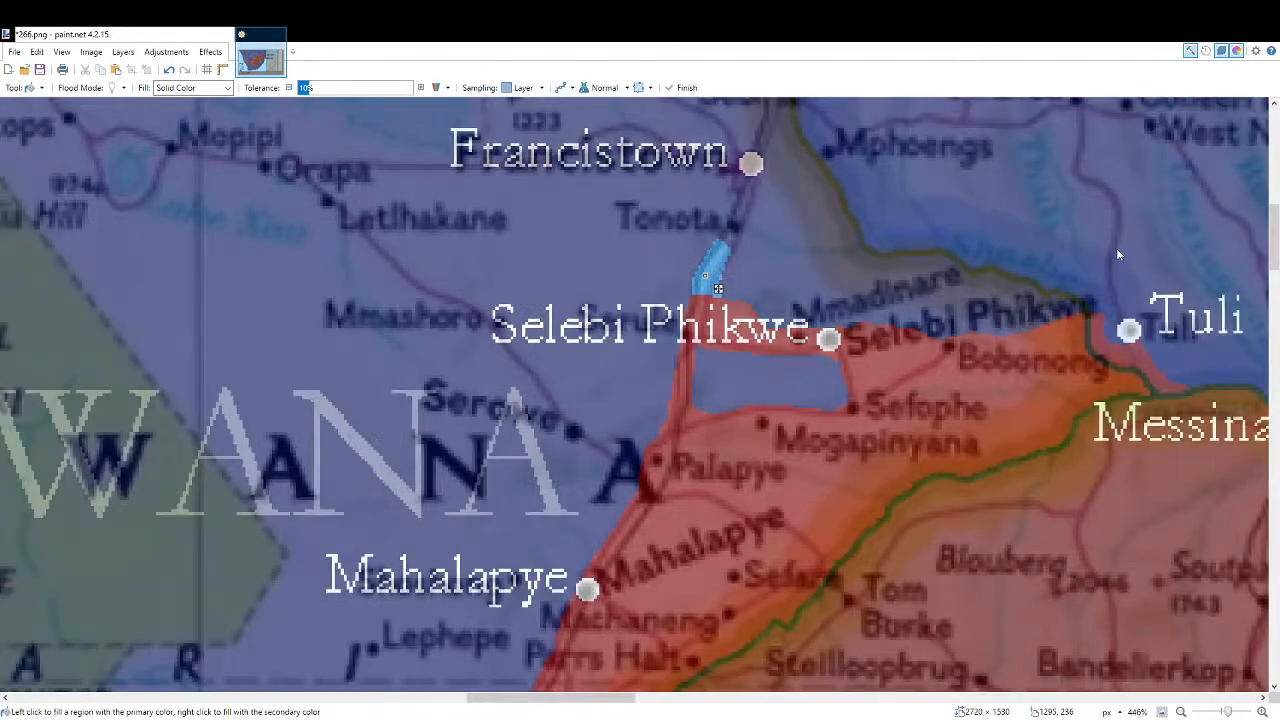
Recolour a light pink gain above and beside the final "e" of the Gaborone label.
scroll(1118, 255, down, 2)
scroll(1118, 255, left, 3)
key(b)
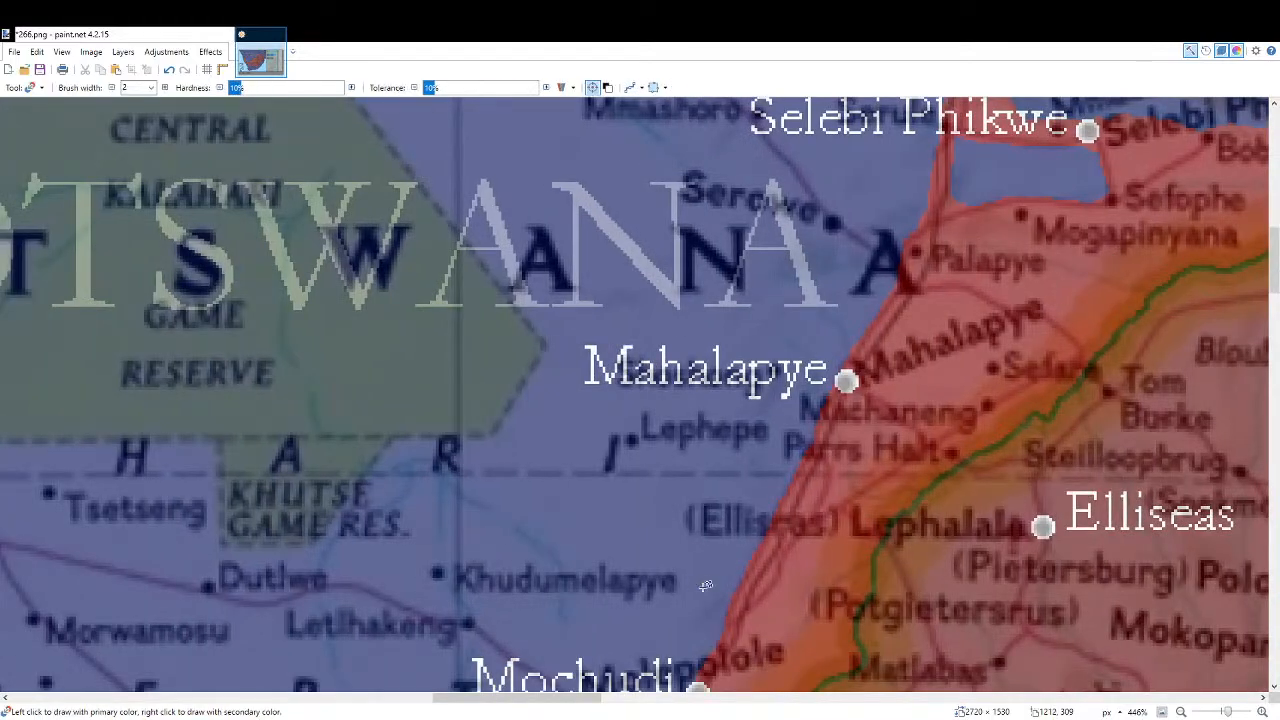
scroll(765, 561, down, 3)
scroll(765, 561, left, 1)
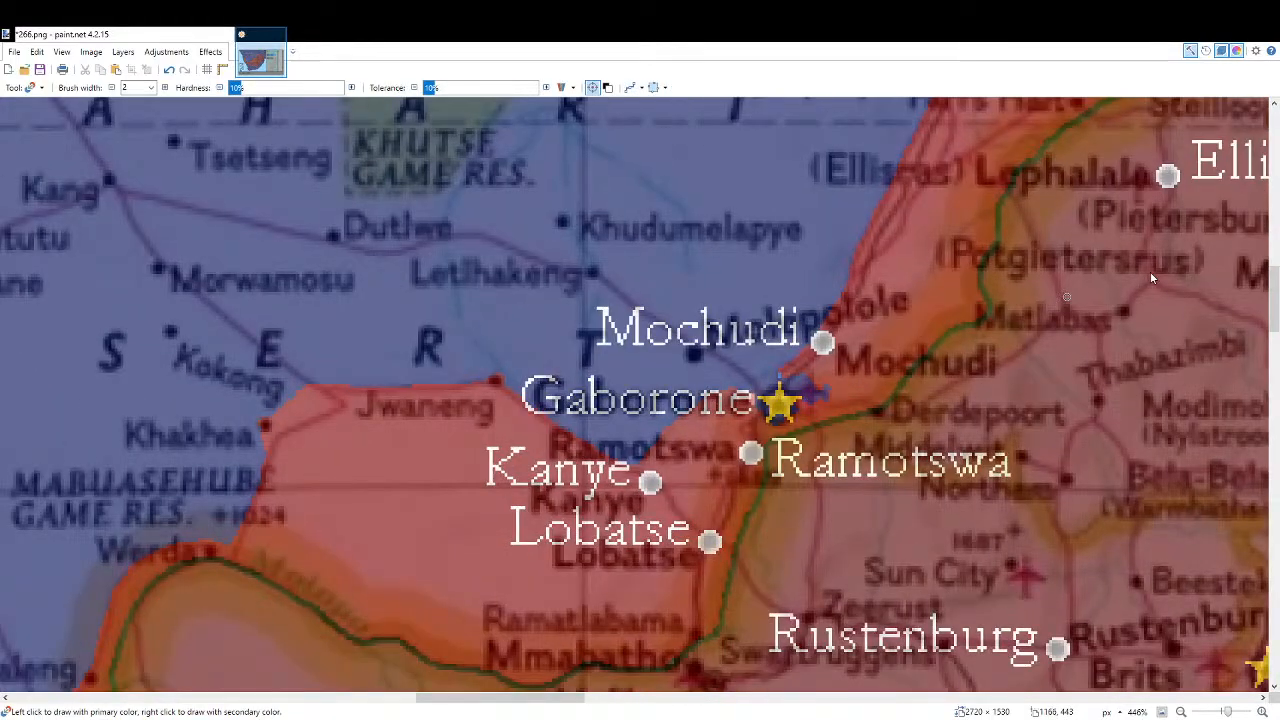
scroll(800, 390, up, 5)
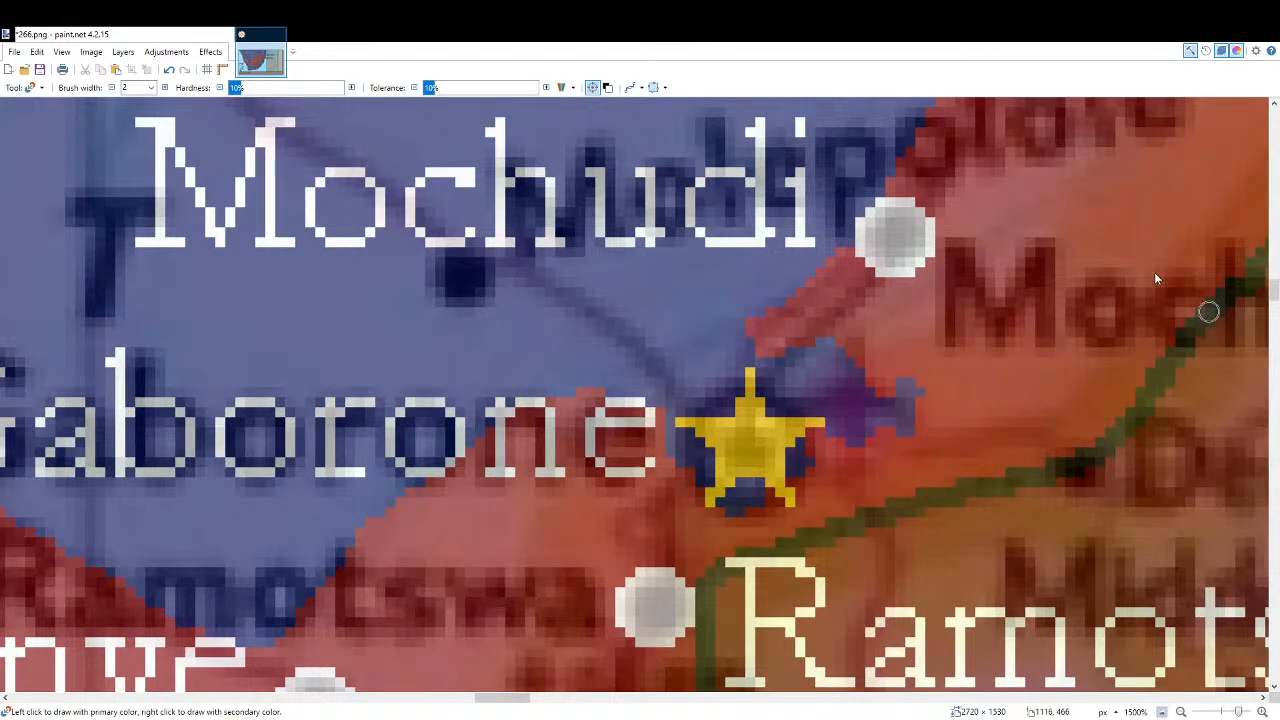
scroll(571, 360, up, 4)
mouse_move(730, 436)
mouse_down()
mouse_move(689, 393)
mouse_move(588, 427)
mouse_move(630, 409)
mouse_move(678, 432)
mouse_up()
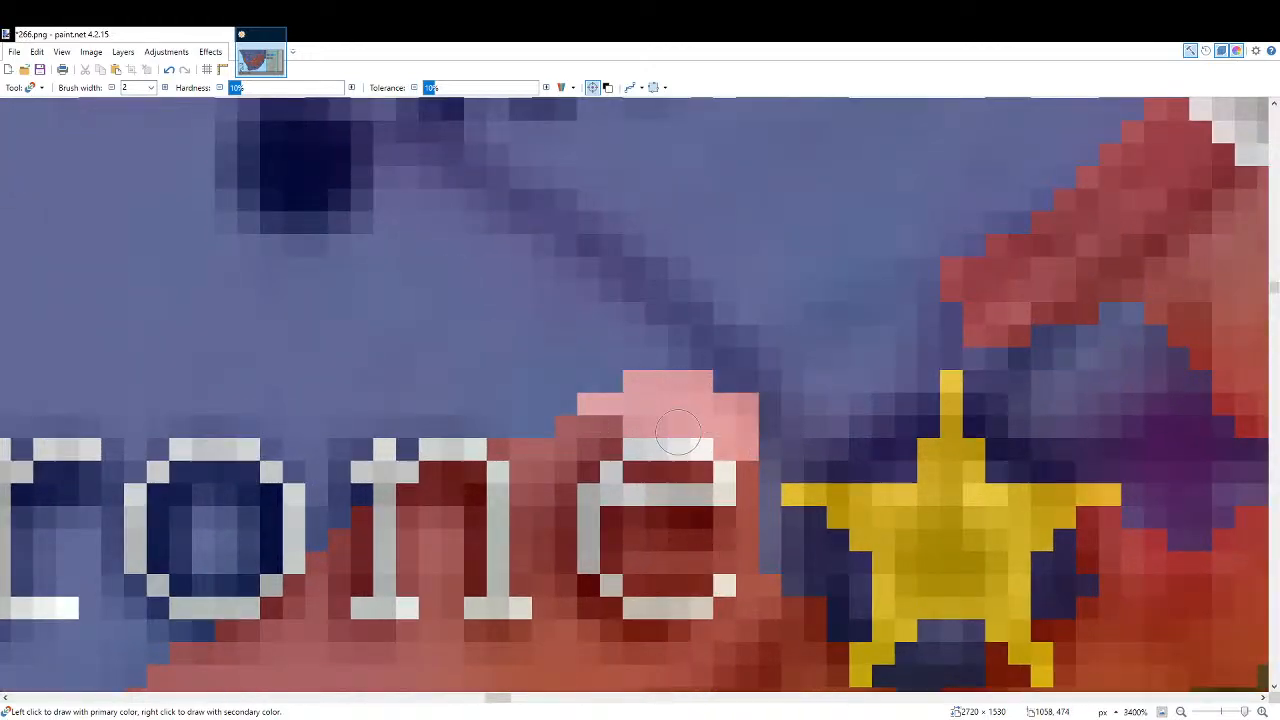
scroll(678, 432, down, 5)
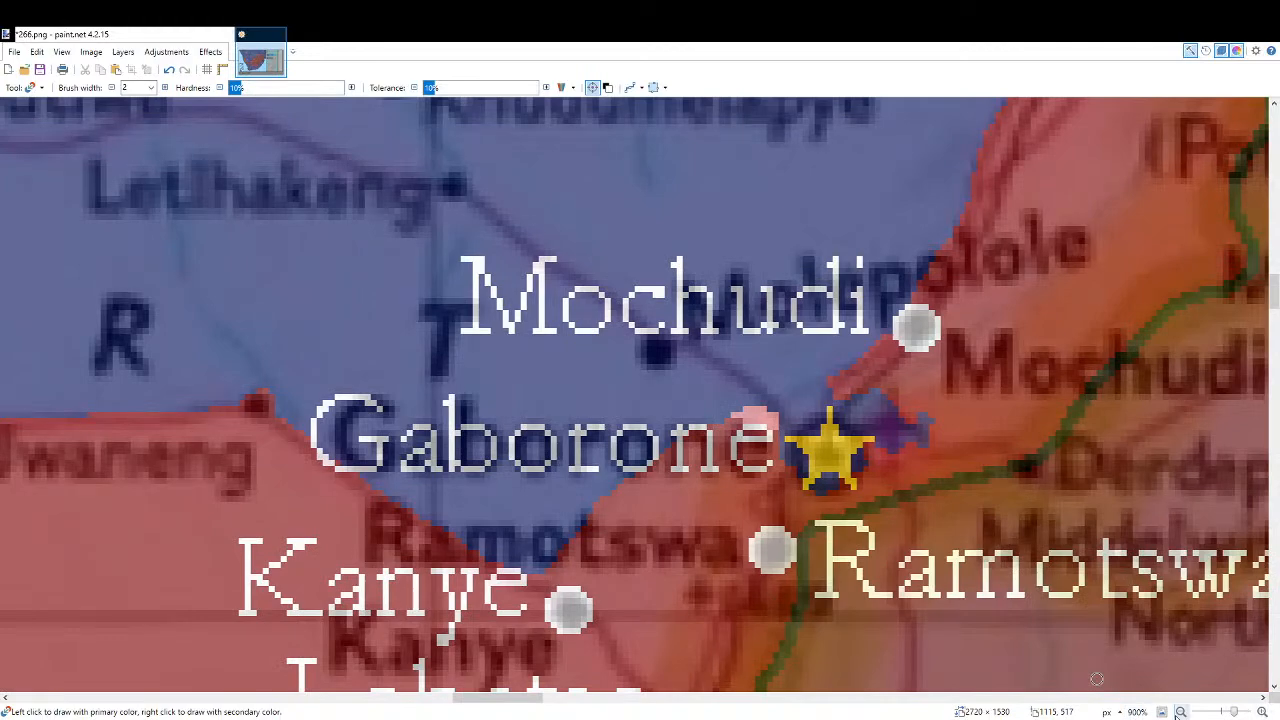
Hide the reference map, save the 16 June frame as 267.png, and bring the reference map back.
click(1162, 712)
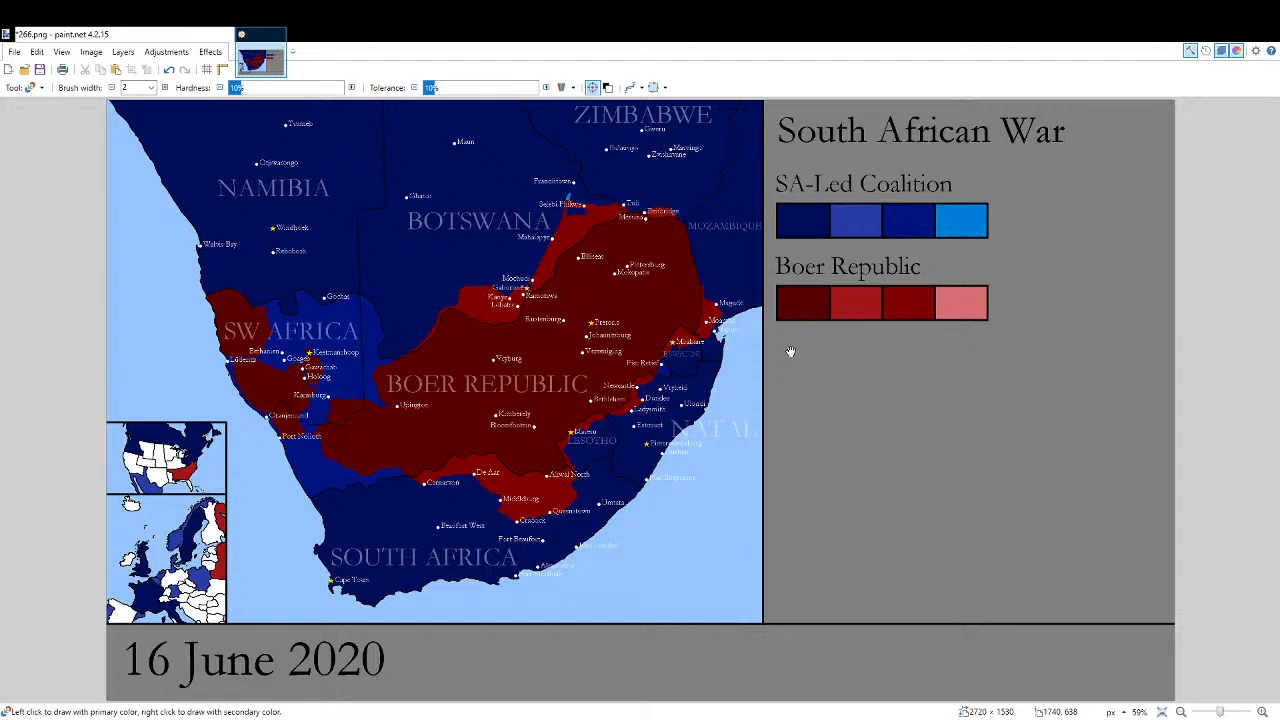
key(ctrl+s)
click(1187, 177)
Change the frame's date to 17 June 2020, placing the new day digits where the old ones stood.
key(f)
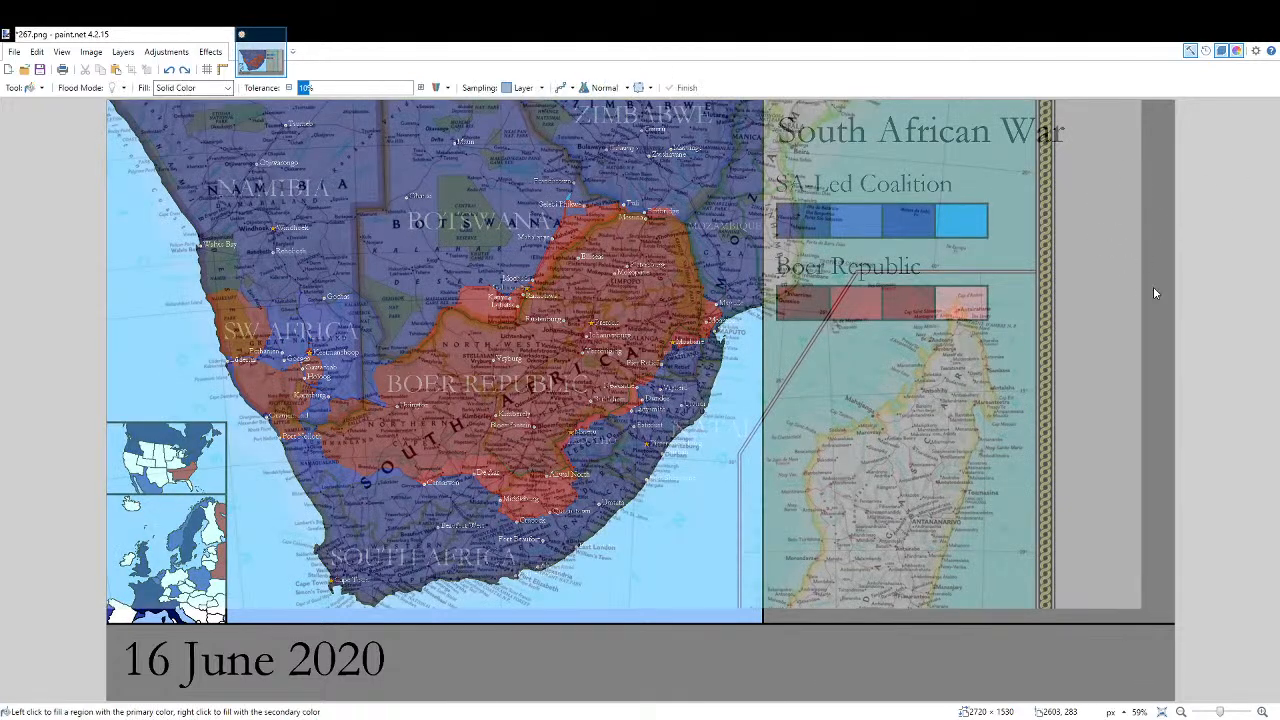
scroll(266, 470, up, 6)
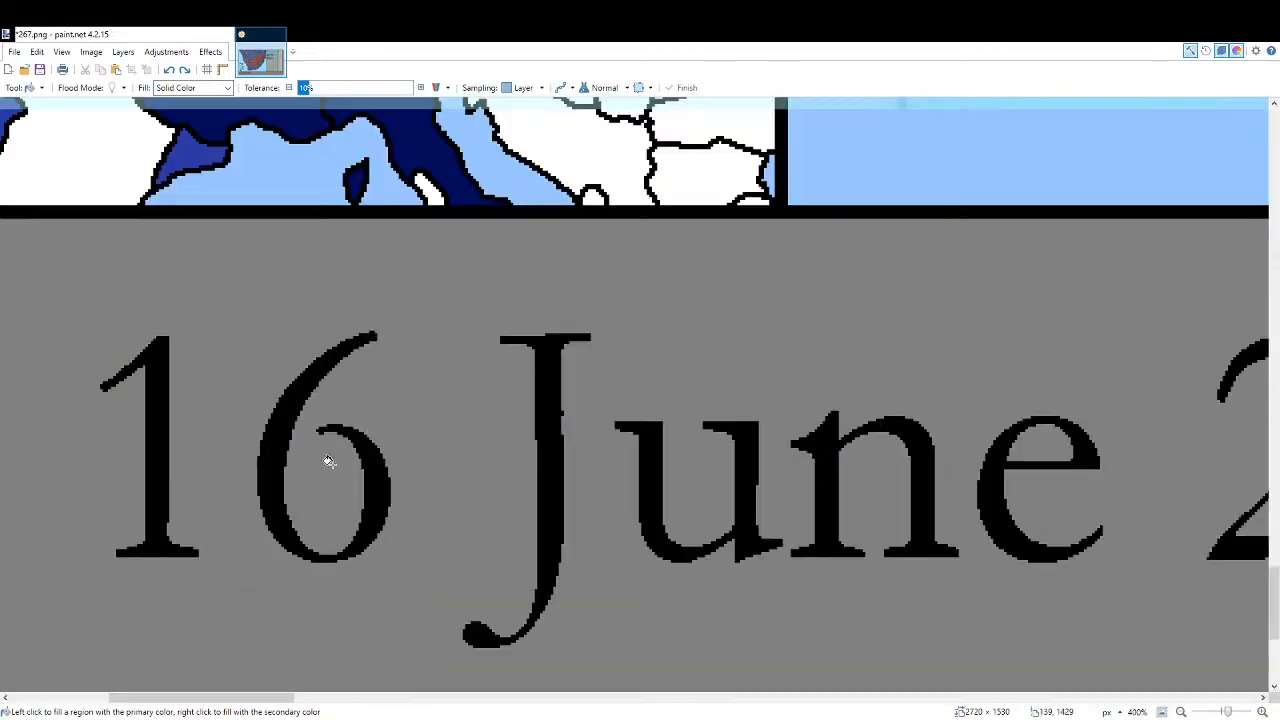
key(t)
click(266, 470)
text(17)
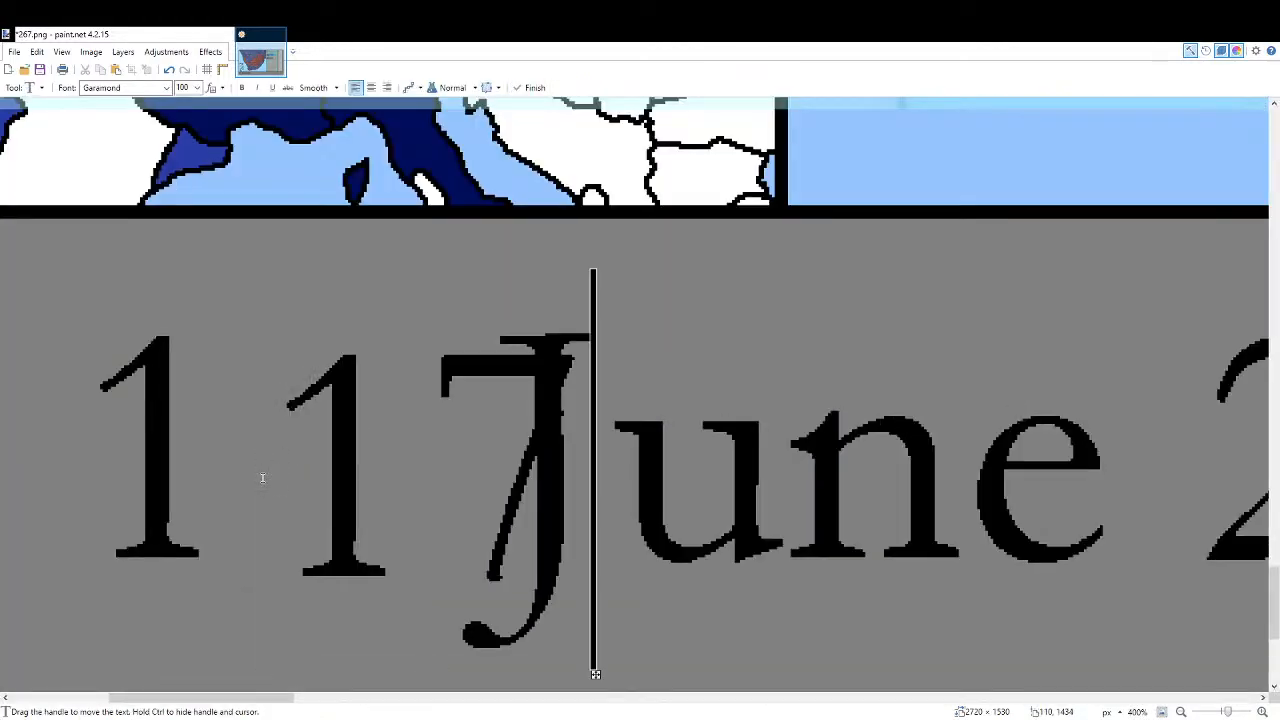
scroll(130, 459, up, 1)
scroll(130, 459, up, 1)
drag(487, 465, 159, 431)
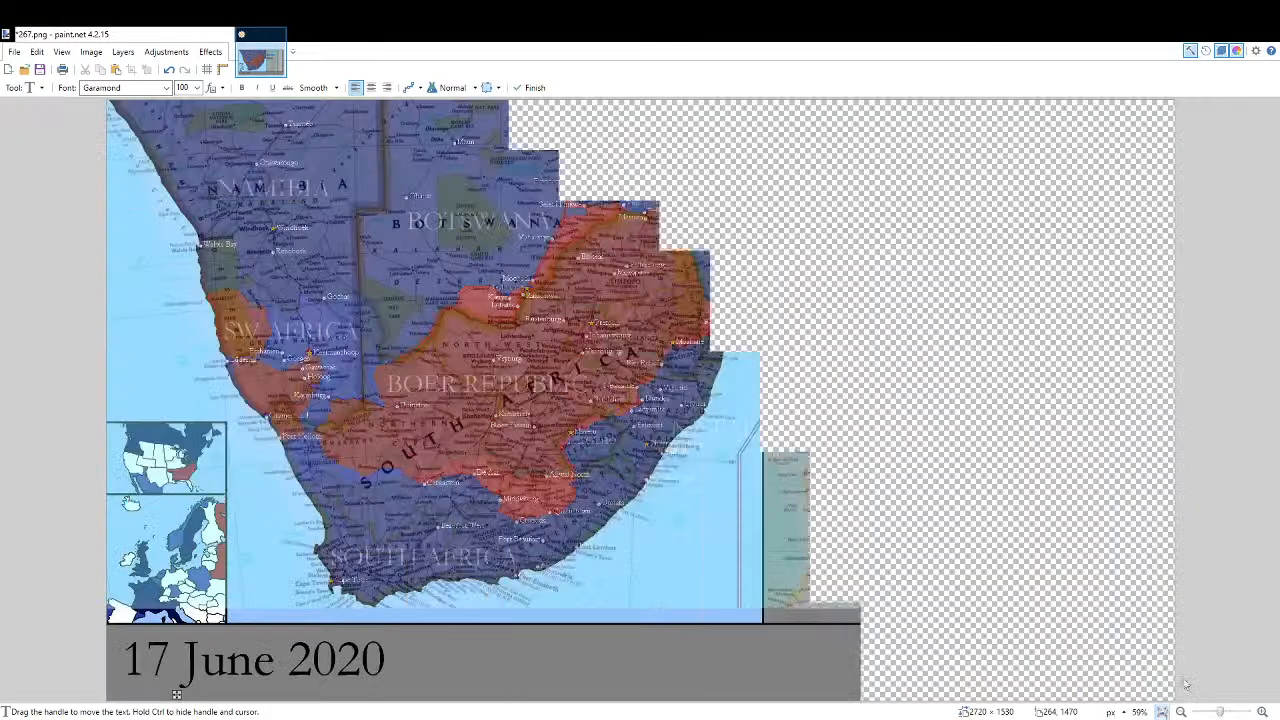
click(1161, 712)
Fill the light blue loss north of Selebi Phikwe dark blue and the light pink gain at Gaborone red.
key(f)
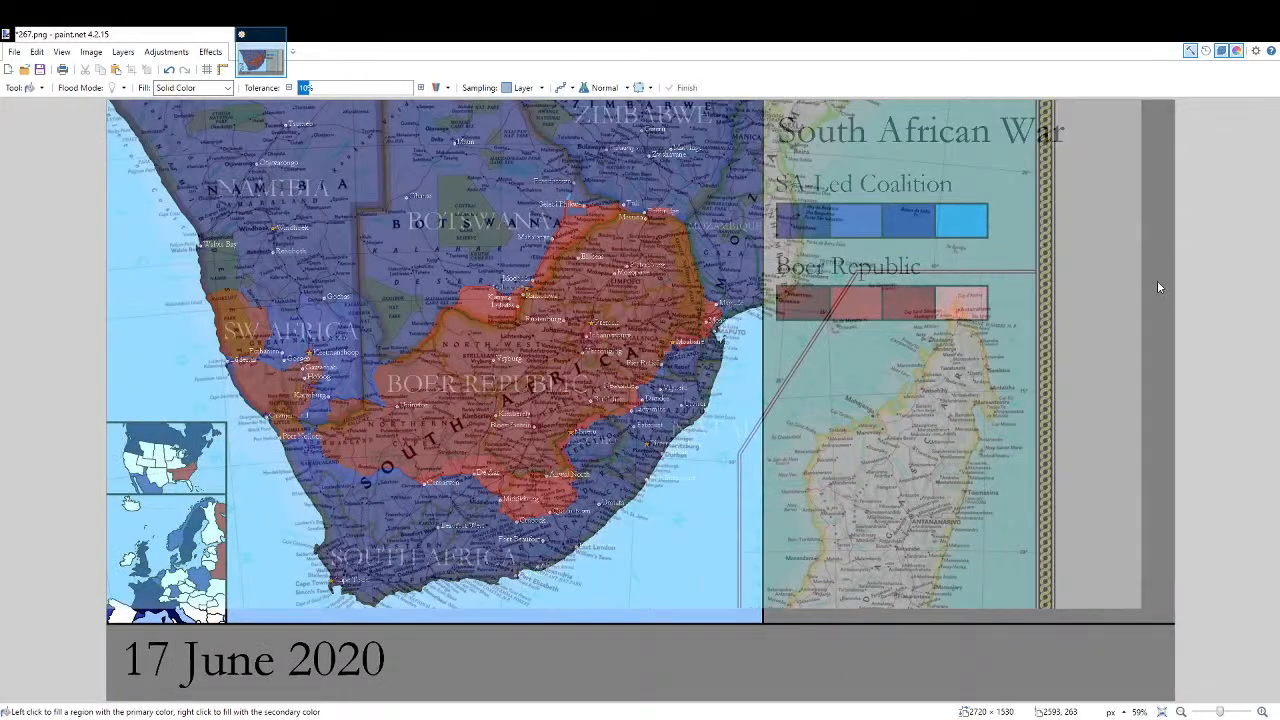
scroll(563, 198, up, 6)
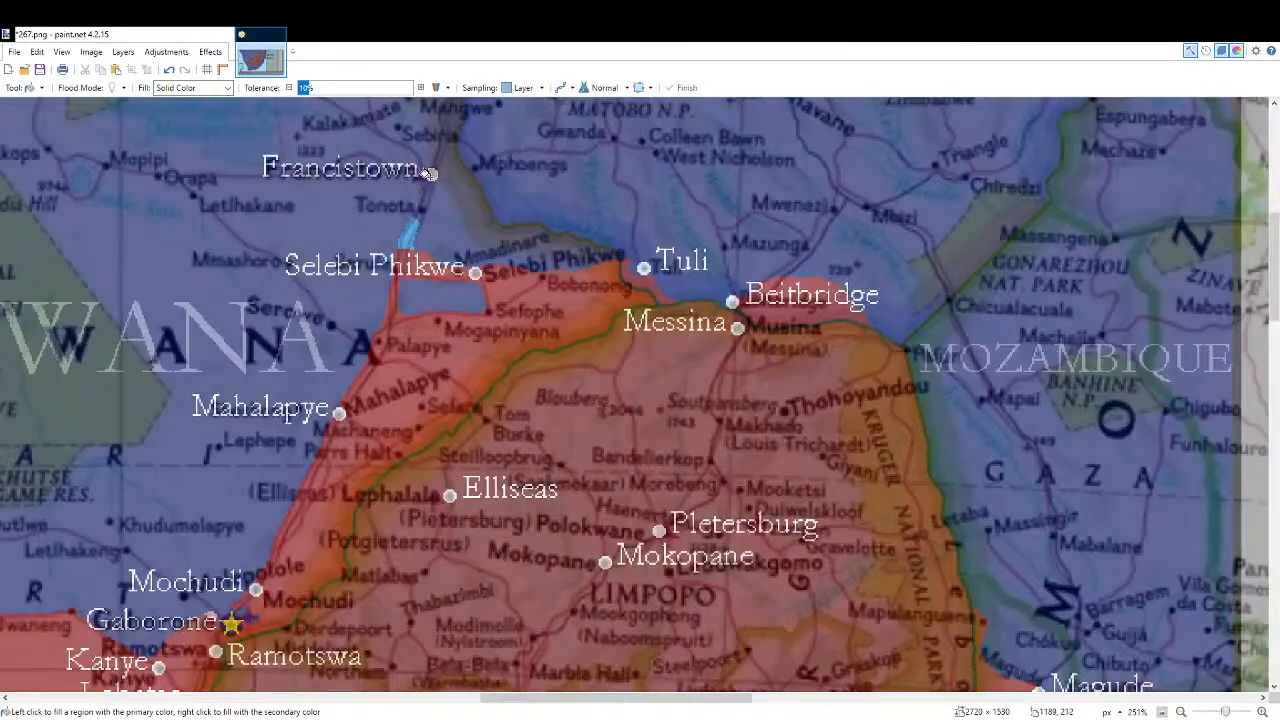
scroll(230, 600, up, 6)
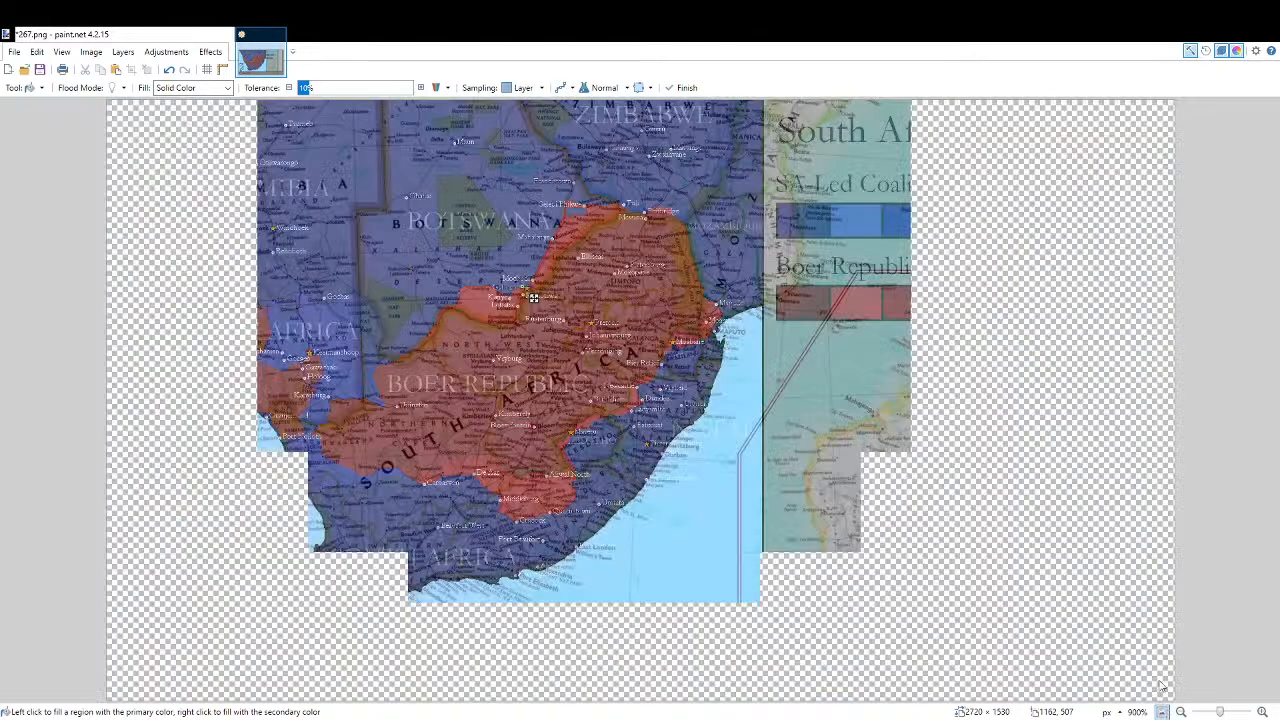
Hide the reference map, save the 17 June frame as 268.png, and show the reference map again.
click(1161, 712)
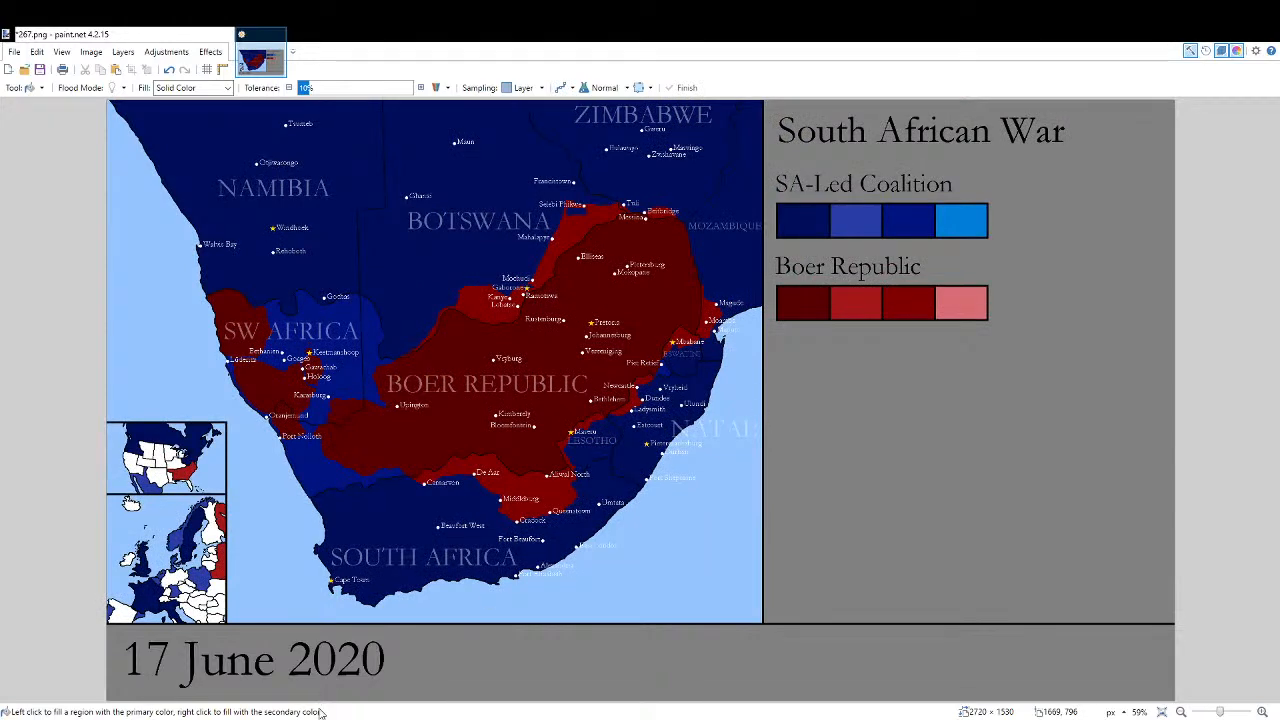
key(ctrl+s)
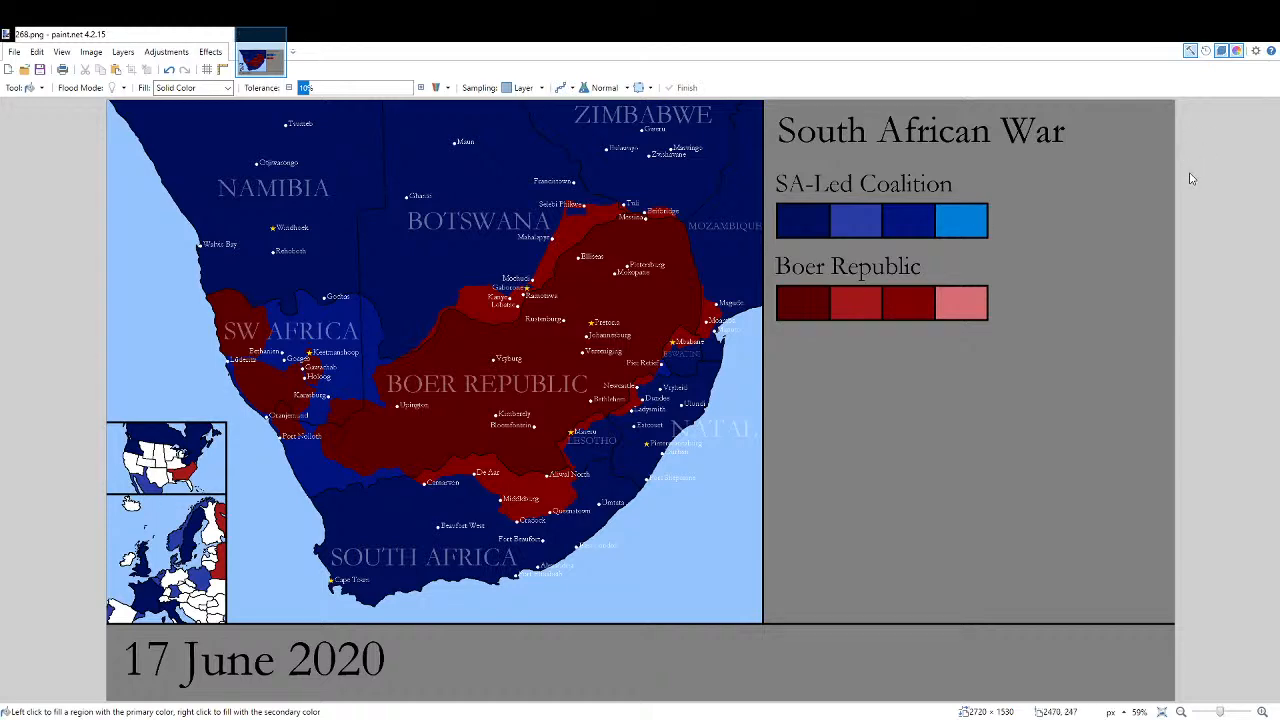
key(ctrl+v)
Replace the day in the date with 18 so it reads 18 June 2020, aligned in front of the month.
scroll(497, 537, up, 8)
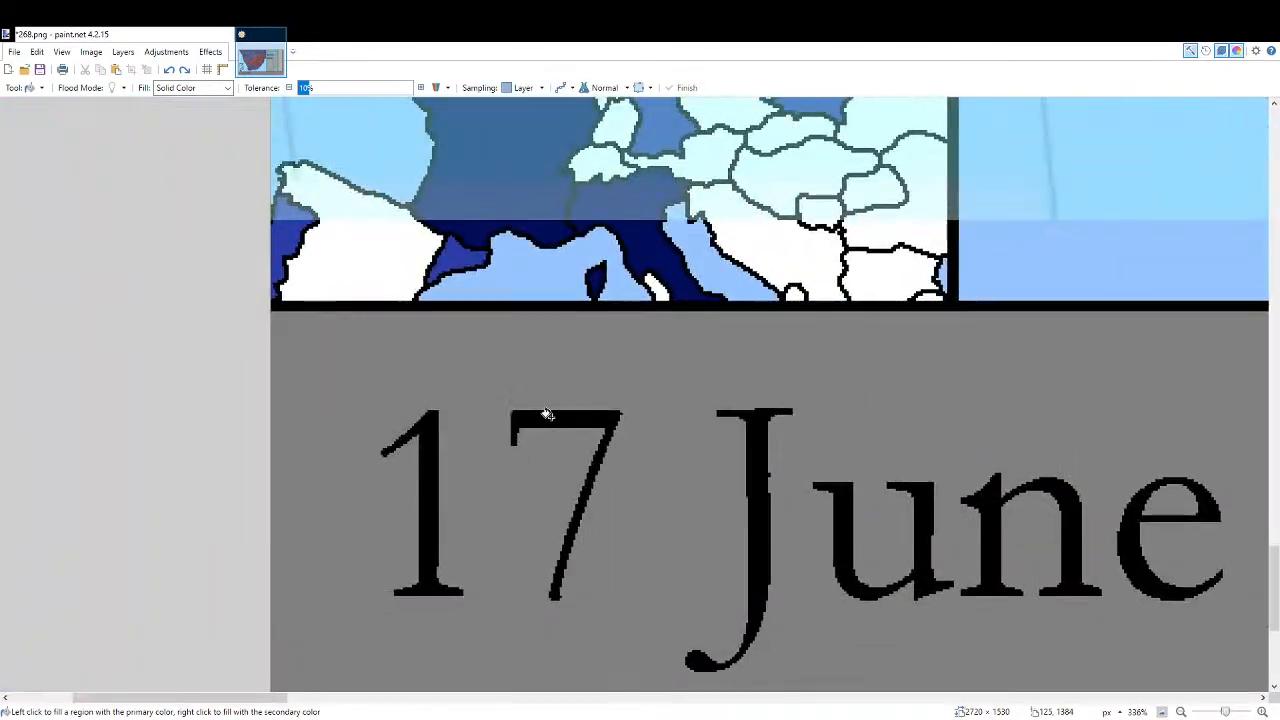
scroll(547, 414, up, 3)
click(551, 423)
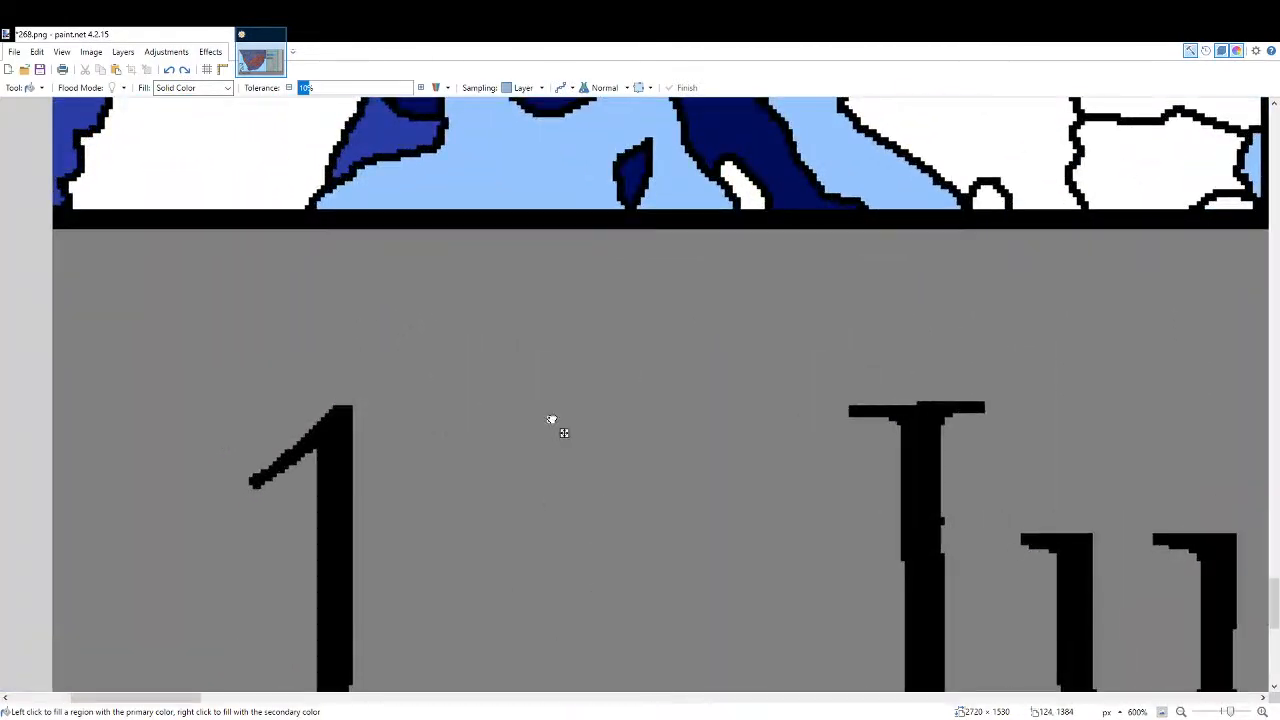
key(t)
click(466, 491)
text(18)
drag(668, 422, 427, 482)
click(1161, 712)
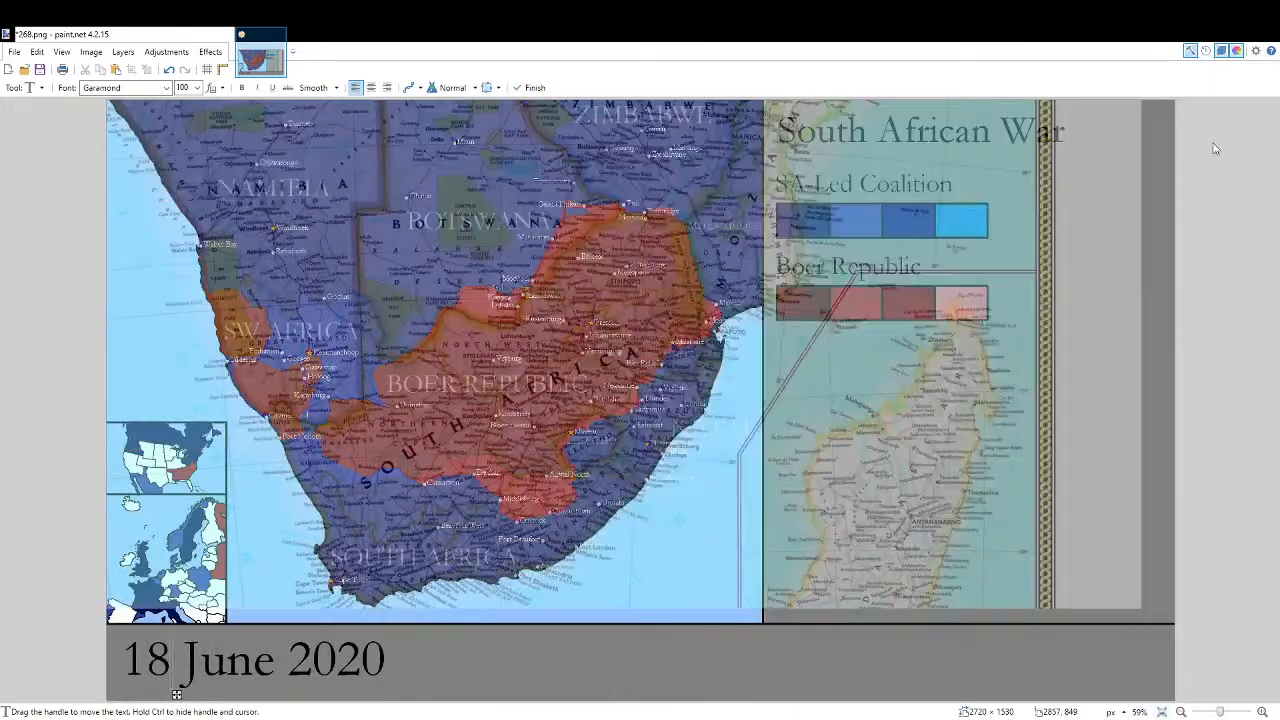
Hide the reference map, save the 18 June frame as 269.png, and restore the reference map.
click(1170, 260)
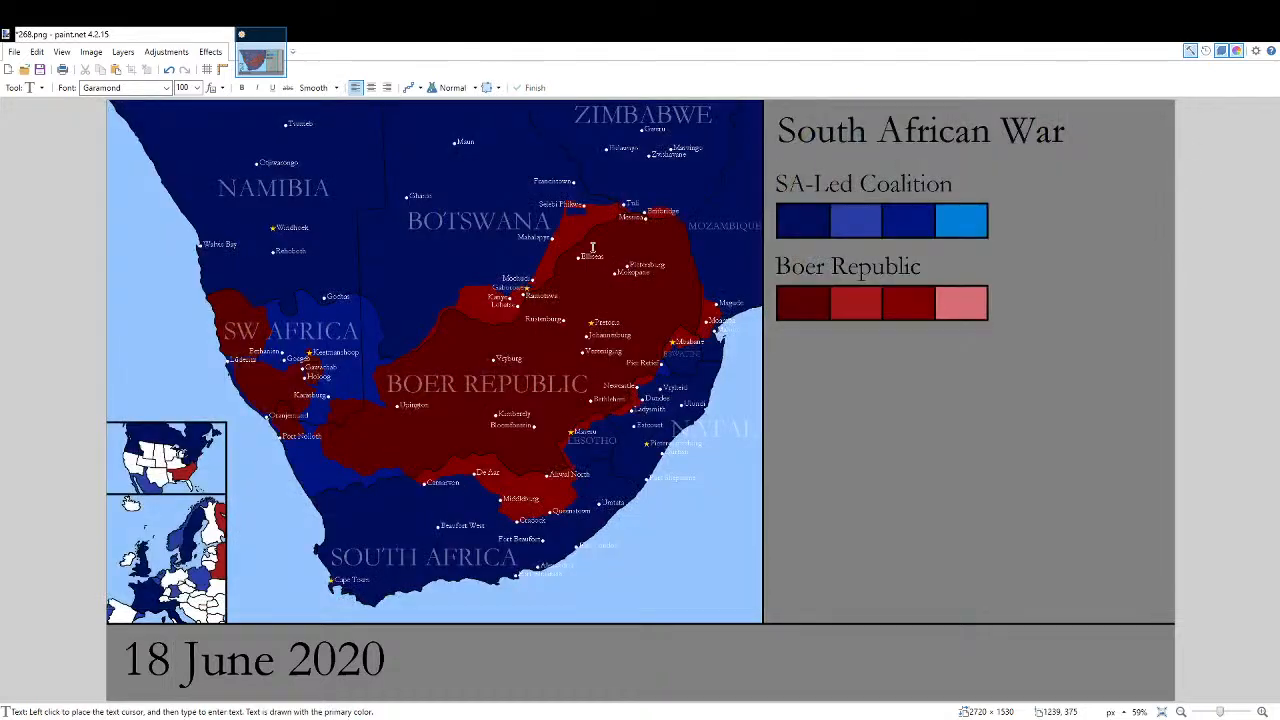
scroll(588, 254, up, 2)
click(1161, 712)
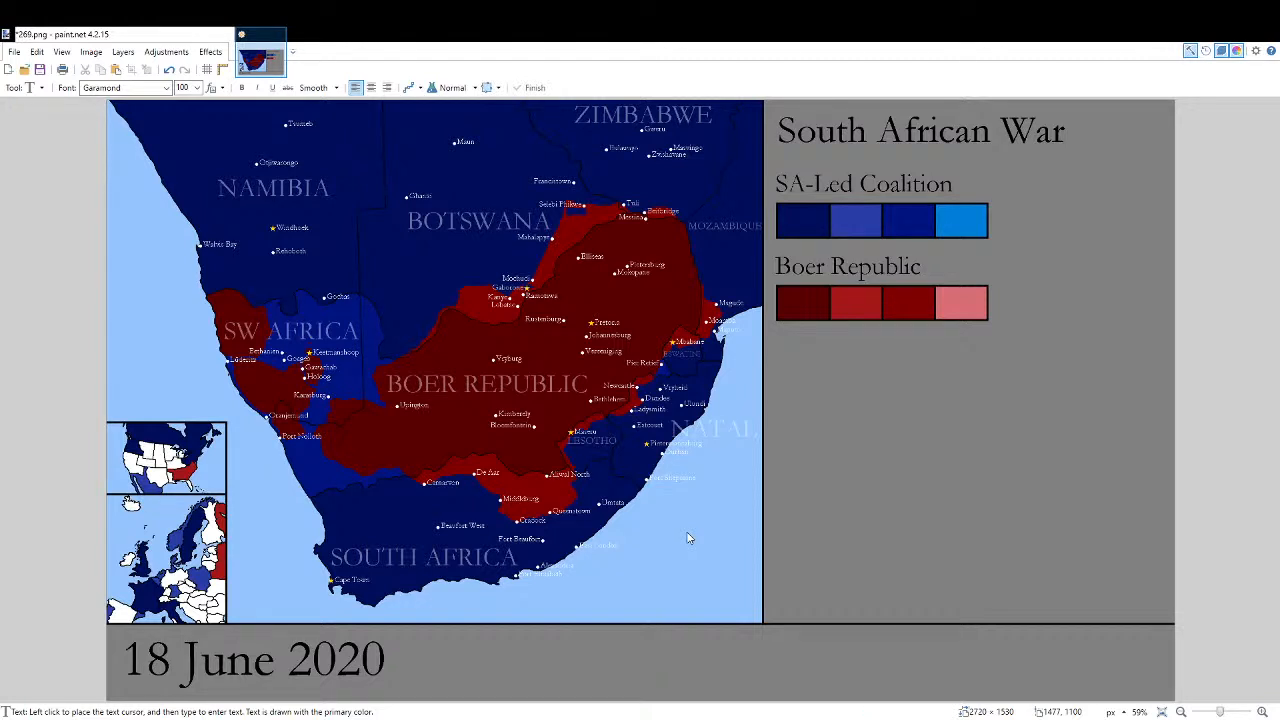
key(ctrl+s)
key(ctrl+z)
Change the frame's date to 19 June 2020 by erasing the old day and aligning the new digits before the month.
key(f)
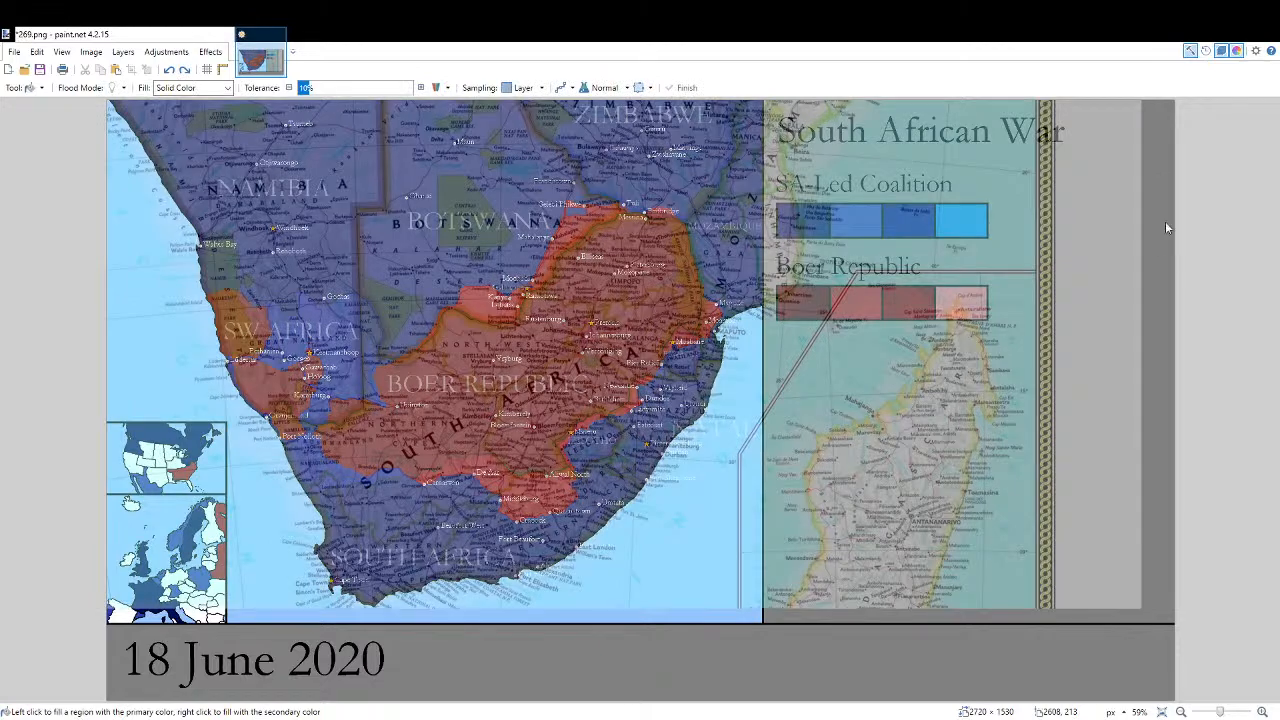
scroll(394, 480, up, 3)
drag(173, 657, 491, 571)
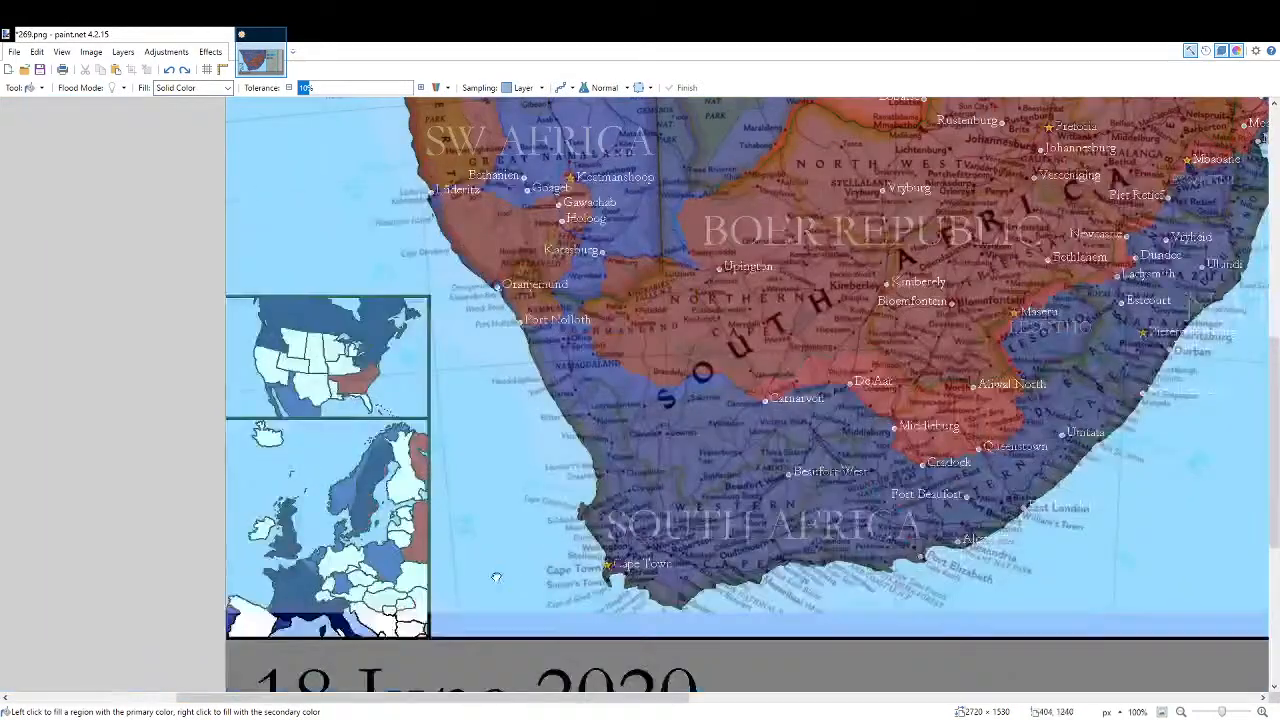
drag(290, 690, 440, 489)
scroll(440, 489, up, 2)
scroll(440, 489, up, 4)
click(495, 467)
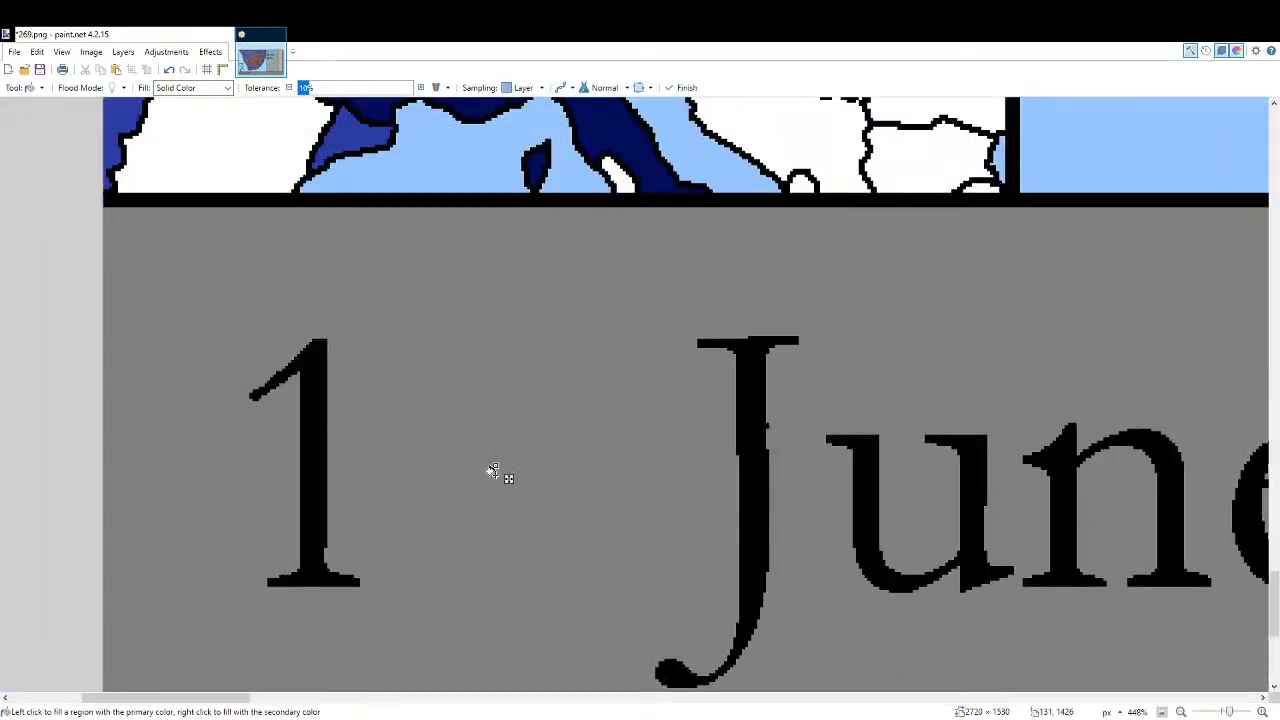
key(t)
click(458, 205)
text(19)
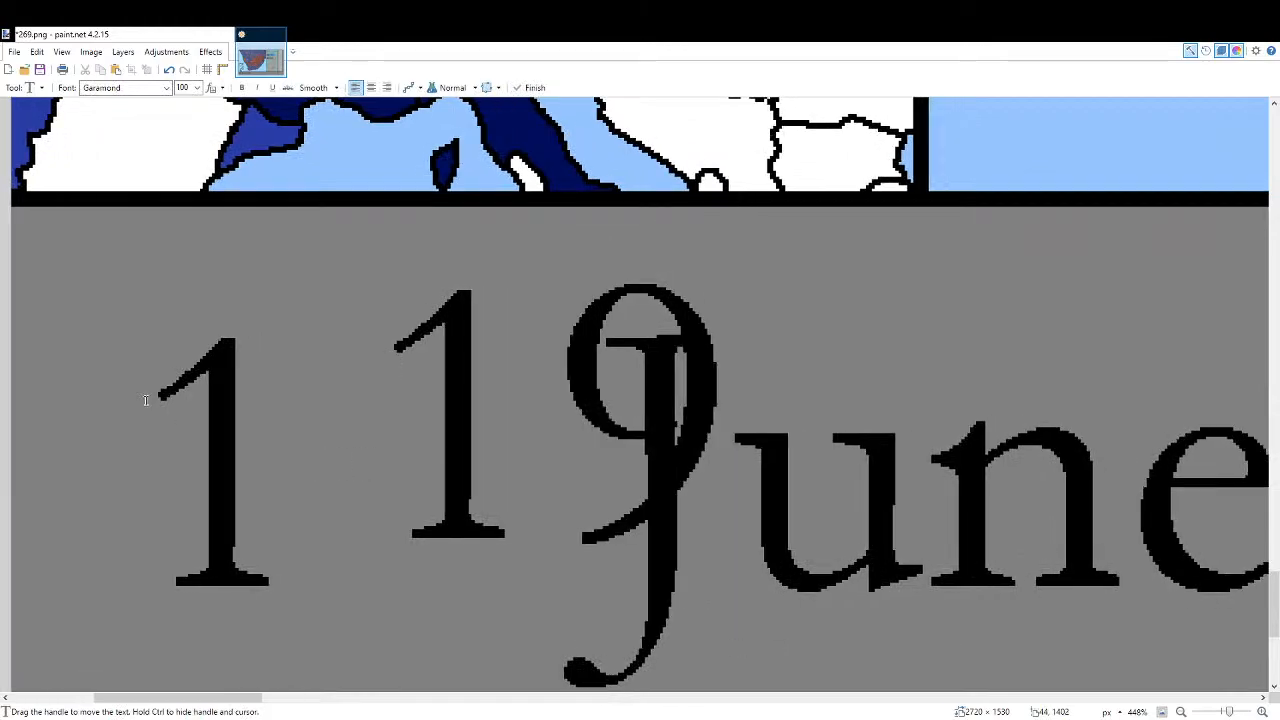
scroll(146, 402, up, 3)
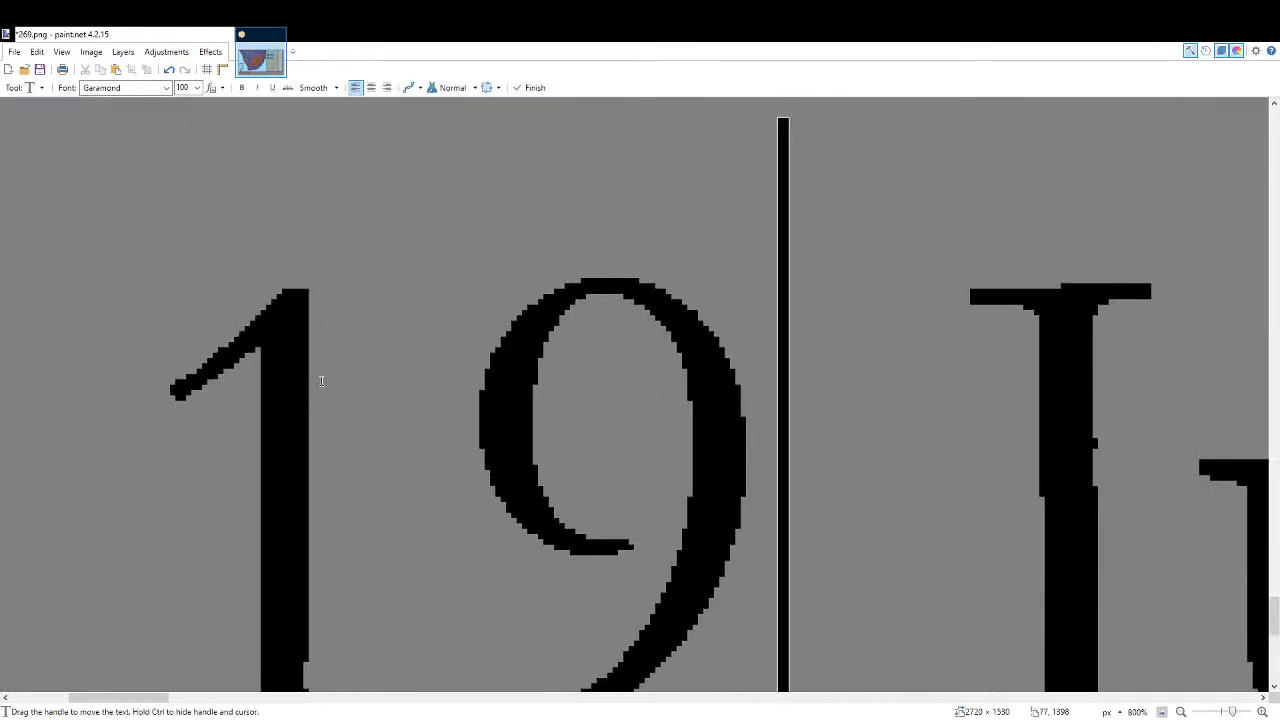
key(ctrl+b)
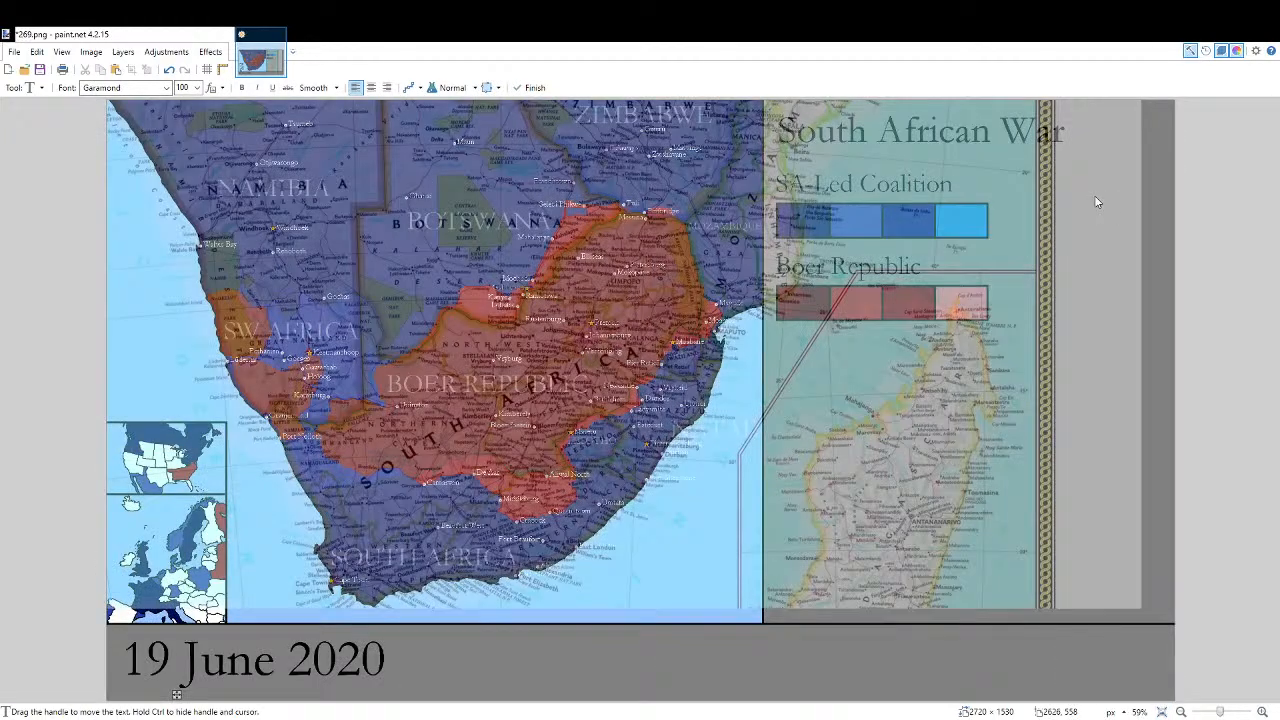
Hide the reference map, save the 19 June frame as 270.png, and display the reference map again.
key(f)
key(r)
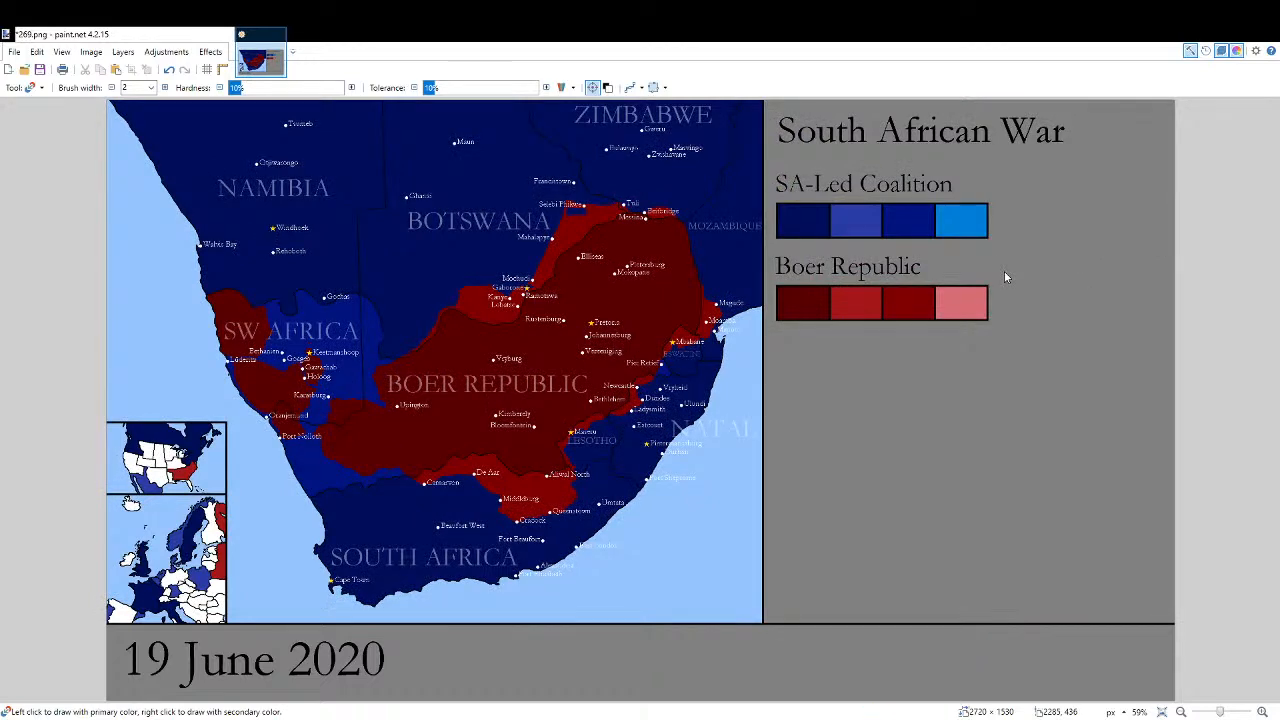
key(ctrl+s)
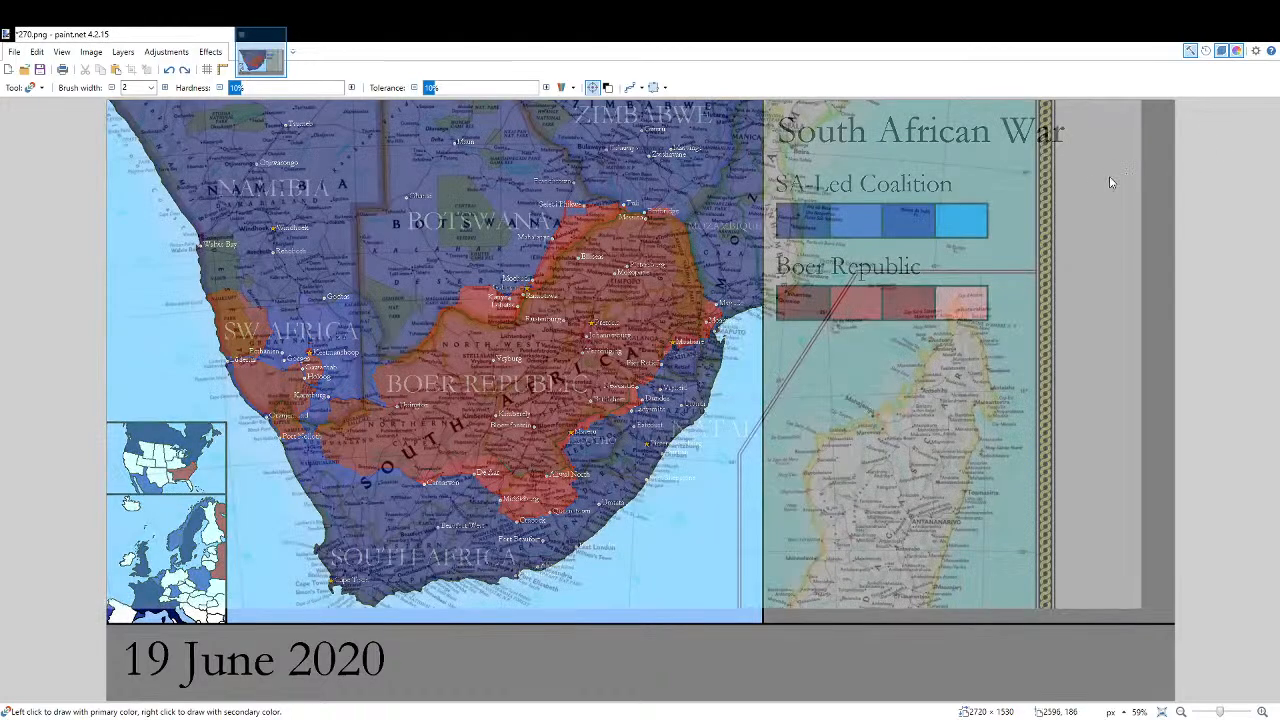
Erase both day digits and set the date to 20 June 2020, aligning the 20 in front of the month.
key(f)
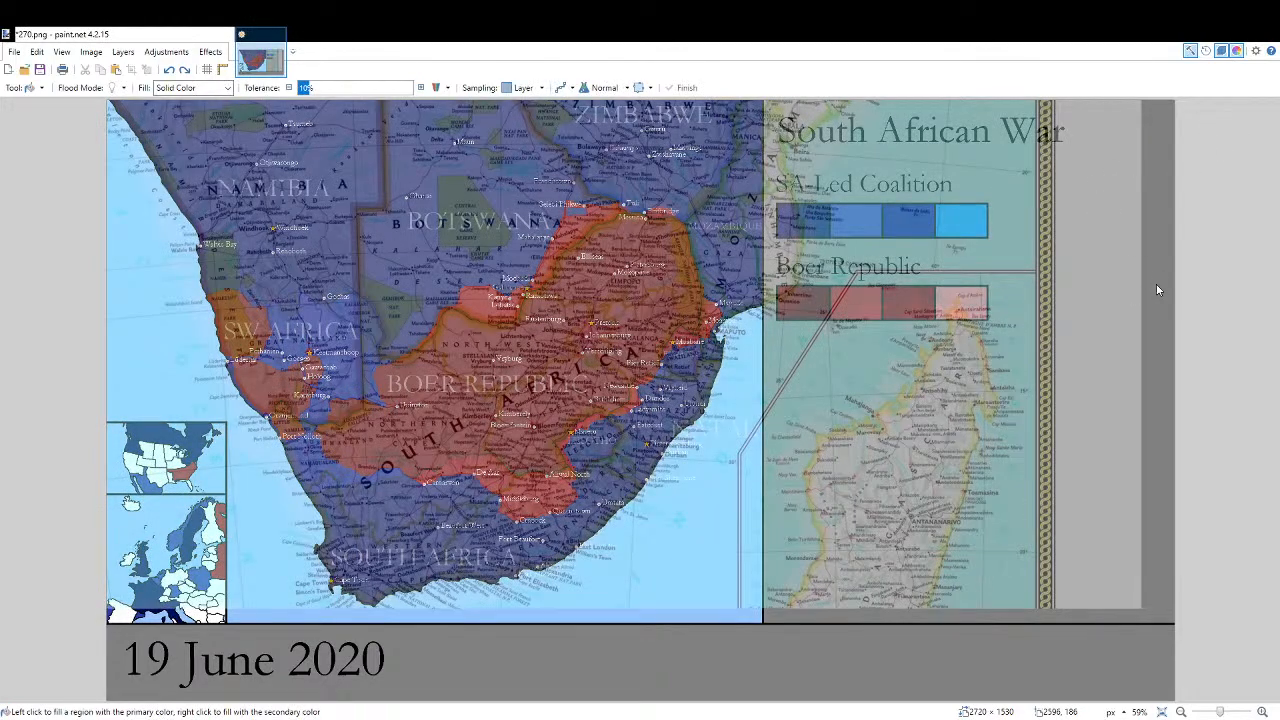
scroll(367, 489, up, 3)
scroll(367, 489, down, 2)
scroll(449, 443, up, 8)
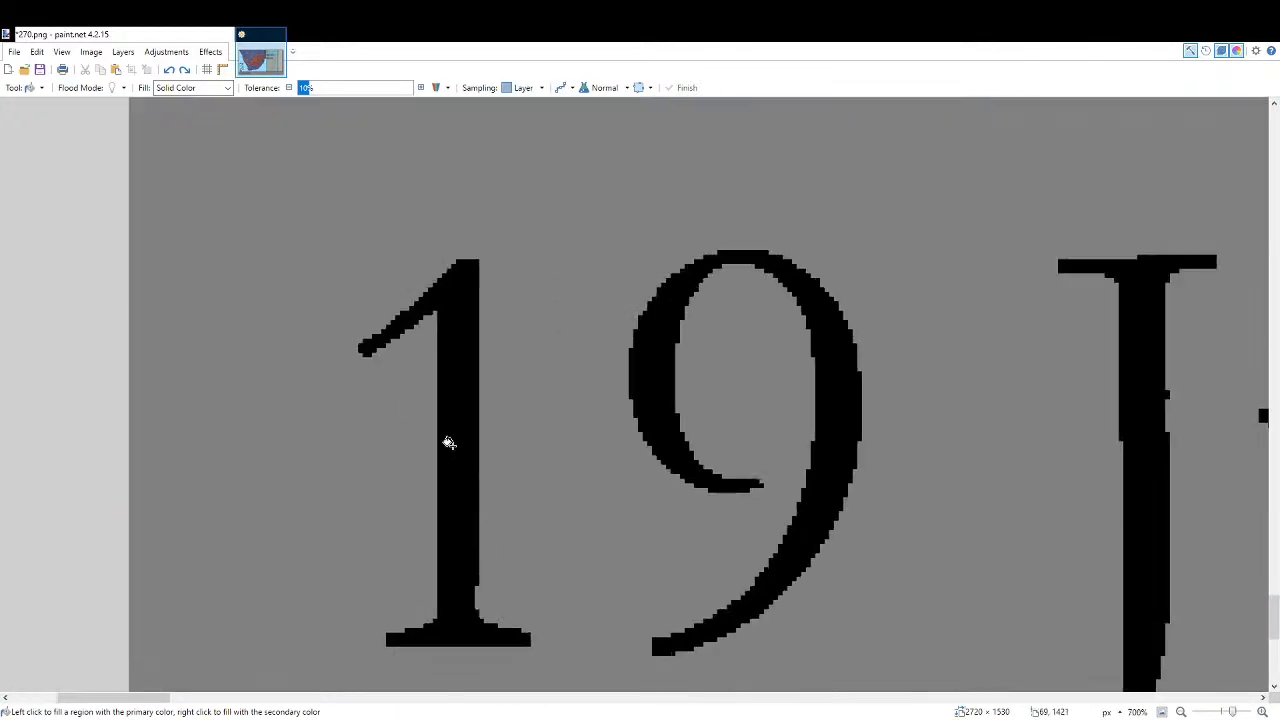
click(449, 443)
click(636, 390)
key(t)
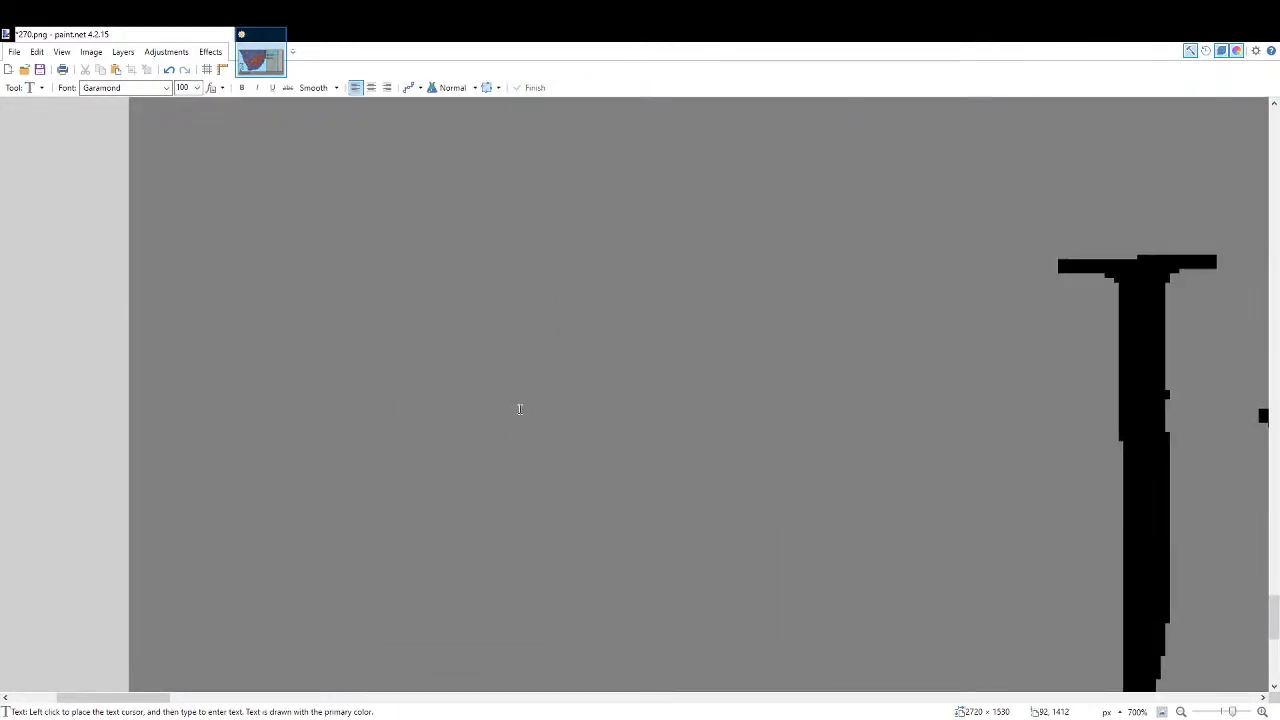
click(517, 406)
text(20 J)
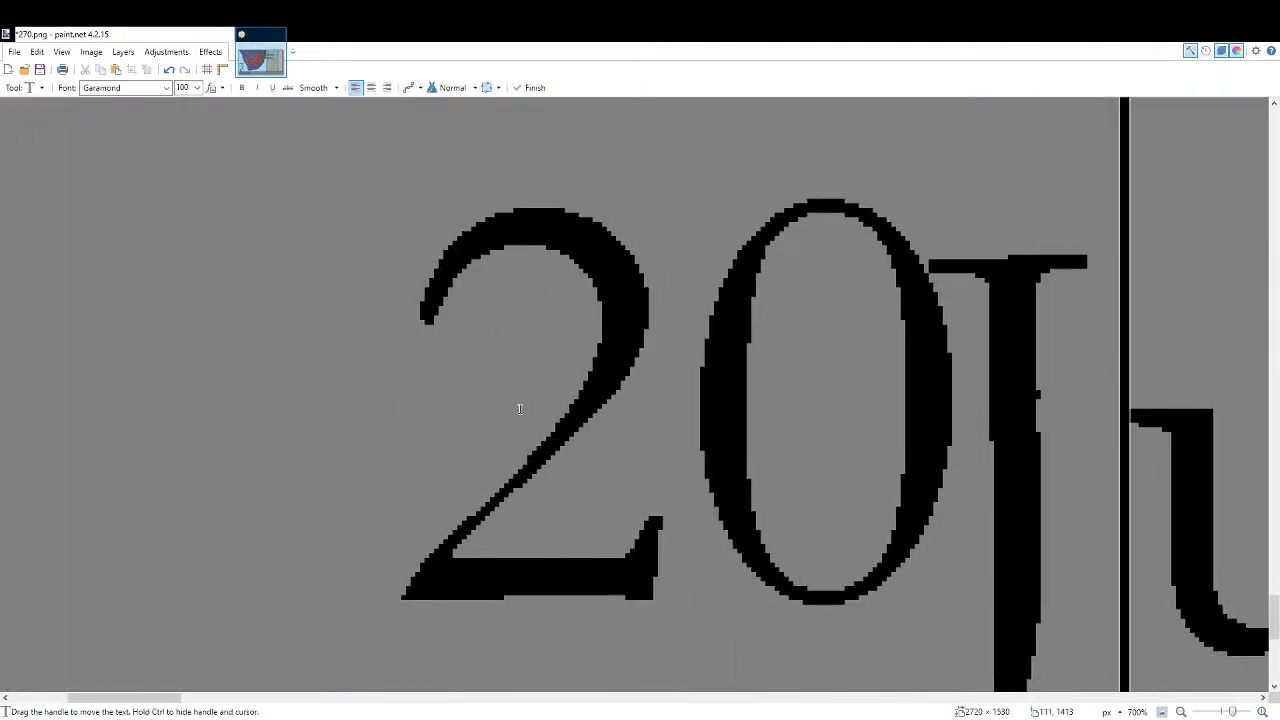
drag(772, 390, 585, 435)
click(1161, 712)
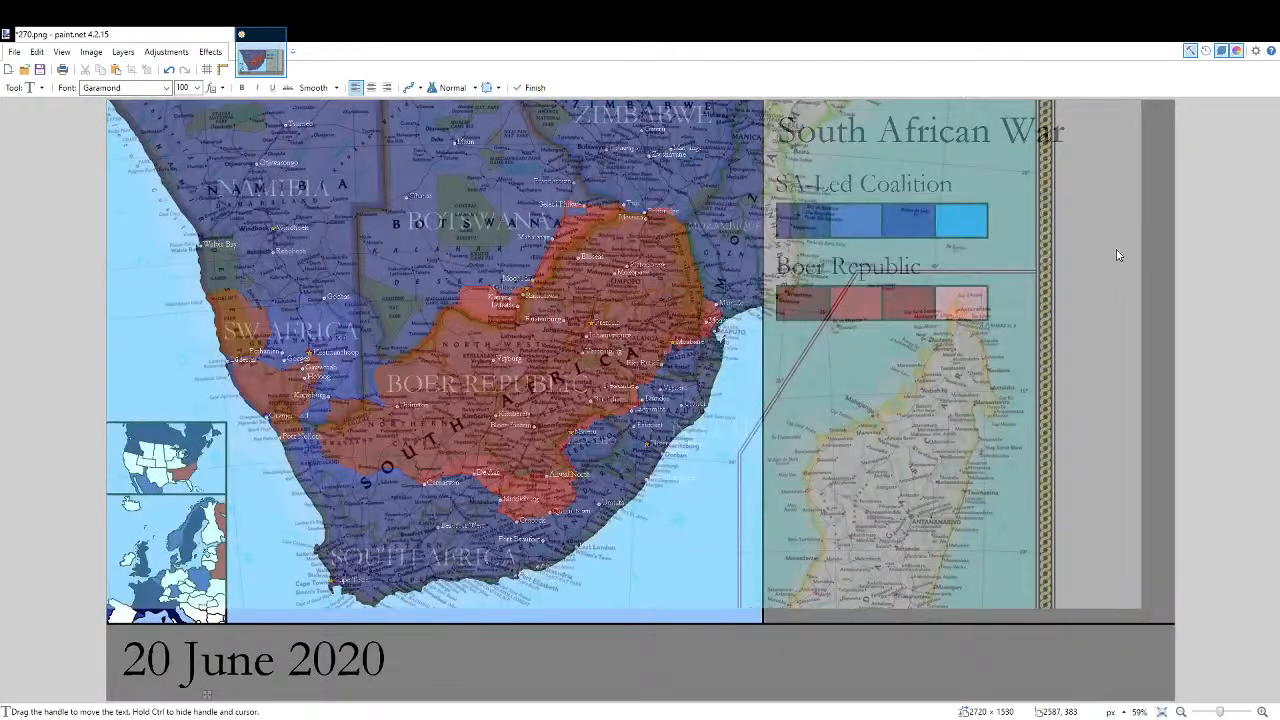
key(Escape)
Recolor a small strip of the Boer front line just east of Newcastle in the SA-Led Coalition's light blue.
key(r)
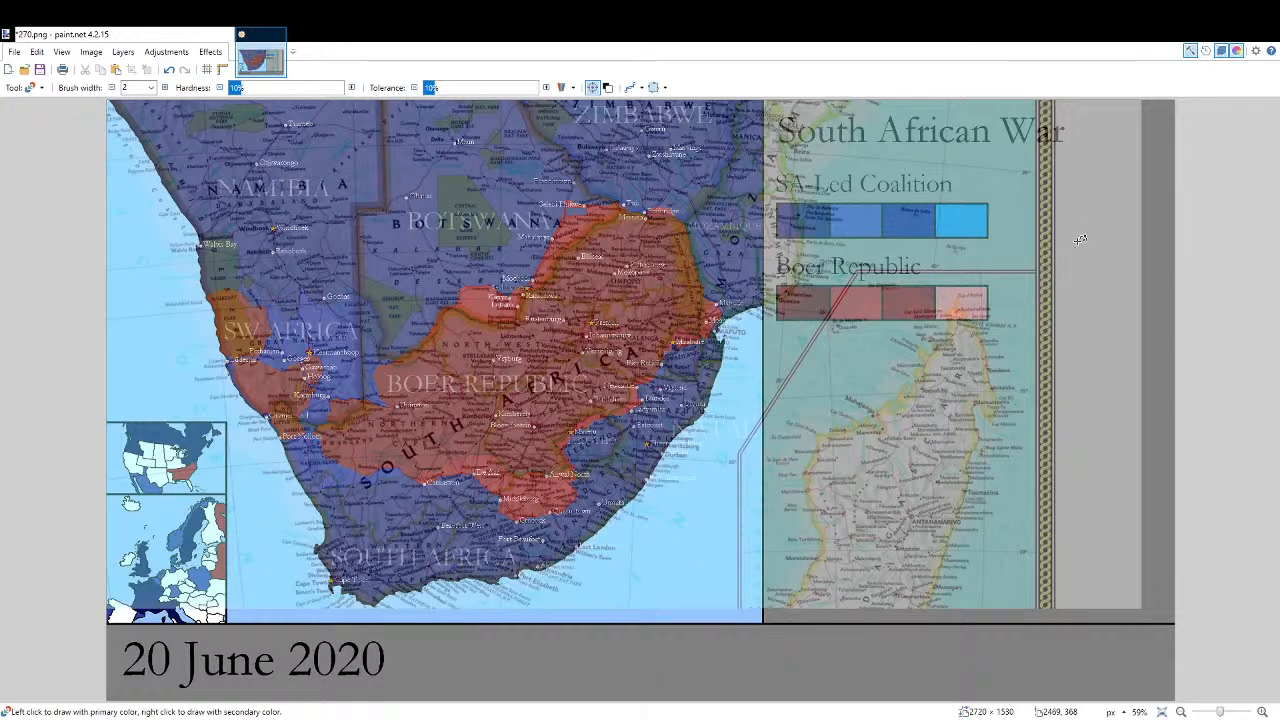
scroll(502, 297, up, 3)
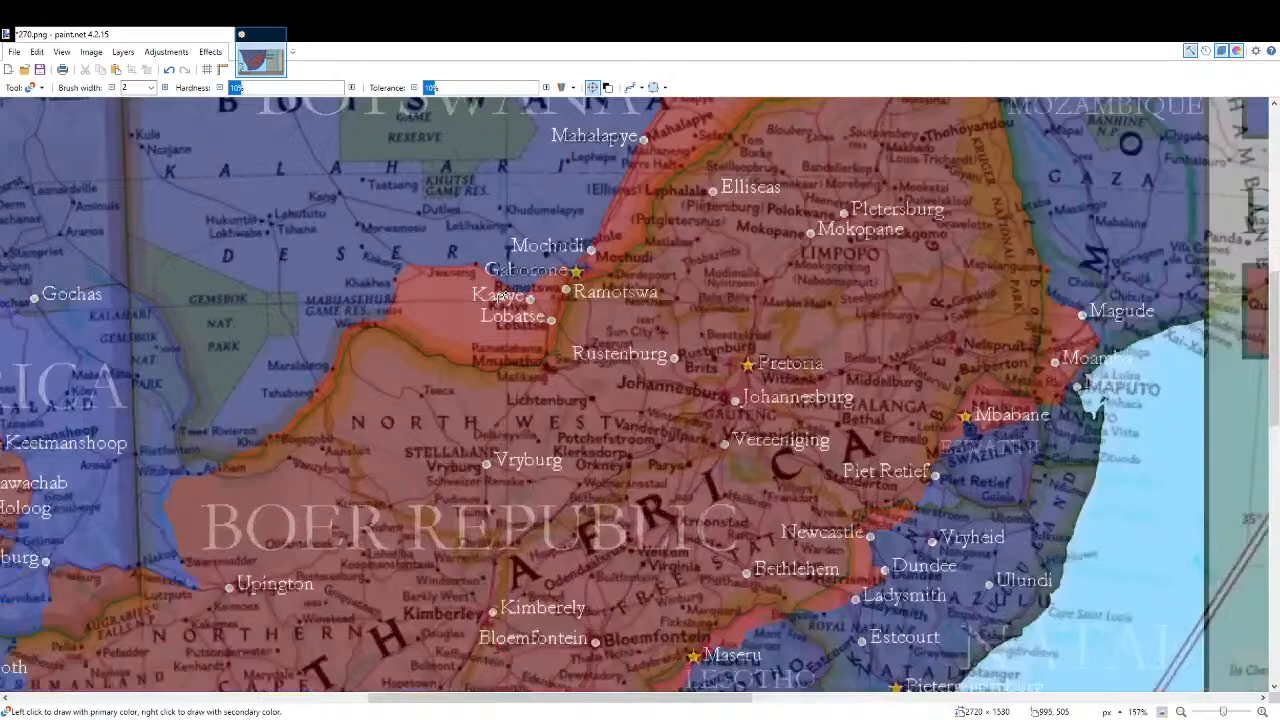
scroll(502, 297, down, 2)
scroll(568, 335, up, 1)
scroll(568, 335, down, 2)
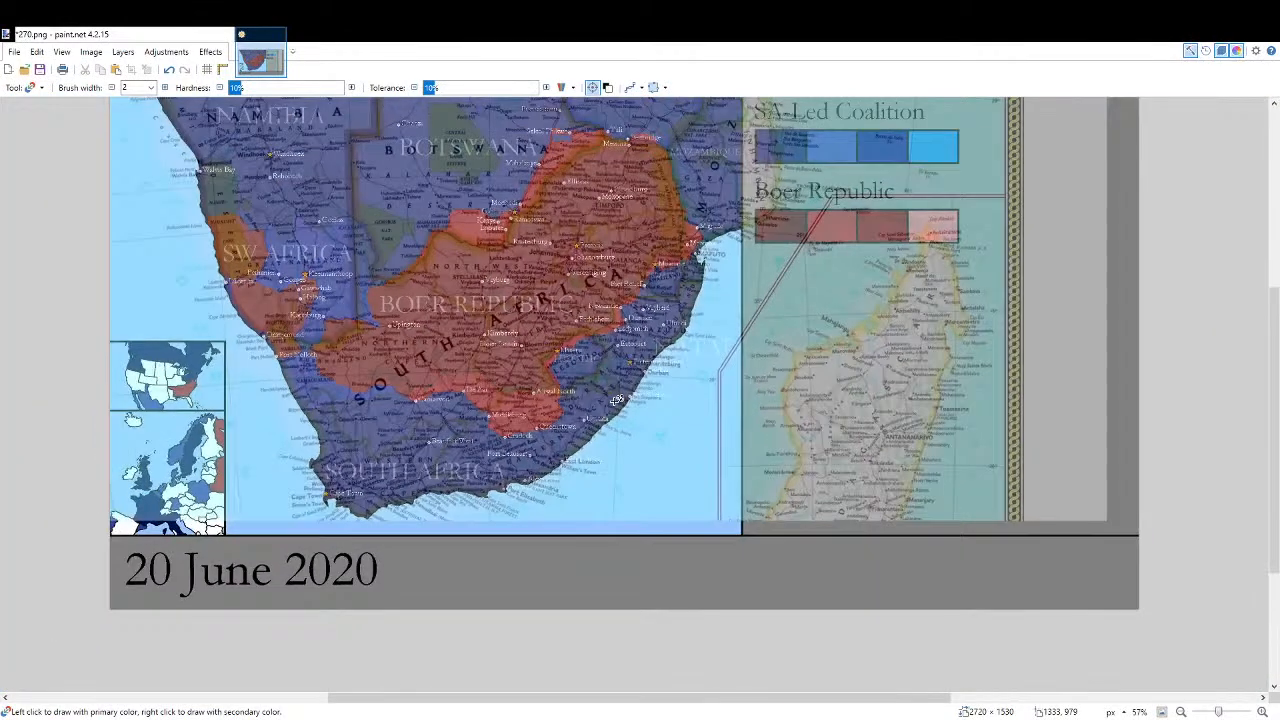
scroll(617, 400, up, 2)
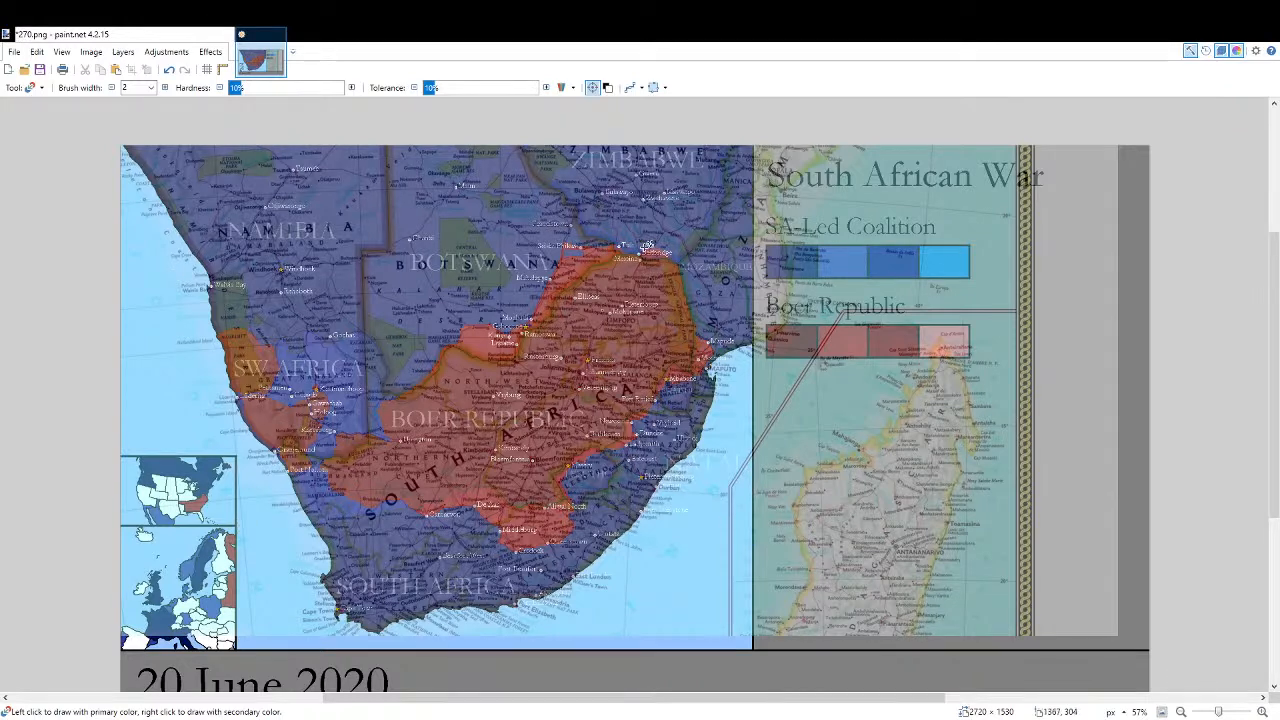
scroll(378, 474, up, 3)
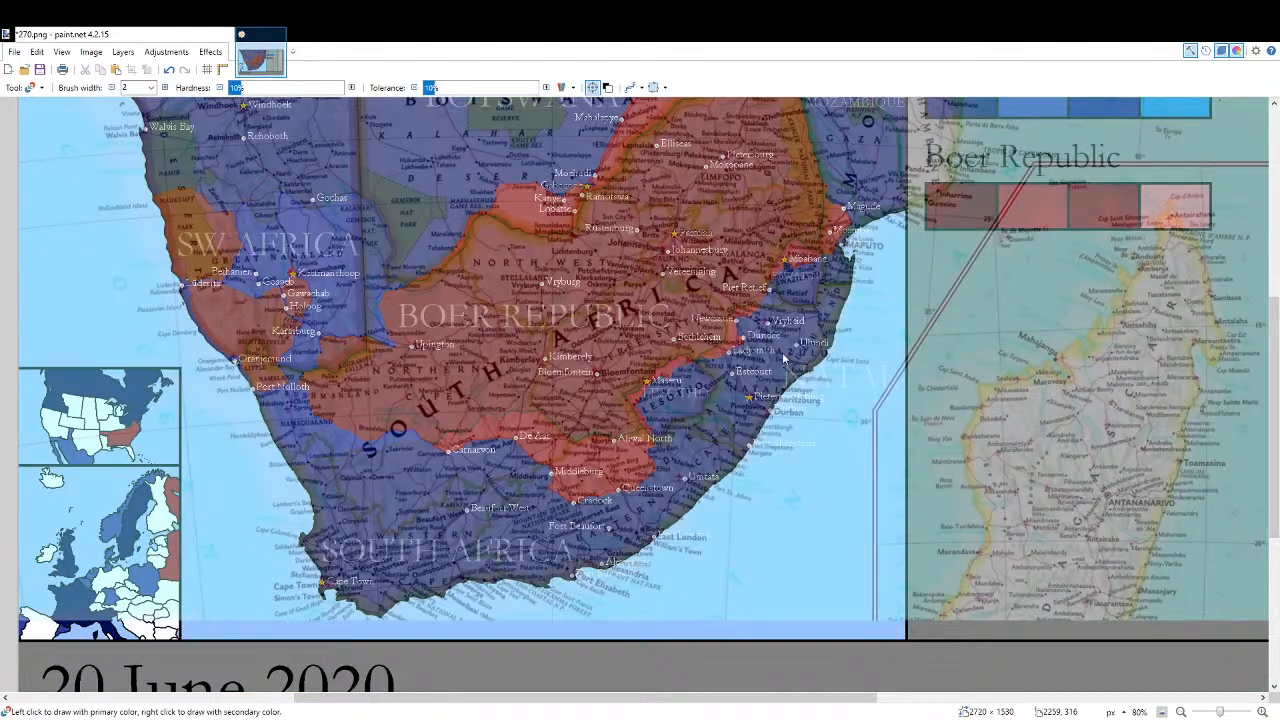
scroll(815, 352, up, 3)
scroll(826, 279, up, 3)
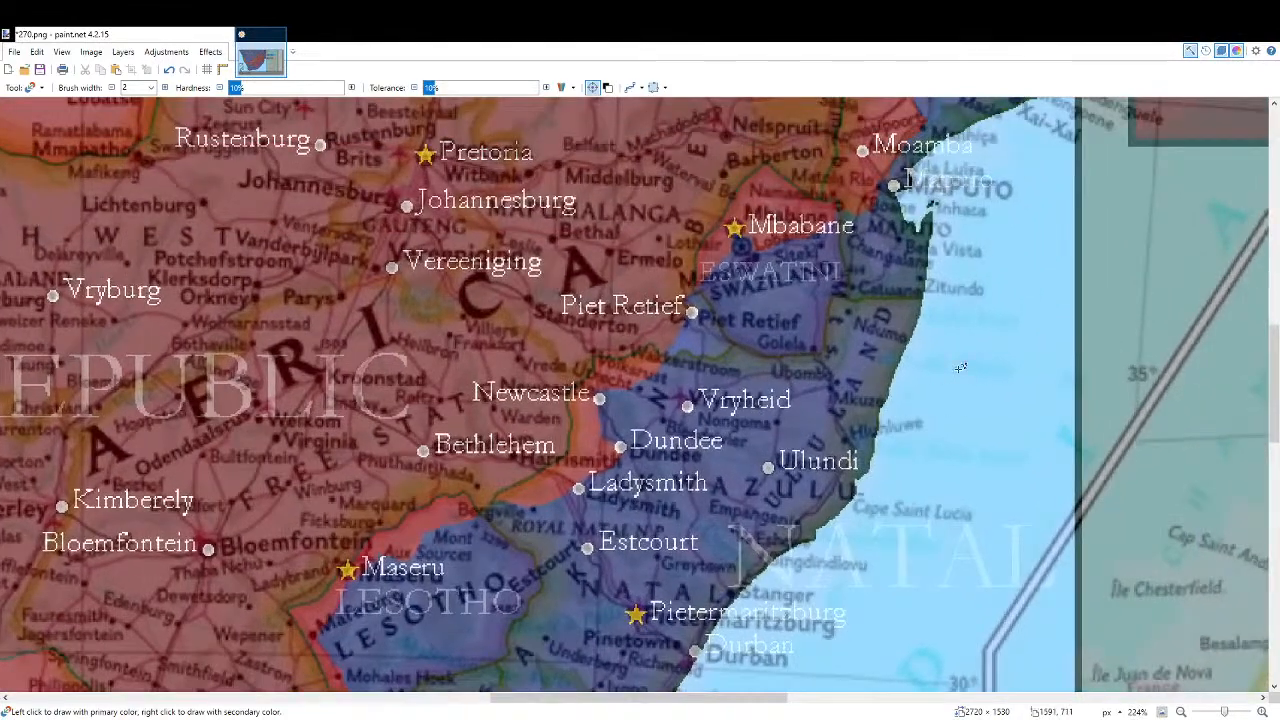
drag(872, 398, 799, 482)
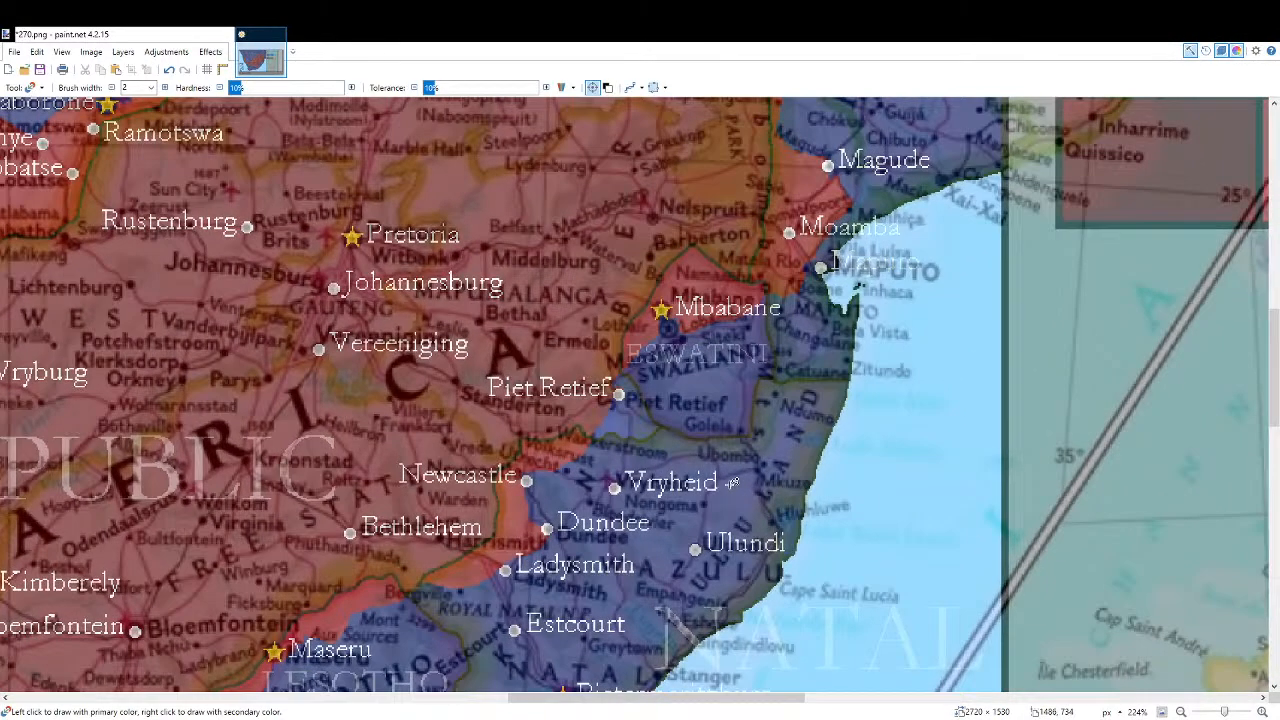
scroll(735, 480, down, 1)
scroll(570, 400, up, 5)
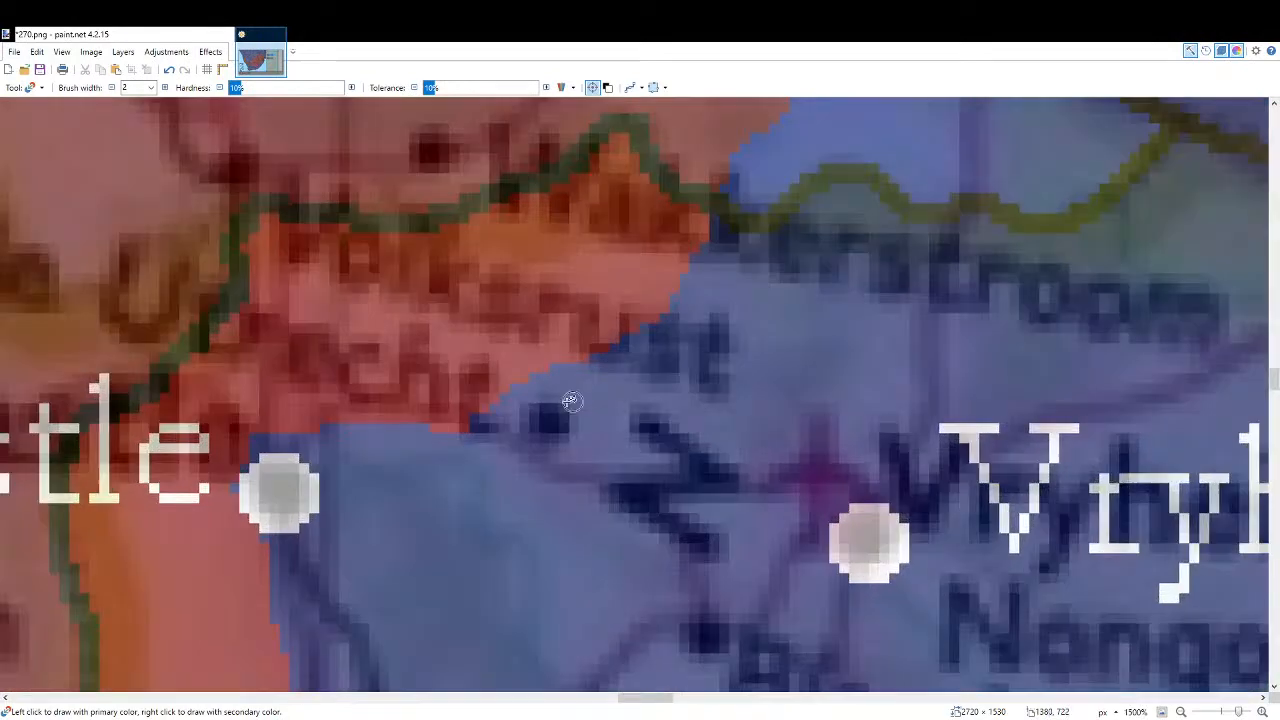
mouse_move(443, 420)
mouse_down()
mouse_move(450, 392)
mouse_move(505, 388)
mouse_up()
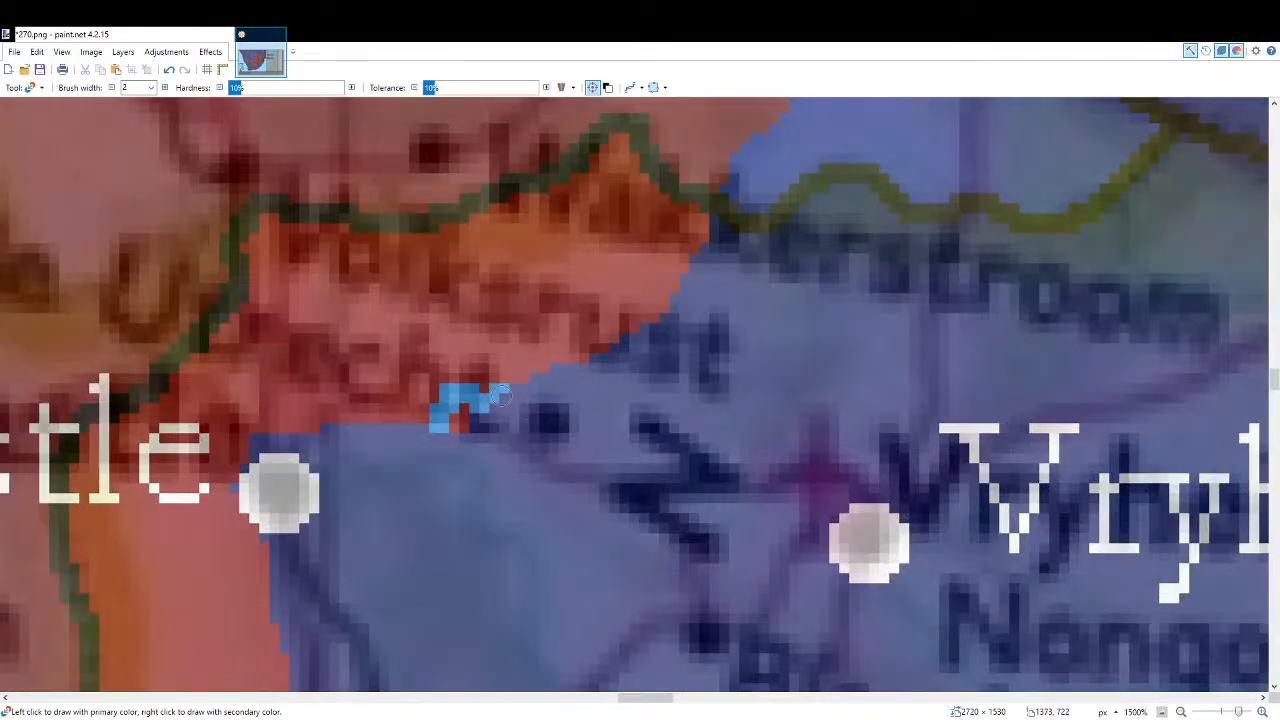
Recolor a small patch of Boer territory immediately west of Ladysmith in the coalition's light blue.
scroll(657, 428, down, 4)
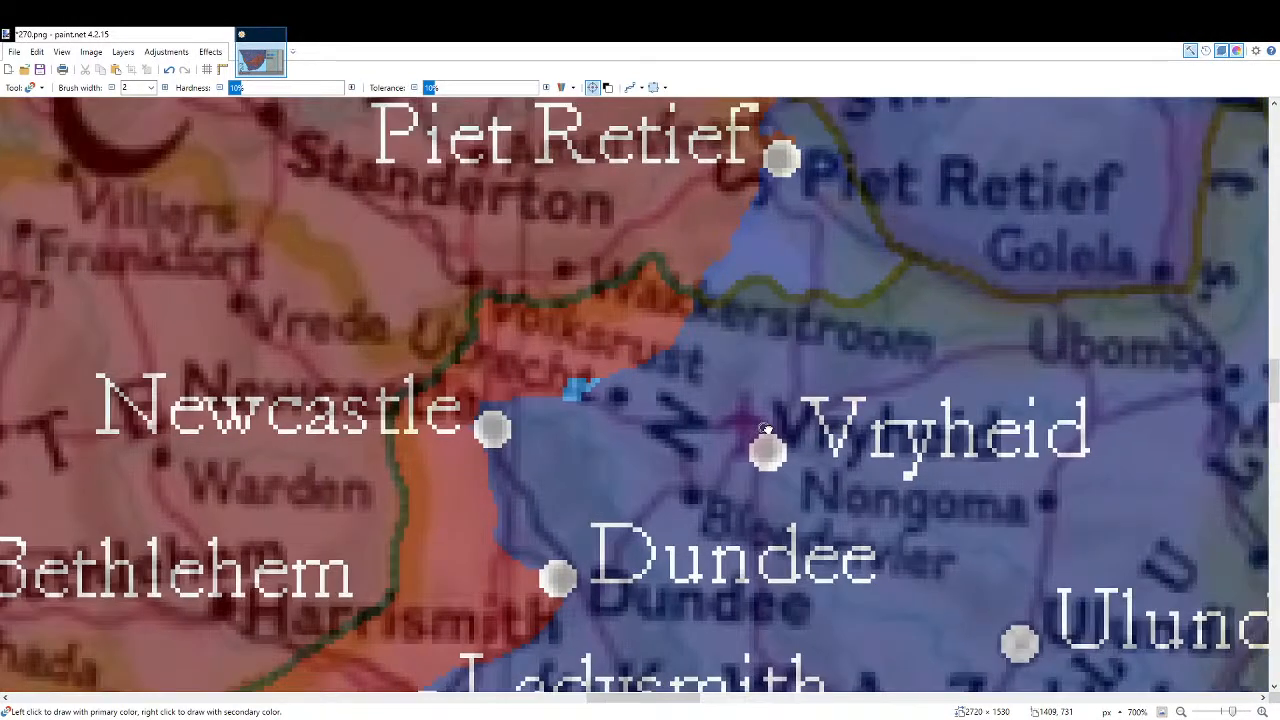
drag(765, 428, 840, 322)
scroll(676, 383, down, 3)
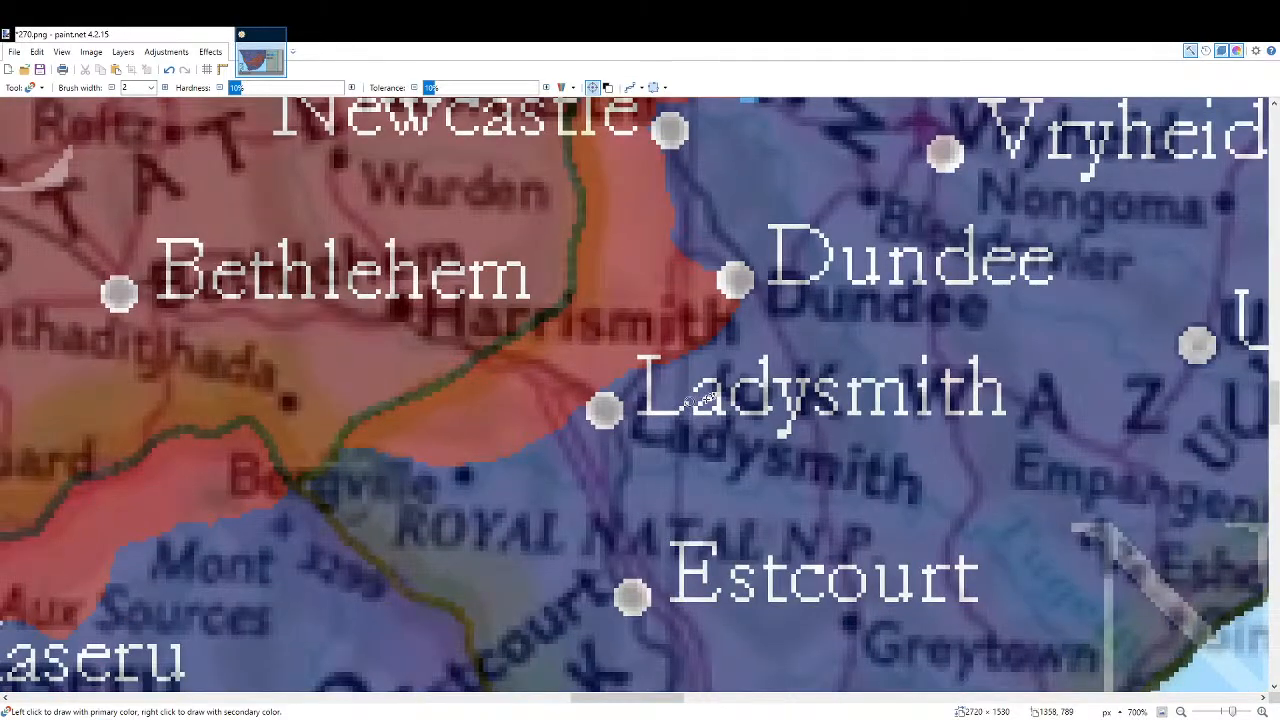
scroll(703, 468, down, 6)
scroll(703, 468, up, 2)
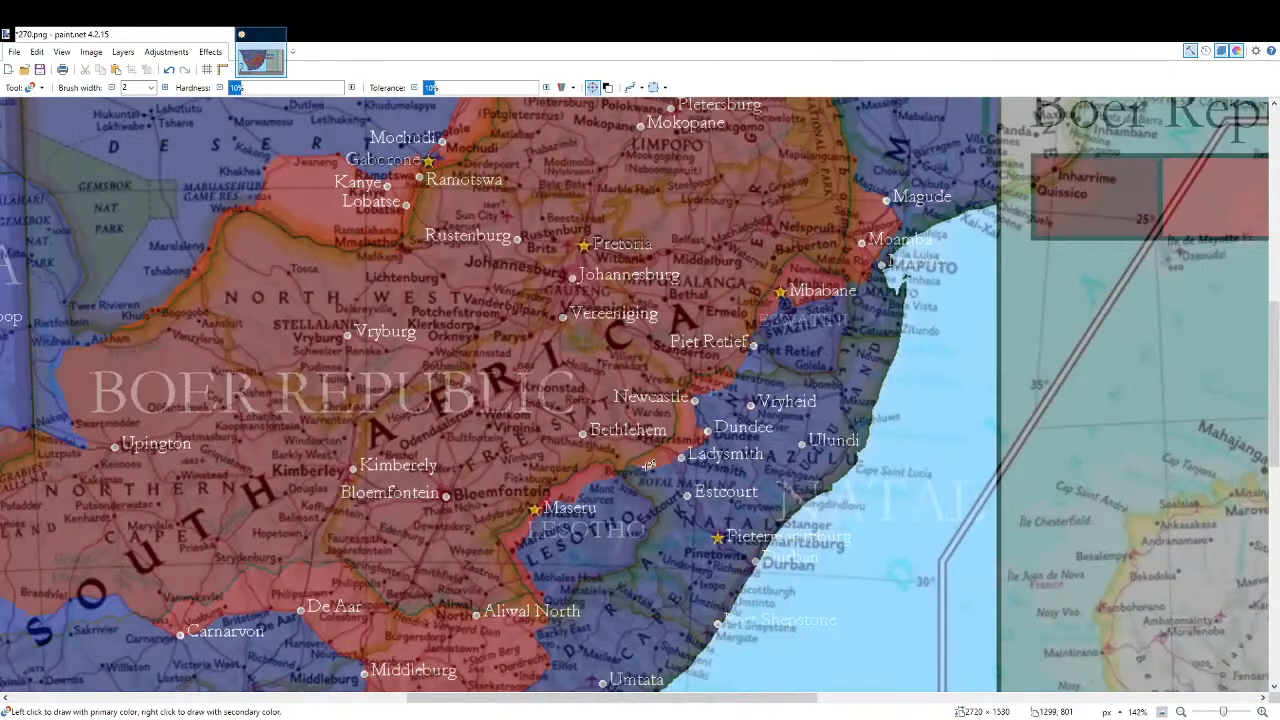
scroll(662, 460, up, 1)
scroll(662, 460, up, 5)
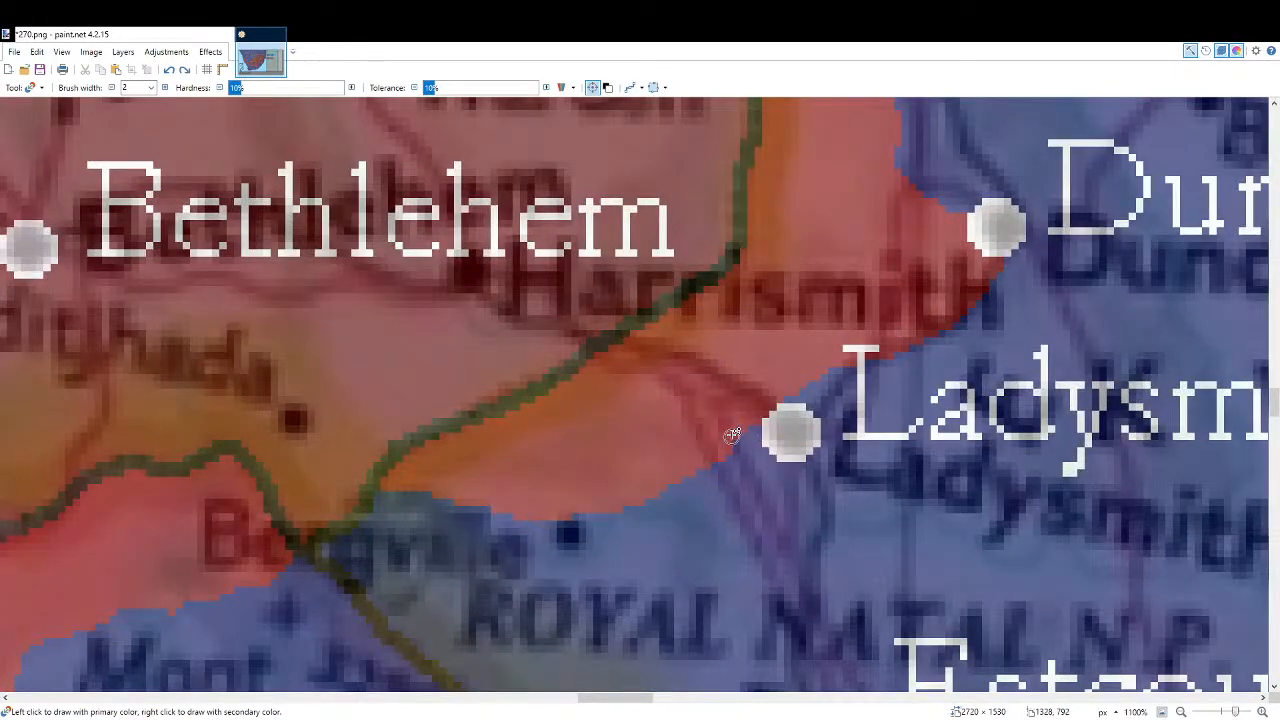
mouse_move(736, 432)
mouse_down()
mouse_move(700, 452)
mouse_move(724, 486)
mouse_up()
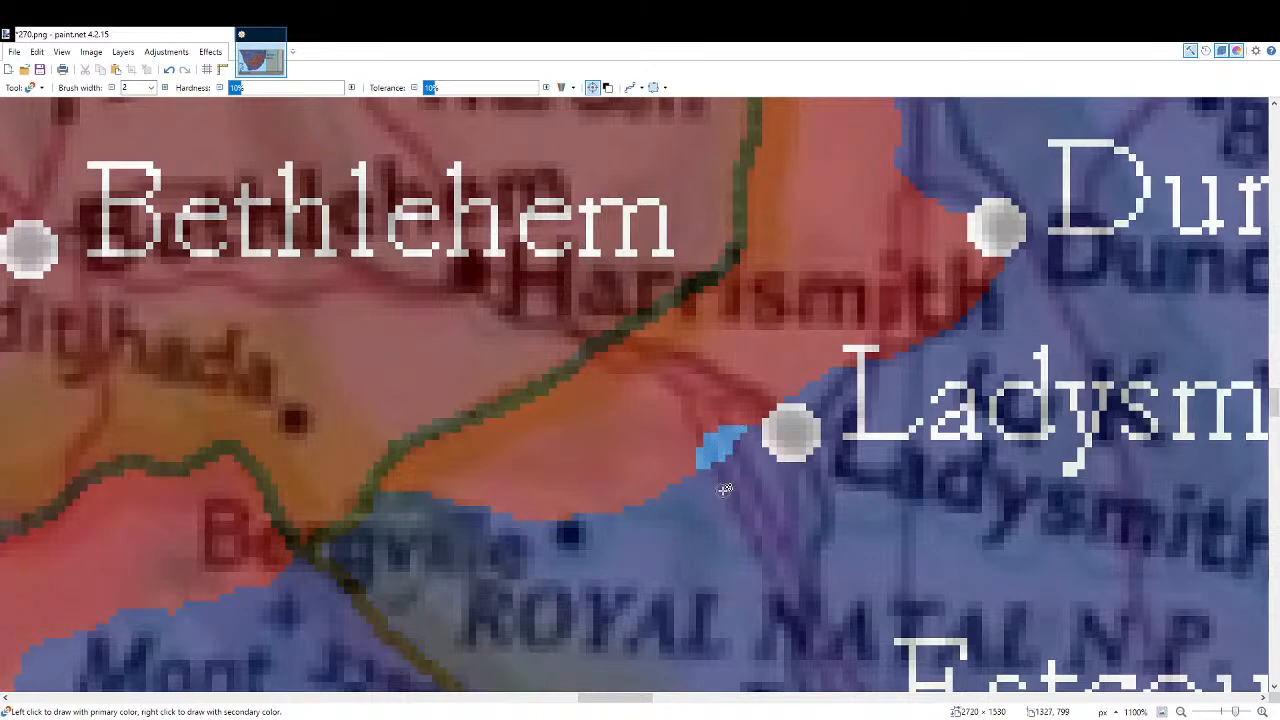
Recolor a small patch of the front line just southwest of Piet Retief in the coalition's light blue.
scroll(724, 488, down, 4)
scroll(762, 462, down, 1)
scroll(782, 420, up, 5)
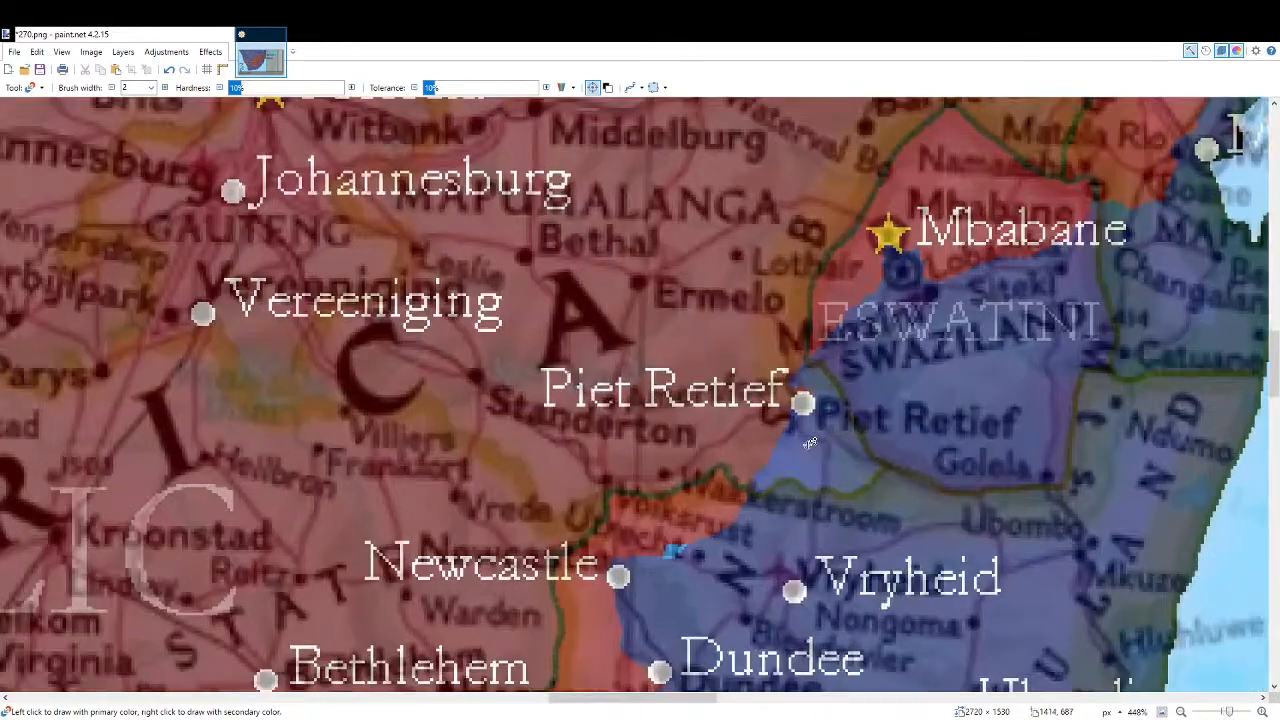
mouse_move(760, 390)
mouse_down()
mouse_move(752, 410)
mouse_move(752, 378)
mouse_up()
scroll(760, 385, down, 5)
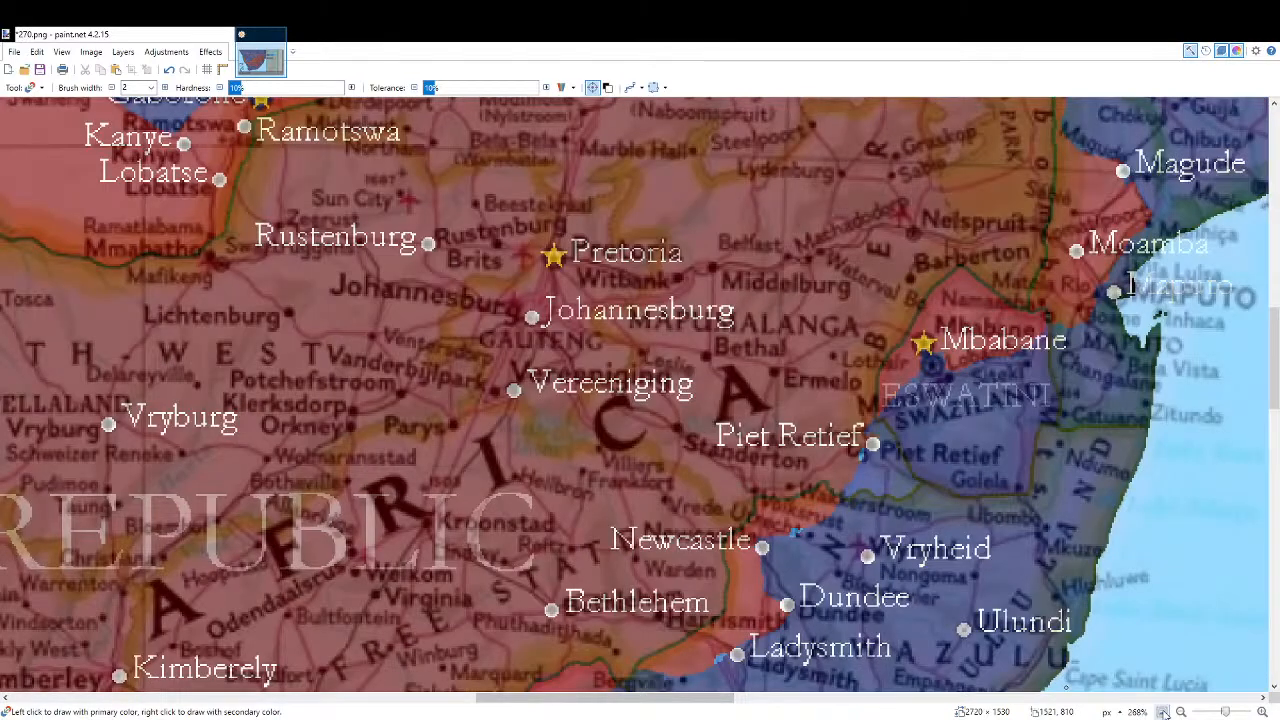
Hide the reference map and examine the front lines across the frame, especially around SW Africa.
scroll(1197, 196, down, 2)
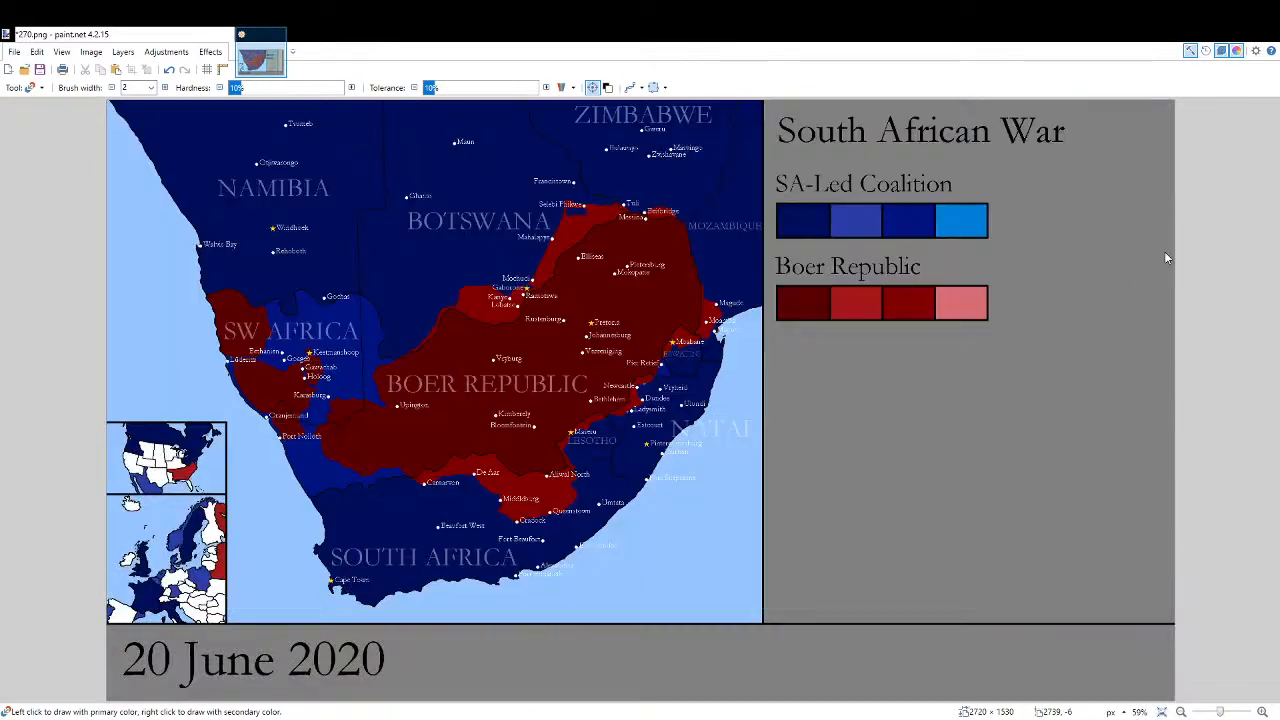
scroll(573, 332, up, 4)
scroll(569, 495, down, 3)
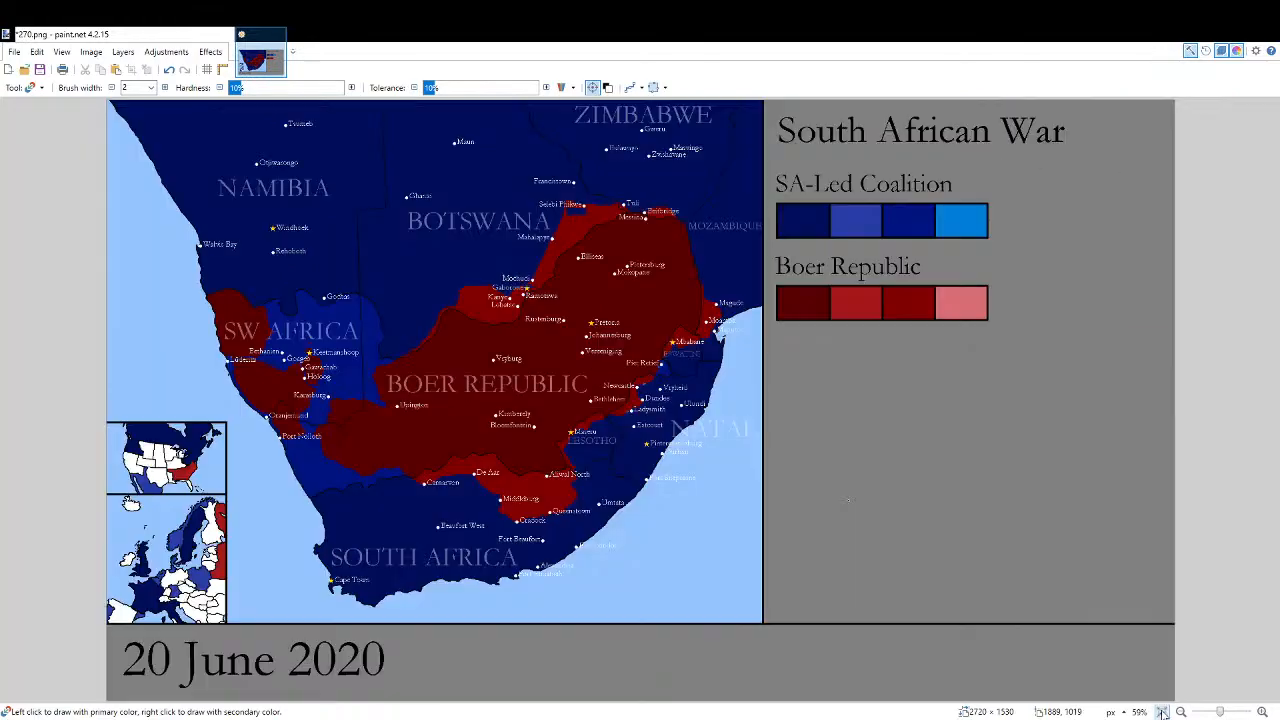
scroll(597, 477, up, 2)
scroll(597, 477, up, 3)
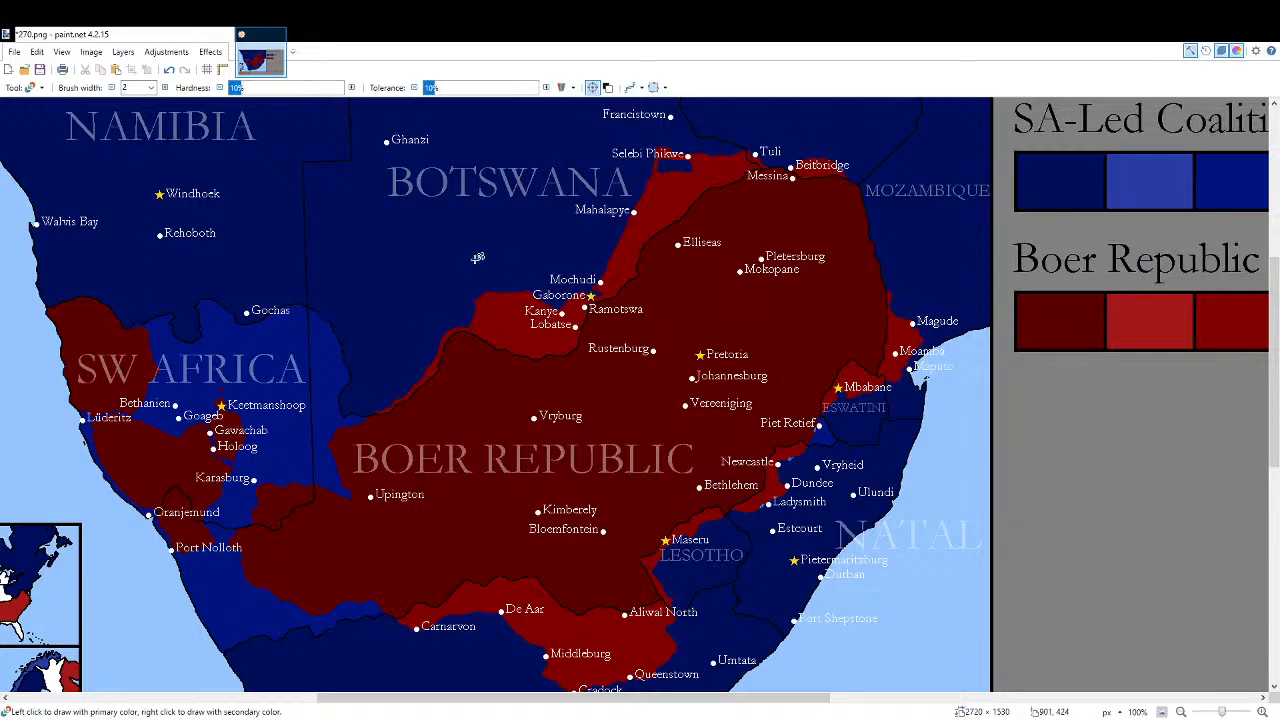
drag(306, 389, 583, 292)
scroll(400, 338, up, 8)
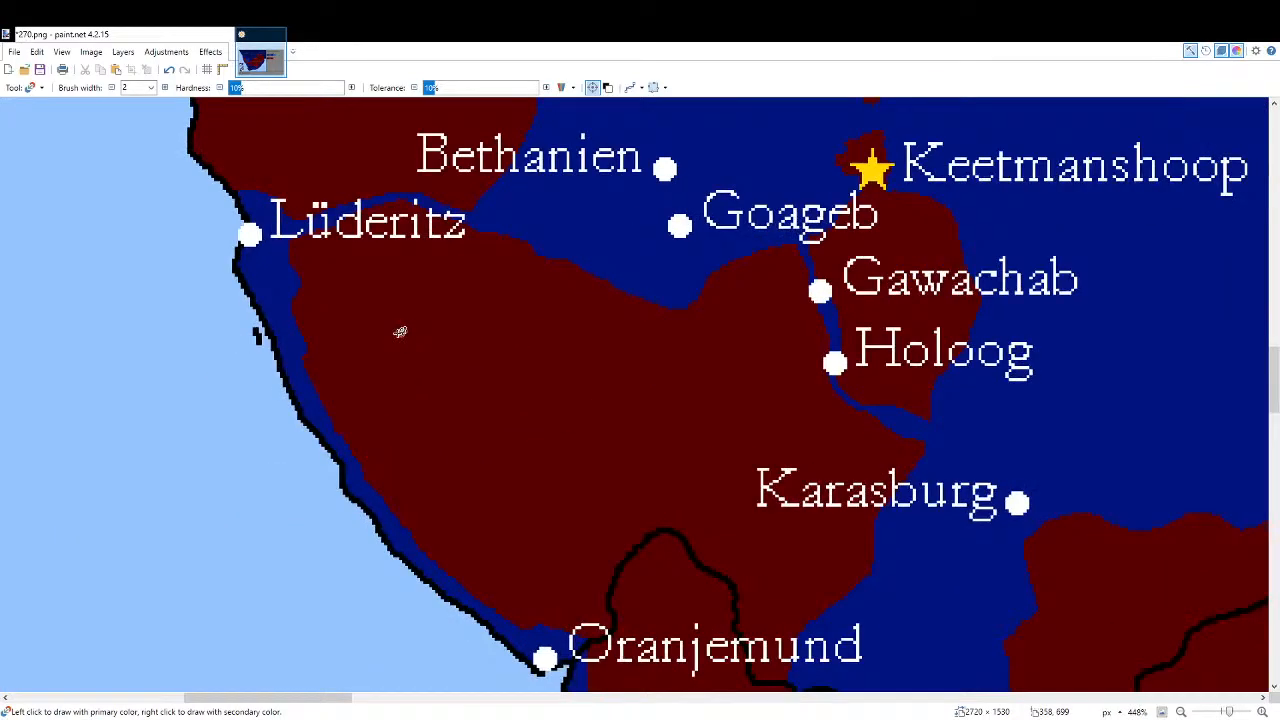
drag(565, 240, 443, 416)
scroll(578, 338, down, 3)
scroll(578, 340, down, 5)
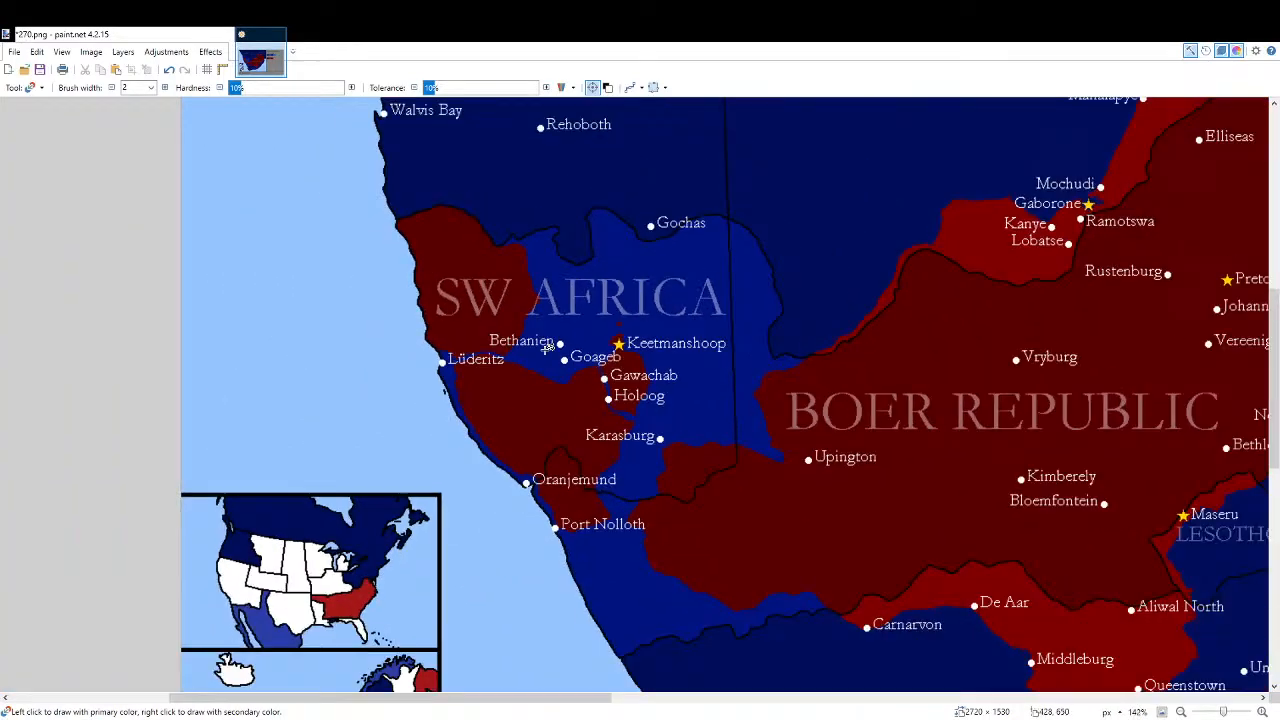
click(1160, 712)
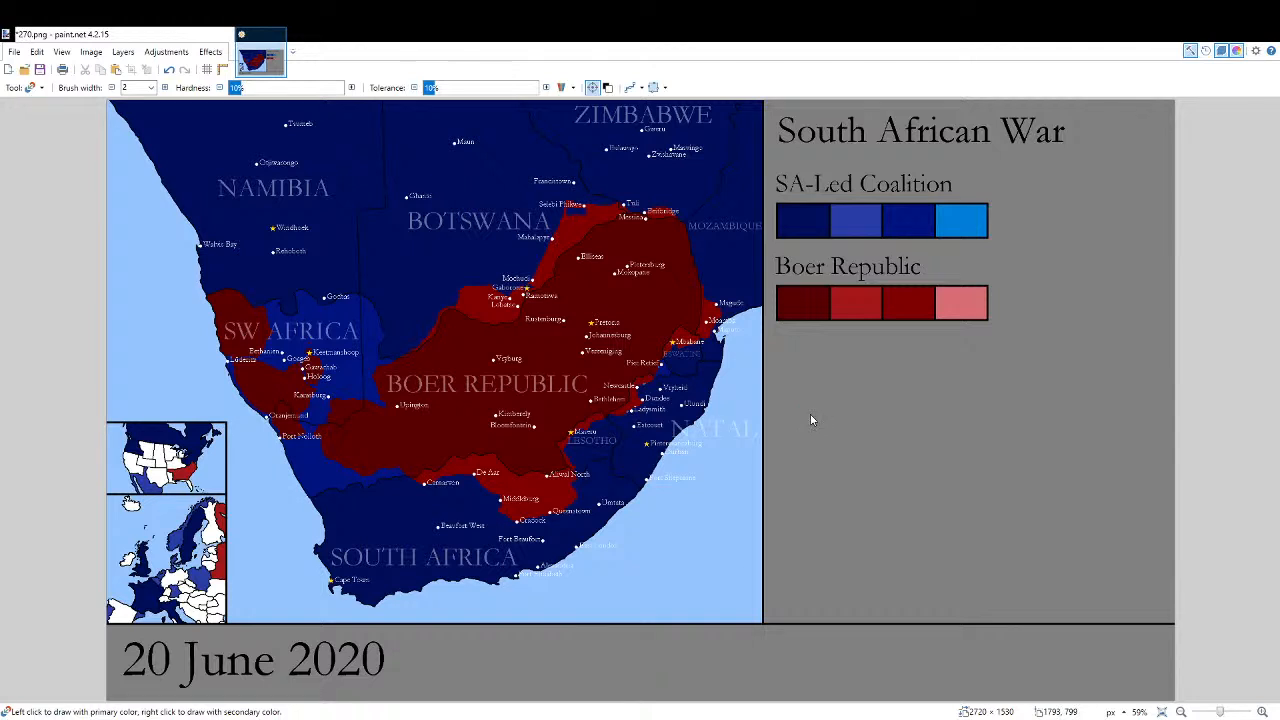
Save the 20 June frame as 271.png and display the reference map again.
key(ctrl+s)
scroll(306, 414, up, 4)
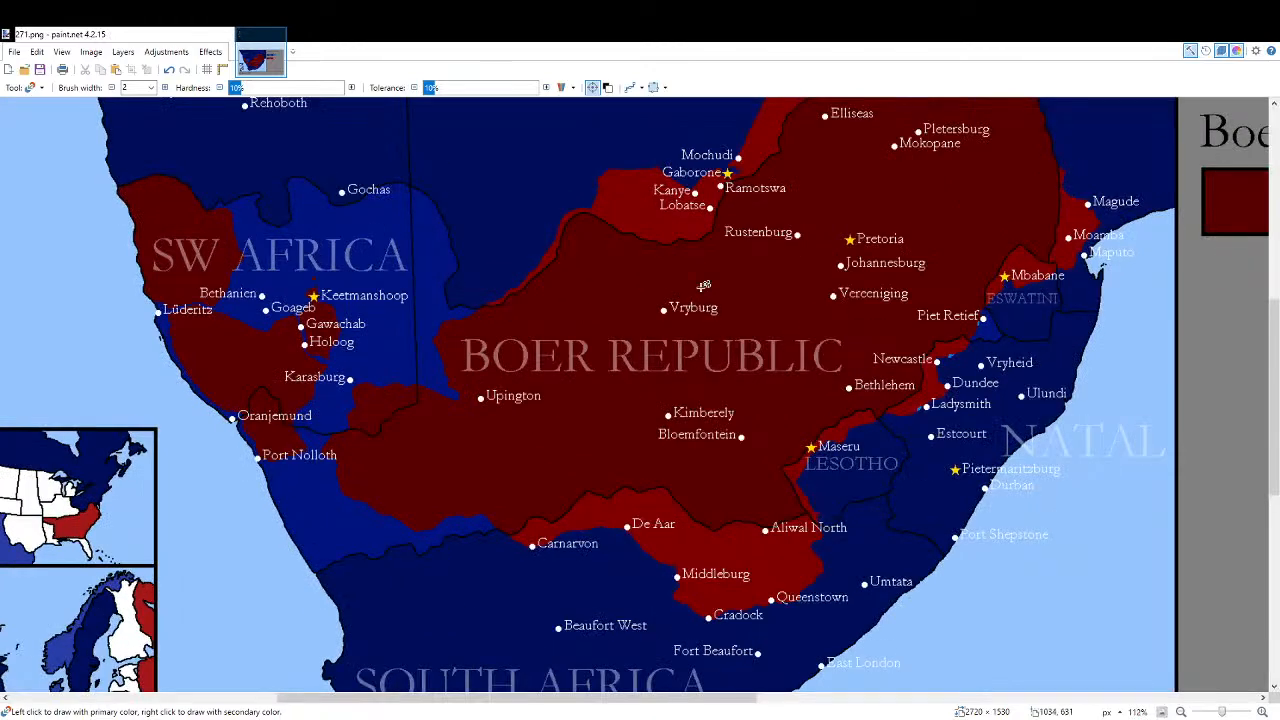
drag(704, 286, 629, 437)
scroll(648, 437, down, 1)
click(1161, 712)
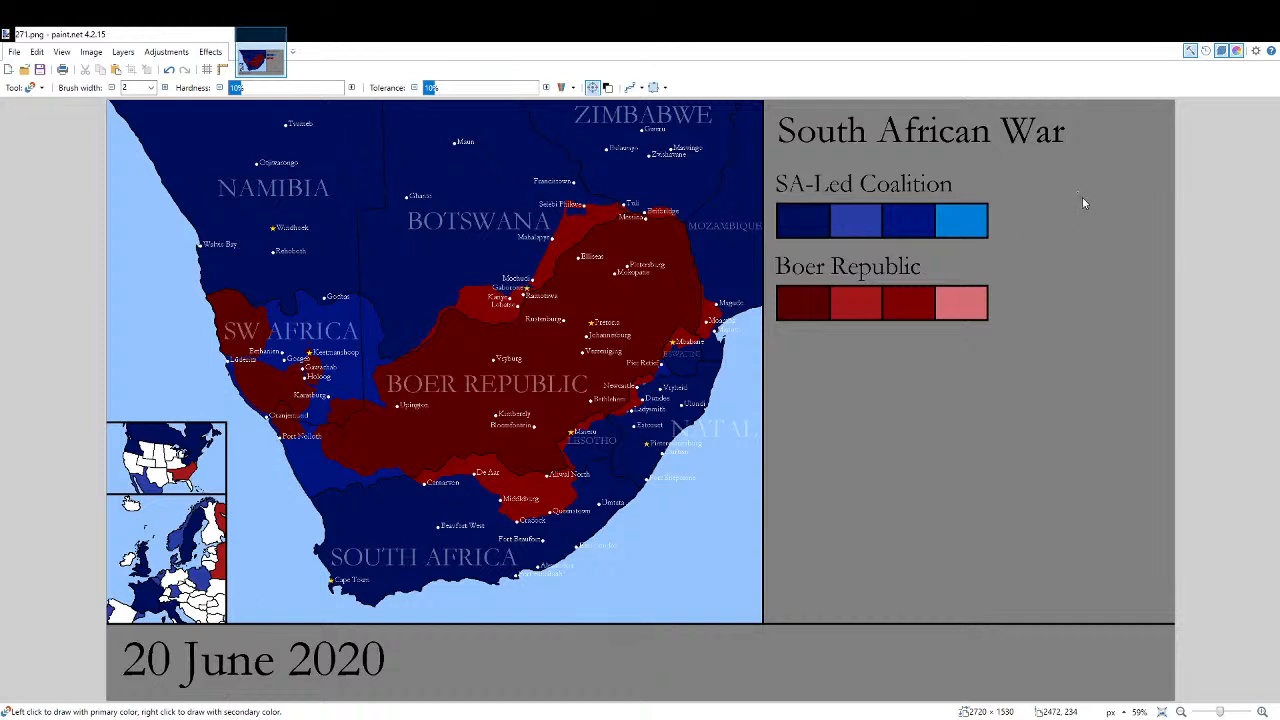
key(f)
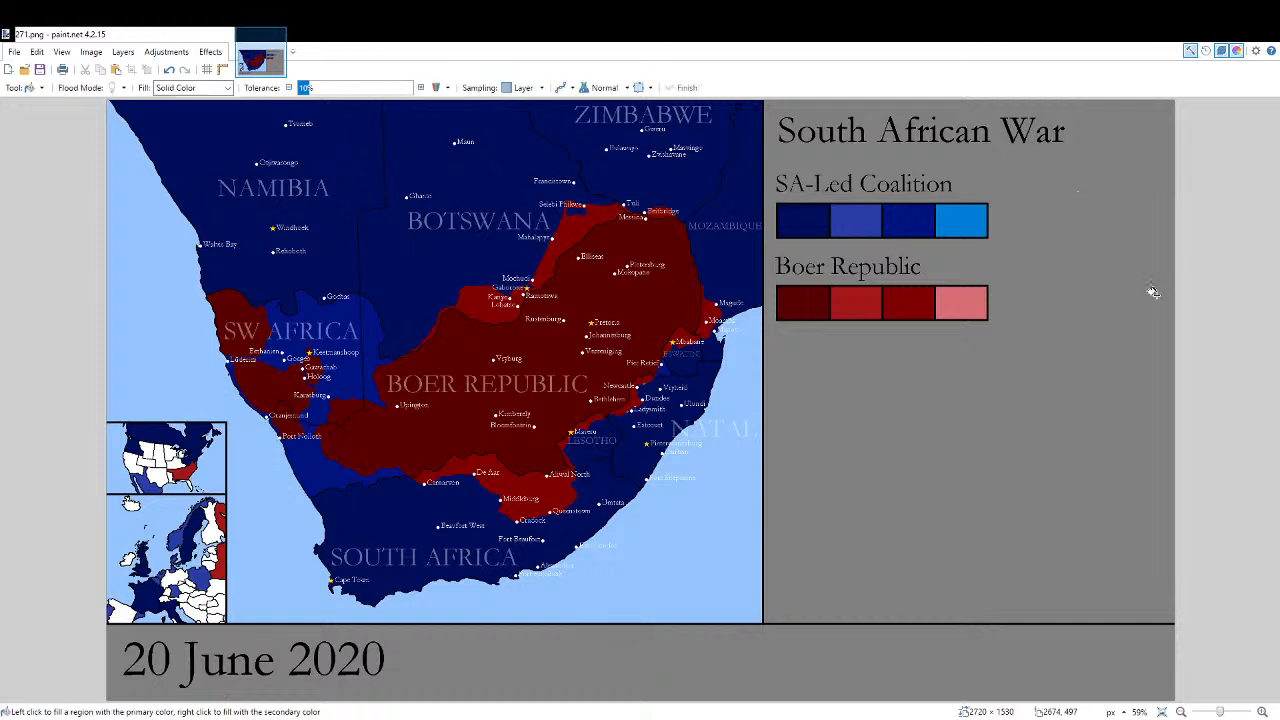
click(1191, 161)
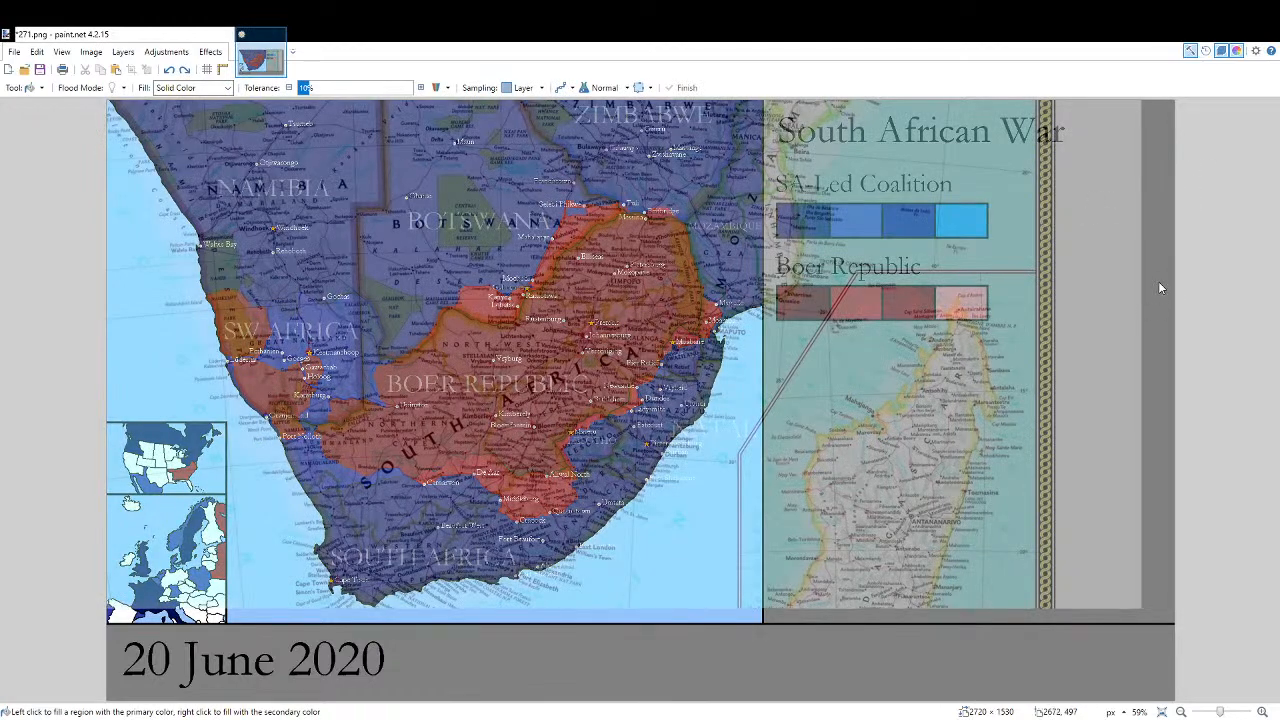
Change the frame's date to 21 June 2020 by erasing the old day and placing the new digits before the month.
scroll(226, 490, up, 3)
drag(226, 490, 508, 267)
scroll(447, 446, up, 5)
click(417, 449)
key(t)
click(372, 430)
text(21)
scroll(366, 432, up, 3)
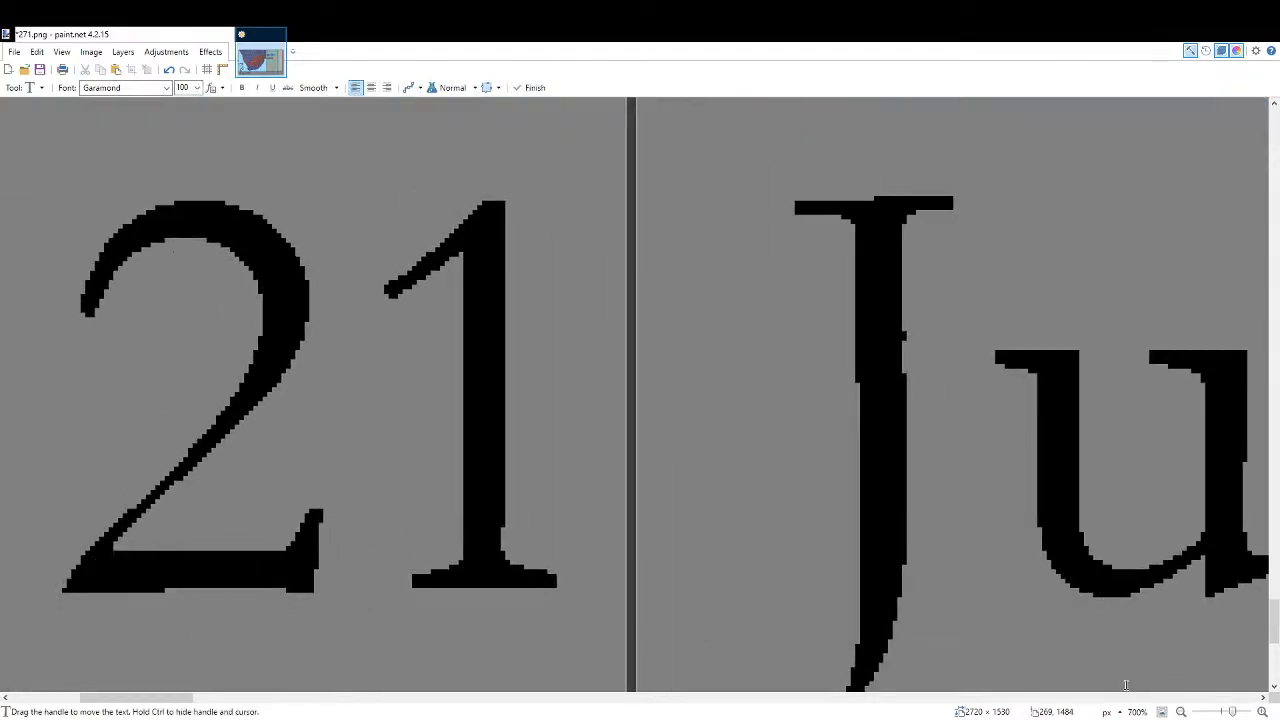
click(1161, 711)
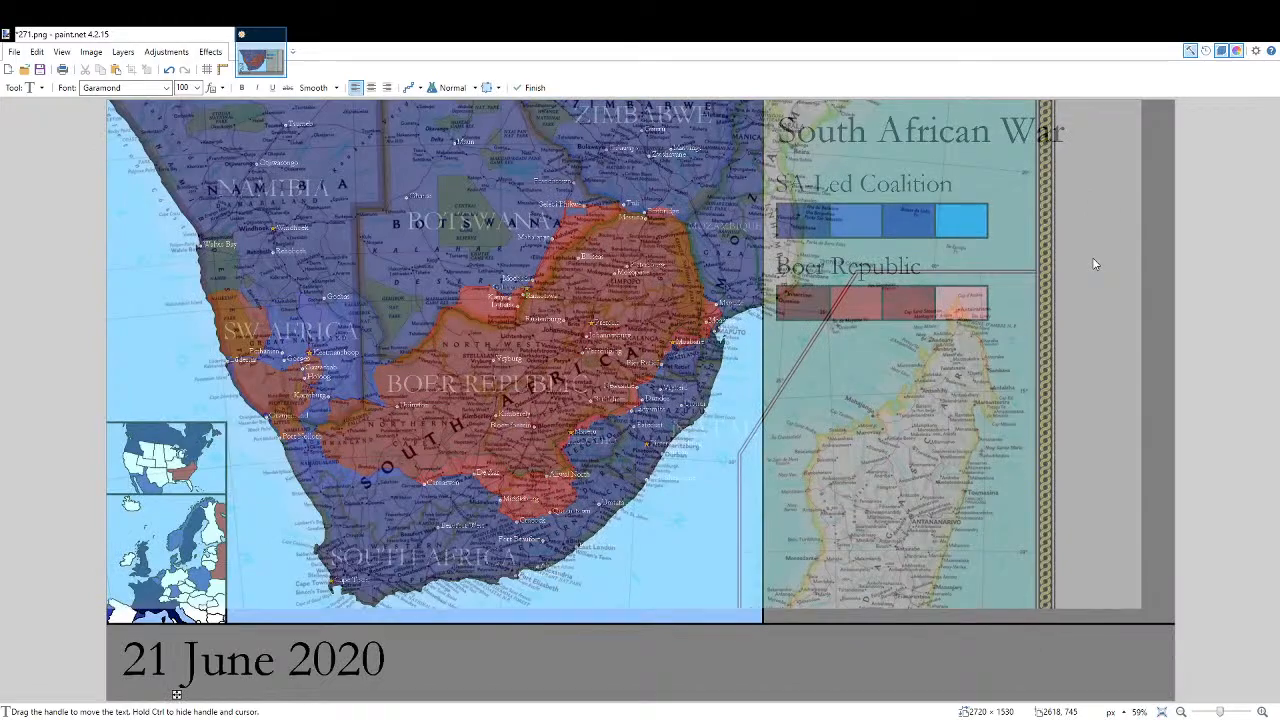
Fill the light-blue patches near Ladysmith, Newcastle and Piet Retief with the coalition's dark blue.
key(f)
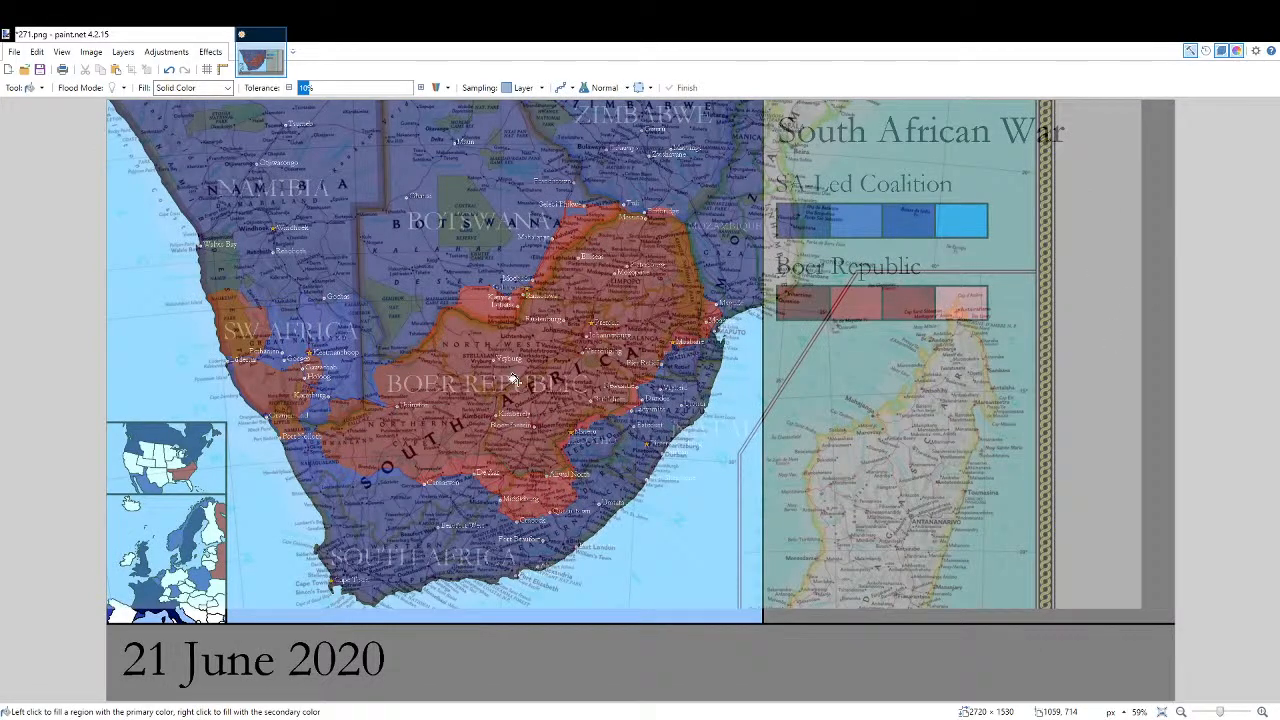
scroll(530, 420, up, 3)
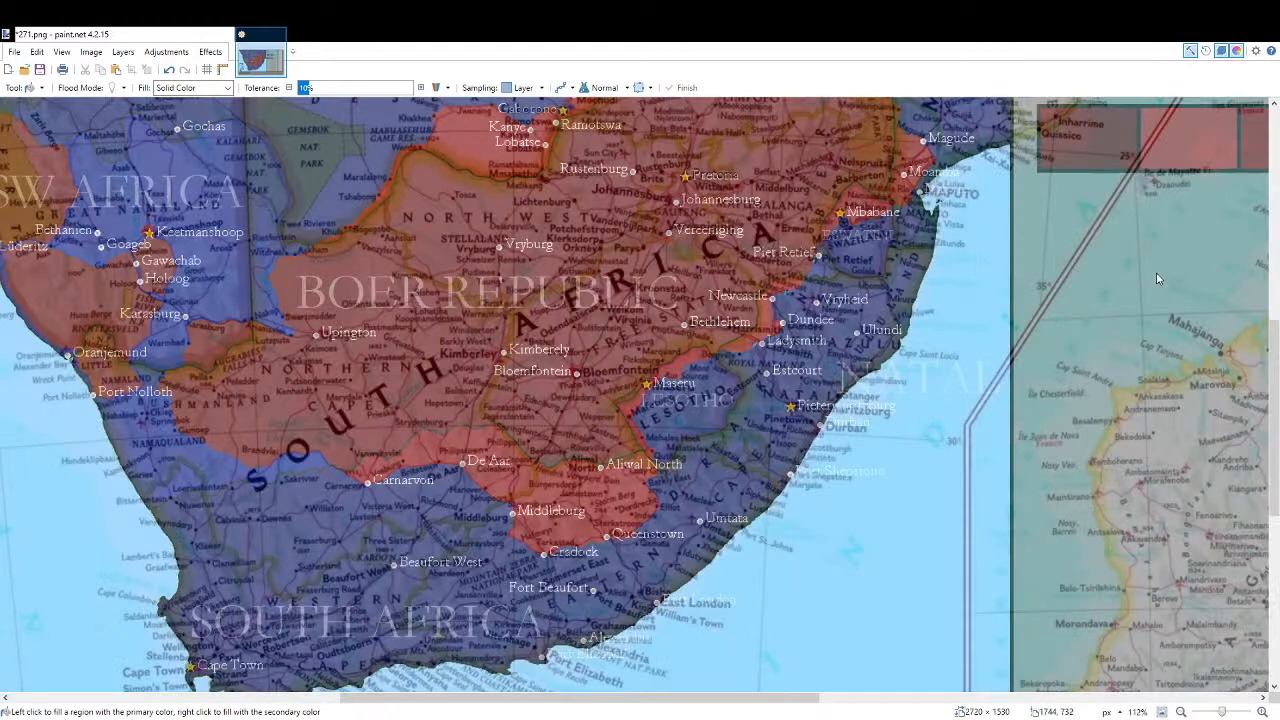
scroll(800, 290, up, 5)
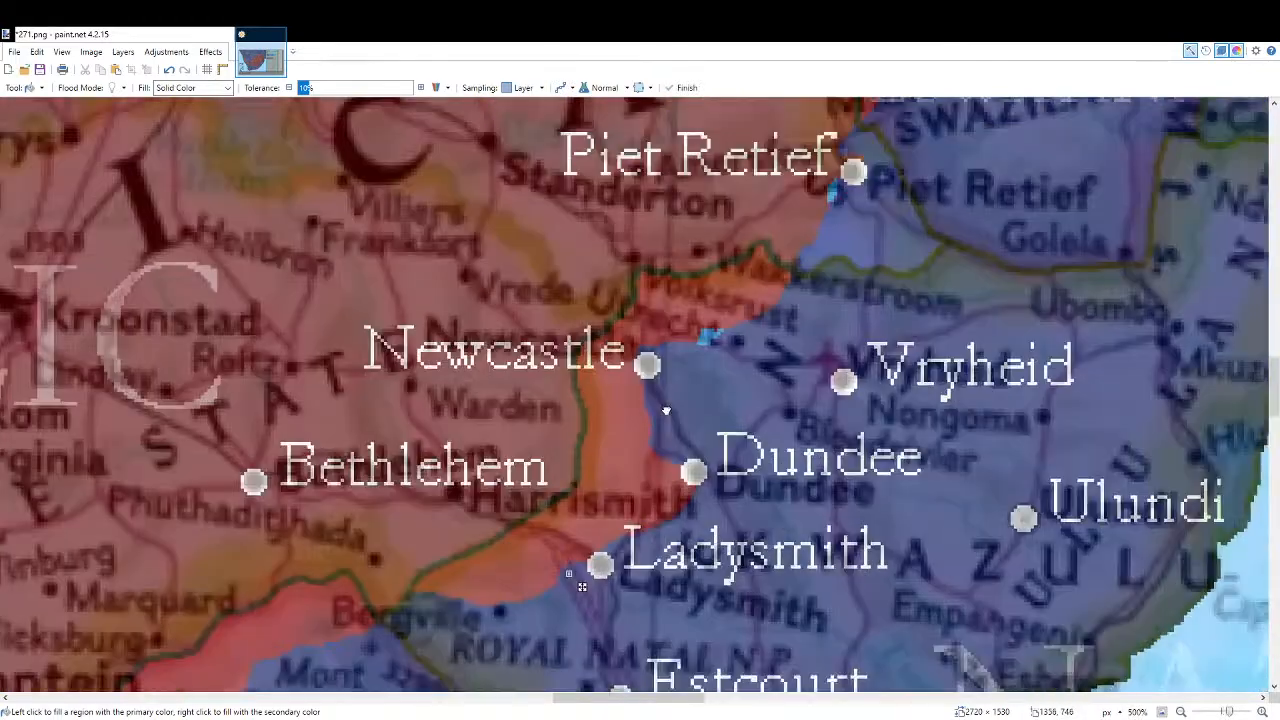
drag(666, 411, 640, 445)
click(677, 368)
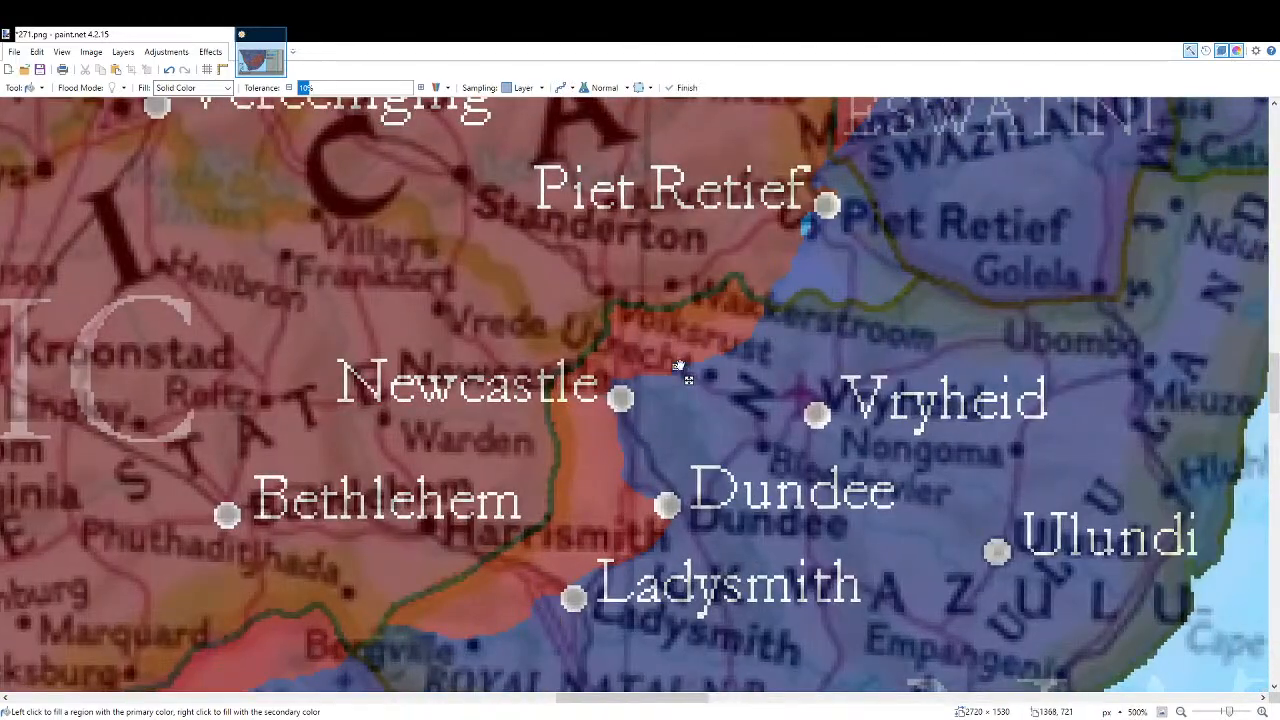
click(802, 230)
Paint a small light-blue coalition advance into Boer territory beside Piet Retief.
key(r)
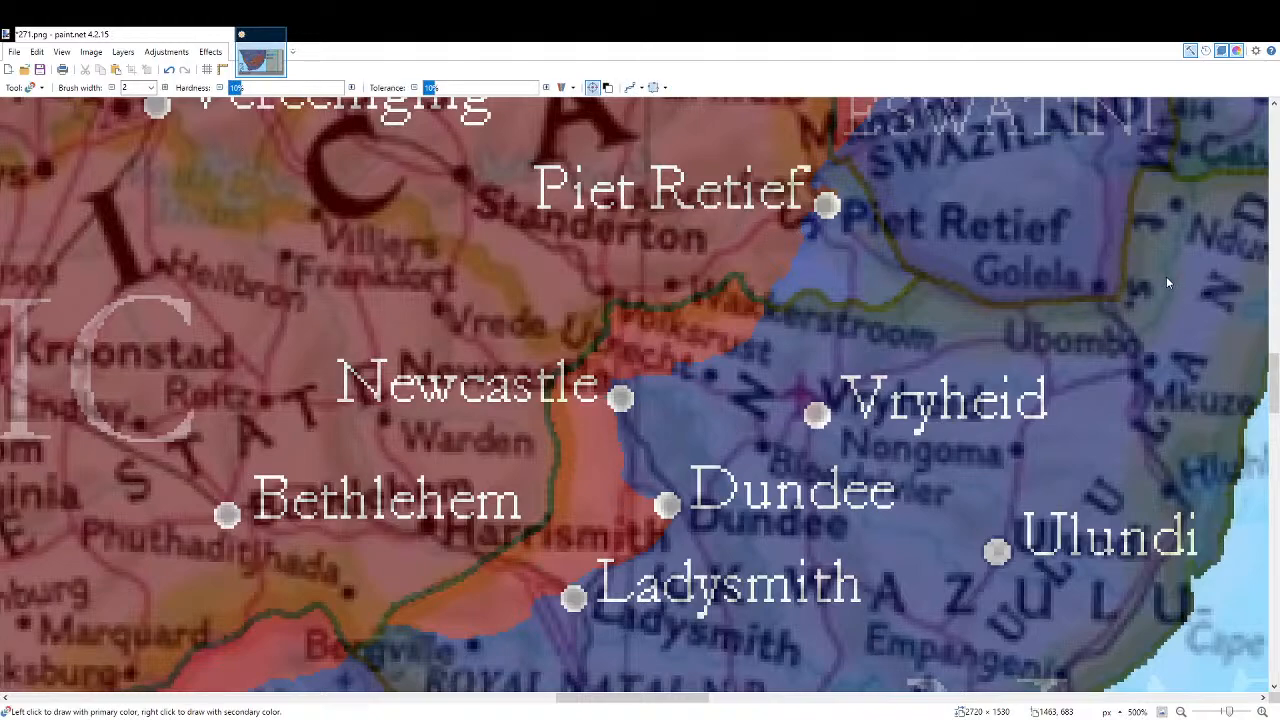
scroll(815, 210, up, 5)
mouse_move(734, 300)
mouse_down()
mouse_move(693, 228)
mouse_move(722, 214)
mouse_move(758, 228)
mouse_move(694, 238)
mouse_move(750, 287)
mouse_move(735, 240)
mouse_move(726, 257)
mouse_move(765, 325)
mouse_up()
Outline a light-blue coalition advance running southwest from Ladysmith into Boer territory and fill its interior with the same colour.
scroll(739, 405, down, 5)
scroll(739, 405, left, 4)
scroll(739, 405, down, 10)
scroll(739, 405, left, 3)
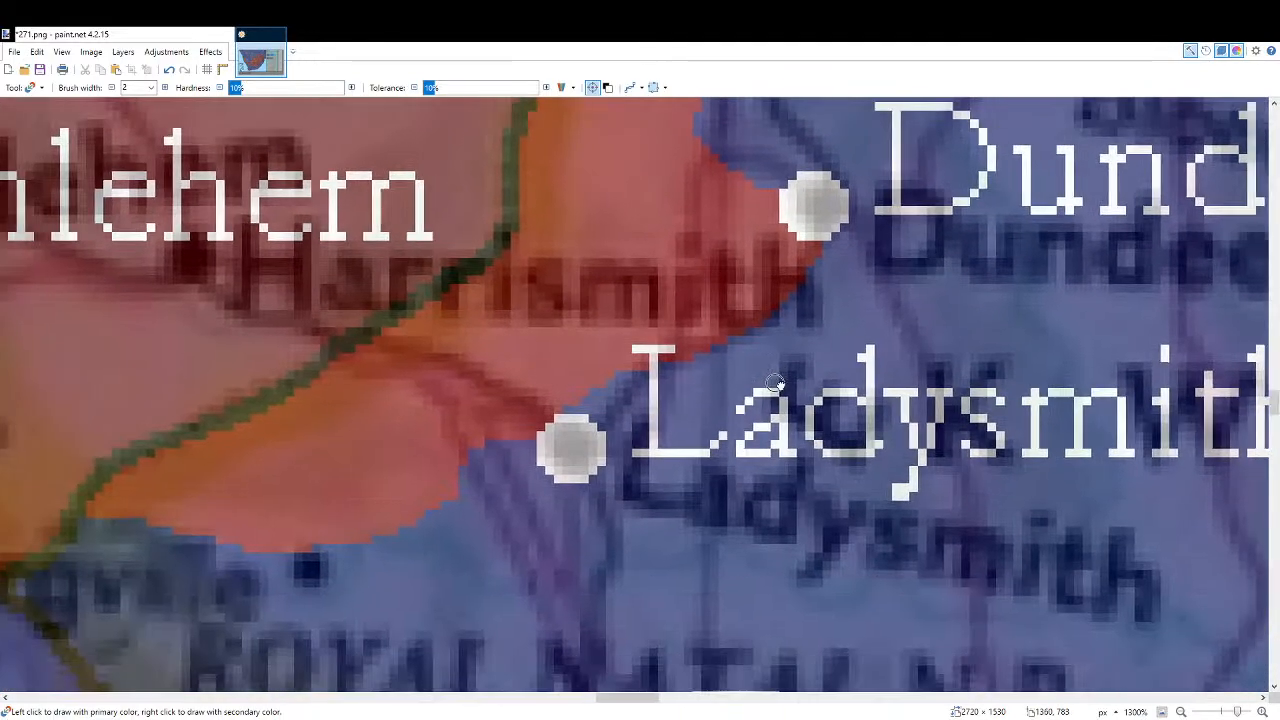
scroll(776, 383, left, 1)
mouse_move(491, 443)
mouse_down()
mouse_move(466, 451)
mouse_move(535, 430)
mouse_move(476, 410)
mouse_move(345, 528)
mouse_move(296, 547)
mouse_up()
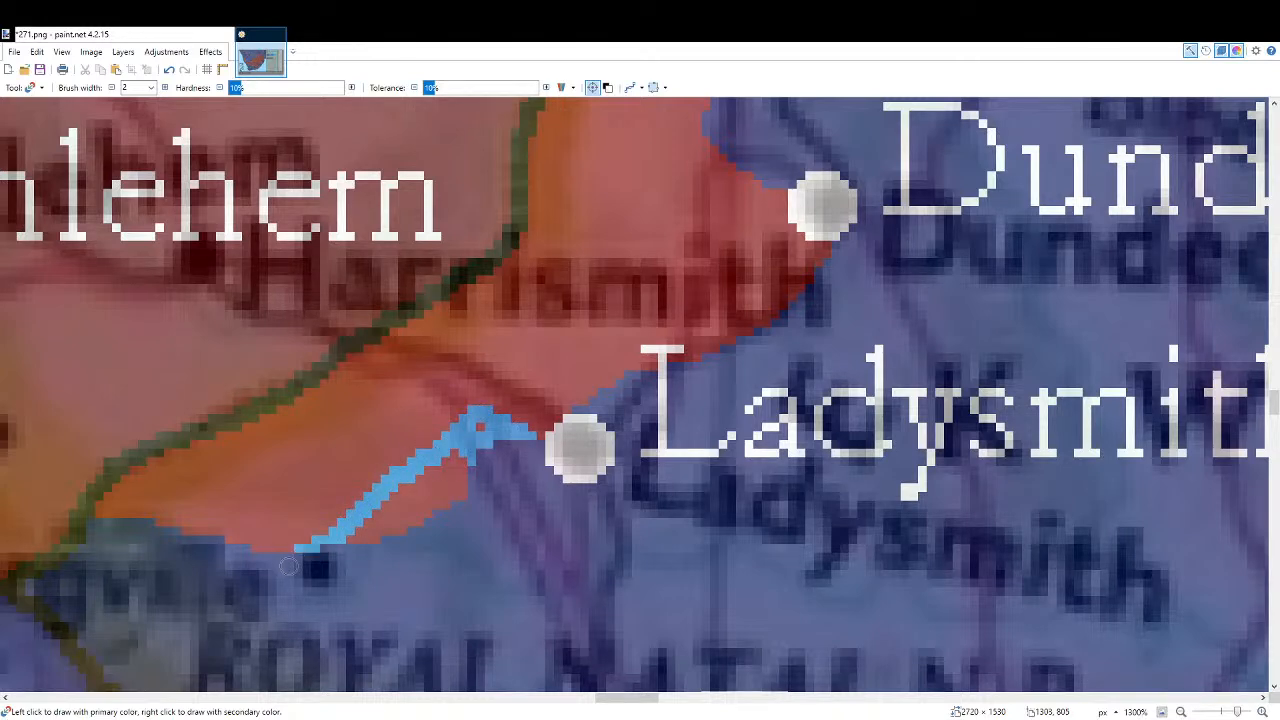
key(f)
click(428, 496)
Outline a light-blue advance along the front northeast of Newcastle and fill the enclosed Boer area with the same colour.
key(r)
mouse_move(752, 334)
mouse_down()
mouse_move(710, 446)
mouse_move(608, 580)
mouse_up()
scroll(676, 425, down, 9)
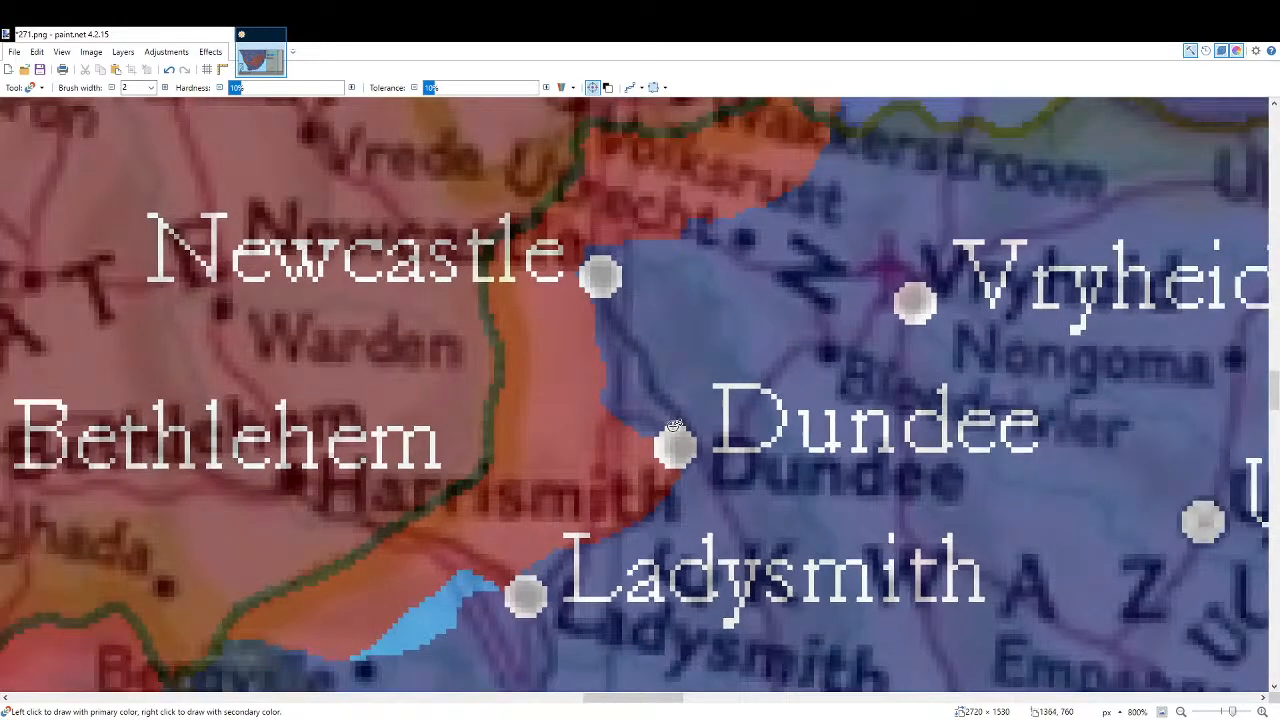
scroll(700, 320, up, 8)
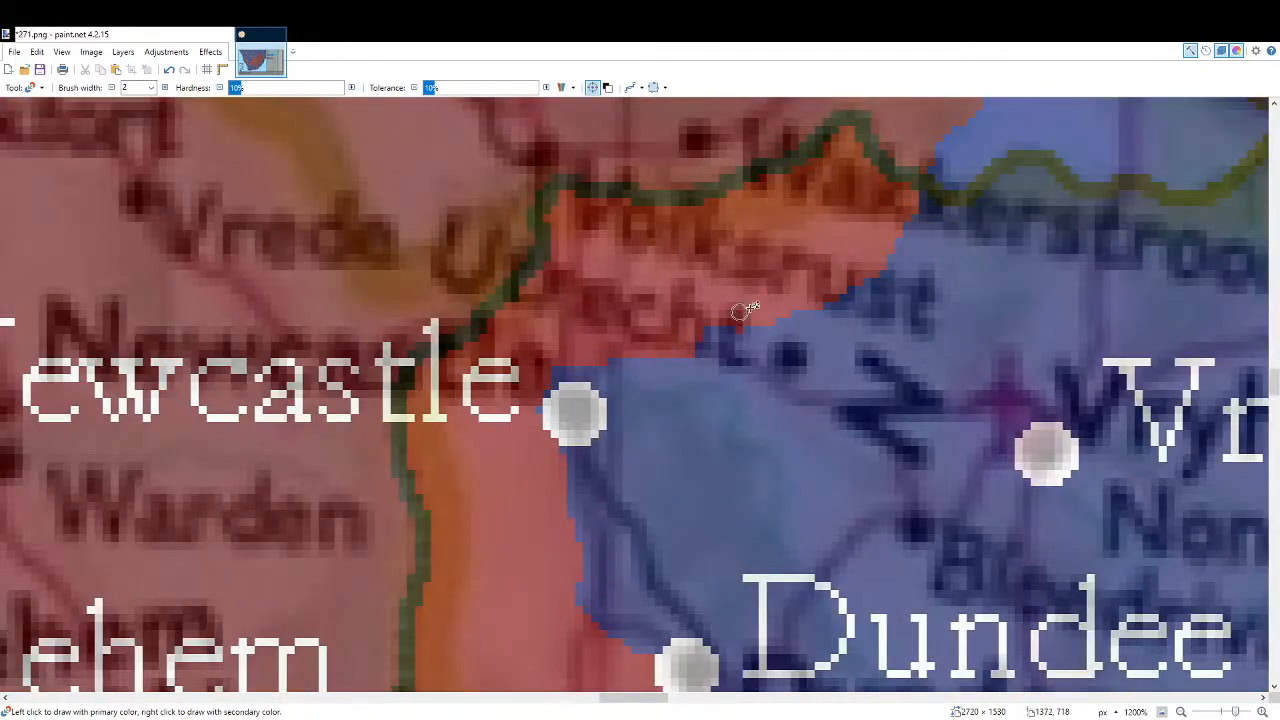
mouse_move(696, 320)
mouse_down()
mouse_move(768, 322)
mouse_move(684, 308)
mouse_move(580, 348)
mouse_move(561, 370)
mouse_up()
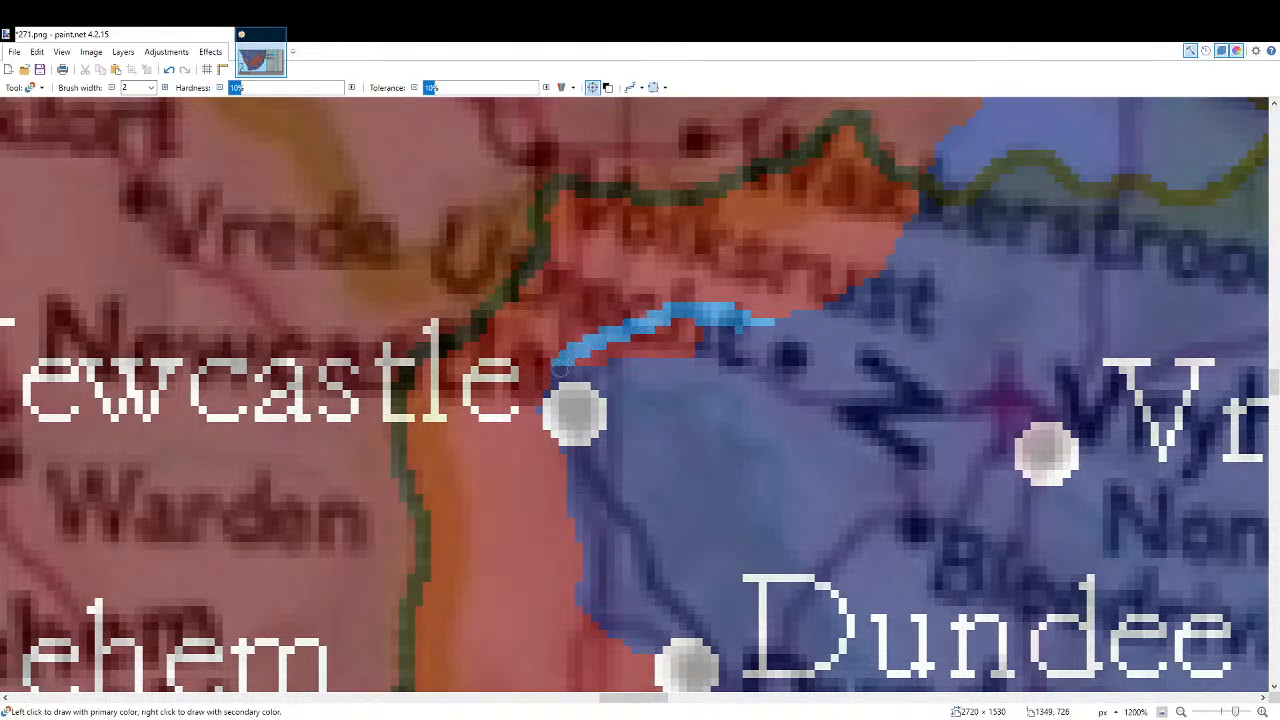
key(f)
click(688, 340)
Hide the reference map, save the 21 June frame as 272.png, and display the reference map again.
scroll(797, 381, down, 5)
scroll(797, 381, down, 6)
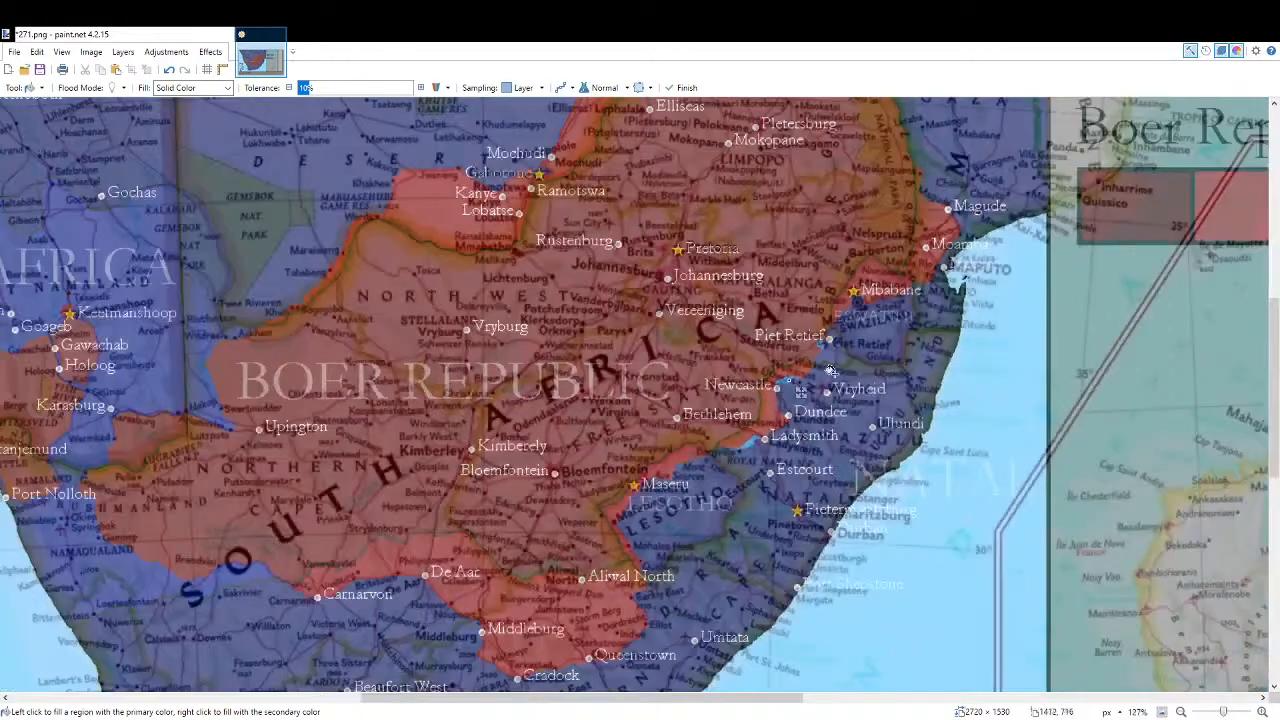
key(r)
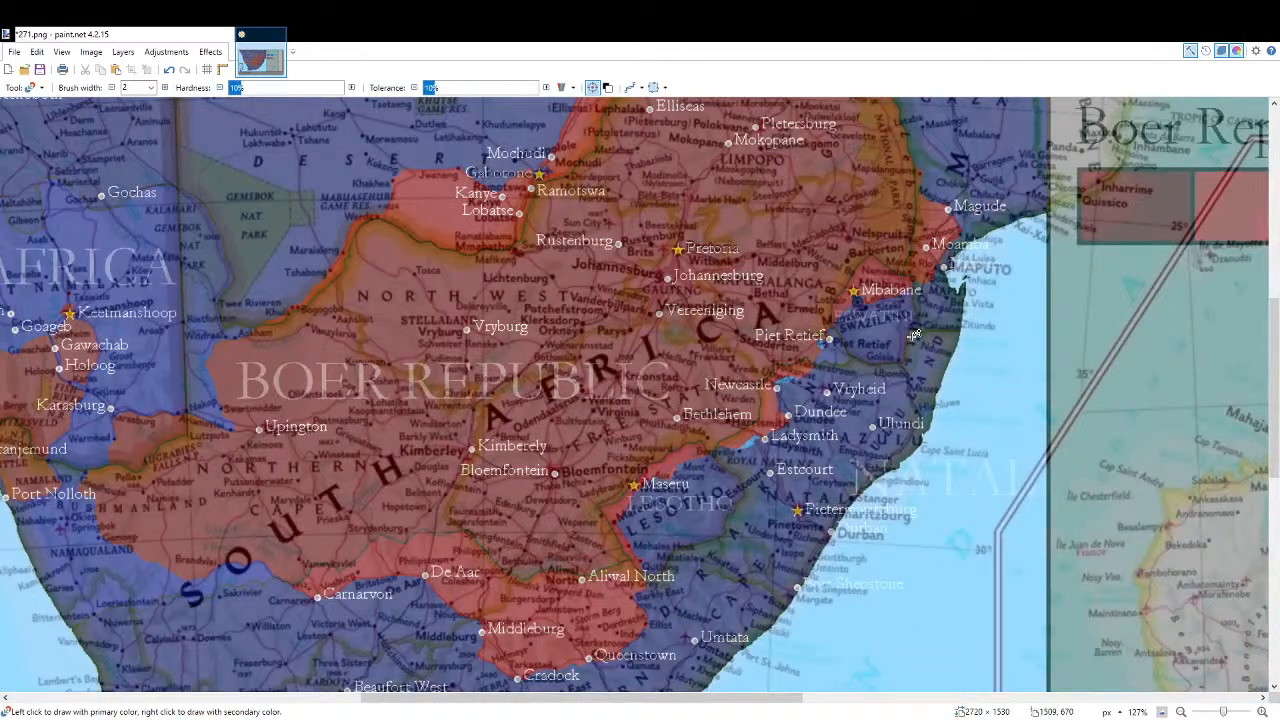
click(1151, 261)
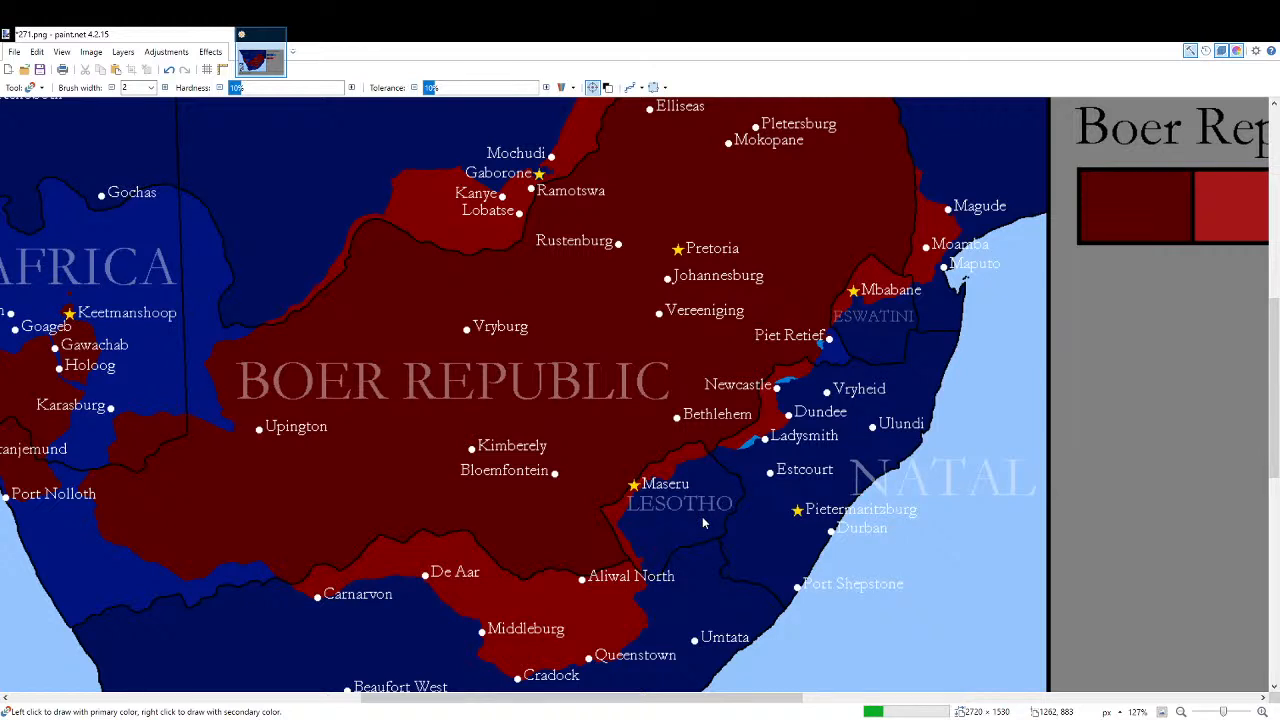
key(ctrl+s)
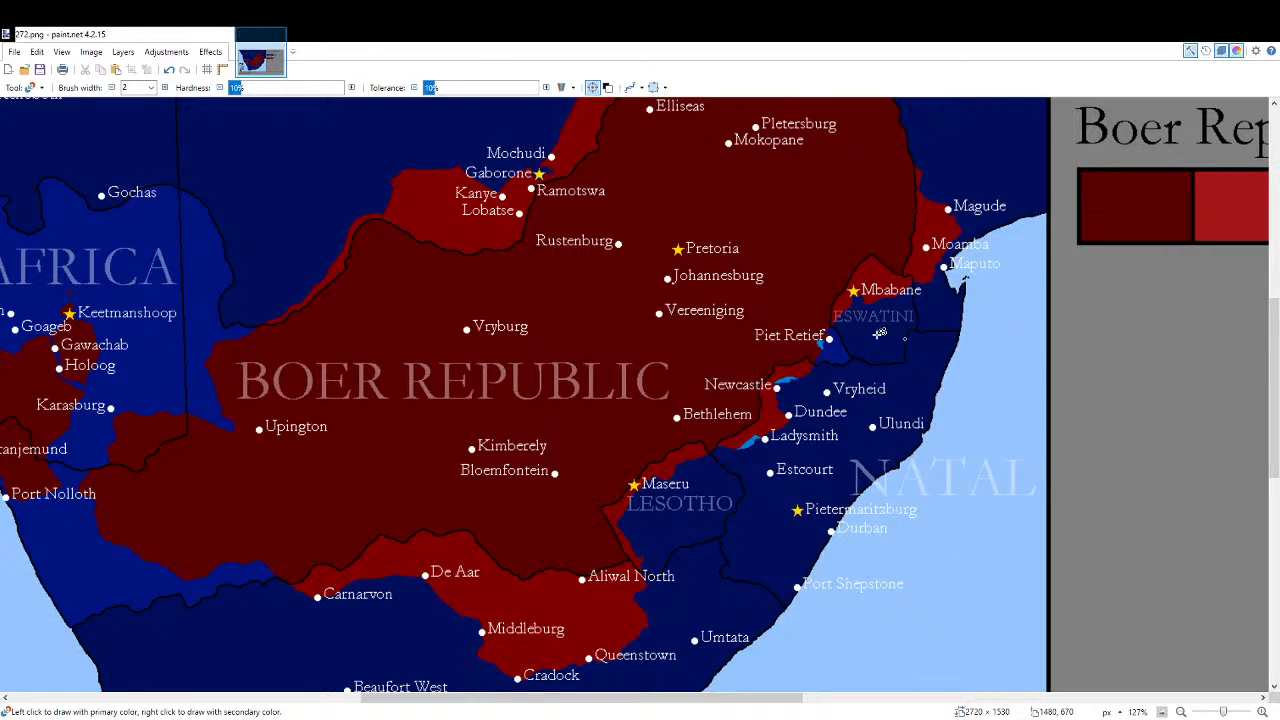
click(1205, 182)
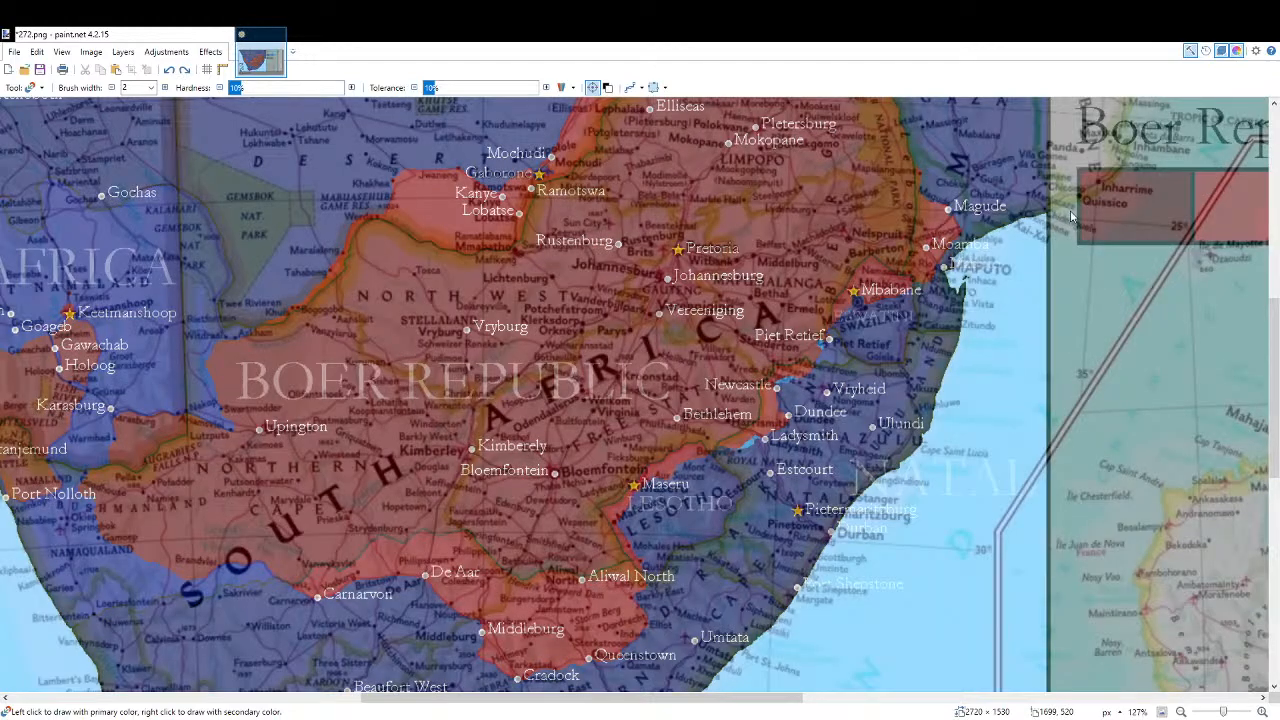
Change the frame's date to 22 June 2020 by erasing the old day and placing the new digits before the month.
key(f)
scroll(900, 194, down, 1)
drag(350, 310, 851, 106)
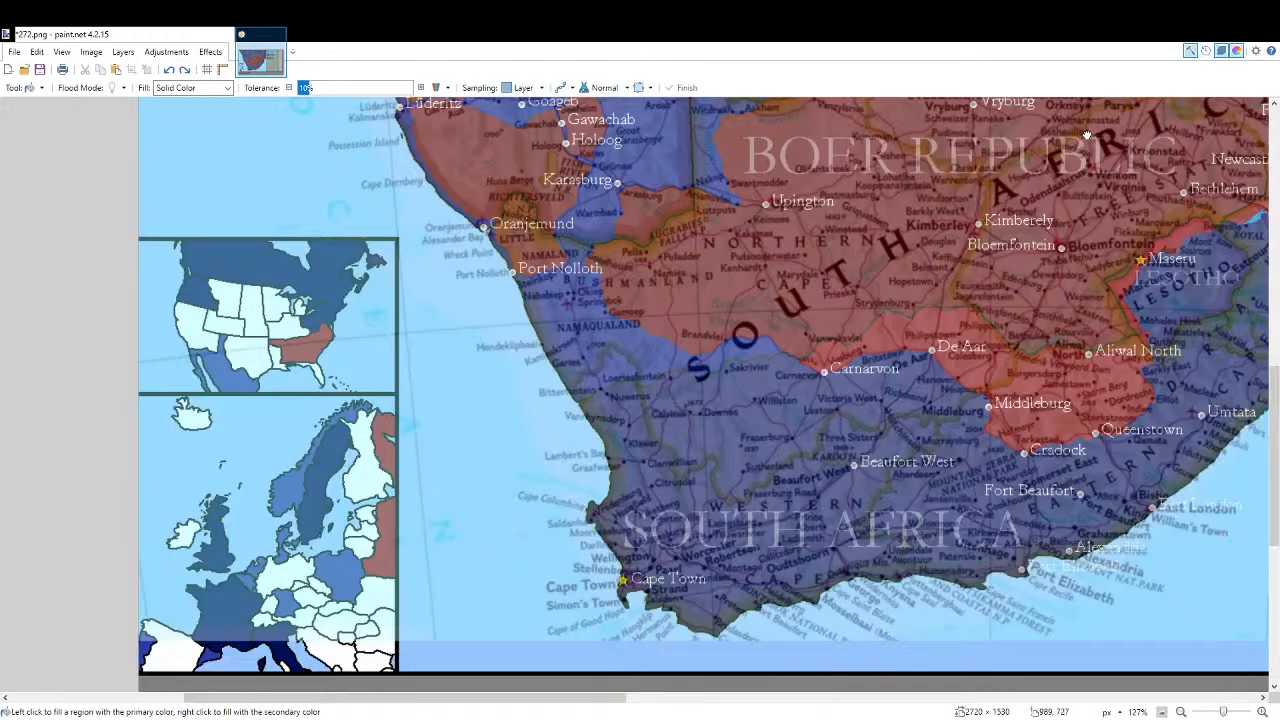
drag(356, 498, 599, 332)
scroll(470, 572, up, 5)
click(532, 560)
key(t)
click(485, 566)
text(22 Ju)
scroll(466, 605, up, 4)
drag(425, 535, 733, 526)
drag(698, 482, 372, 557)
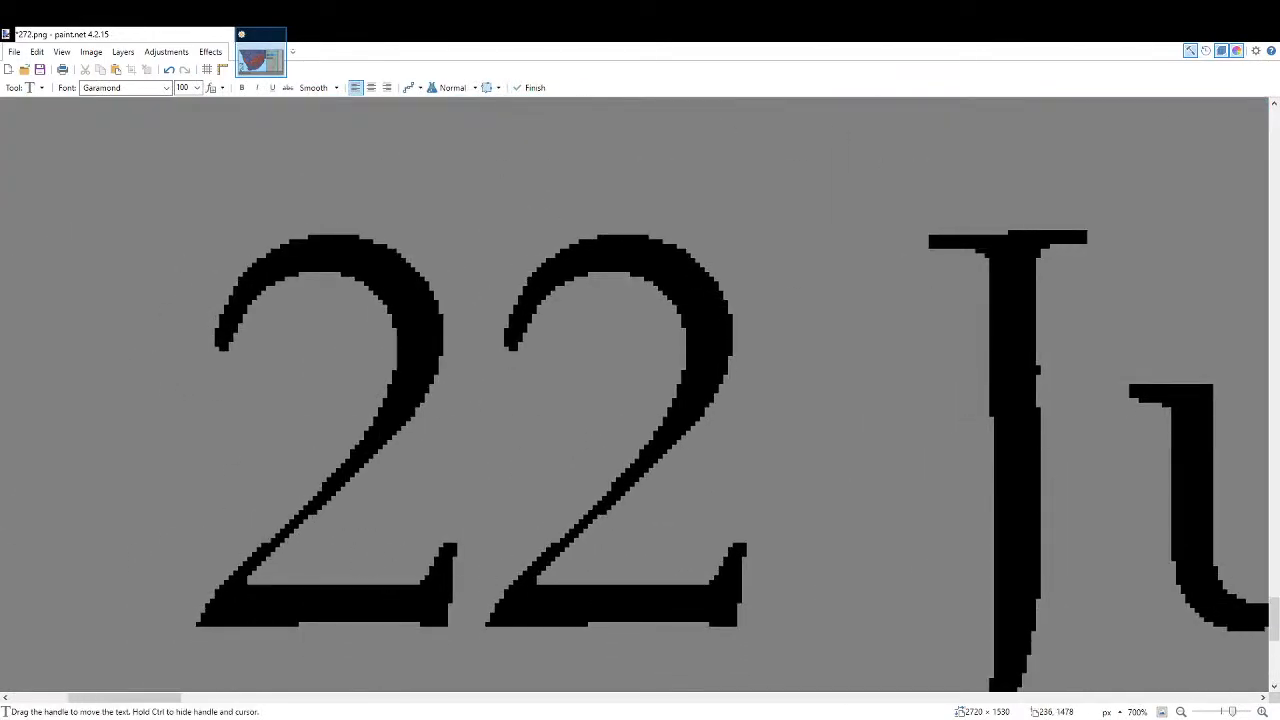
key(ctrl+b)
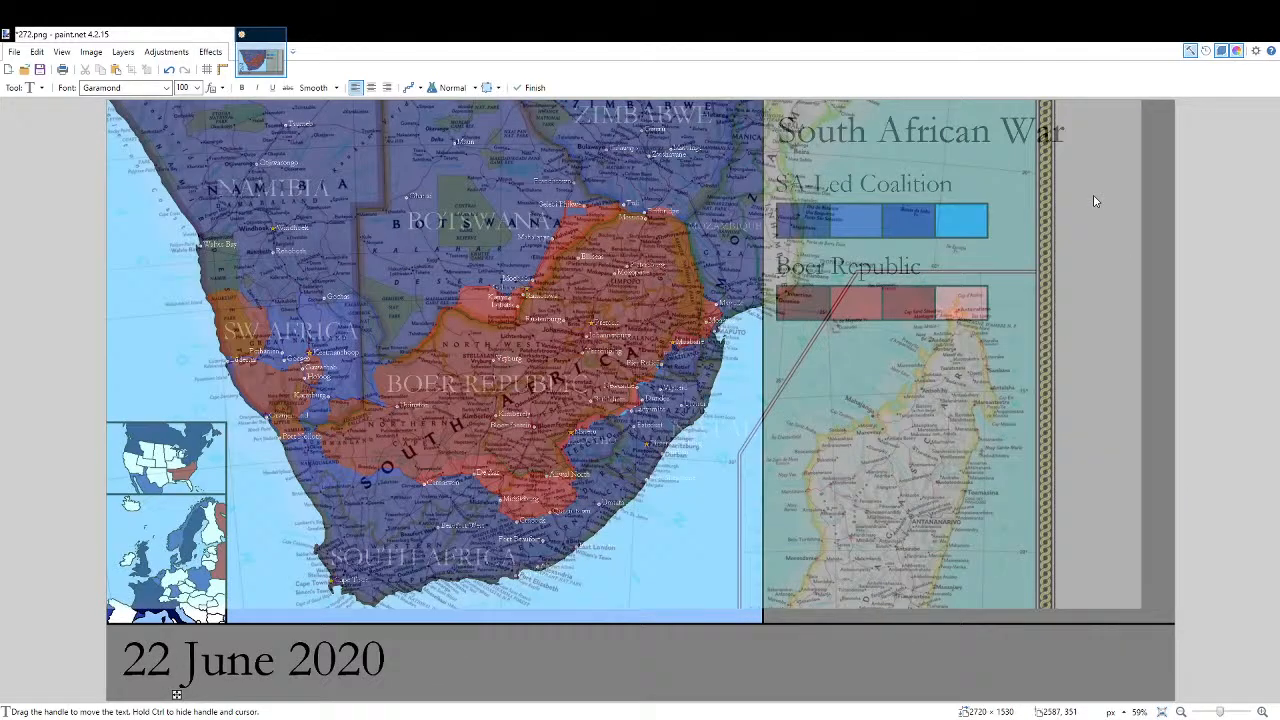
Fill the light-blue patches near Newcastle, Ladysmith and Piet Retief with the coalition's dark blue.
key(f)
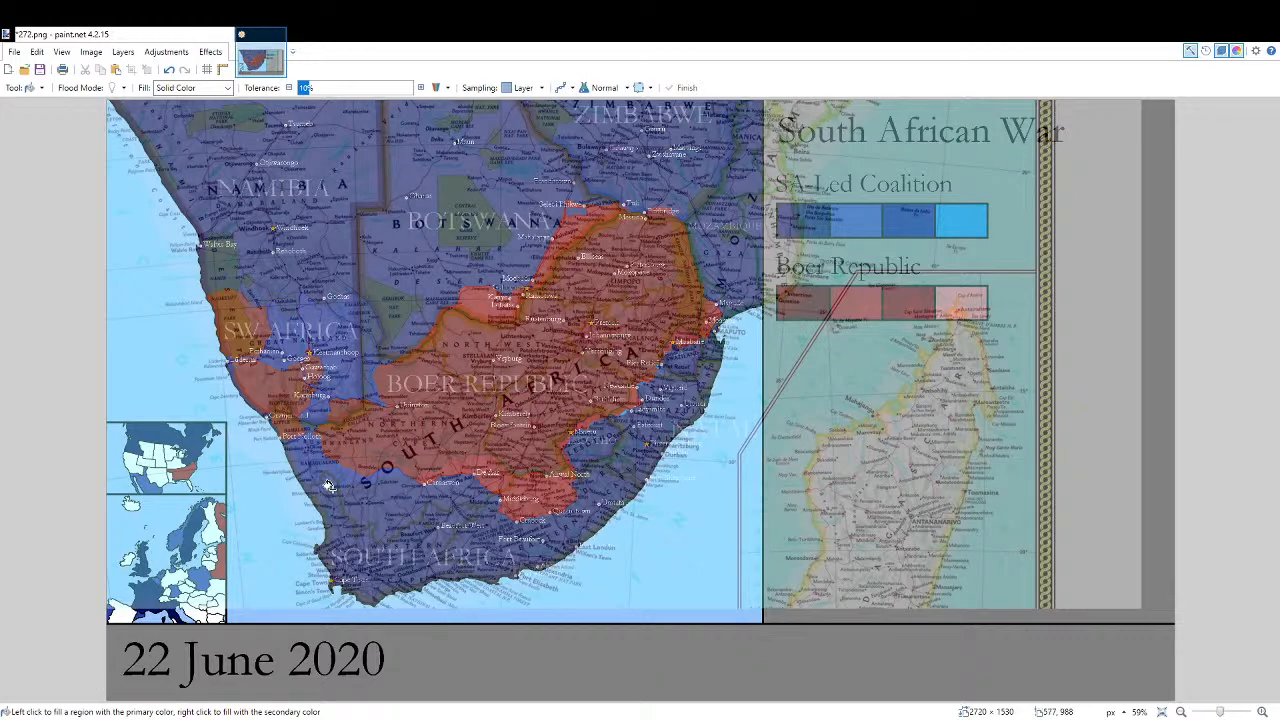
scroll(332, 482, up, 3)
scroll(757, 444, up, 3)
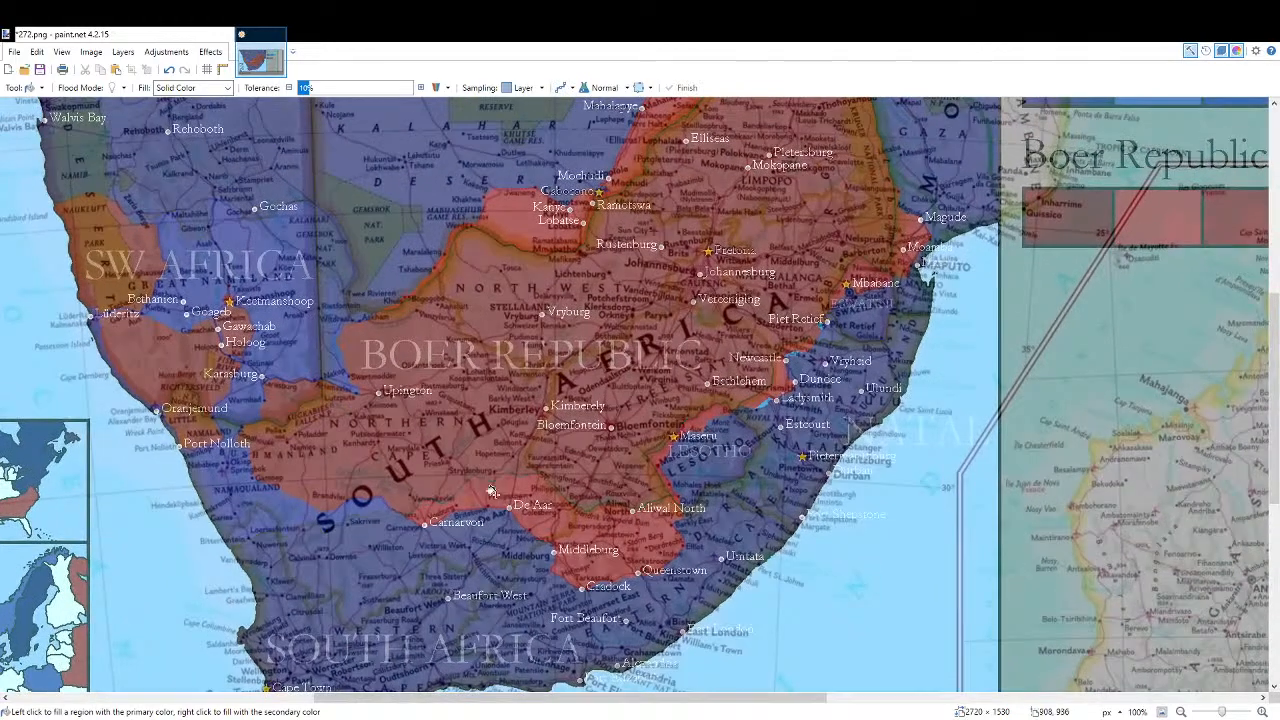
scroll(757, 444, up, 2)
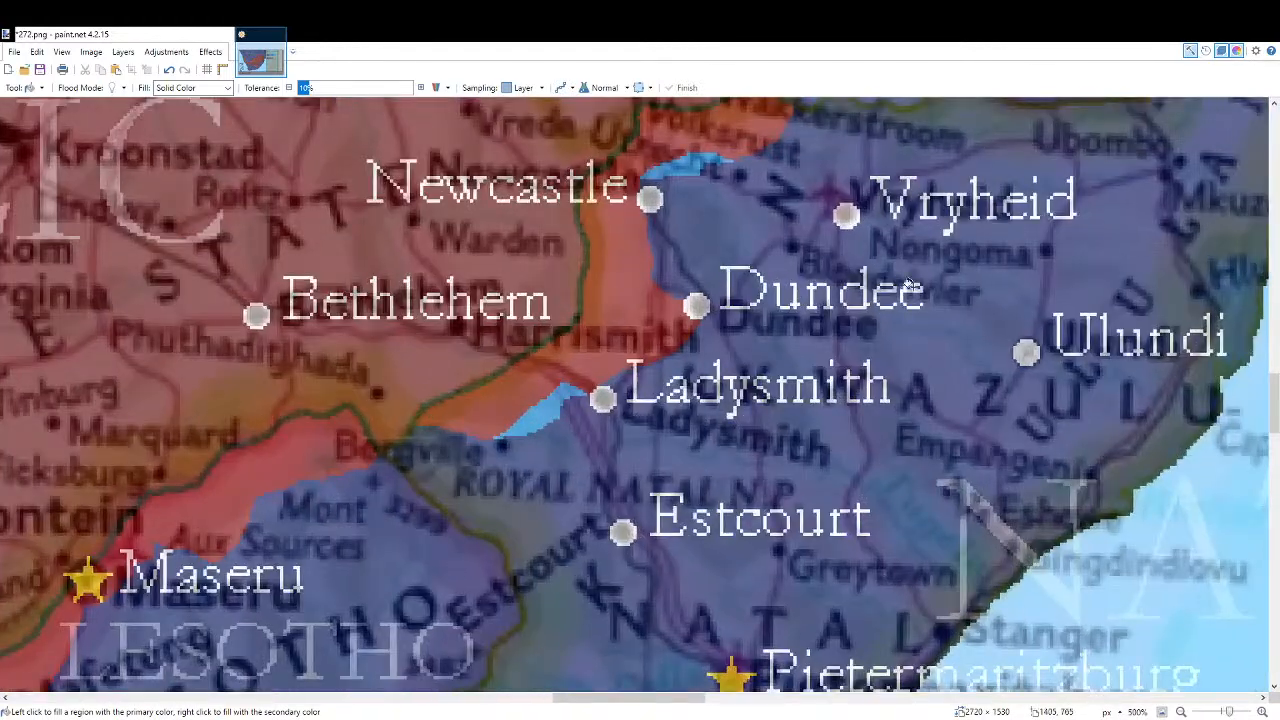
click(675, 164)
scroll(467, 425, up, 4)
click(597, 418)
scroll(597, 418, down, 4)
scroll(597, 418, down, 3)
scroll(657, 334, up, 6)
click(657, 334)
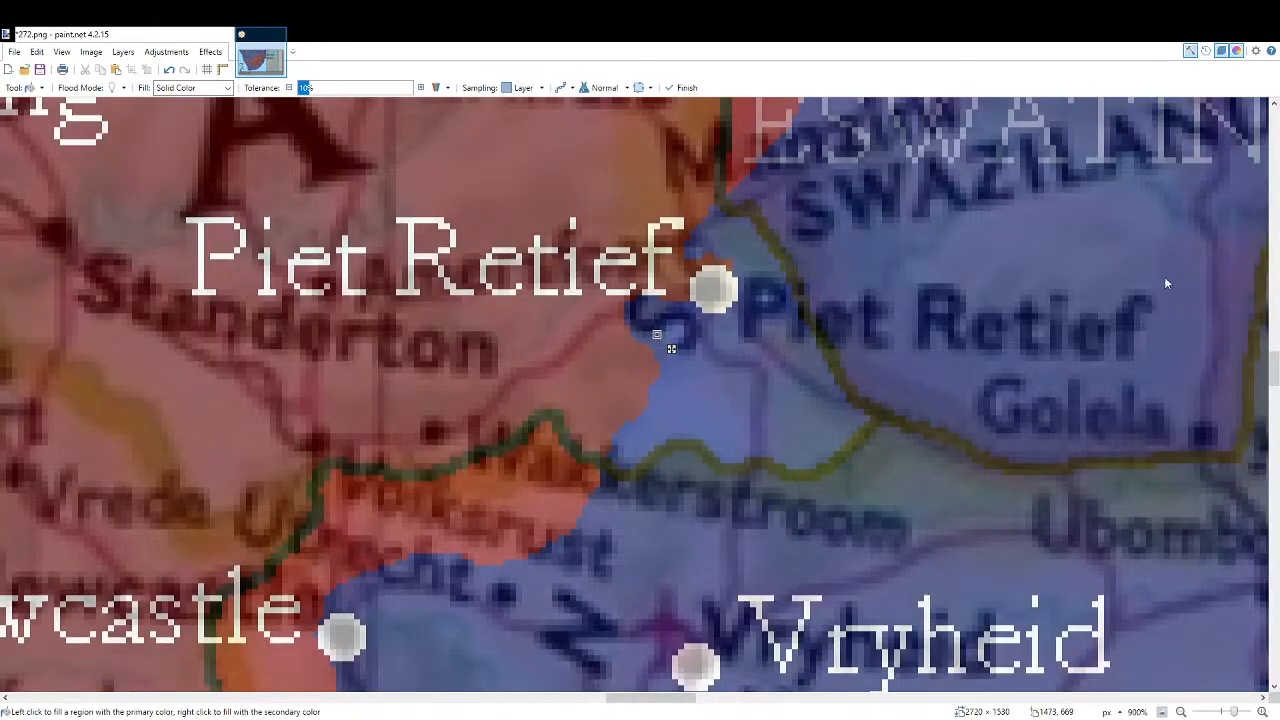
Examine the North America inset map, especially the Great Lakes and the eastern seaboard.
key(b)
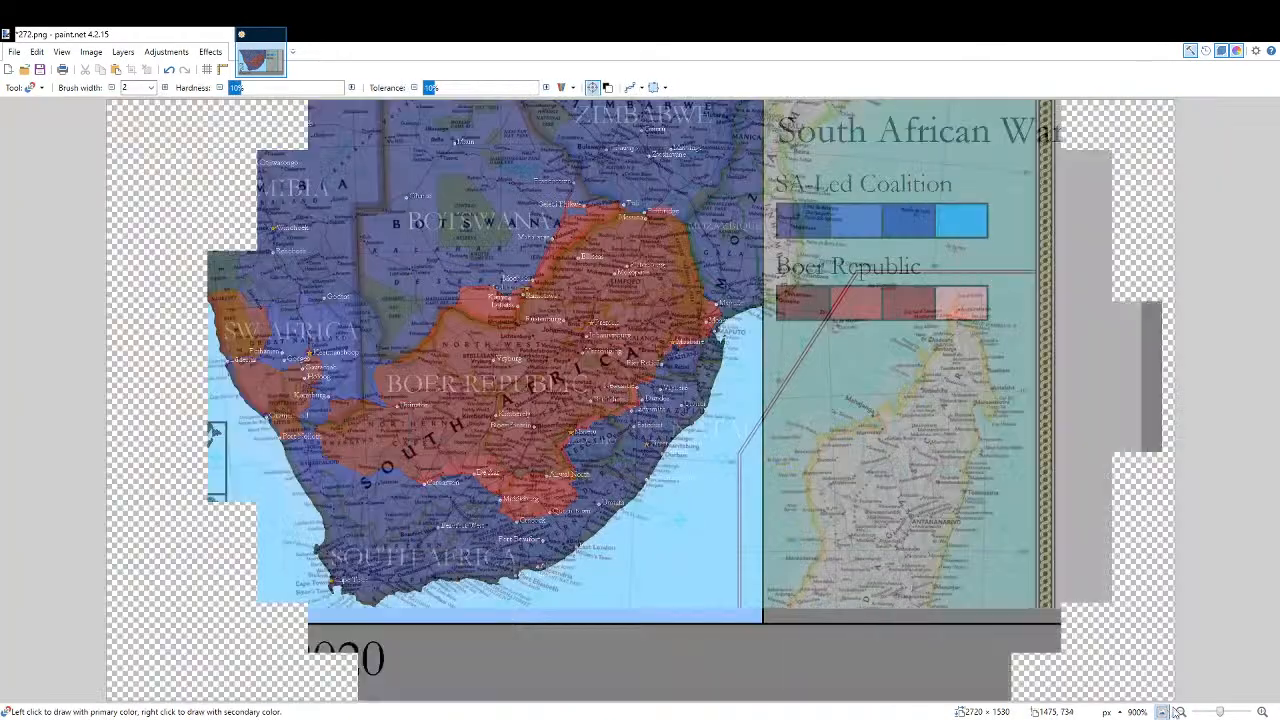
click(1161, 711)
scroll(240, 590, up, 4)
drag(312, 561, 545, 496)
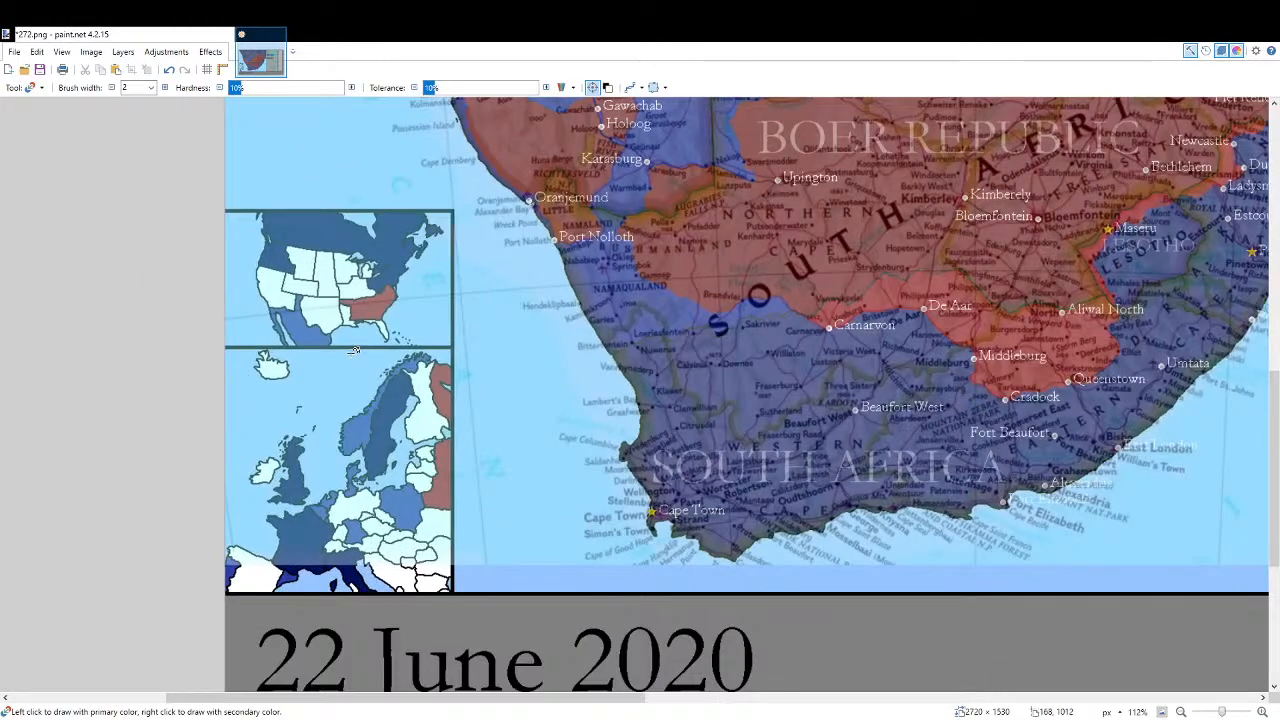
scroll(369, 400, up, 3)
scroll(369, 400, up, 2)
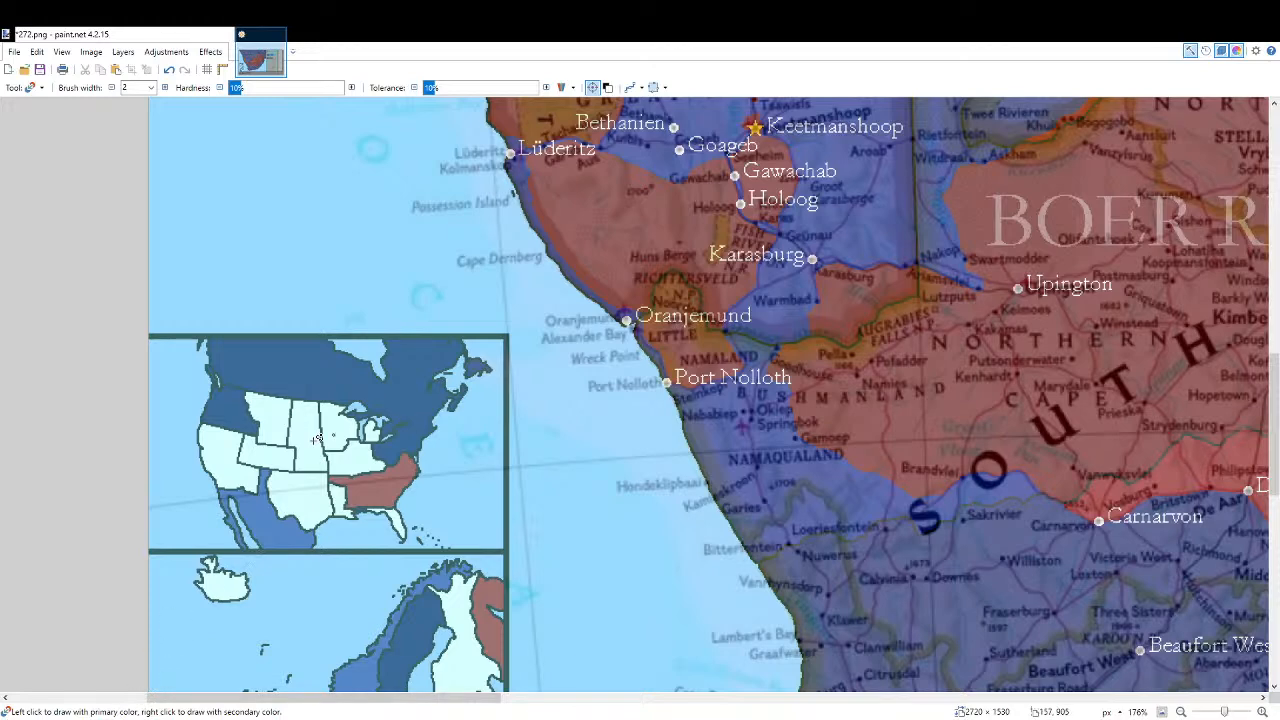
scroll(323, 438, up, 3)
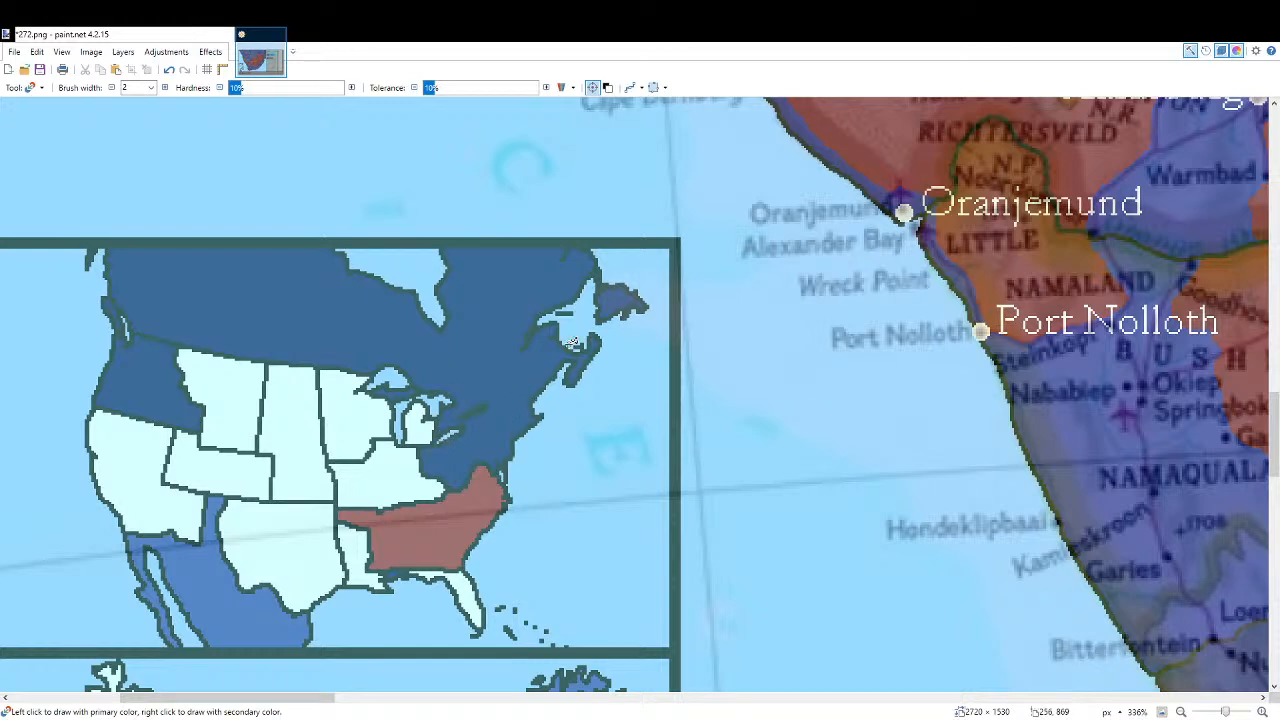
scroll(404, 425, up, 3)
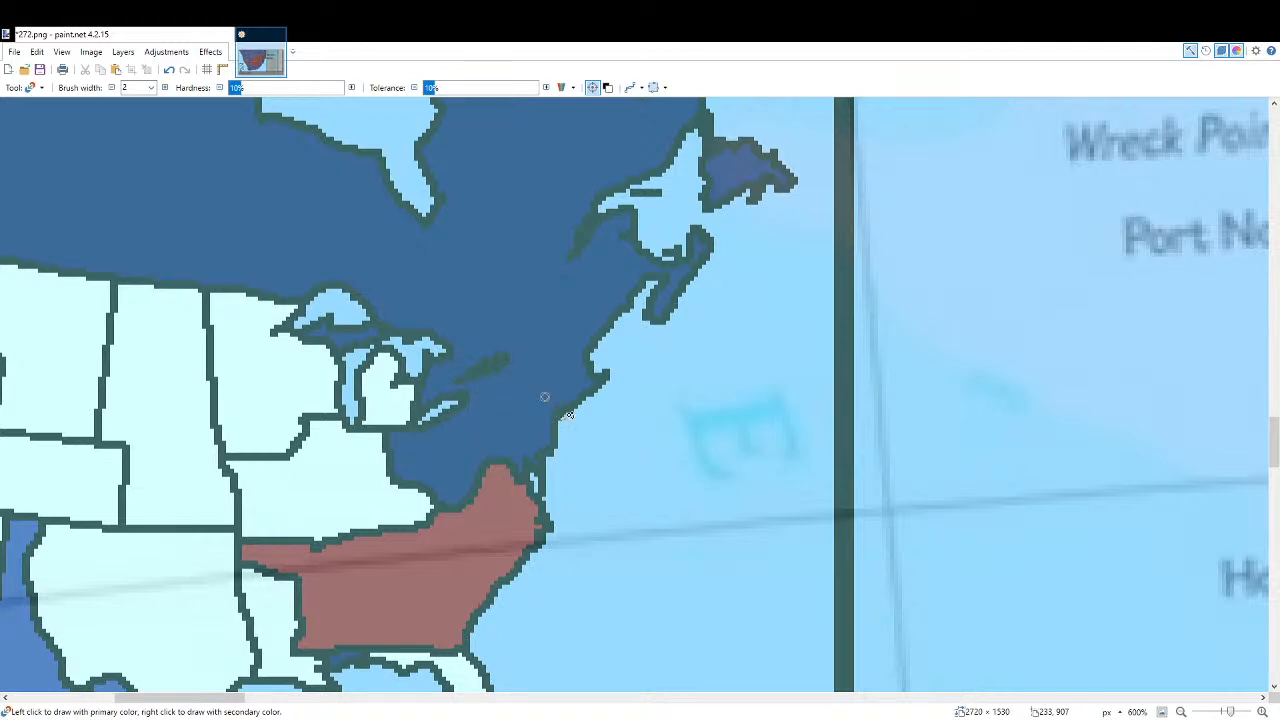
scroll(515, 461, down, 2)
click(1165, 712)
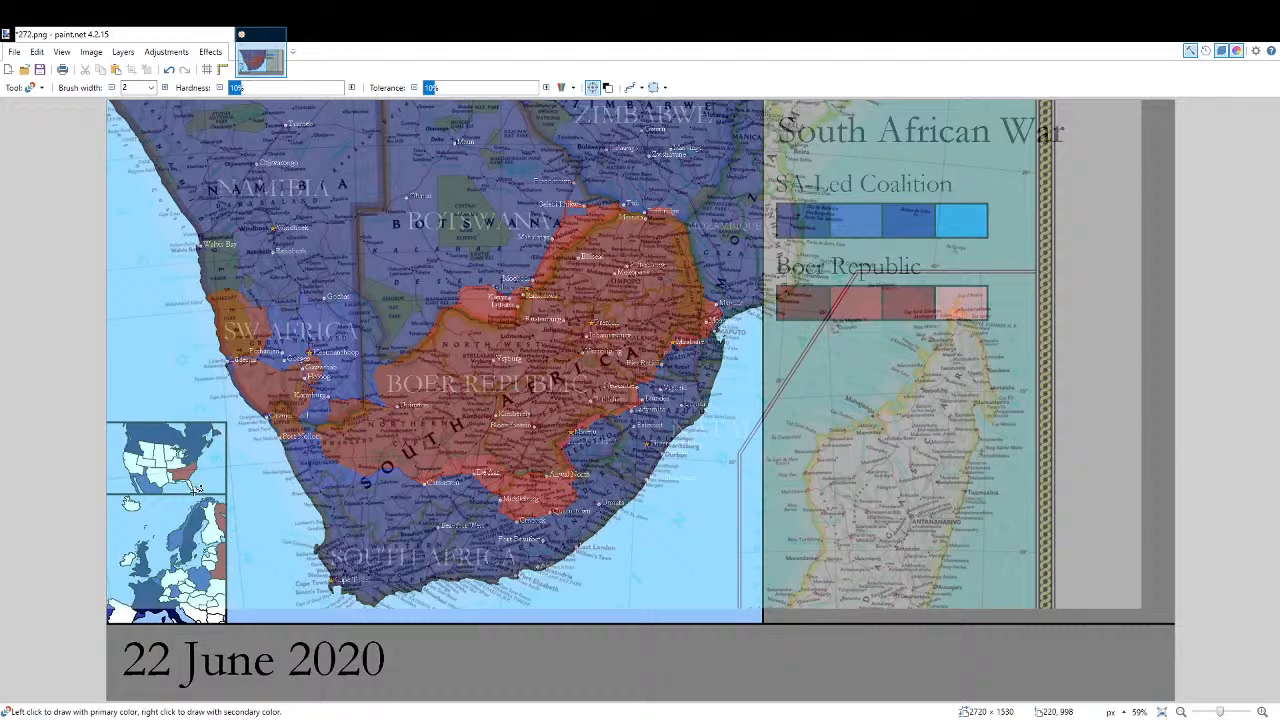
Review the territories on both the North America and Europe inset maps, including Britain and France.
scroll(197, 488, up, 4)
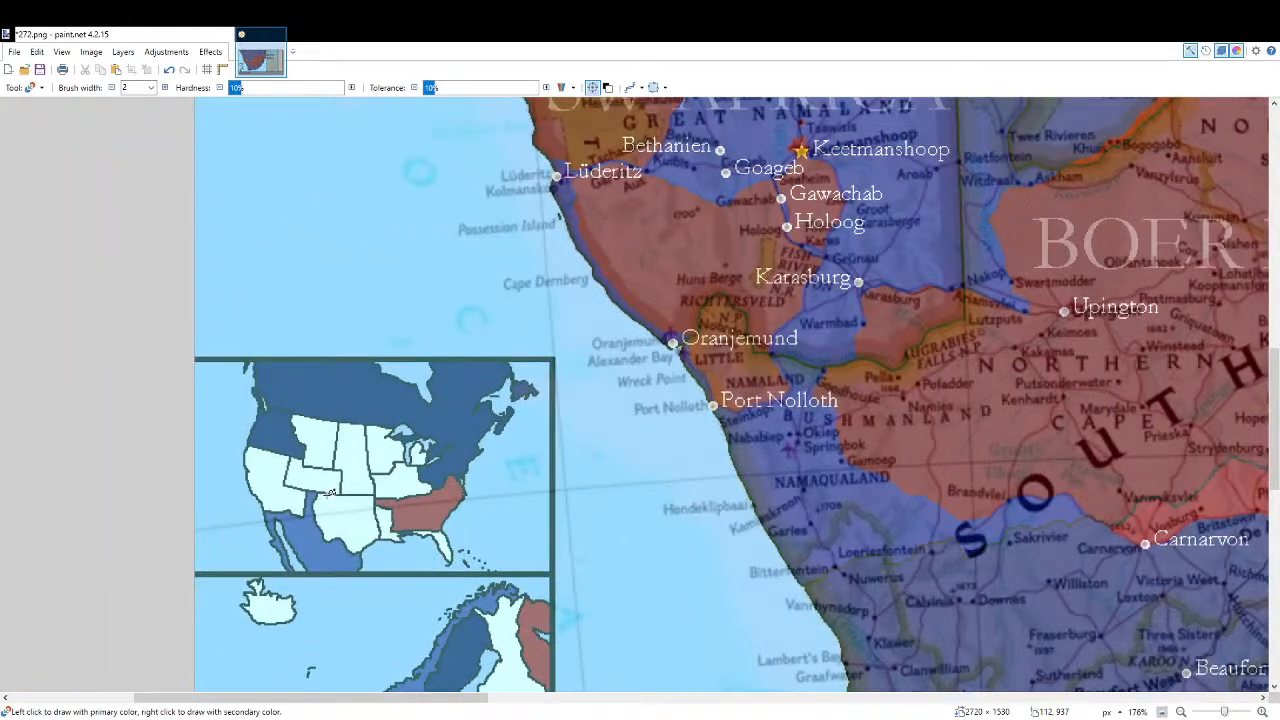
scroll(345, 488, up, 3)
scroll(350, 488, down, 5)
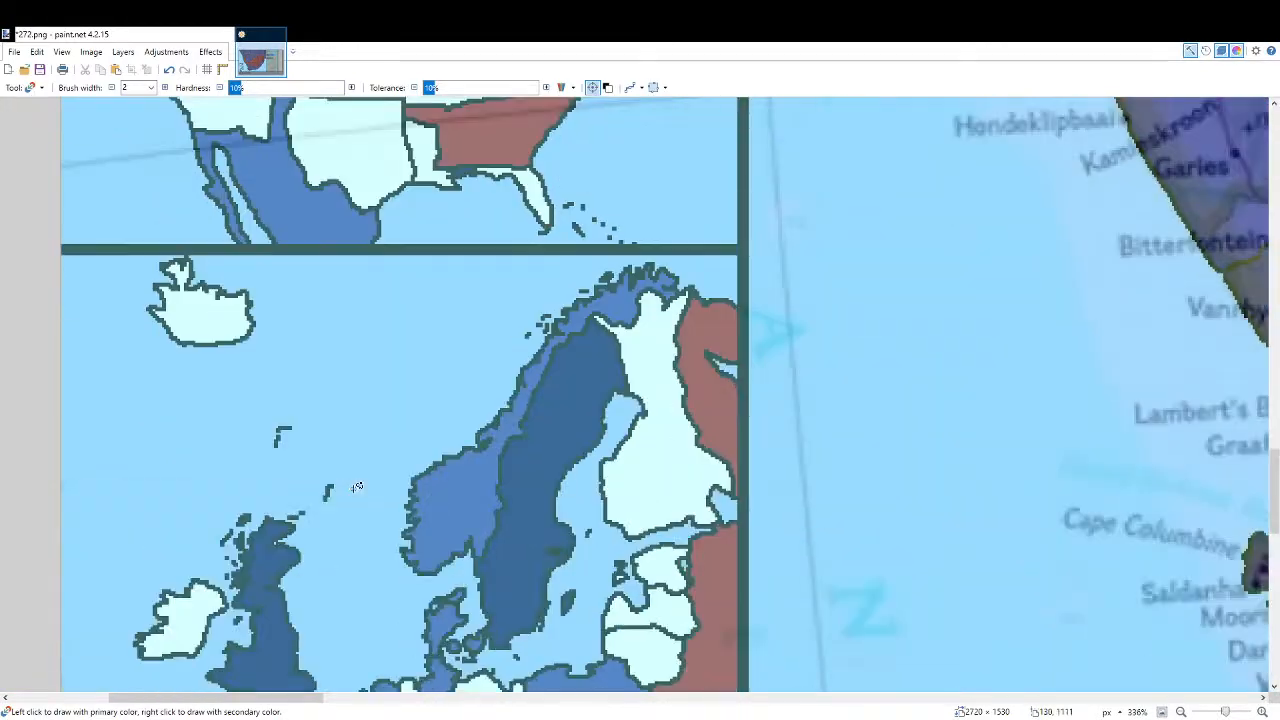
scroll(357, 487, down, 2)
scroll(357, 487, up, 3)
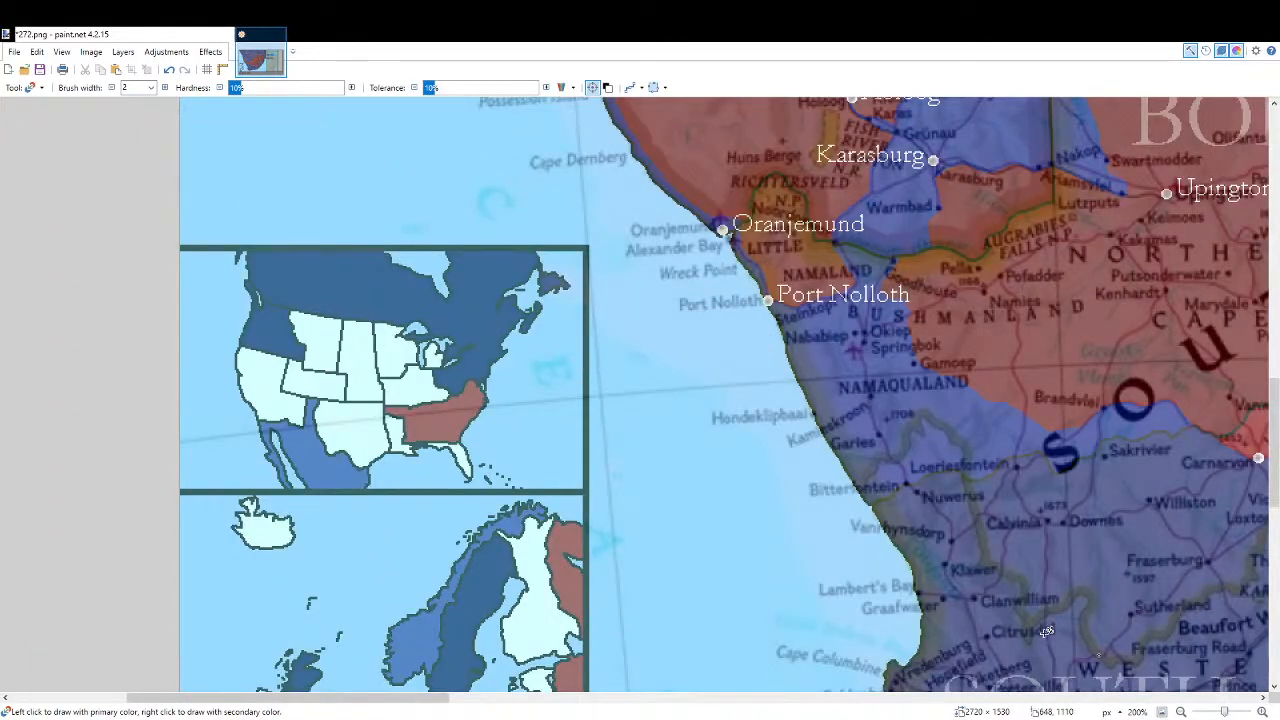
scroll(455, 322, up, 4)
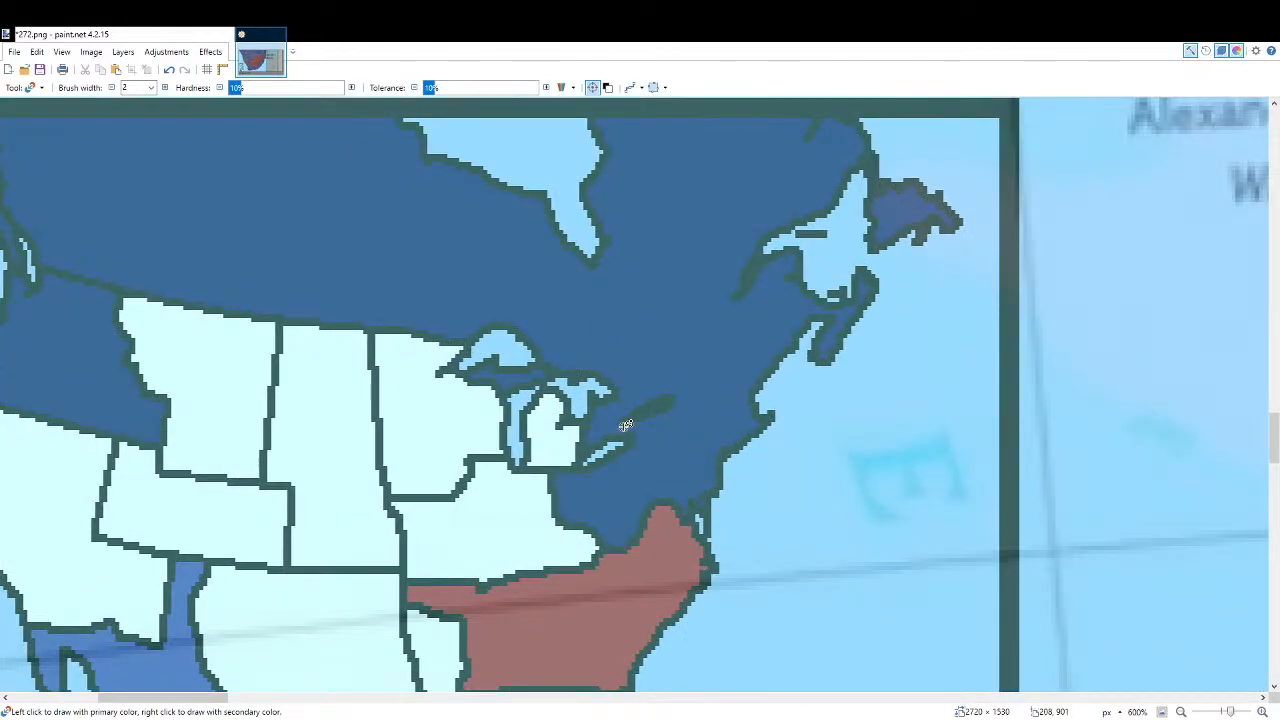
scroll(748, 455, down, 2)
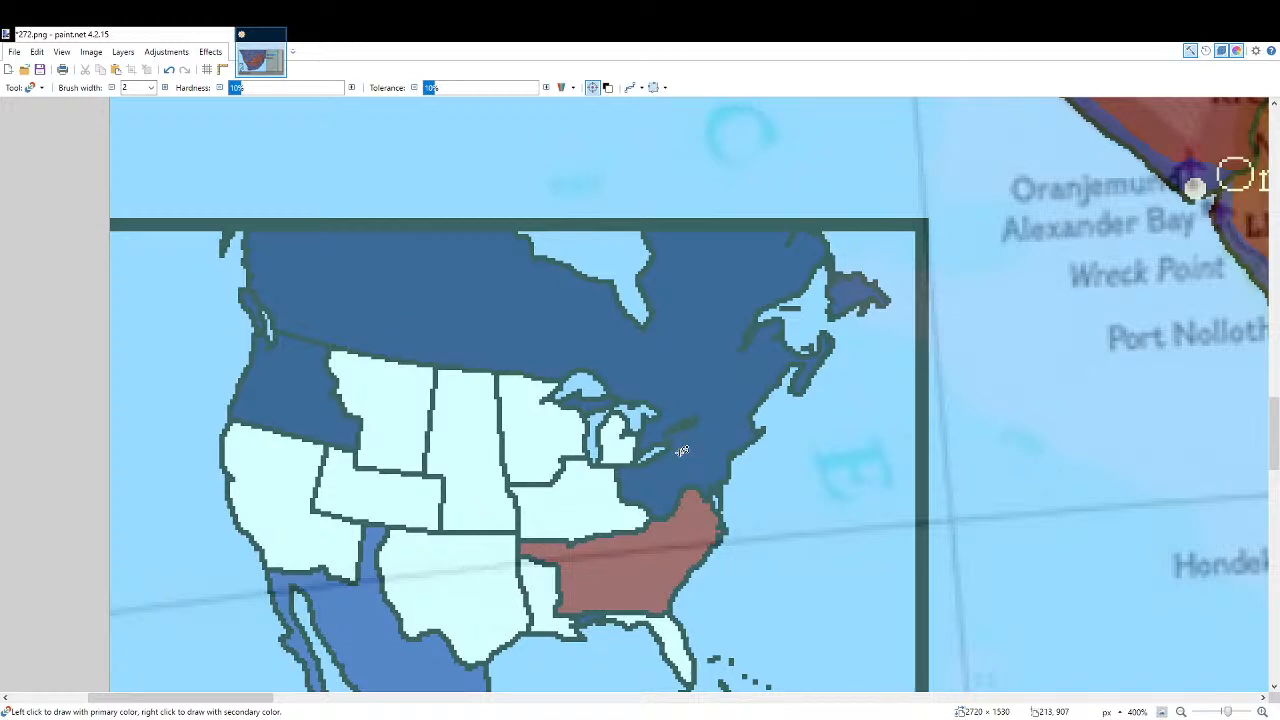
drag(811, 520, 616, 455)
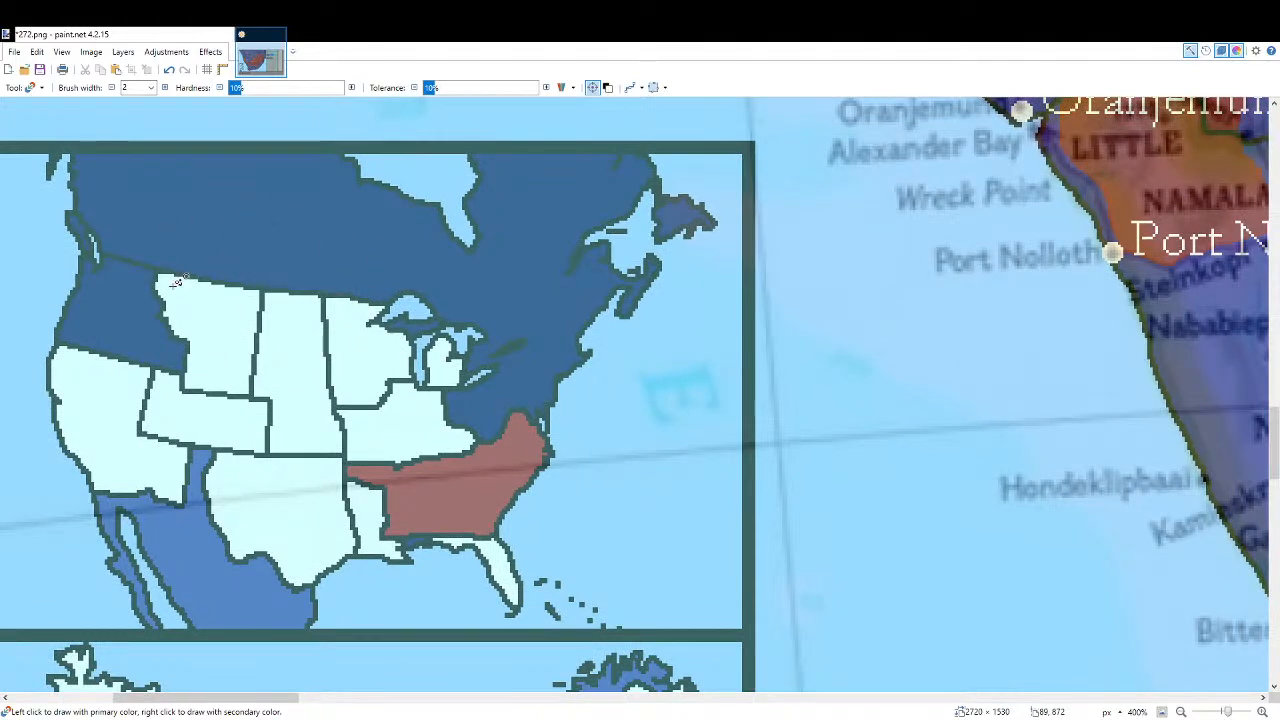
scroll(403, 368, down, 10)
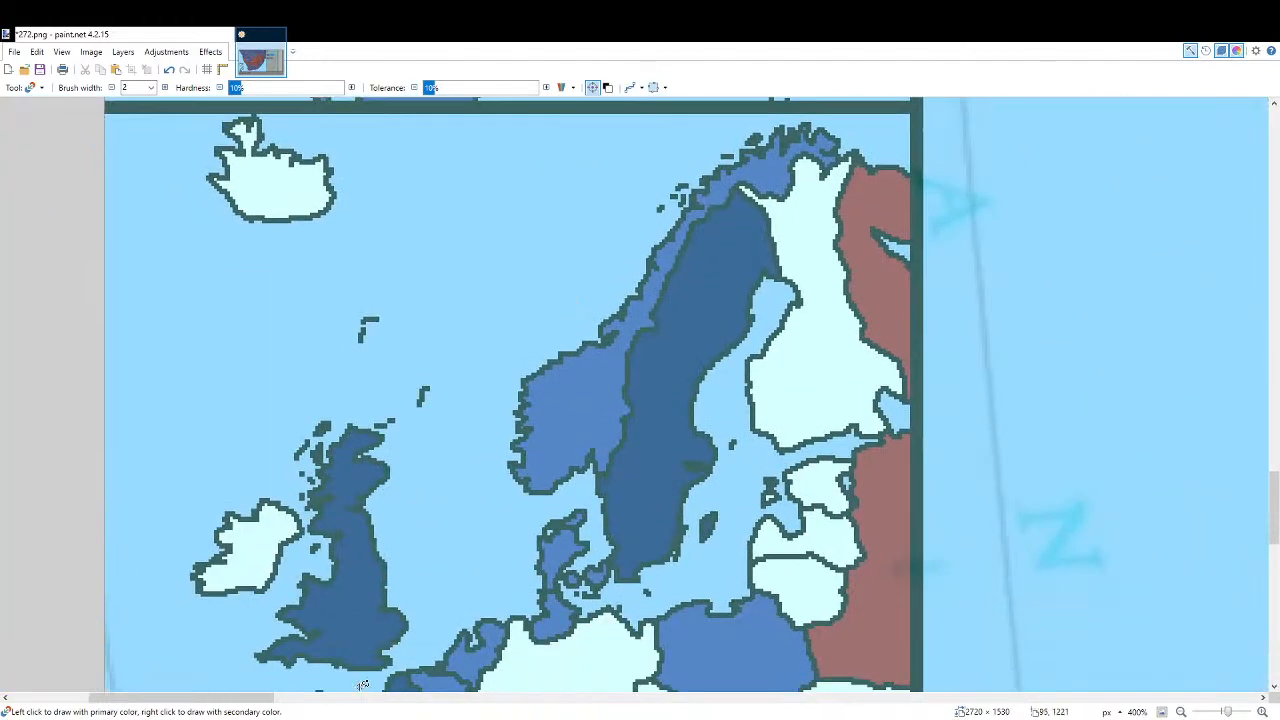
drag(362, 685, 455, 470)
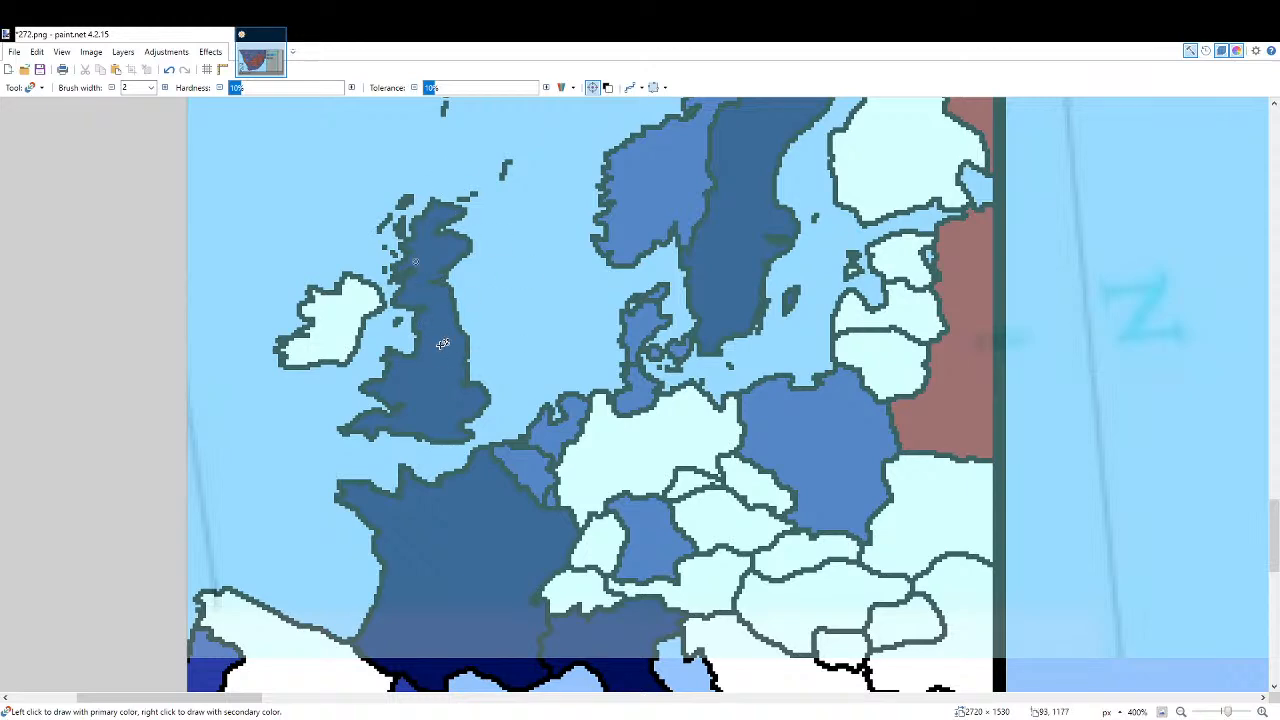
scroll(450, 385, down, 3)
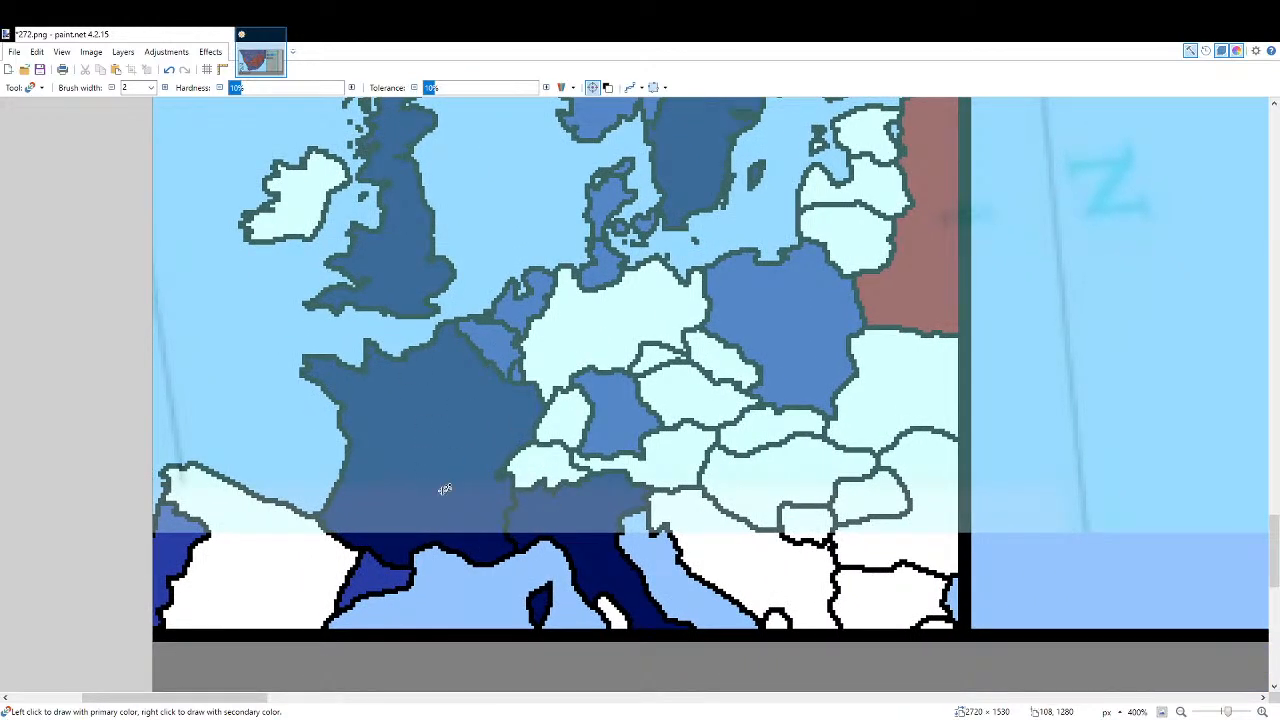
scroll(735, 538, down, 2)
scroll(743, 540, up, 4)
scroll(778, 543, up, 10)
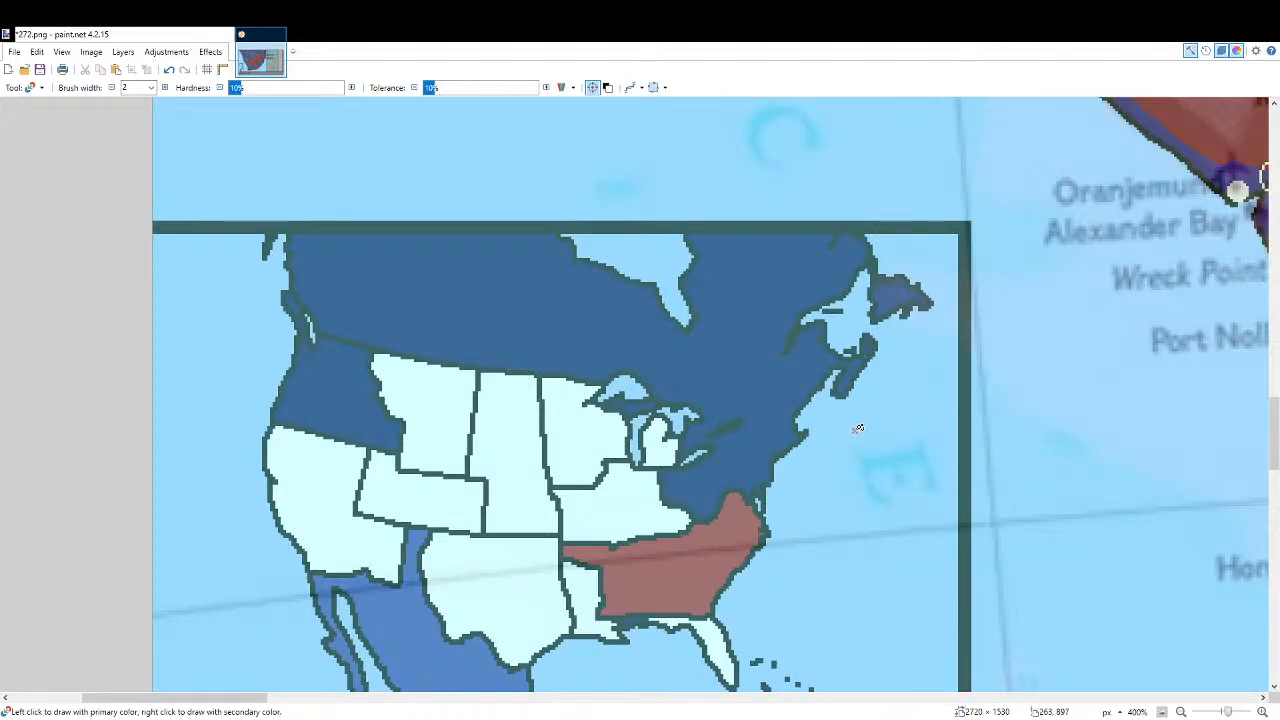
click(1180, 712)
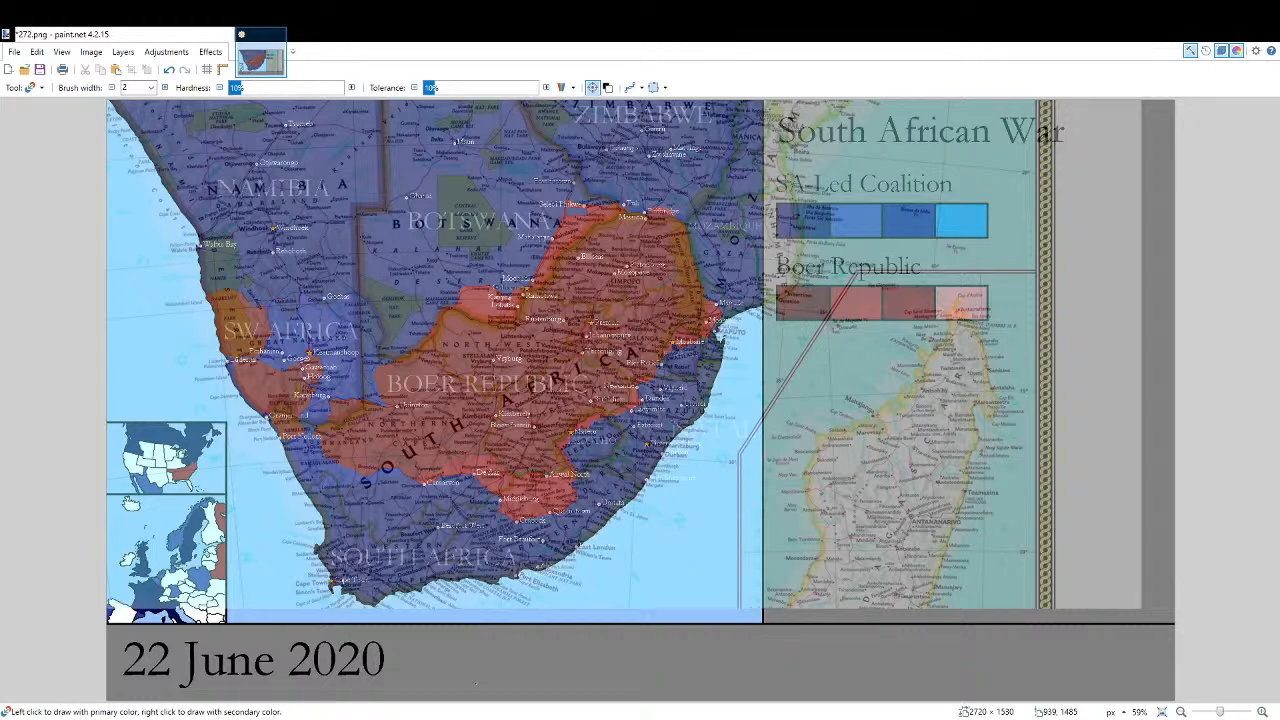
Outline a coalition advance from Ladysmith west along the front toward Bergville and fill it with light blue.
scroll(628, 408, up, 10)
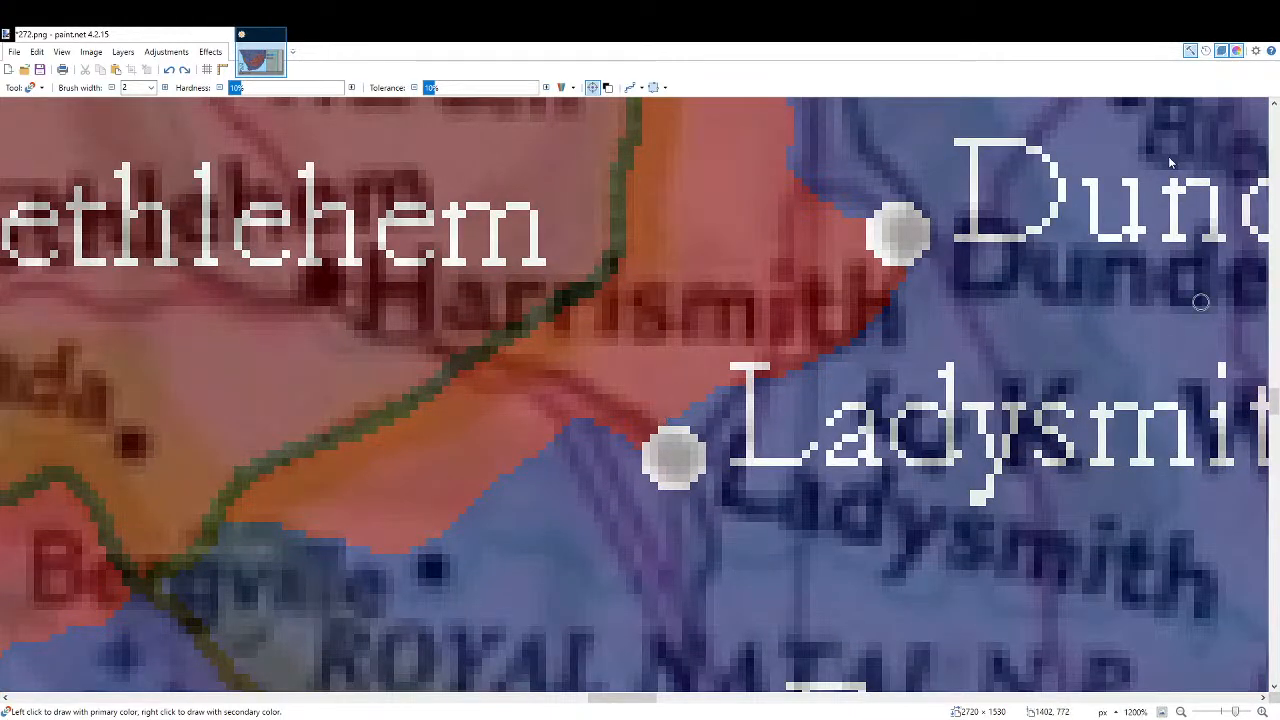
mouse_move(712, 382)
mouse_down()
mouse_move(590, 339)
mouse_move(541, 347)
mouse_move(289, 467)
mouse_move(130, 575)
mouse_up()
key(f)
click(207, 551)
scroll(706, 455, down, 7)
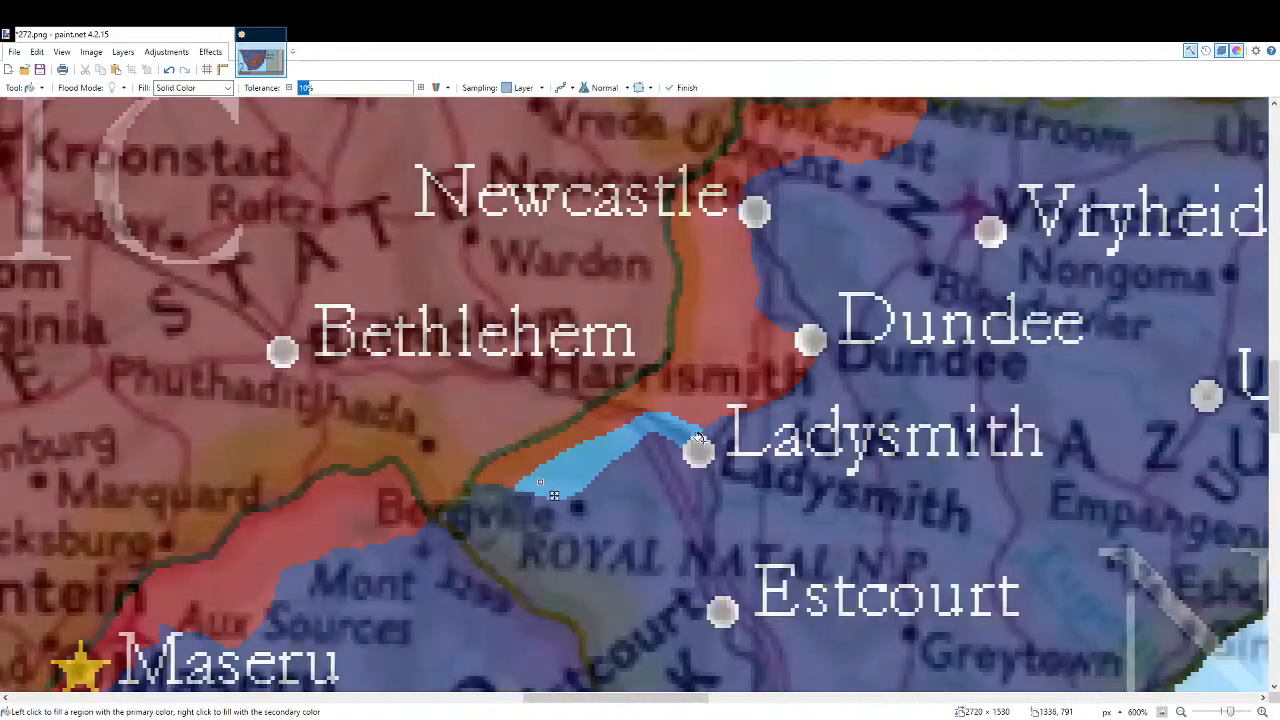
Paint small light-blue coalition gains along the front west of Dundee, north of Ladysmith and beside Newcastle.
key(b)
scroll(778, 305, up, 3)
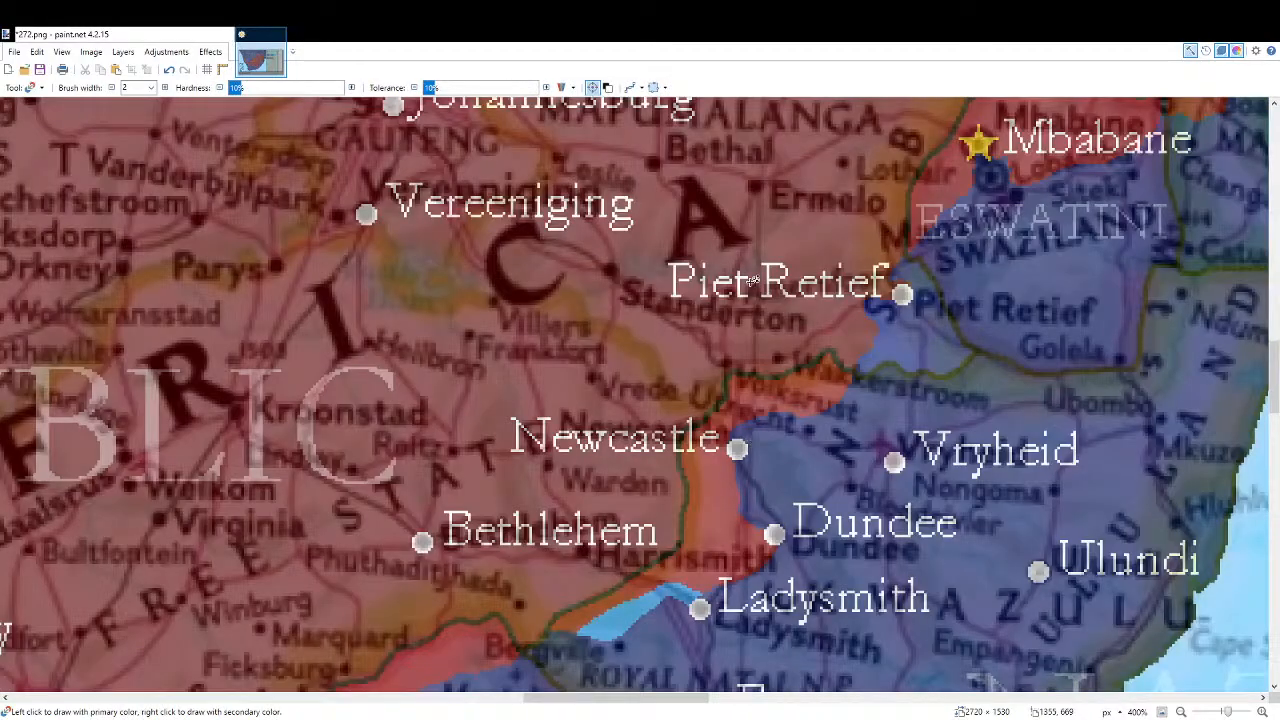
scroll(750, 280, up, 1)
scroll(760, 575, down, 4)
scroll(770, 420, up, 4)
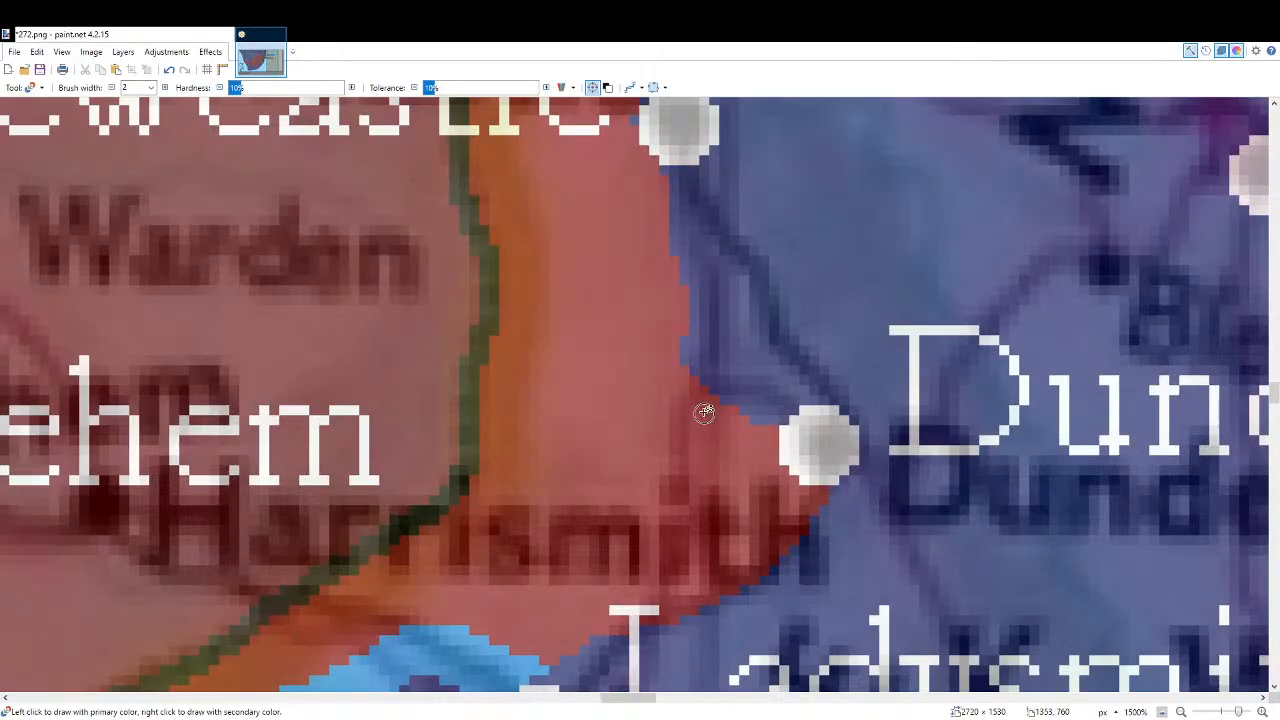
drag(706, 396, 688, 377)
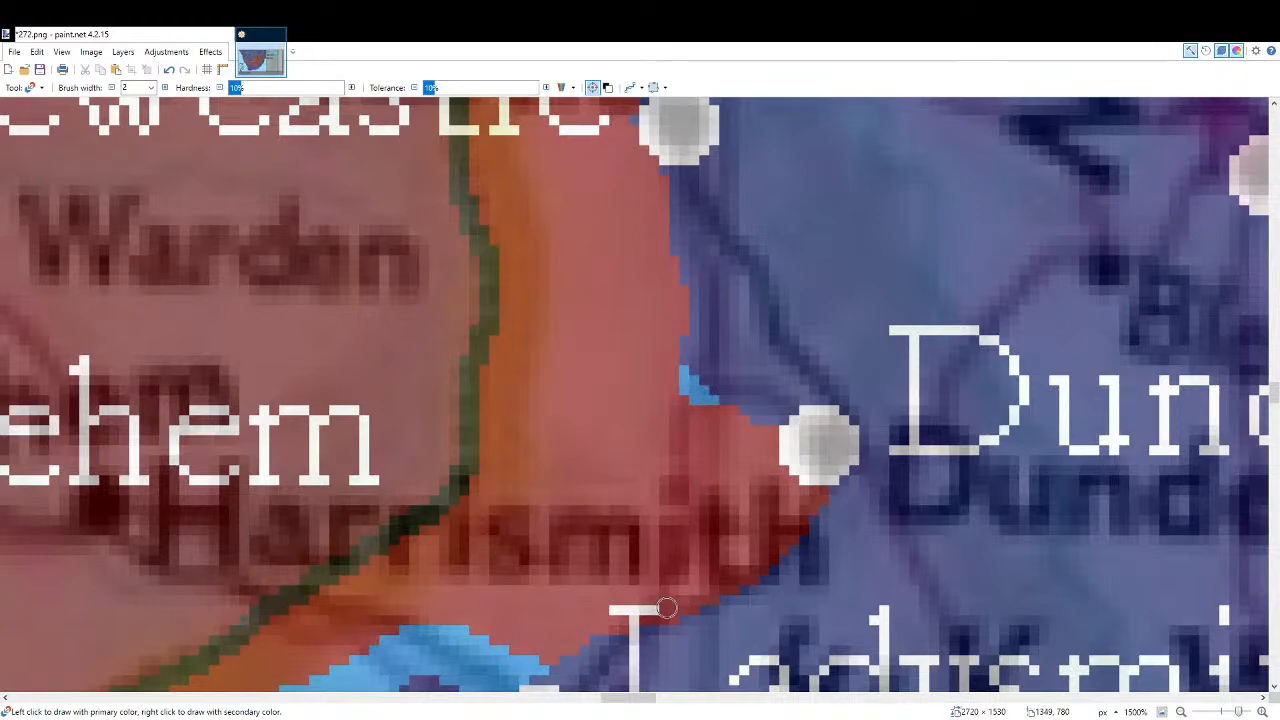
drag(697, 606, 645, 620)
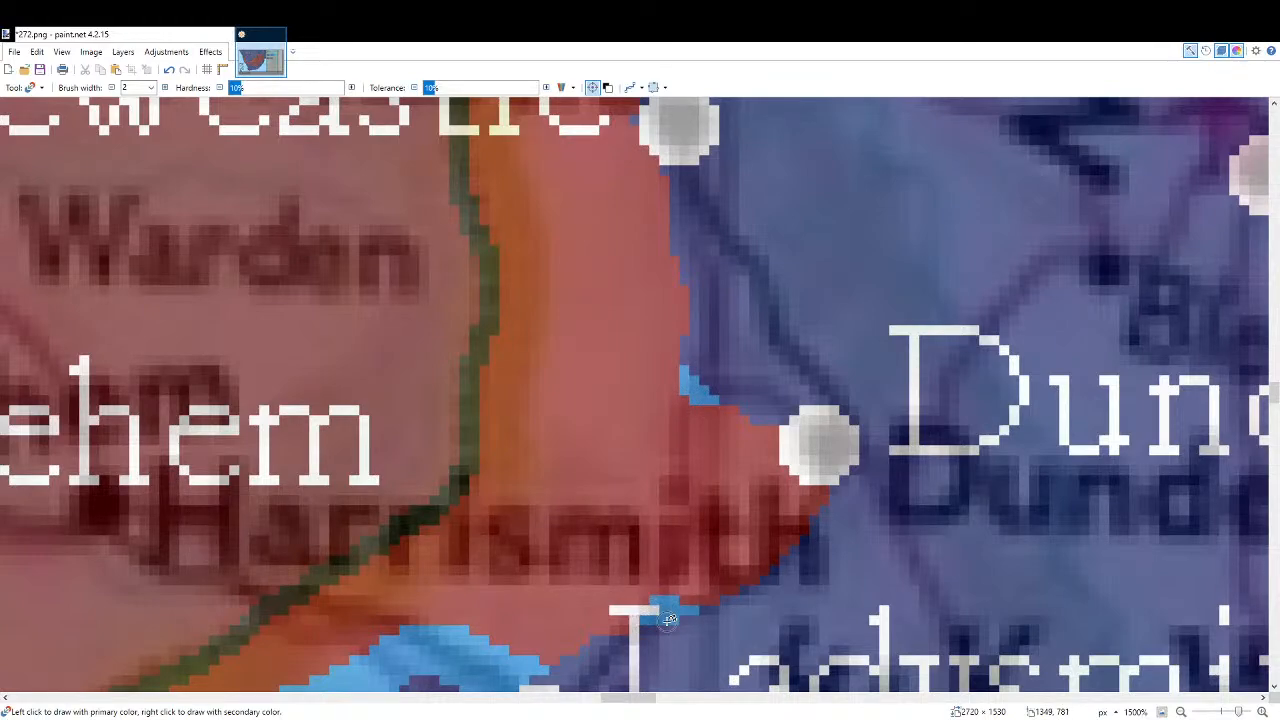
scroll(631, 413, up, 3)
mouse_move(631, 413)
mouse_down()
mouse_move(628, 377)
mouse_move(703, 331)
mouse_move(795, 317)
mouse_move(713, 295)
mouse_move(655, 332)
mouse_move(610, 372)
mouse_move(618, 387)
mouse_move(646, 373)
mouse_move(643, 426)
mouse_move(643, 394)
mouse_move(757, 316)
mouse_up()
mouse_move(676, 349)
mouse_down()
mouse_move(703, 293)
mouse_move(658, 306)
mouse_move(616, 357)
mouse_up()
Paint a small light-blue patch on the red side of the front just southwest of Piet Retief.
scroll(616, 358, down, 4)
scroll(620, 357, down, 8)
scroll(714, 375, up, 12)
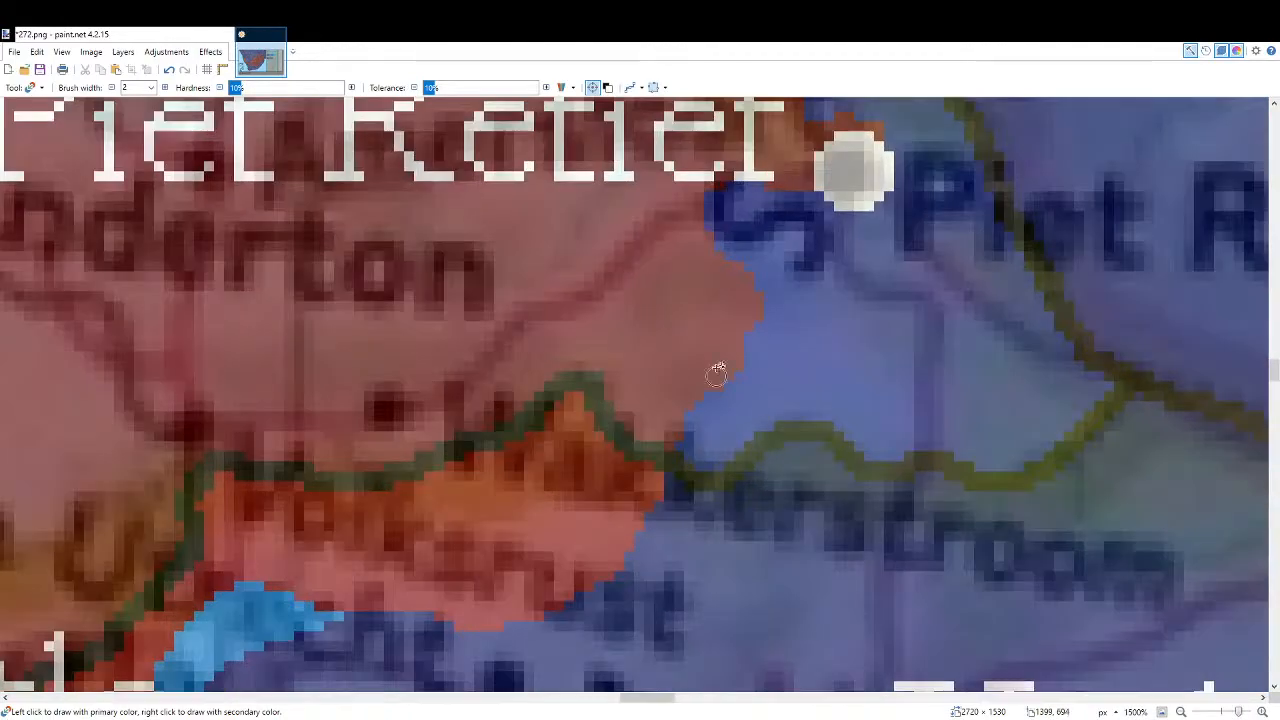
click(693, 222)
drag(690, 216, 707, 195)
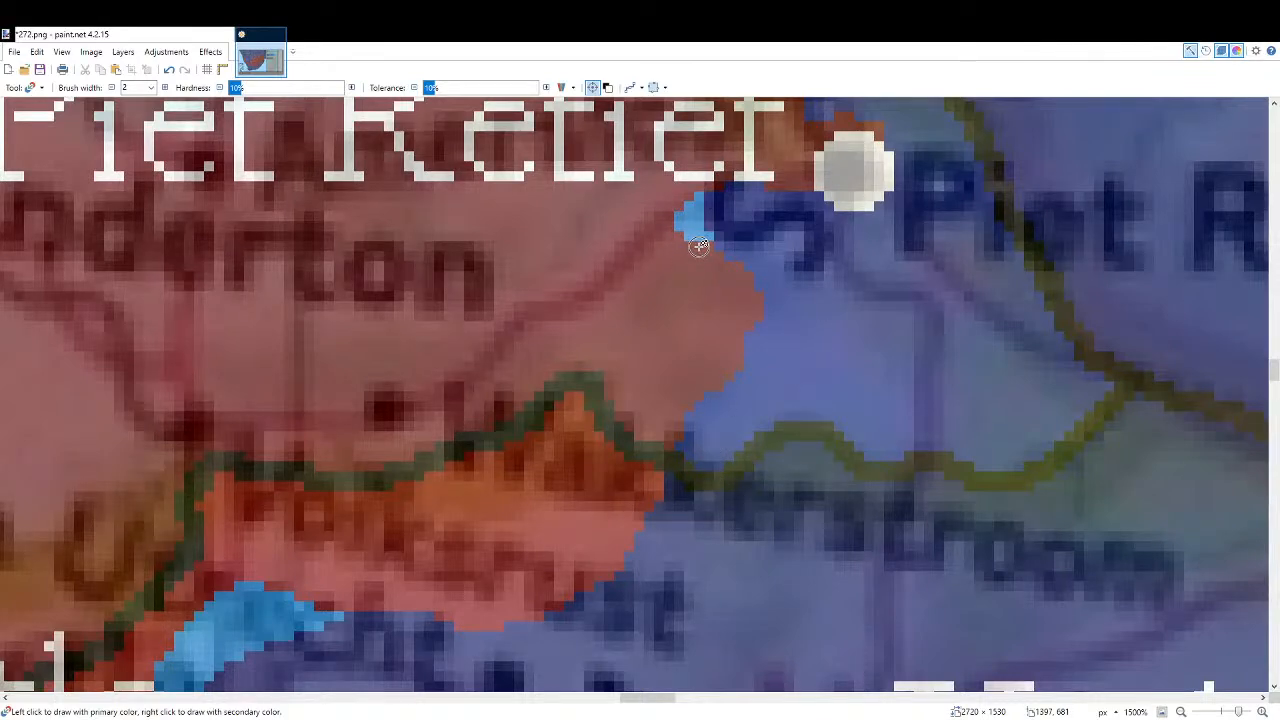
drag(695, 242, 668, 455)
key(f)
click(718, 352)
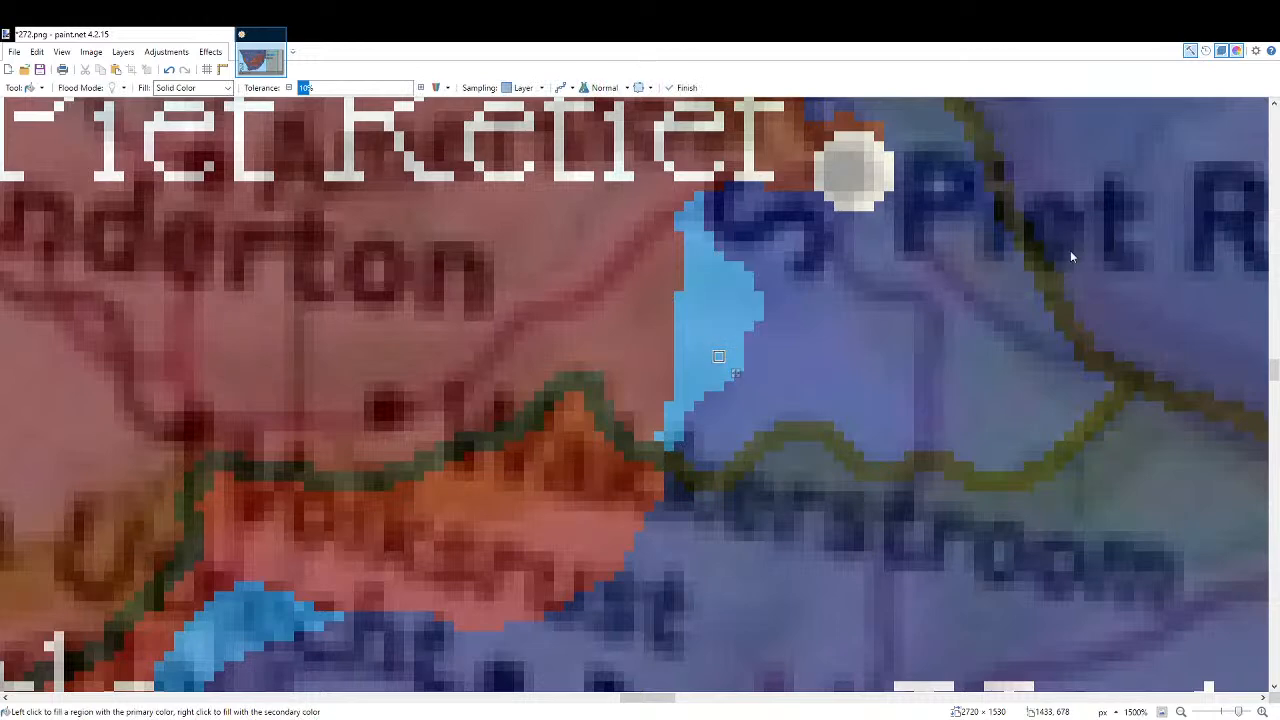
key(ctrl+z)
key(ctrl+z)
Outline a curved coalition advance from southwest of Piet Retief down to the provincial border and fill it with light blue.
key(b)
mouse_move(663, 432)
mouse_down()
mouse_move(678, 415)
mouse_move(670, 445)
mouse_move(708, 320)
mouse_move(651, 251)
mouse_move(692, 203)
mouse_move(675, 300)
mouse_move(684, 385)
mouse_move(690, 290)
mouse_up()
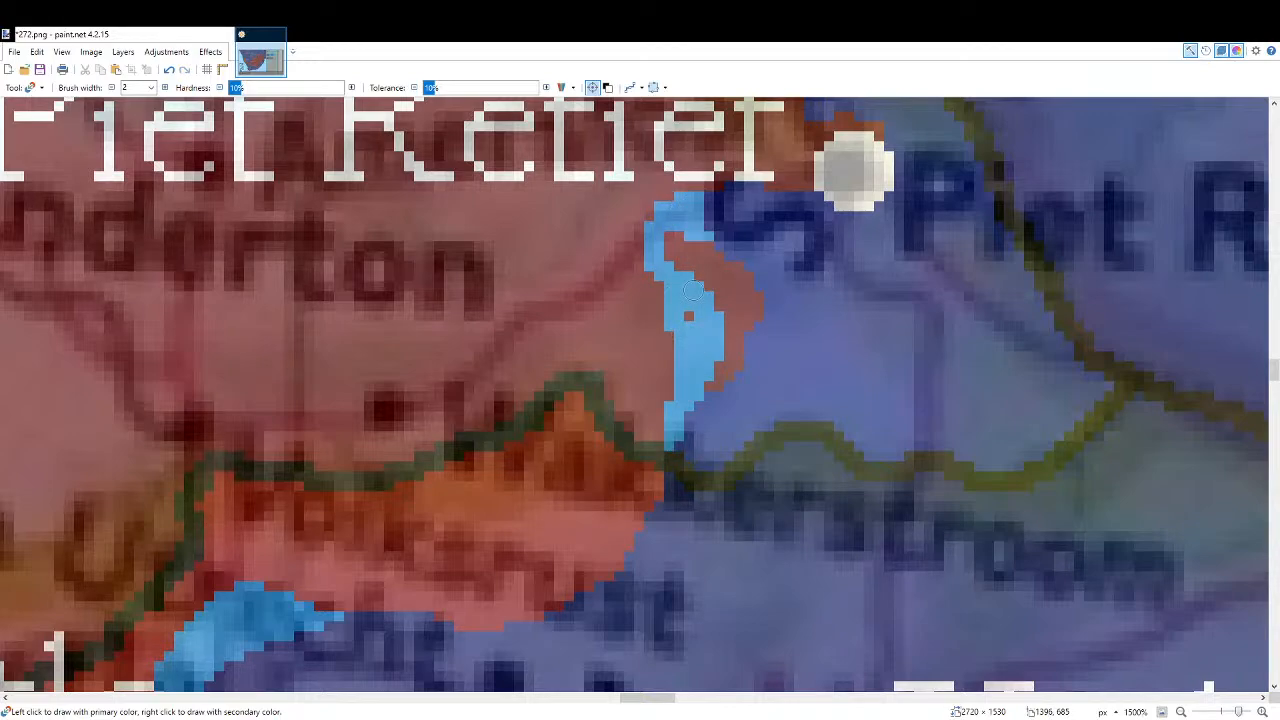
key(f)
click(730, 275)
scroll(880, 422, down, 8)
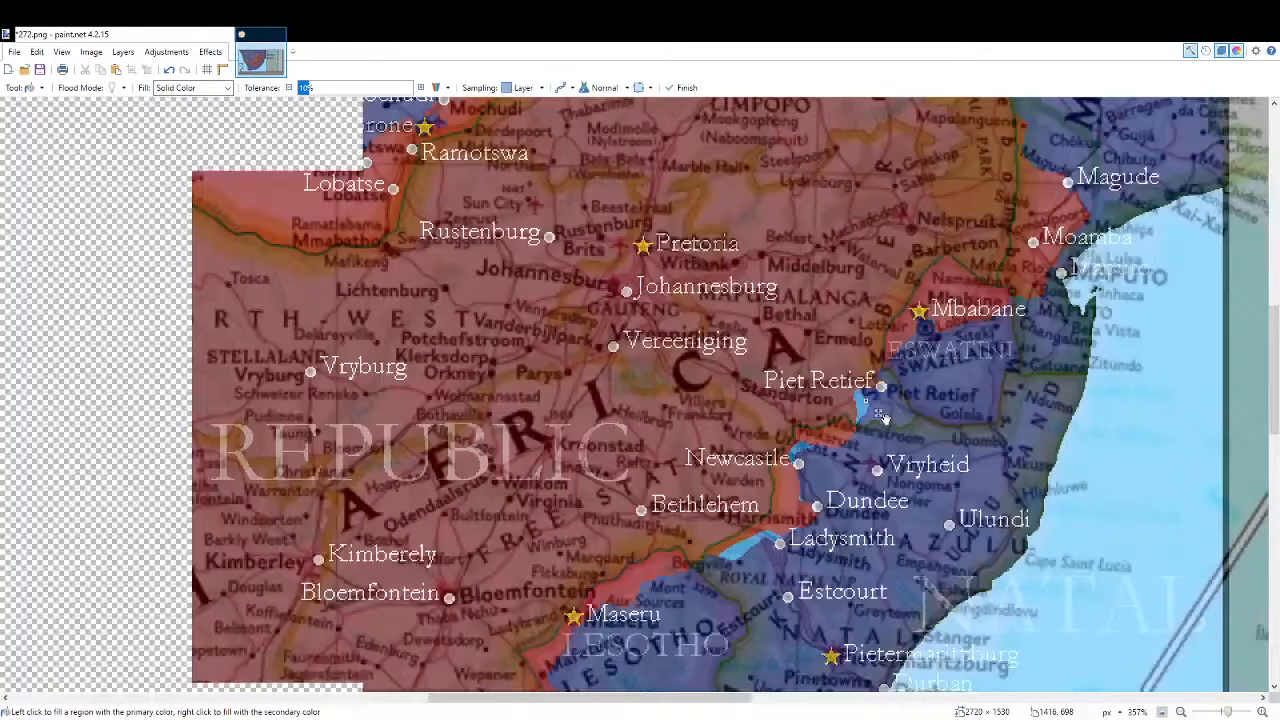
Hide the reference map overlay and save the 22 June 2020 frame as 273.png.
key(b)
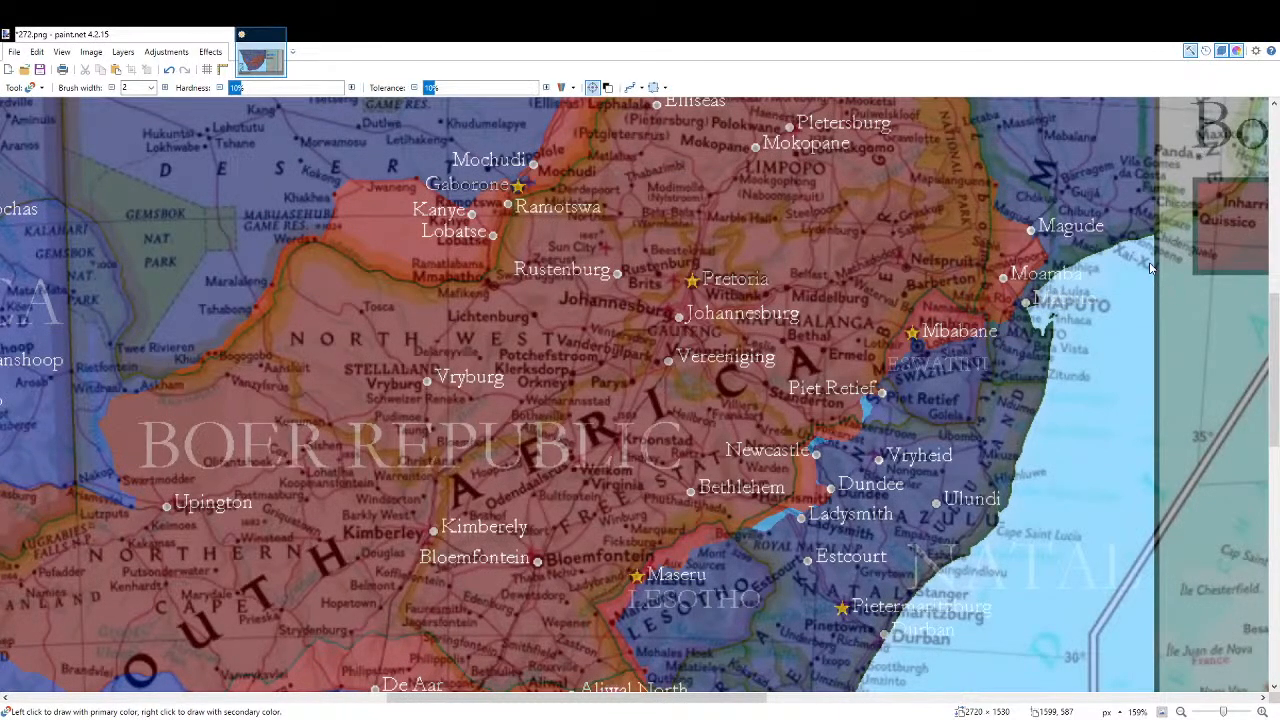
click(1167, 614)
click(1162, 712)
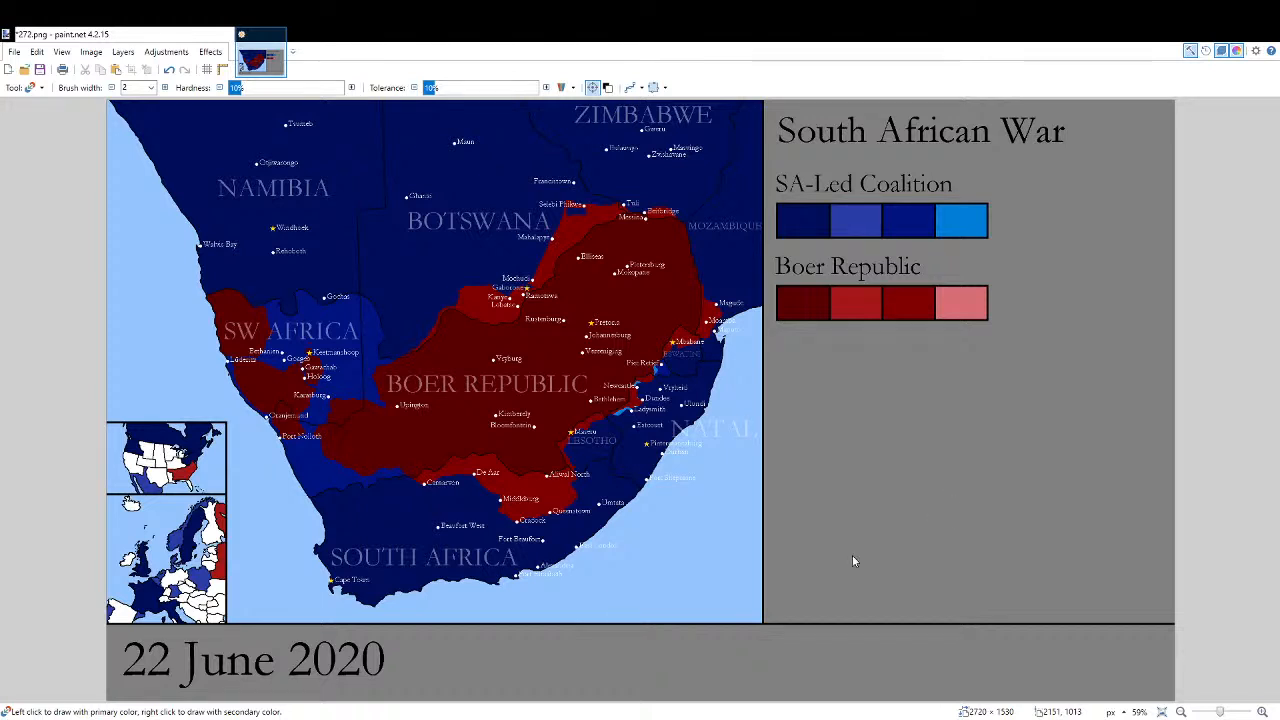
key(ctrl+s)
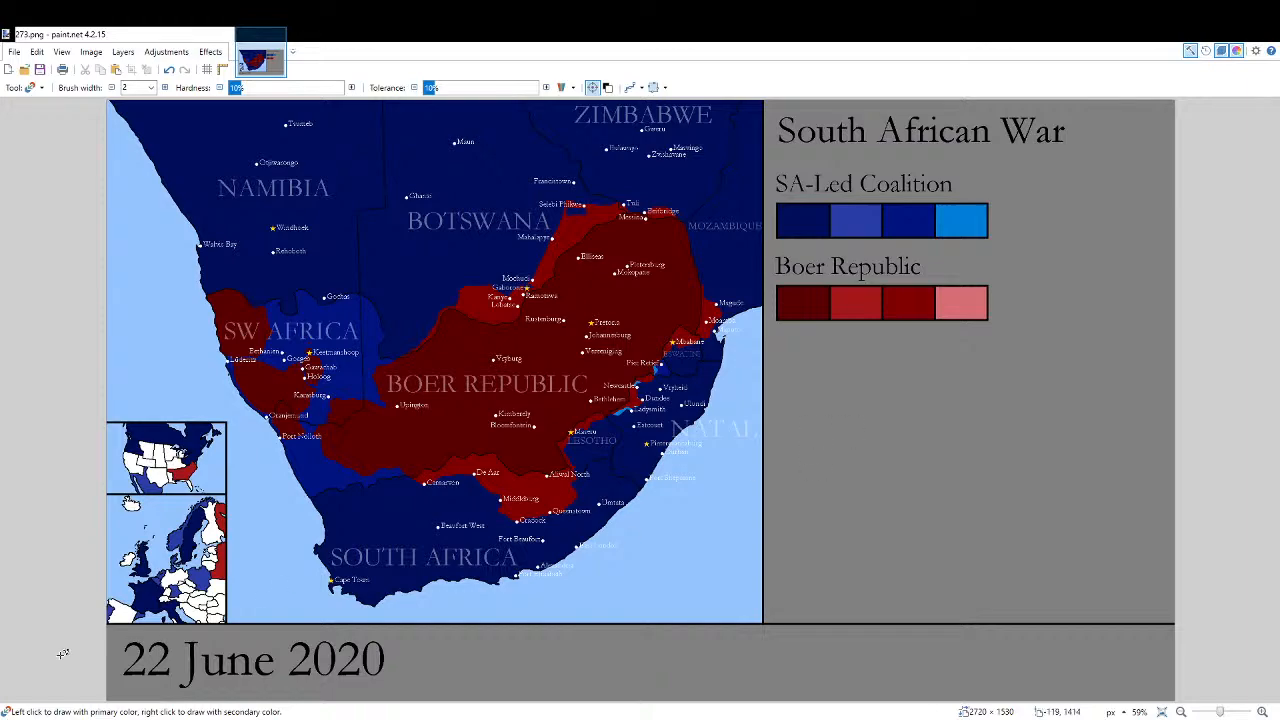
Examine the central and southeastern United States territories on the North America inset map.
scroll(116, 618, up, 12)
scroll(320, 580, up, 5)
scroll(330, 585, up, 3)
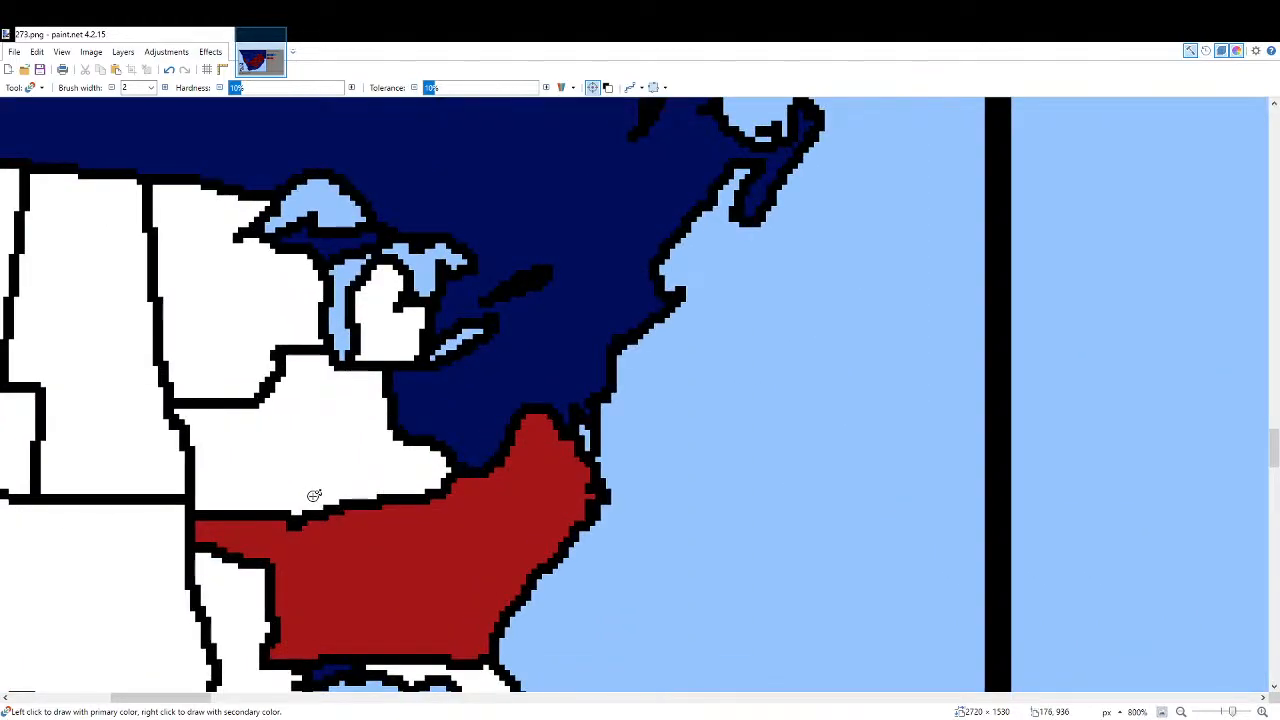
scroll(363, 394, up, 1)
scroll(368, 432, down, 1)
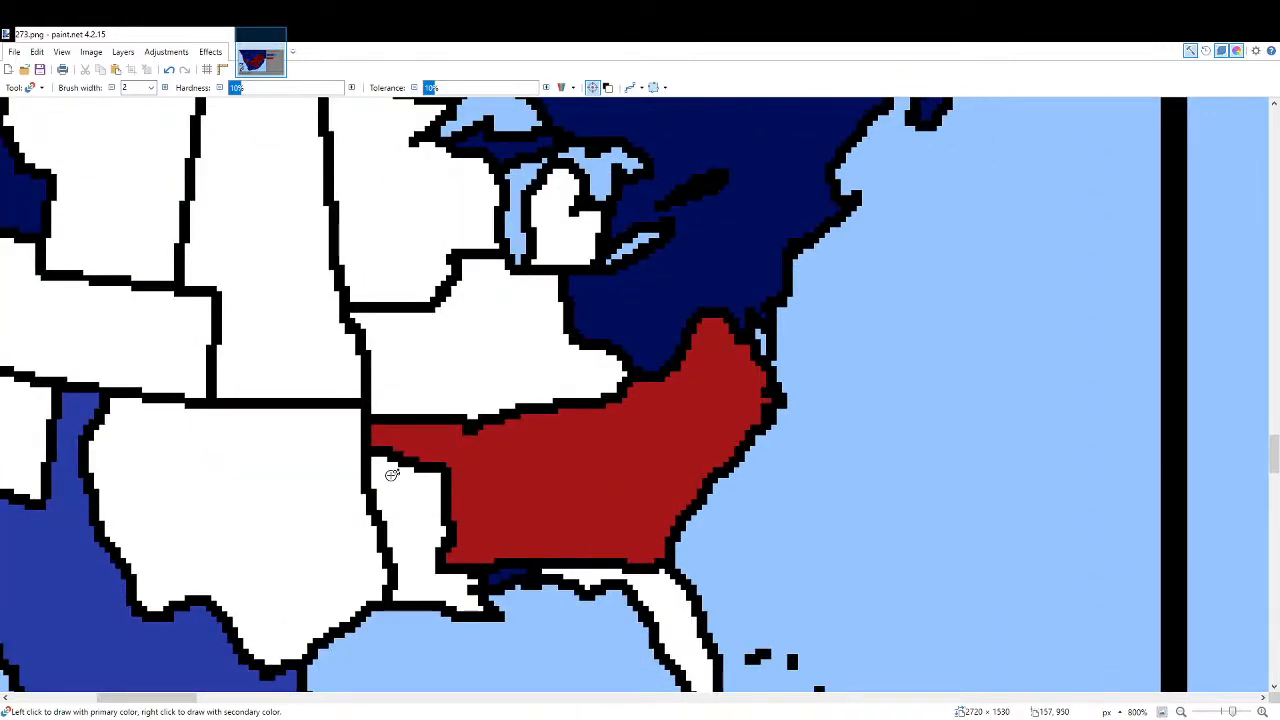
scroll(555, 404, up, 1)
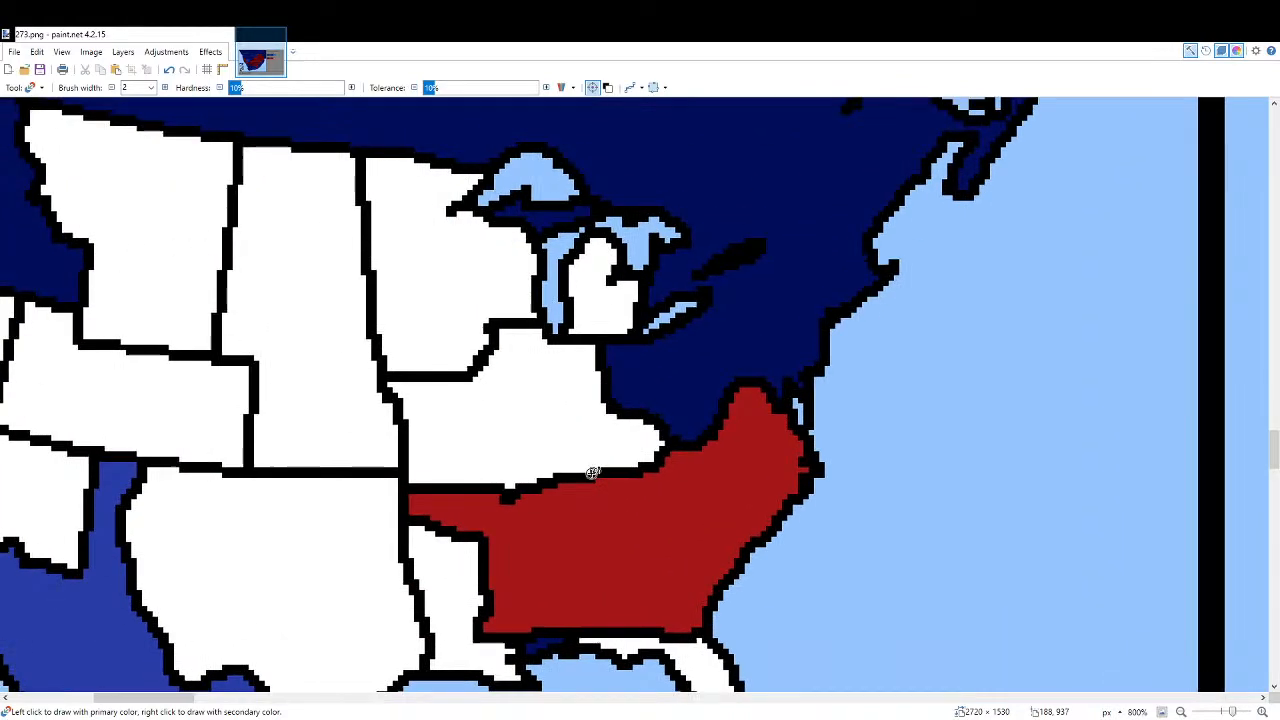
scroll(497, 431, up, 2)
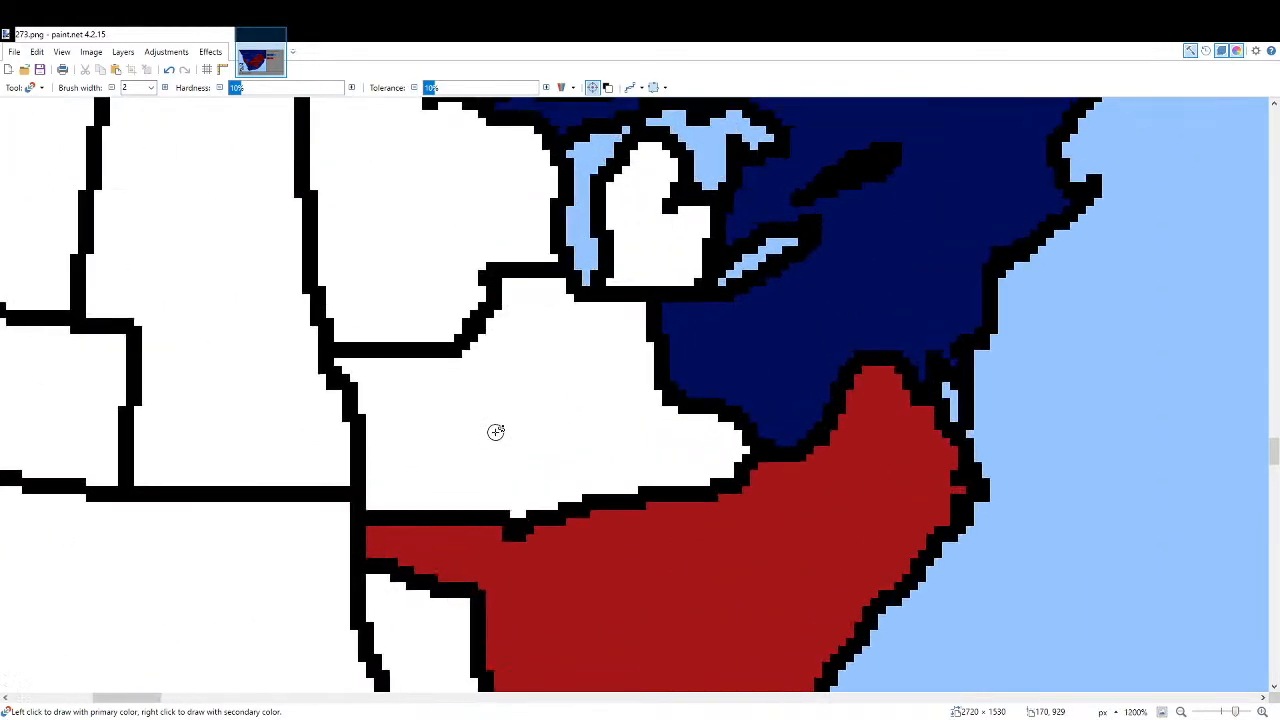
click(1162, 711)
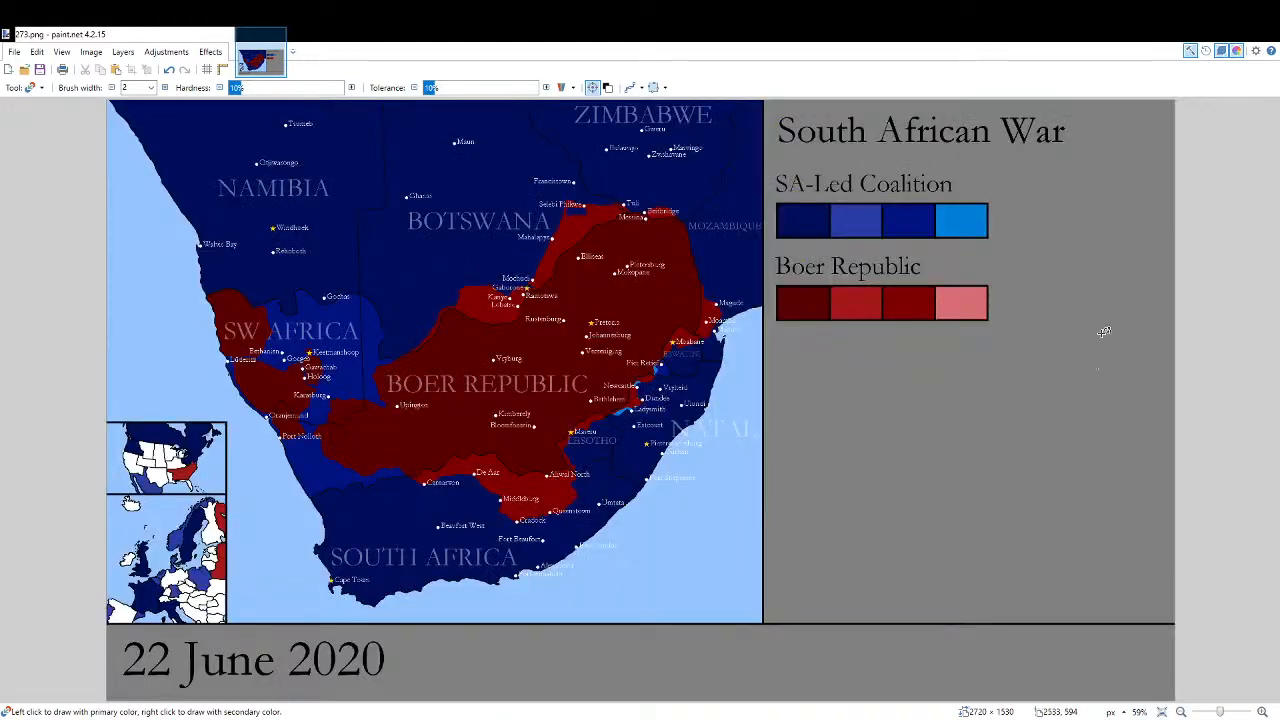
key(f)
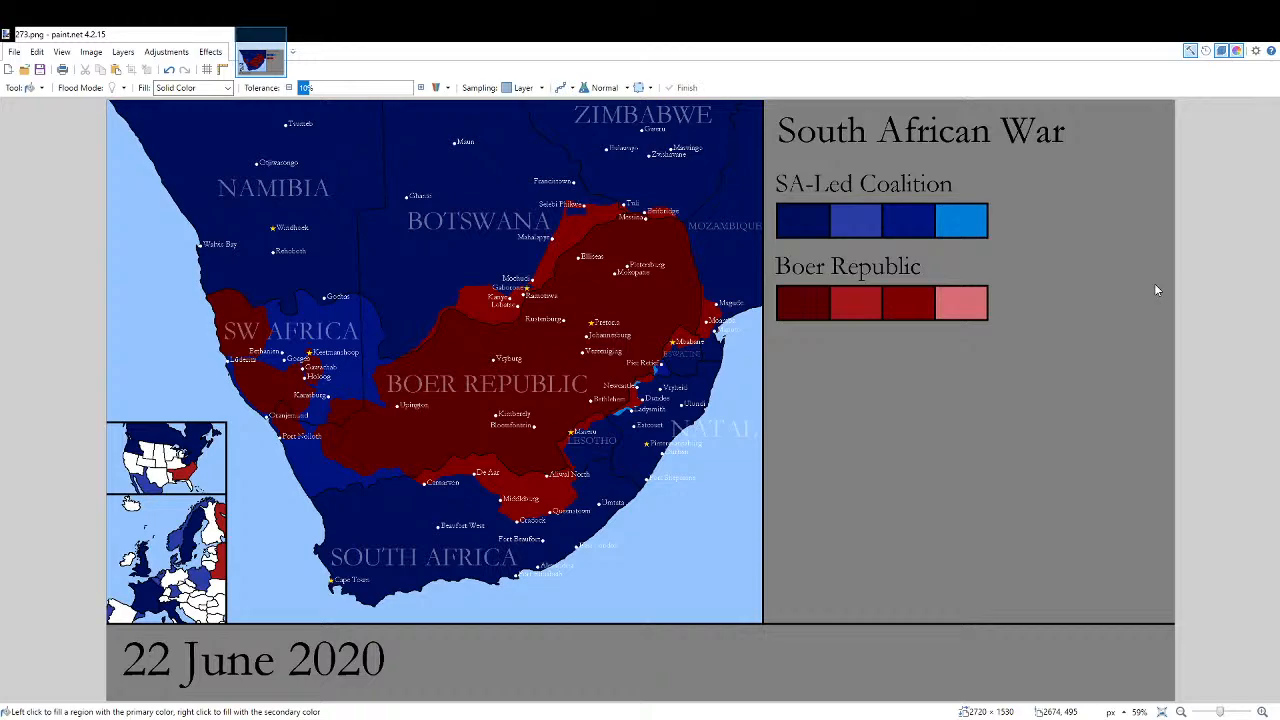
Examine the North America inset map and its coloured regions.
scroll(217, 495, up, 10)
drag(109, 424, 635, 448)
scroll(629, 447, up, 4)
scroll(629, 447, up, 3)
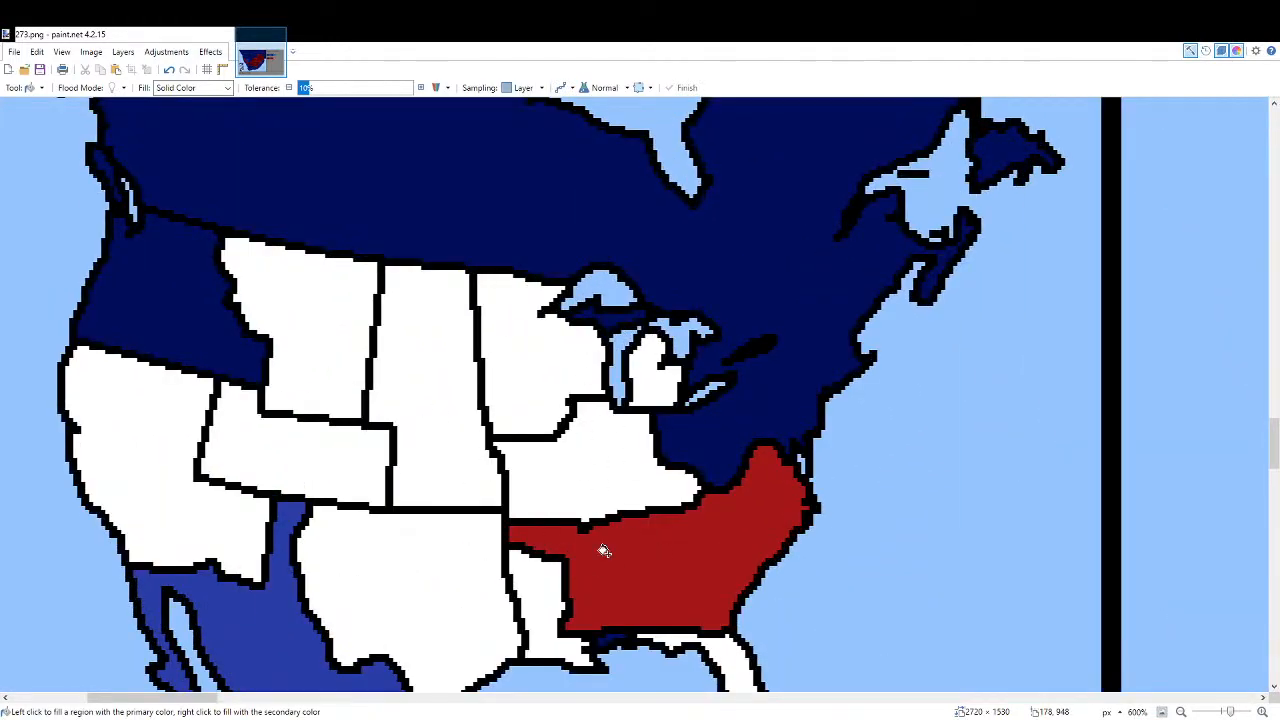
scroll(645, 520, down, 2)
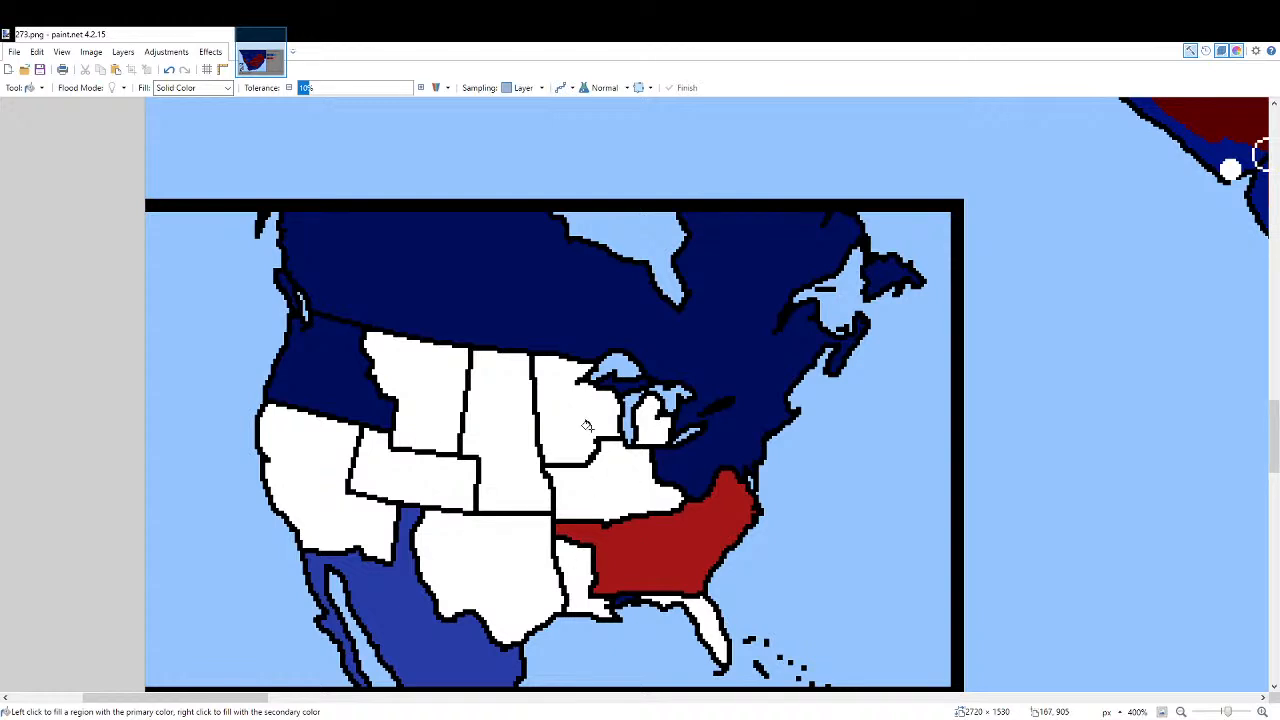
click(1162, 712)
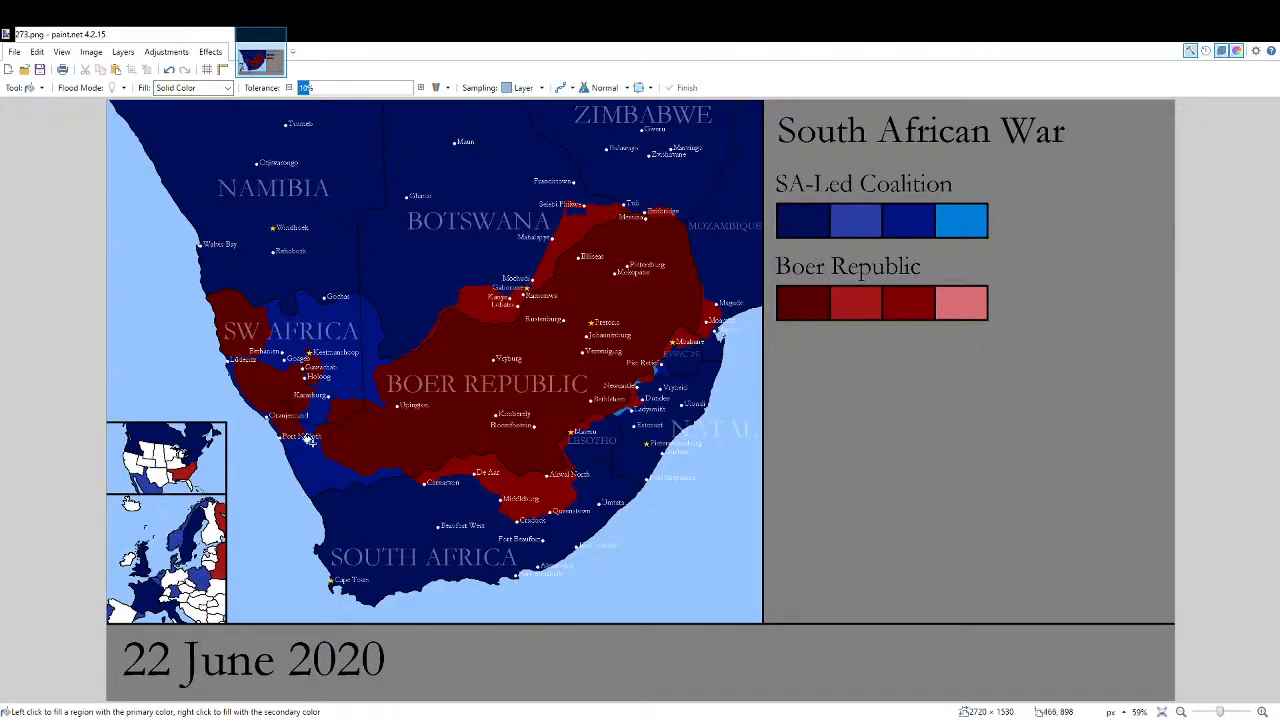
Undo the last change to bring back the reference map overlay, and change the date to 23 June 2020.
key(ctrl+z)
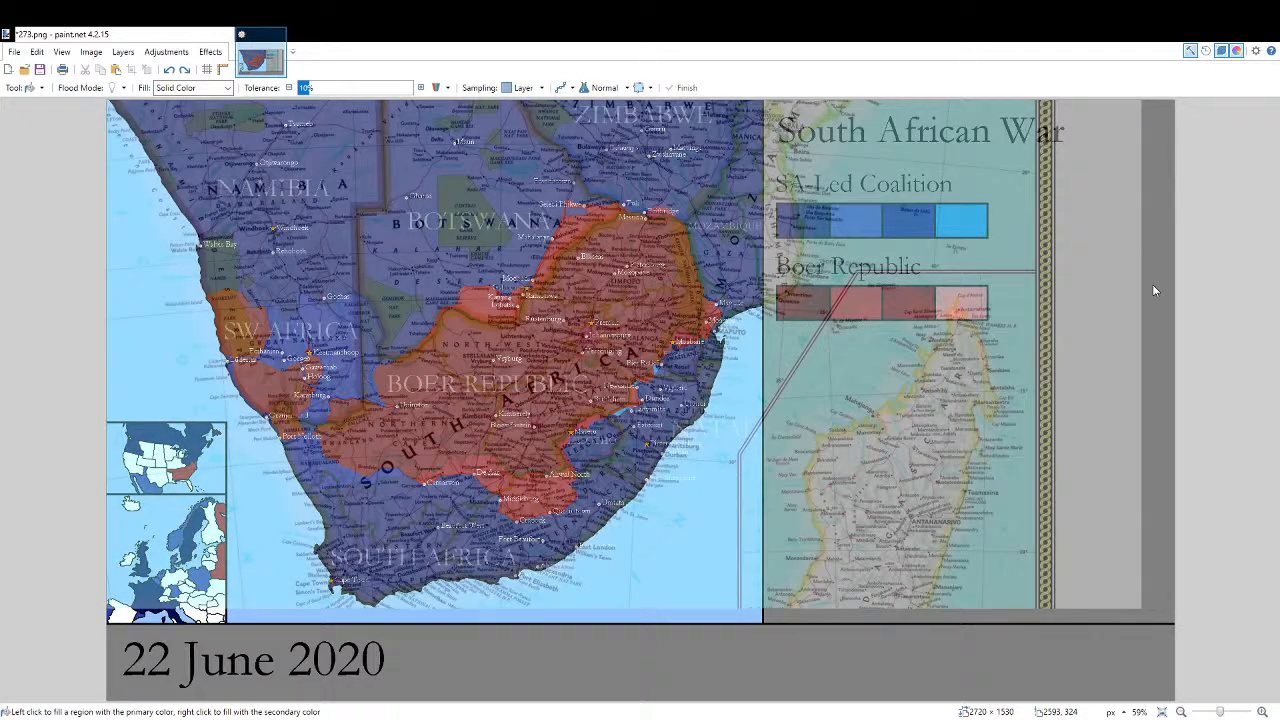
scroll(567, 481, up, 6)
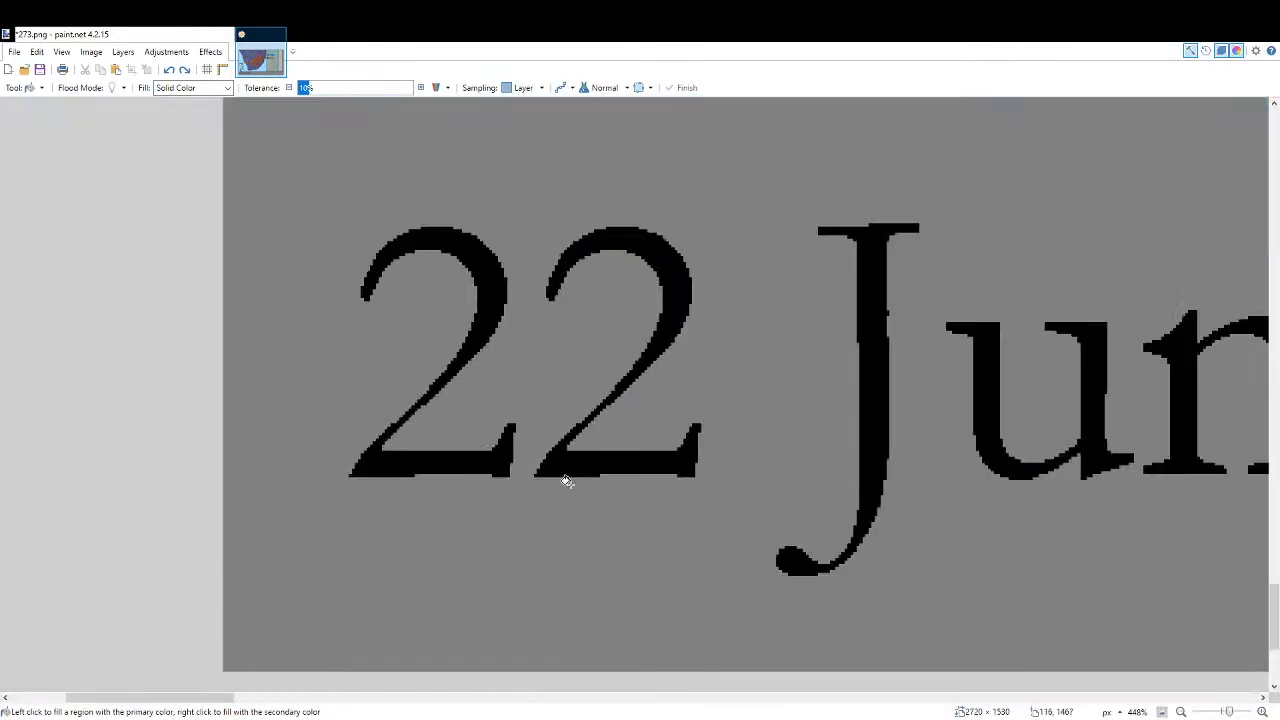
click(568, 471)
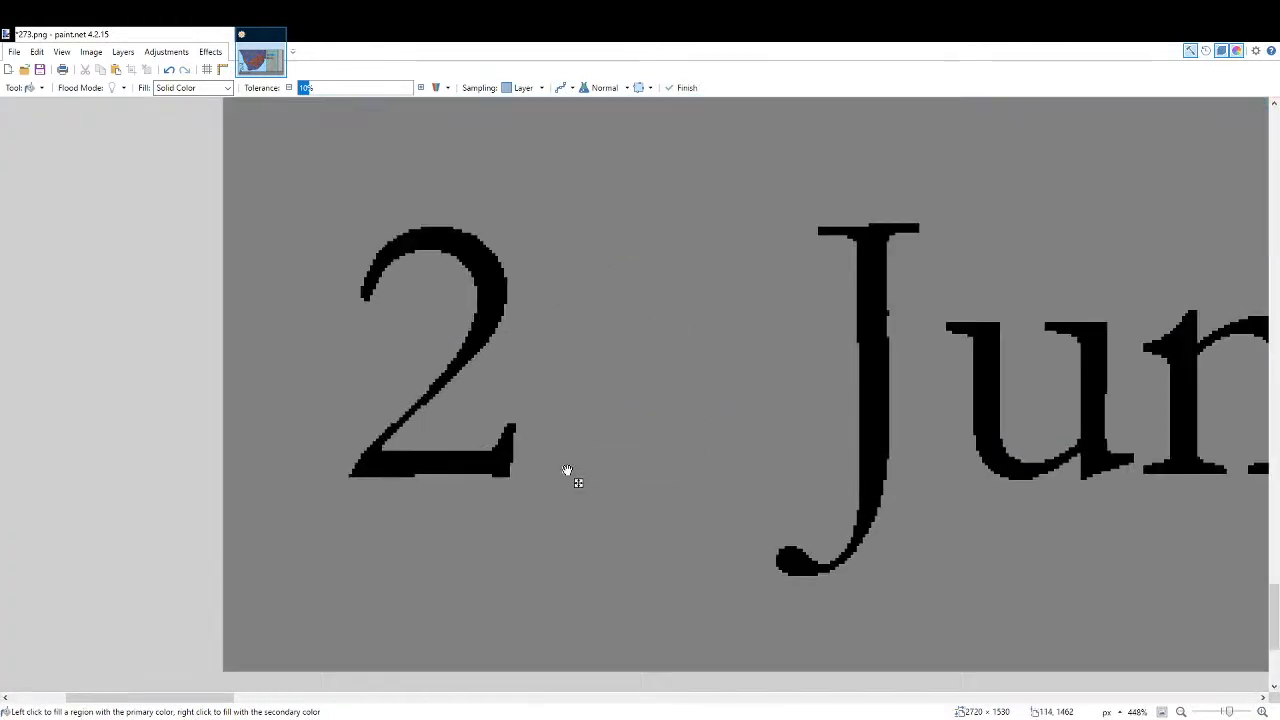
key(t)
click(480, 421)
text(23)
scroll(314, 472, up, 2)
drag(452, 511, 246, 414)
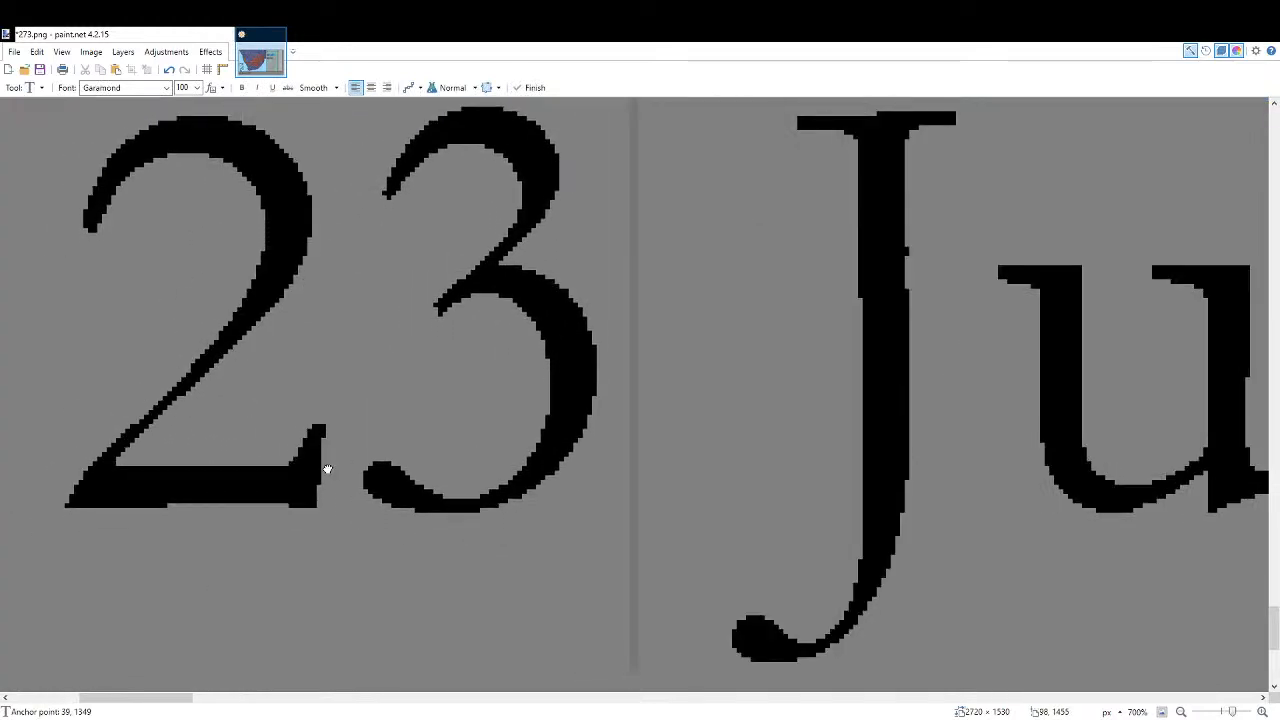
click(1168, 710)
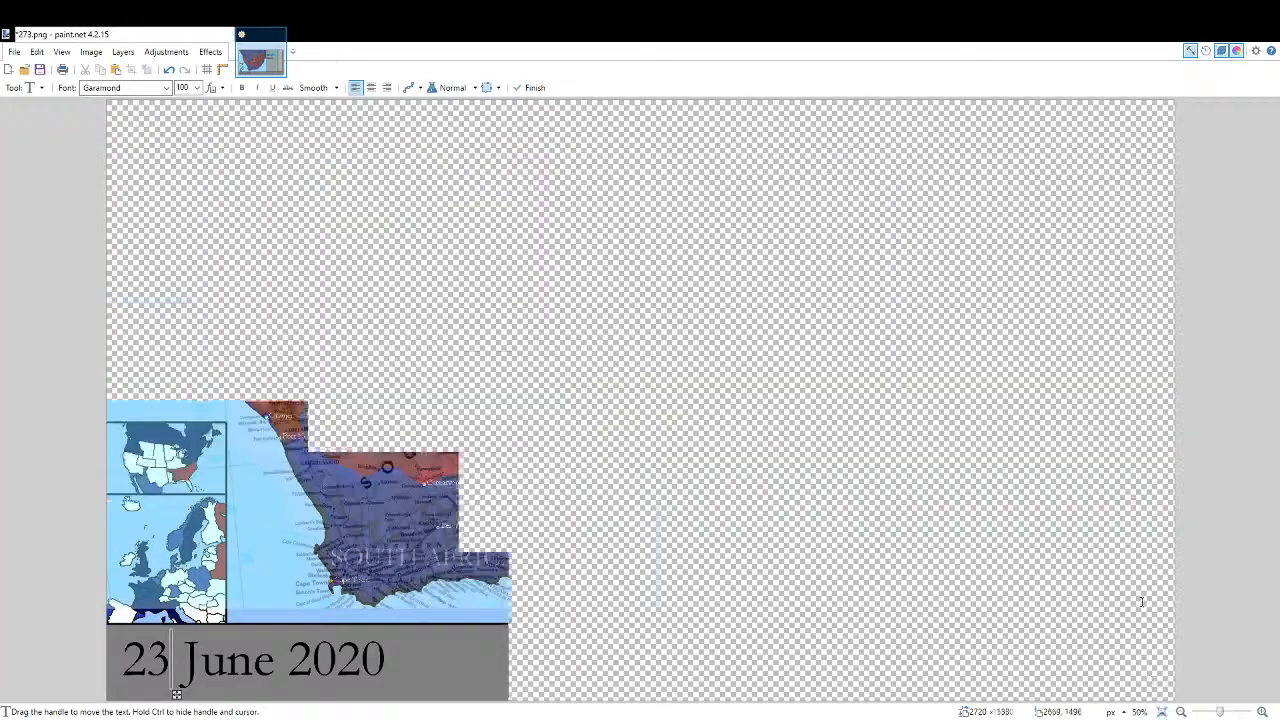
Fill the light-blue advance areas near Ladysmith, Dundee, Newcastle and Piet Retief with the blue of the adjoining coalition territory.
key(f)
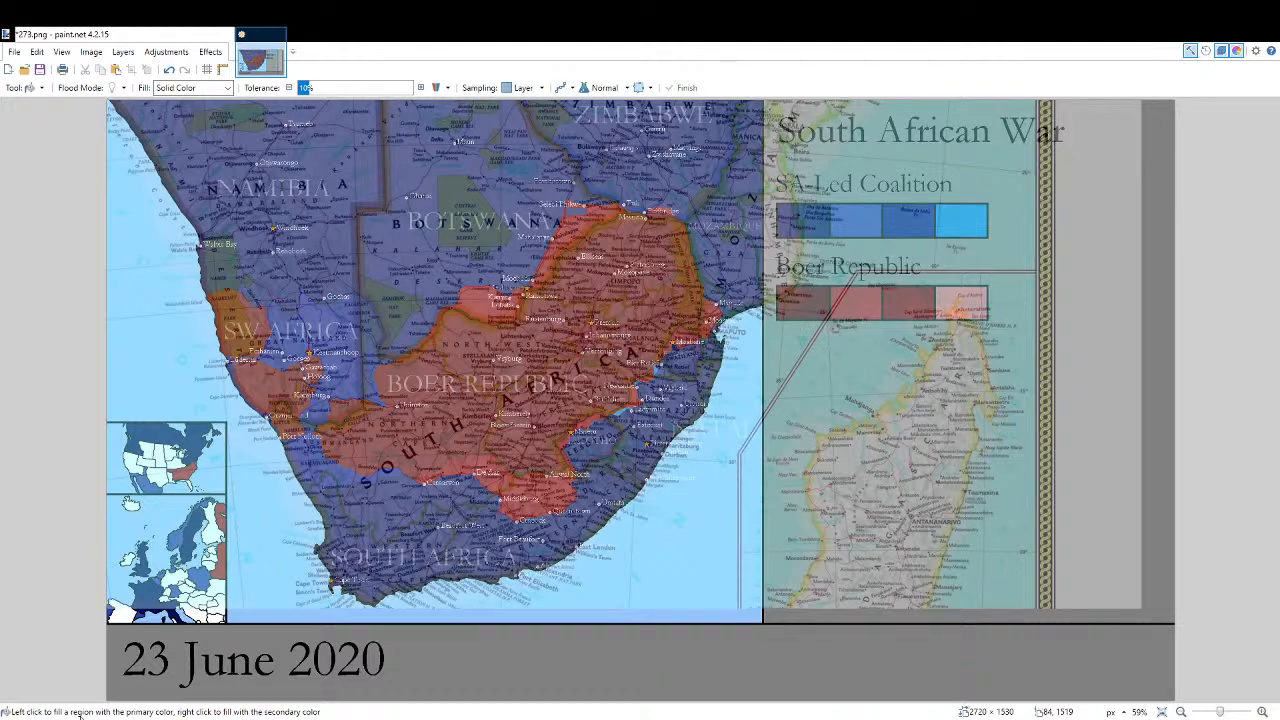
scroll(608, 436, up, 9)
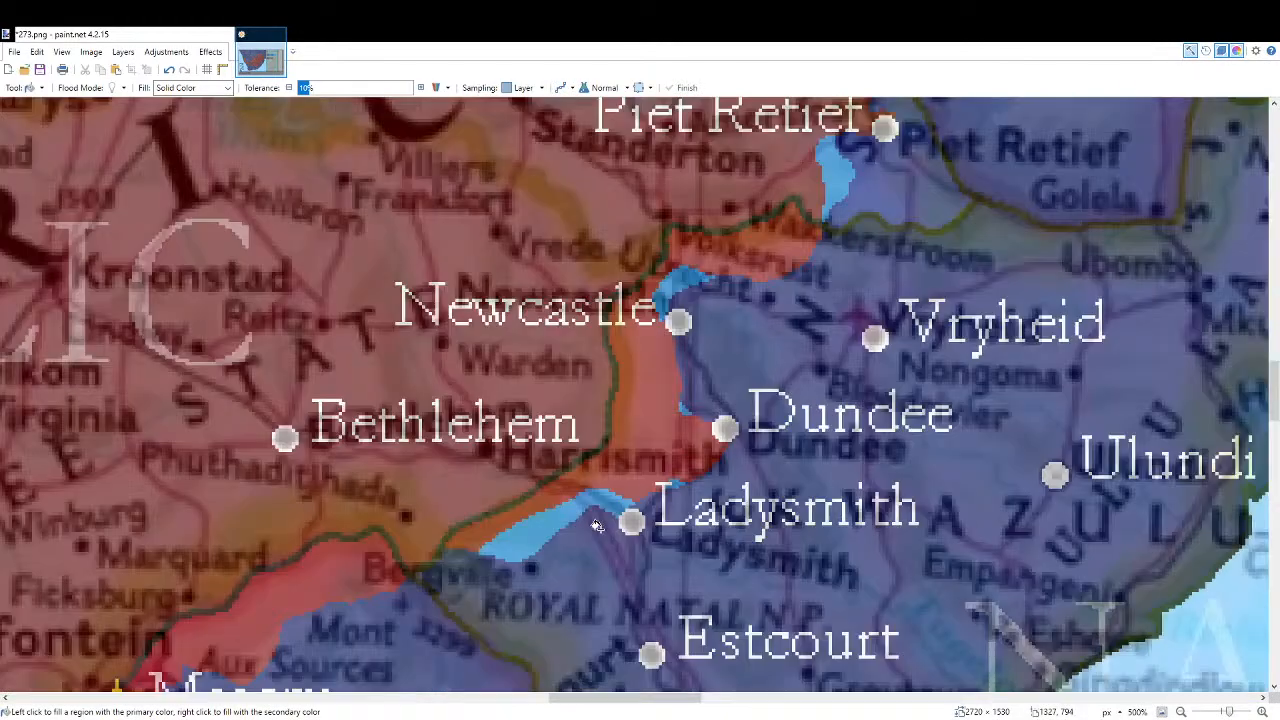
click(597, 500)
scroll(670, 477, up, 3)
click(706, 280)
scroll(680, 300, up, 3)
click(568, 212)
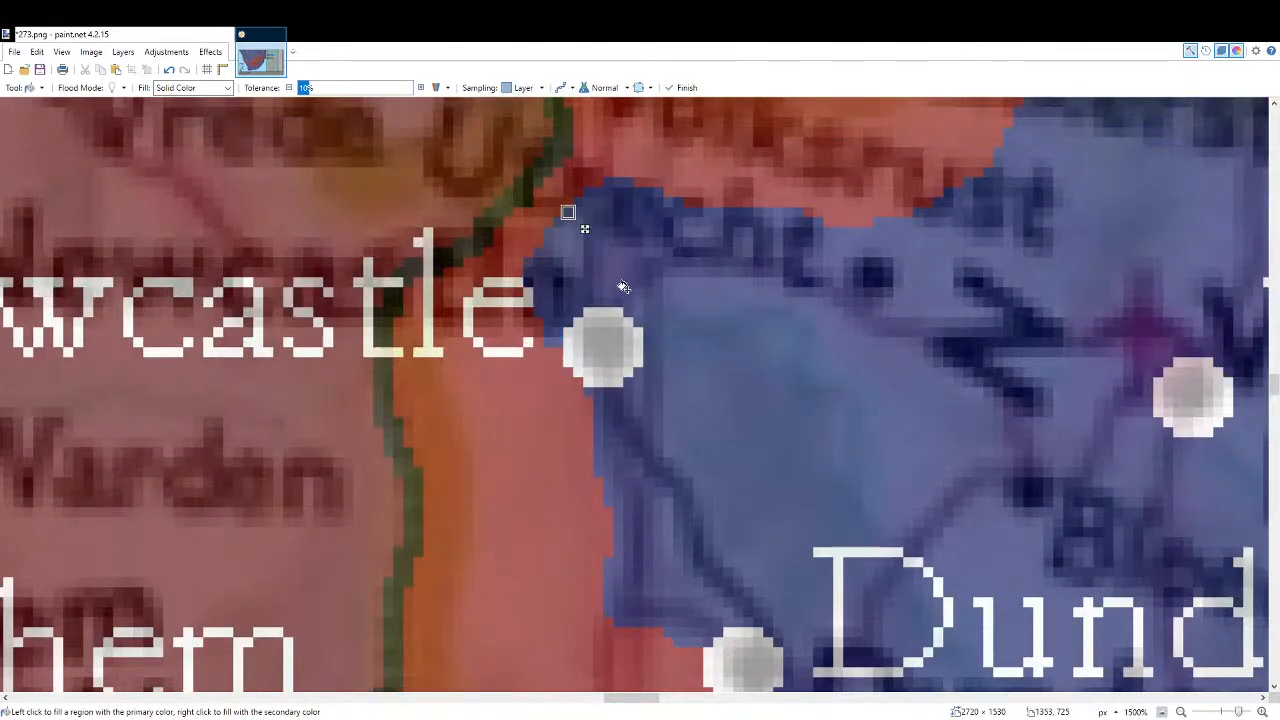
scroll(614, 268, down, 3)
scroll(620, 280, up, 3)
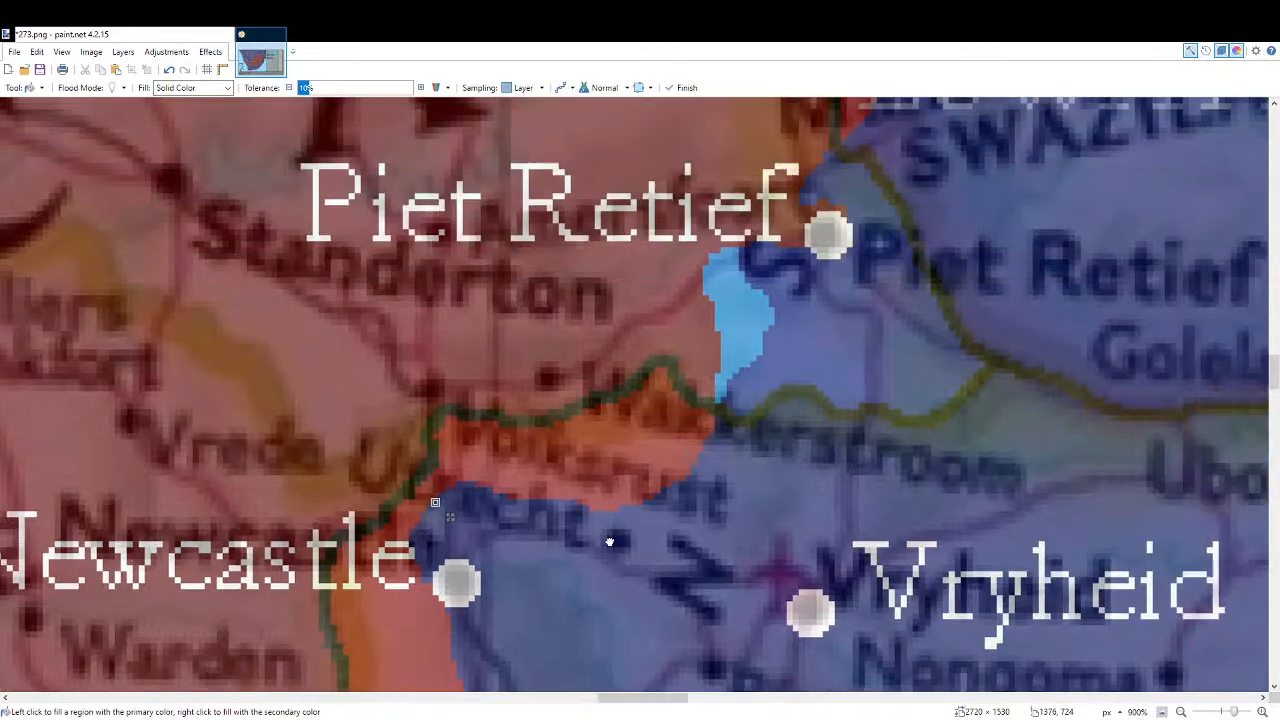
click(746, 323)
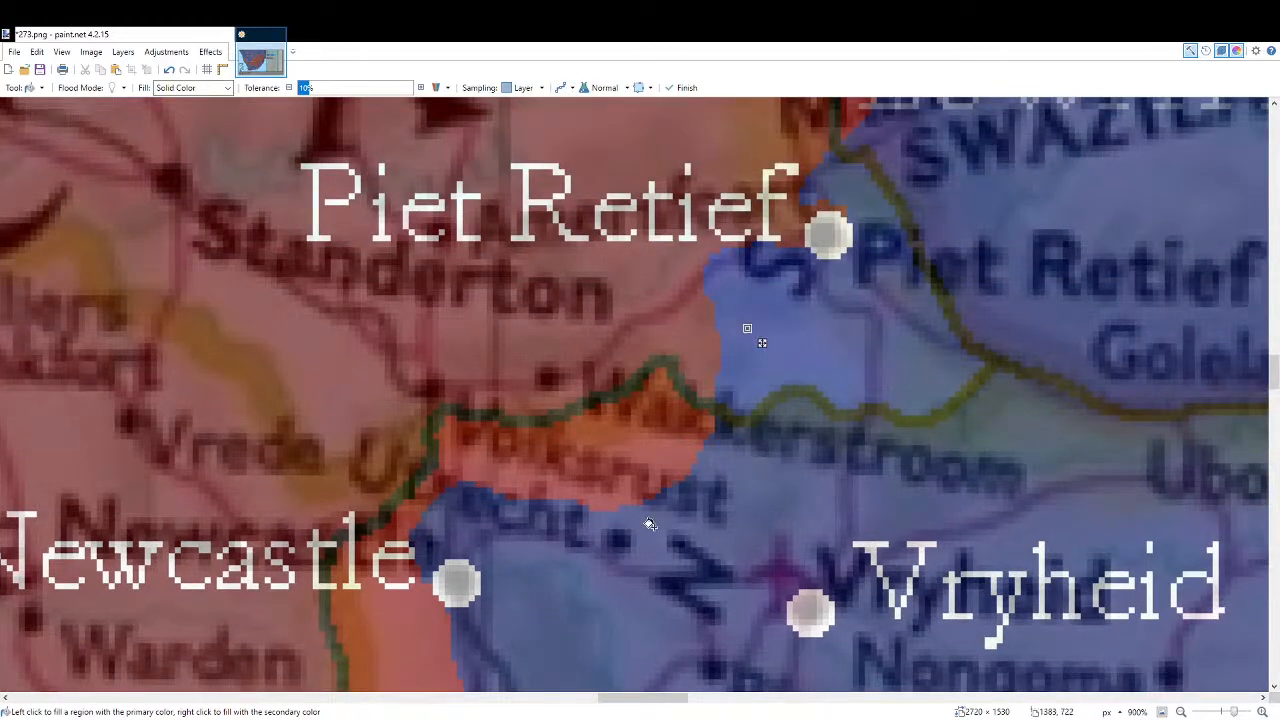
scroll(634, 531, down, 5)
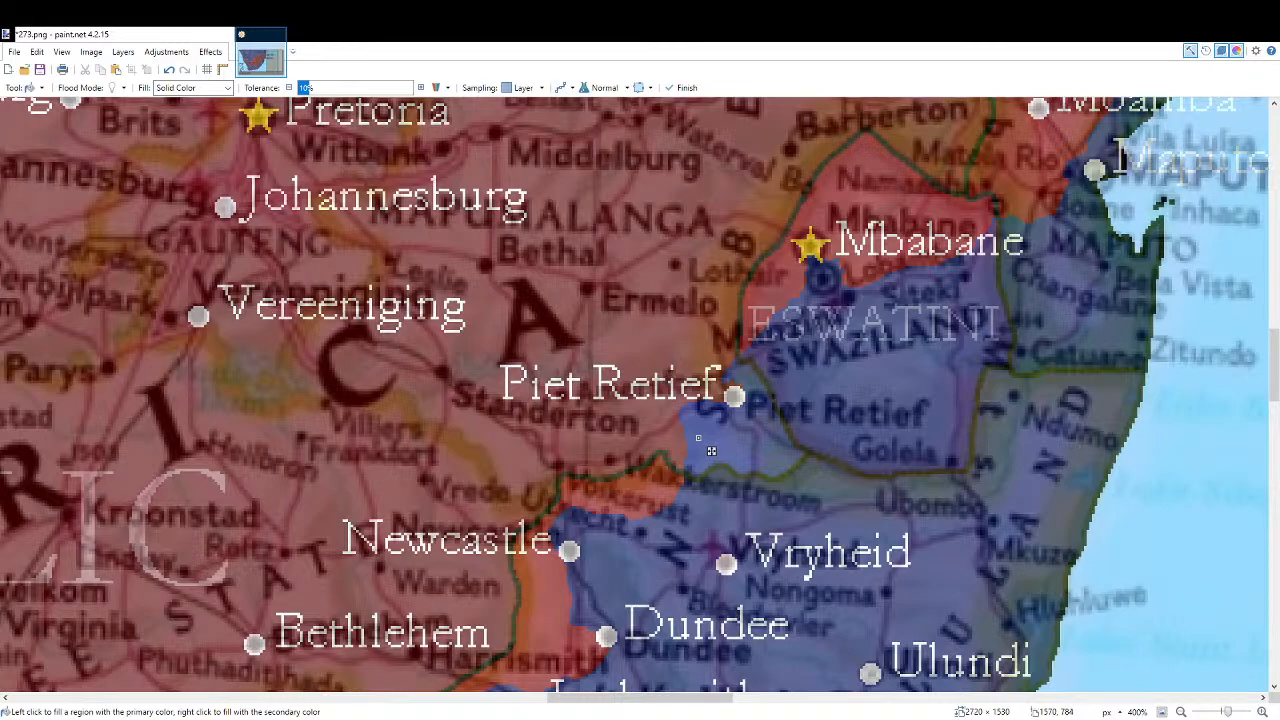
click(1163, 712)
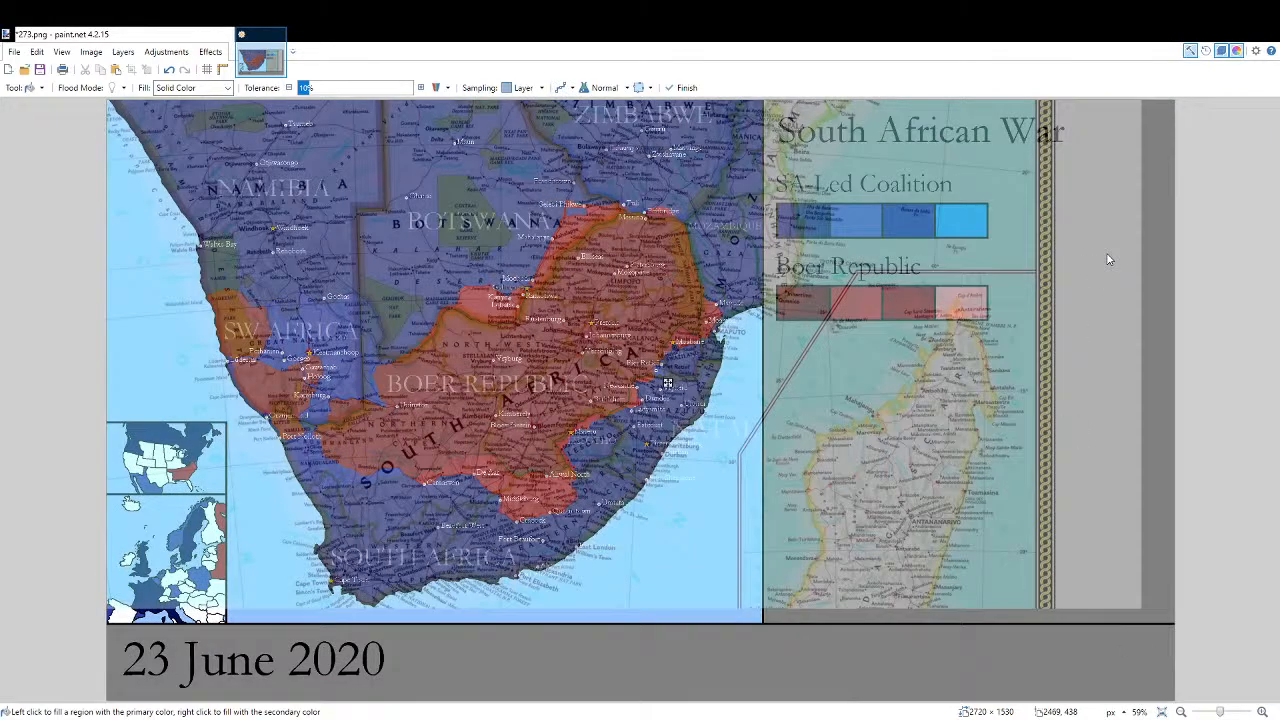
Examine the North America and Europe inset maps and the adjacent western front.
key(b)
scroll(545, 487, up, 3)
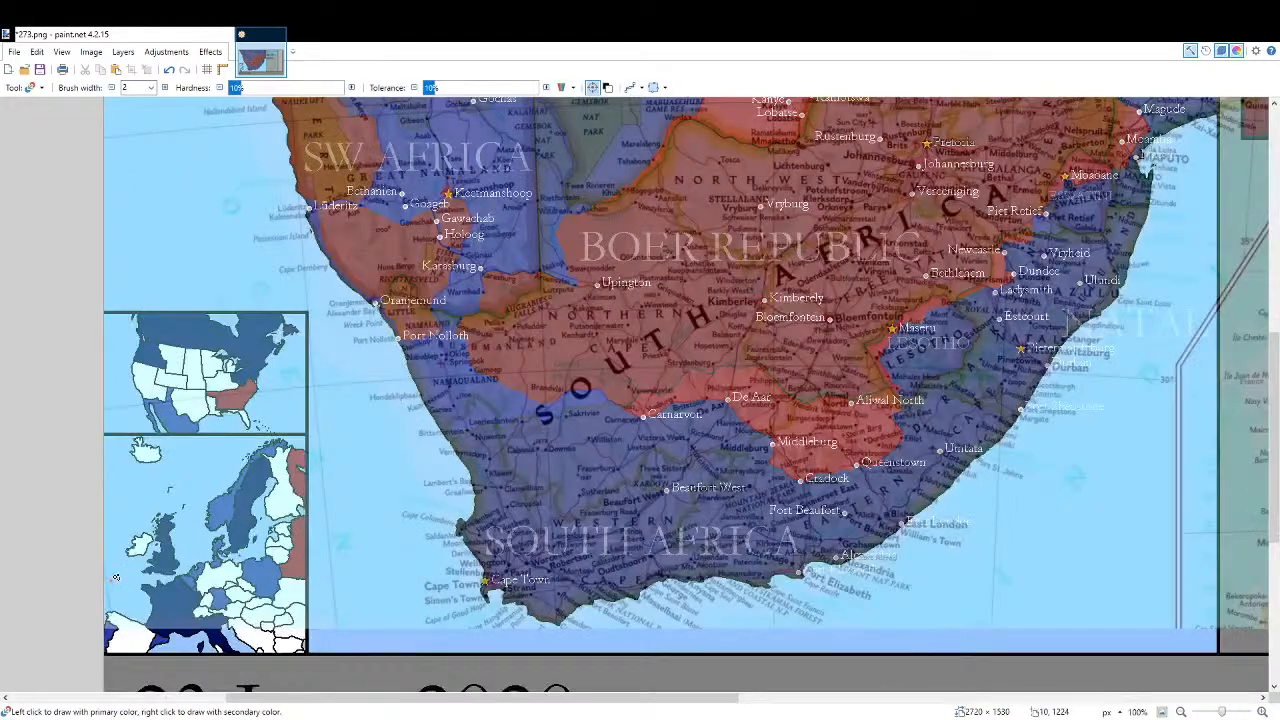
scroll(166, 566, up, 3)
drag(226, 635, 409, 459)
scroll(428, 518, down, 5)
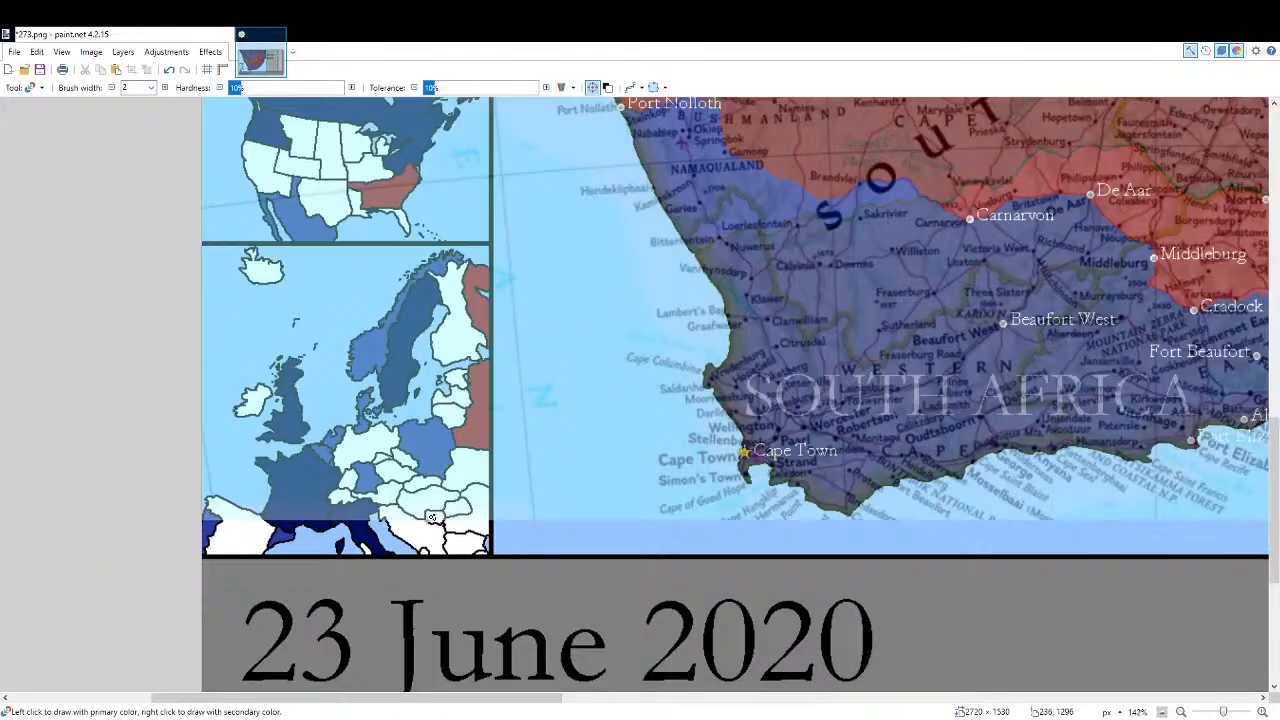
scroll(562, 381, up, 3)
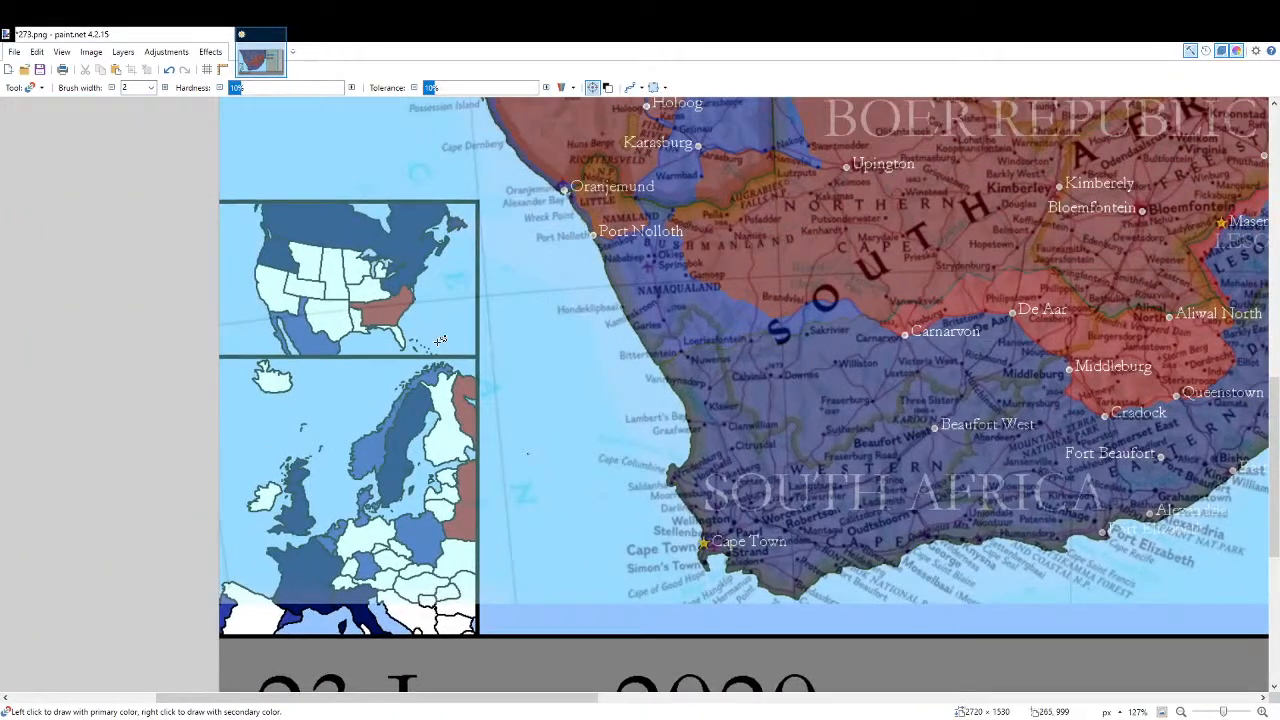
scroll(416, 285, up, 4)
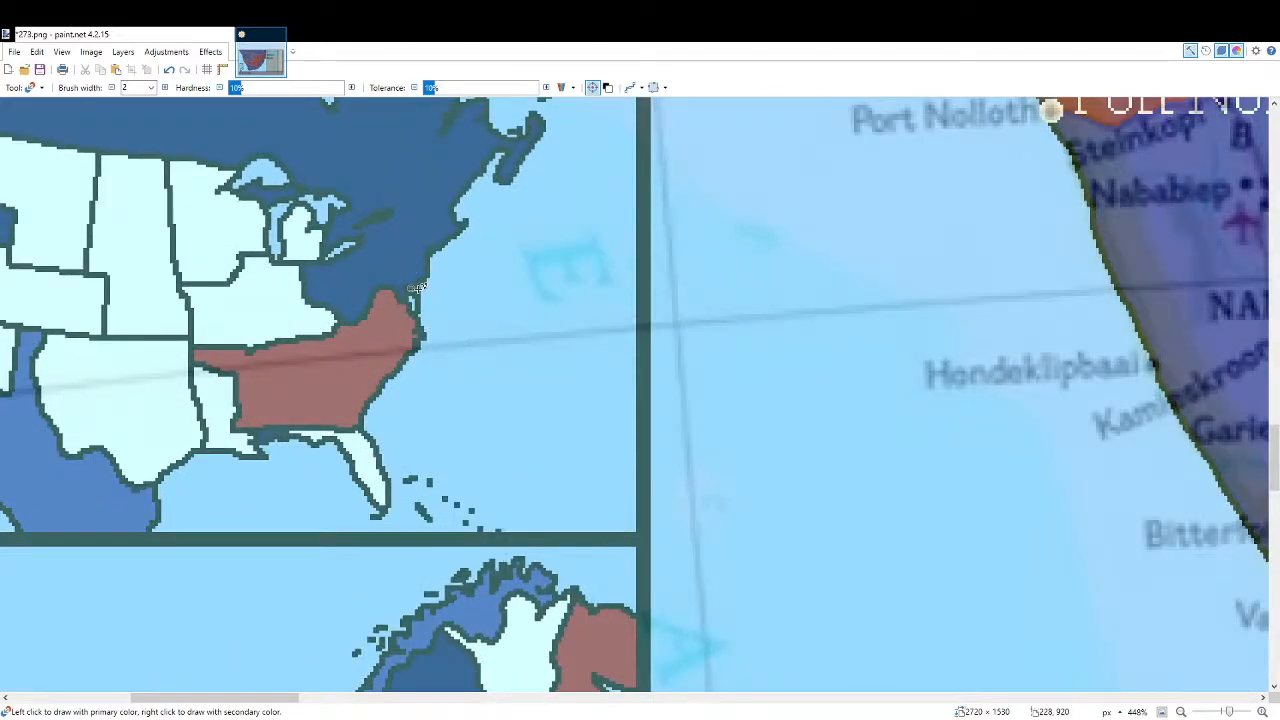
scroll(430, 314, down, 4)
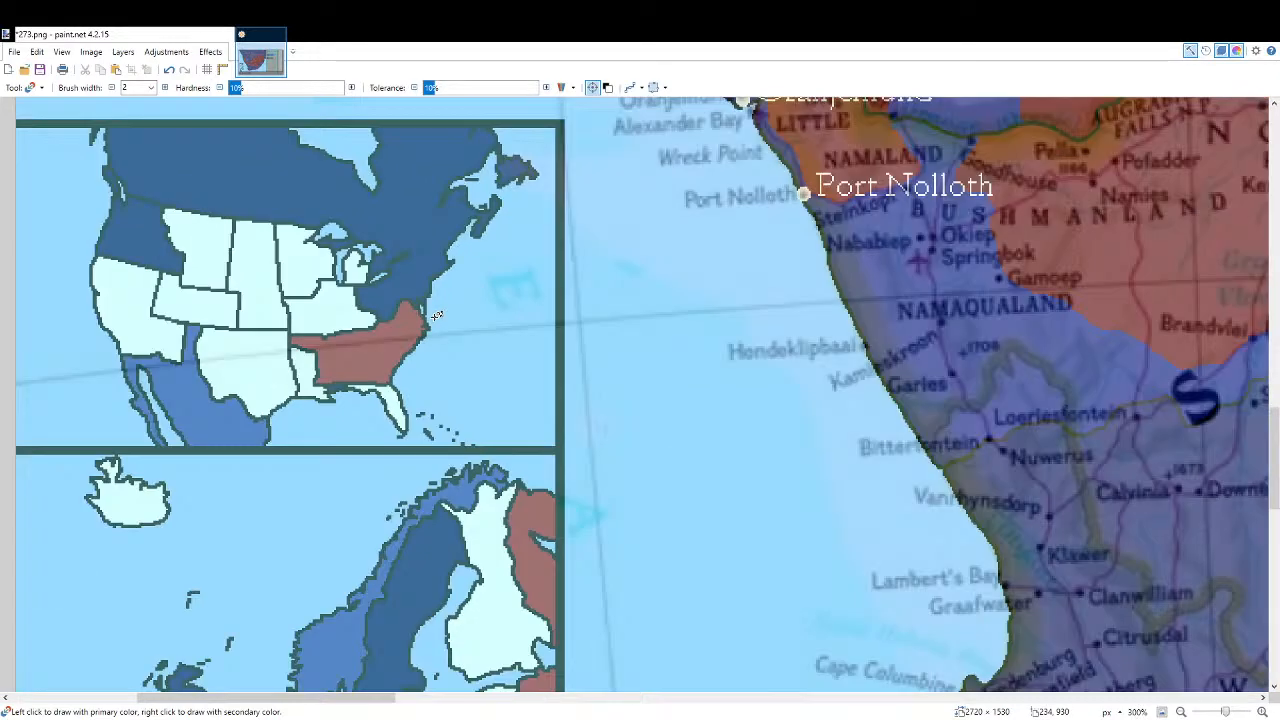
scroll(390, 600, up, 2)
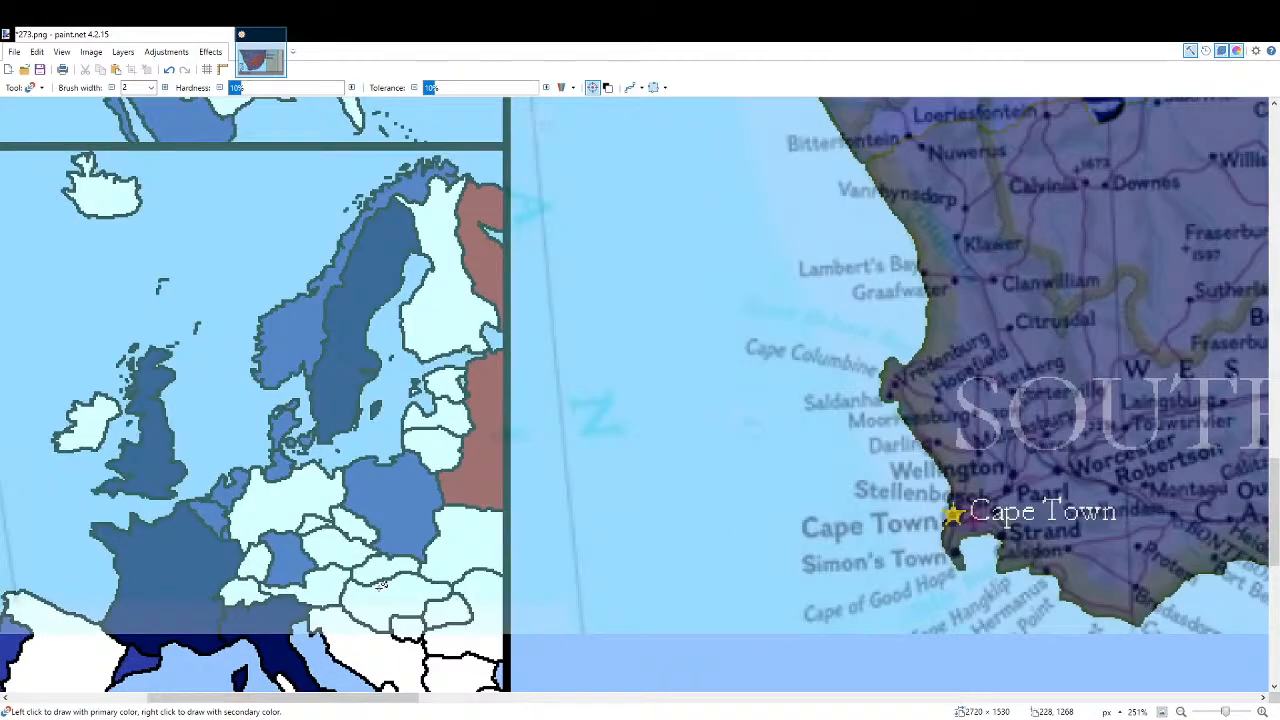
scroll(380, 584, up, 5)
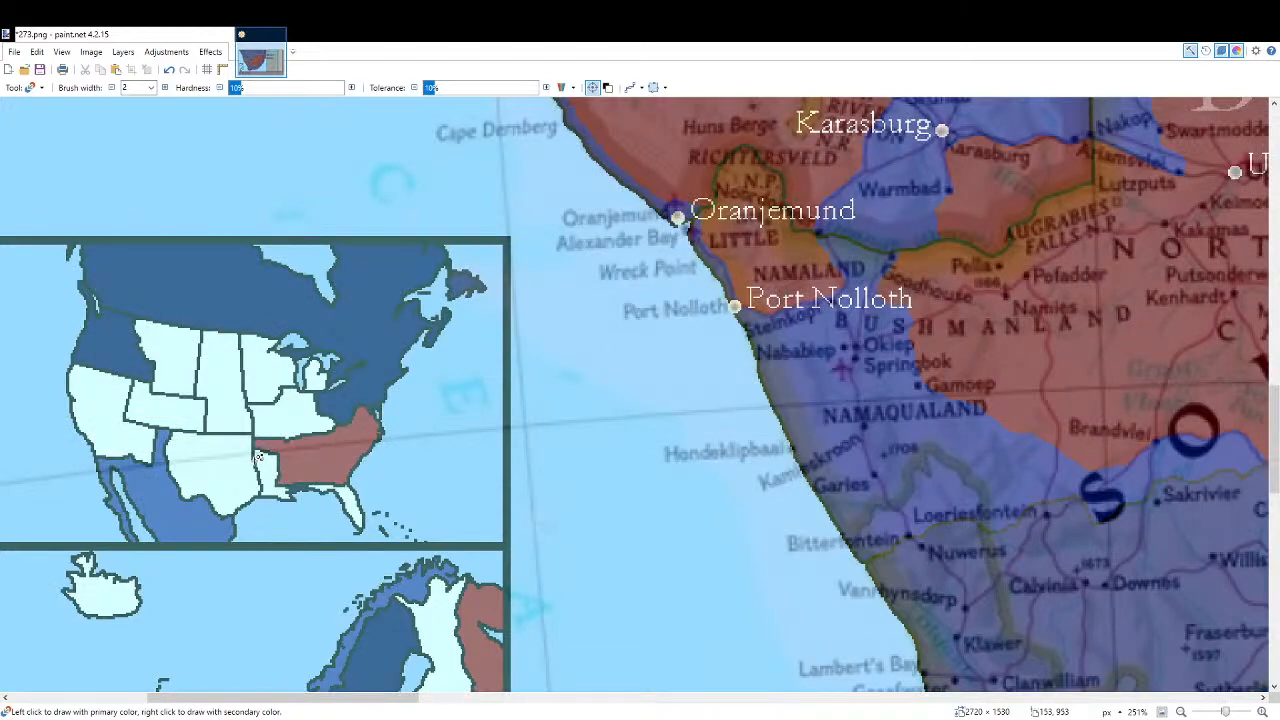
scroll(270, 465, down, 2)
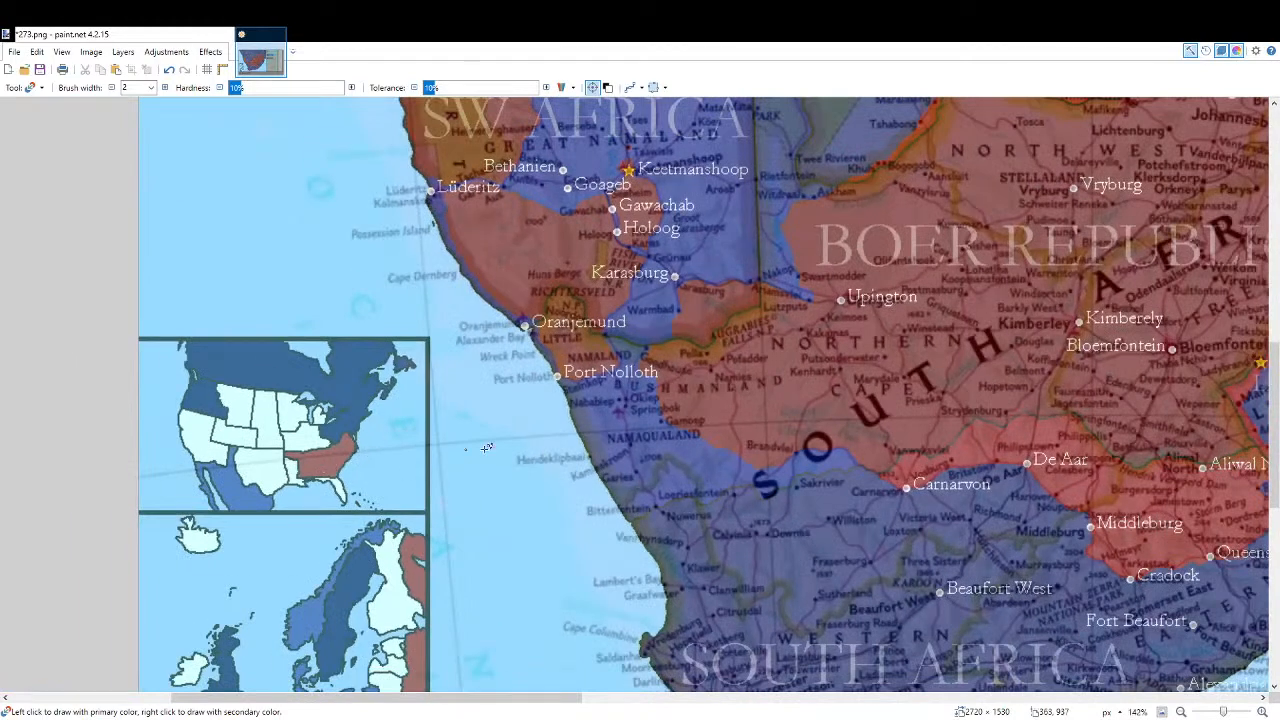
scroll(435, 450, down, 2)
drag(952, 458, 1105, 311)
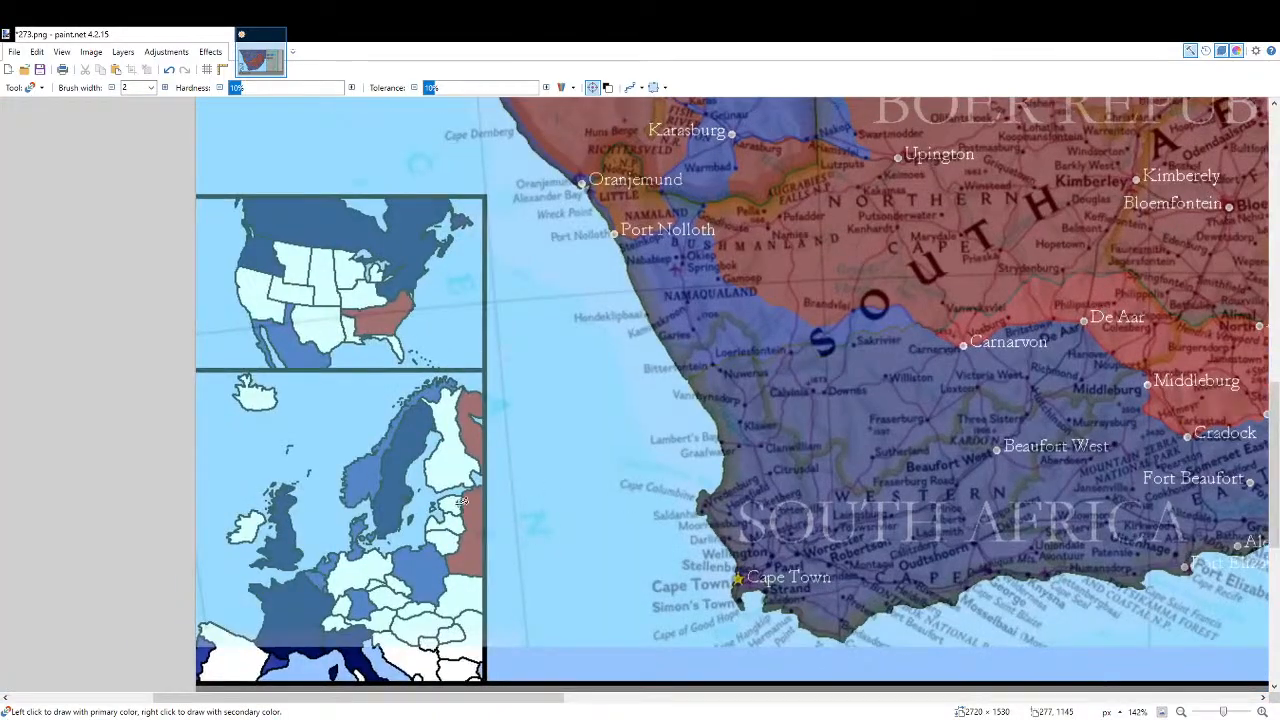
drag(462, 502, 574, 347)
drag(617, 309, 561, 519)
scroll(424, 394, up, 3)
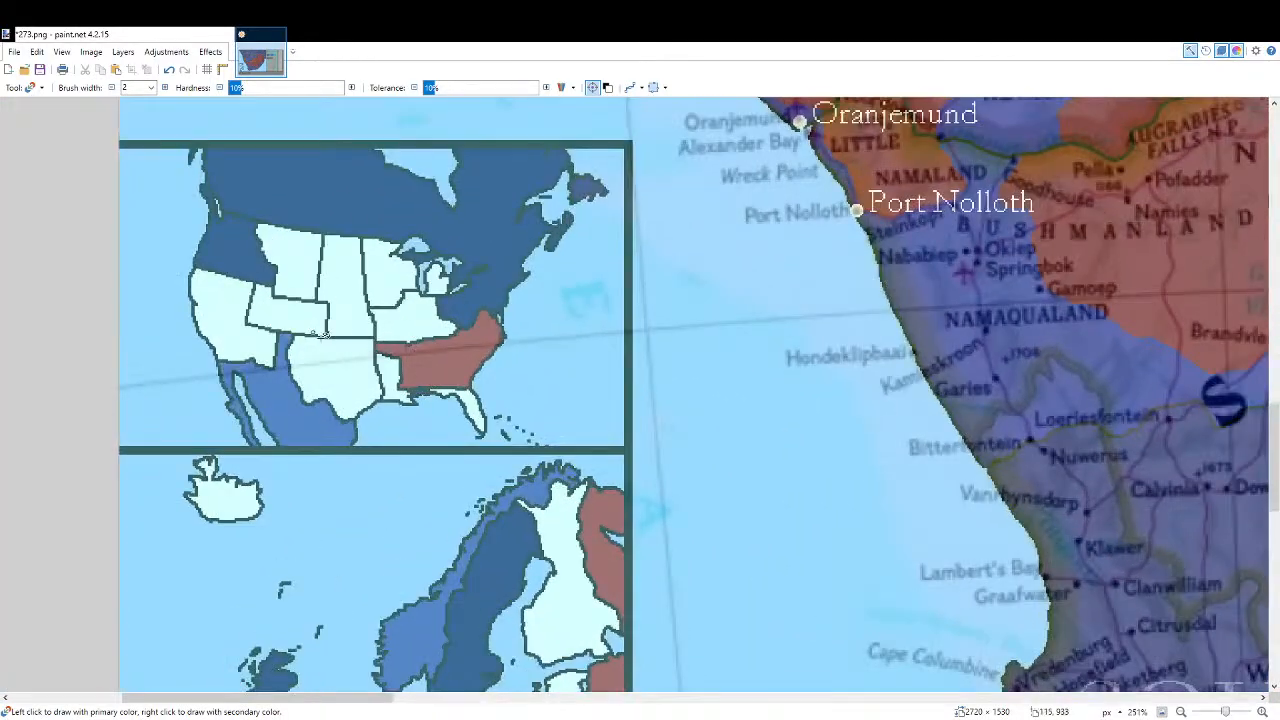
scroll(386, 343, up, 5)
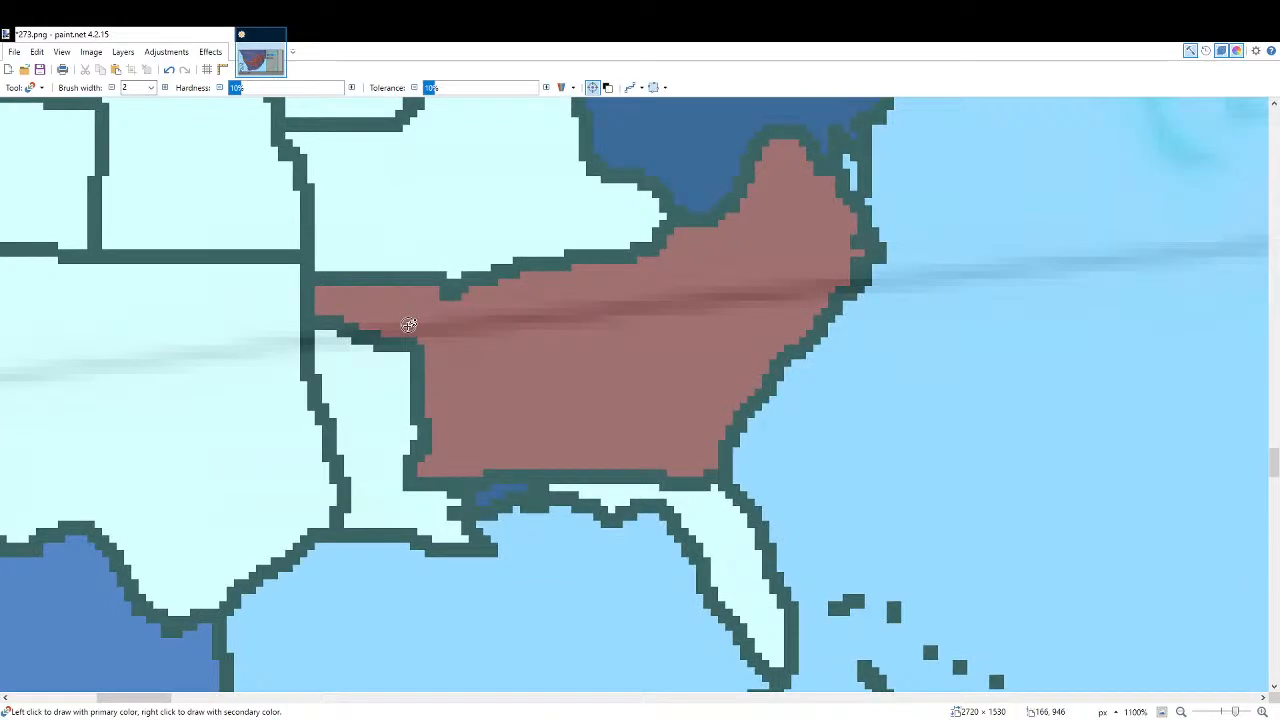
scroll(391, 421, down, 2)
scroll(391, 421, down, 6)
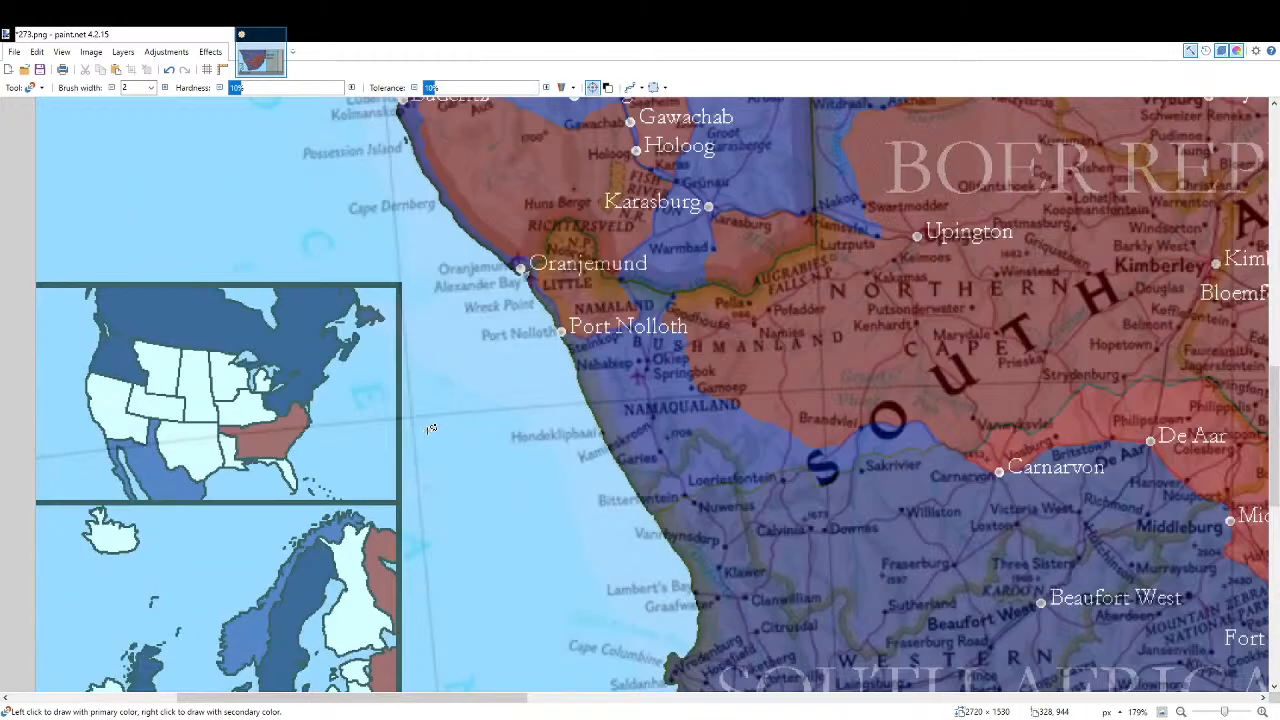
Outline a light-blue advance across the border northwest of Ladysmith with the Recolor tool at width 2, and fill its enclosed red areas.
drag(950, 479, 366, 432)
drag(1016, 410, 625, 499)
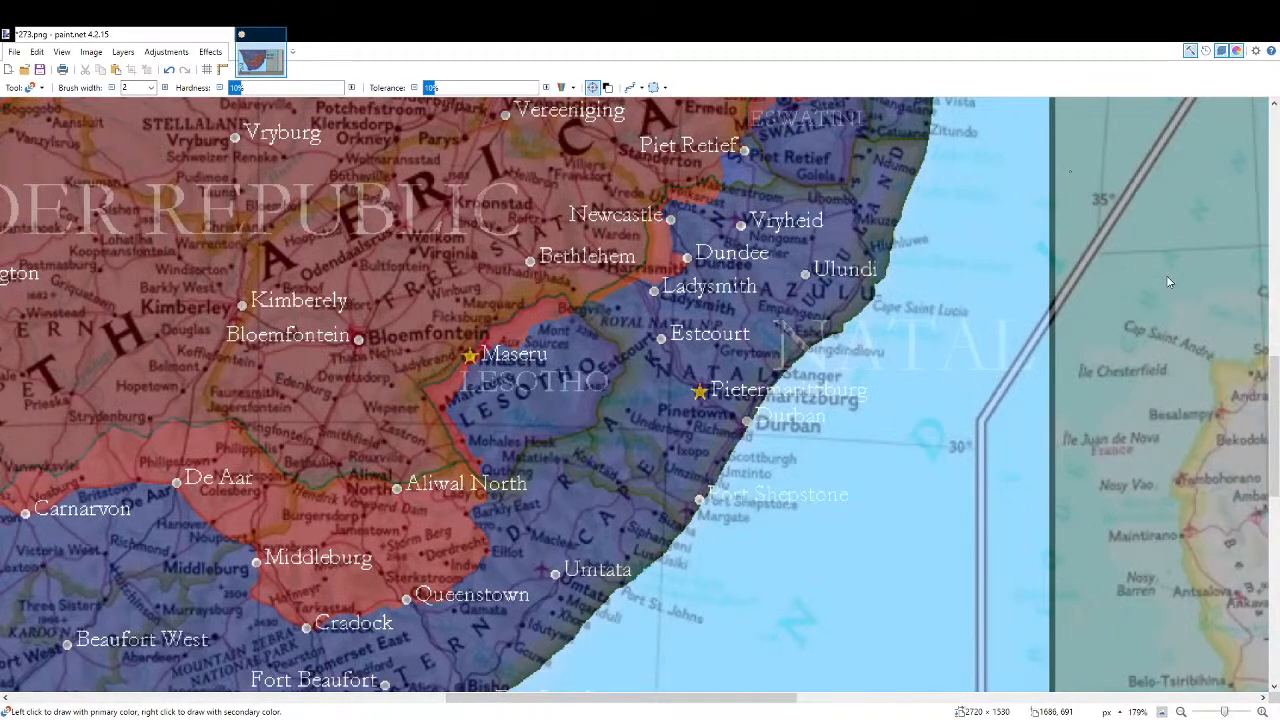
scroll(589, 366, up, 7)
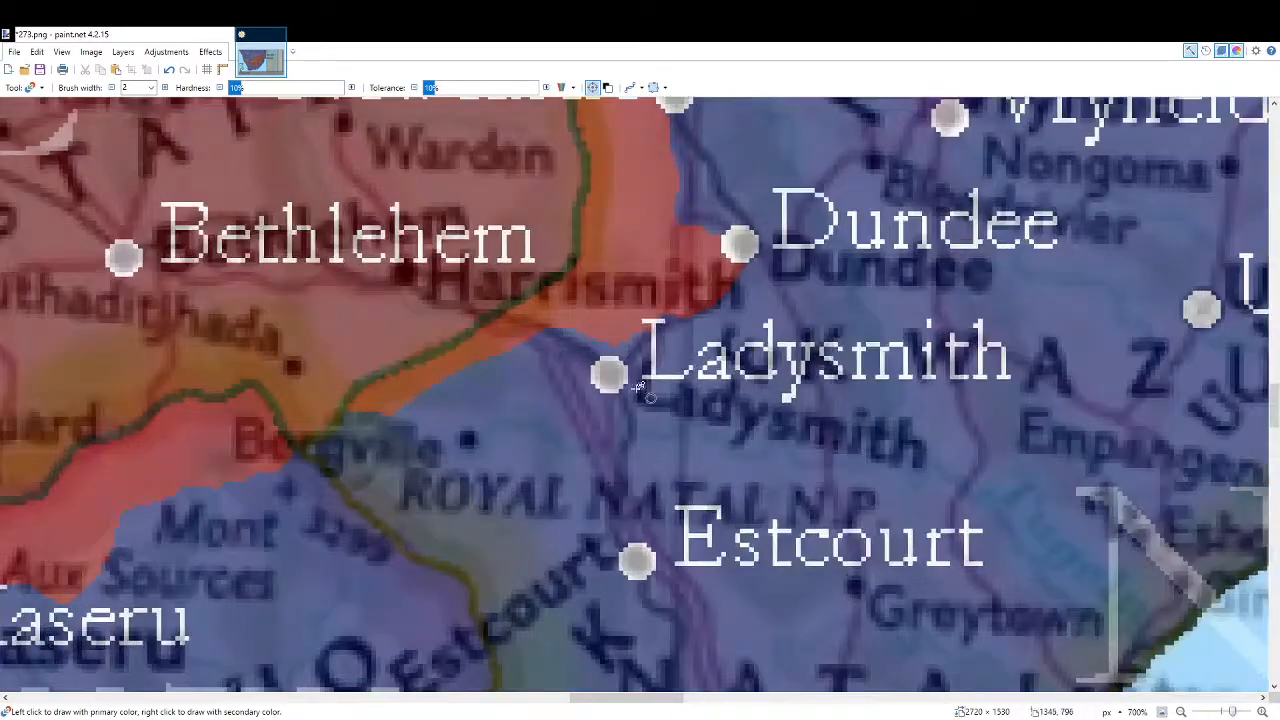
scroll(446, 483, up, 3)
scroll(460, 497, down, 3)
scroll(450, 447, up, 3)
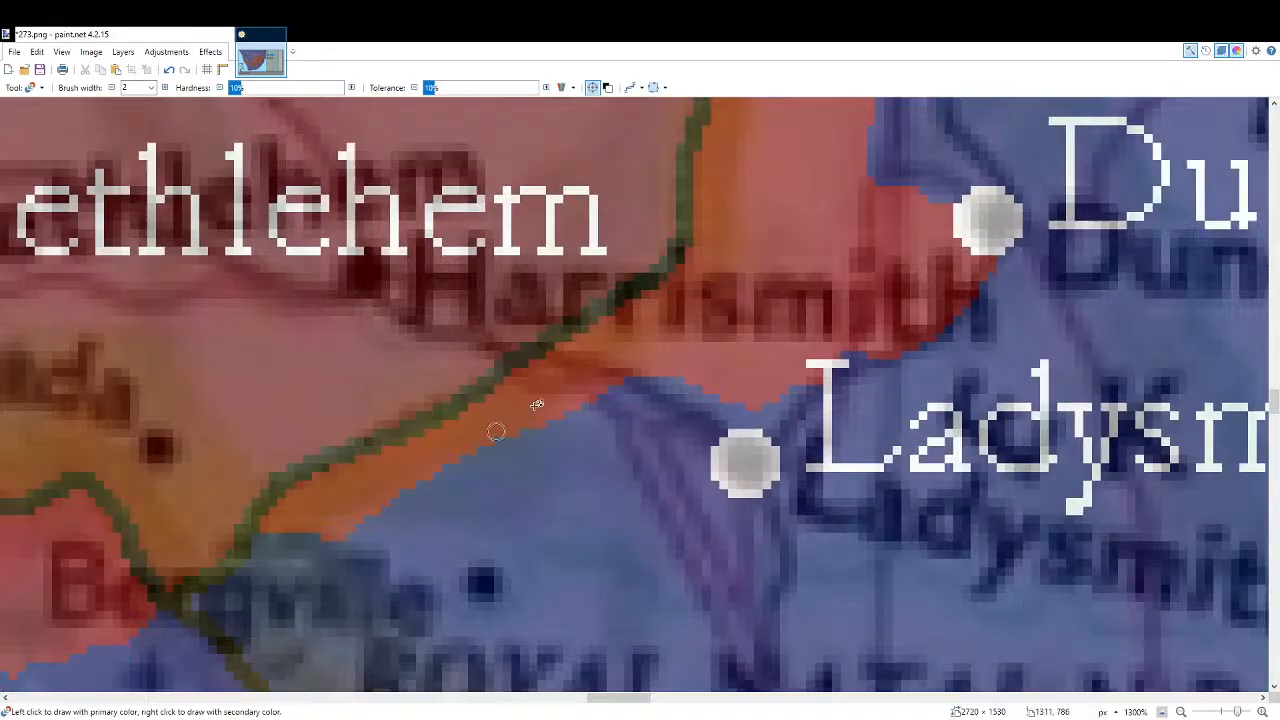
mouse_move(613, 372)
mouse_down()
mouse_move(645, 382)
mouse_move(556, 346)
mouse_up()
mouse_move(508, 340)
mouse_down()
mouse_move(467, 339)
mouse_move(352, 442)
mouse_move(333, 442)
mouse_move(435, 355)
mouse_up()
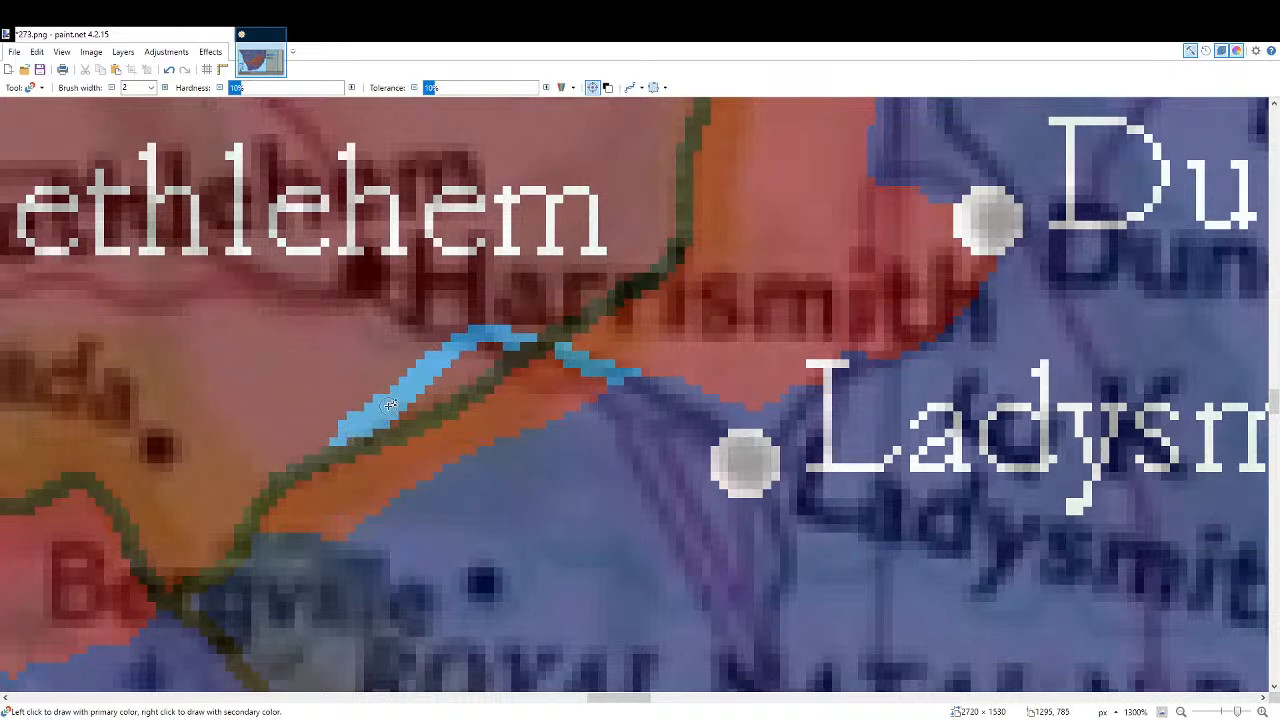
key(f)
click(416, 449)
click(445, 389)
scroll(508, 455, down, 4)
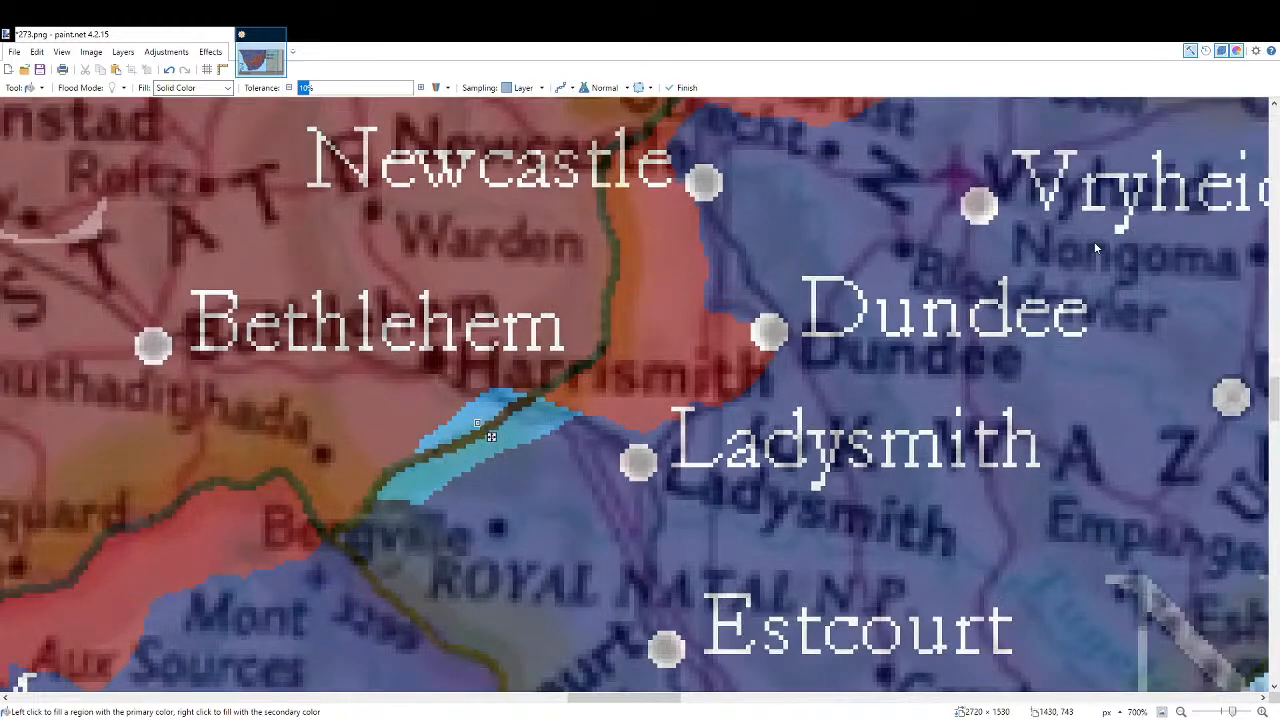
Outline a light-blue advance from Dundee to Ladysmith with the Recolor tool at width 2, and fill the enclosed red areas.
key(b)
scroll(698, 386, up, 3)
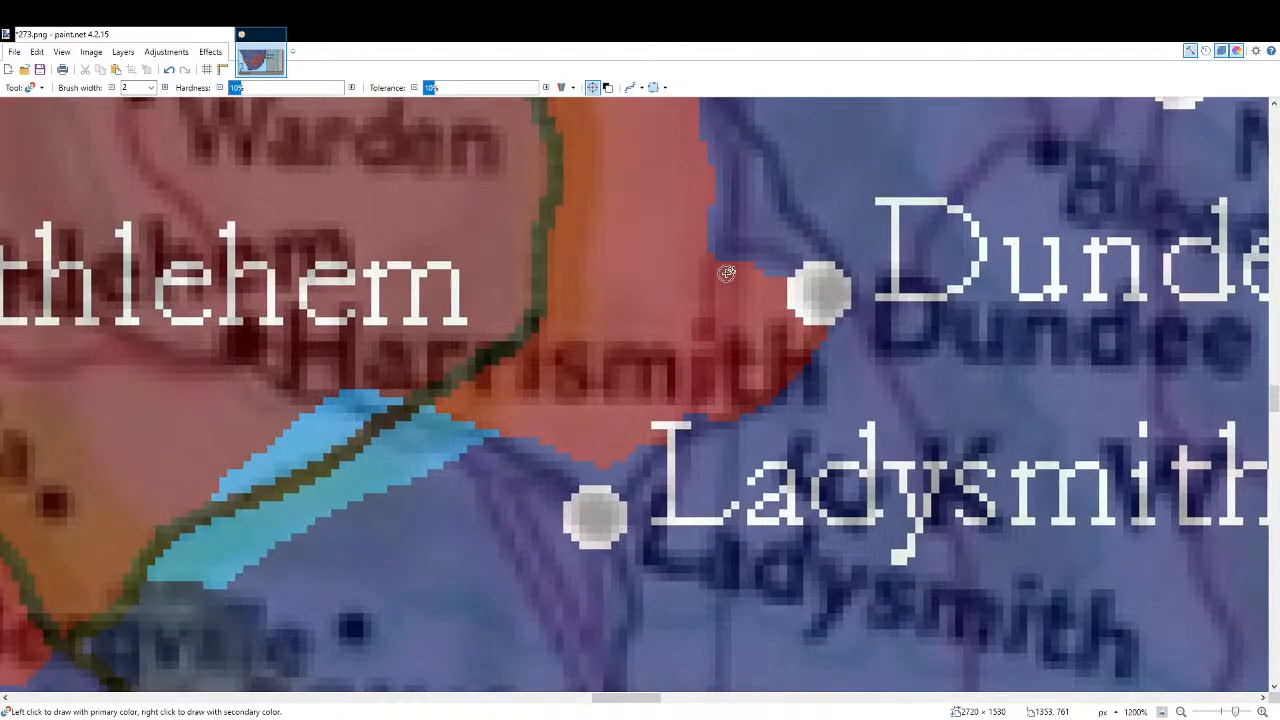
mouse_move(707, 261)
mouse_down()
mouse_move(730, 305)
mouse_move(775, 333)
mouse_up()
key(ctrl+z)
mouse_move(712, 278)
mouse_down()
mouse_move(704, 248)
mouse_move(745, 292)
mouse_move(771, 287)
mouse_move(798, 345)
mouse_move(758, 345)
mouse_move(576, 469)
mouse_up()
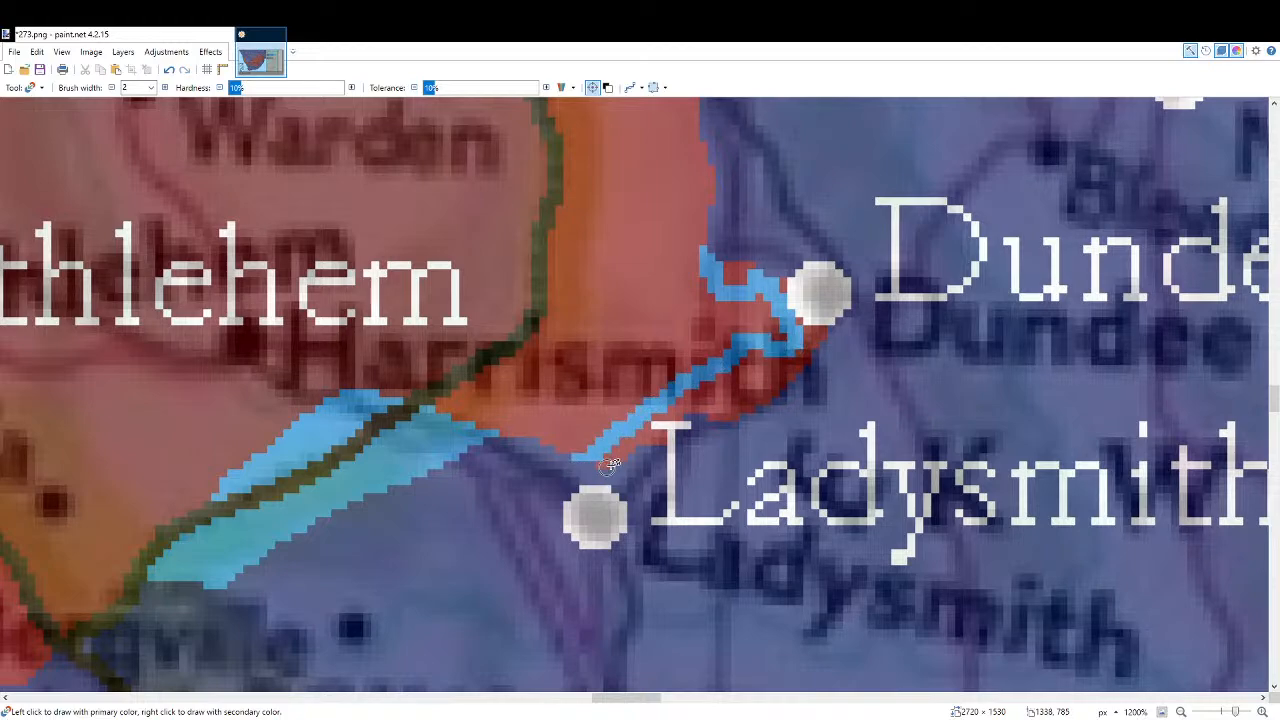
key(f)
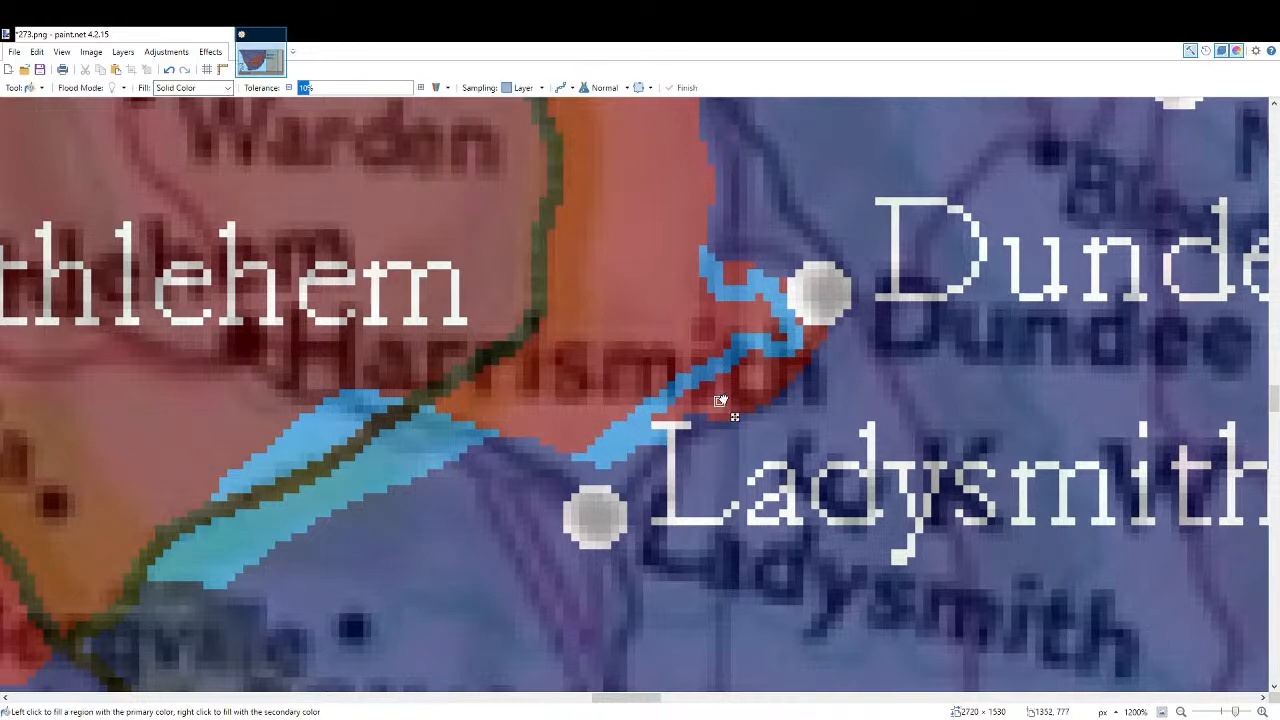
click(720, 398)
scroll(740, 380, up, 2)
scroll(806, 316, down, 2)
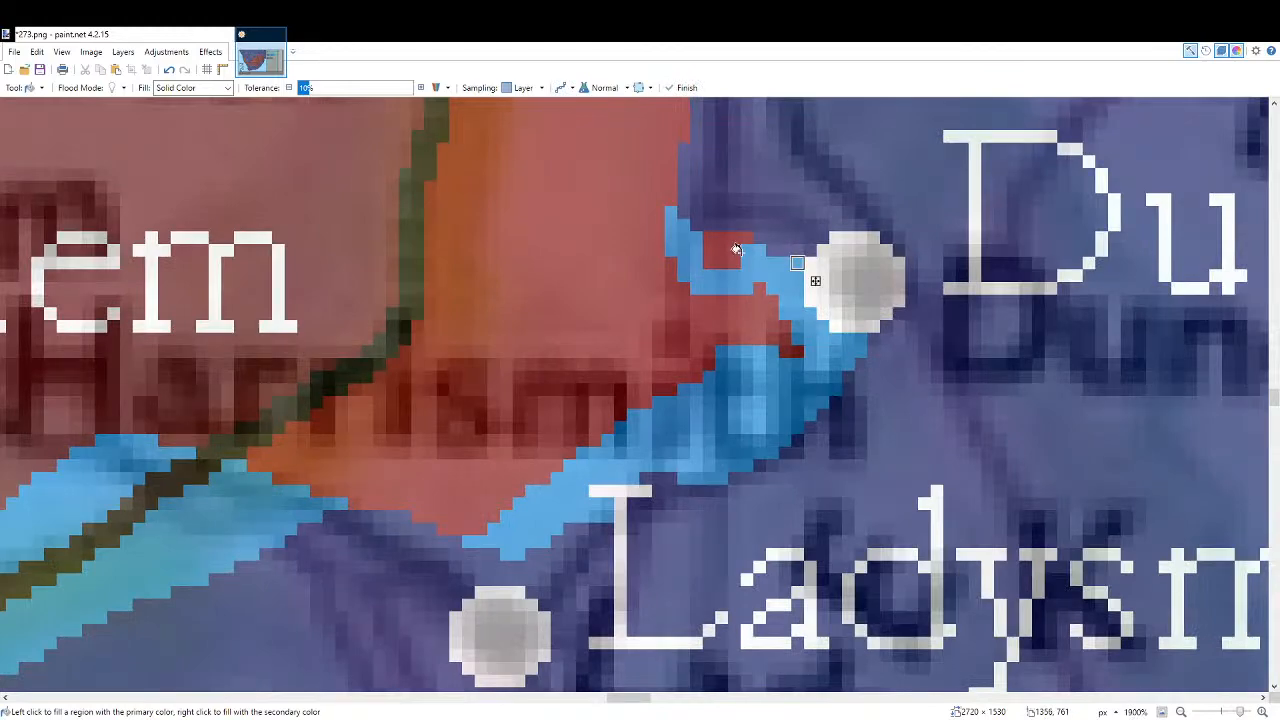
scroll(817, 277, down, 3)
Outline a light-blue advance across the border beside Newcastle with the Recolor tool, and fill the red area it encloses.
key(b)
scroll(749, 194, up, 2)
scroll(702, 353, up, 2)
drag(658, 240, 679, 243)
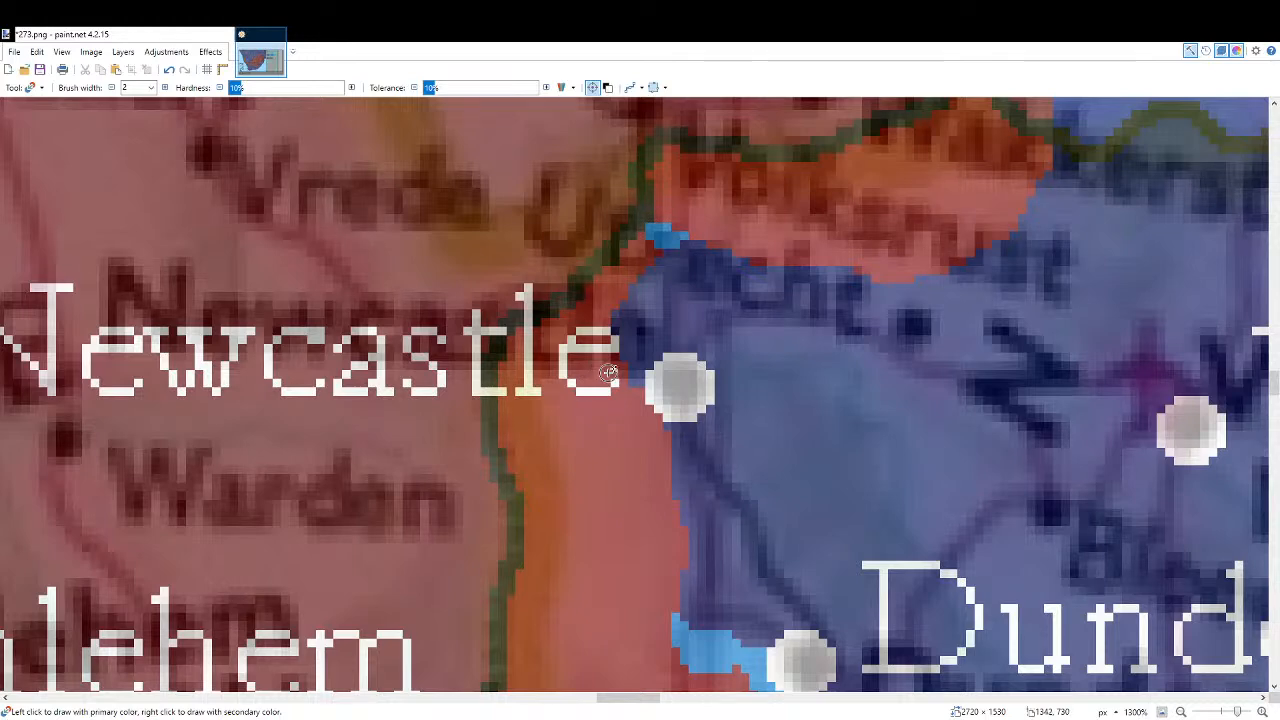
mouse_move(618, 378)
mouse_down()
mouse_move(582, 379)
mouse_move(506, 340)
mouse_up()
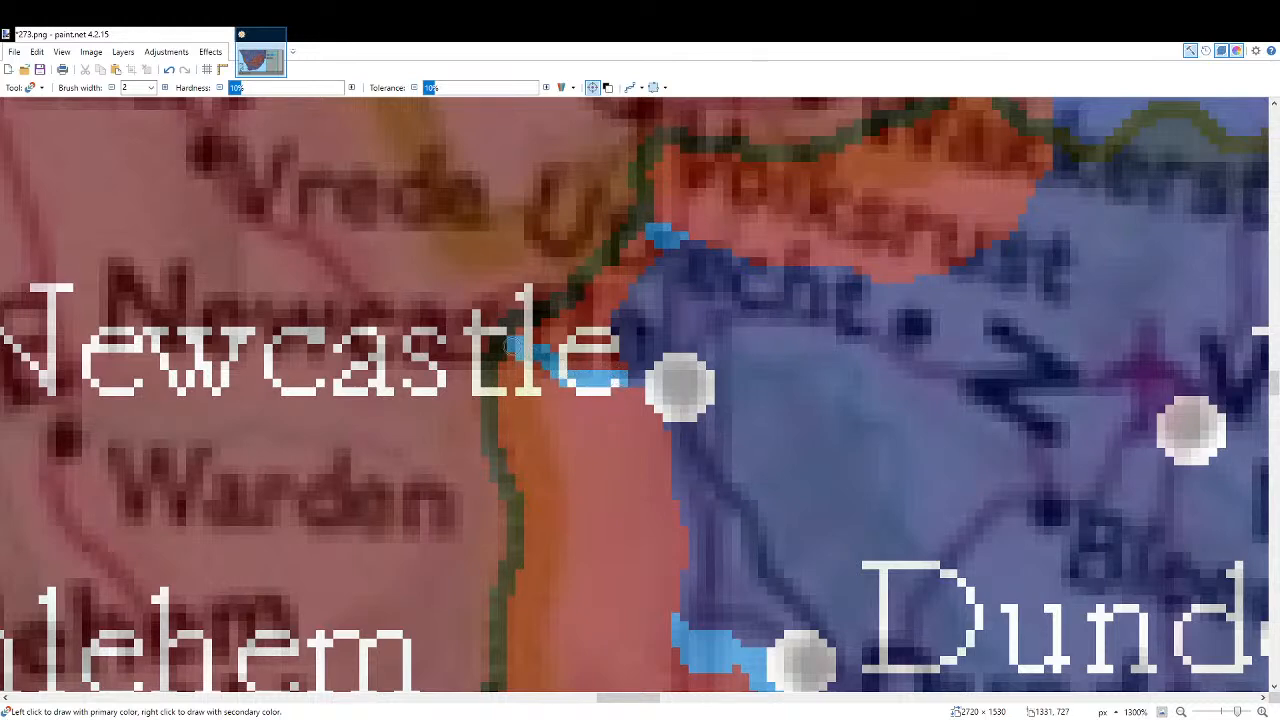
drag(620, 221, 522, 302)
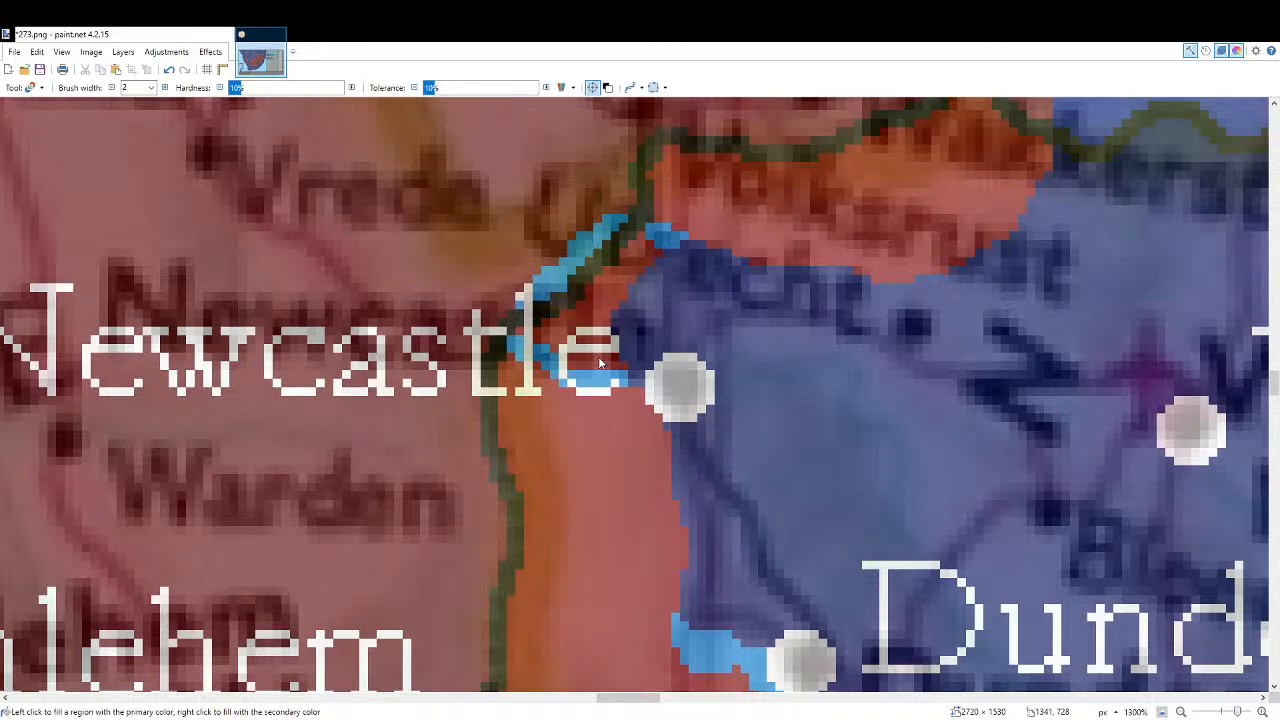
key(f)
click(600, 292)
scroll(600, 292, down, 3)
scroll(546, 445, up, 1)
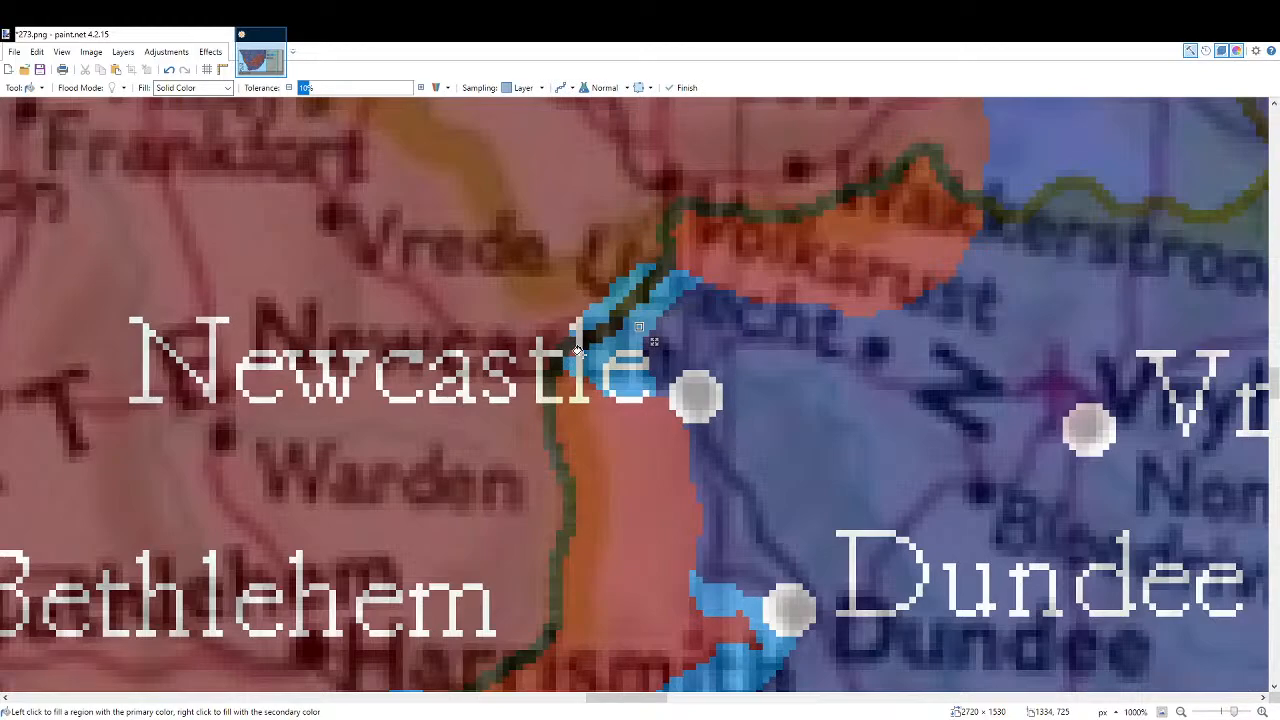
scroll(546, 445, up, 1)
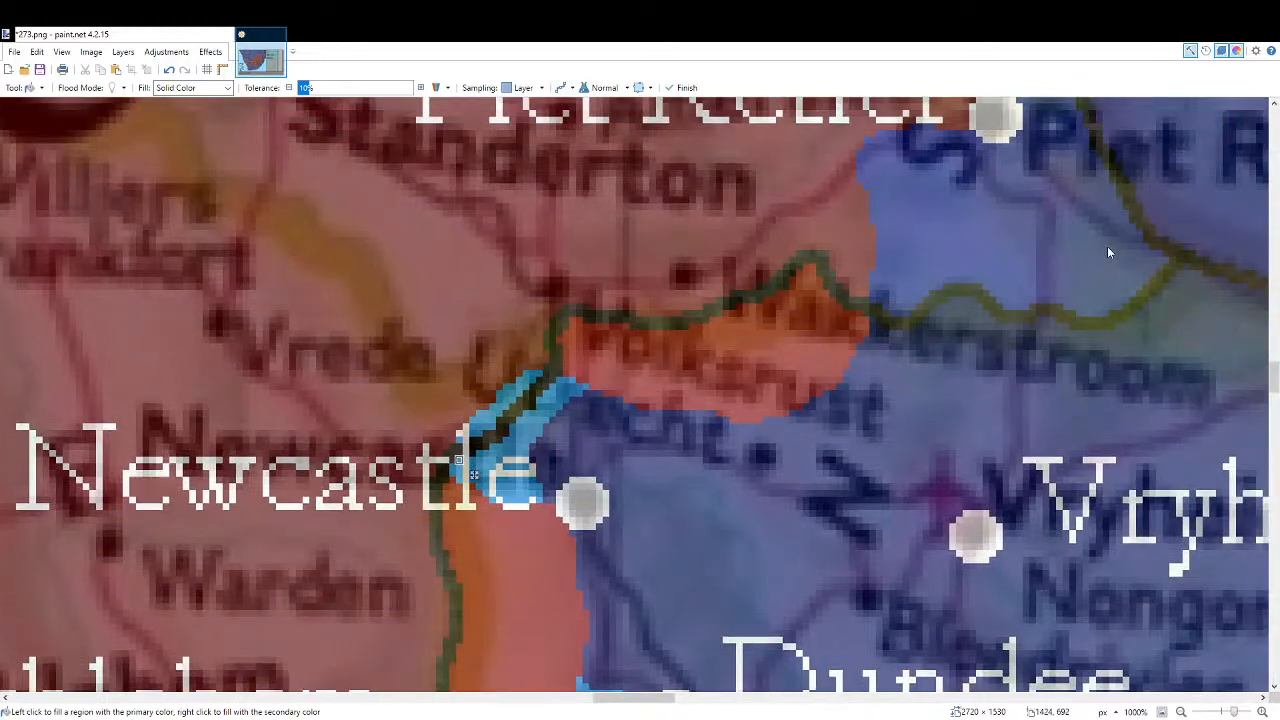
Outline a light-blue advance on both sides of the border east of Volksrust, and fill its enclosed red areas.
key(b)
scroll(877, 223, up, 2)
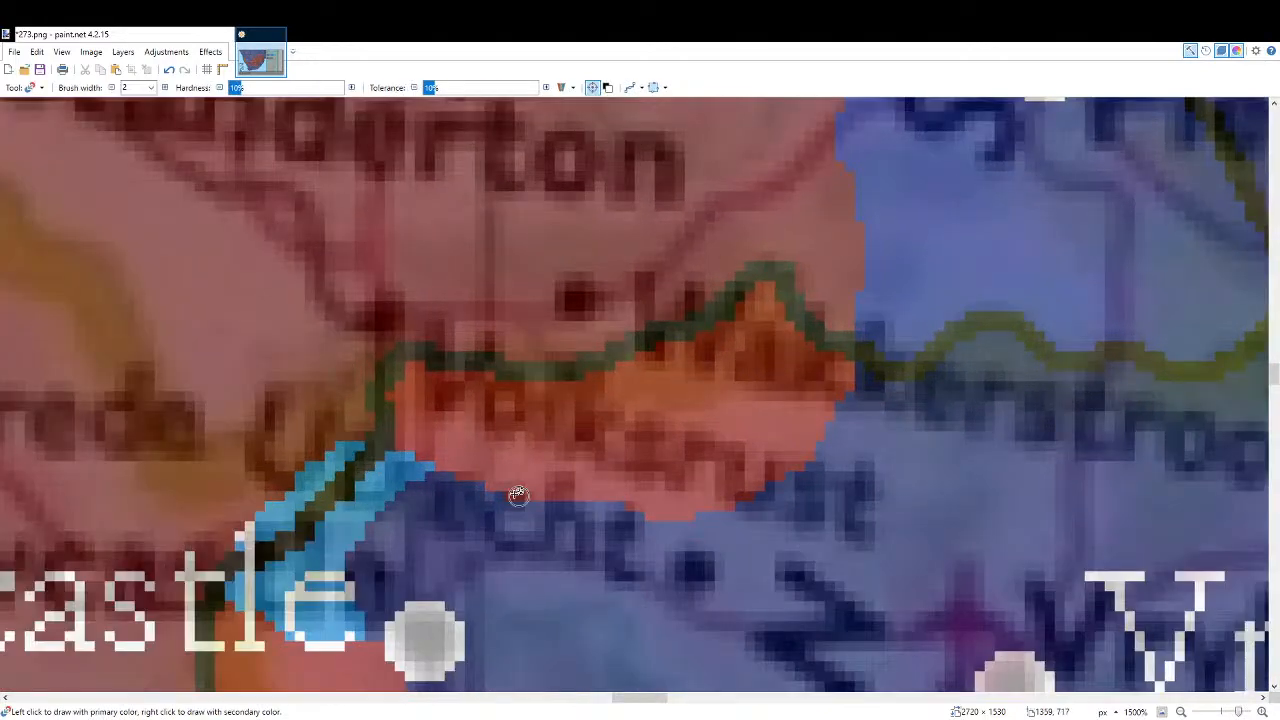
mouse_move(693, 508)
mouse_down()
mouse_move(630, 514)
mouse_move(720, 485)
mouse_move(756, 405)
mouse_move(764, 330)
mouse_move(708, 218)
mouse_move(828, 121)
mouse_up()
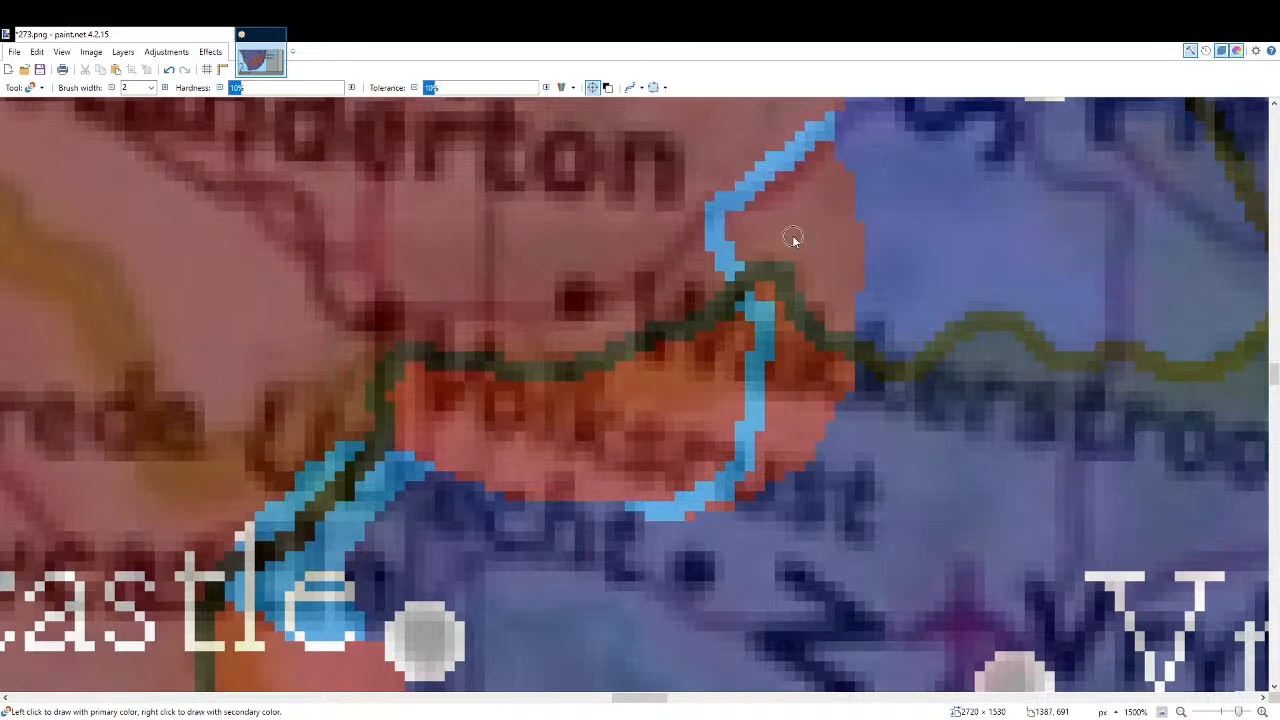
key(f)
click(800, 414)
click(829, 256)
scroll(847, 392, down, 5)
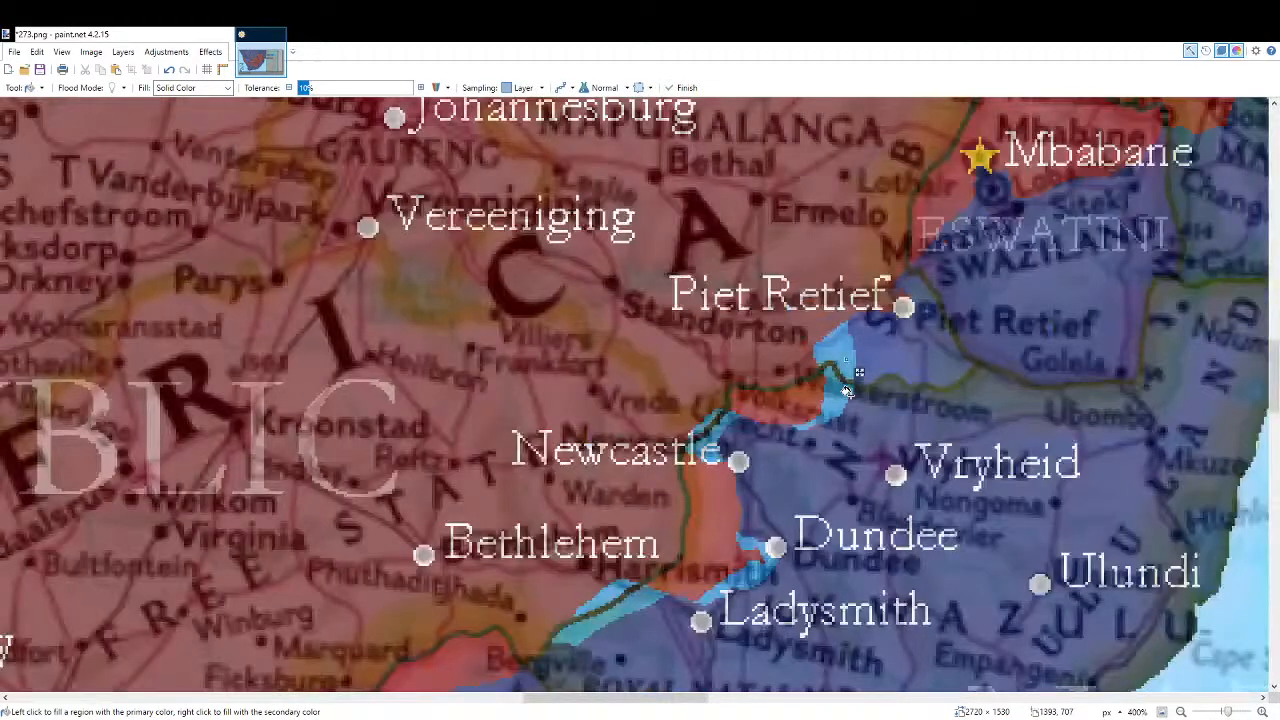
scroll(828, 405, up, 4)
key(b)
key(b)
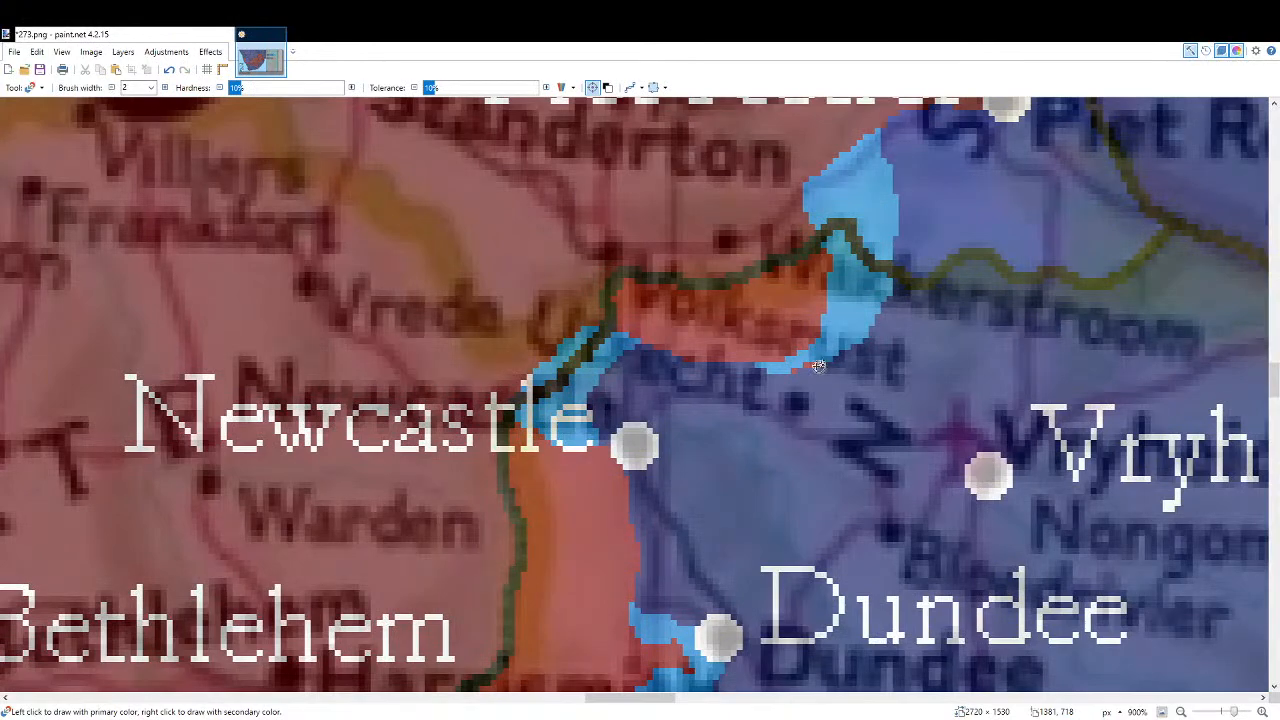
Remove the reference map overlay and save the map as 274.png.
scroll(1087, 681, down, 10)
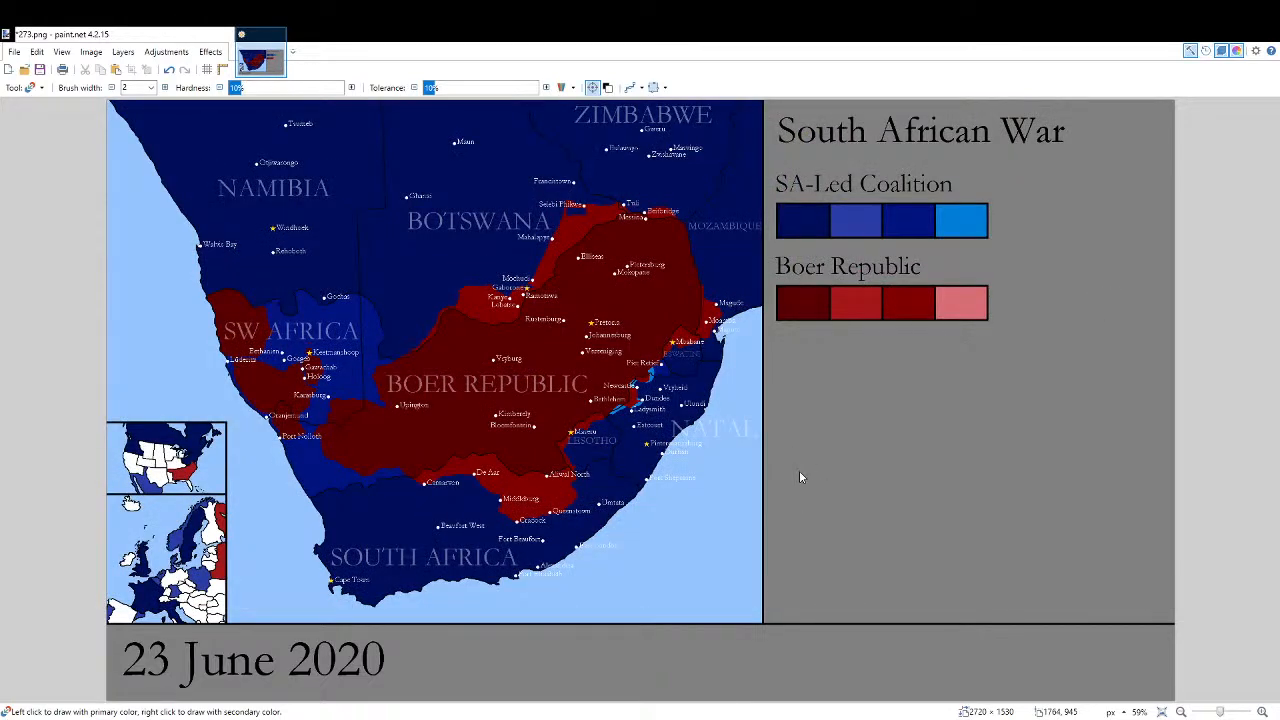
key(ctrl+s)
key(f)
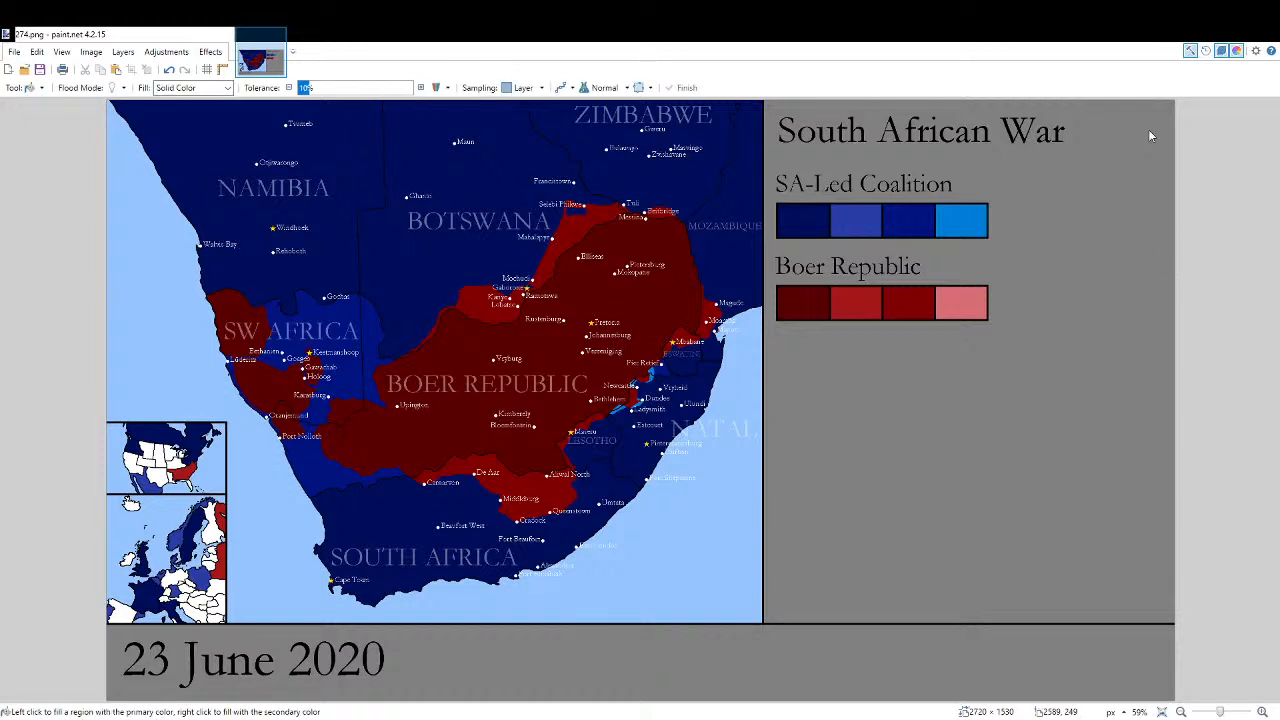
Undo the last change to bring back the reference map overlay, and change the date to 24 June 2020.
key(ctrl+z)
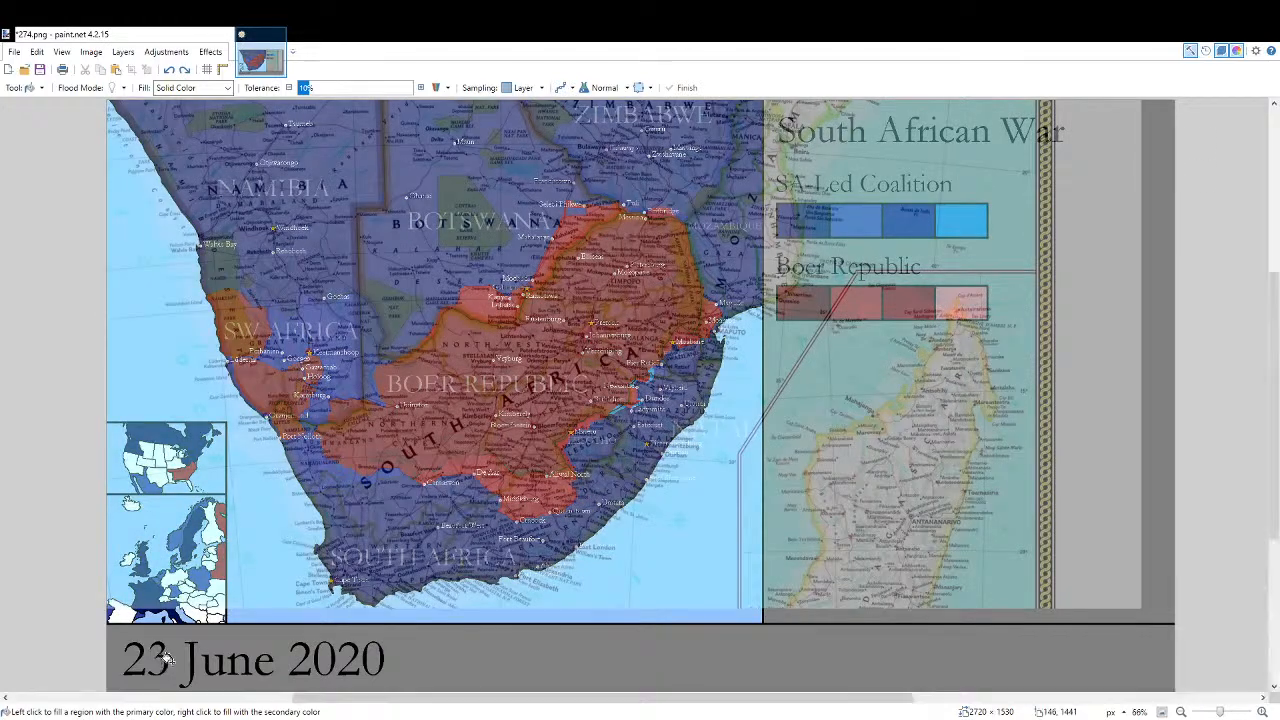
ctrl+scroll(160, 662, up, 3)
ctrl+scroll(614, 457, up, 8)
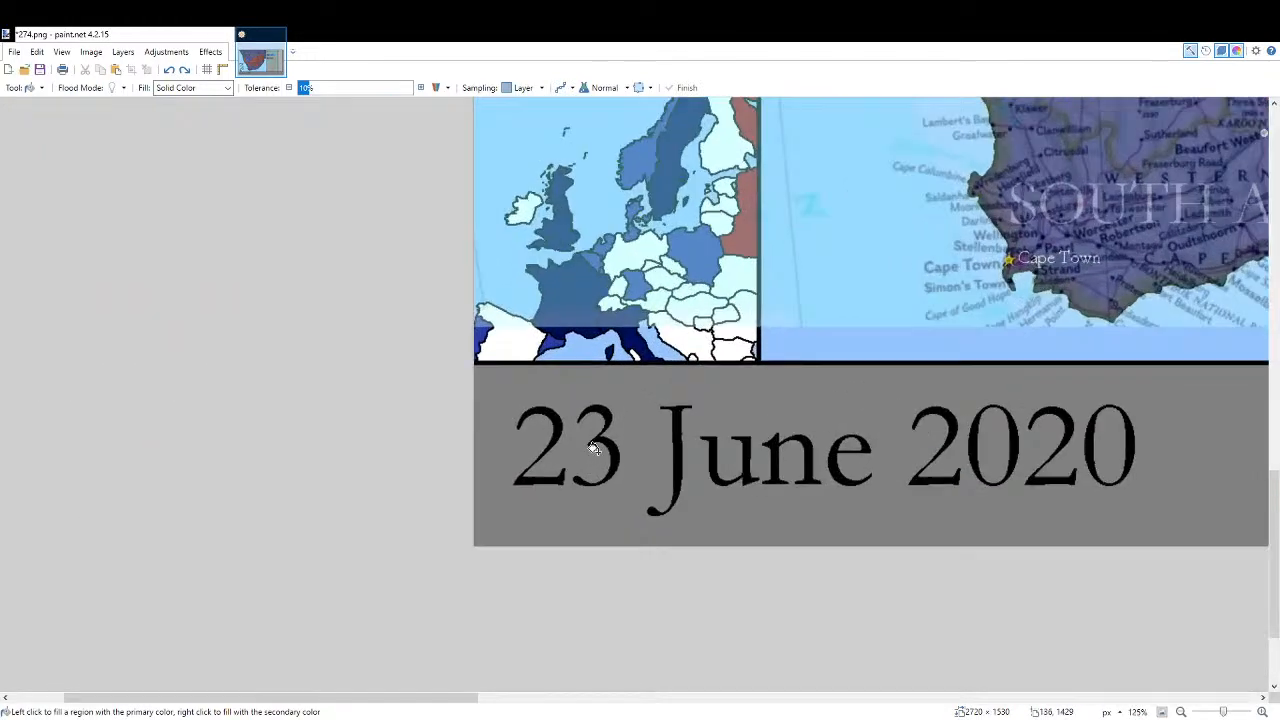
click(634, 451)
key(t)
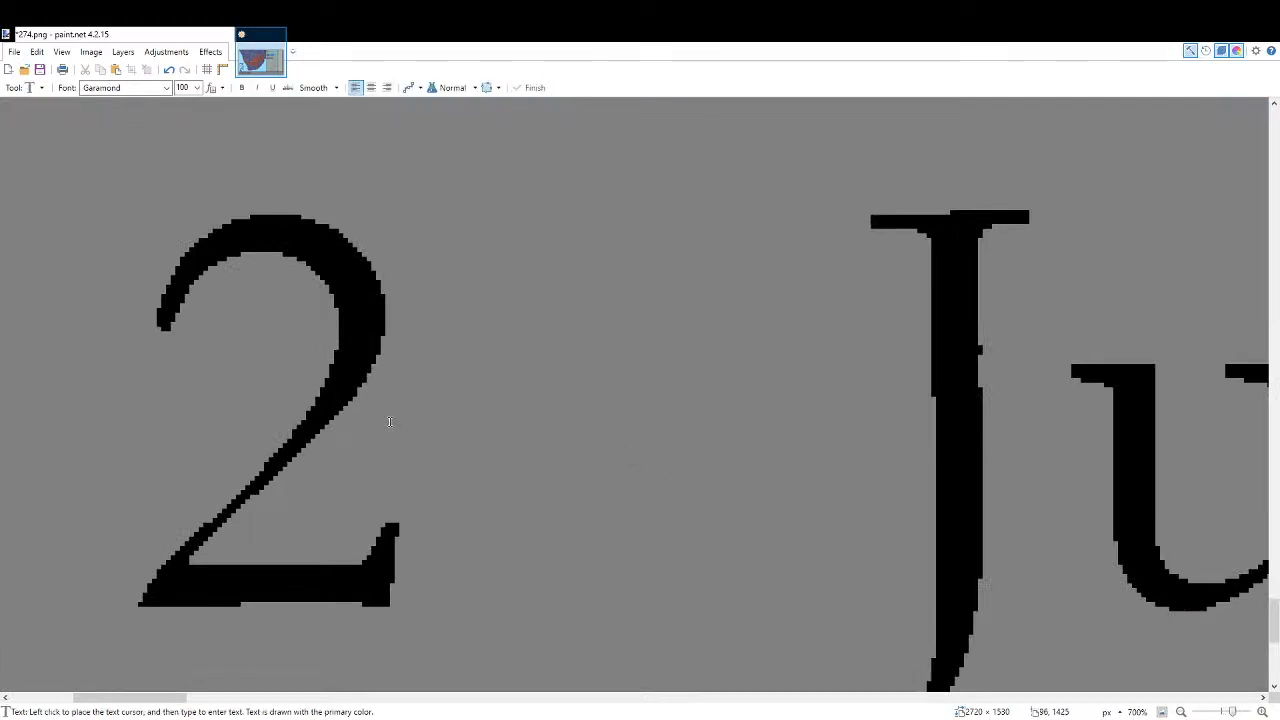
click(398, 438)
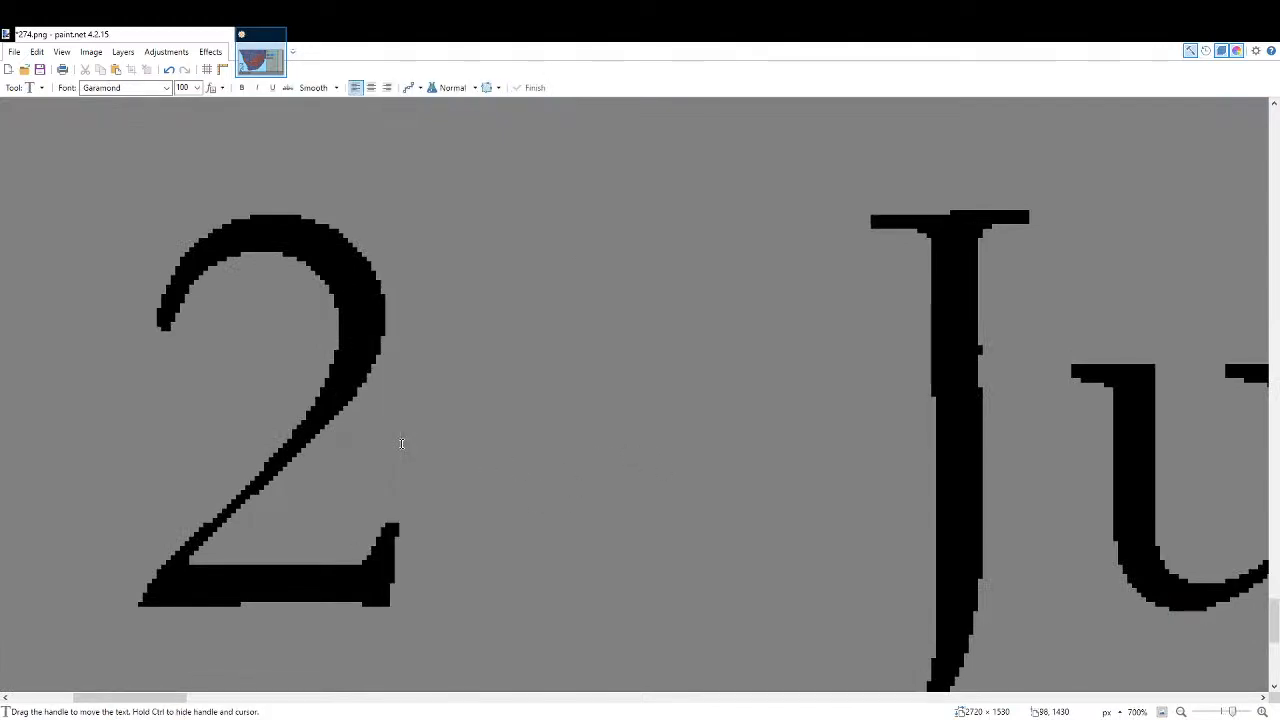
text(24)
drag(570, 449, 298, 452)
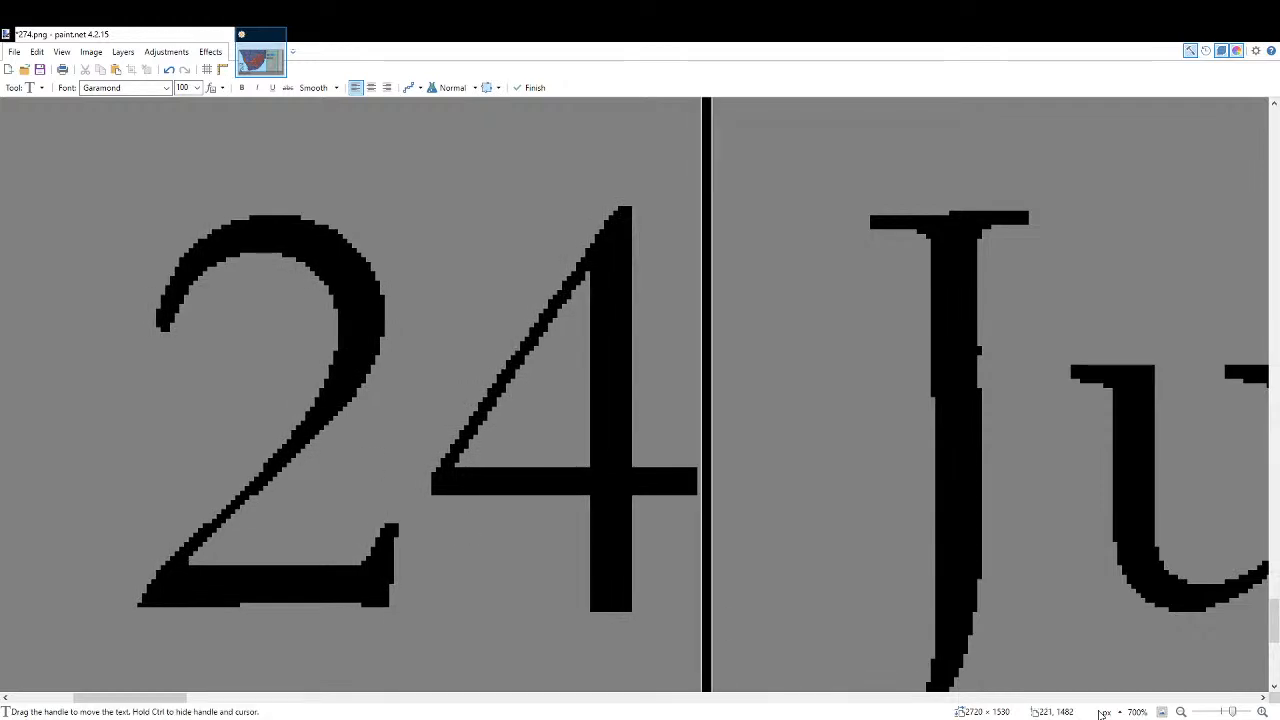
key(ctrl+b)
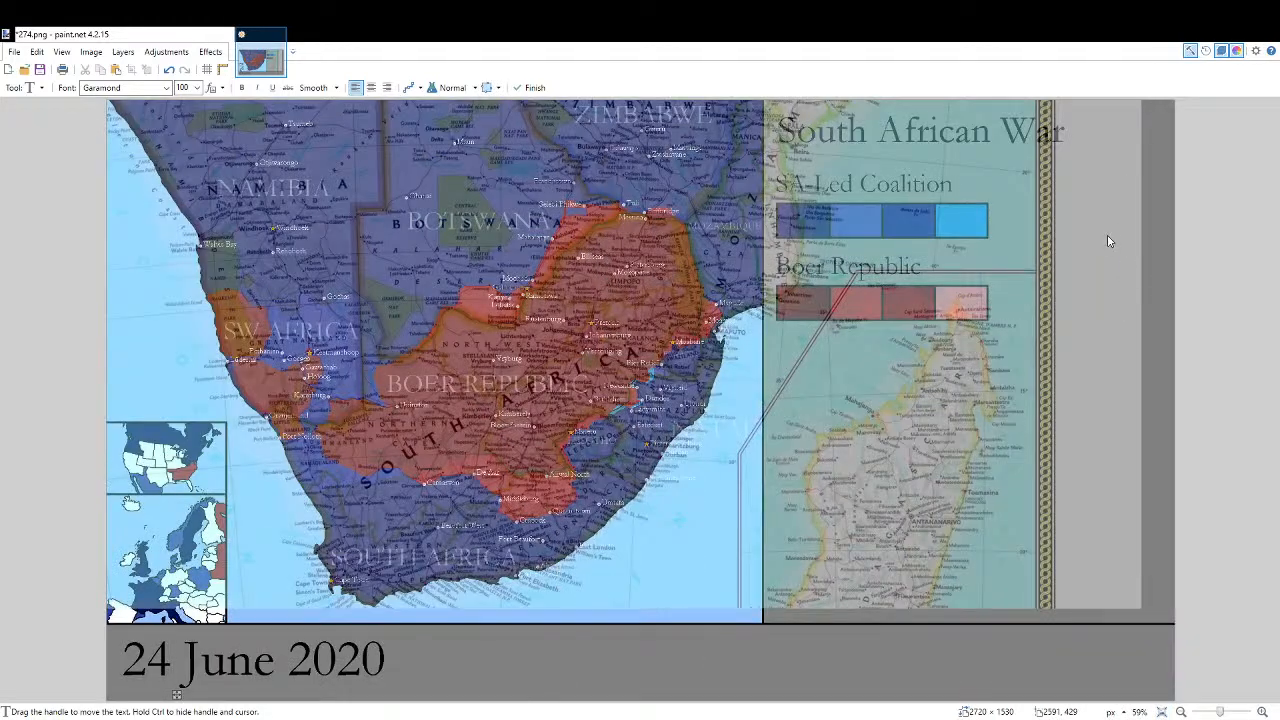
Fill the light-blue areas between Dundee and Ladysmith, and those south of the border near Bergville and Newcastle, with the adjoining coalition blue.
key(f)
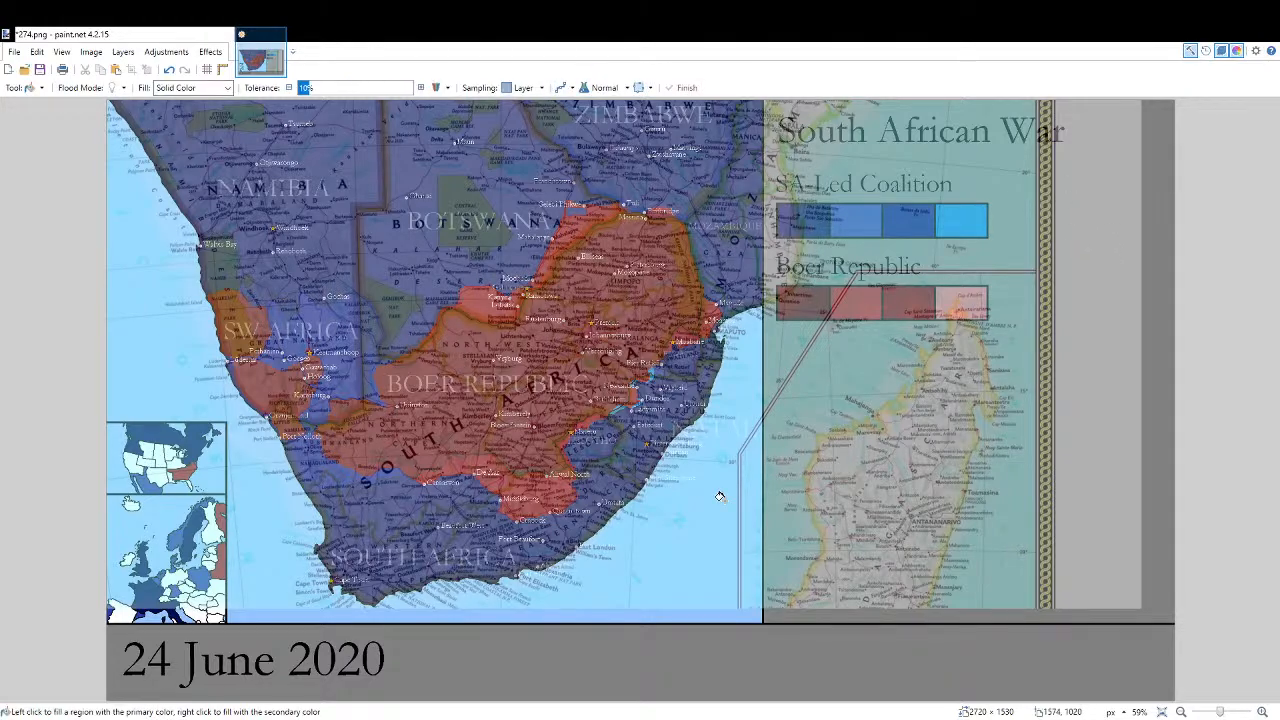
scroll(635, 481, up, 5)
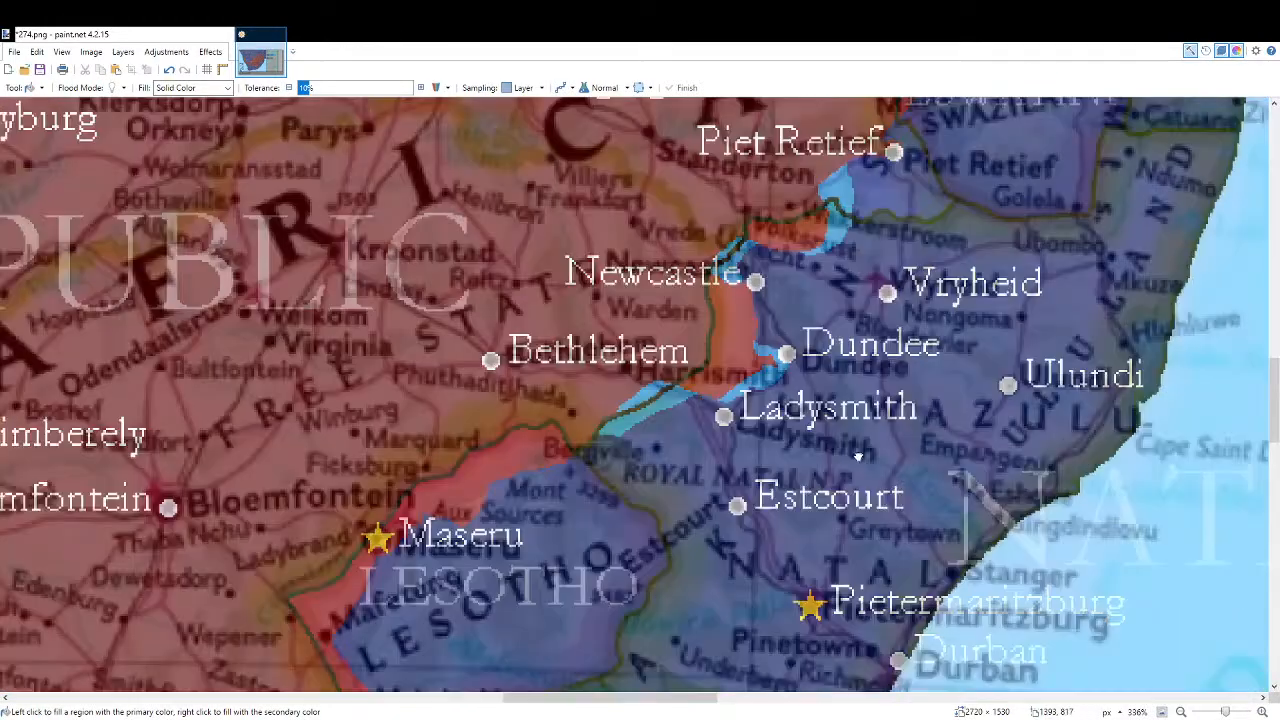
scroll(725, 373, up, 4)
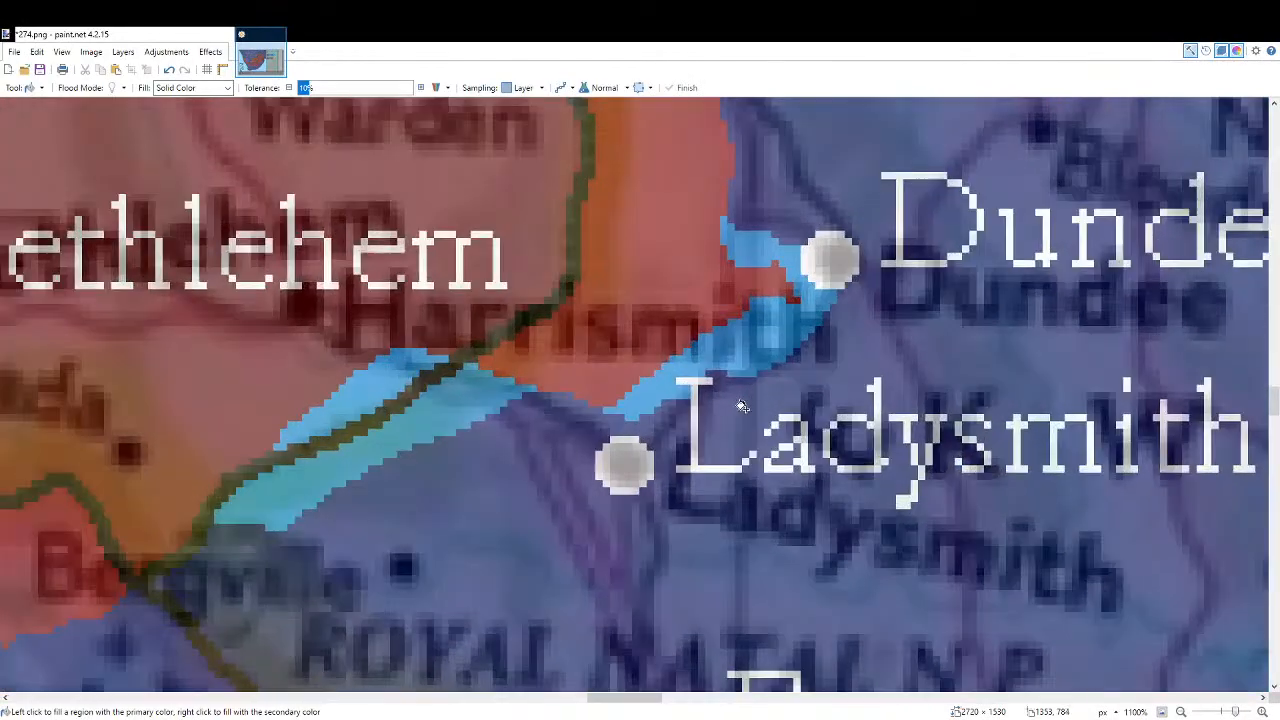
scroll(439, 516, down, 6)
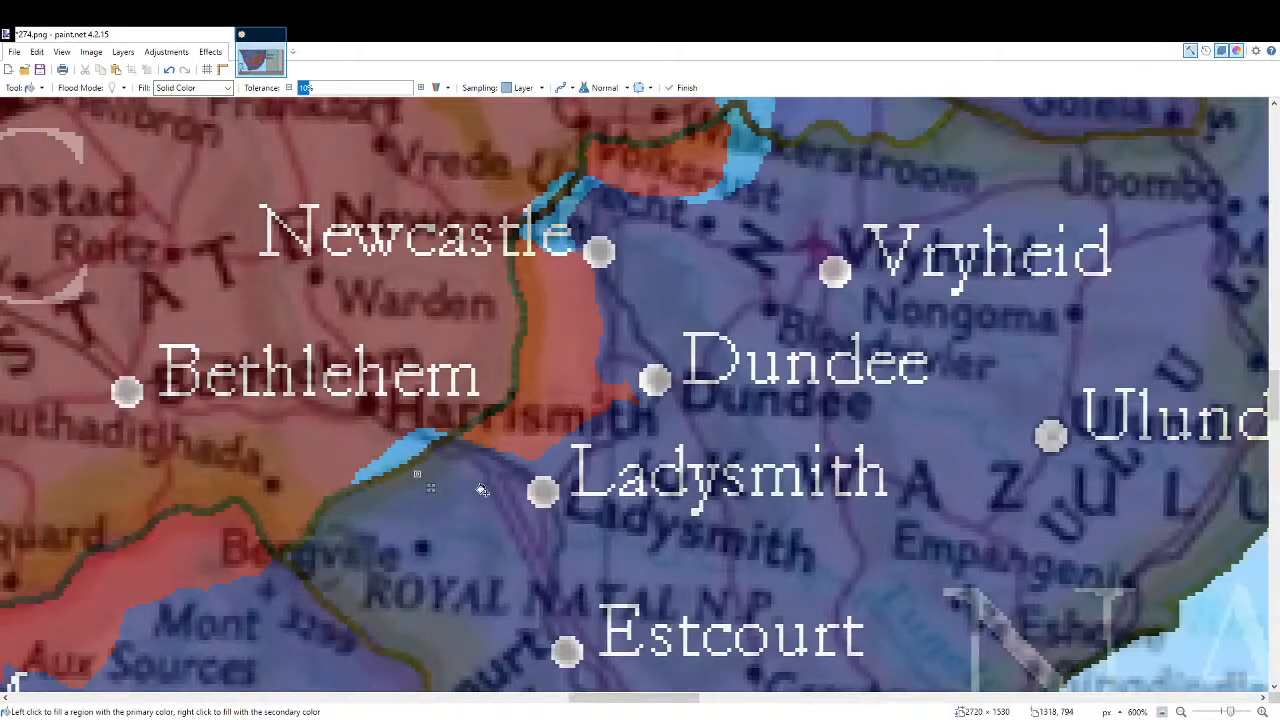
scroll(682, 417, up, 3)
scroll(568, 533, up, 6)
scroll(568, 533, up, 2)
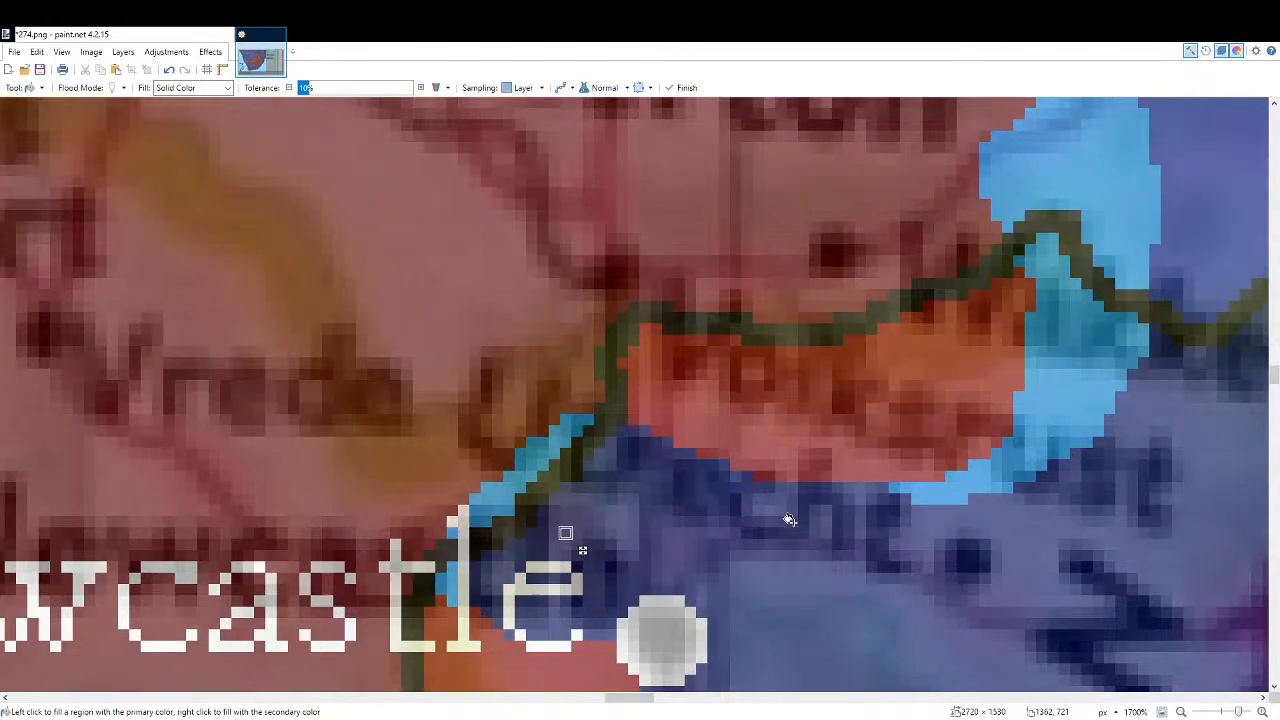
Fill the light-blue areas east of Volksrust and the strips across the border near Newcastle and Harrismith with coalition blue.
drag(789, 517, 515, 617)
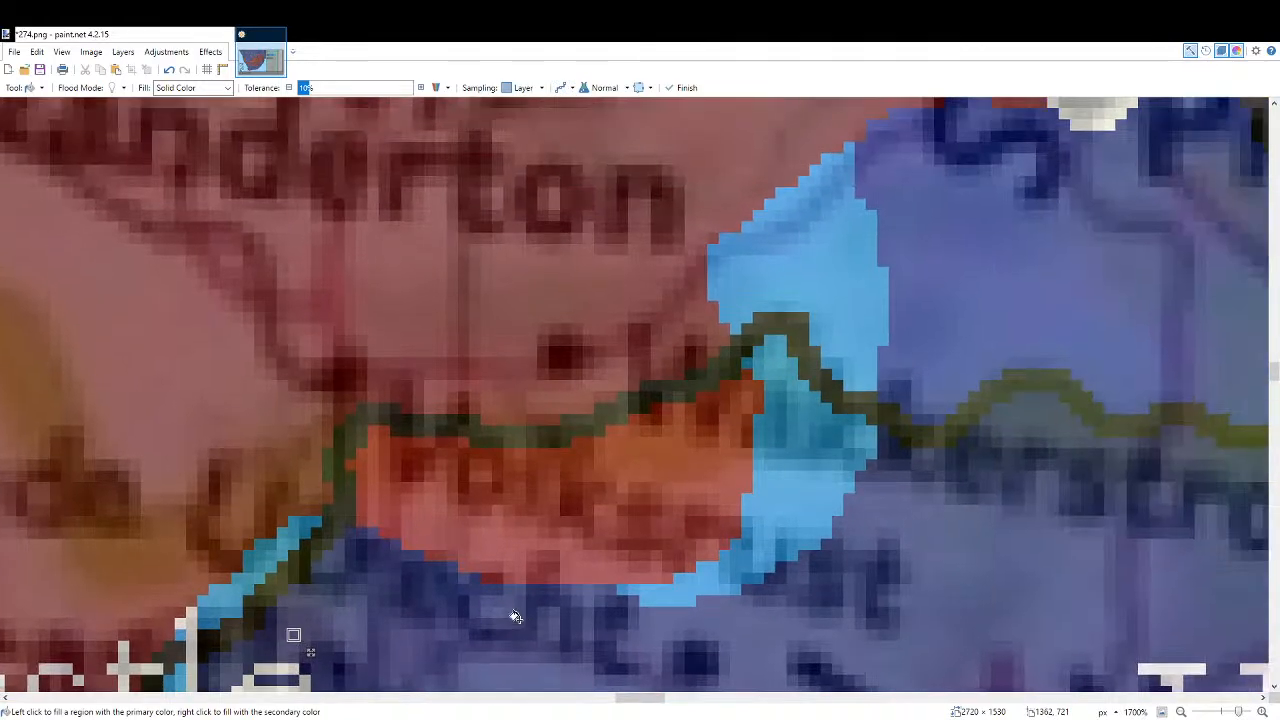
click(836, 469)
click(876, 326)
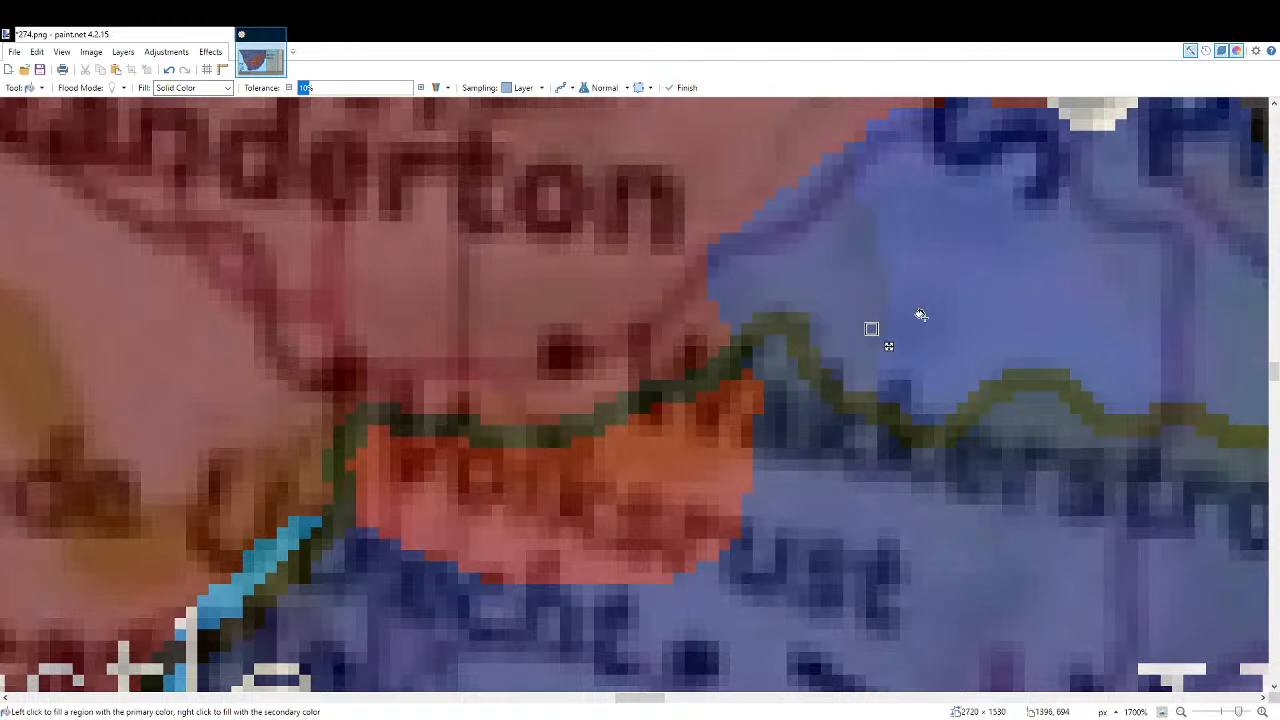
drag(784, 451, 1172, 304)
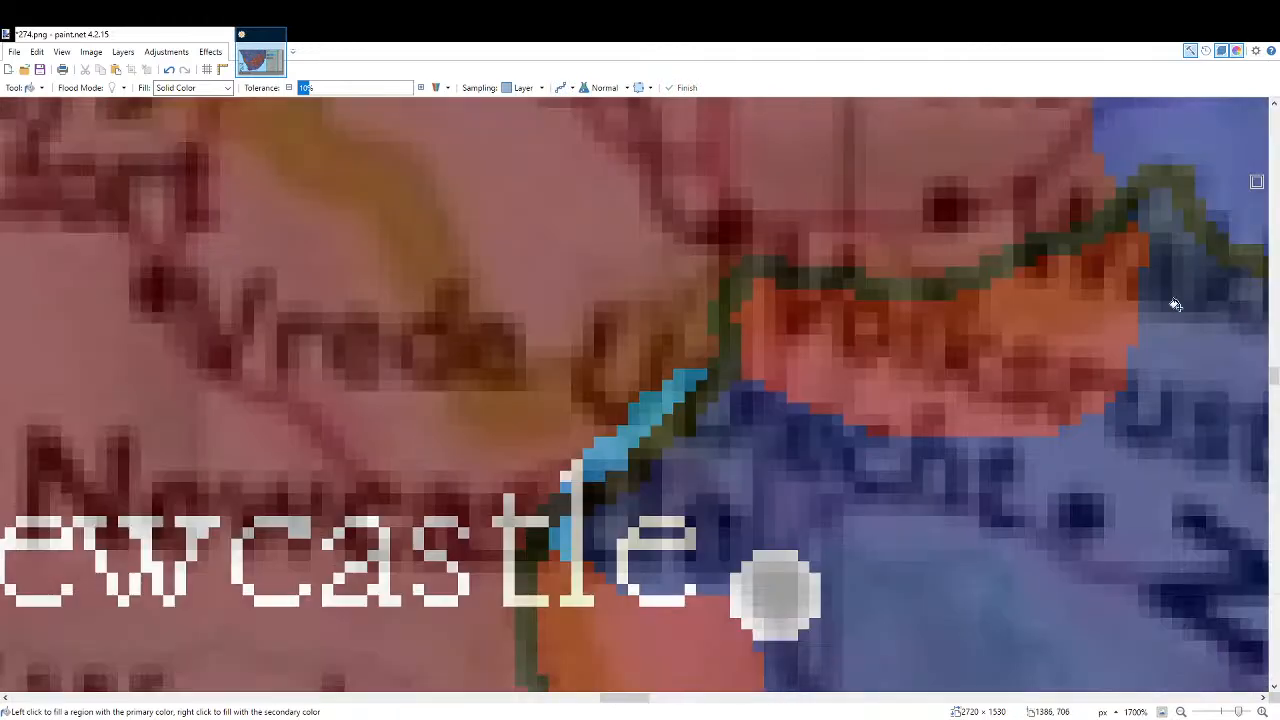
click(598, 464)
scroll(560, 540, down, 3)
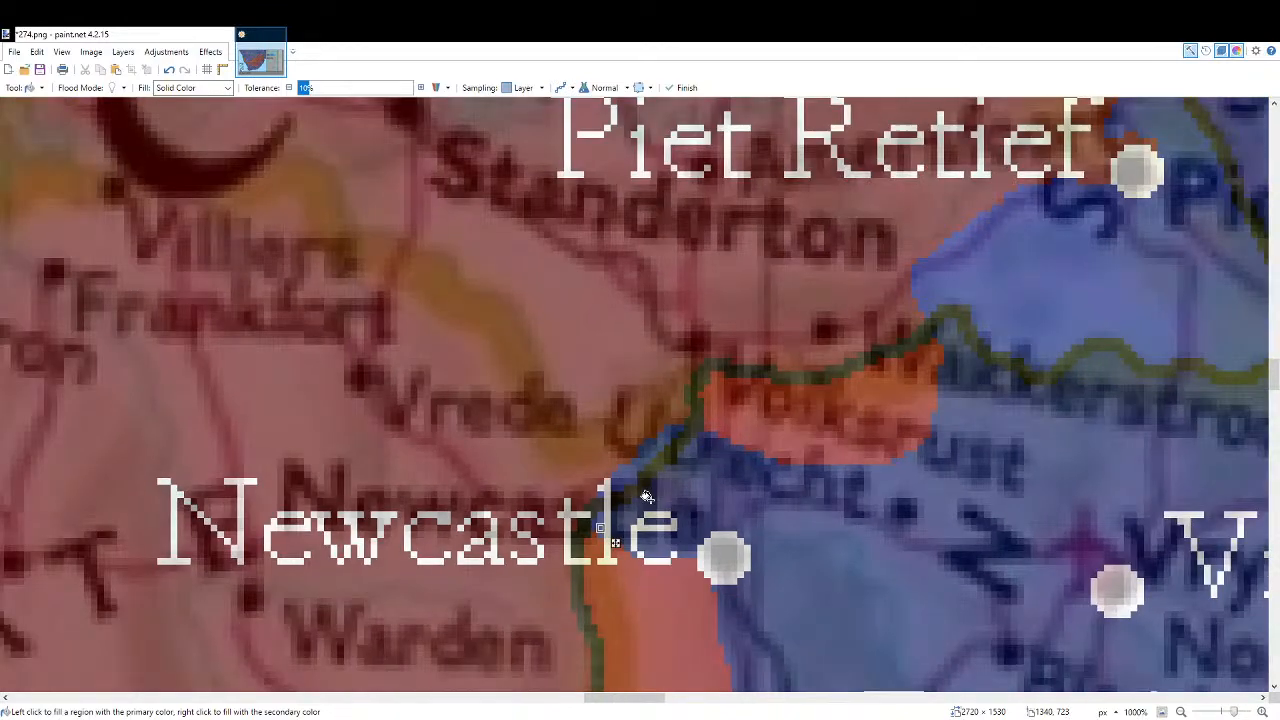
drag(675, 477, 894, 140)
click(657, 490)
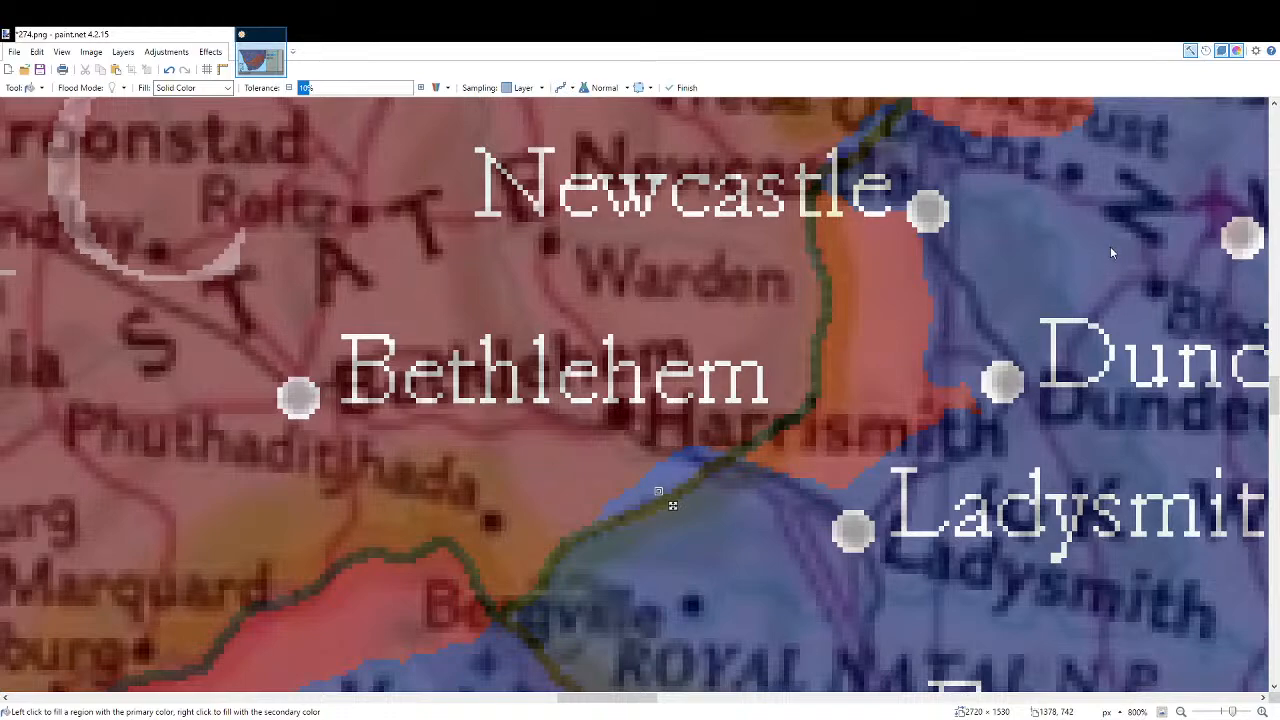
Outline new coalition advances in light blue around Harrismith, west of the coalition strip and northeast along the border, with a 2-pixel brush.
click(1165, 280)
drag(1025, 400, 689, 485)
scroll(501, 508, up, 5)
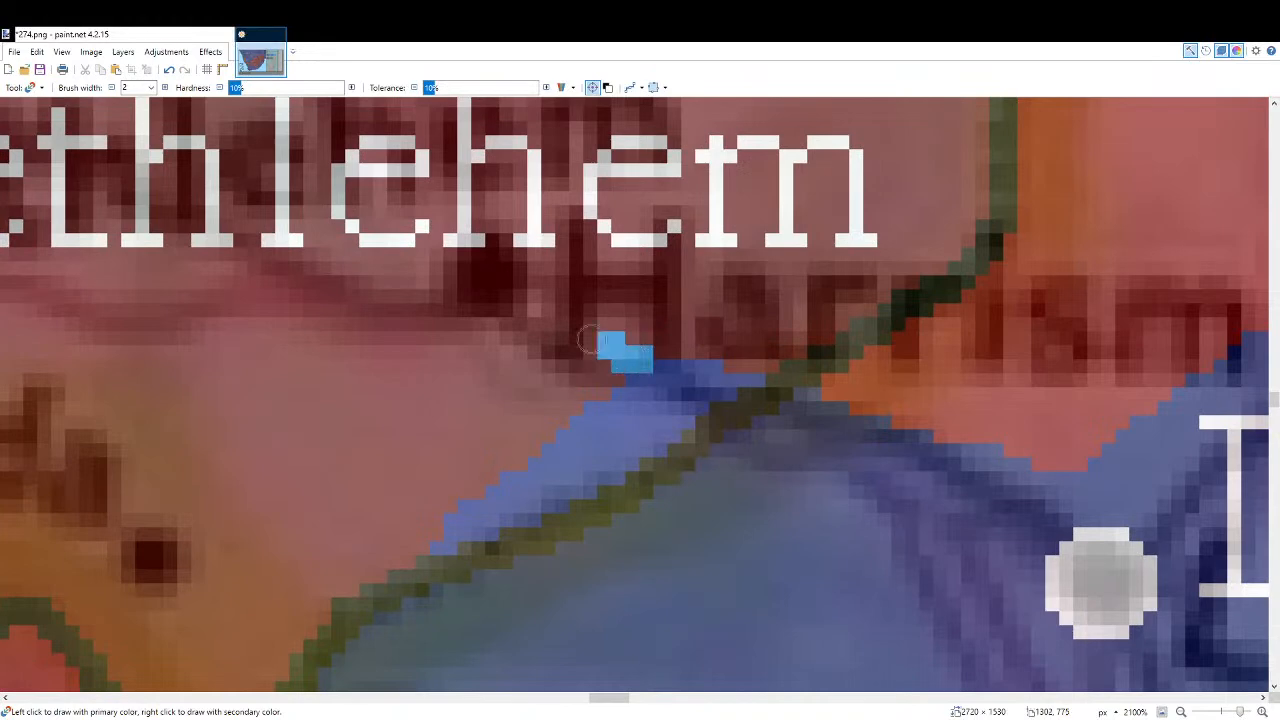
mouse_move(587, 340)
mouse_down()
mouse_move(520, 311)
mouse_move(478, 356)
mouse_move(498, 376)
mouse_move(510, 468)
mouse_up()
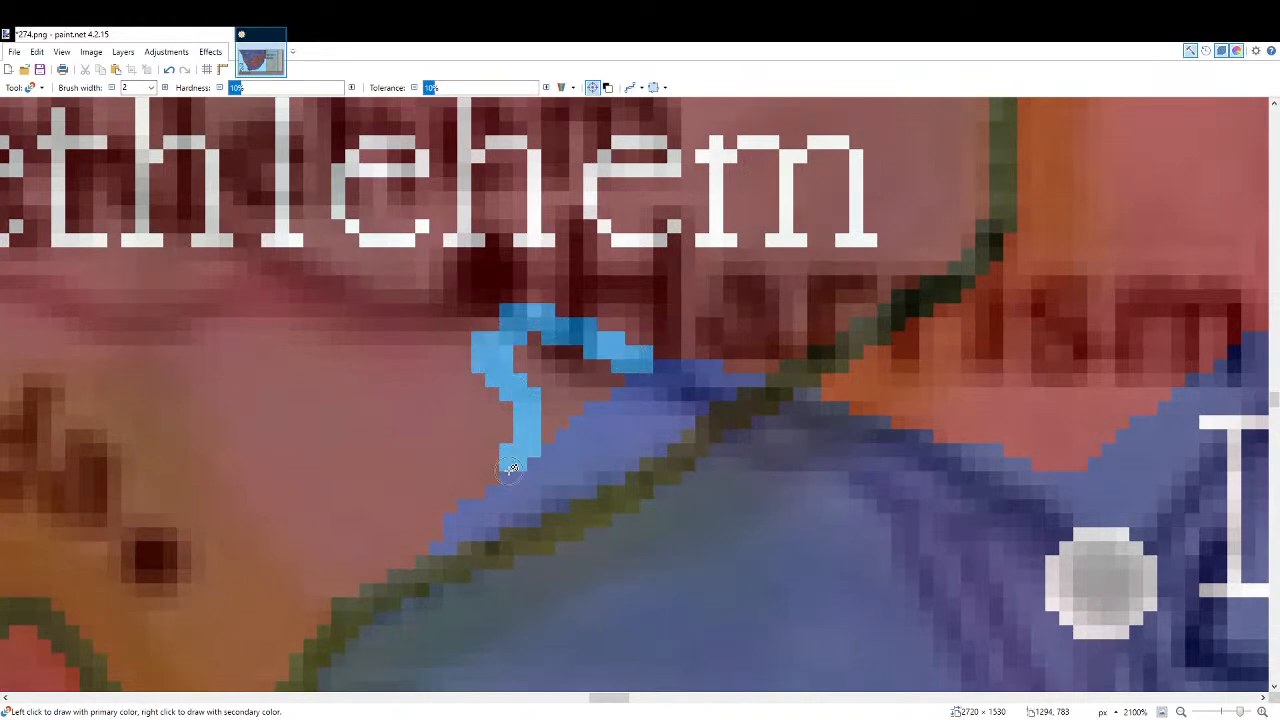
drag(901, 406, 523, 547)
mouse_move(358, 501)
mouse_down()
mouse_move(328, 514)
mouse_move(530, 425)
mouse_move(425, 480)
mouse_up()
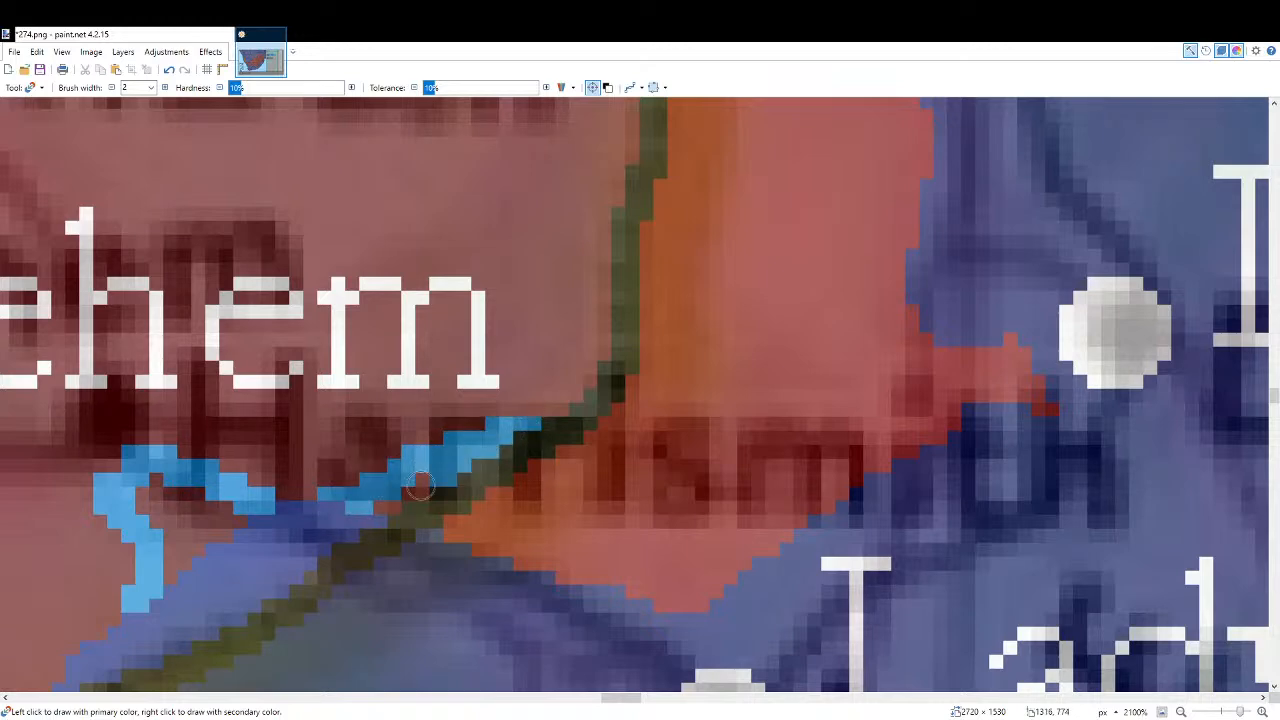
Draw a light-blue front from west of Dundee to the border and fill the Boer pocket south of it and the Harrismith outline.
scroll(626, 477, down, 3)
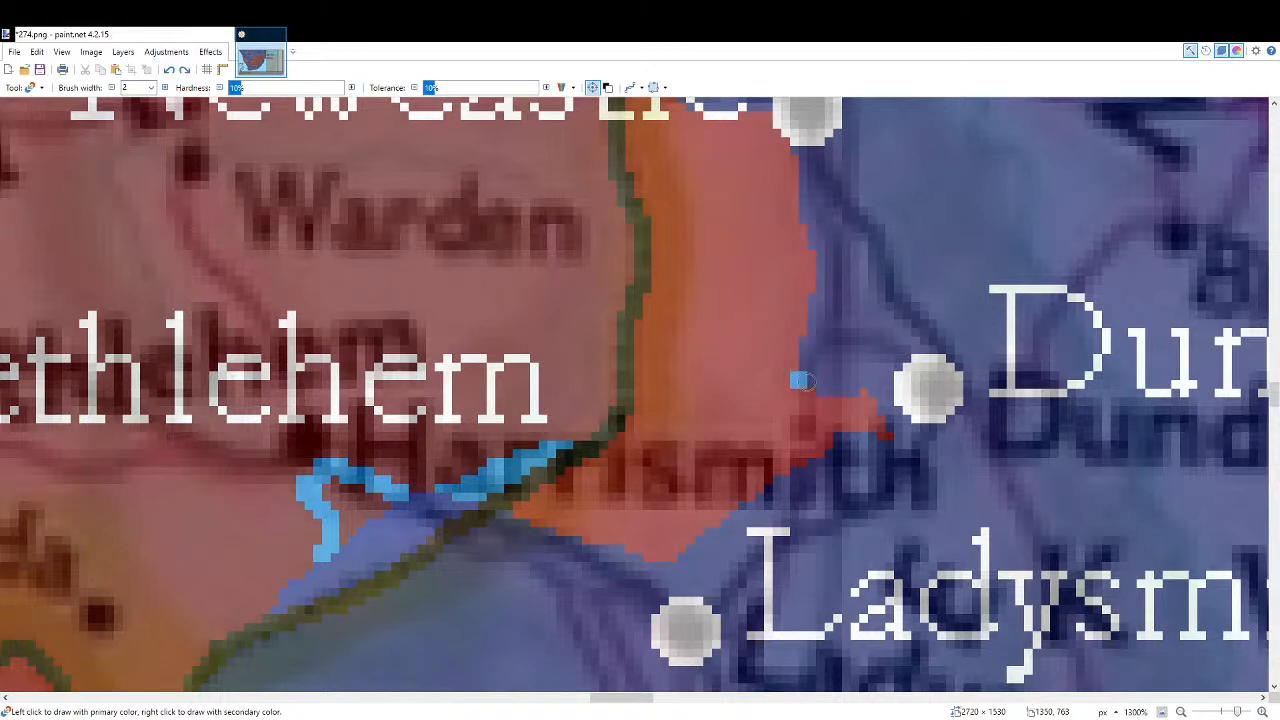
drag(785, 386, 597, 448)
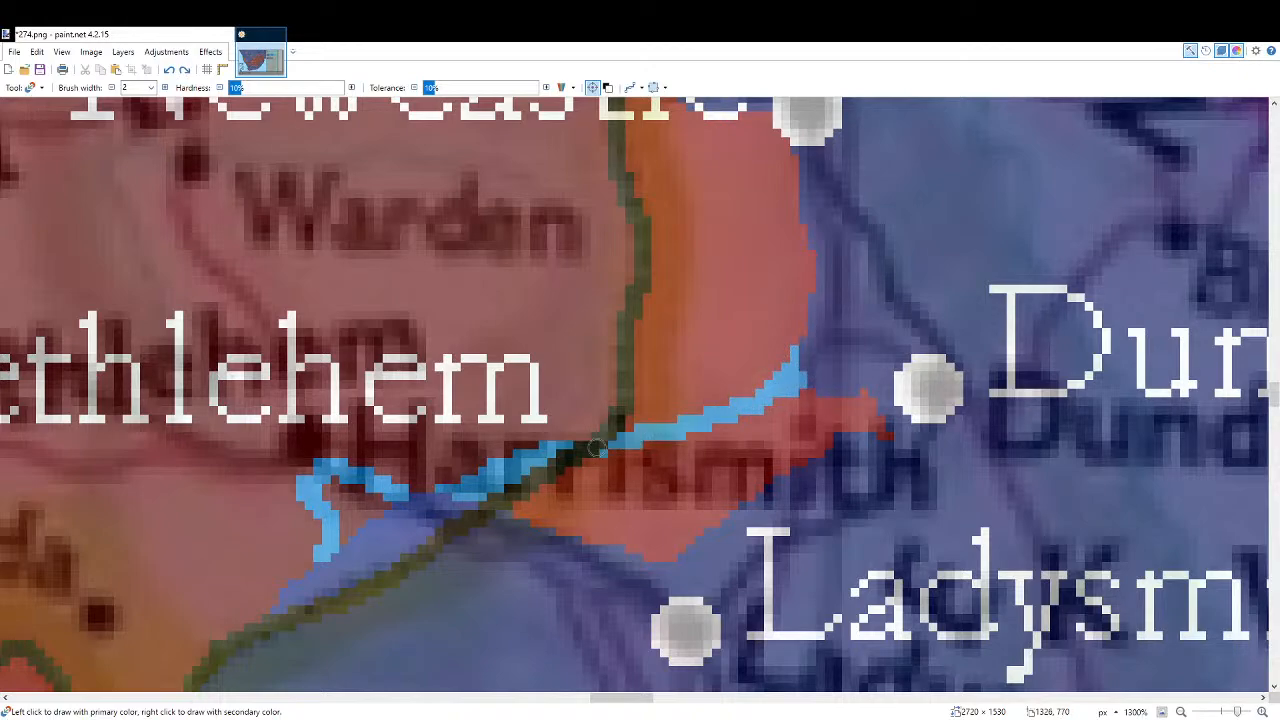
key(f)
click(690, 514)
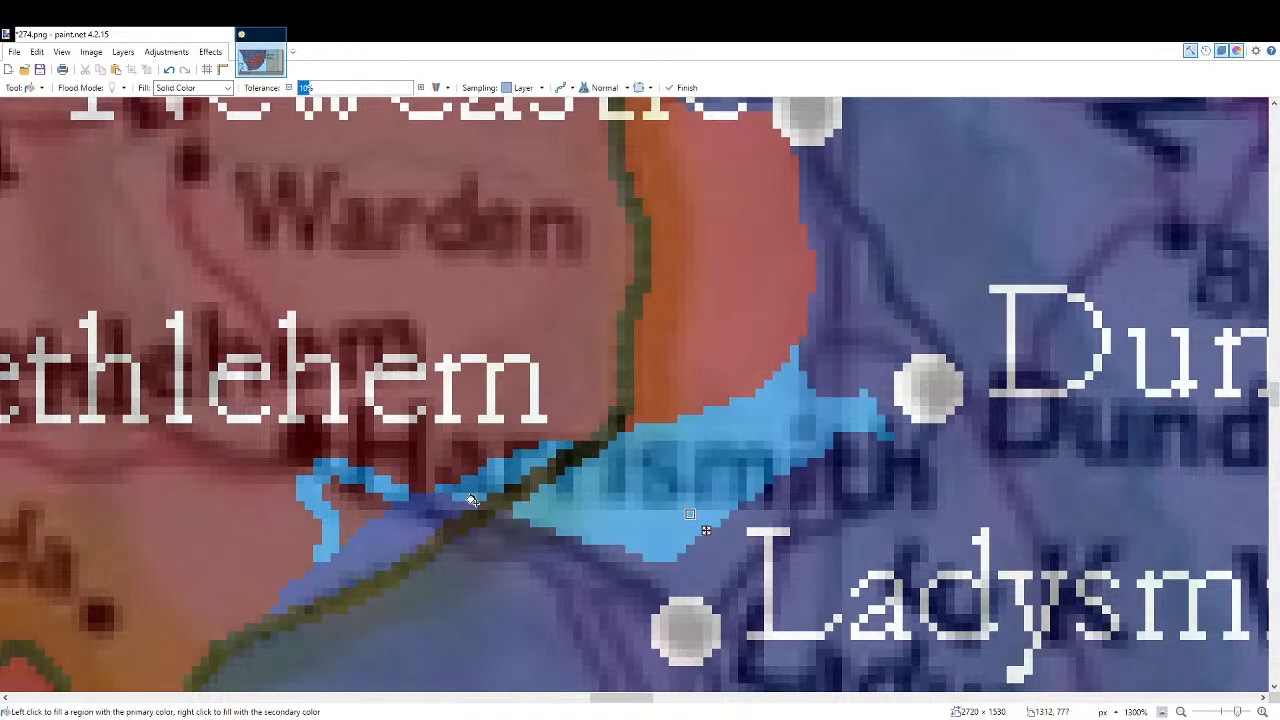
scroll(491, 491, down, 3)
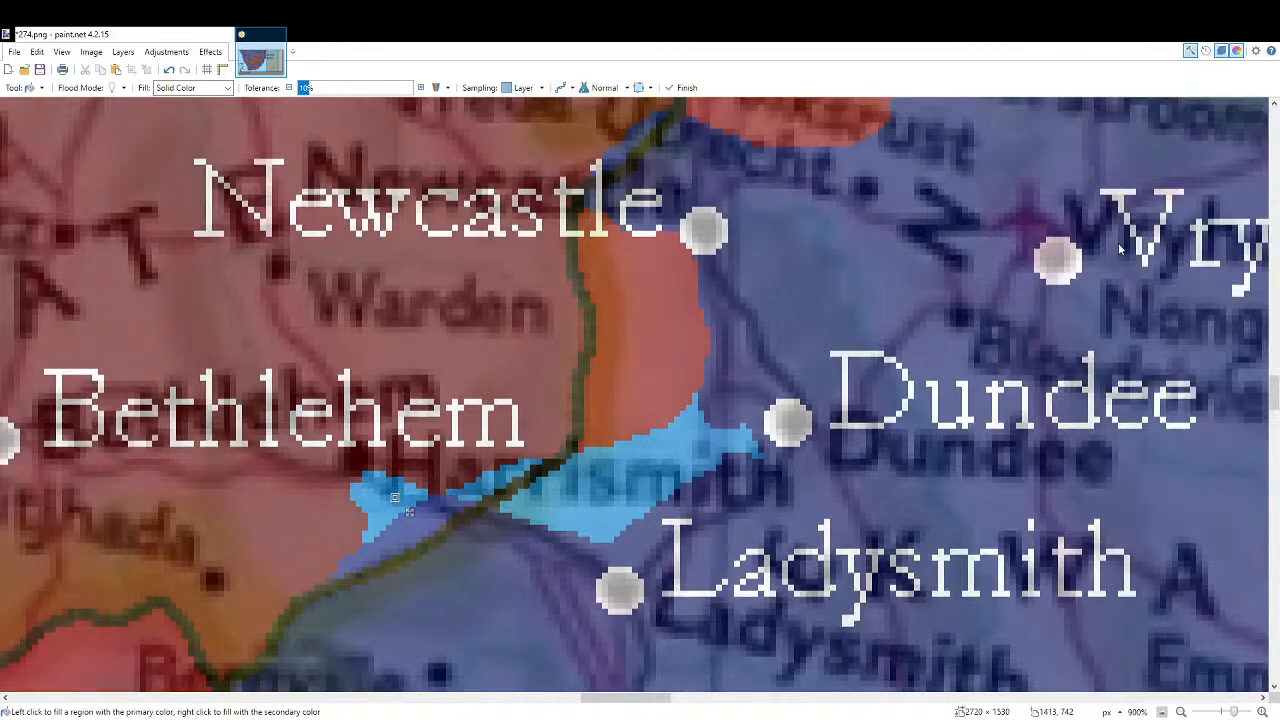
Paint a small light-blue advance just southwest of the Newcastle city marker, undoing the first diagonal stroke.
key(r)
scroll(723, 294, up, 4)
scroll(705, 460, down, 3)
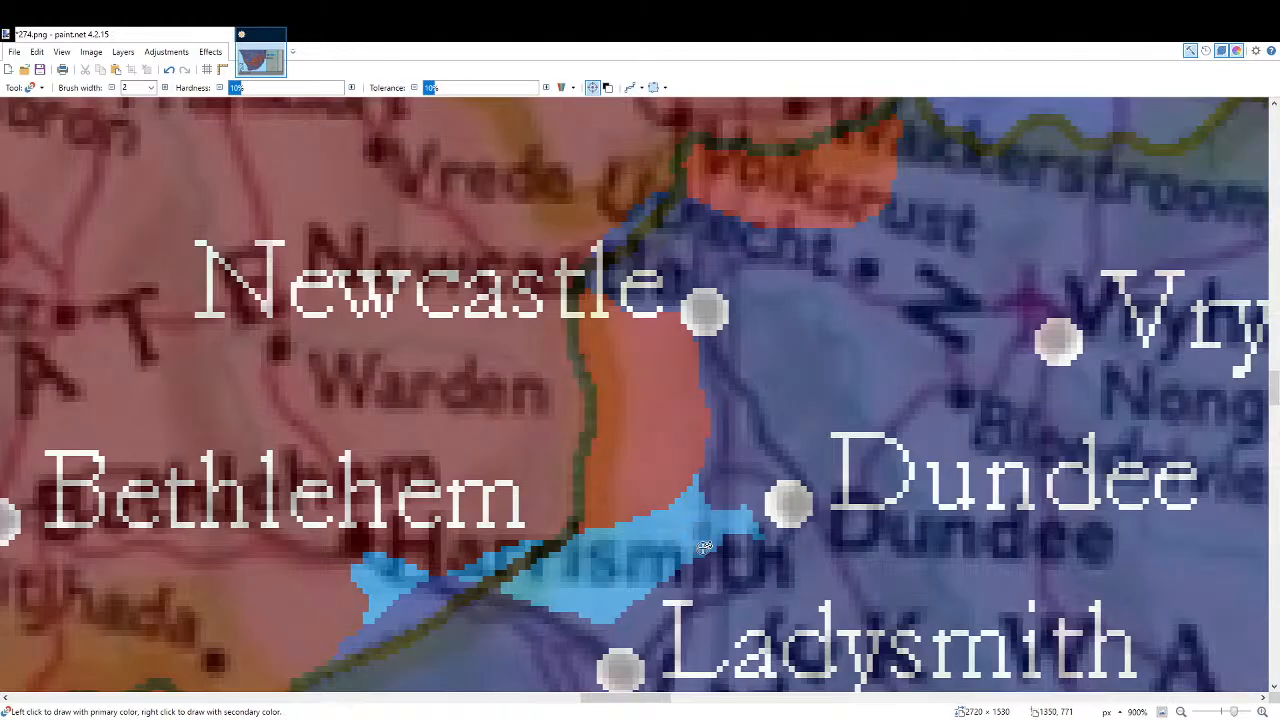
scroll(684, 384, up, 3)
drag(703, 368, 633, 291)
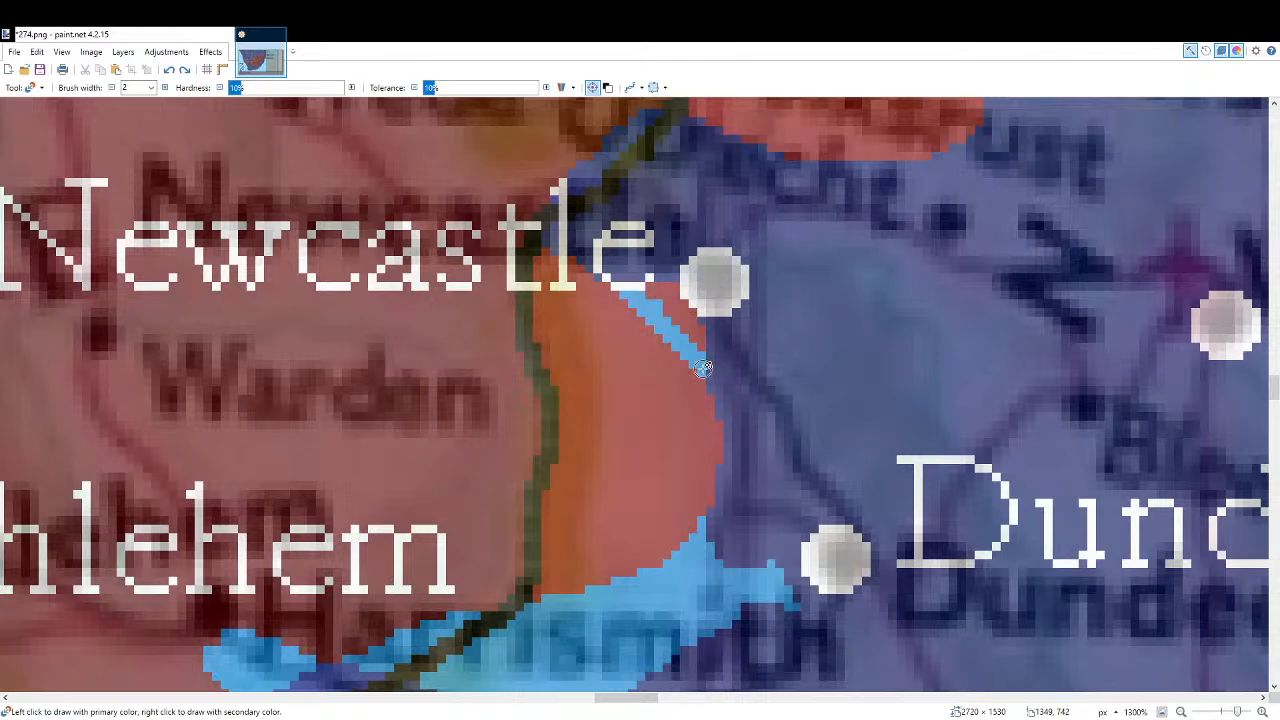
key(ctrl+z)
mouse_move(701, 362)
mouse_down()
mouse_move(685, 330)
mouse_move(622, 276)
mouse_move(703, 333)
mouse_up()
scroll(666, 281, up, 5)
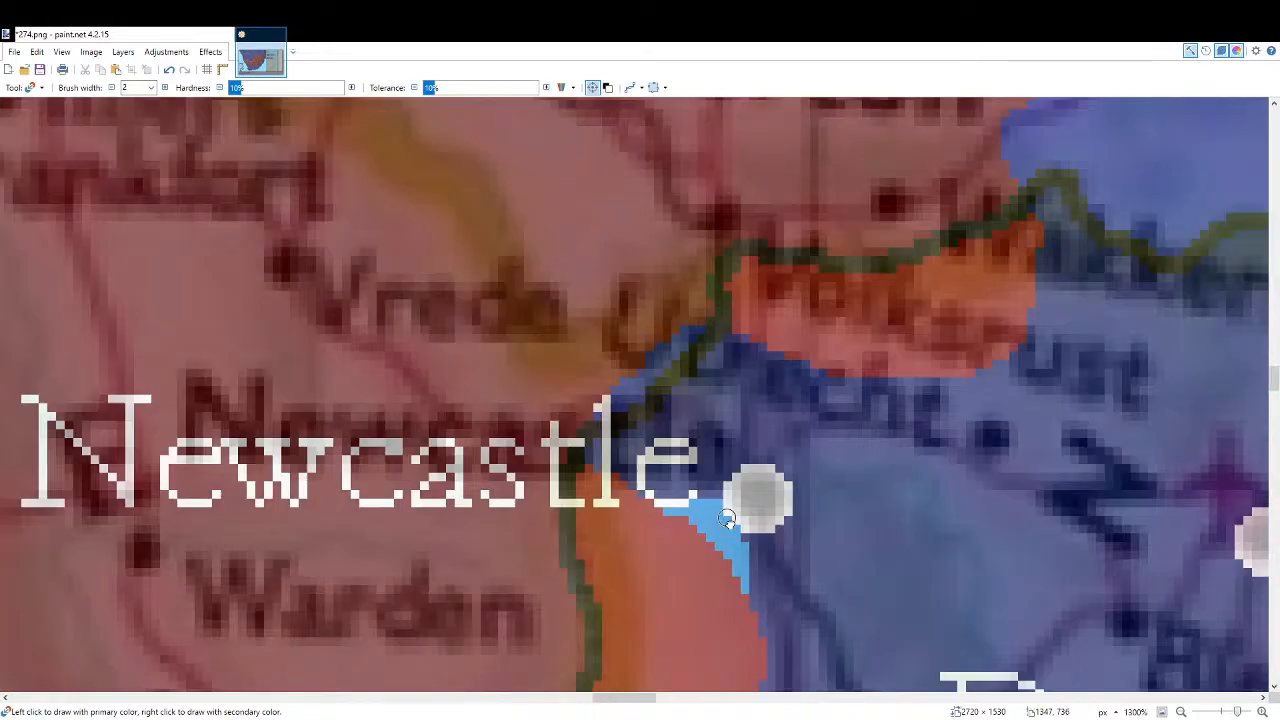
Paint a light-blue strip across the border west of Newcastle, along the edge of the existing coalition strip.
scroll(690, 450, left, 2)
ctrl+scroll(700, 520, up, 2)
mouse_move(645, 472)
mouse_down()
mouse_move(622, 488)
mouse_move(604, 452)
mouse_up()
key(ctrl+z)
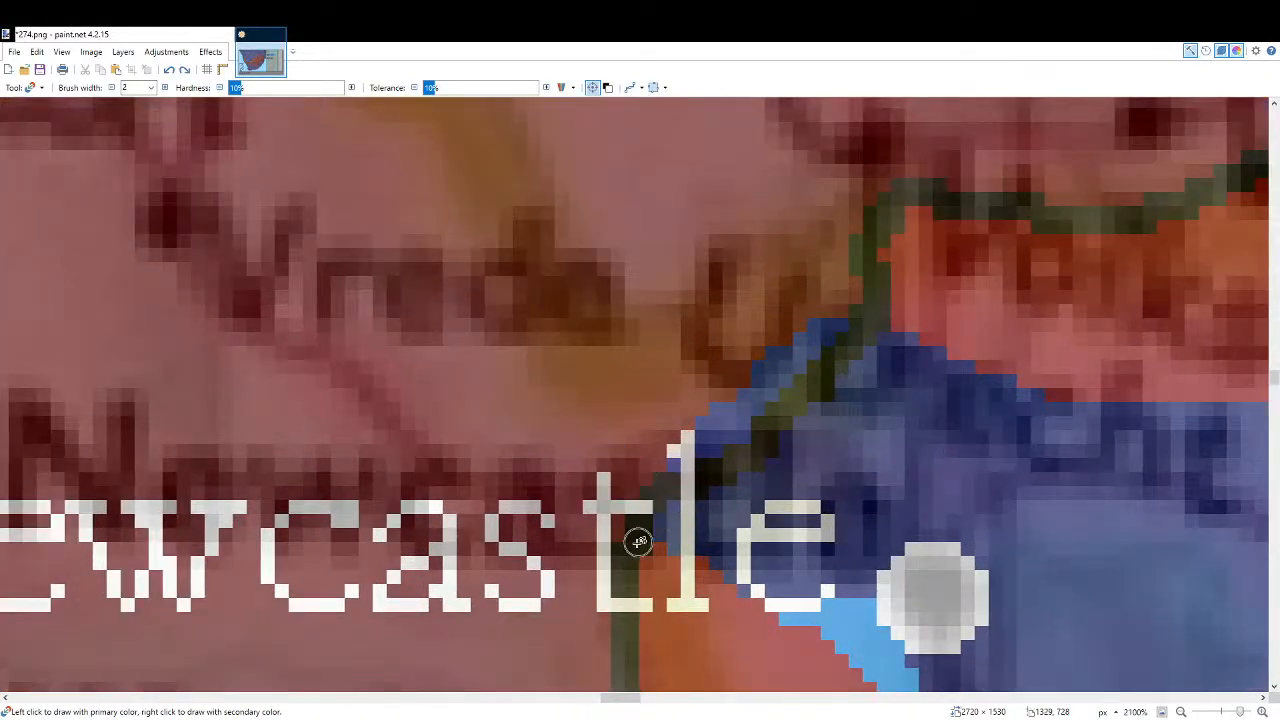
mouse_move(646, 563)
mouse_down()
mouse_move(708, 550)
mouse_move(605, 562)
mouse_move(580, 540)
mouse_move(615, 455)
mouse_move(745, 375)
mouse_move(594, 528)
mouse_move(626, 518)
mouse_up()
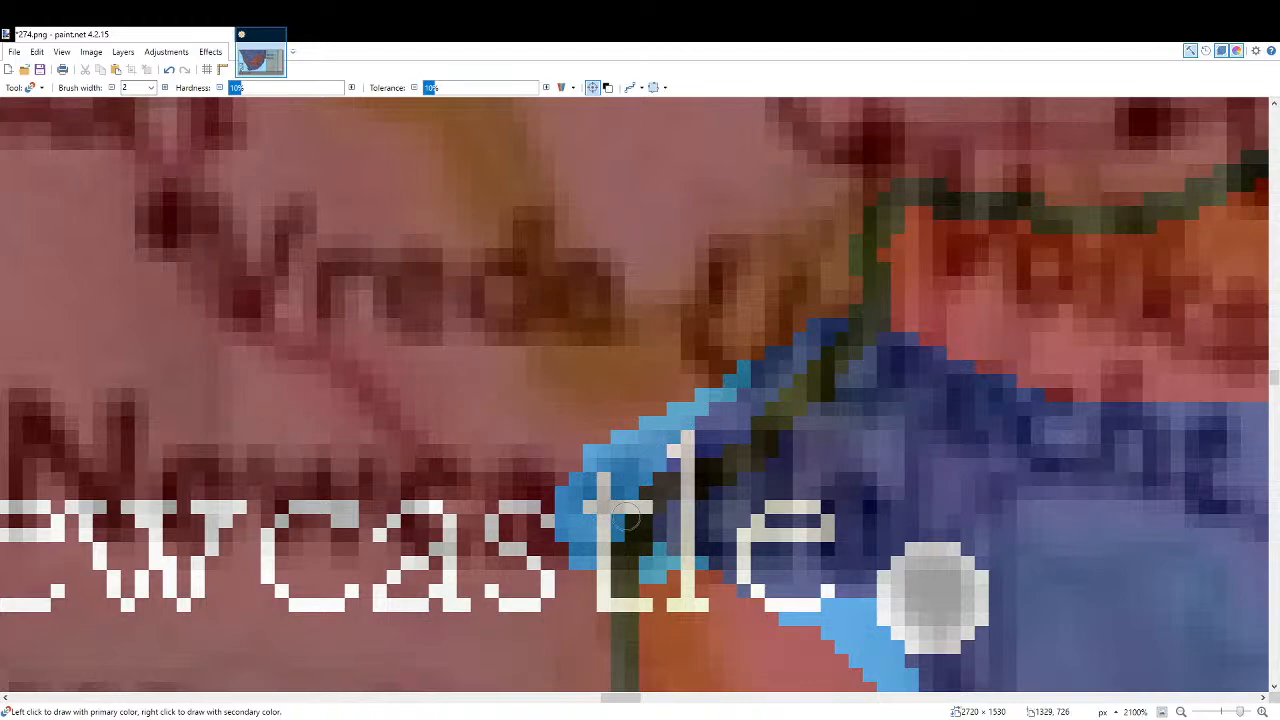
drag(706, 393, 726, 378)
scroll(660, 560, down, 3)
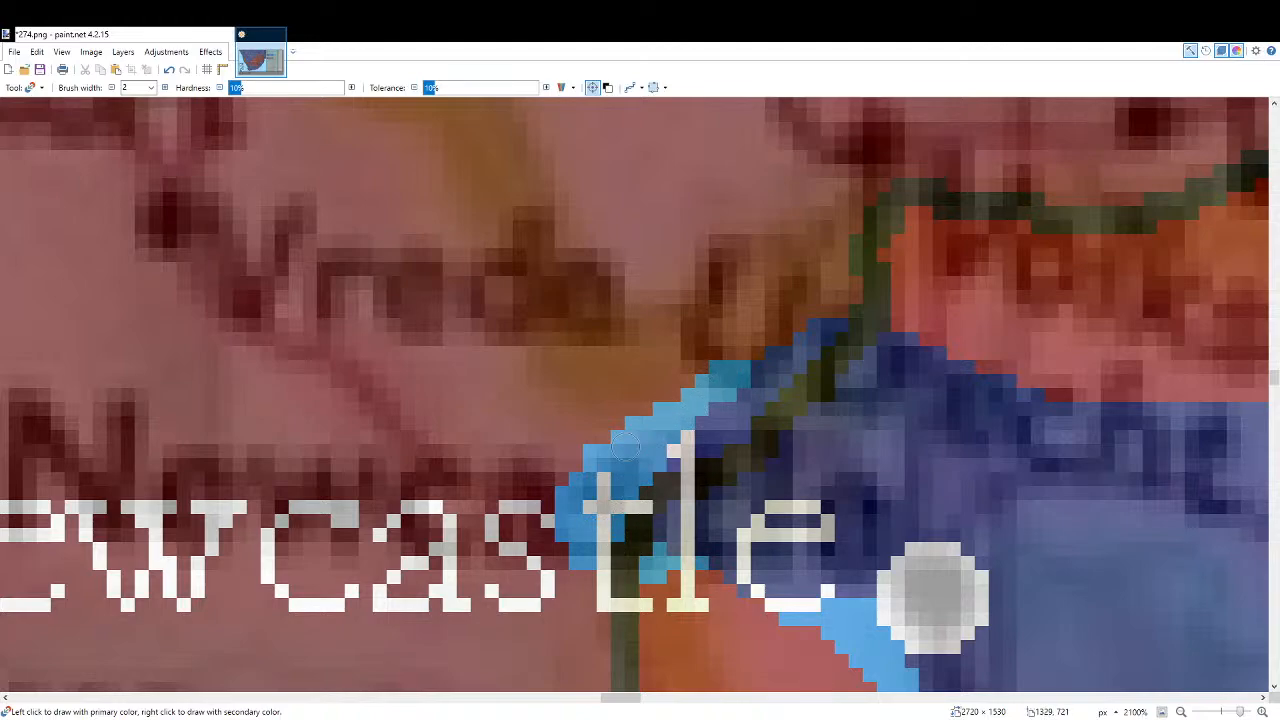
scroll(649, 579, down, 2)
drag(649, 579, 601, 578)
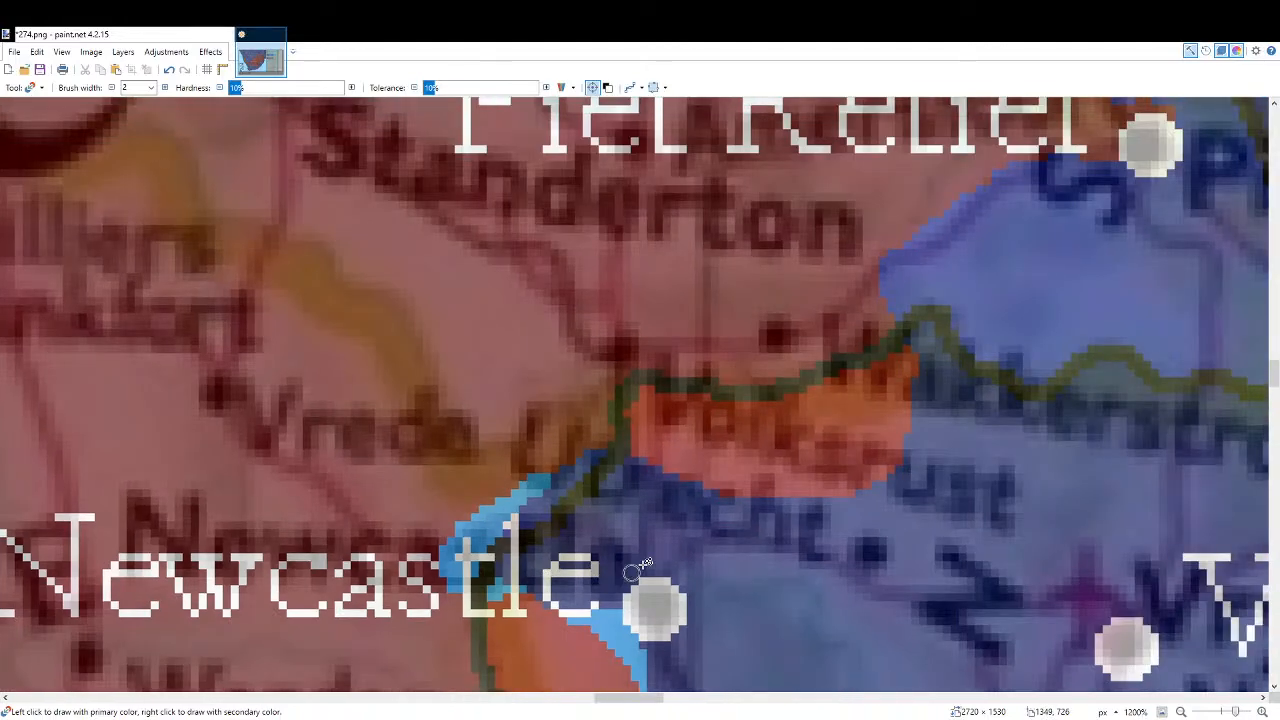
scroll(813, 516, up, 2)
drag(905, 378, 849, 559)
mouse_move(841, 358)
mouse_down()
mouse_move(792, 408)
mouse_move(708, 455)
mouse_up()
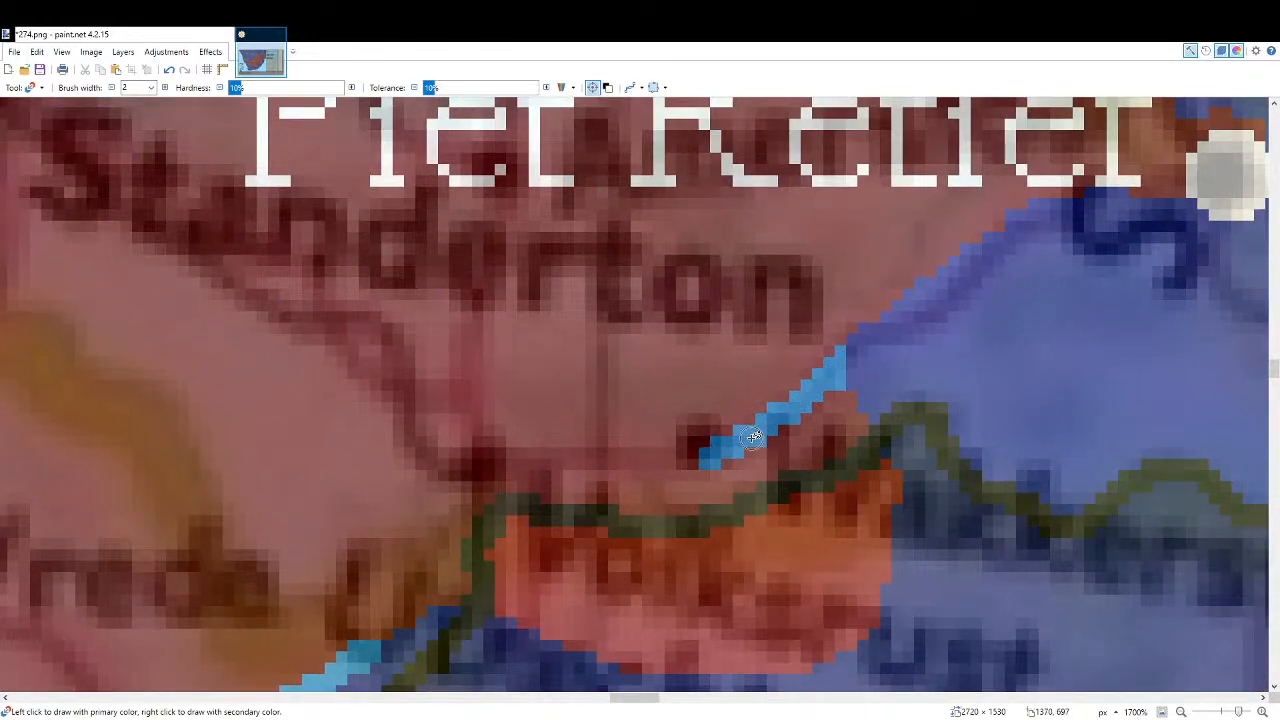
key(ctrl+z)
scroll(751, 440, down, 3)
scroll(755, 460, up, 2)
drag(832, 364, 764, 423)
scroll(790, 390, up, 1)
key(ctrl+z)
scroll(830, 455, down, 3)
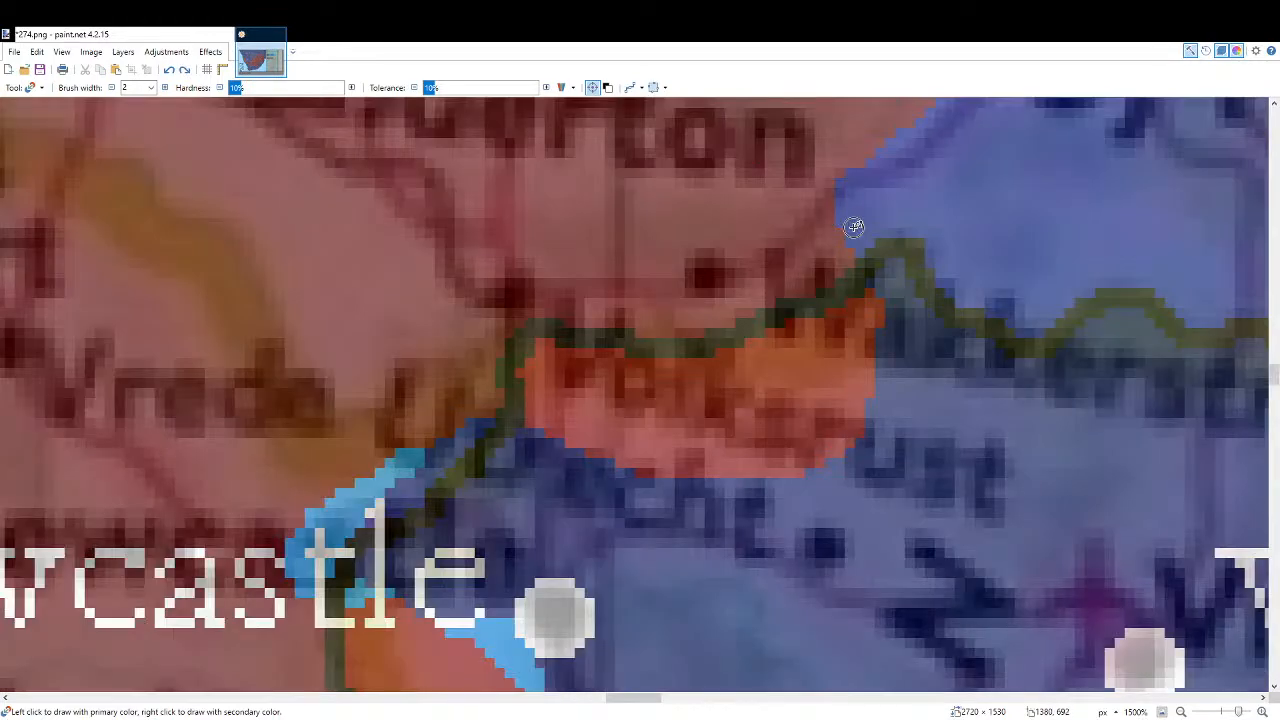
Draw a light-blue front line across the border at Volksrust and fill the areas between it and coalition territory with light blue.
mouse_move(833, 207)
mouse_down()
mouse_move(740, 270)
mouse_move(733, 296)
mouse_move(687, 337)
mouse_up()
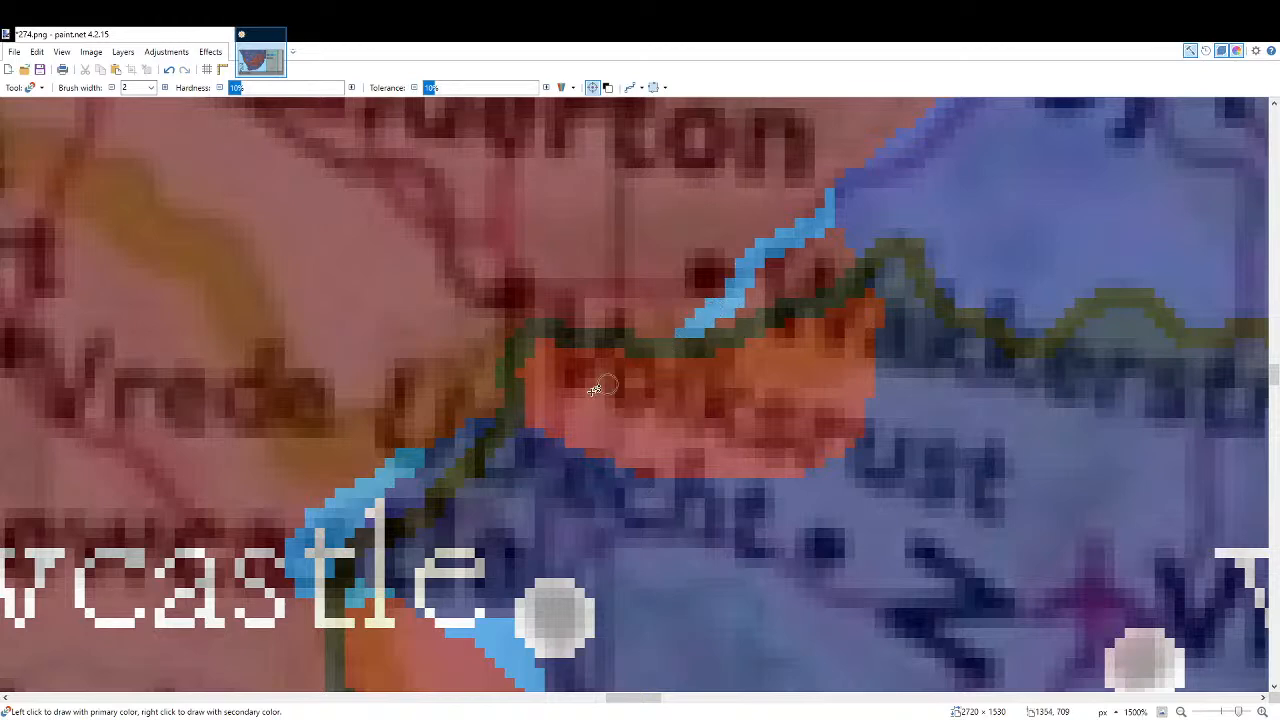
mouse_move(531, 423)
mouse_down()
mouse_move(688, 344)
mouse_move(566, 402)
mouse_up()
key(ctrl+z)
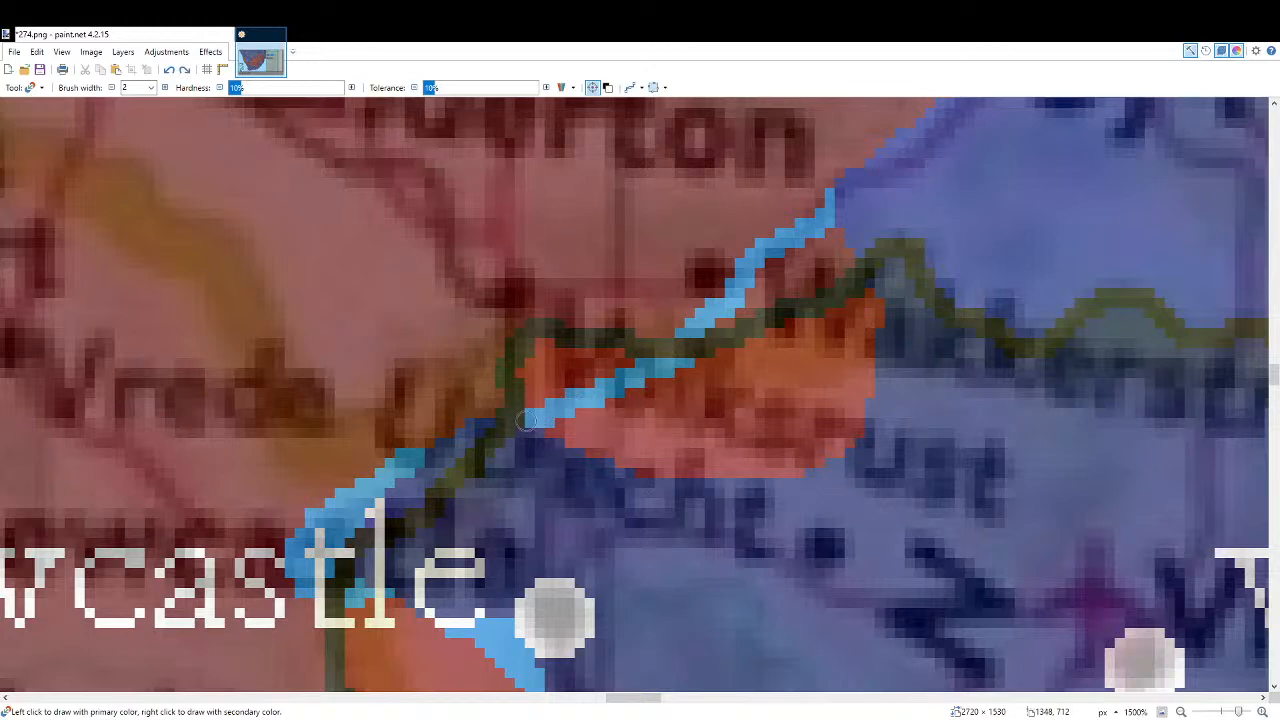
key(f)
click(690, 430)
click(798, 254)
click(719, 323)
Extend the light-blue strip north of the Volksrust border westward and widen the strip across the border west of Newcastle.
key(r)
scroll(719, 323, up, 2)
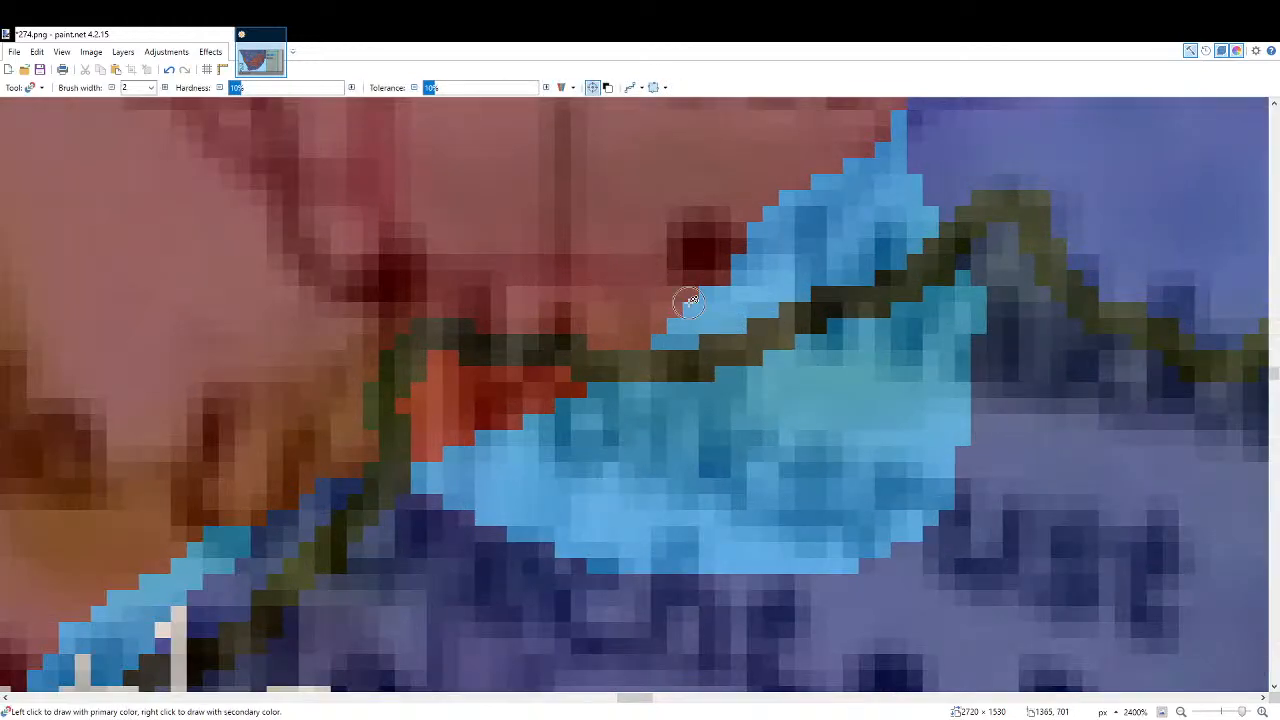
scroll(620, 350, down, 2)
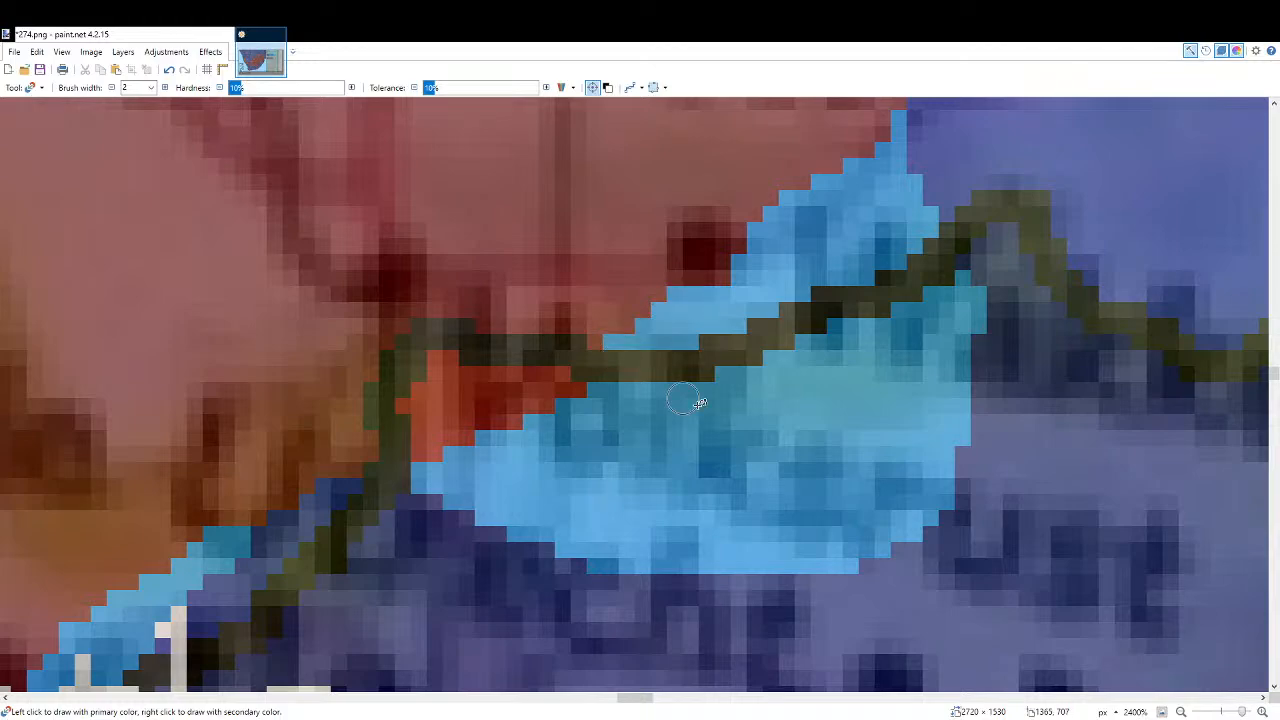
scroll(771, 434, down, 2)
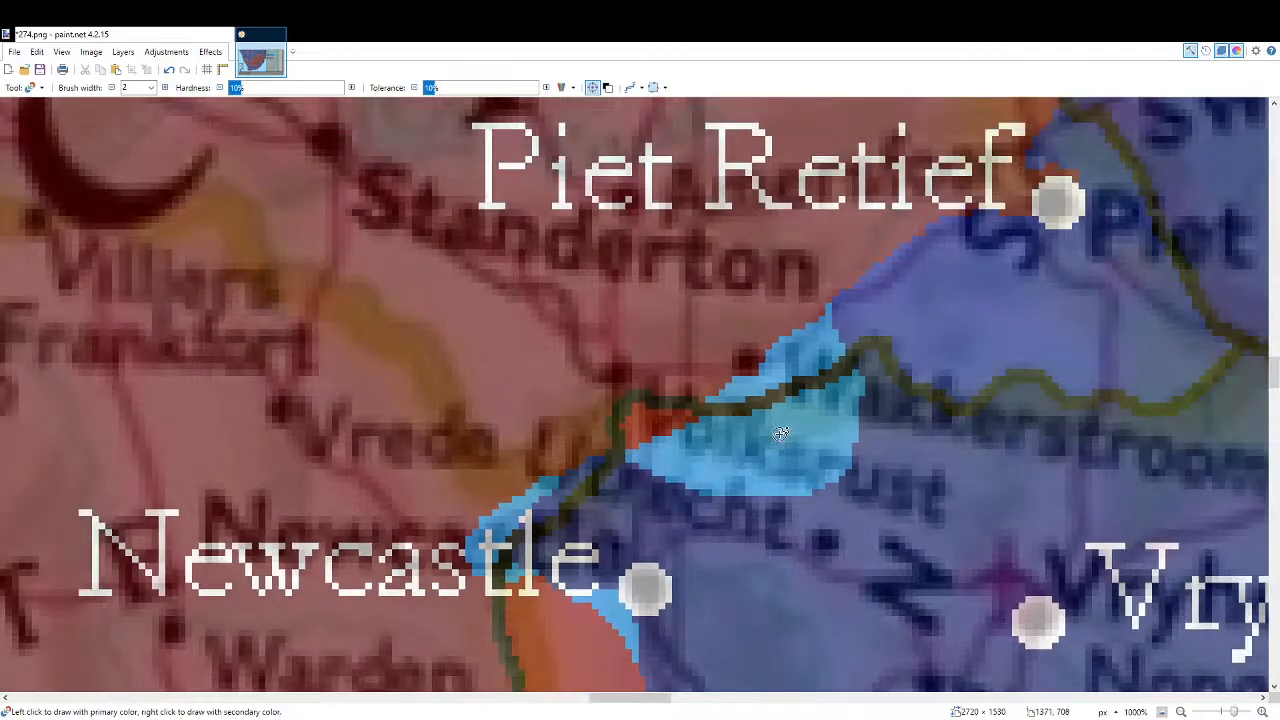
scroll(781, 433, down, 1)
scroll(505, 548, up, 4)
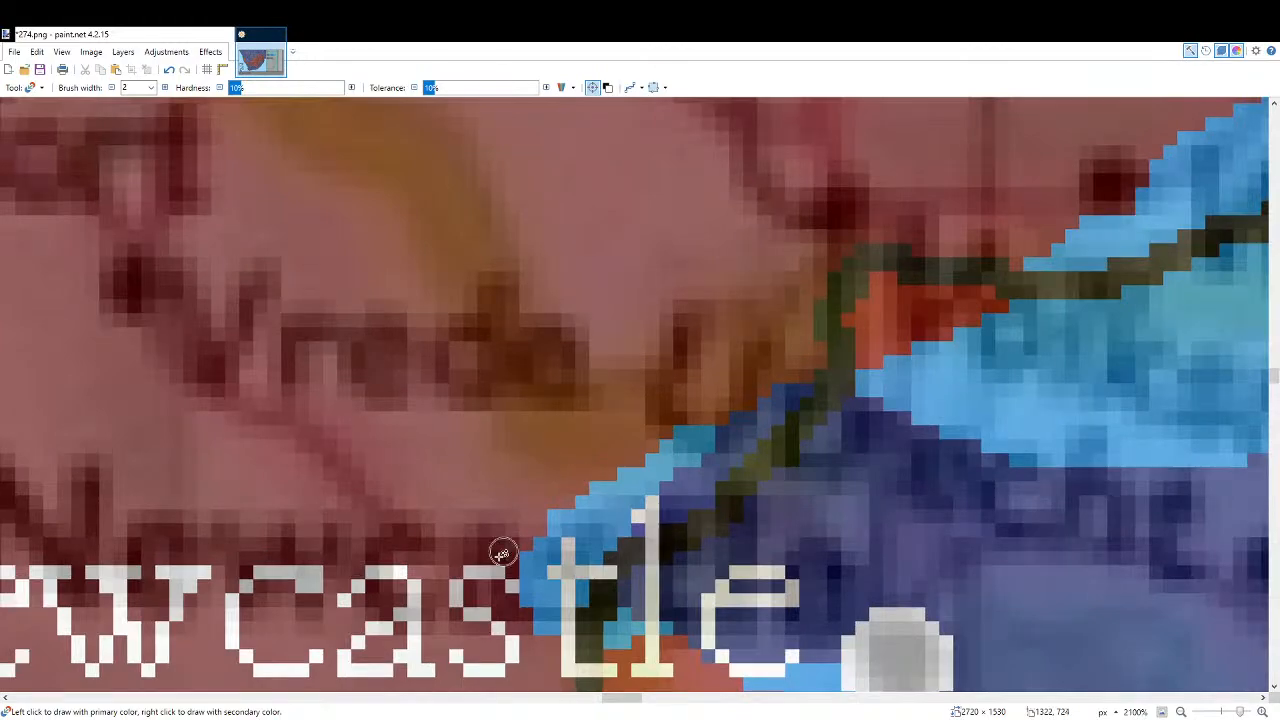
mouse_move(504, 558)
mouse_down()
mouse_move(520, 605)
mouse_move(505, 615)
mouse_move(548, 505)
mouse_move(631, 472)
mouse_move(609, 463)
mouse_up()
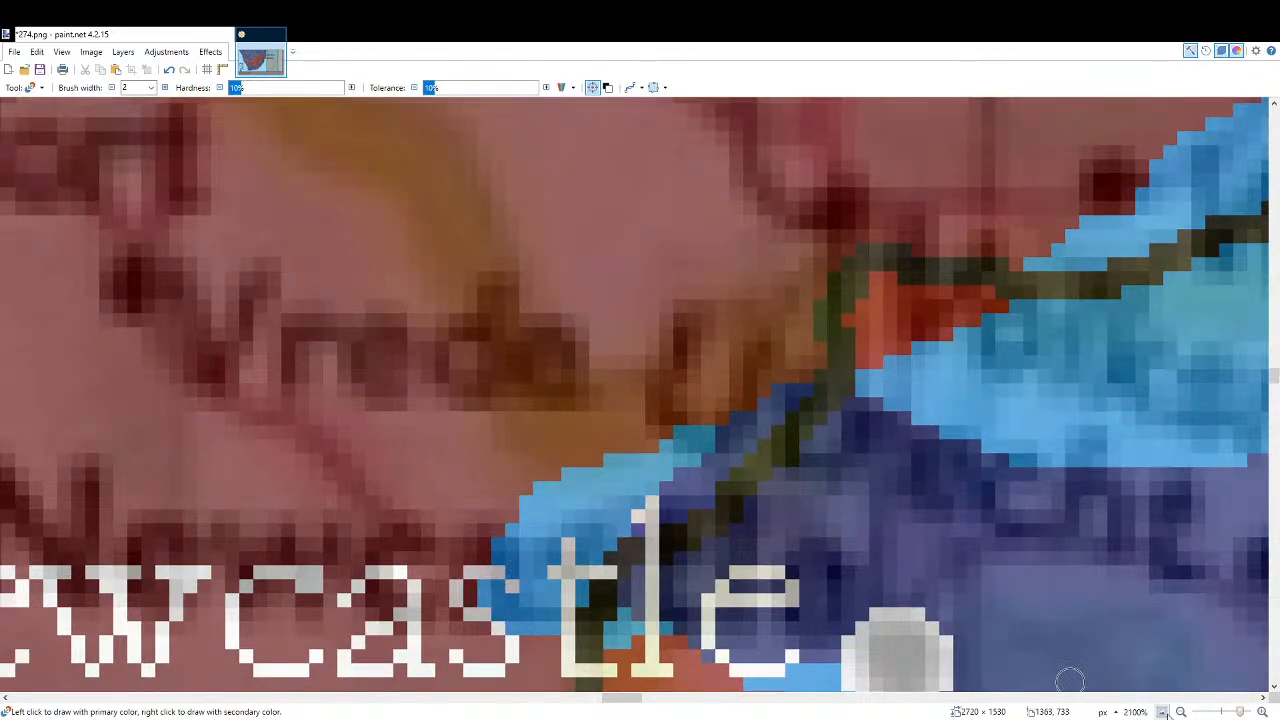
Check the whole map without the reference overlay, restore it, and paint a small light-blue advance between Piet Retief and the Eswatini border.
click(1162, 712)
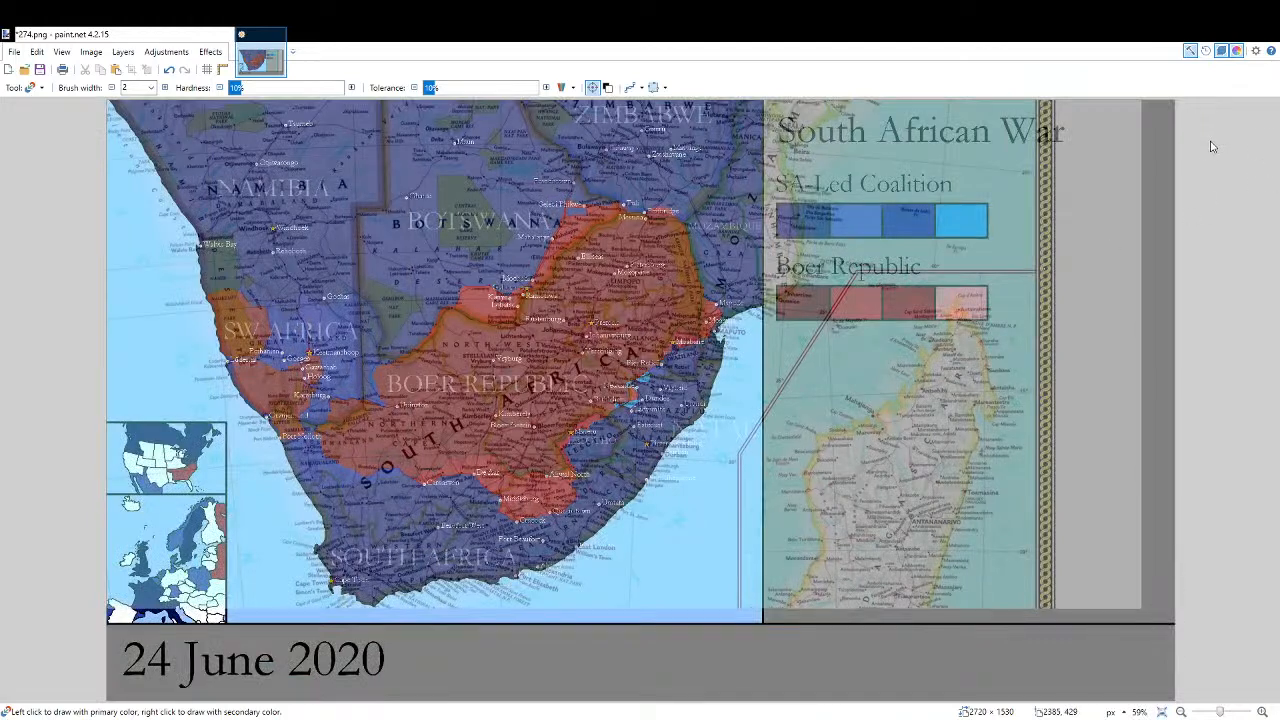
click(1168, 257)
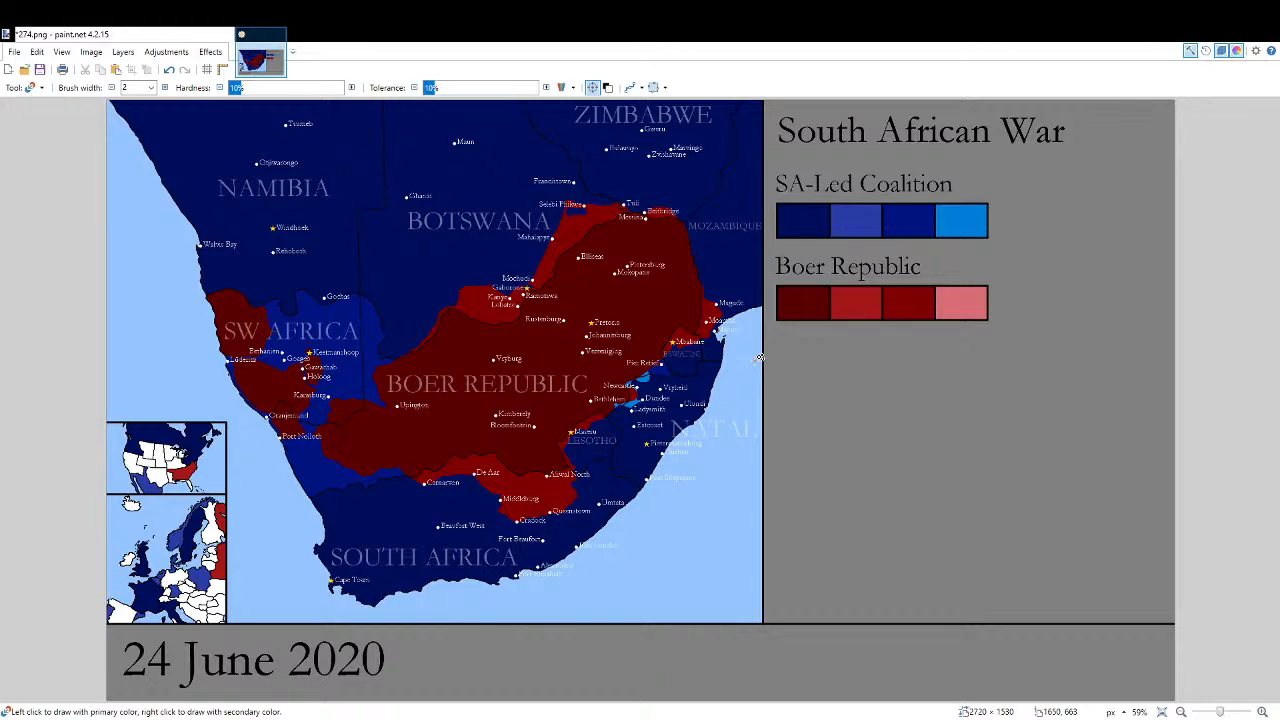
key(ctrl+z)
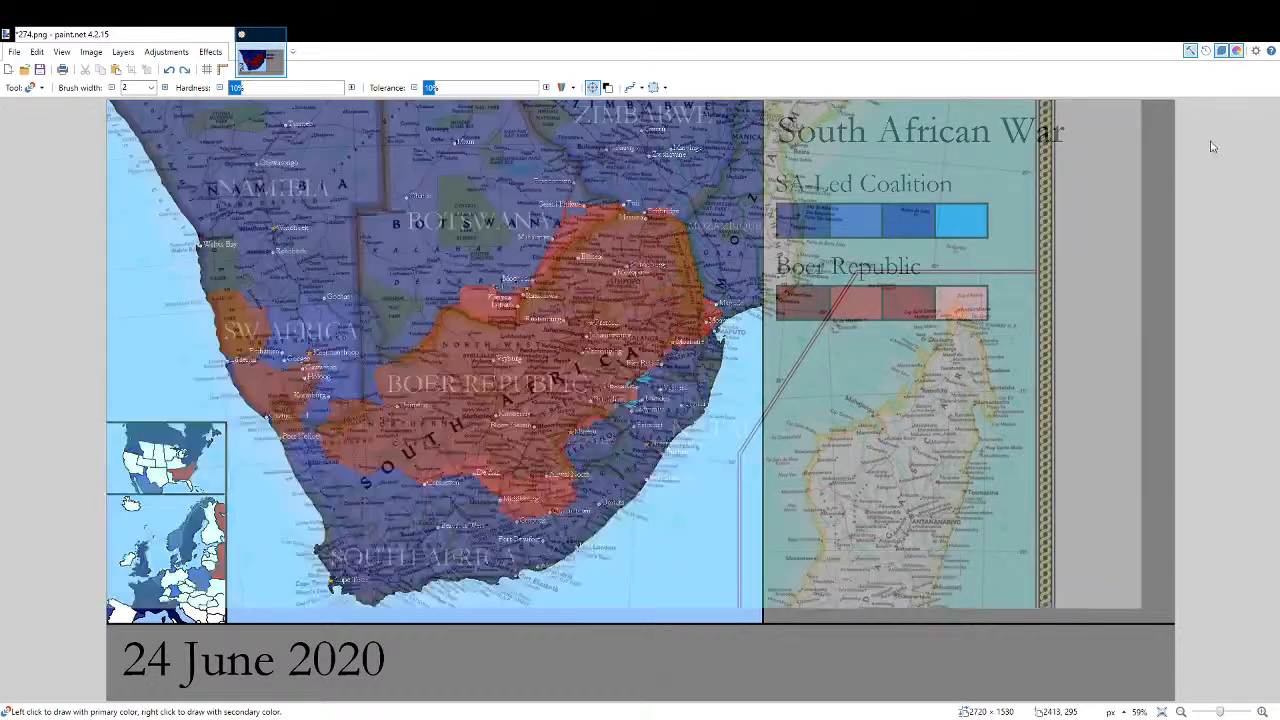
key(ctrl+0)
scroll(709, 376, up, 3)
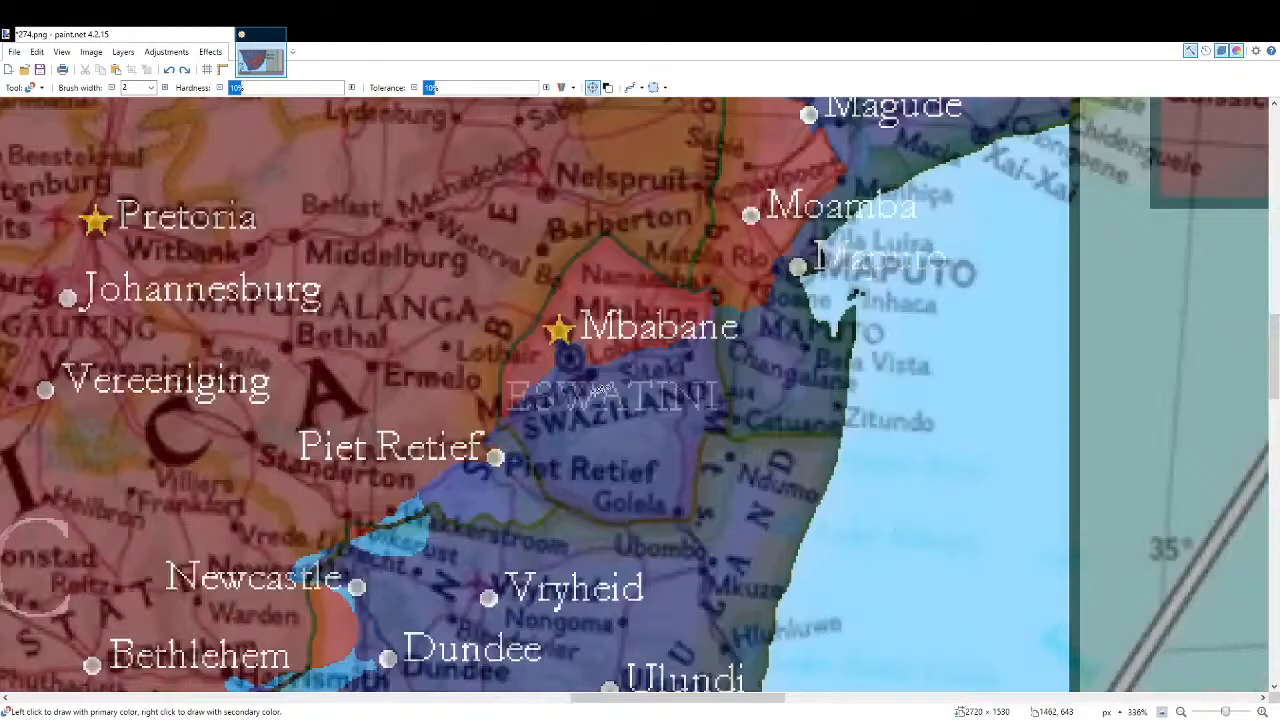
scroll(500, 420, up, 5)
mouse_move(442, 396)
mouse_down()
mouse_move(426, 430)
mouse_move(420, 400)
mouse_move(455, 378)
mouse_up()
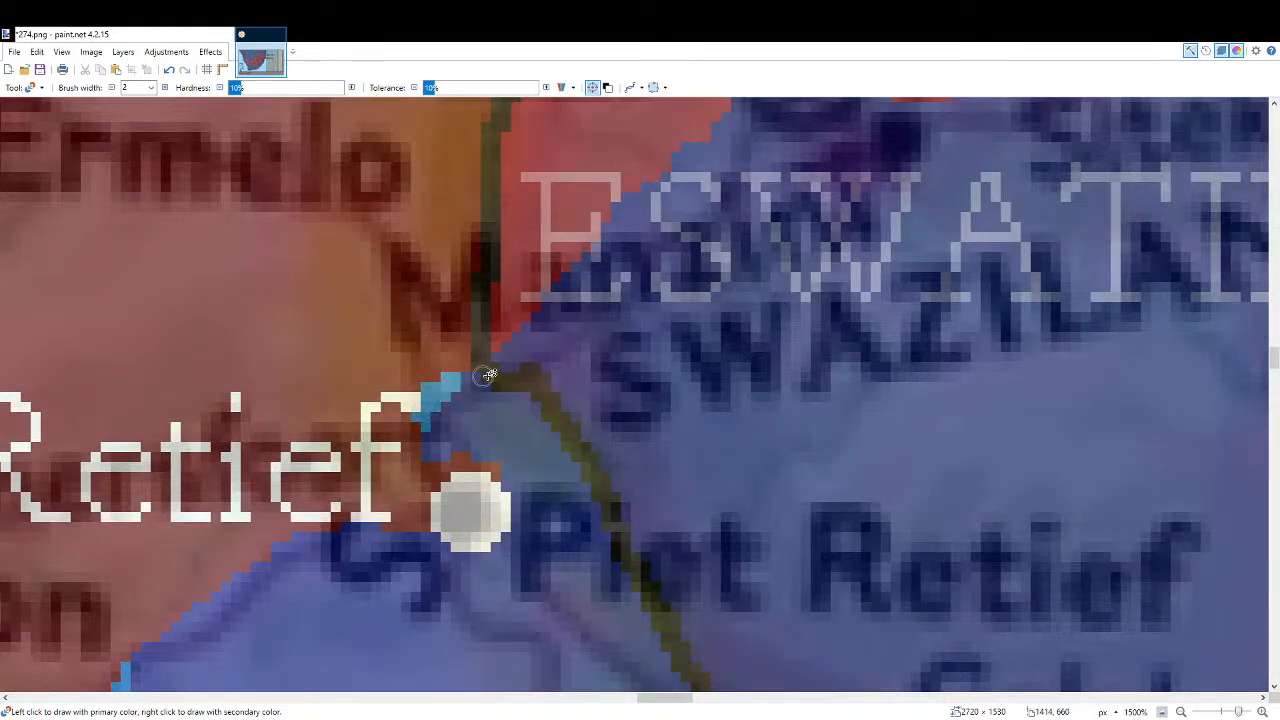
Remove the reference map overlay and save the map as 275.png.
click(1148, 260)
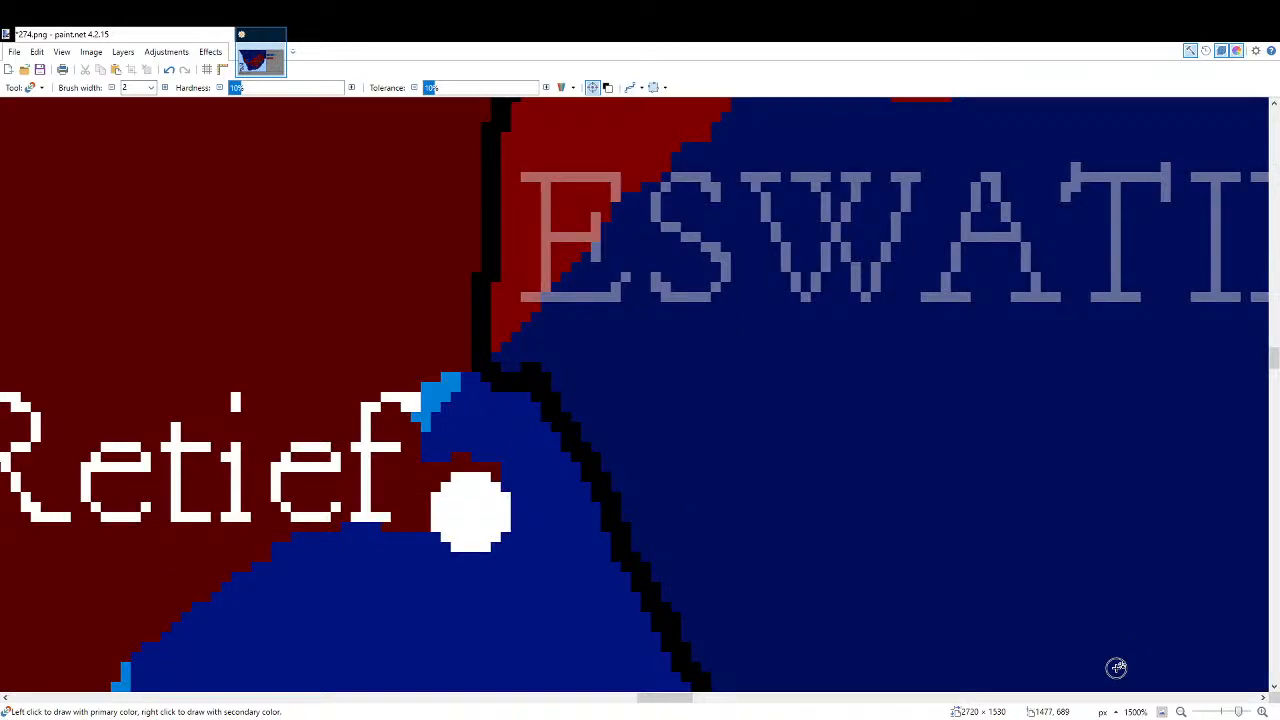
click(1164, 711)
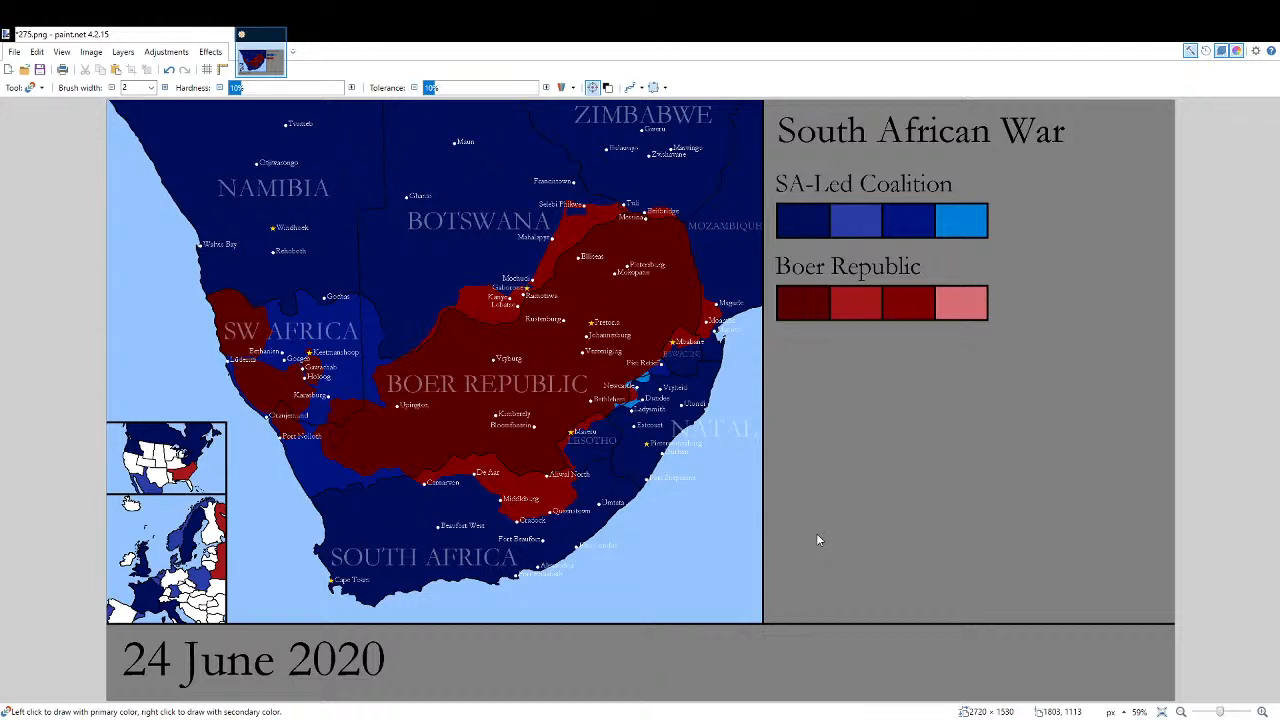
key(ctrl+s)
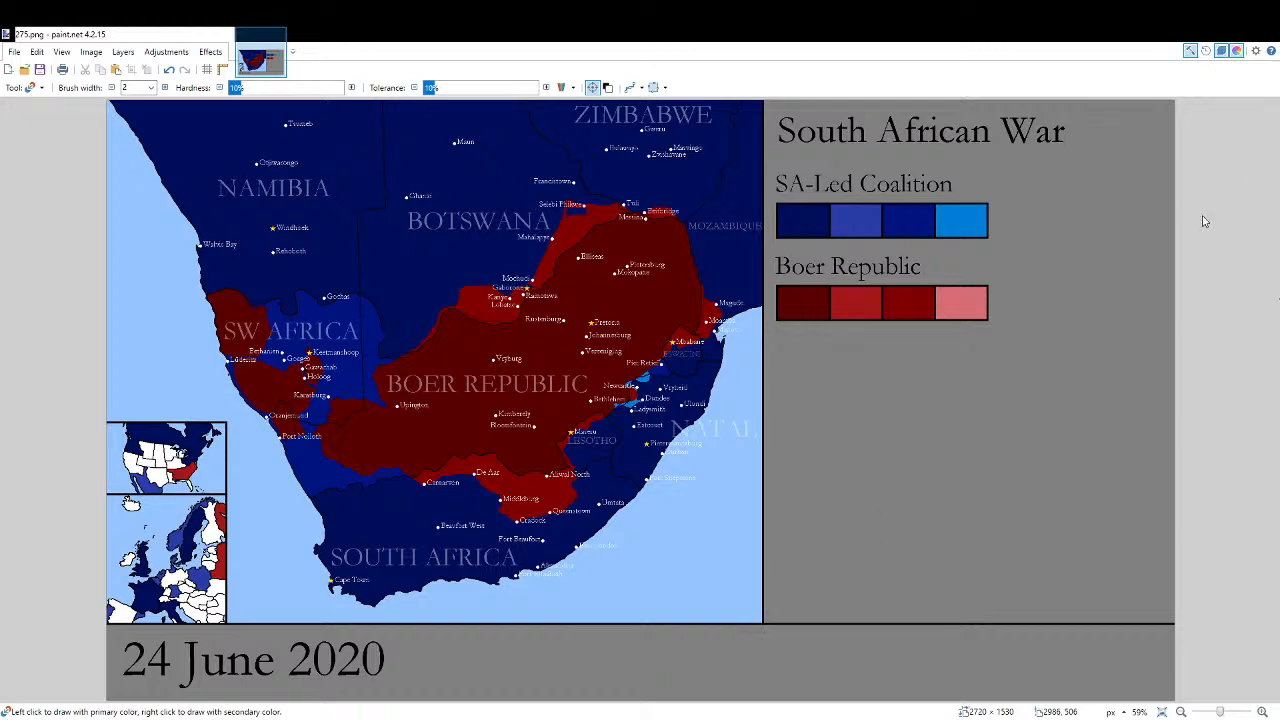
Bring back the reference map overlay and change the date to 25 June 2020, aligning the new day number with the existing text.
key(ctrl+v)
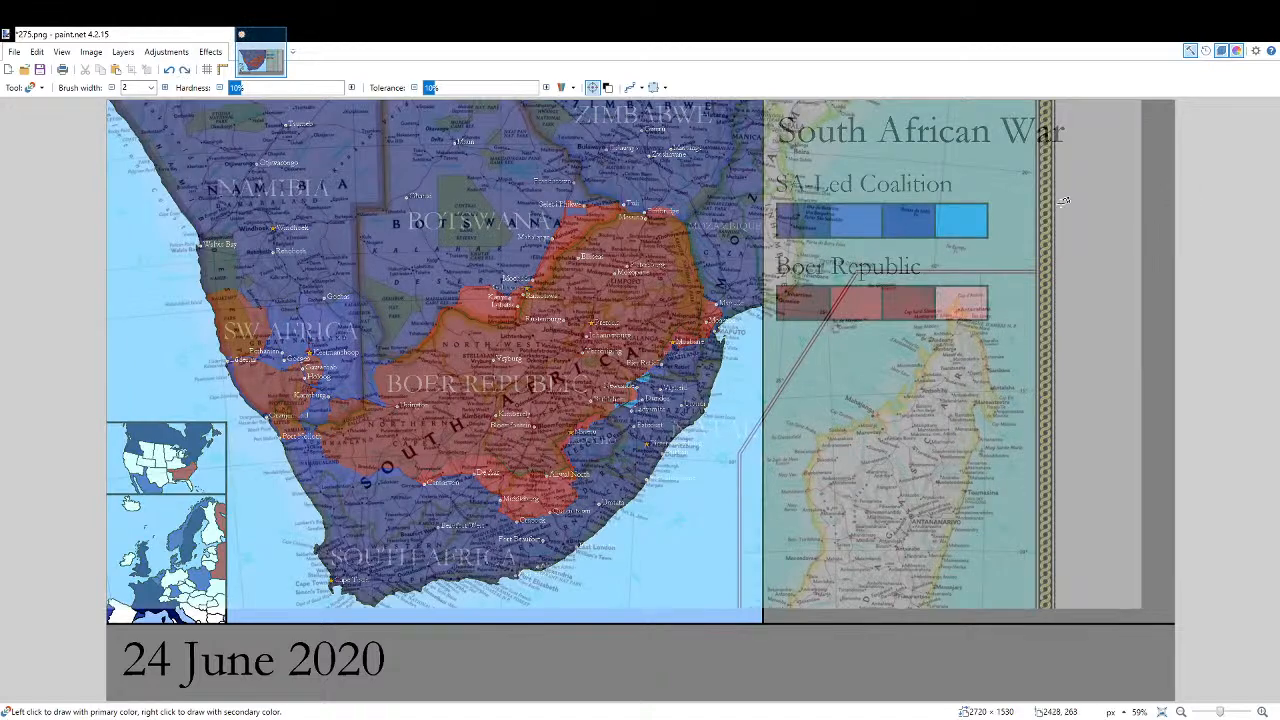
key(f)
scroll(871, 486, up, 6)
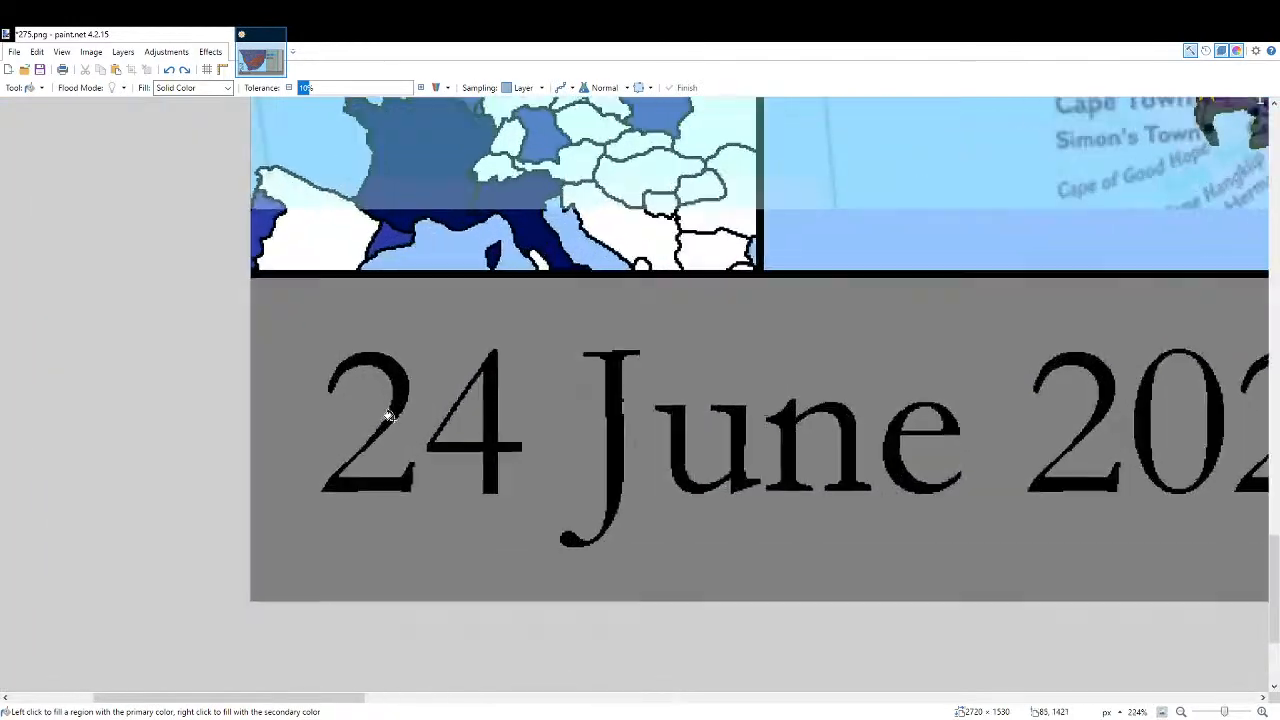
scroll(388, 415, up, 3)
click(556, 471)
key(t)
click(558, 456)
text(25)
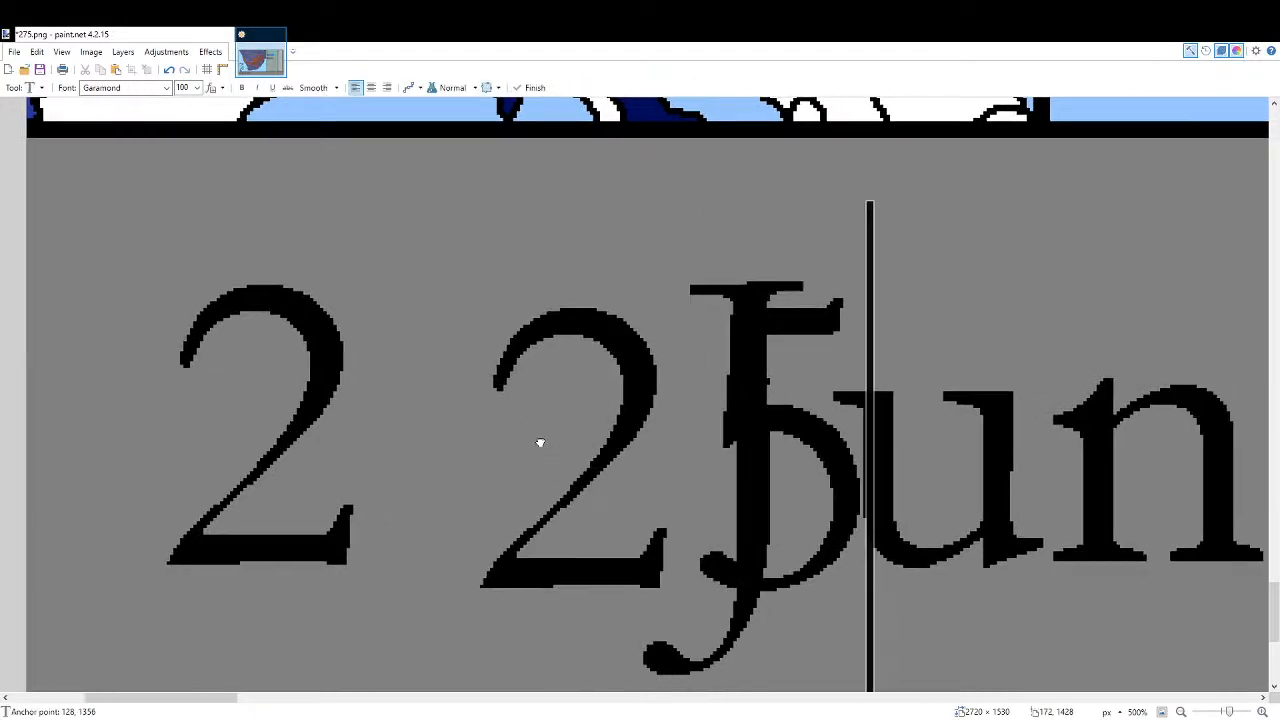
drag(617, 449, 306, 417)
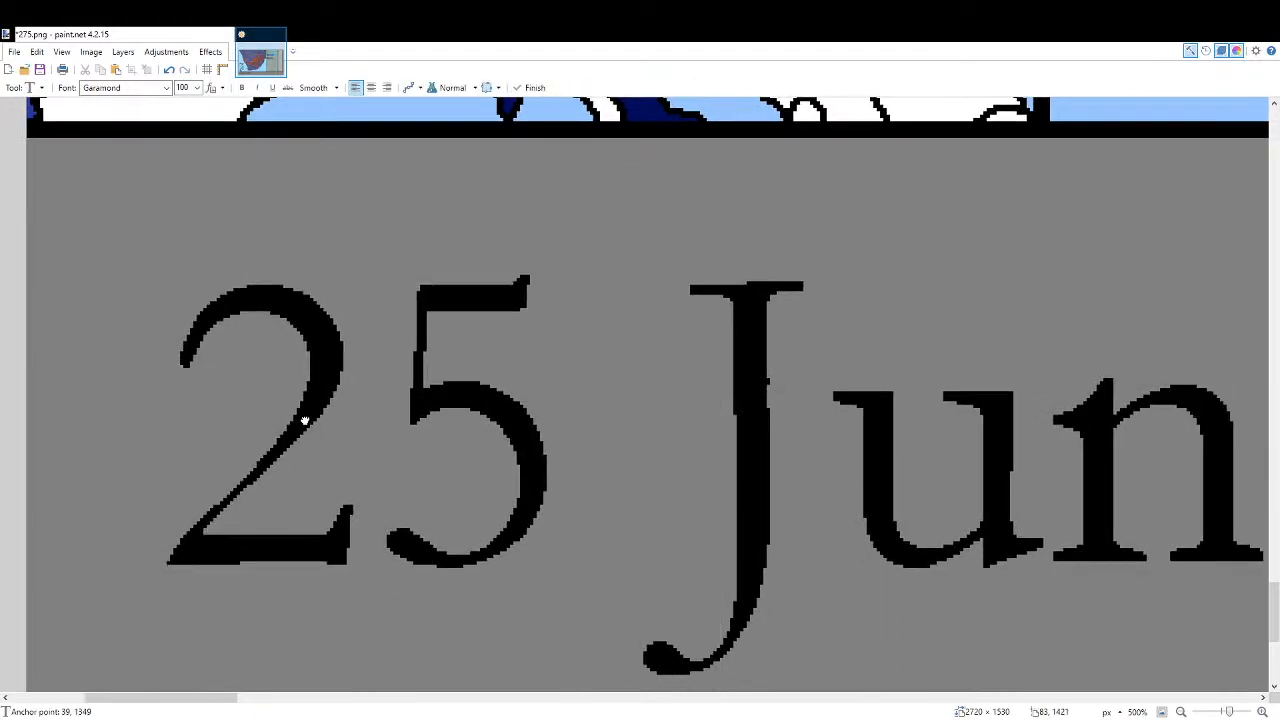
Fill the previous light-blue advances around Harrismith and just southwest of the Newcastle marker with the established coalition blues.
click(1163, 711)
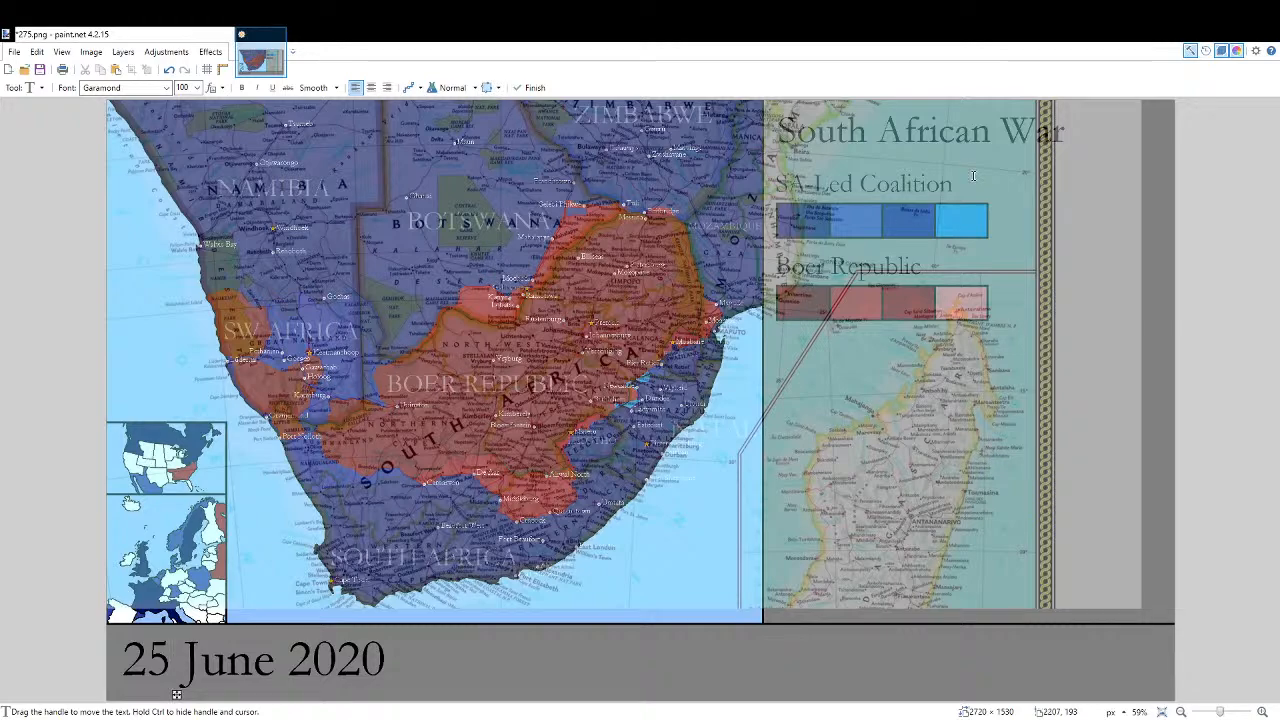
key(k)
ctrl+scroll(668, 403, up, 2)
ctrl+scroll(668, 403, up, 4)
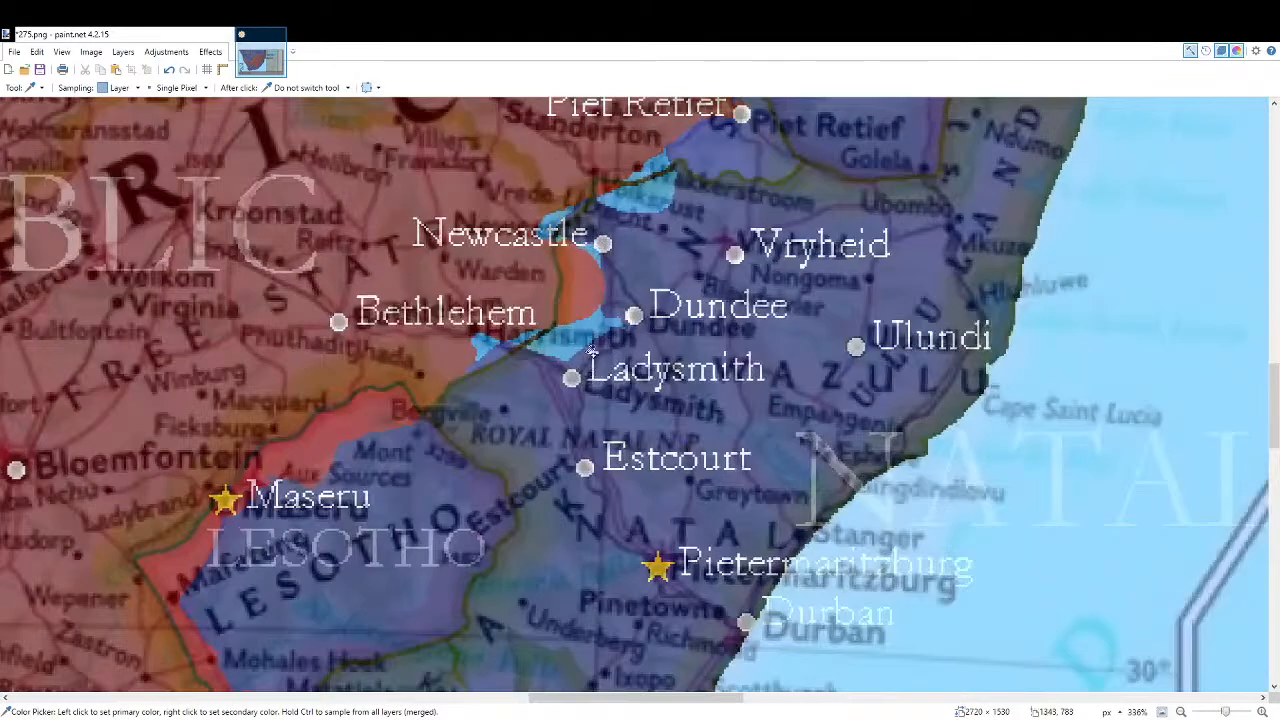
key(f)
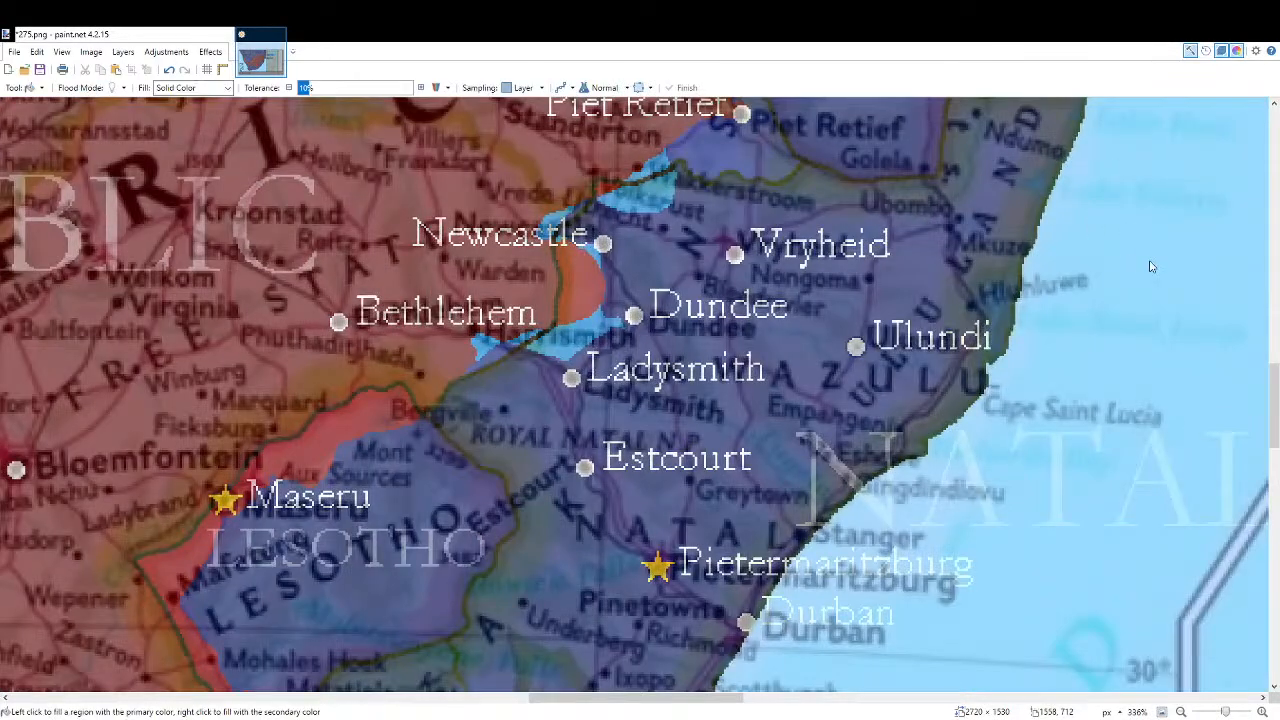
ctrl+scroll(450, 385, up, 6)
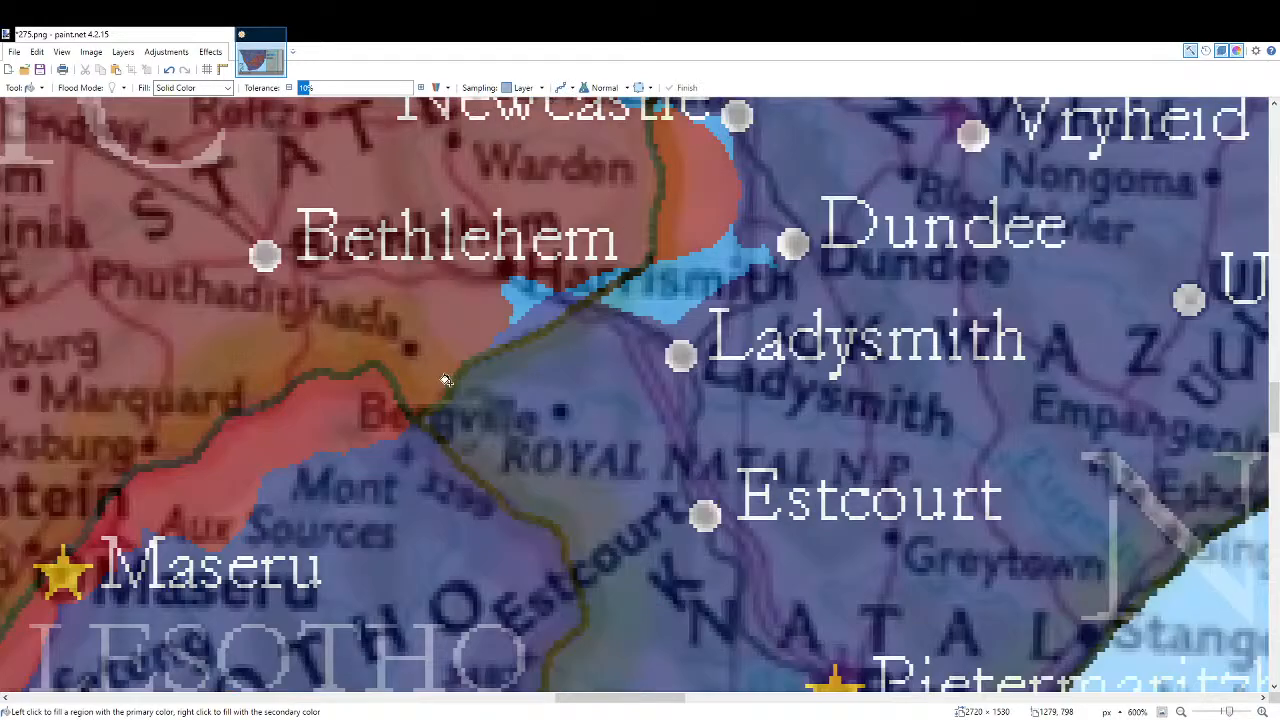
click(570, 287)
click(688, 230)
drag(788, 268, 562, 516)
click(563, 516)
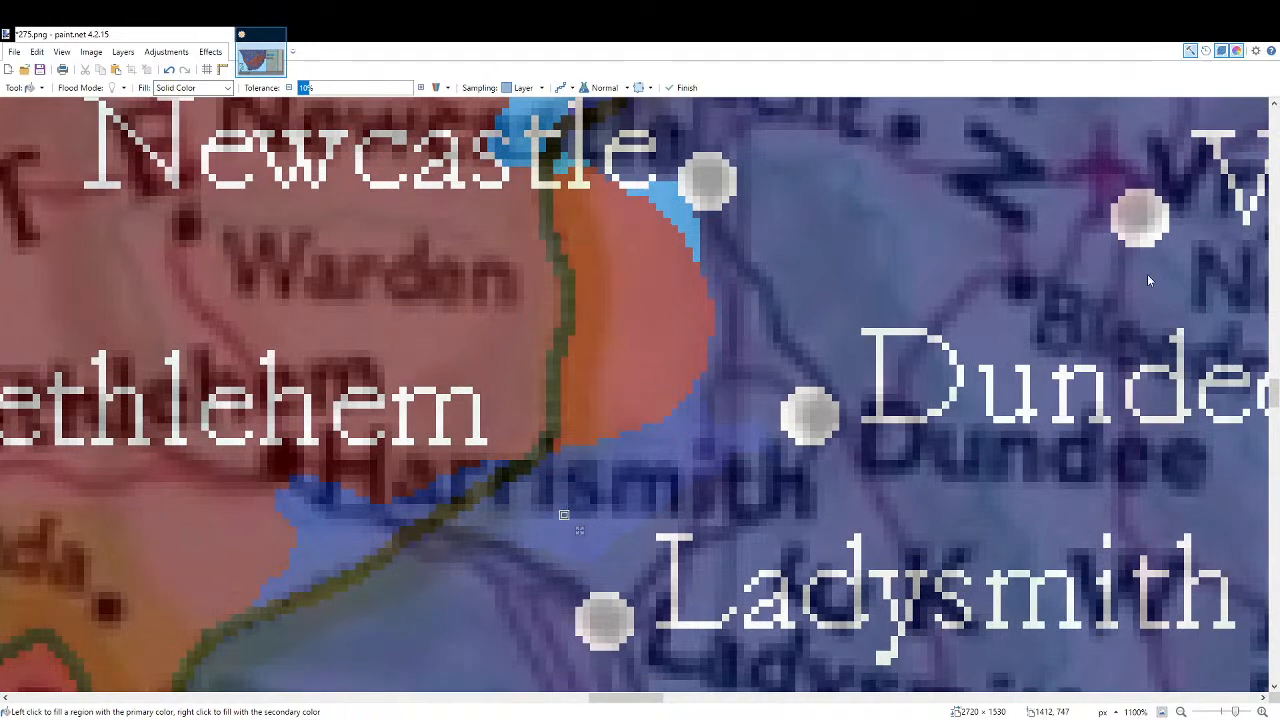
click(694, 228)
drag(698, 228, 745, 390)
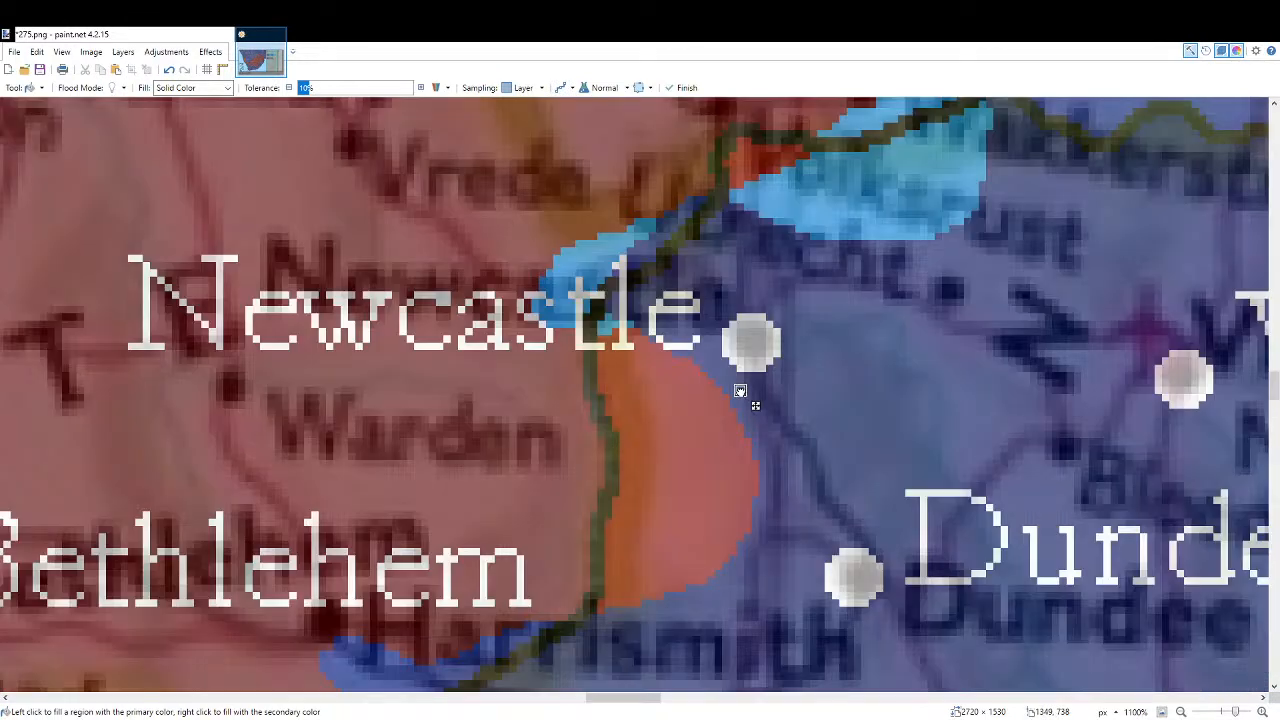
Fill the light-blue advances south of the Volksrust border and beside Piet Retief with the established coalition blues.
click(602, 326)
drag(828, 289, 754, 384)
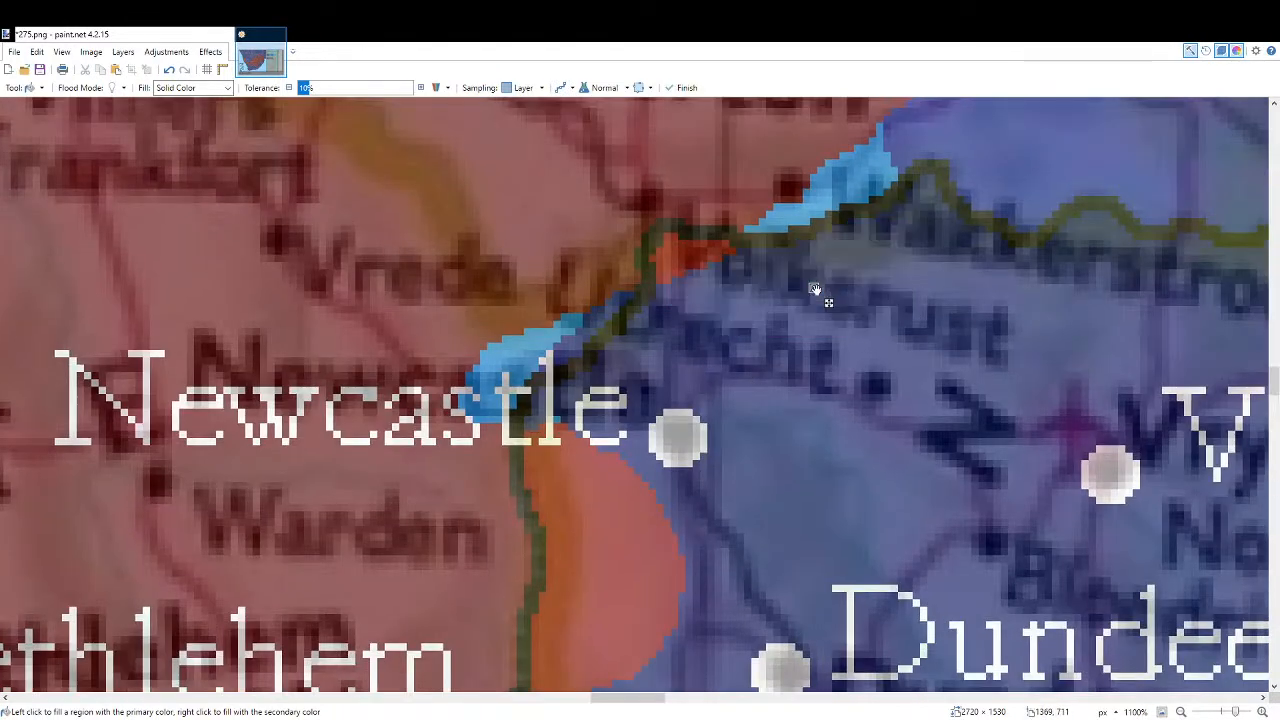
click(813, 287)
drag(704, 464, 654, 444)
scroll(654, 444, down, 3)
drag(736, 381, 426, 540)
scroll(570, 342, up, 3)
click(554, 289)
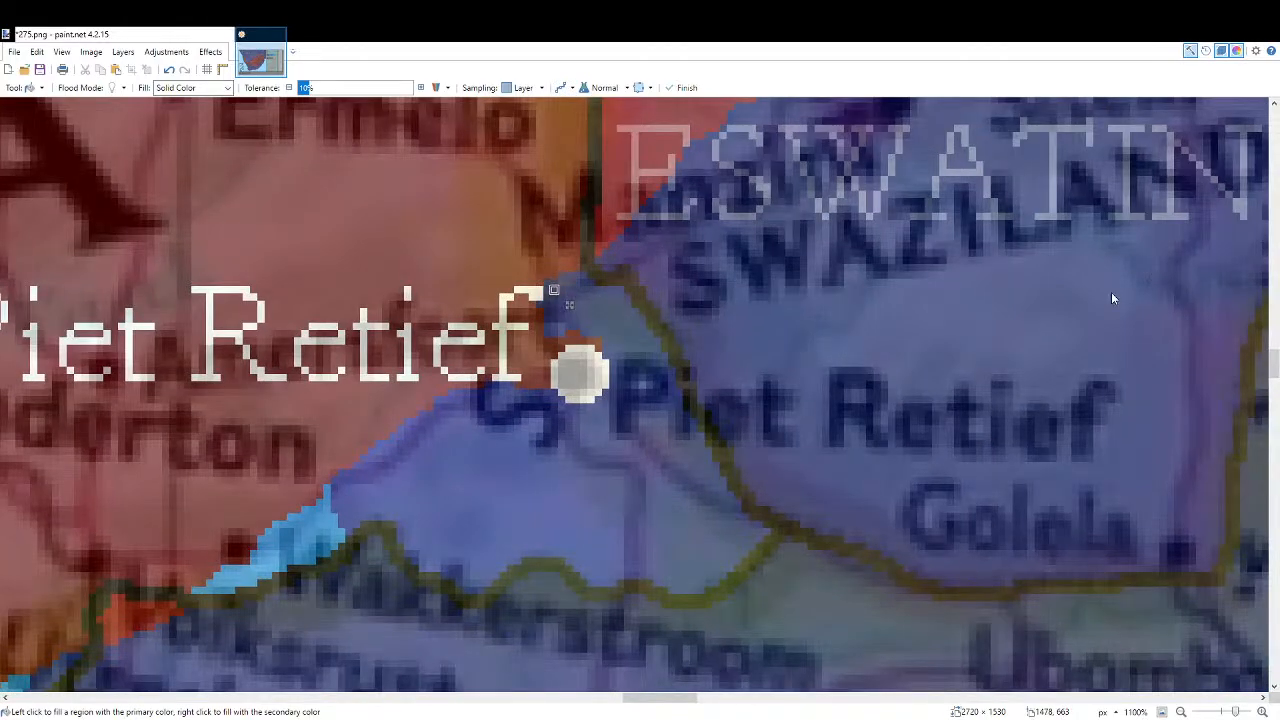
Recolour the remaining light-blue strips north of the Volksrust border and across the border west of Newcastle with coalition blue.
click(273, 561)
drag(221, 575, 818, 237)
click(554, 392)
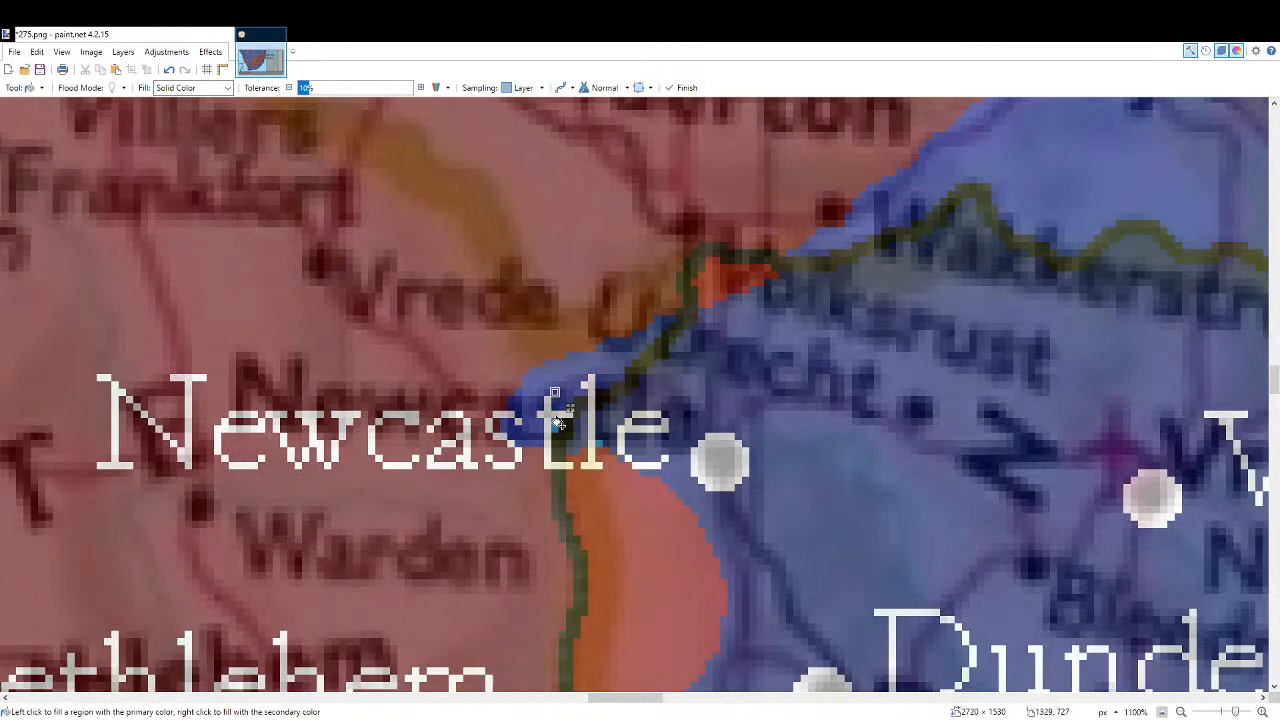
scroll(560, 424, up, 2)
click(613, 450)
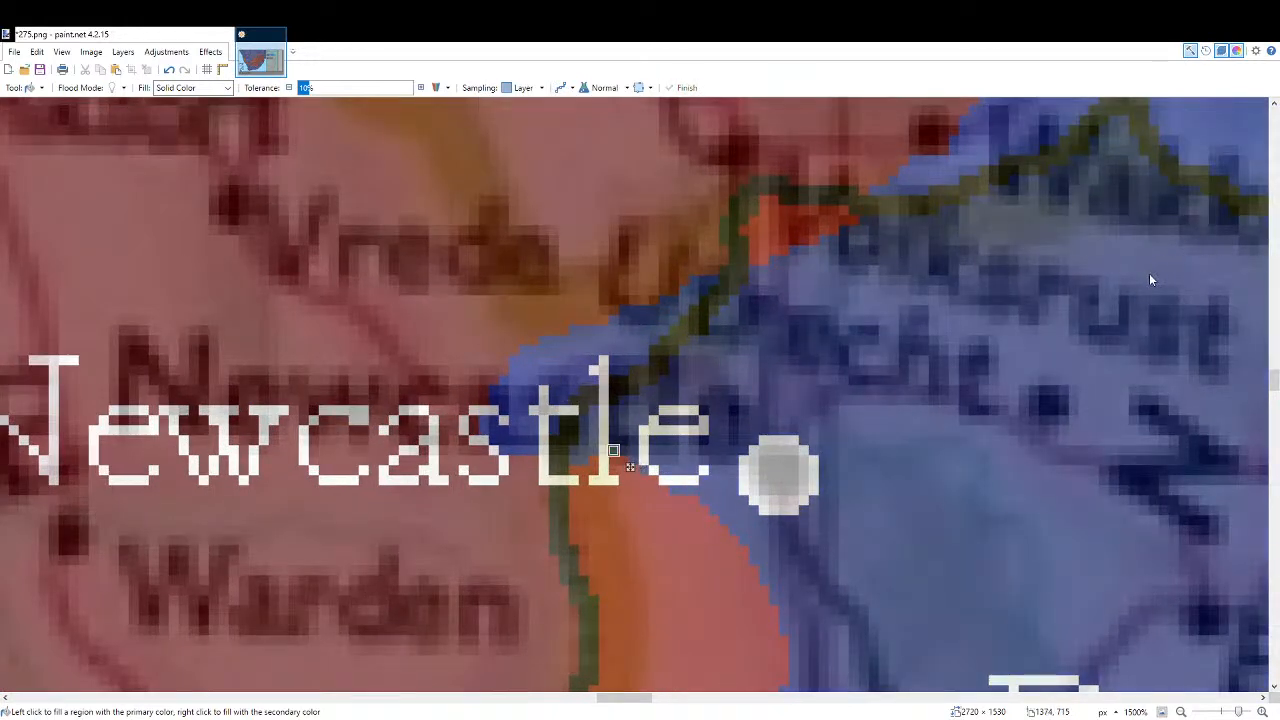
scroll(603, 514, down, 2)
drag(500, 548, 1044, 229)
scroll(775, 283, down, 3)
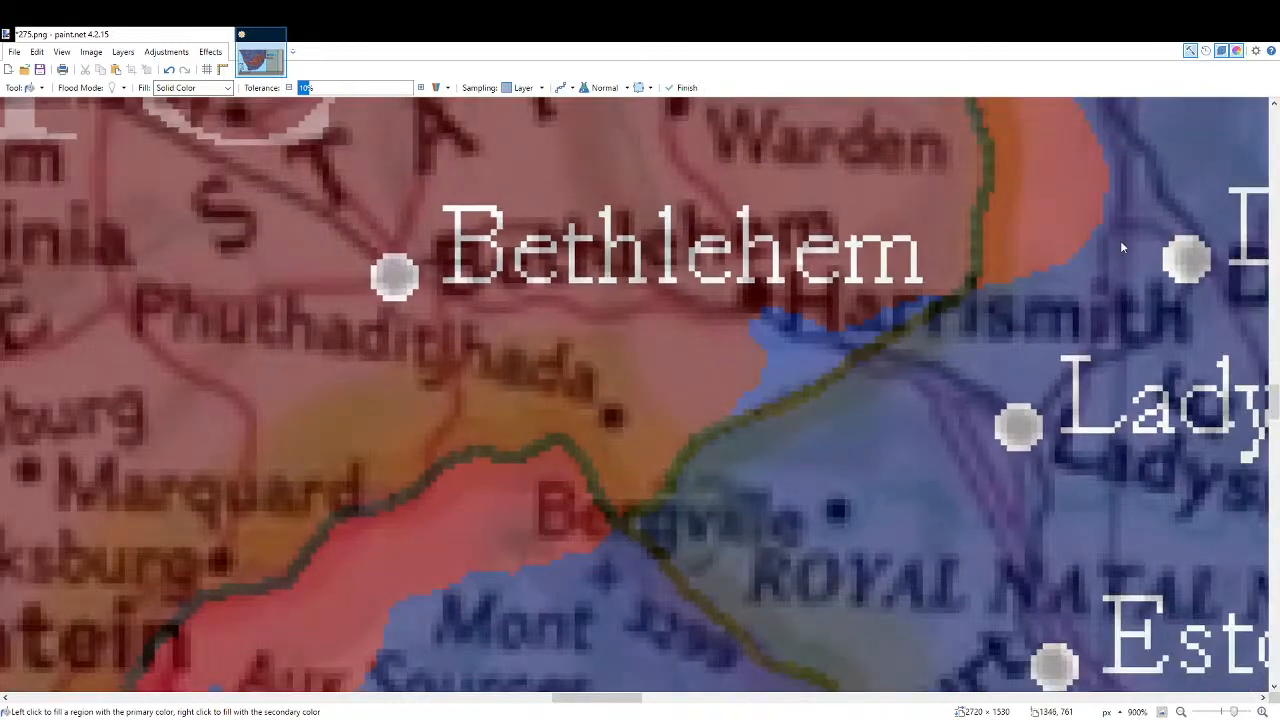
key(r)
drag(1024, 313, 777, 468)
scroll(603, 508, up, 5)
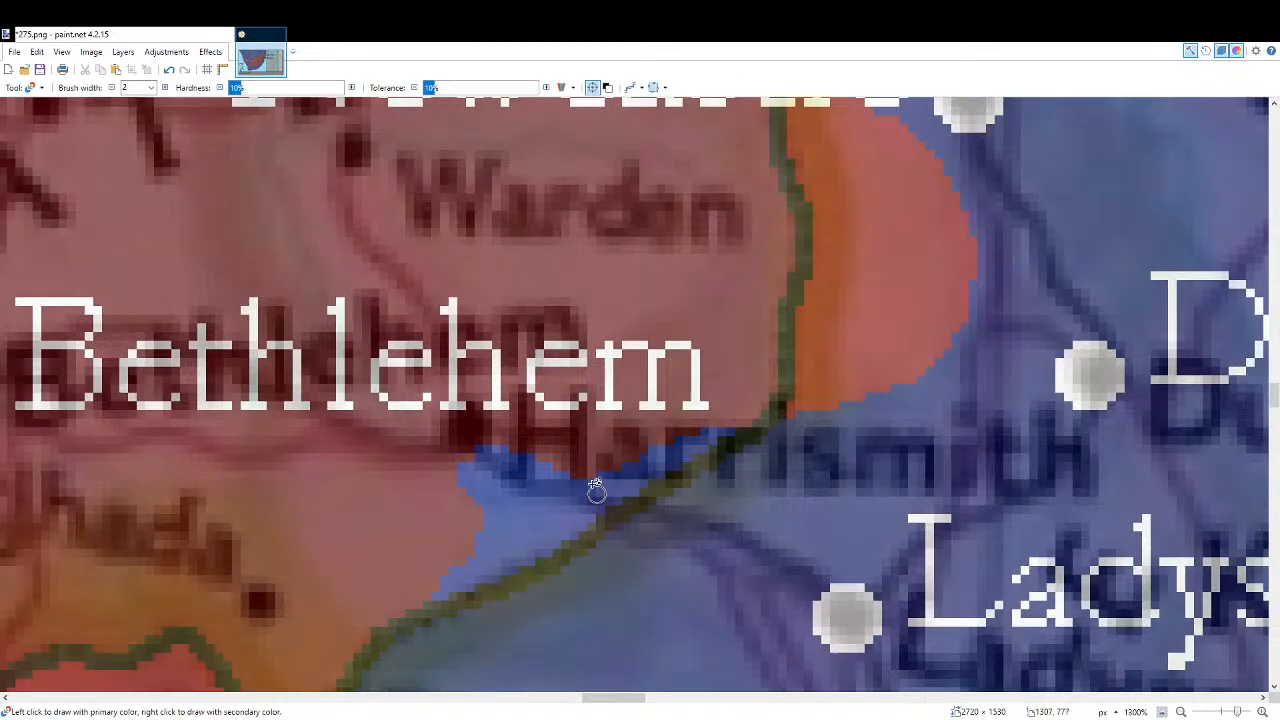
mouse_move(537, 461)
mouse_down()
mouse_move(501, 467)
mouse_move(725, 402)
mouse_move(792, 362)
mouse_move(855, 287)
mouse_move(906, 189)
mouse_move(876, 287)
mouse_move(652, 638)
mouse_move(664, 532)
mouse_up()
key(ctrl+z)
scroll(651, 491, down, 4)
key(ctrl+z)
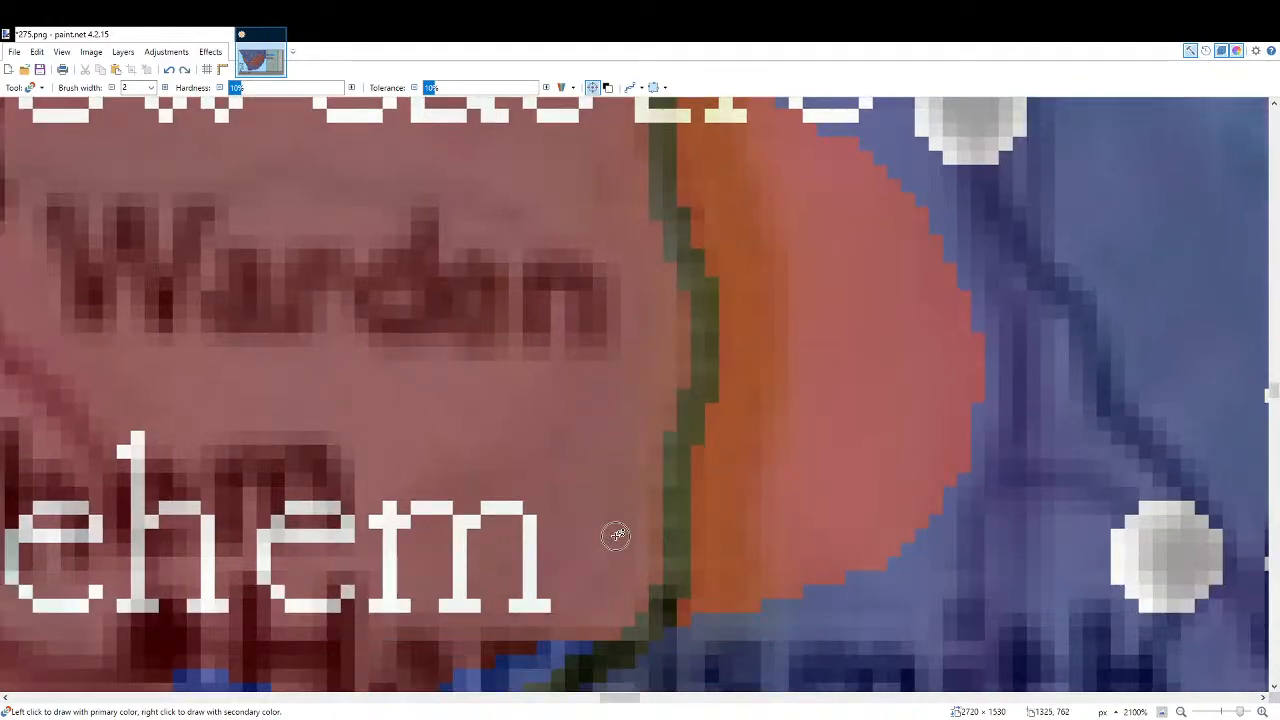
Outline a new light-blue advance from Harrismith northeast across the border and up through the red pocket to Newcastle.
scroll(660, 352, down, 2)
mouse_move(657, 382)
mouse_down()
mouse_move(388, 587)
mouse_move(295, 625)
mouse_move(205, 578)
mouse_move(225, 550)
mouse_move(268, 598)
mouse_move(332, 620)
mouse_move(235, 596)
mouse_move(131, 613)
mouse_move(150, 622)
mouse_move(138, 628)
mouse_up()
mouse_move(710, 380)
mouse_down()
mouse_move(725, 328)
mouse_move(814, 242)
mouse_up()
scroll(894, 392, up, 3)
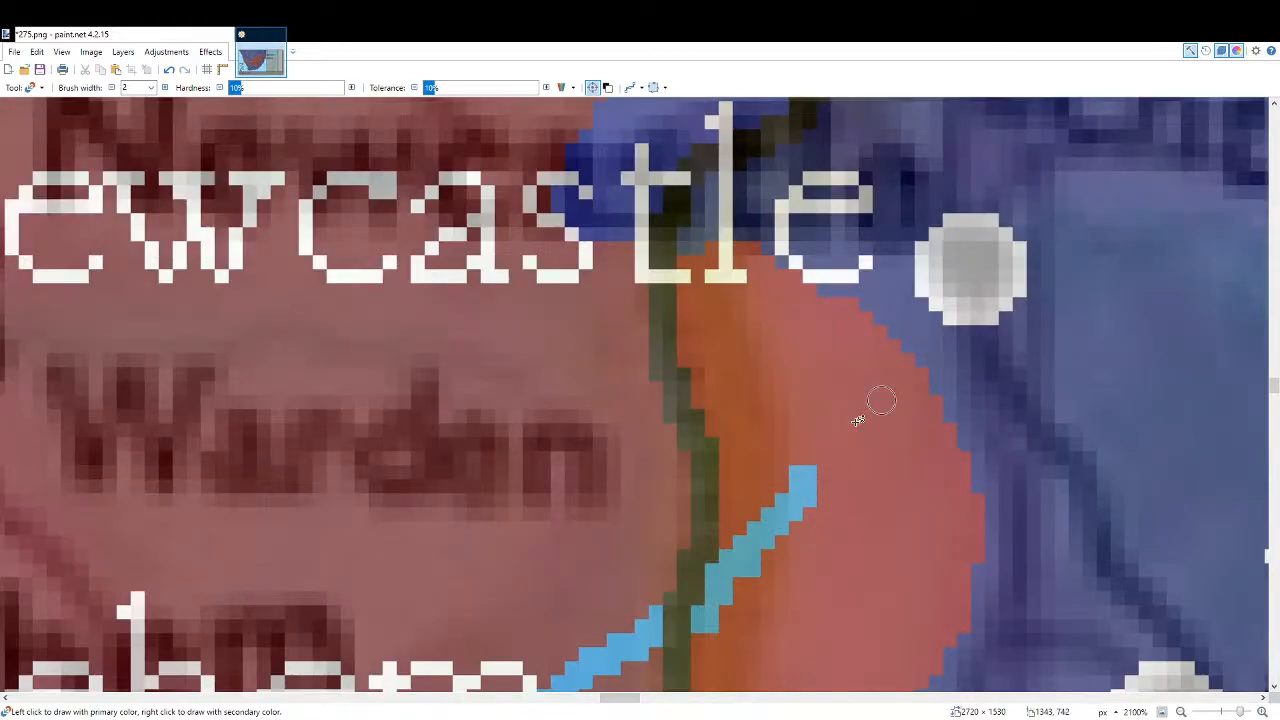
mouse_move(802, 455)
mouse_down()
mouse_move(787, 348)
mouse_move(743, 270)
mouse_move(668, 246)
mouse_up()
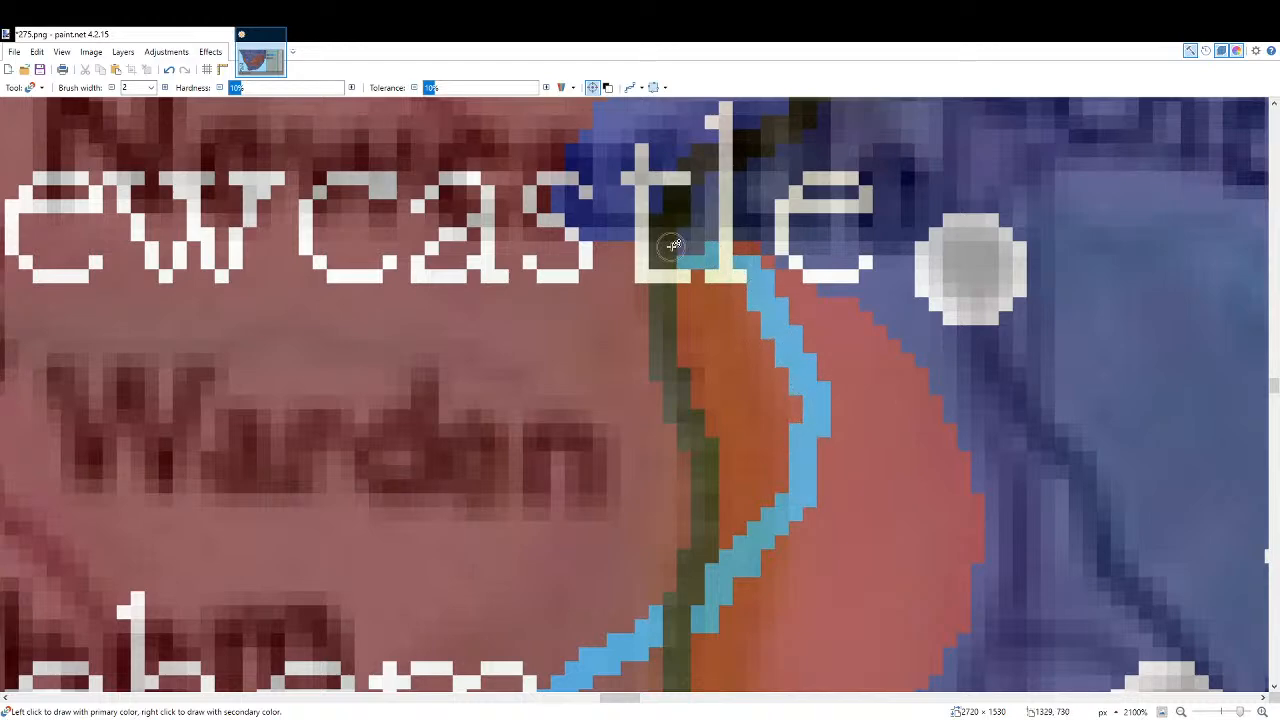
drag(789, 411, 684, 266)
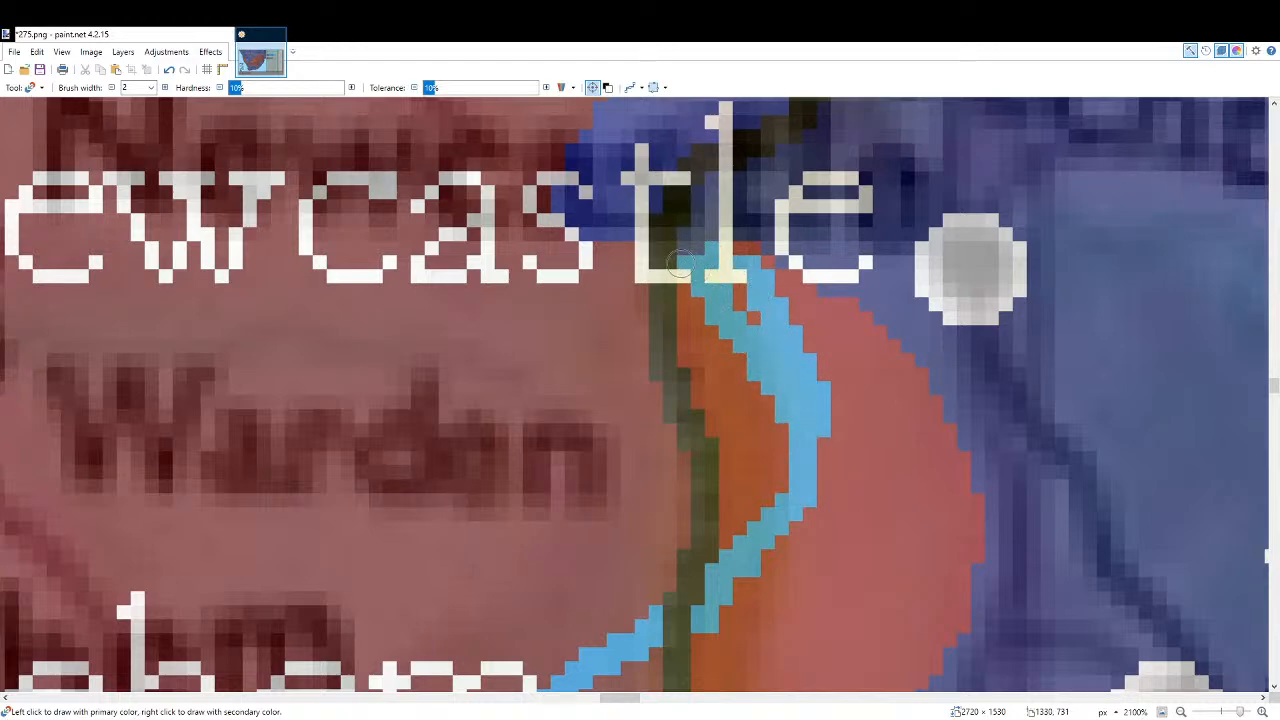
Fill the red pocket east of the new outline and the enclosed strip north of Harrismith with light blue.
key(f)
click(862, 458)
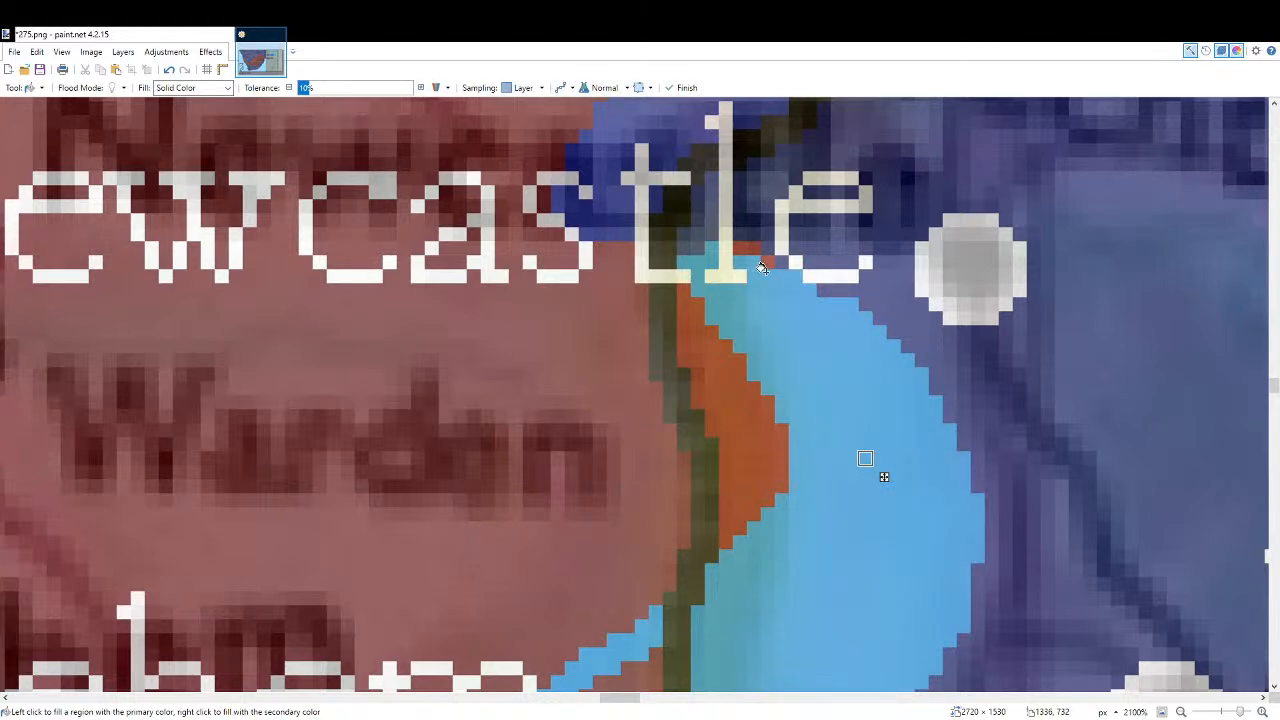
scroll(780, 285, down, 1)
scroll(776, 293, down, 3)
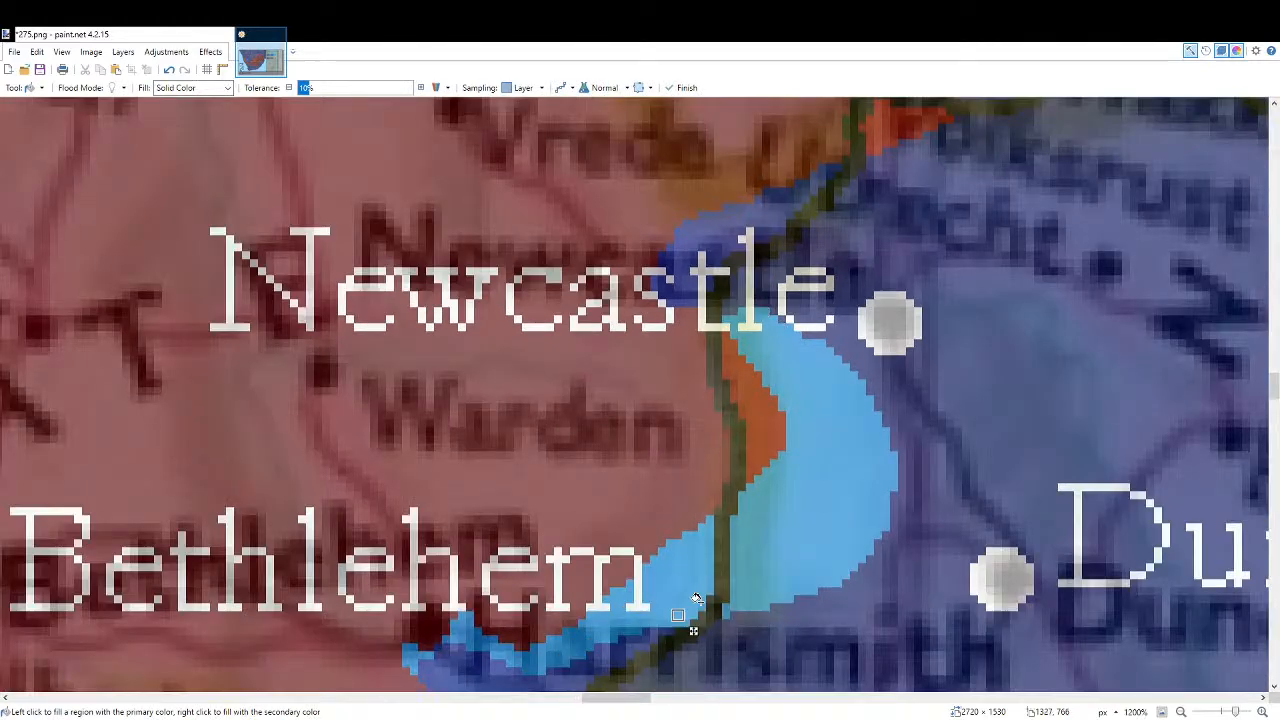
scroll(725, 566, down, 1)
Paint a light-blue extension along the western edge of the coalition pocket across the border west of Newcastle.
key(r)
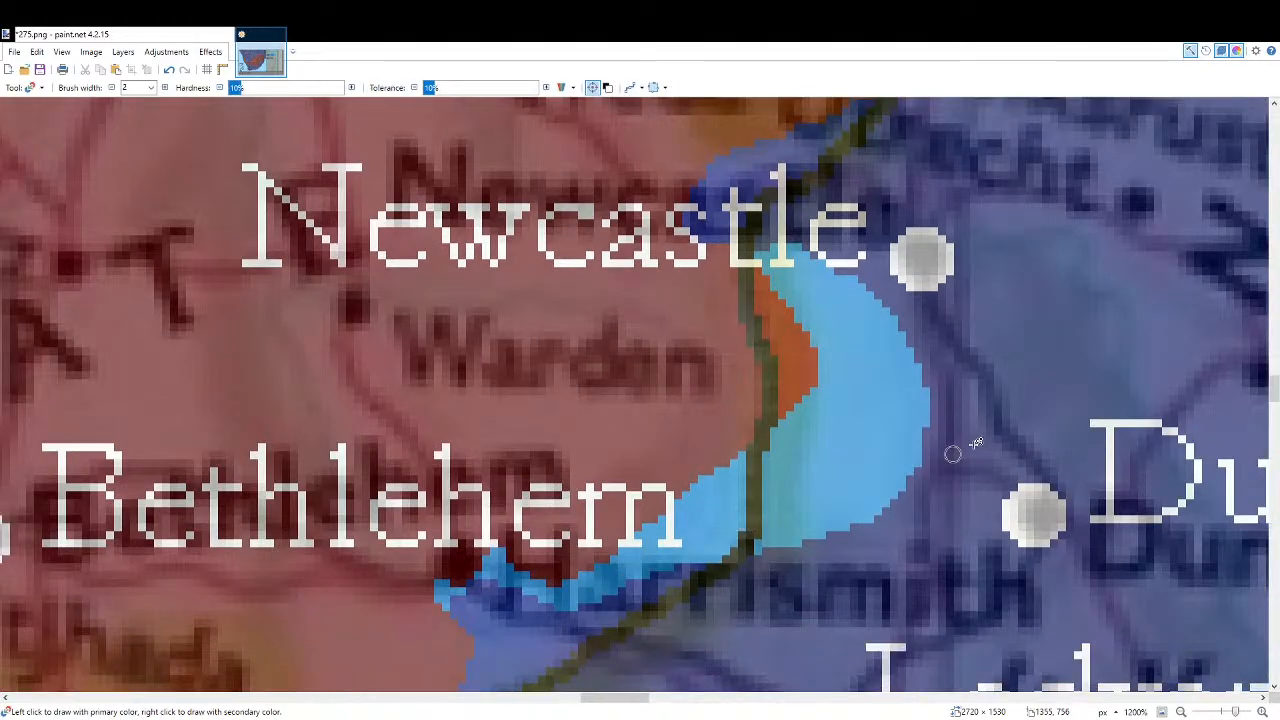
scroll(957, 442, up, 5)
scroll(943, 523, right, 2)
scroll(742, 460, up, 5)
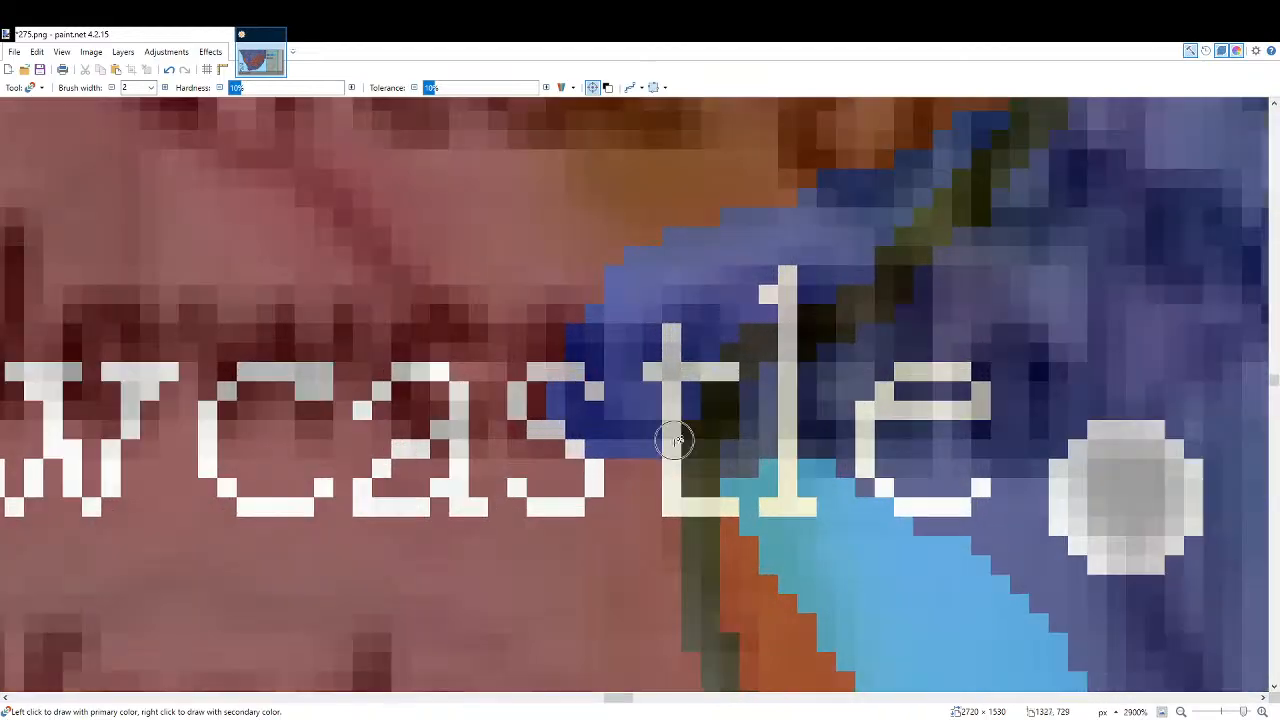
mouse_move(540, 399)
mouse_down()
mouse_move(470, 360)
mouse_move(451, 317)
mouse_move(525, 277)
mouse_move(618, 266)
mouse_move(437, 333)
mouse_move(594, 329)
mouse_move(514, 334)
mouse_up()
Outline and fill a light-blue advance along the west side of the border between Newcastle and Volksrust.
scroll(706, 429, down, 3)
scroll(778, 450, up, 2)
scroll(851, 357, up, 3)
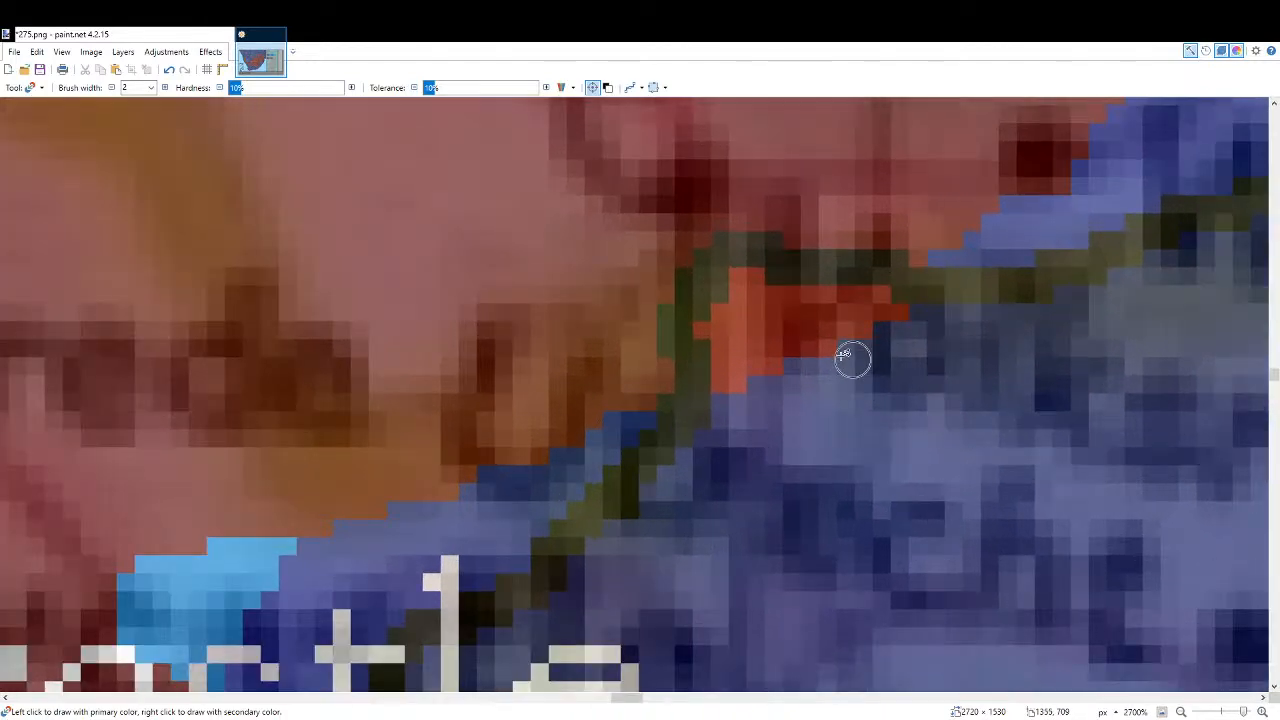
drag(634, 397, 511, 477)
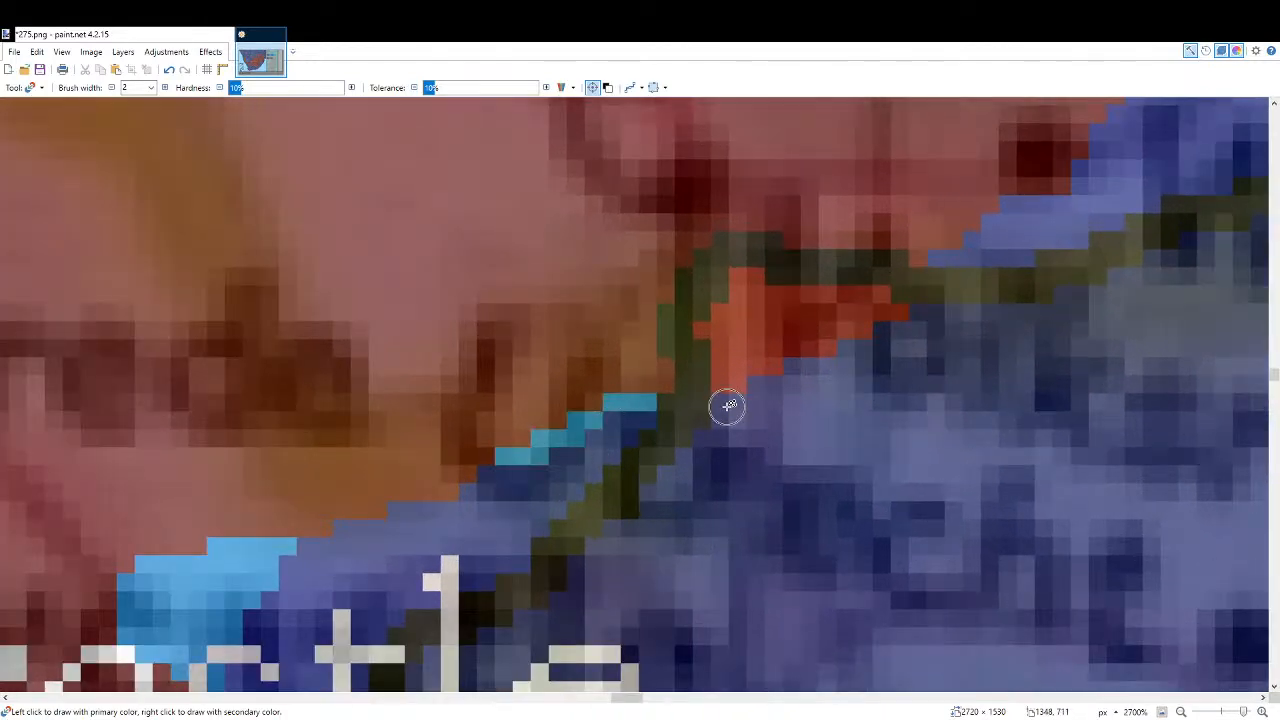
key(ctrl+z)
mouse_move(660, 278)
mouse_down()
mouse_move(563, 370)
mouse_move(465, 503)
mouse_move(434, 521)
mouse_move(413, 512)
mouse_move(493, 432)
mouse_up()
key(f)
click(640, 383)
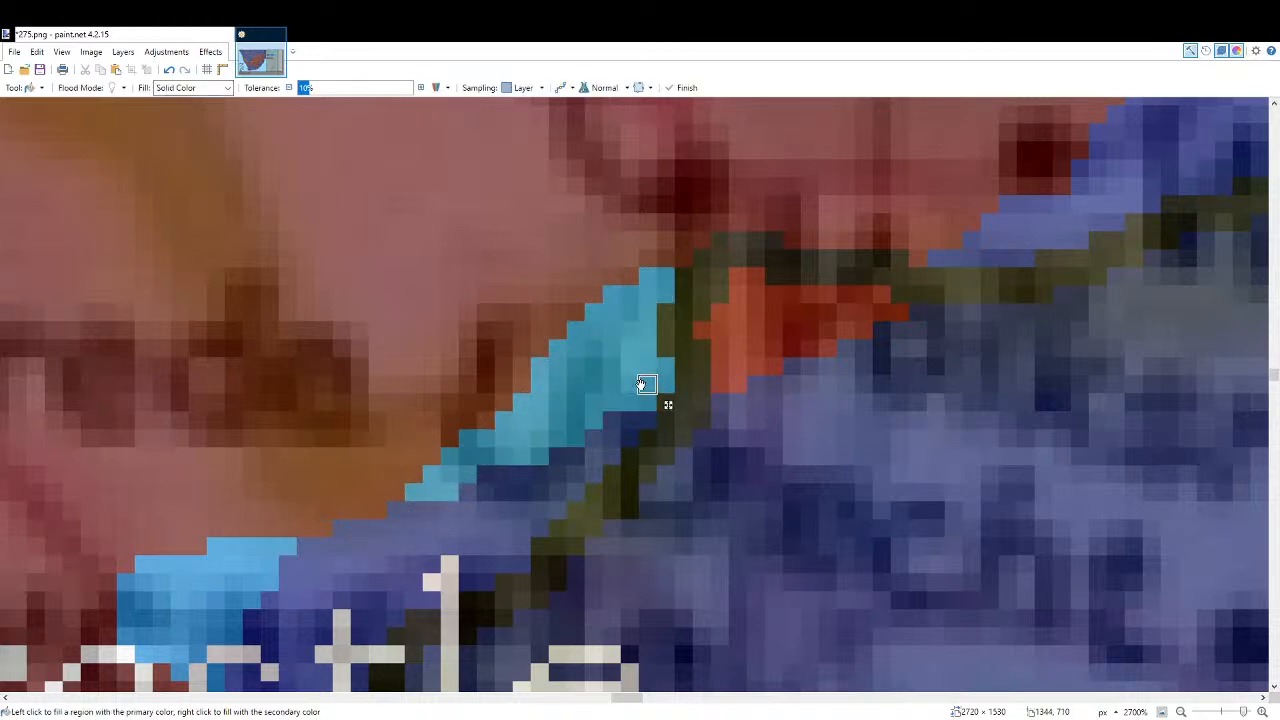
Fill the red pocket inside the Volksrust border corner with light blue and paint the advance around the corner's north side.
click(791, 314)
scroll(1067, 303, up, 3)
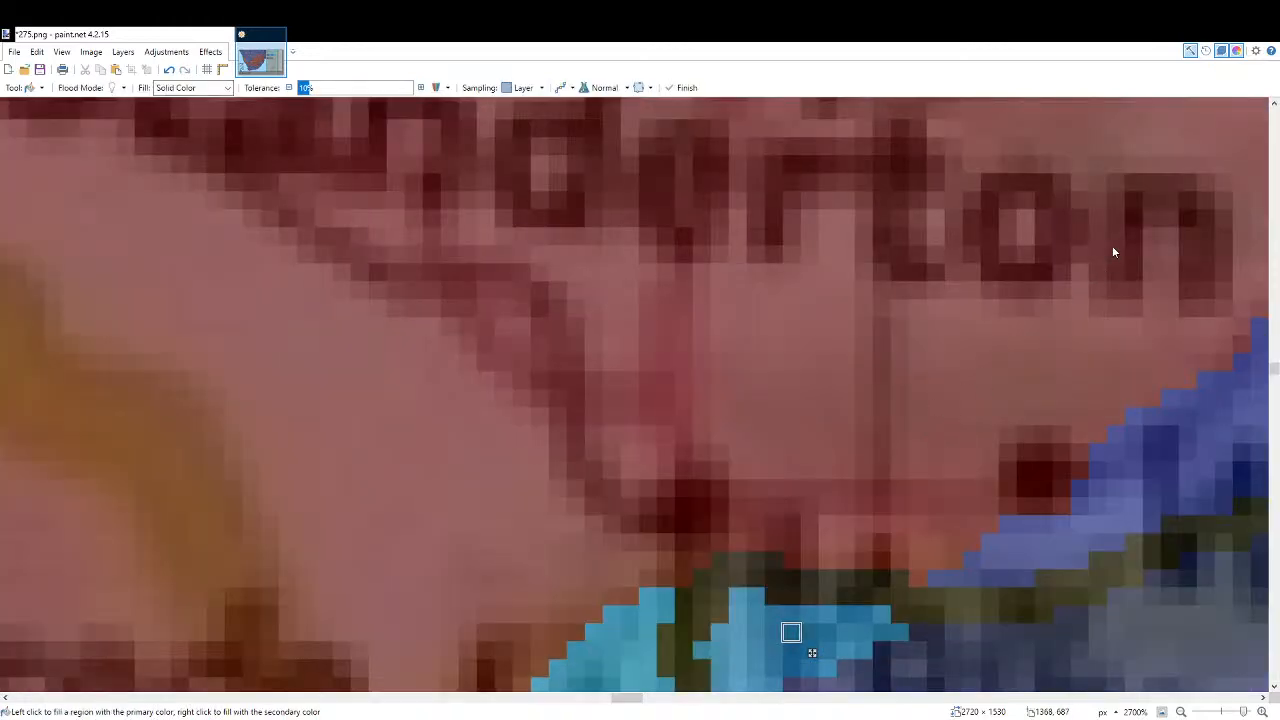
key(r)
mouse_move(960, 520)
mouse_down()
mouse_move(900, 504)
mouse_move(765, 525)
mouse_move(664, 573)
mouse_move(808, 545)
mouse_move(963, 554)
mouse_move(898, 578)
mouse_move(877, 537)
mouse_up()
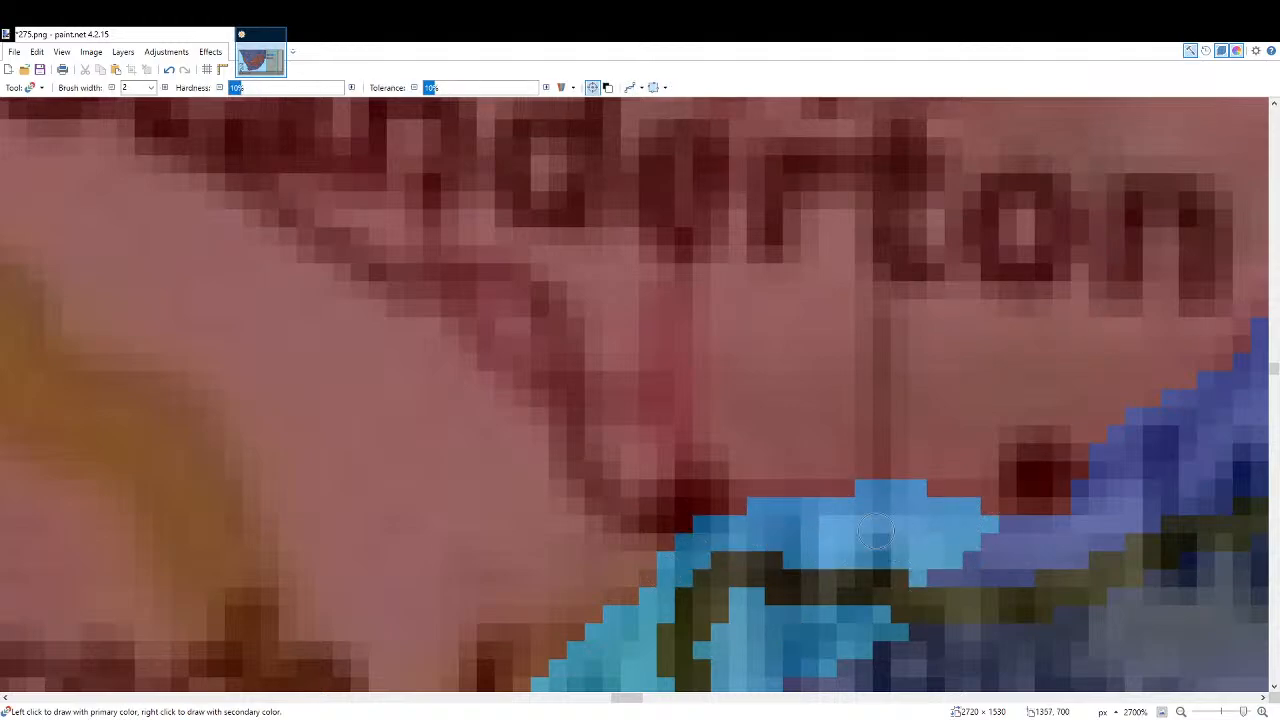
Paint a small light-blue advance on the western edge of the coalition area beside Piet Retief.
scroll(877, 537, down, 6)
scroll(897, 472, up, 2)
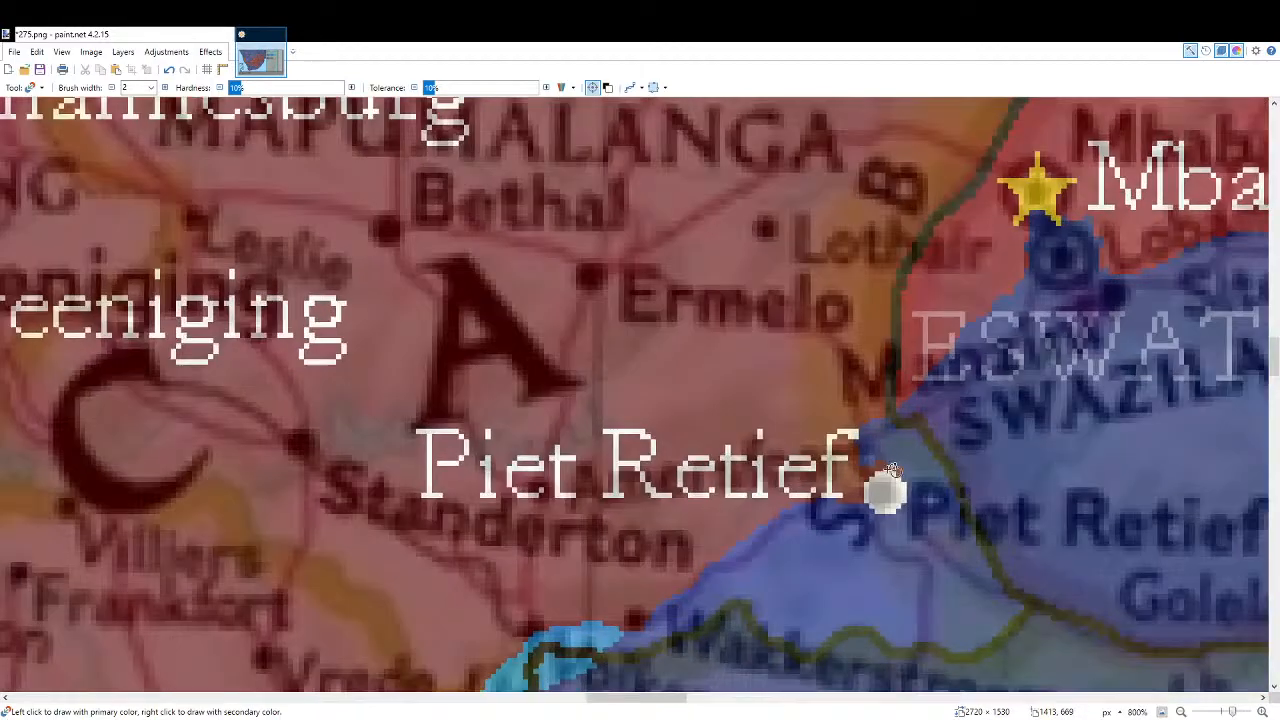
scroll(897, 472, up, 1)
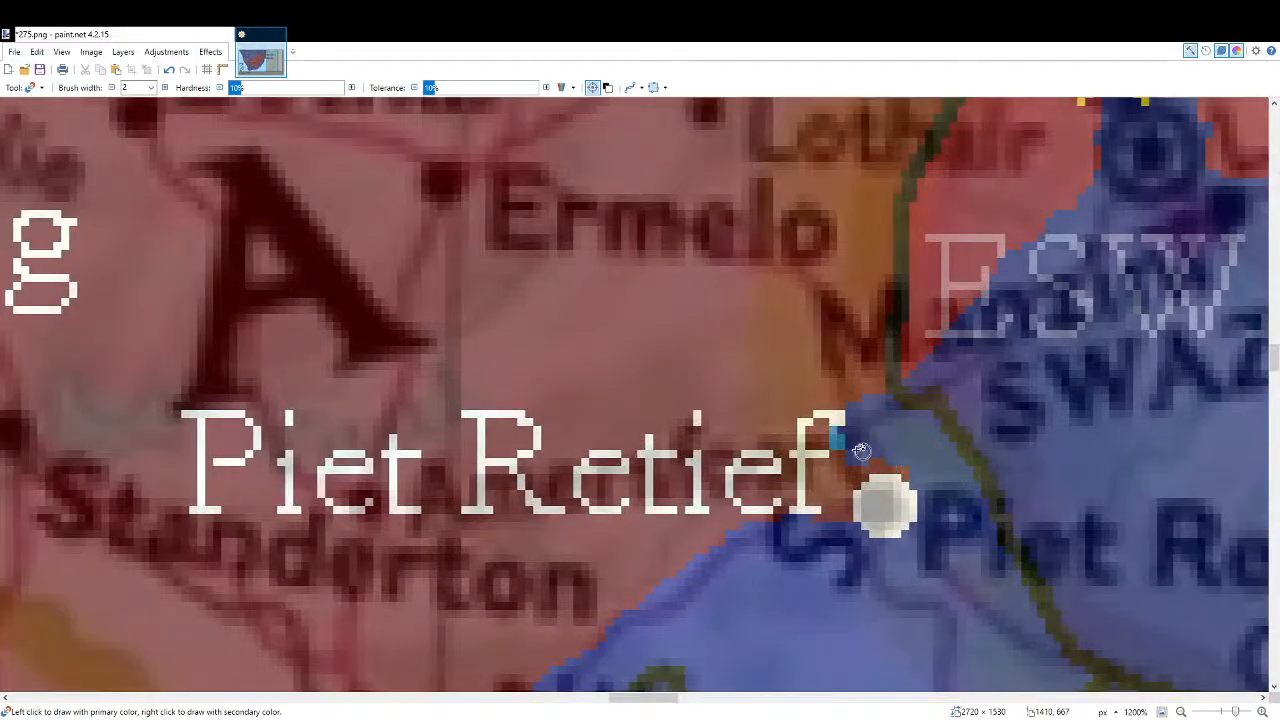
Review the whole map, save it without the reference overlay as 276.png, and bring the overlay back.
click(1163, 712)
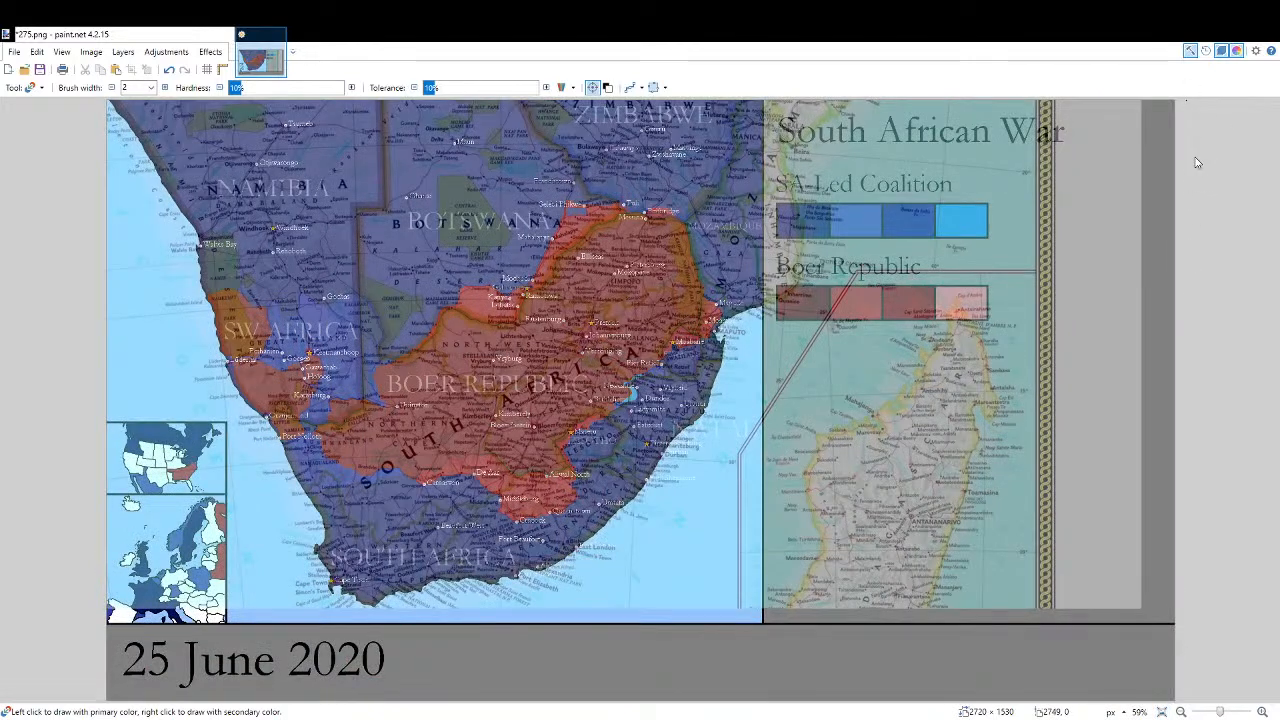
click(1165, 257)
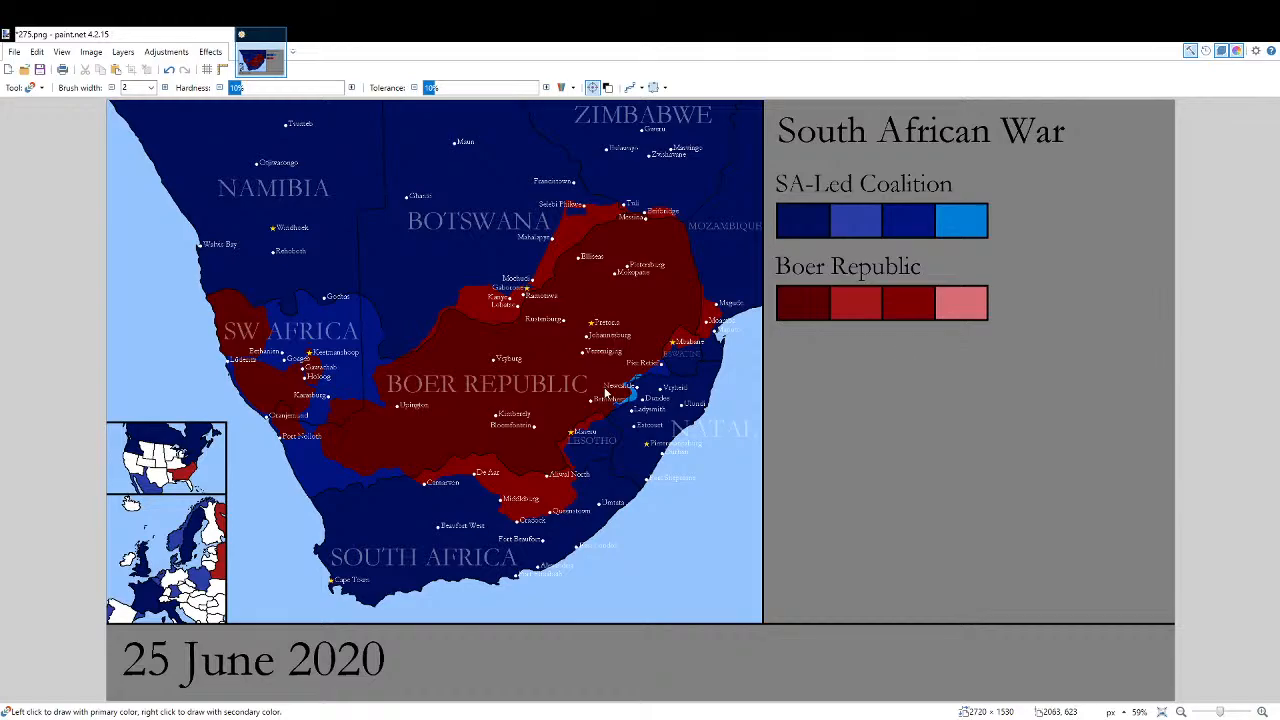
click(1195, 230)
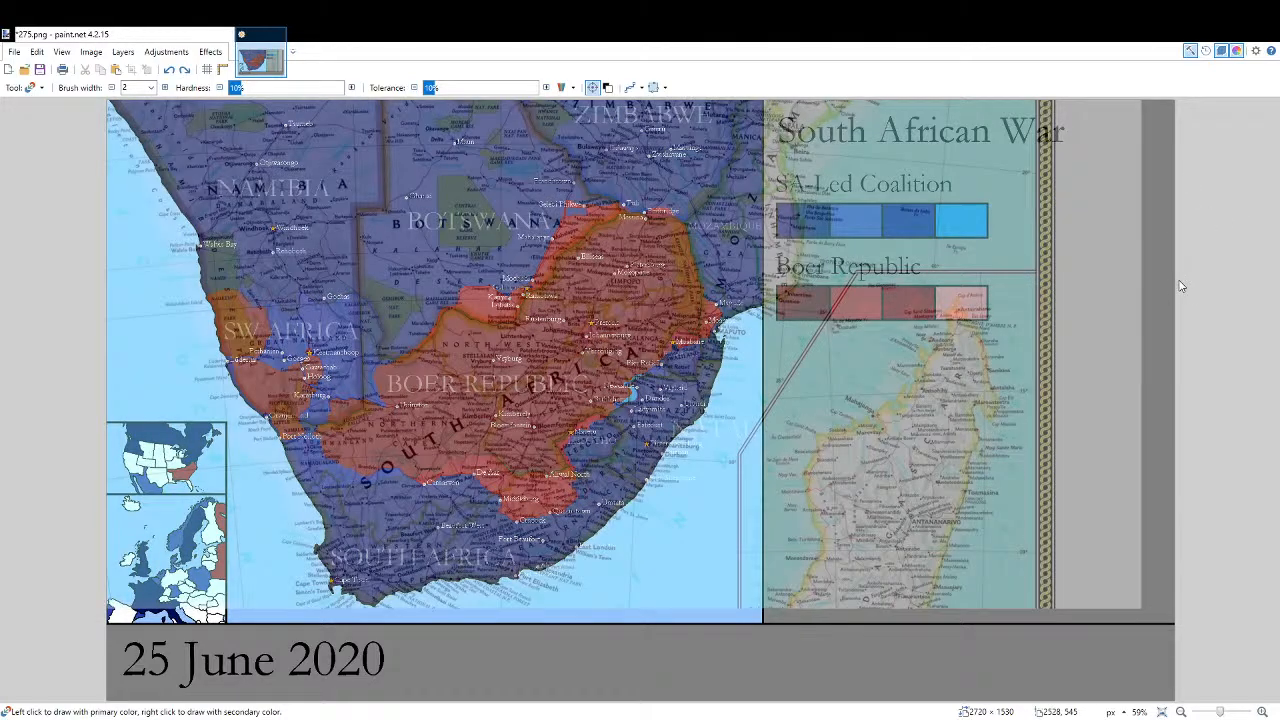
scroll(530, 285, up, 6)
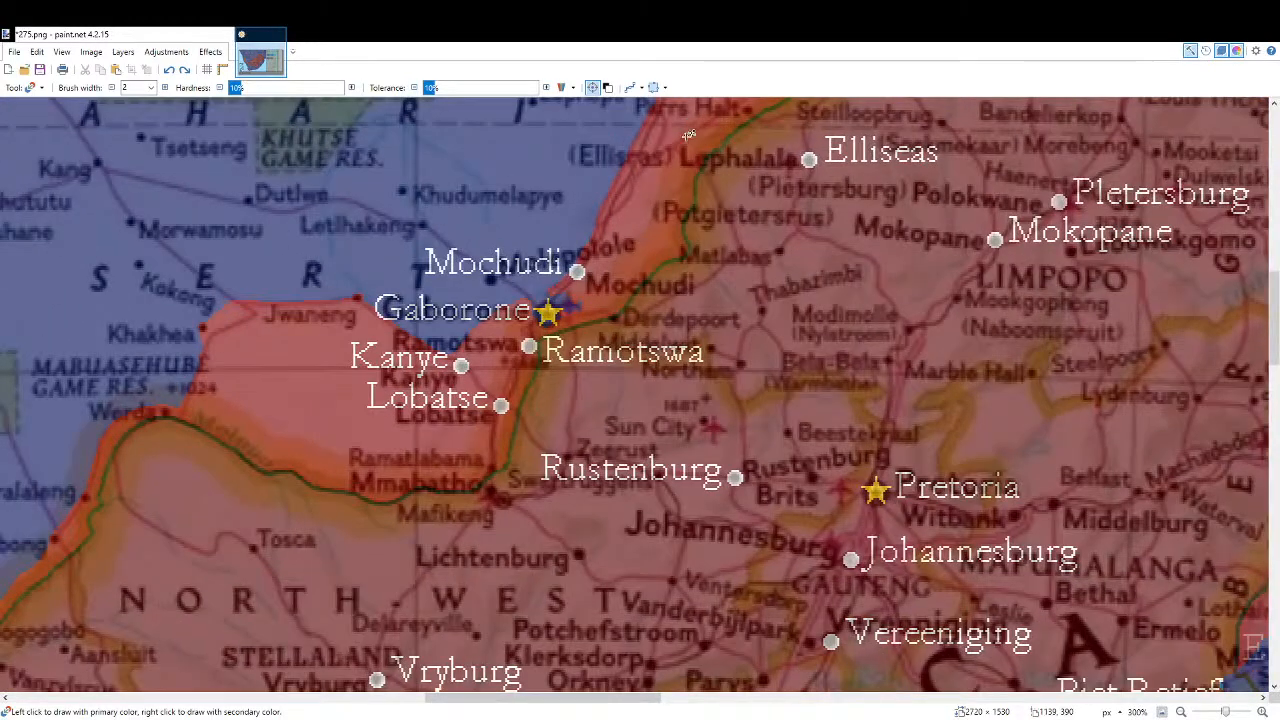
scroll(540, 305, up, 5)
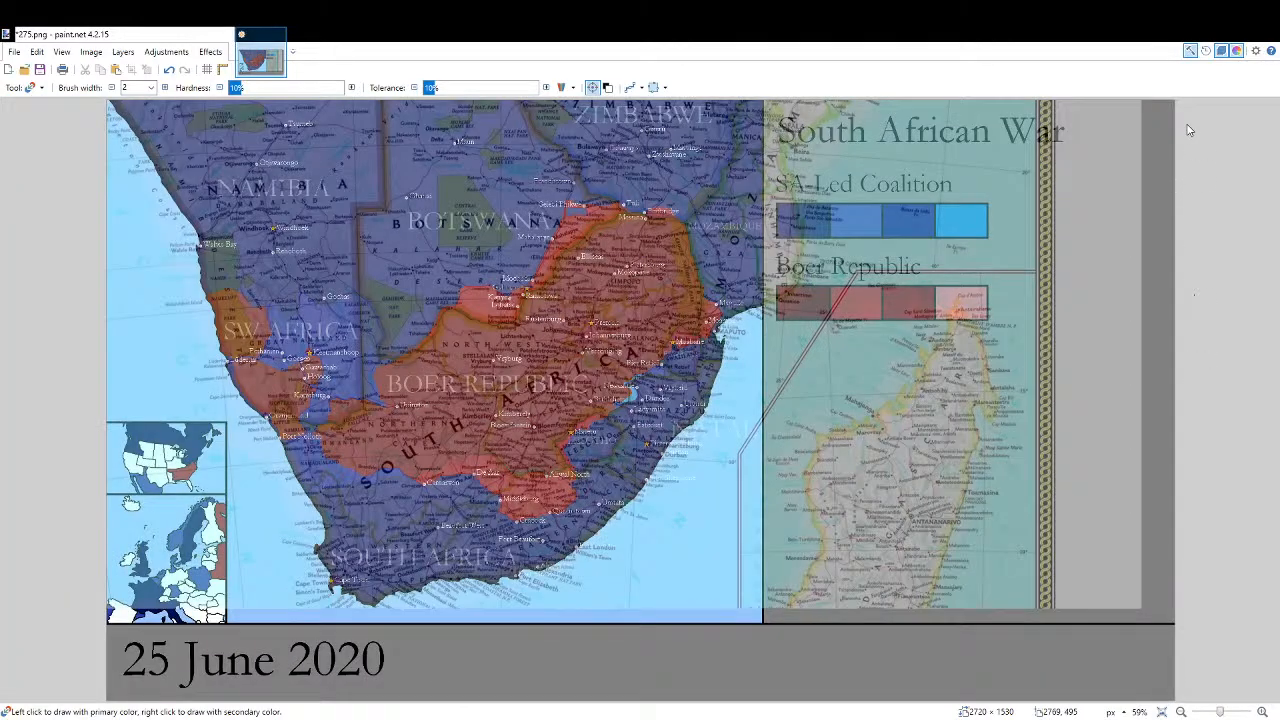
click(1162, 255)
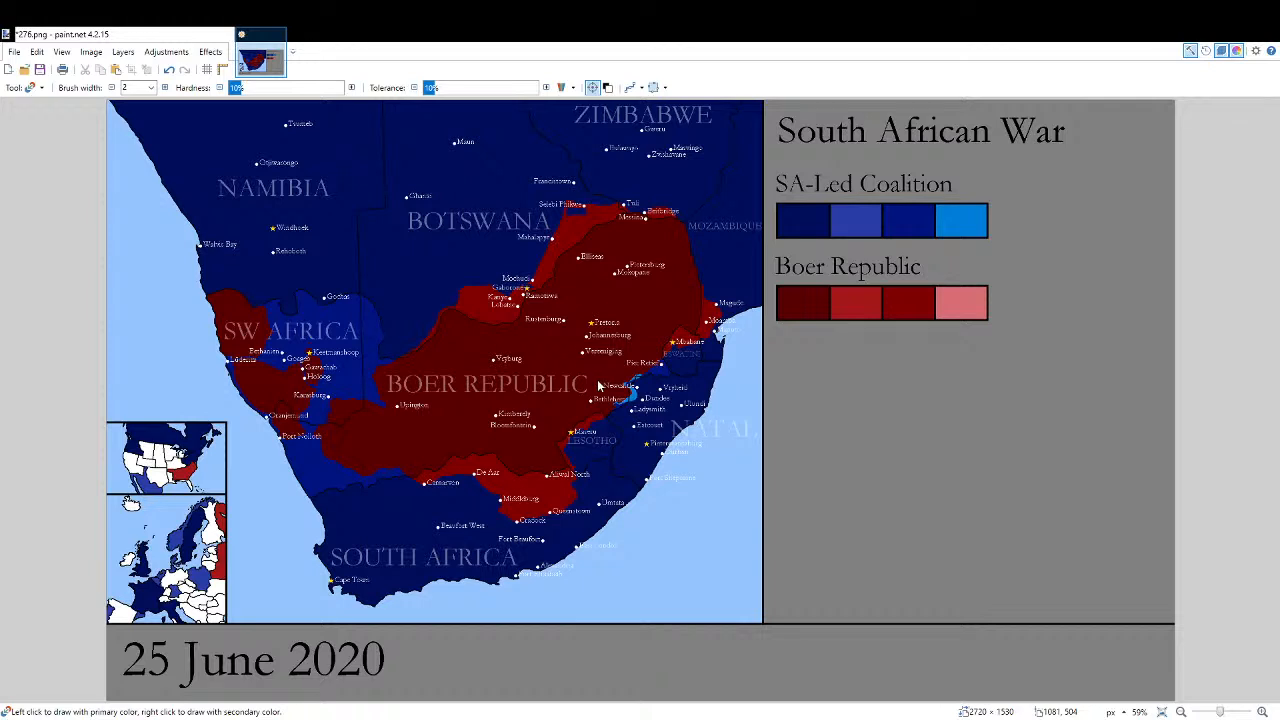
key(ctrl+s)
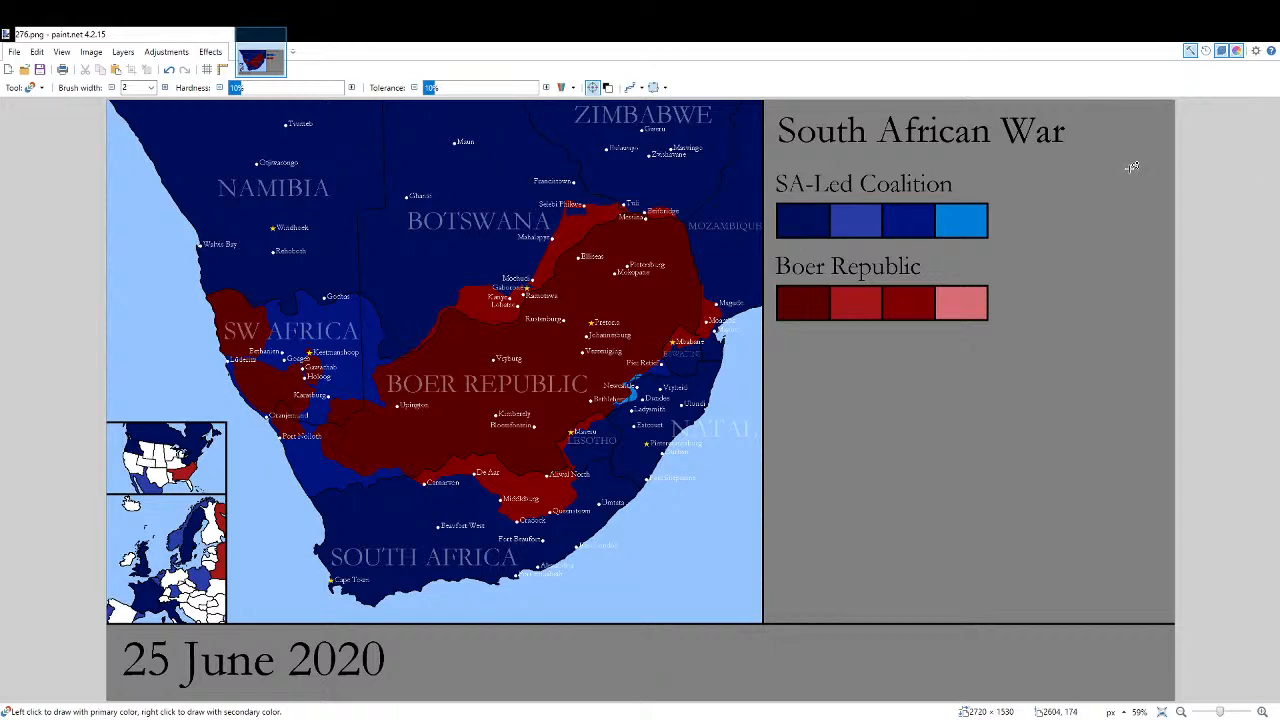
click(1209, 161)
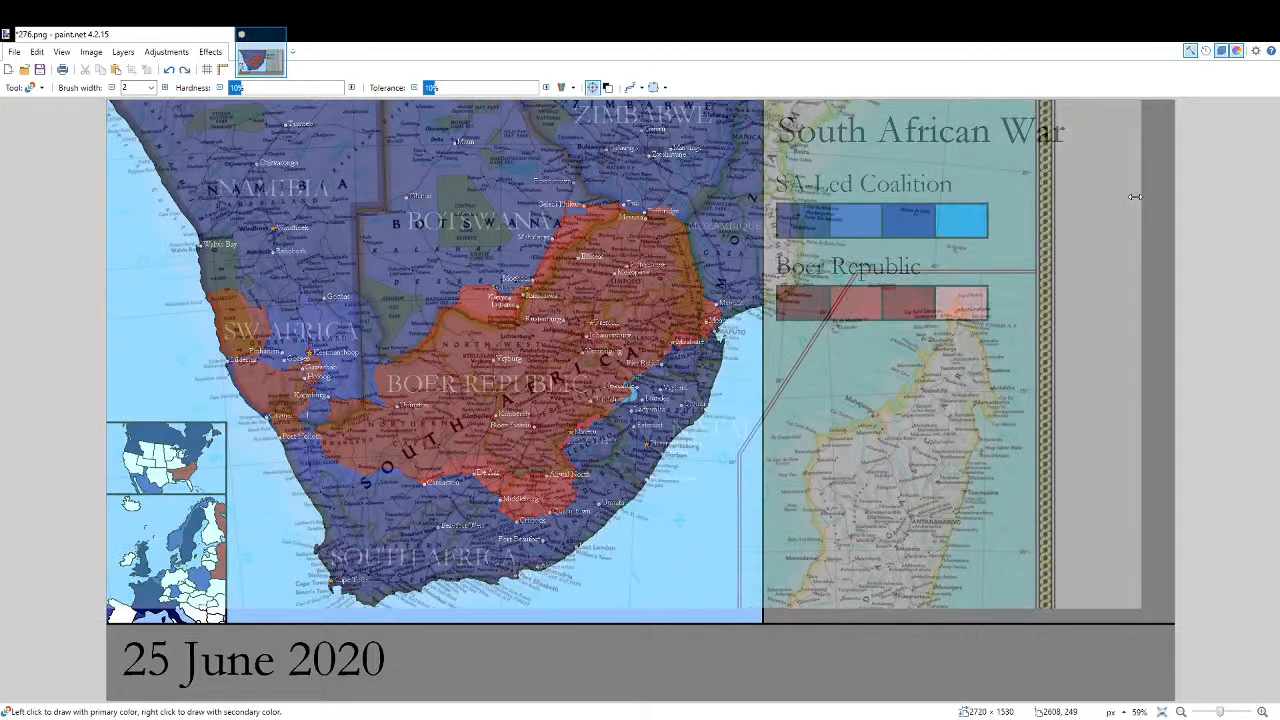
Change the date caption to 26 June 2020 by erasing the day's last digit and placing a new 26 in Garamond, size 100.
key(f)
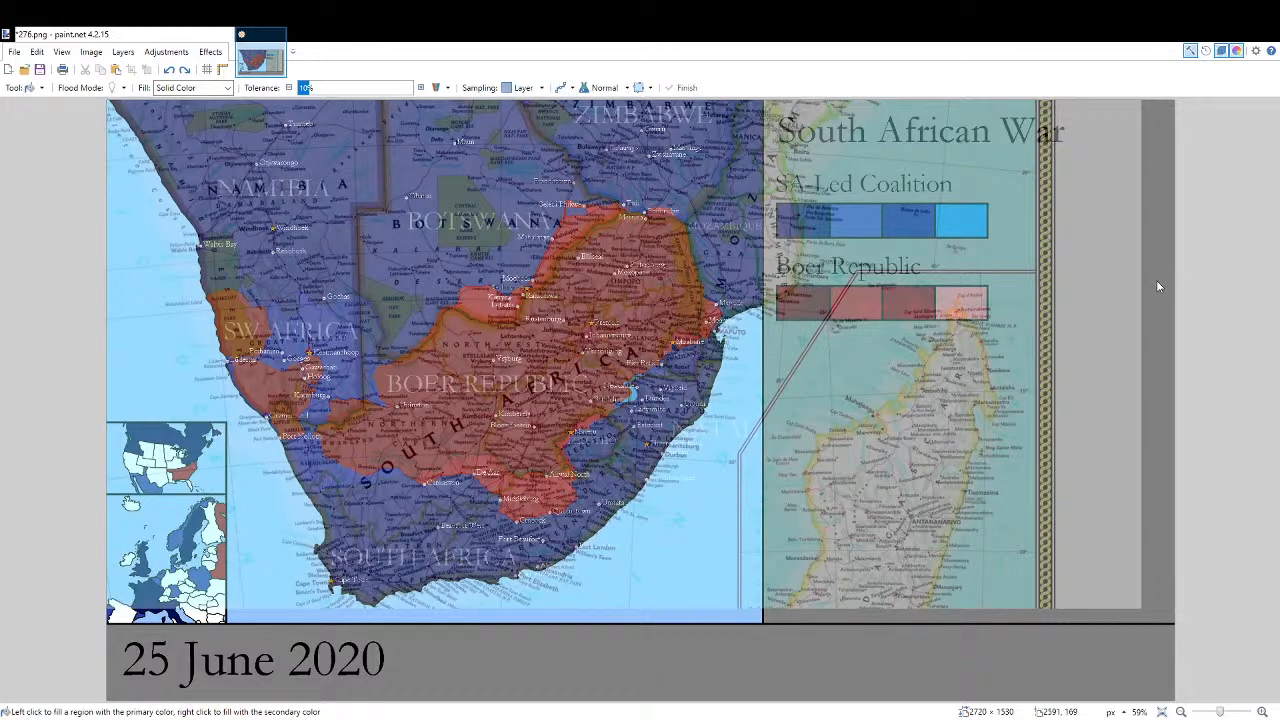
scroll(316, 573, up, 11)
click(656, 203)
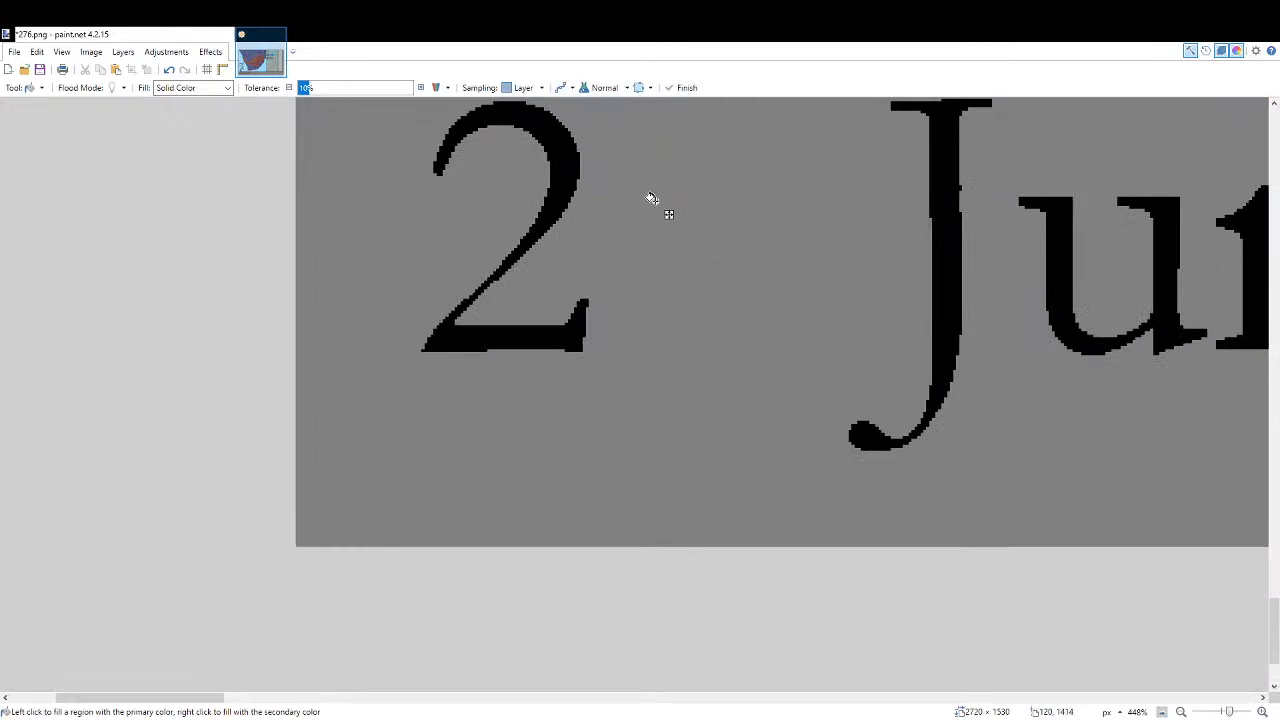
key(t)
click(594, 386)
text(26)
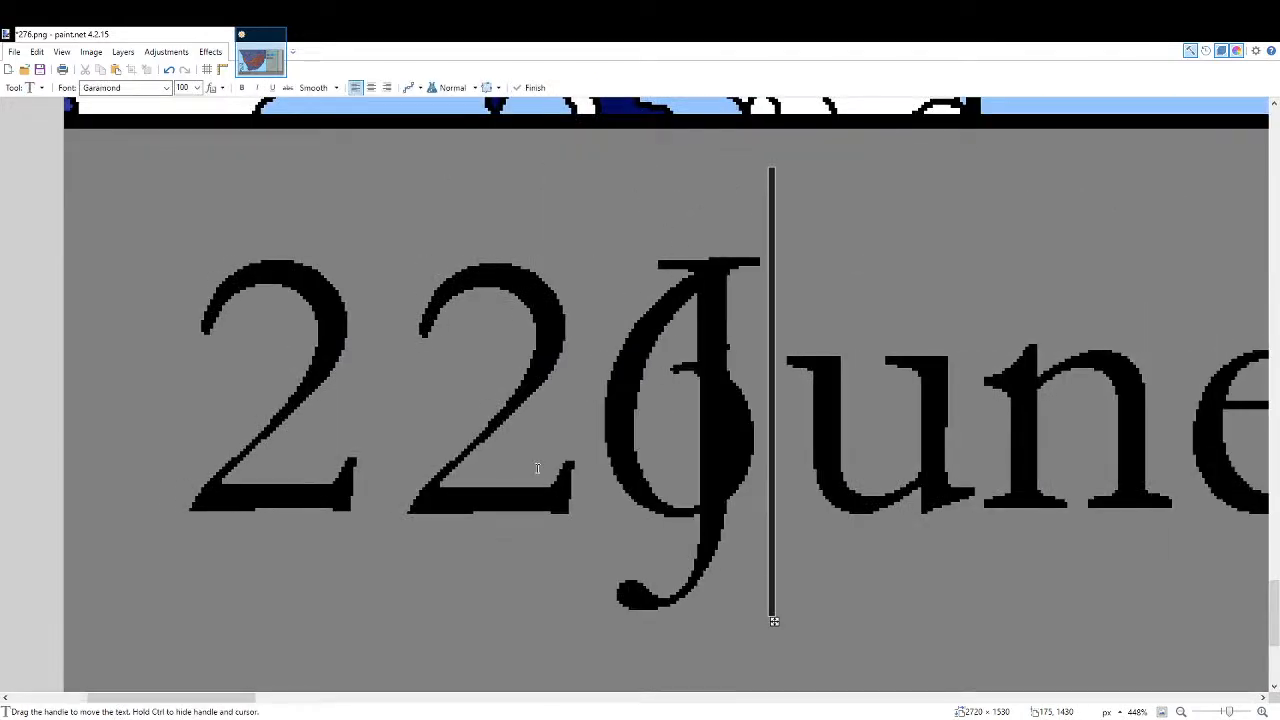
scroll(591, 429, up, 2)
drag(591, 429, 256, 429)
click(1162, 712)
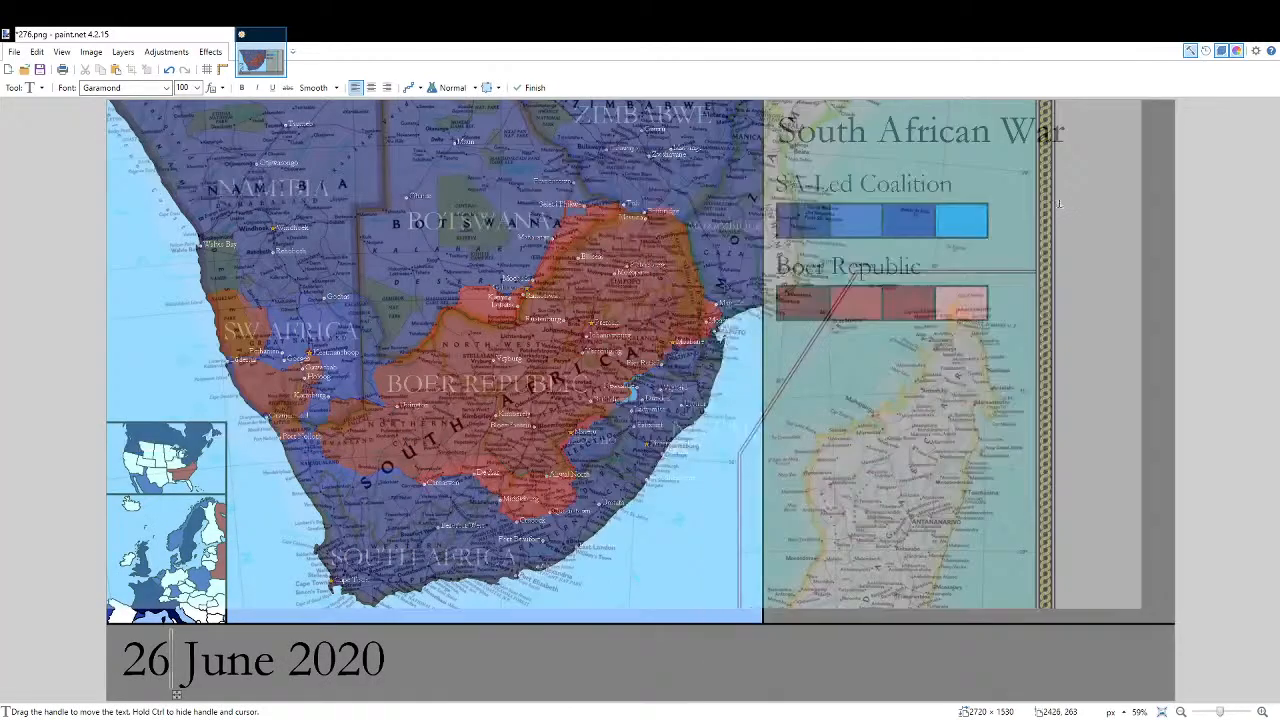
Fill the light-blue advances around Harrismith and Newcastle with the matching adjacent coalition blues.
key(f)
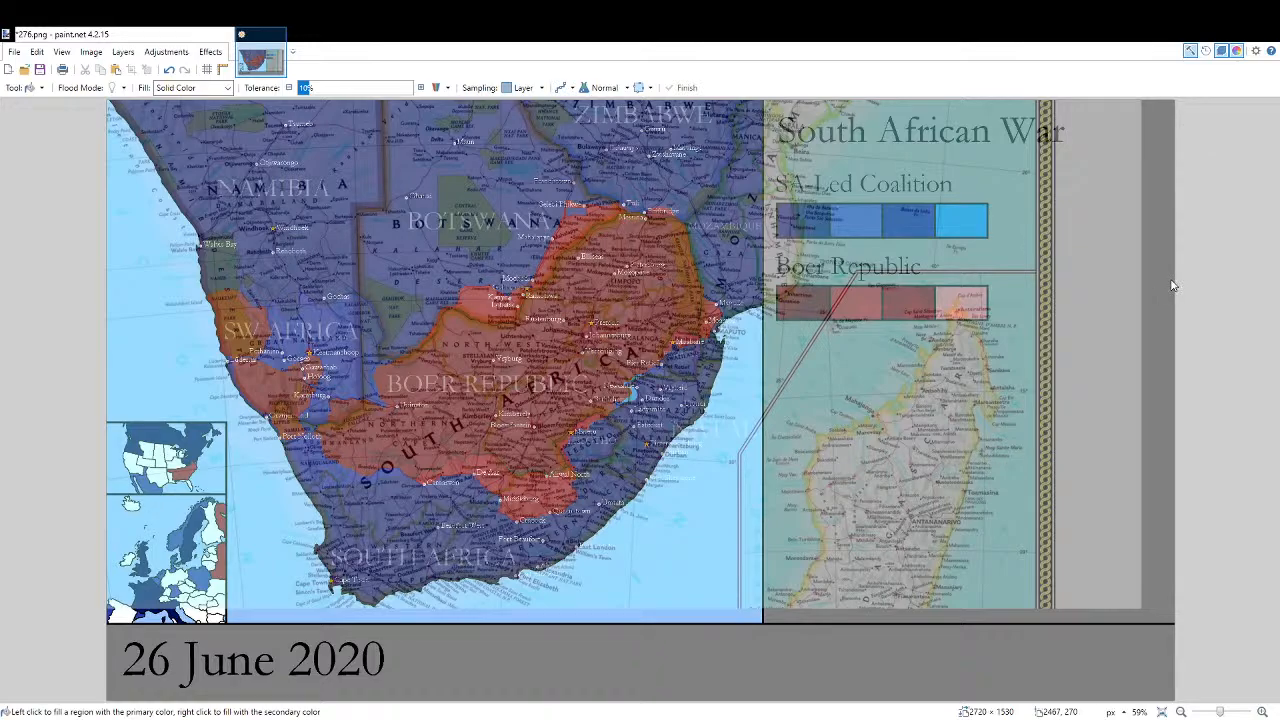
scroll(628, 412, up, 9)
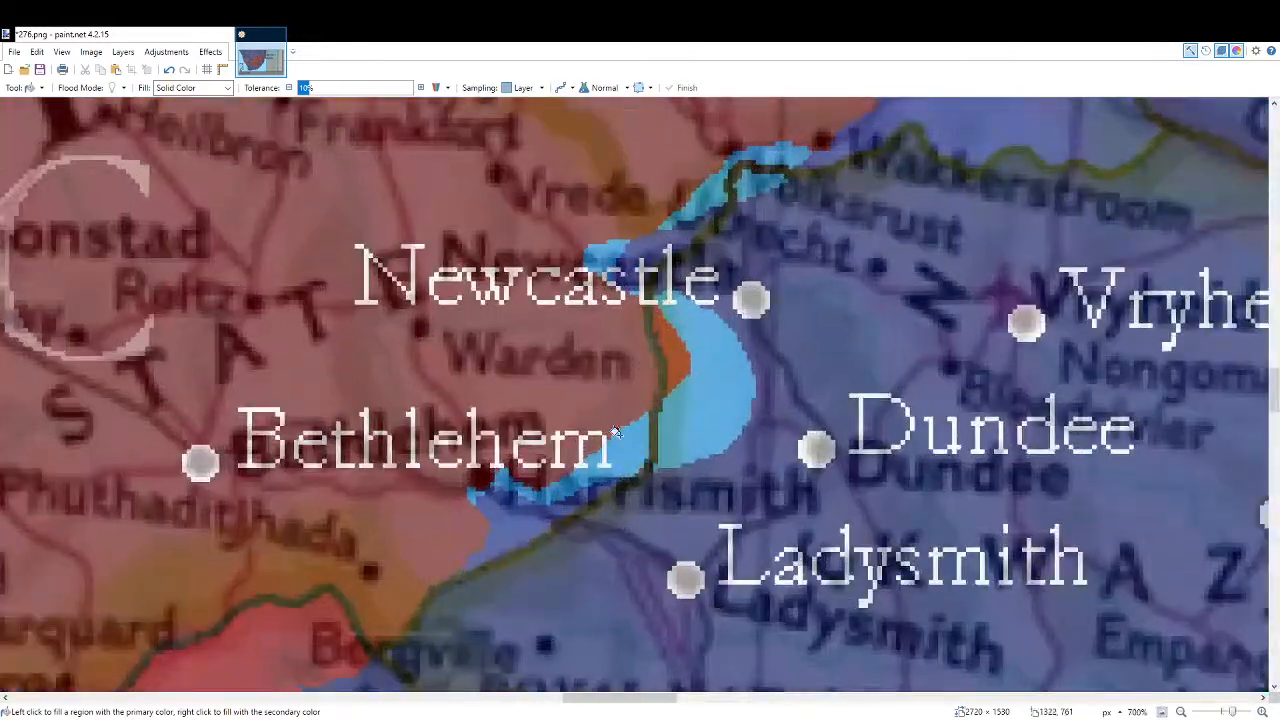
click(622, 446)
scroll(480, 485, up, 3)
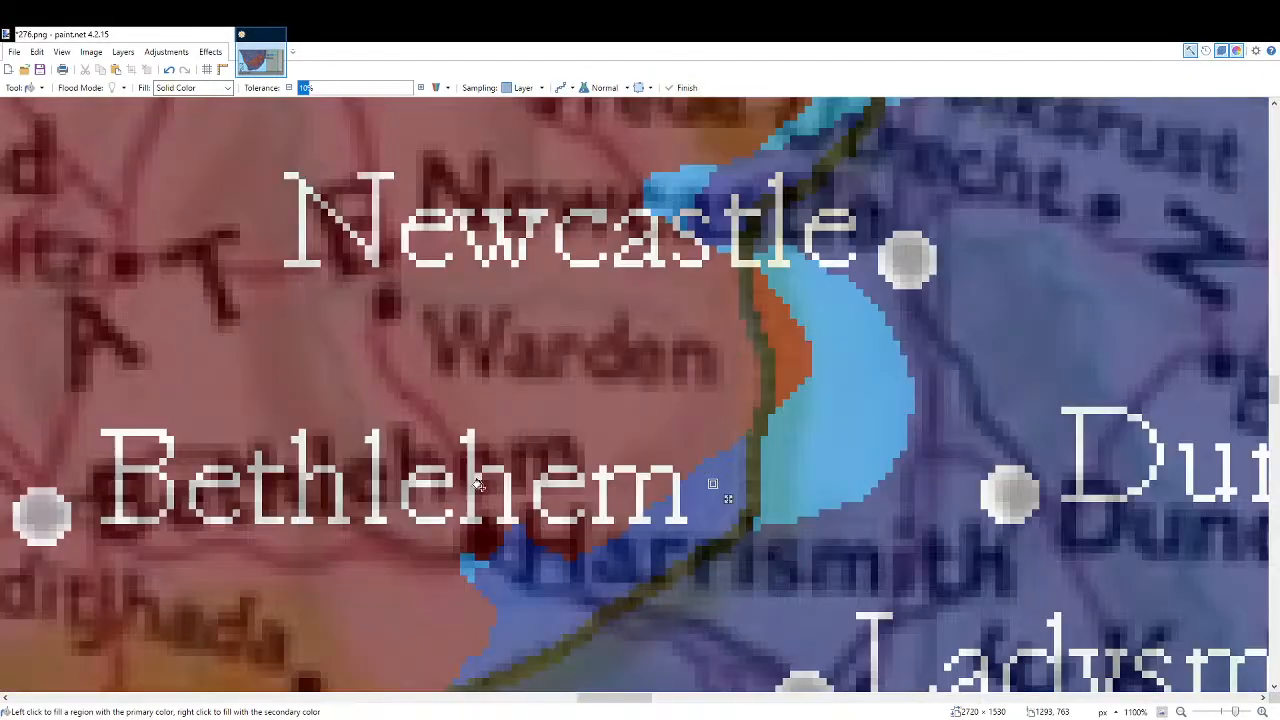
click(852, 448)
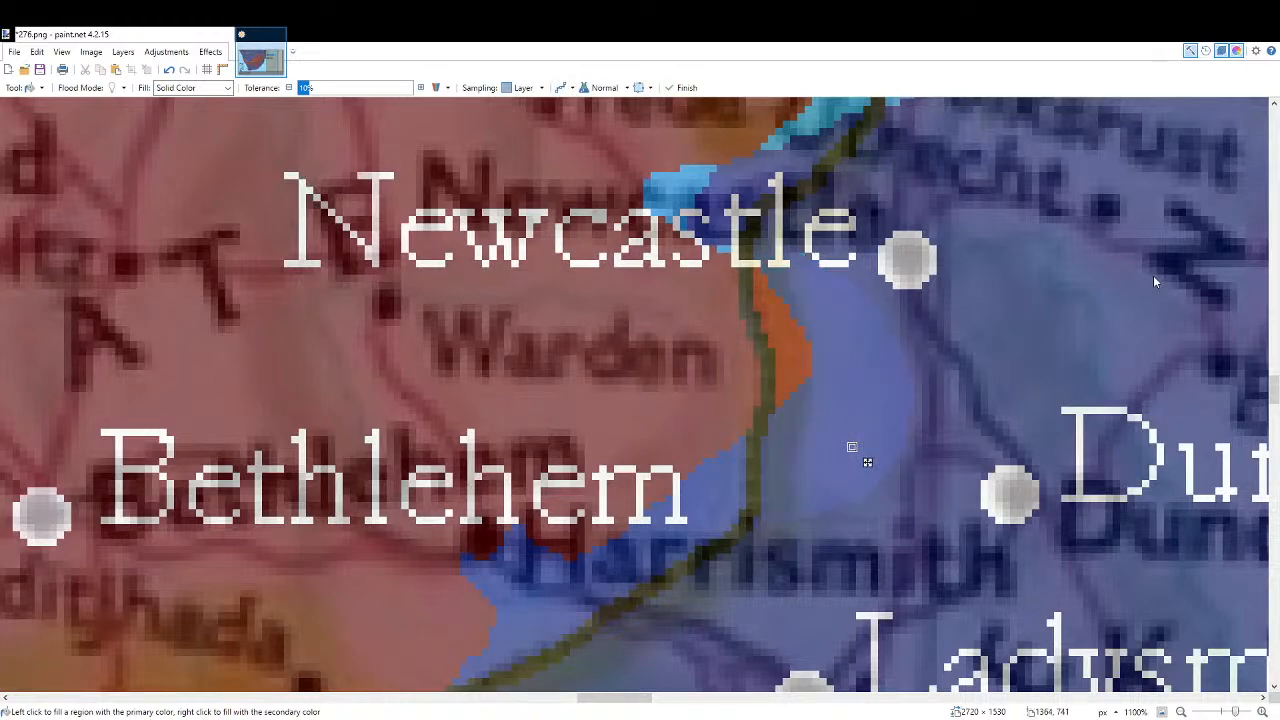
click(659, 203)
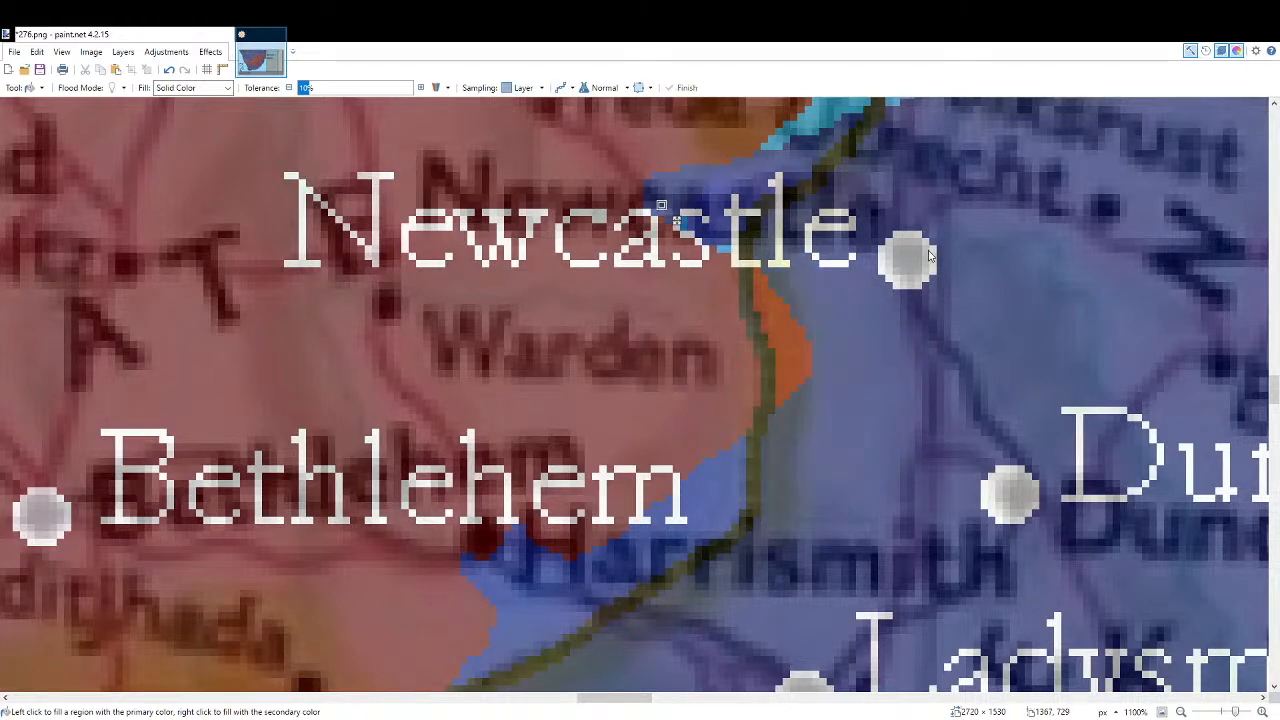
Recolor the light-blue advances around the Volksrust border corner and beside Piet Retief to the adjacent coalition blues.
scroll(878, 498, up, 4)
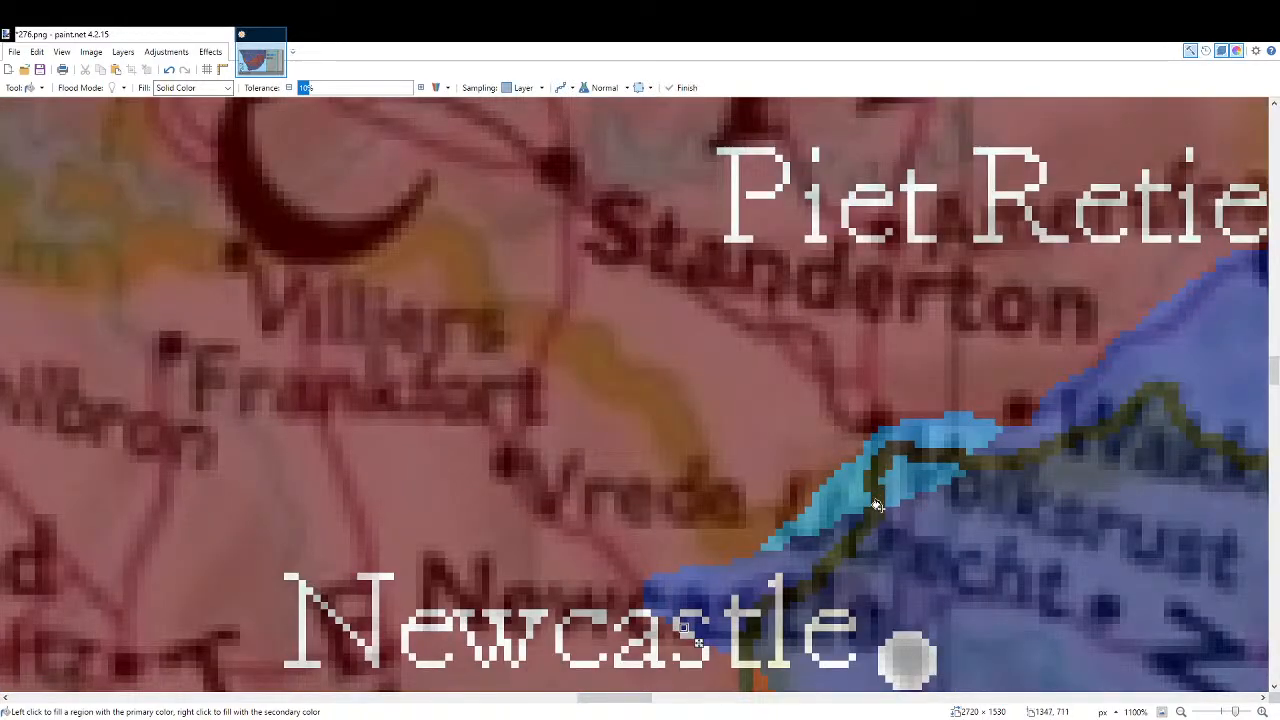
click(850, 508)
click(910, 482)
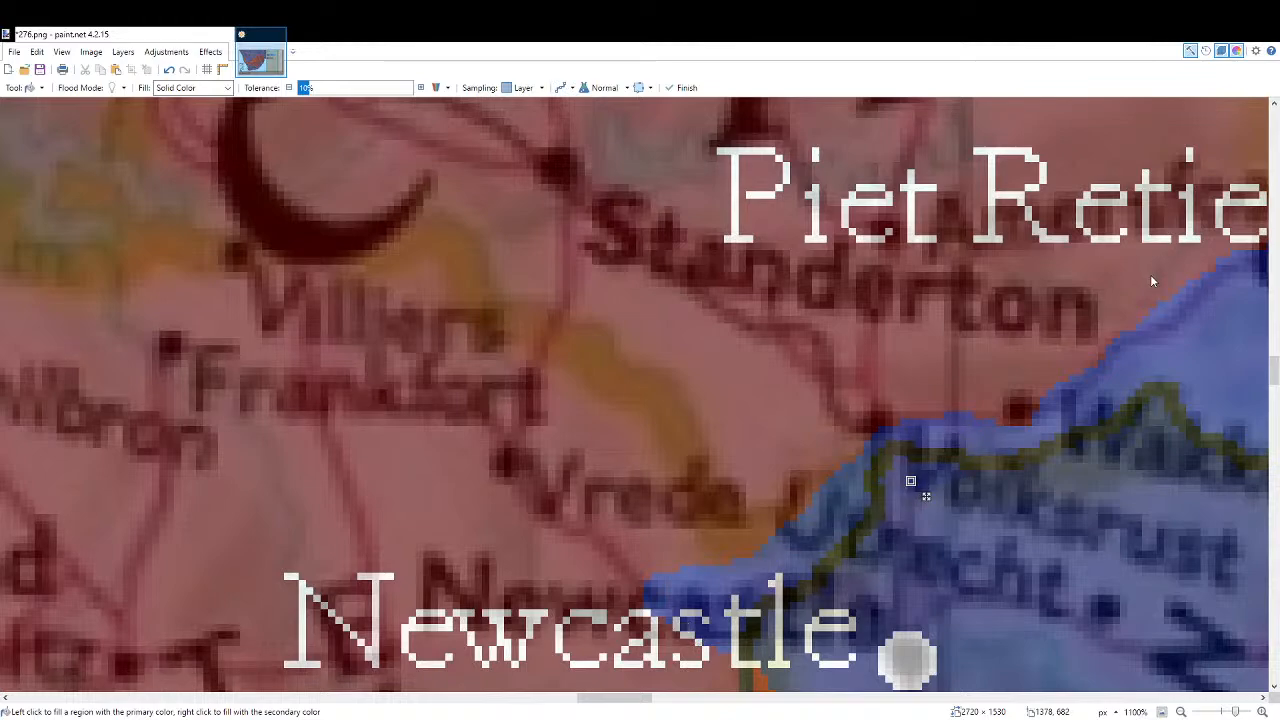
scroll(1150, 274, down, 7)
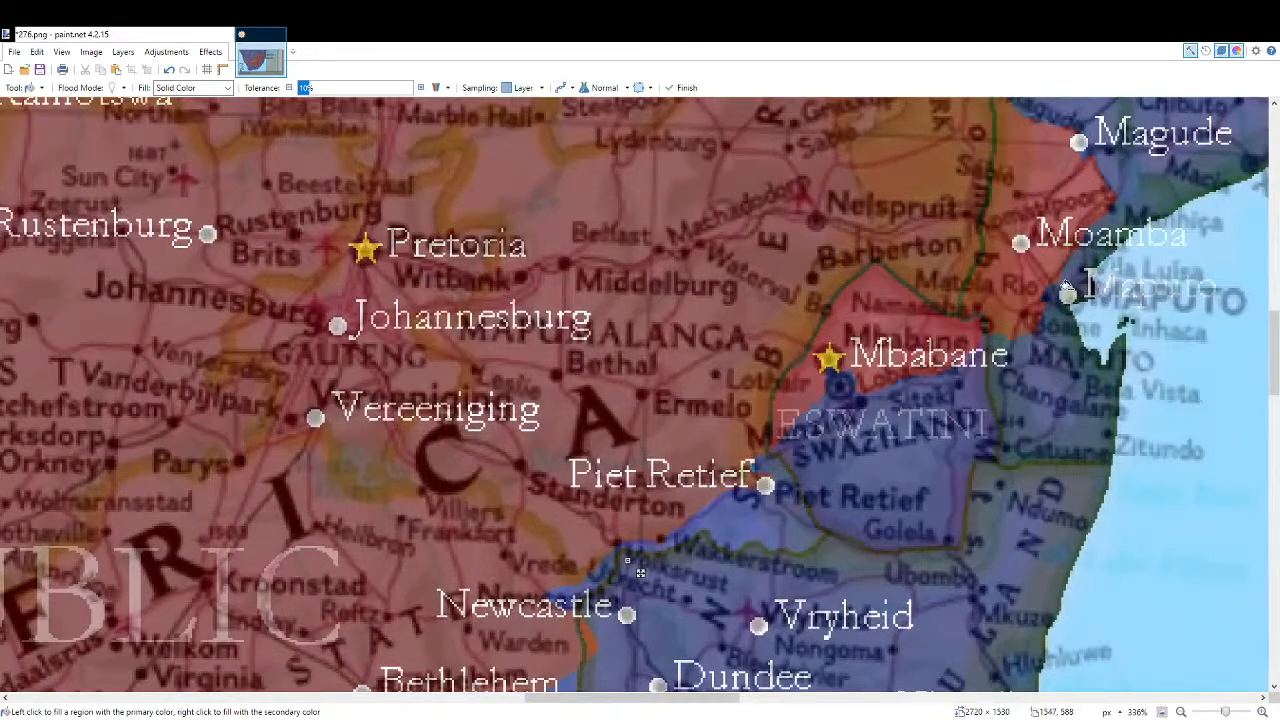
key(b)
scroll(745, 495, up, 7)
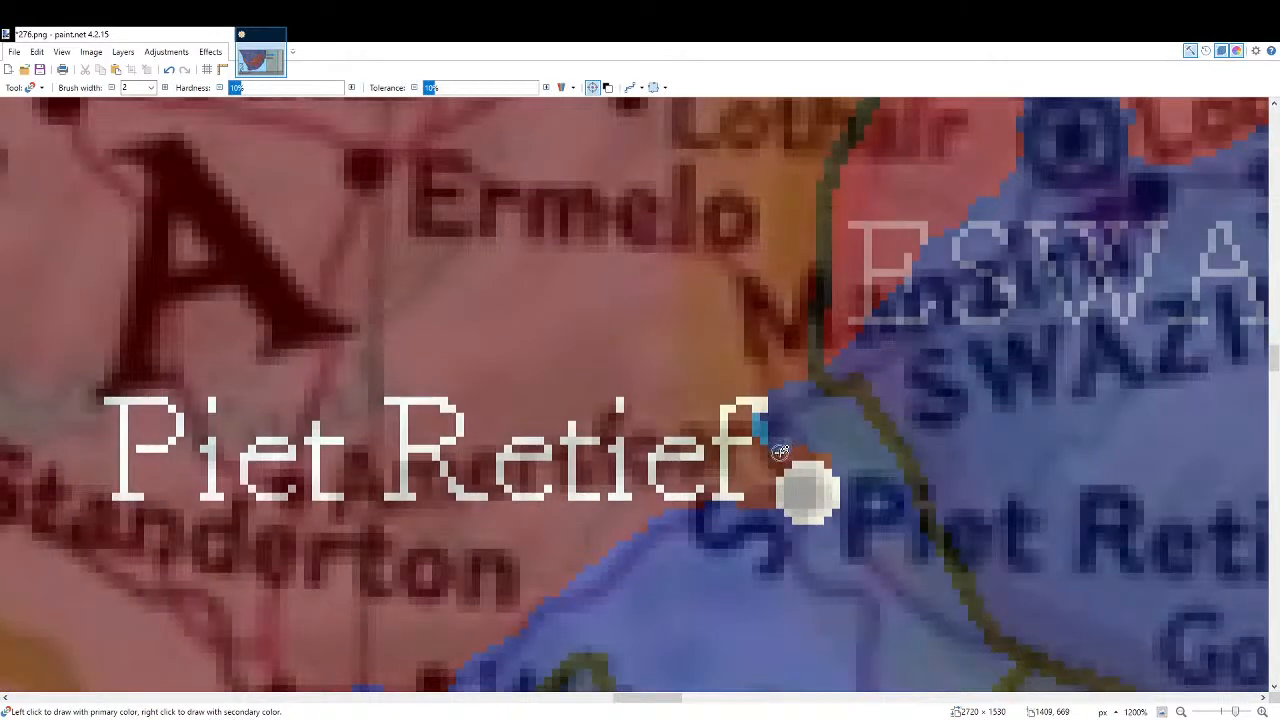
drag(763, 434, 760, 405)
scroll(760, 405, down, 6)
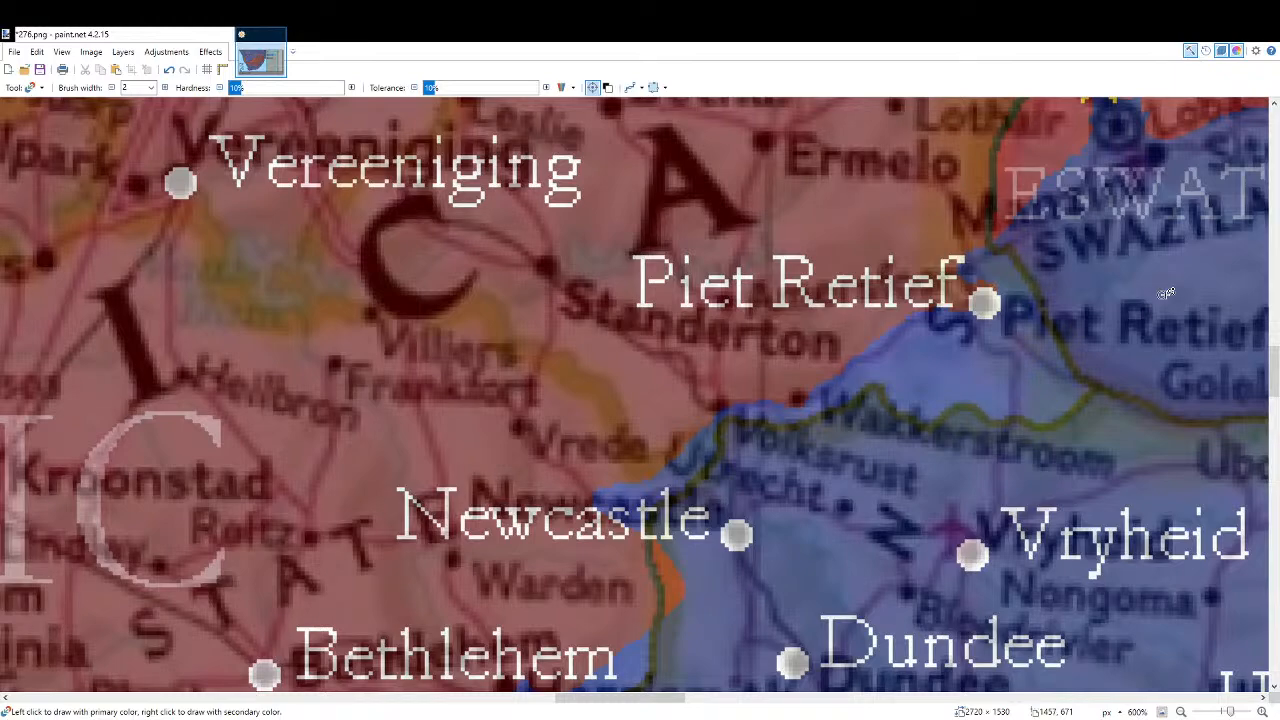
Paint small light-blue advances at the Volksrust border corner and at the coalition area's western tip above Newcastle.
scroll(765, 400, up, 4)
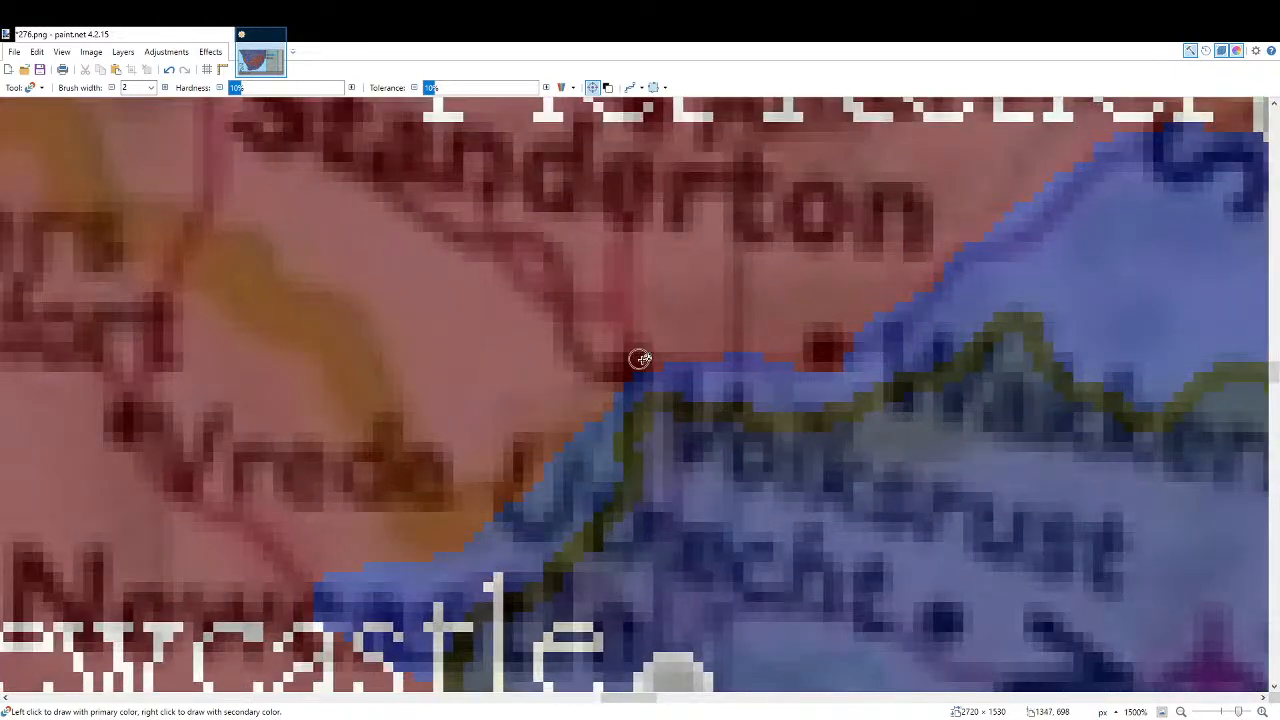
mouse_move(653, 362)
mouse_down()
mouse_move(612, 330)
mouse_move(583, 357)
mouse_move(585, 427)
mouse_move(607, 351)
mouse_move(587, 393)
mouse_move(637, 367)
mouse_move(634, 356)
mouse_move(596, 418)
mouse_up()
scroll(598, 380, down, 2)
scroll(880, 300, up, 2)
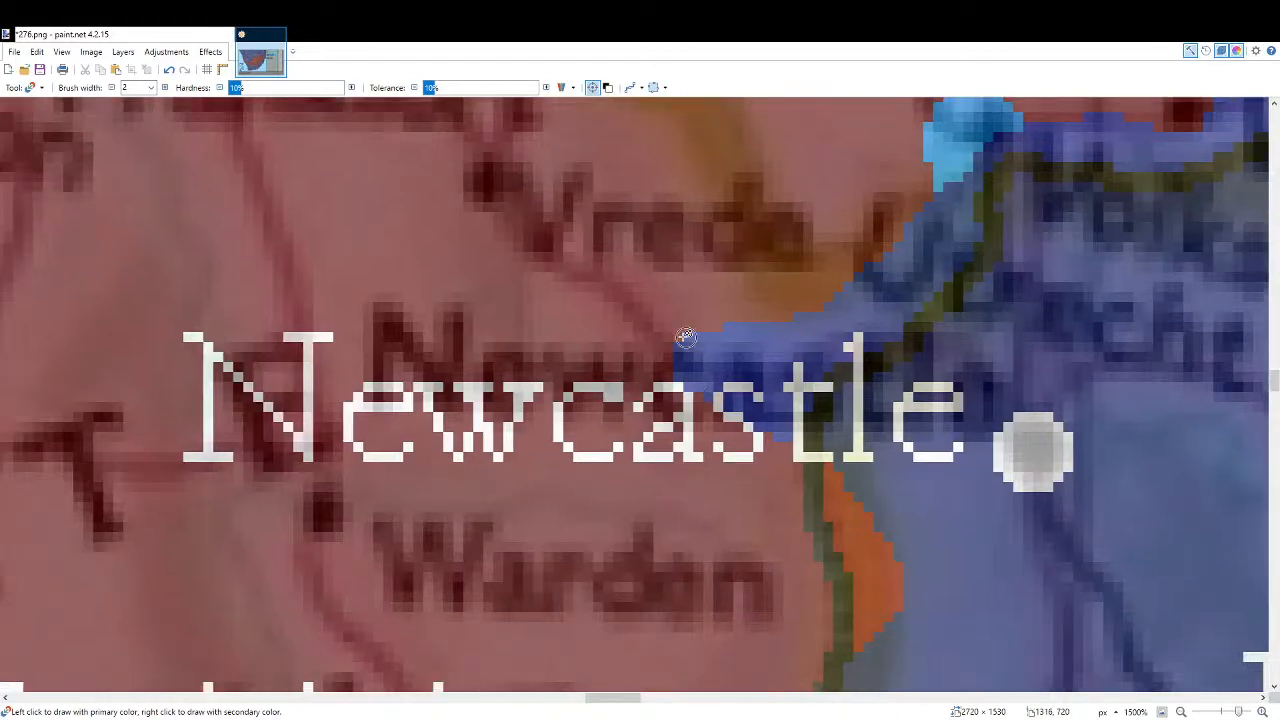
mouse_move(678, 338)
mouse_down()
mouse_move(648, 368)
mouse_move(662, 372)
mouse_up()
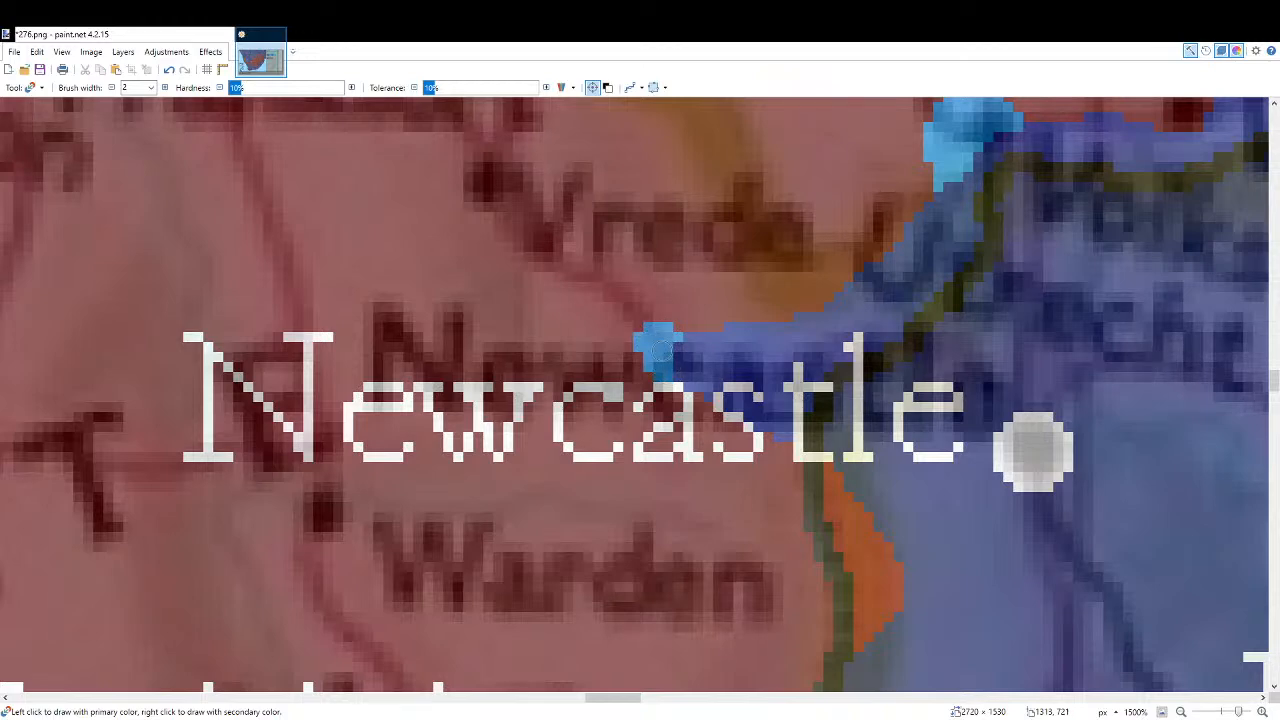
Outline and fill a light-blue advance west of the border between Newcastle and Harrismith, including the orange-red pocket east of the border.
drag(793, 483, 763, 293)
mouse_move(730, 520)
mouse_down()
mouse_move(745, 490)
mouse_move(720, 385)
mouse_move(645, 198)
mouse_move(658, 212)
mouse_move(676, 204)
mouse_up()
key(f)
click(800, 398)
click(849, 389)
click(712, 258)
key(b)
scroll(567, 383, down, 3)
drag(553, 447, 538, 572)
key(ctrl+z)
Paint a narrow light-blue advance along the western edge of the coalition area beside Harrismith.
scroll(786, 308, down, 4)
scroll(786, 308, left, 3)
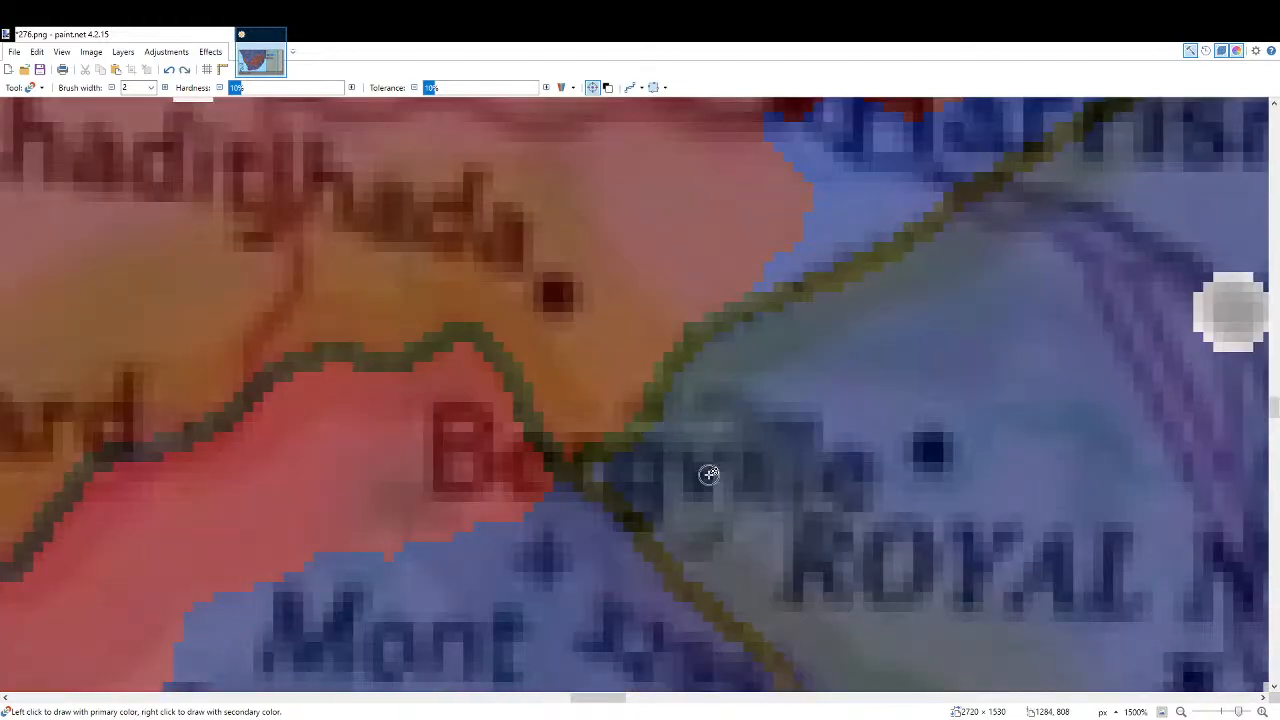
scroll(770, 255, up, 3)
click(748, 285)
mouse_move(745, 283)
mouse_down()
mouse_move(795, 405)
mouse_move(765, 306)
mouse_move(810, 381)
mouse_up()
scroll(810, 381, down, 8)
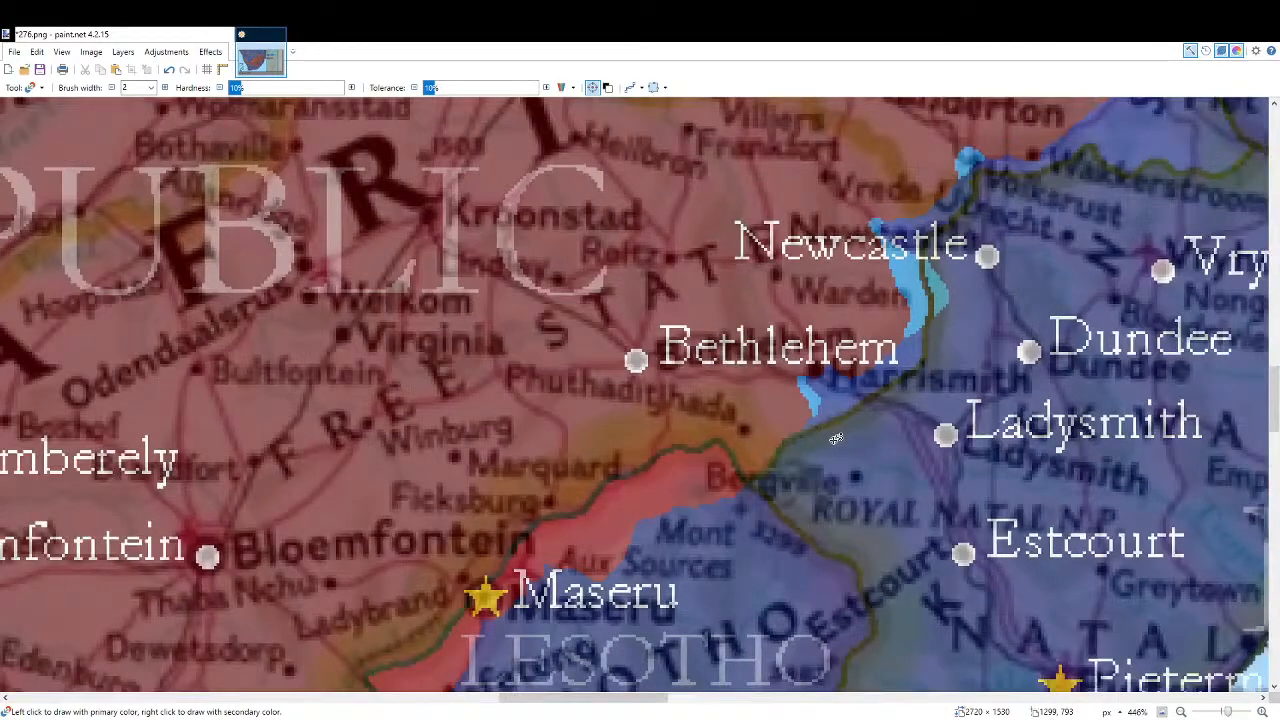
Widen the light-blue advance south of the Newcastle label westward toward Warden.
scroll(873, 443, up, 4)
scroll(873, 443, right, 4)
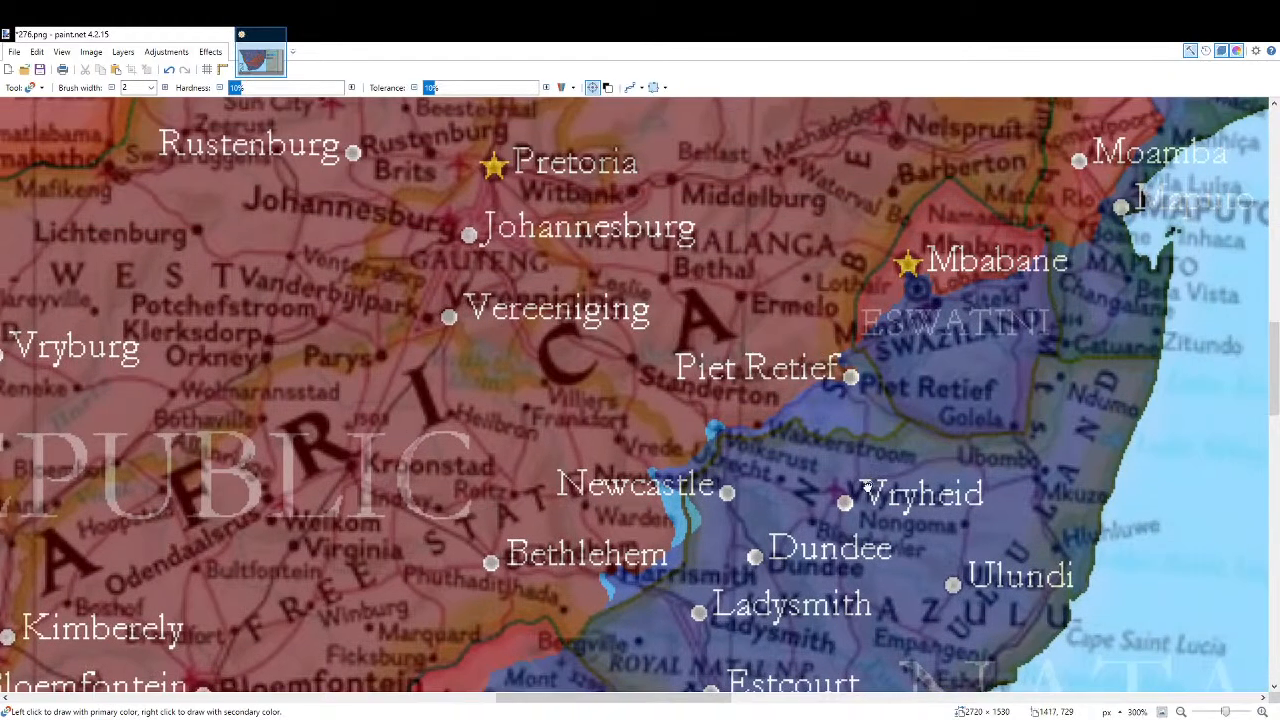
scroll(866, 487, down, 2)
scroll(866, 487, left, 2)
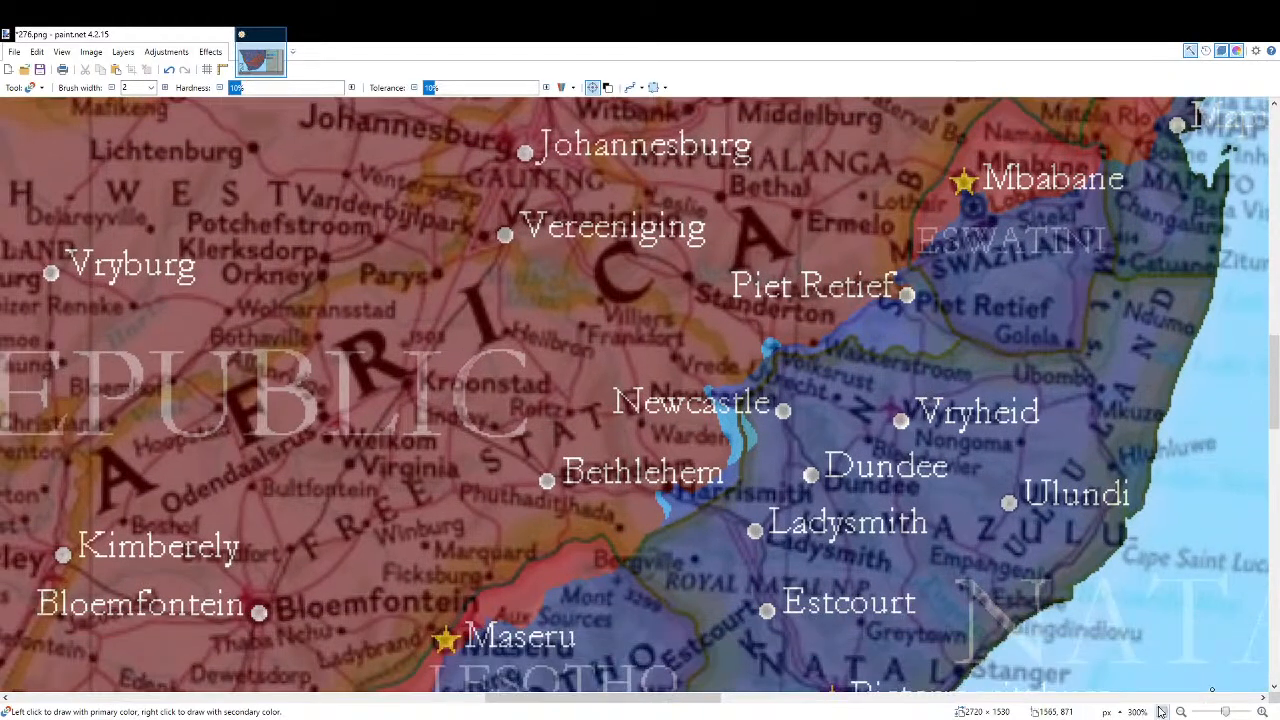
scroll(740, 460, up, 6)
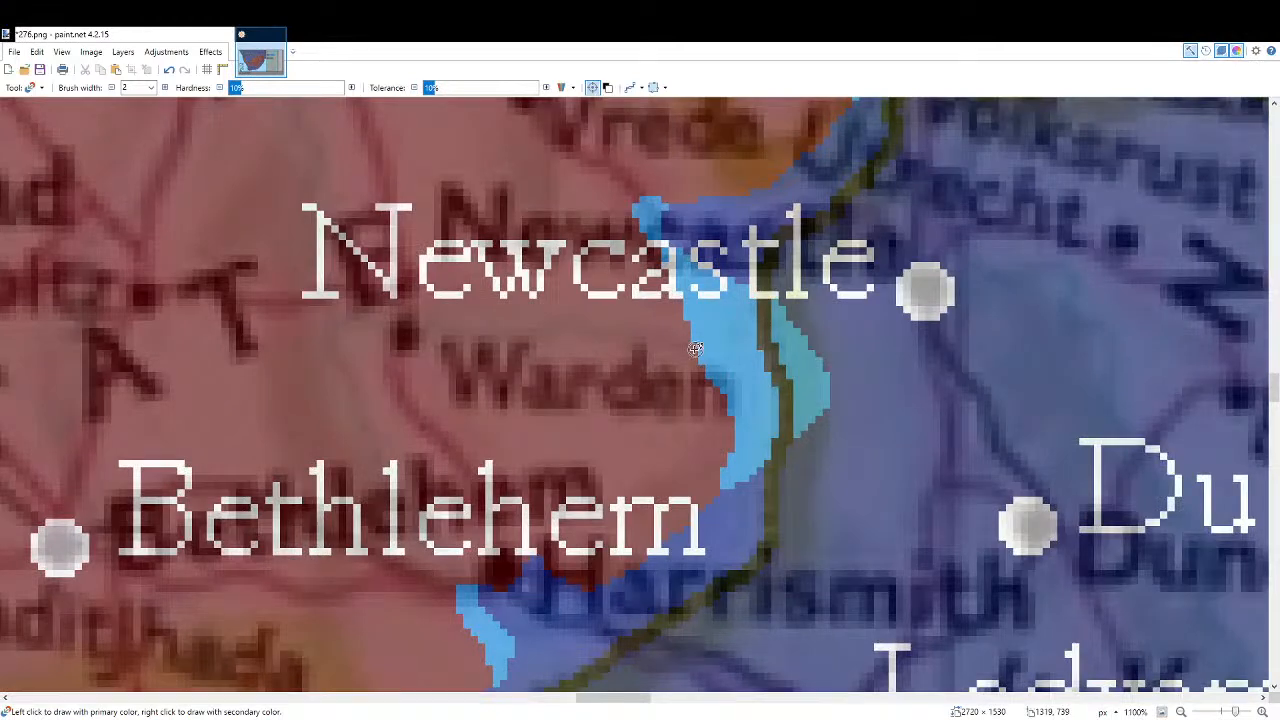
mouse_move(682, 342)
mouse_down()
mouse_move(682, 306)
mouse_move(686, 330)
mouse_move(664, 334)
mouse_move(672, 300)
mouse_up()
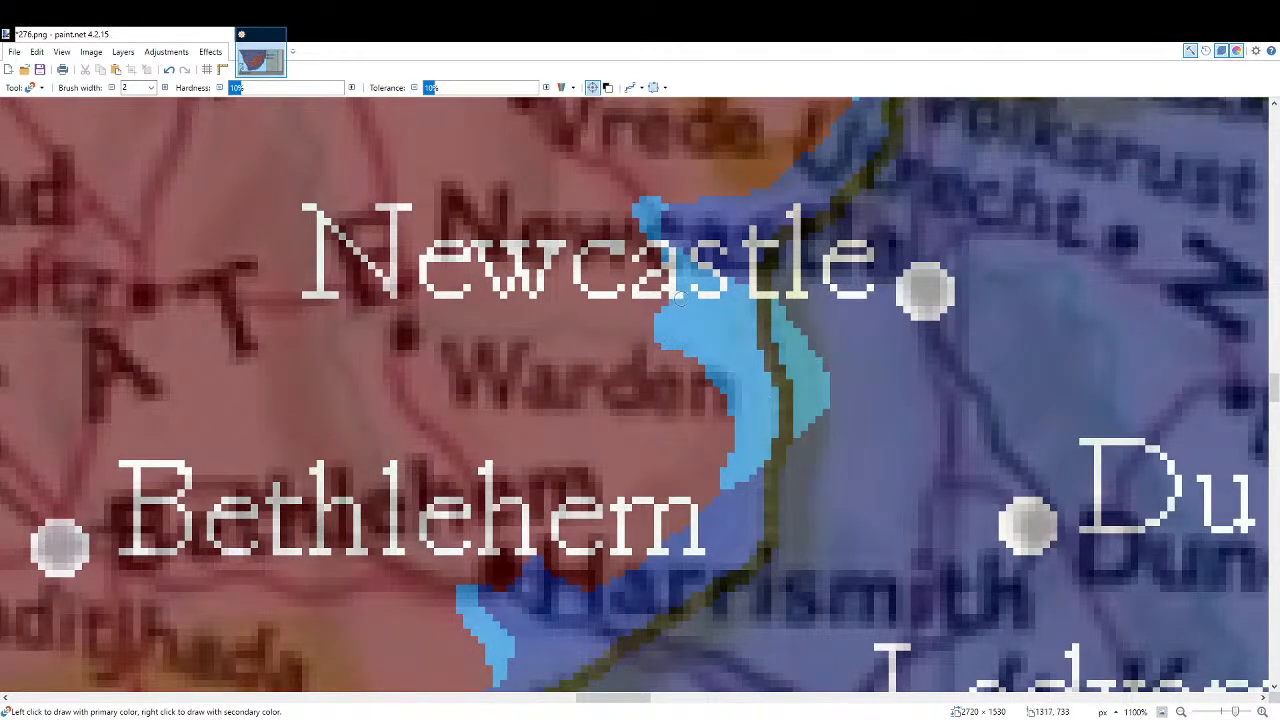
click(1165, 711)
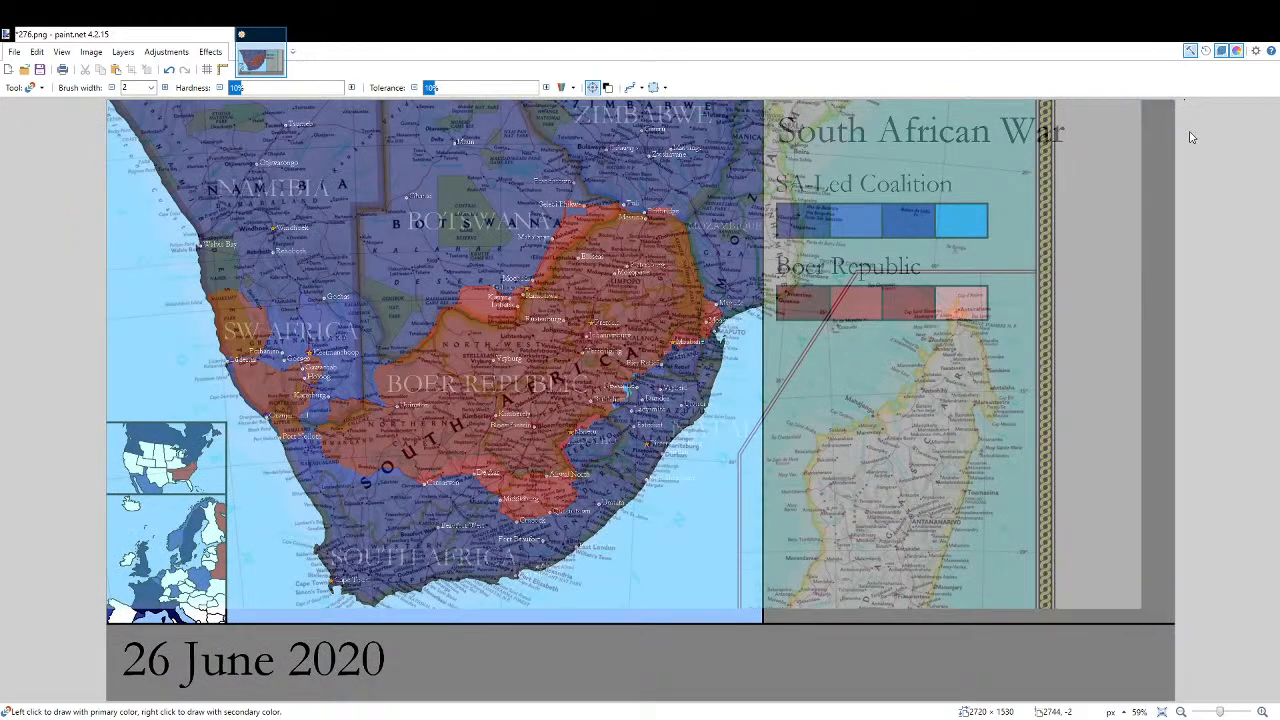
Check the Botswana front, save the map without the reference overlay as 277.png, and bring the overlay back.
scroll(575, 228, up, 10)
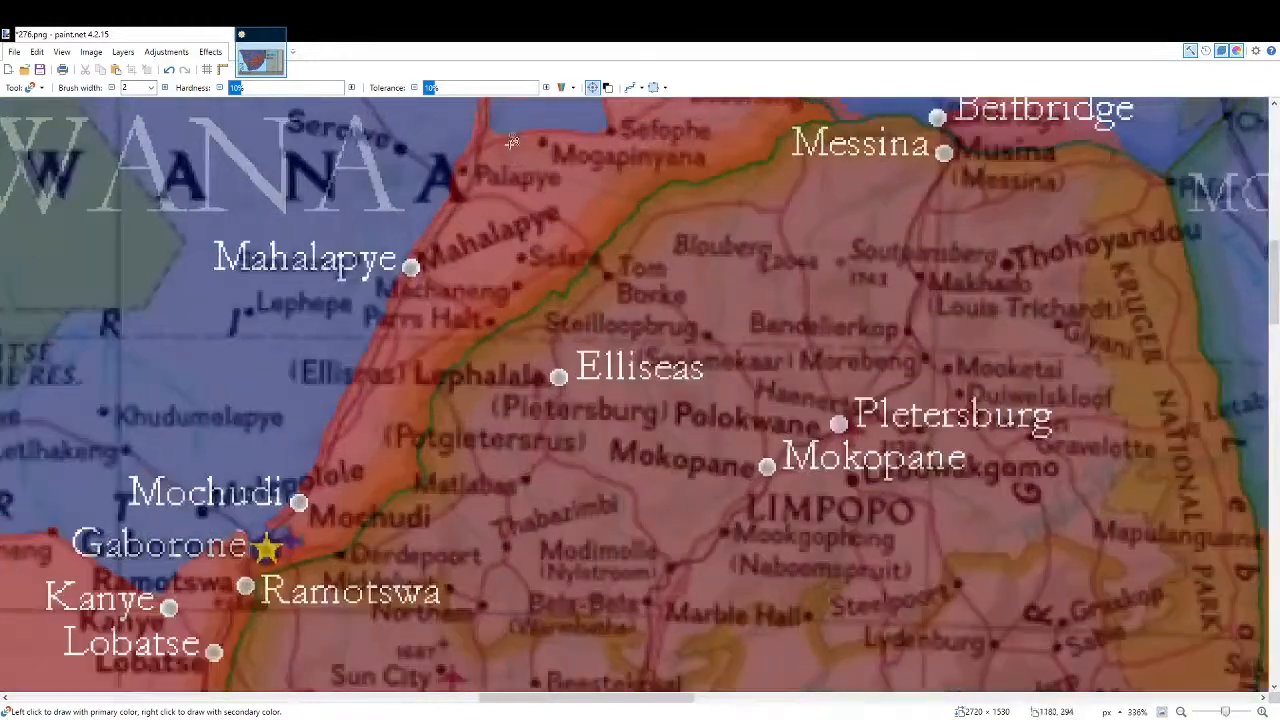
scroll(300, 560, up, 8)
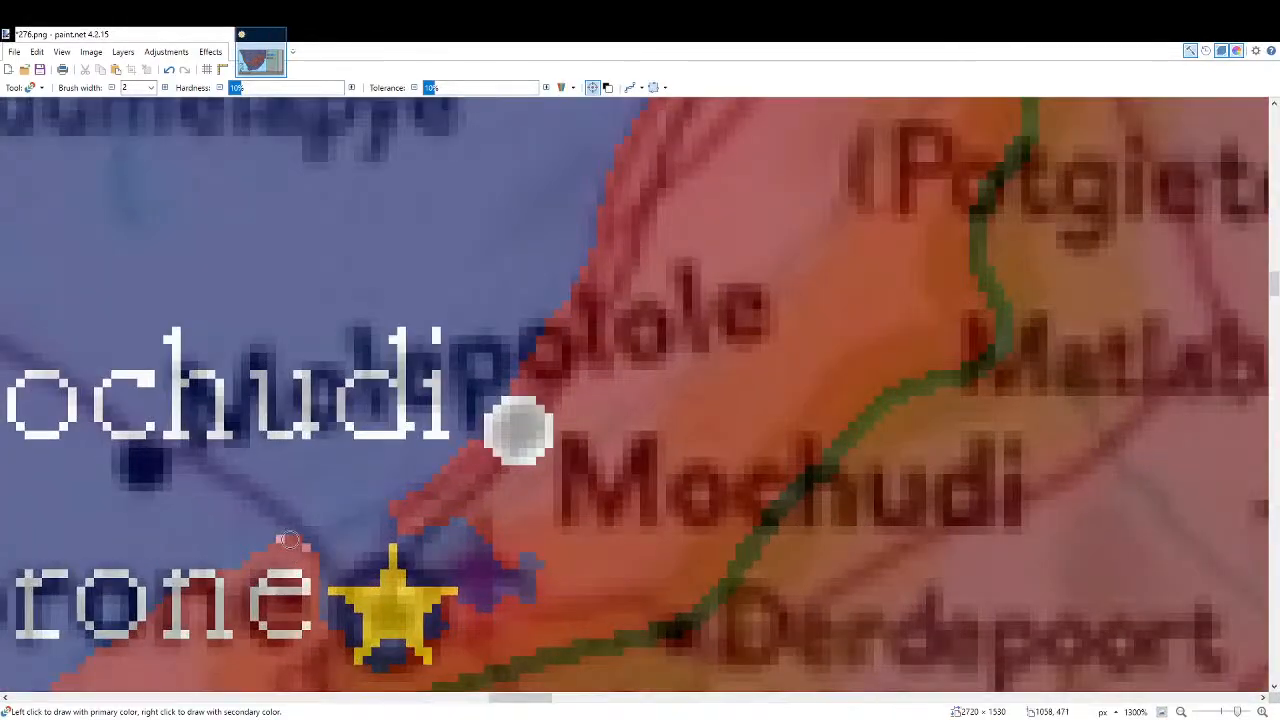
click(1162, 711)
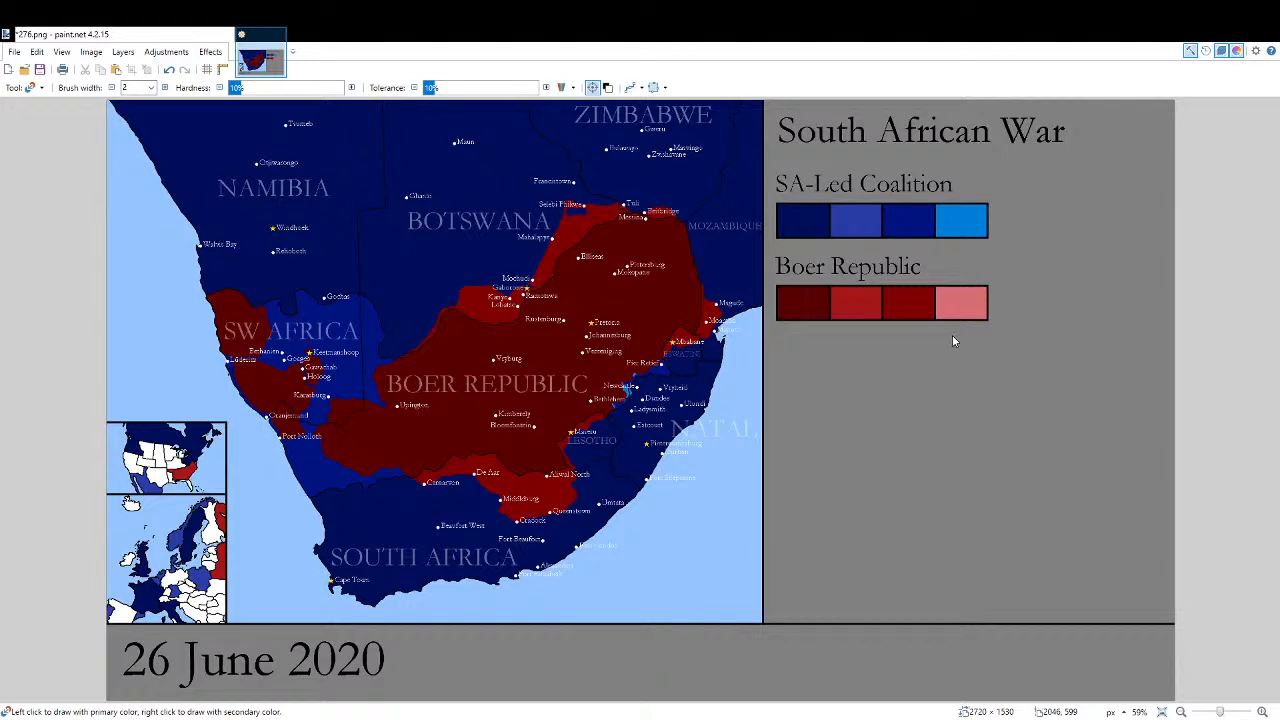
key(ctrl+s)
key(ctrl+v)
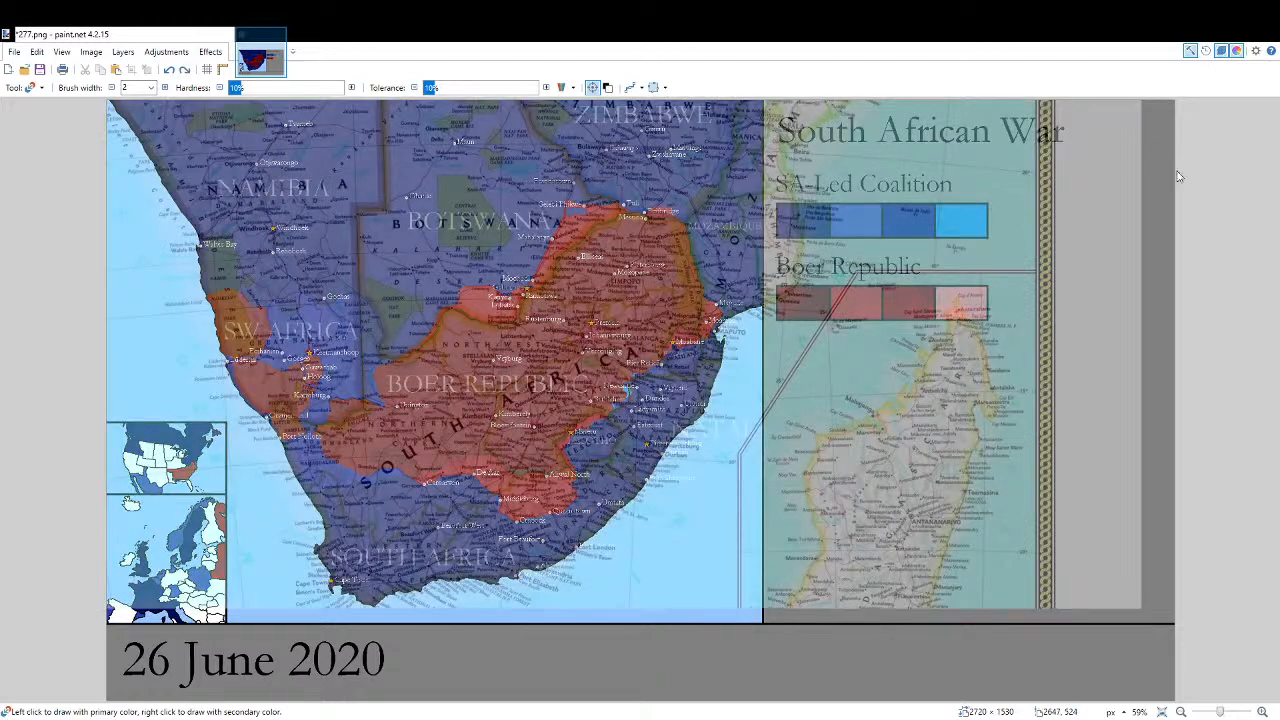
Change the date caption to 27 June 2020 by erasing the day's last digit and placing a new 27 over it.
key(f)
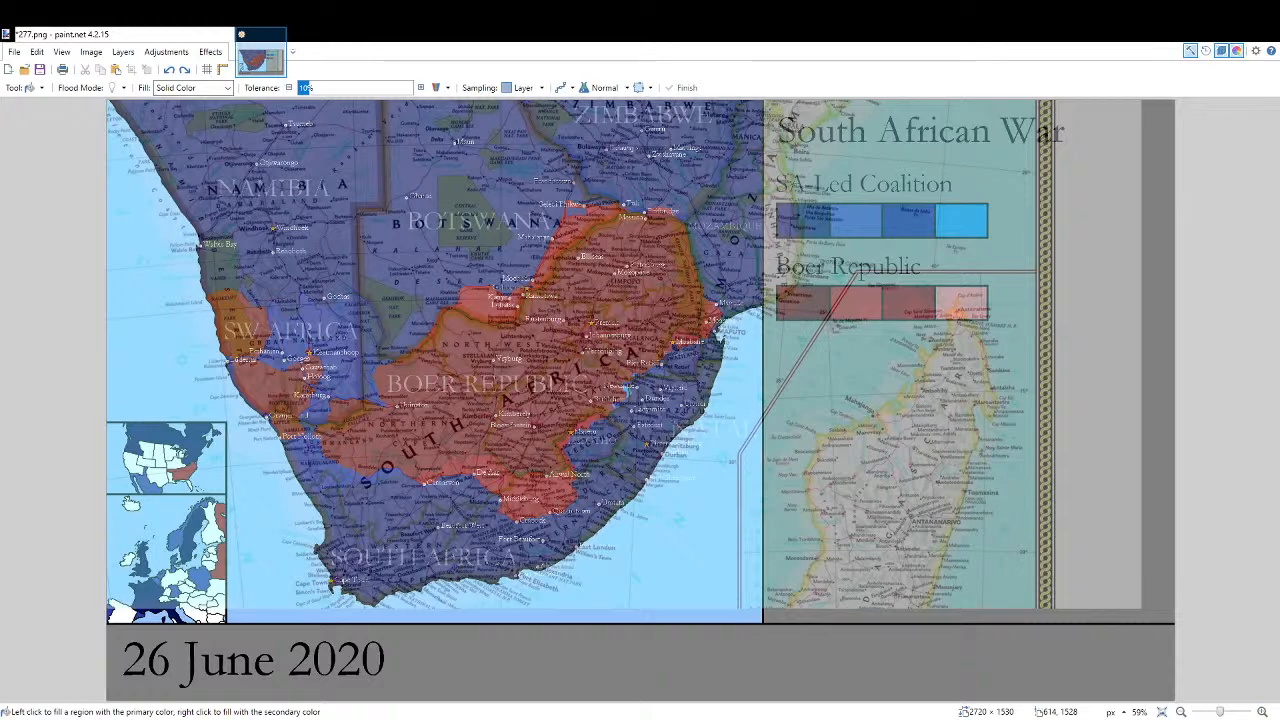
scroll(988, 160, up, 2)
drag(988, 160, 996, 145)
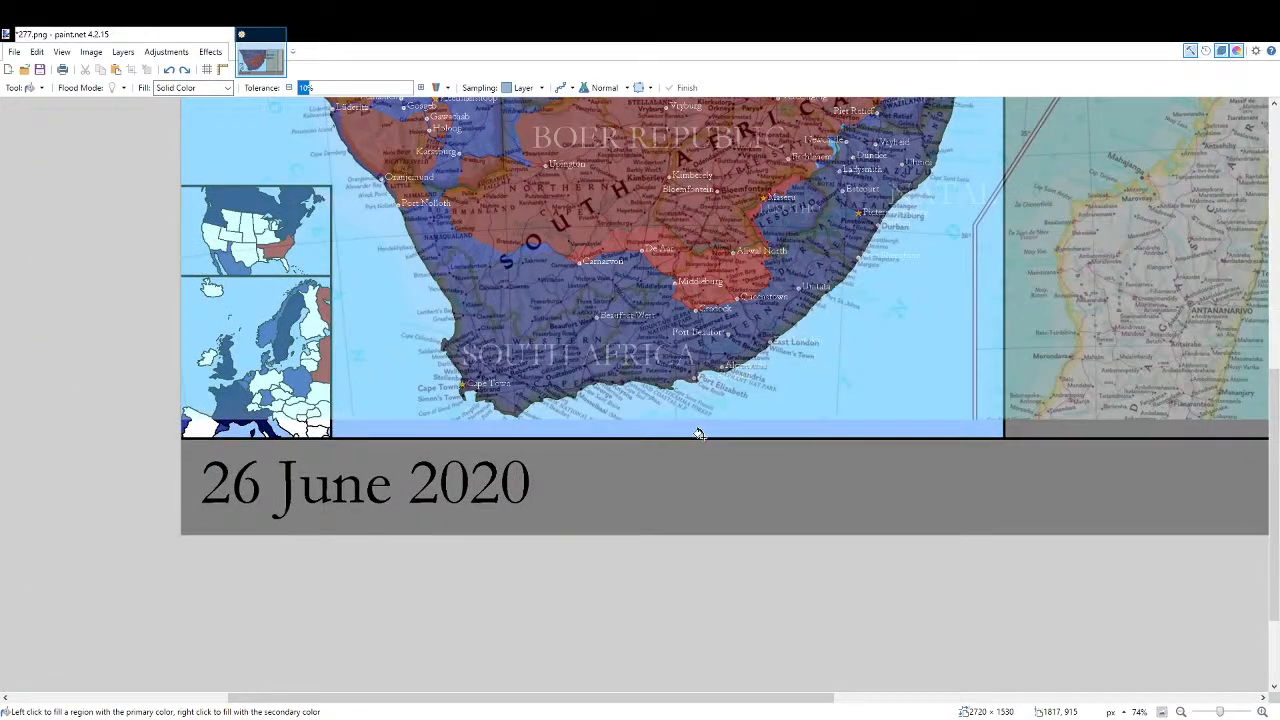
scroll(806, 323, up, 5)
click(488, 302)
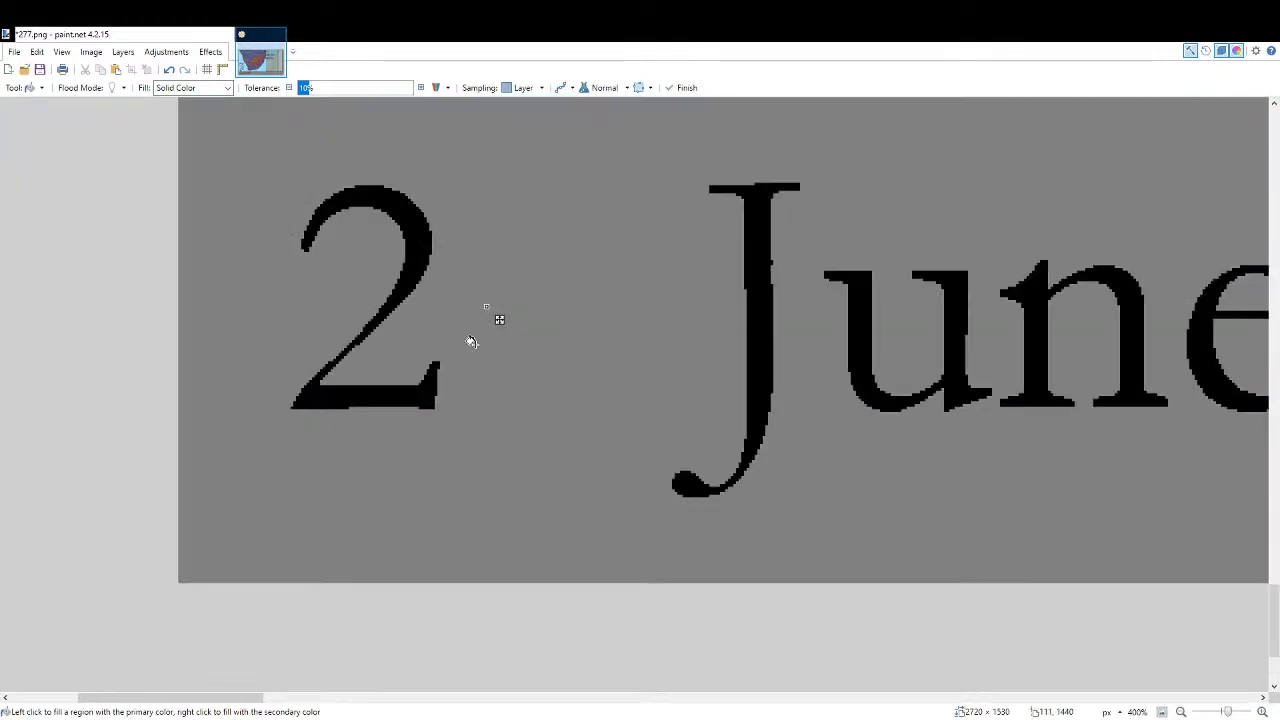
key(t)
click(457, 337)
text(27)
scroll(360, 334, up, 3)
drag(446, 432, 145, 376)
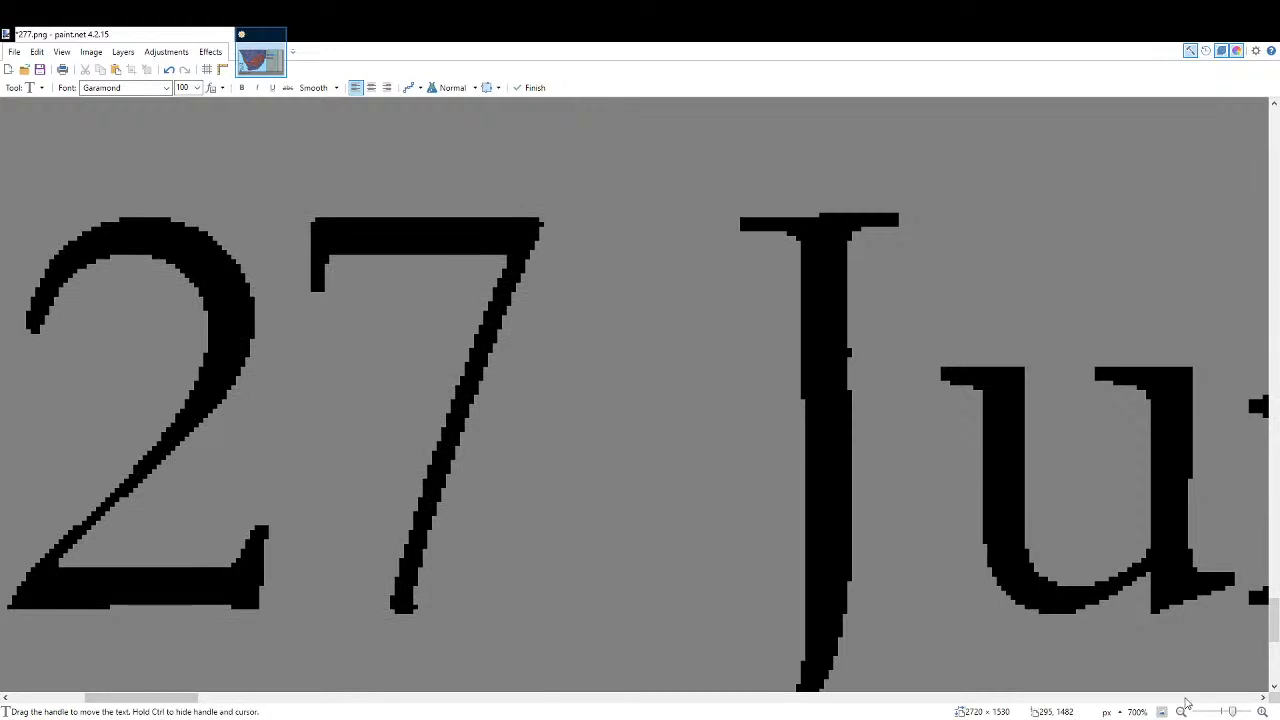
click(1162, 712)
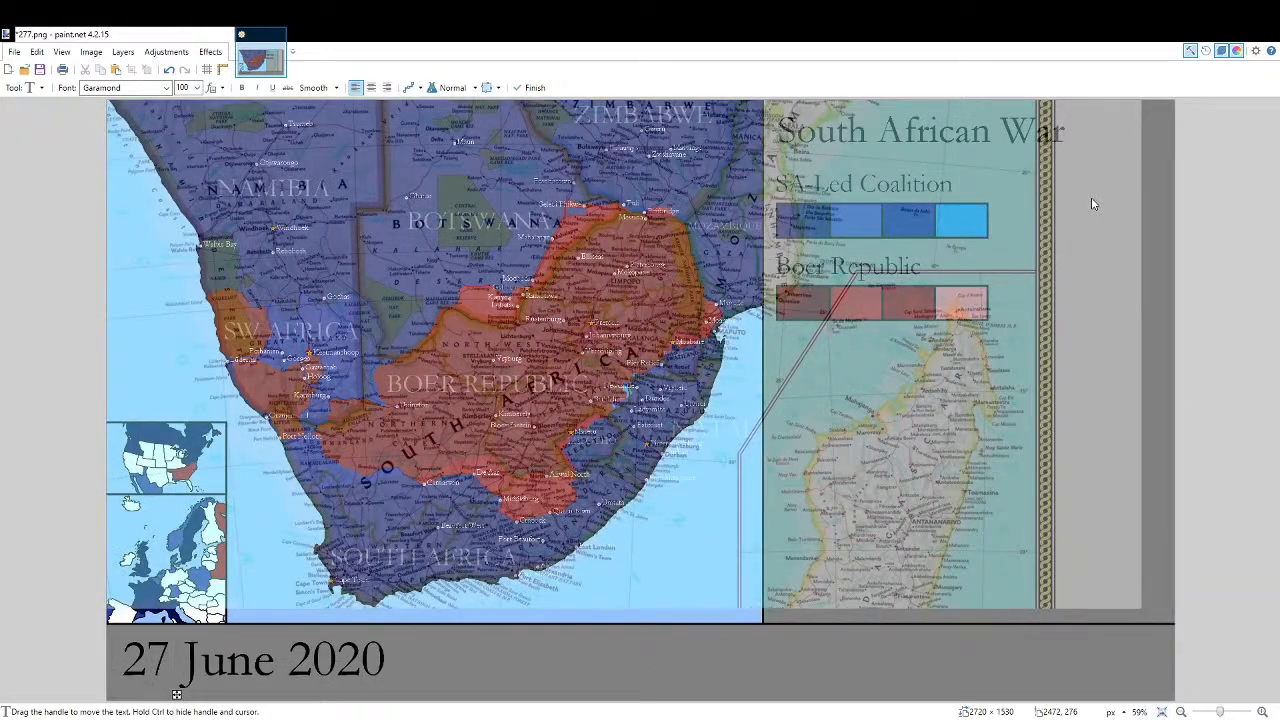
Fill the light-blue advances beside Harrismith, south of the Newcastle label and near Volksrust with the medium blue of coalition-held territory.
key(f)
scroll(656, 383, up, 9)
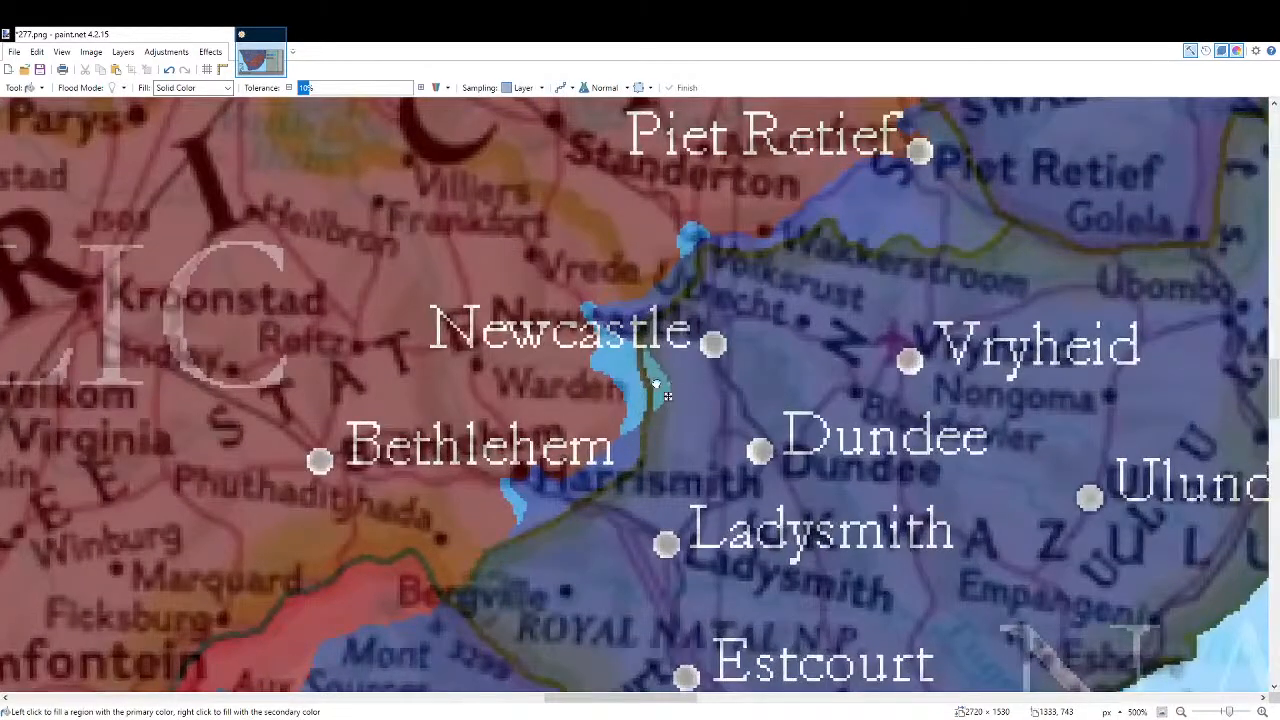
scroll(520, 500, up, 4)
click(510, 508)
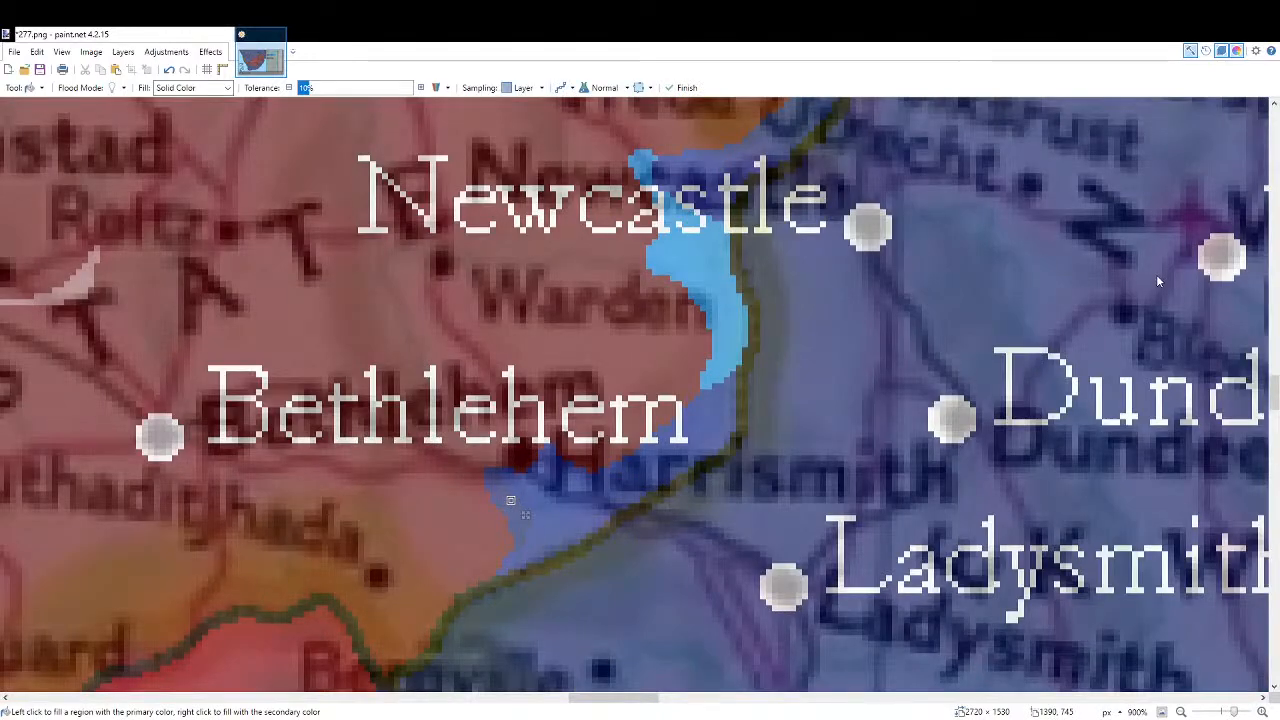
click(712, 308)
scroll(650, 190, up, 4)
click(658, 201)
drag(820, 135, 603, 456)
click(689, 304)
scroll(653, 385, down, 8)
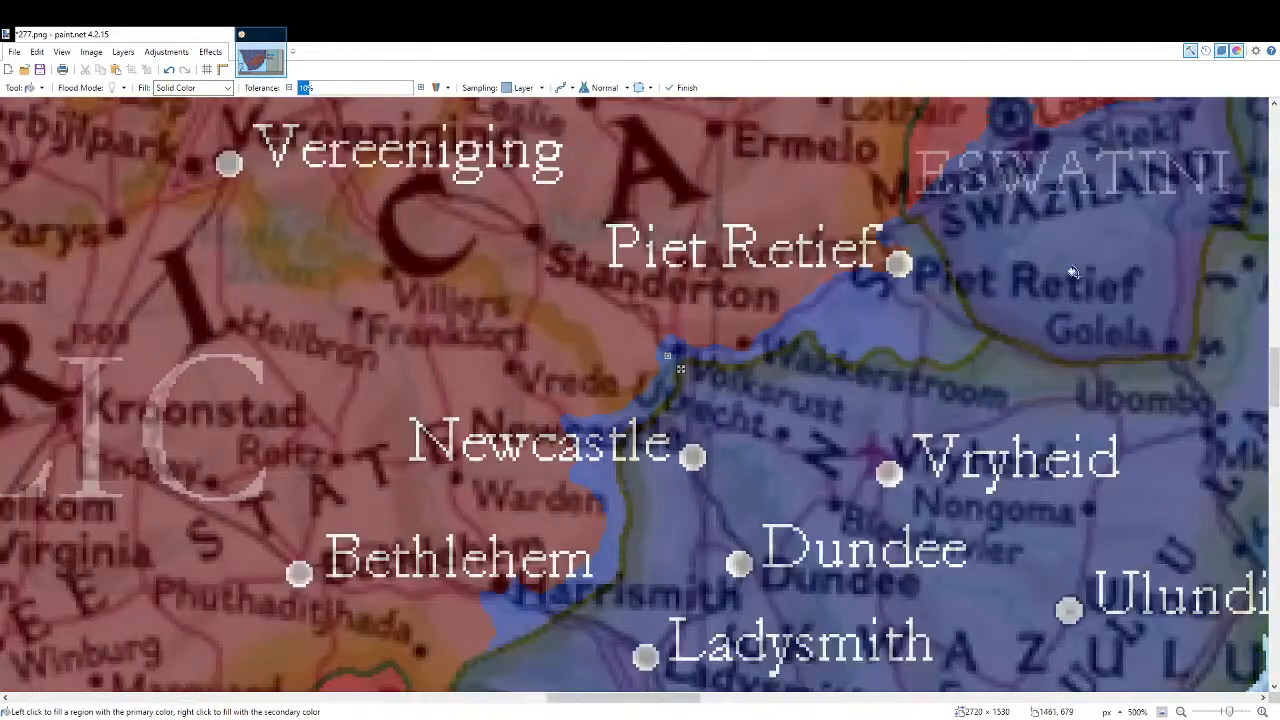
Recolour the small coalition tip just above the Newcastle label in light pink as a Boer gain.
key(r)
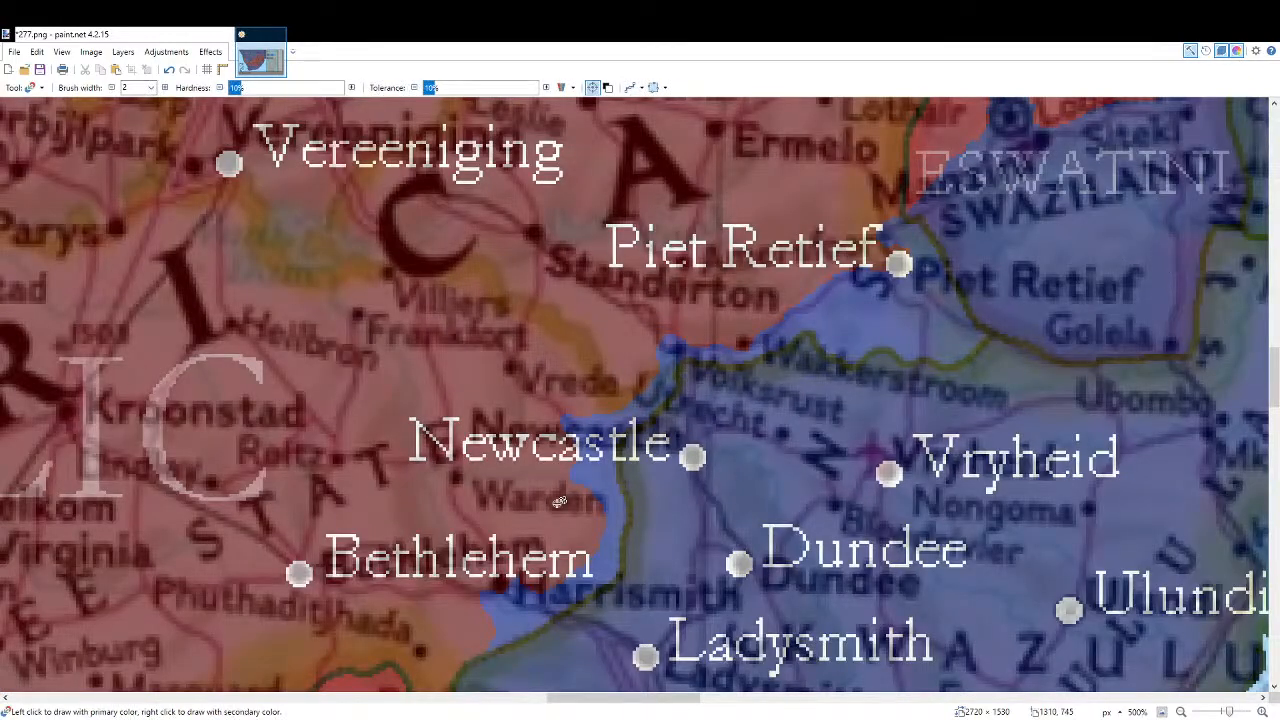
scroll(562, 490, up, 8)
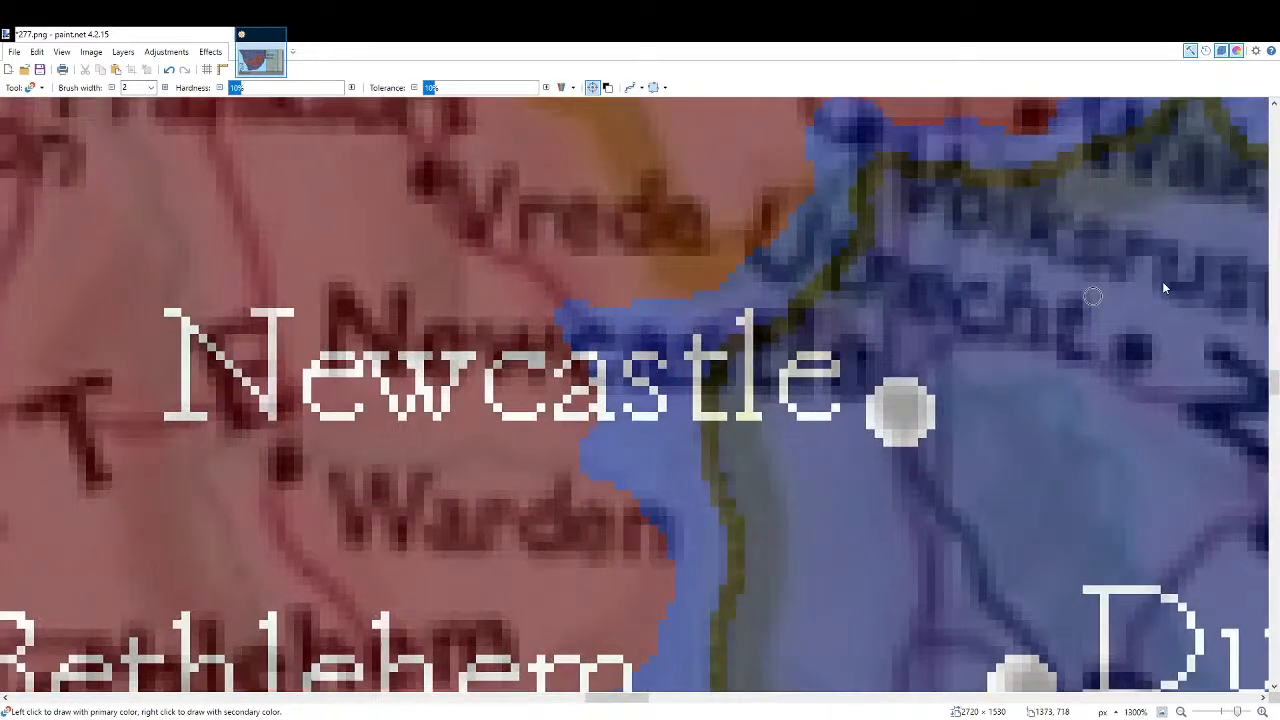
mouse_move(585, 311)
mouse_down()
mouse_move(582, 350)
mouse_move(580, 310)
mouse_move(596, 329)
mouse_move(576, 345)
mouse_move(589, 314)
mouse_move(568, 309)
mouse_move(576, 321)
mouse_up()
key(ctrl+z)
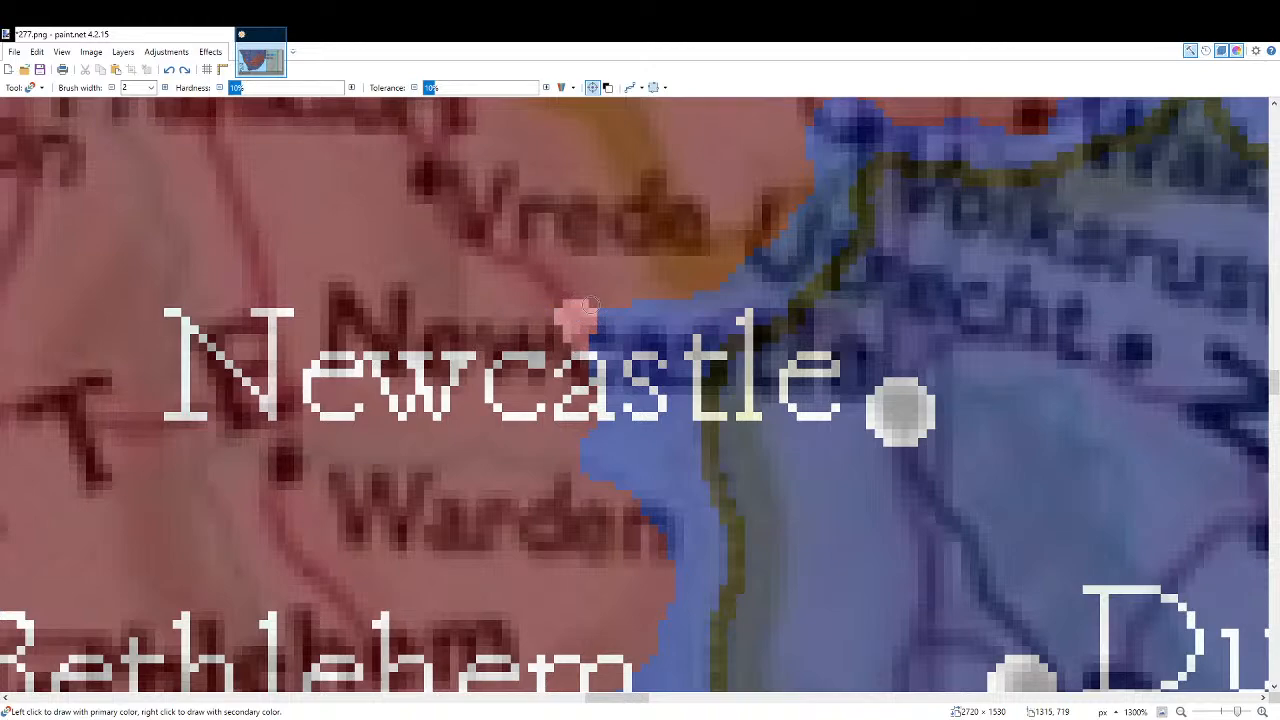
scroll(600, 349, down, 3)
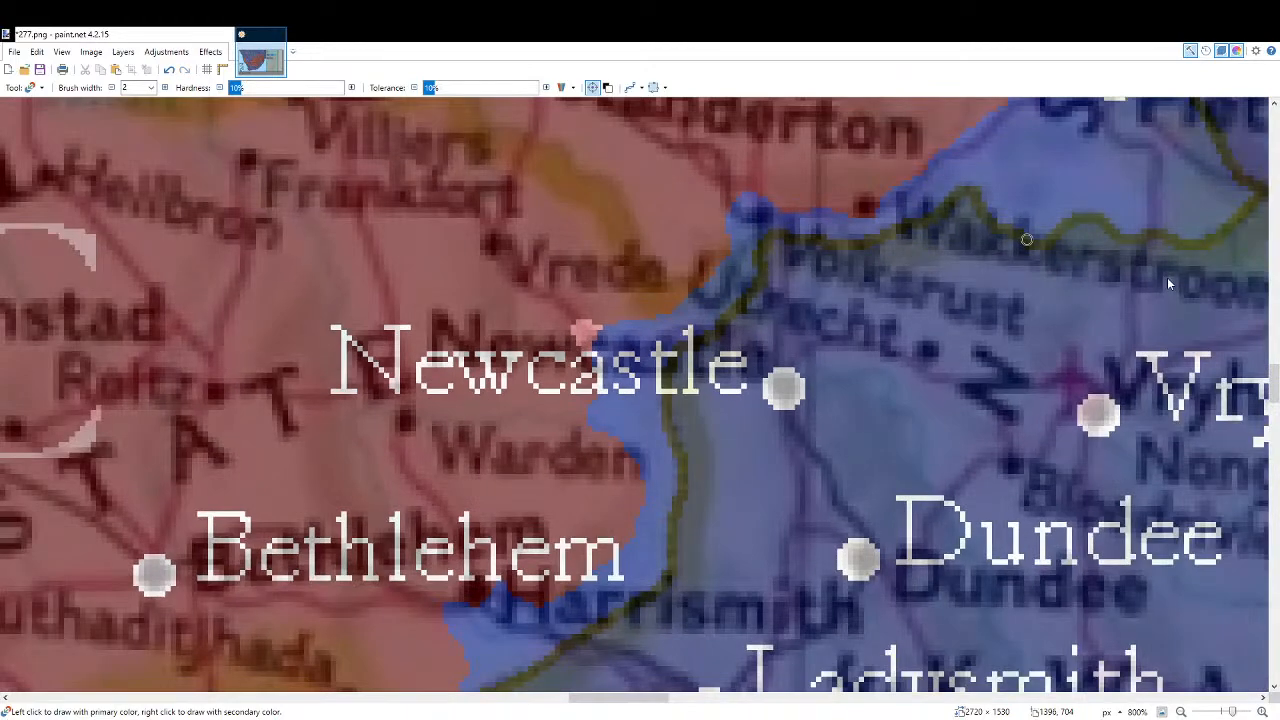
Paint small light-blue advances on the front west of Wakkerstroom and around the coalition tip south of Standerton.
scroll(1168, 280, up, 3)
mouse_move(858, 183)
mouse_down()
mouse_move(776, 215)
mouse_move(848, 212)
mouse_up()
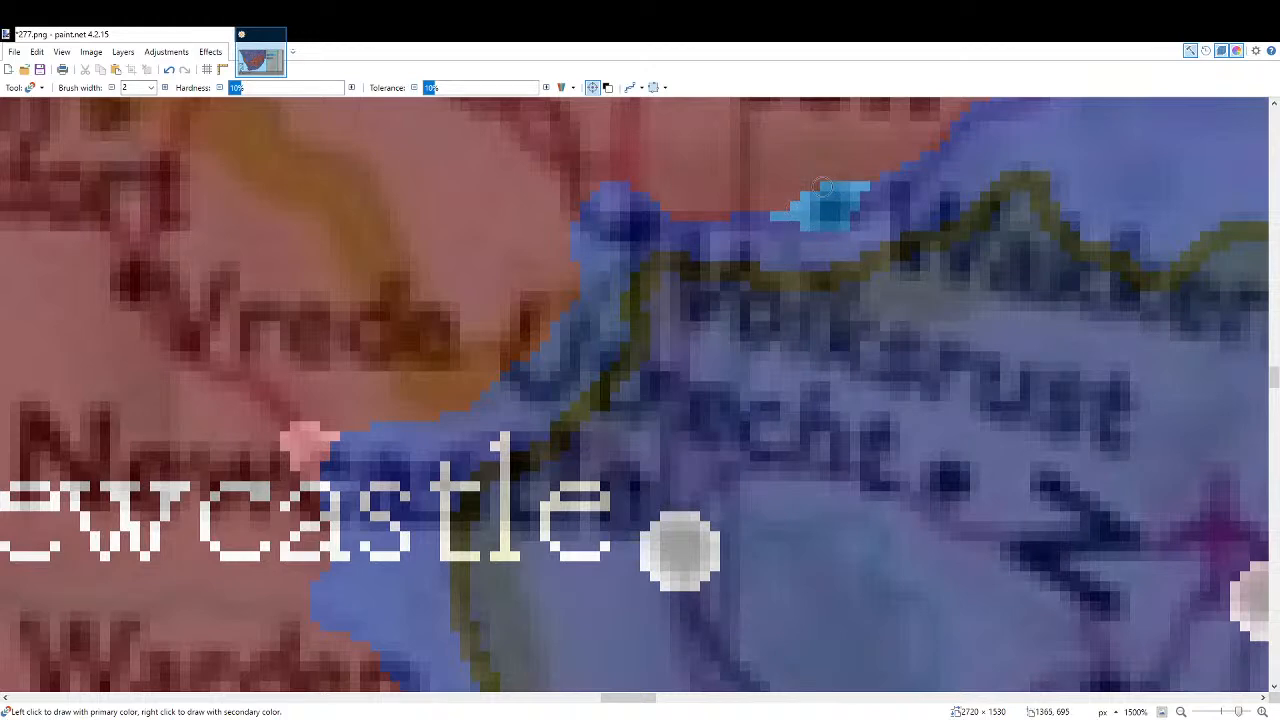
scroll(911, 264, up, 3)
scroll(911, 264, left, 1)
mouse_move(670, 350)
mouse_down()
mouse_move(690, 362)
mouse_move(655, 342)
mouse_move(632, 392)
mouse_move(618, 340)
mouse_move(656, 346)
mouse_up()
scroll(656, 346, down, 8)
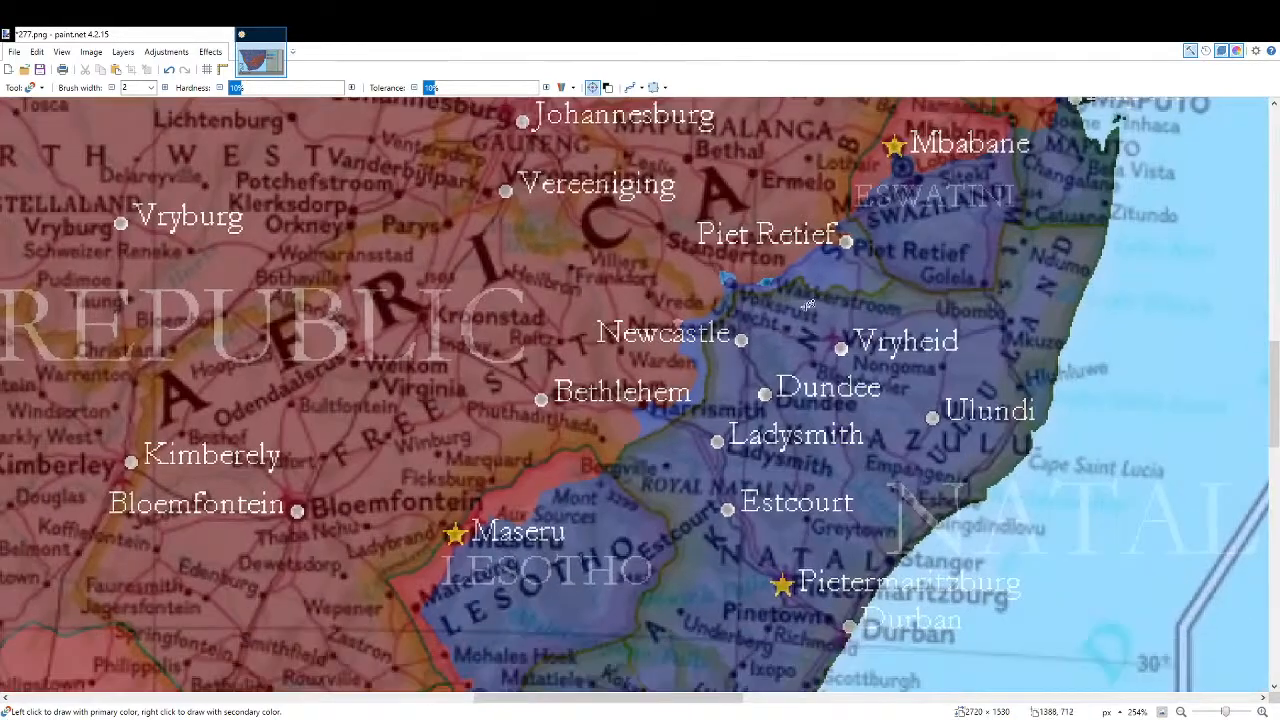
Dab light blue beside Harrismith, outline an advance from Warden down to Harrismith, and fill the enclosed Boer pocket light blue.
scroll(650, 412, up, 8)
click(646, 430)
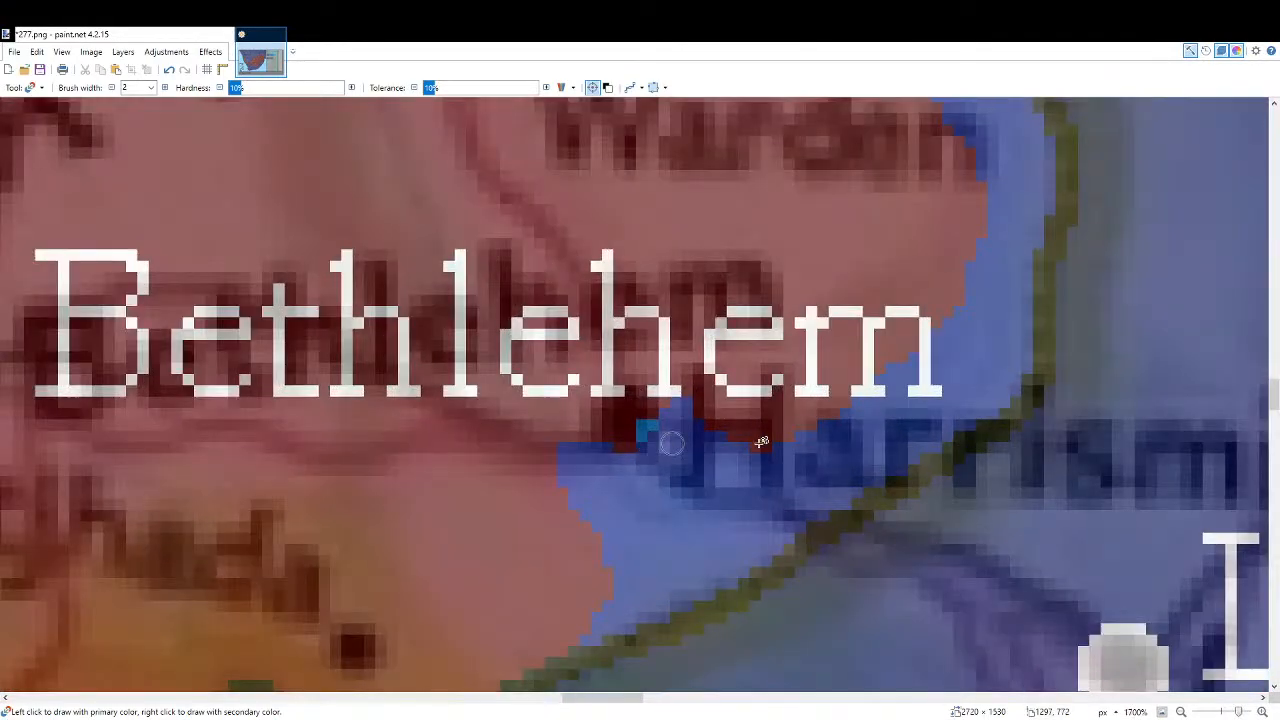
scroll(671, 443, down, 6)
scroll(758, 420, up, 3)
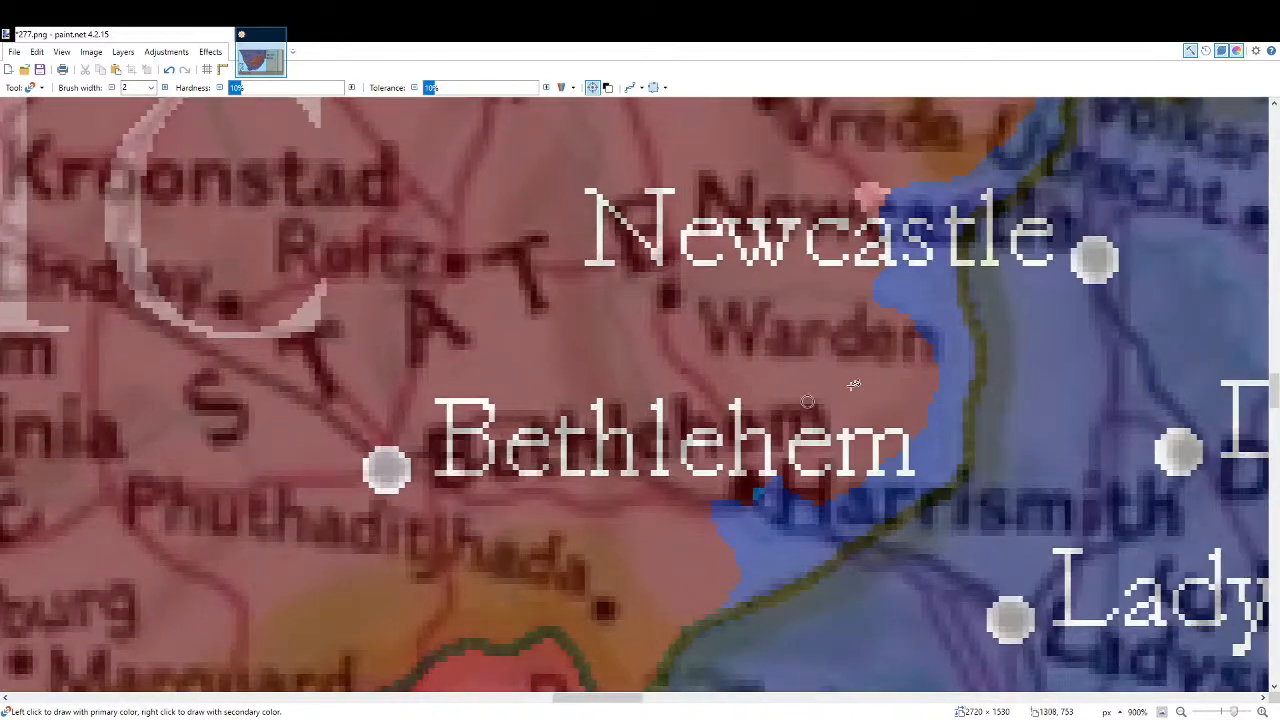
scroll(758, 420, up, 2)
mouse_move(850, 288)
mouse_down()
mouse_move(788, 398)
mouse_move(742, 531)
mouse_move(853, 449)
mouse_move(871, 340)
mouse_move(853, 290)
mouse_move(866, 343)
mouse_move(858, 268)
mouse_up()
key(ctrl+z)
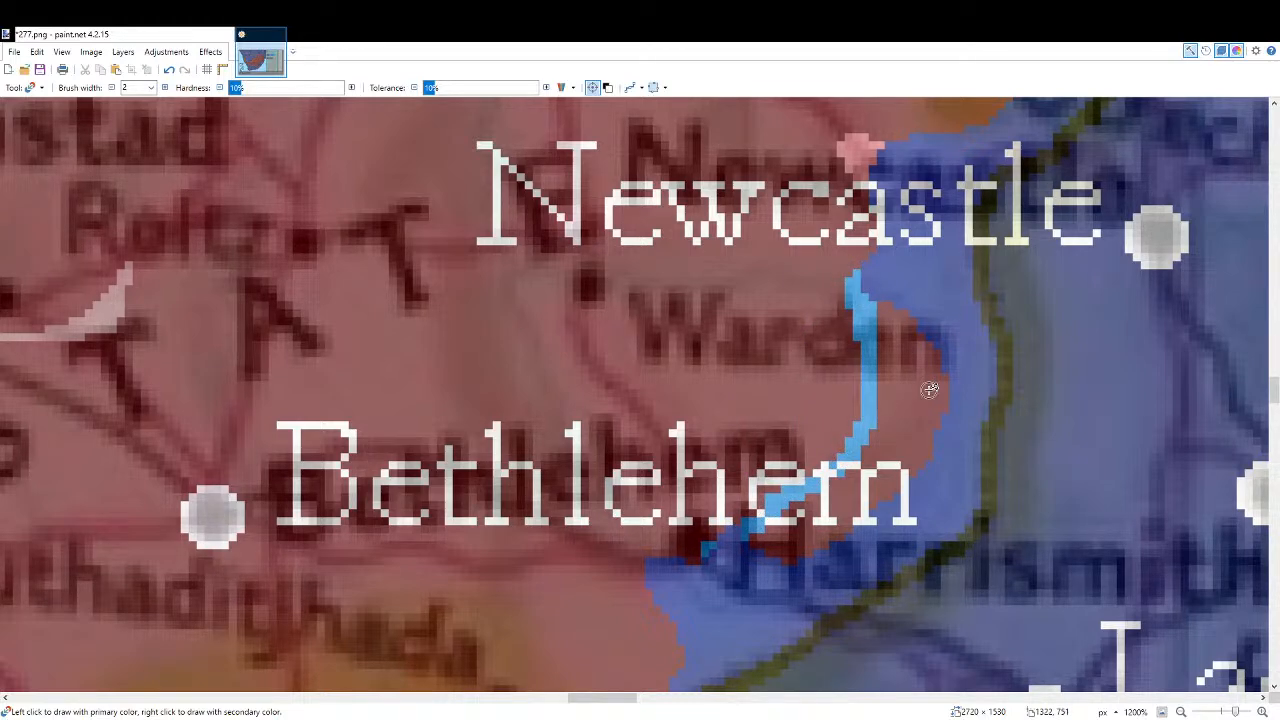
key(f)
click(930, 400)
click(790, 525)
click(890, 490)
scroll(905, 490, down, 1)
Hide the reference map overlay and save the 27 June map as 278.png.
scroll(905, 492, down, 8)
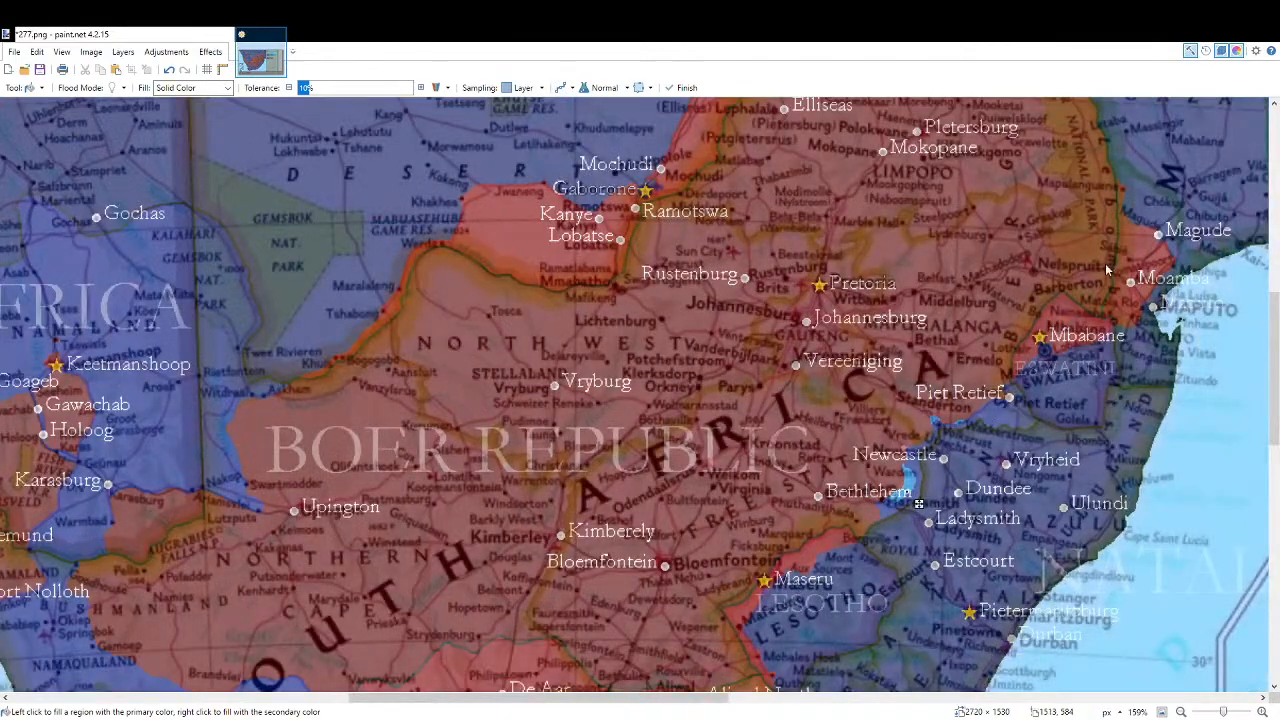
key(b)
key(ctrl+b)
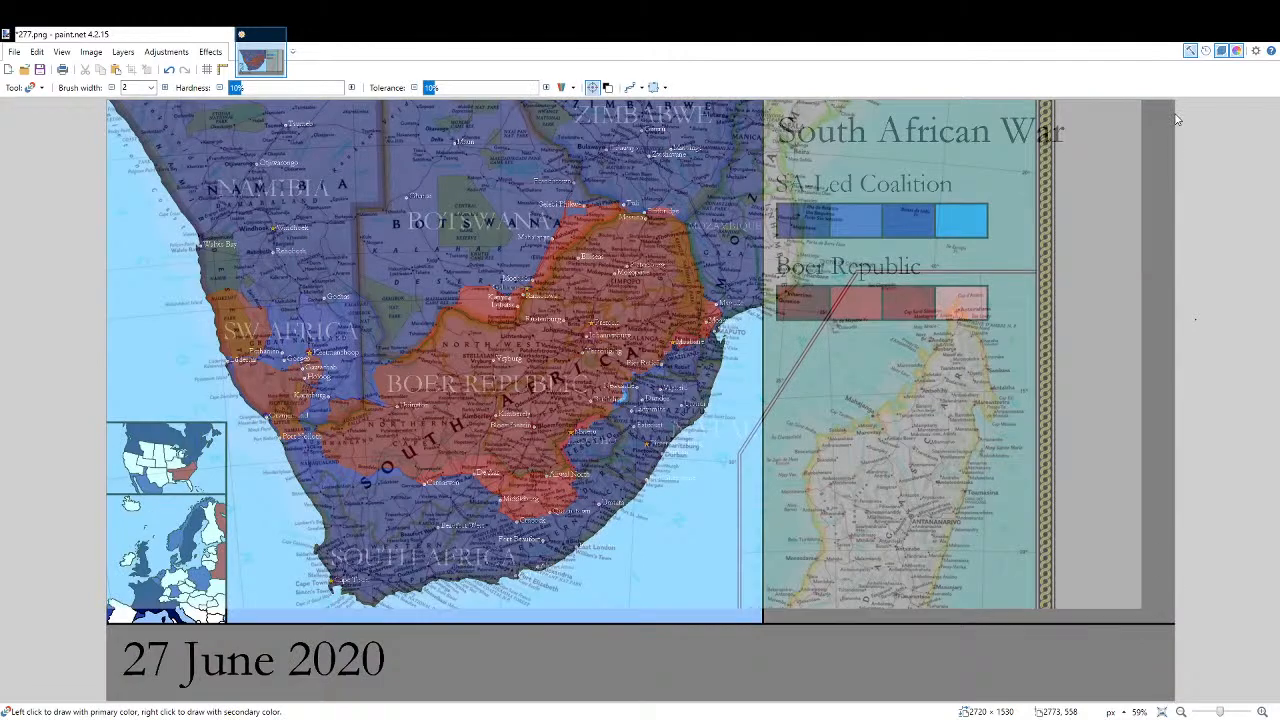
click(1174, 265)
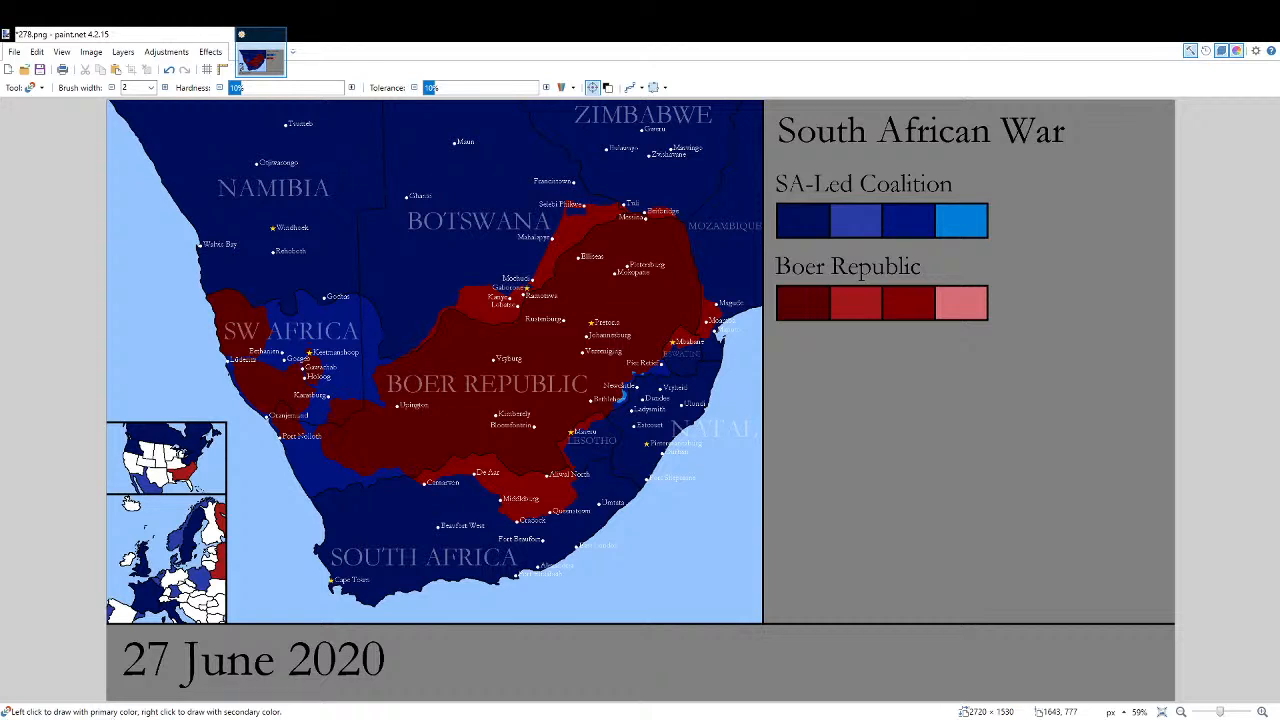
key(ctrl+s)
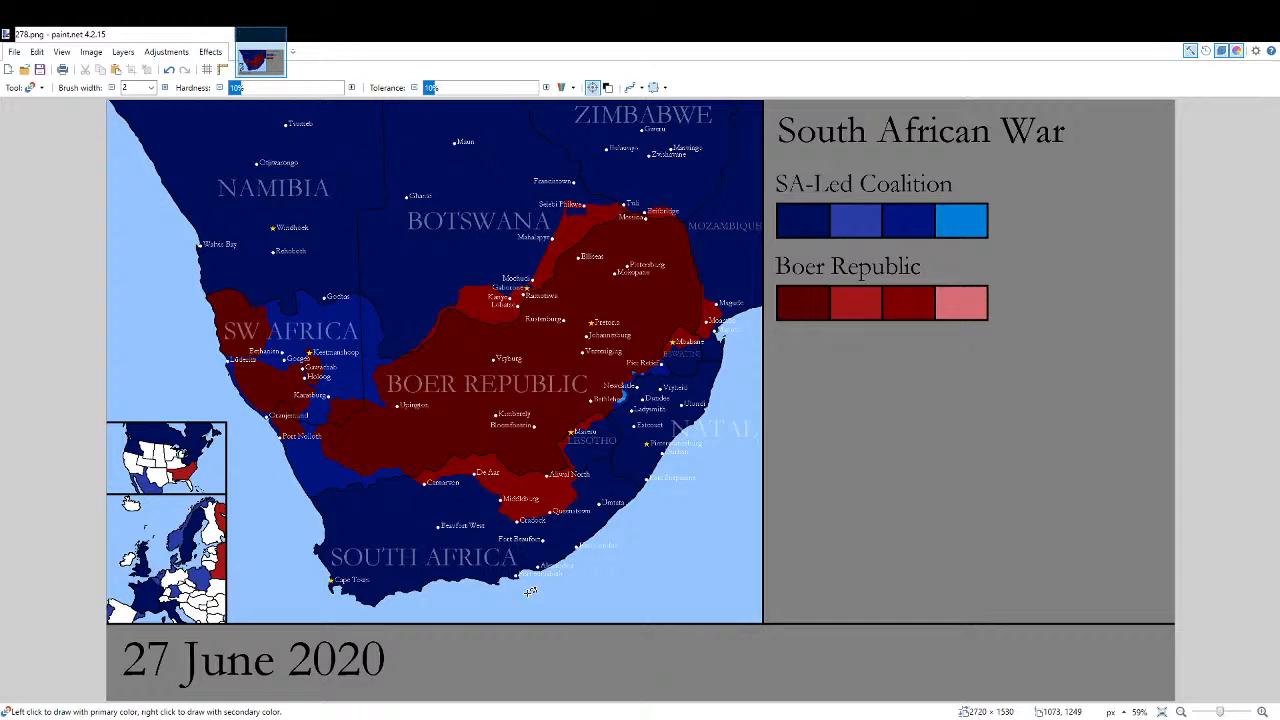
Bring back the reference overlay and change the date caption to 28 June 2020 by placing a new 28 over the old day.
key(f)
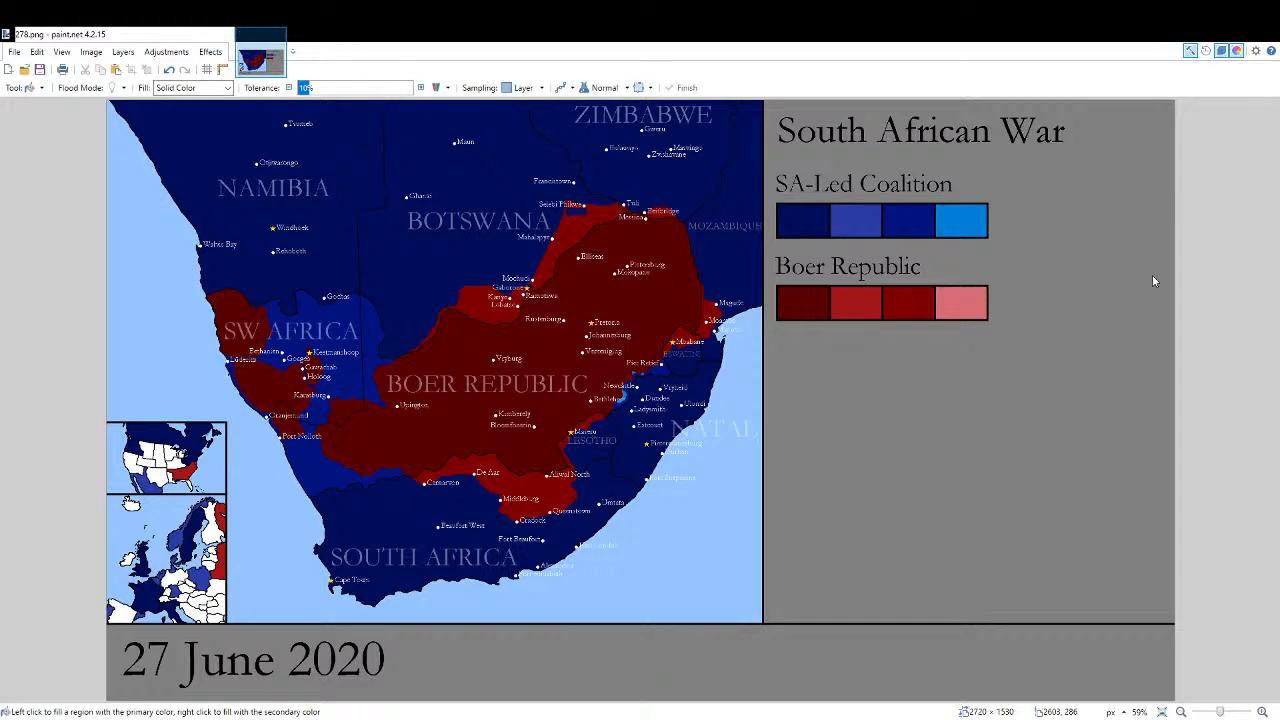
ctrl+scroll(362, 558, up, 2)
drag(820, 343, 876, 312)
scroll(926, 229, up, 3)
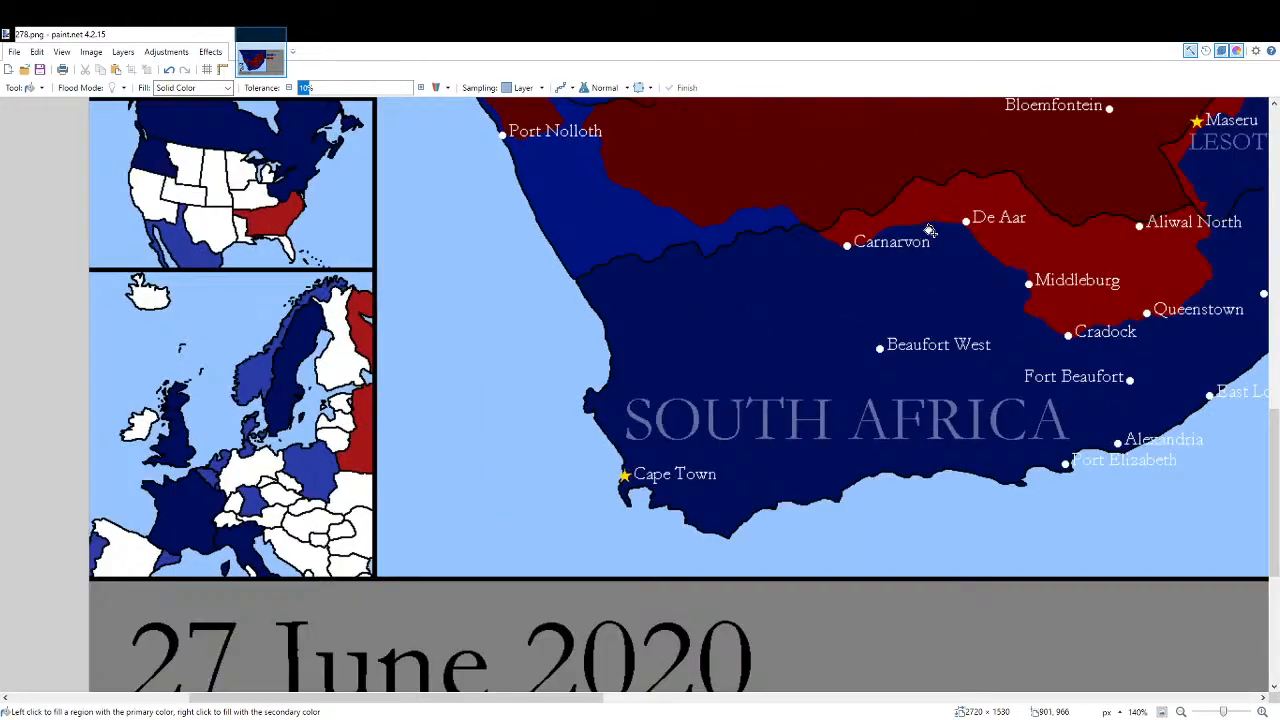
key(ctrl+z)
ctrl+scroll(686, 457, up, 5)
key(t)
click(448, 470)
text(28June)
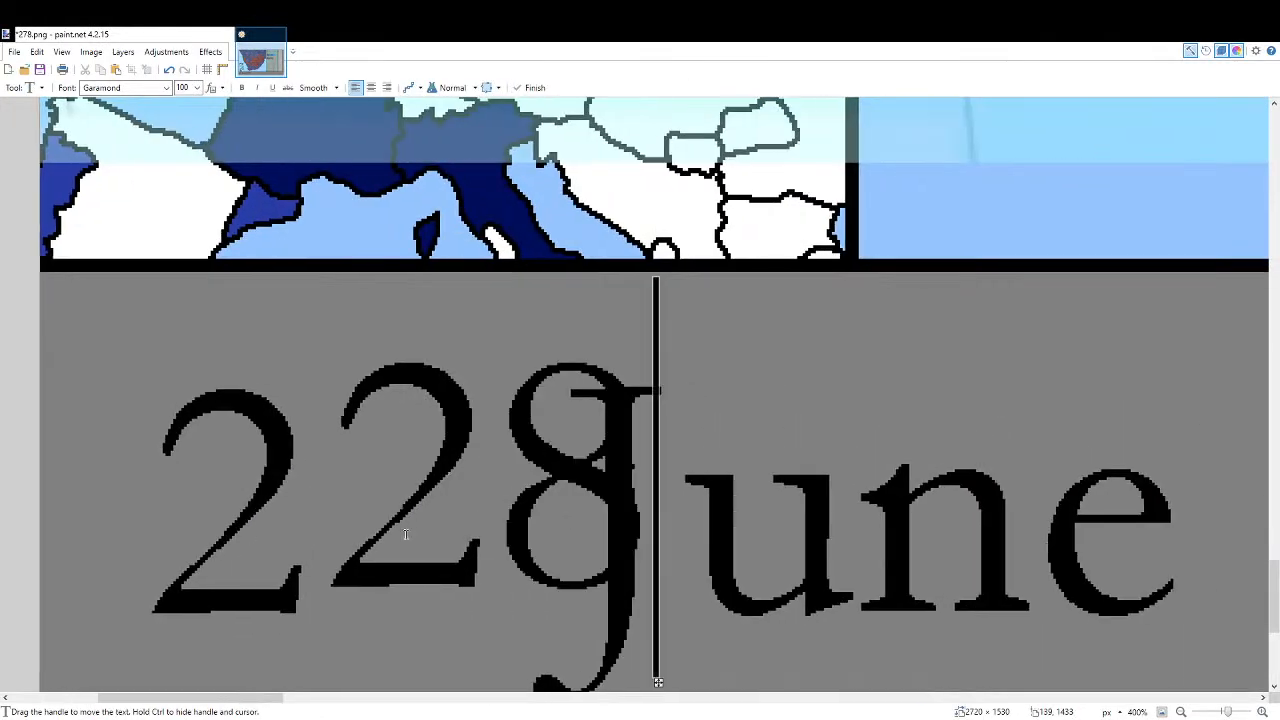
ctrl+scroll(565, 464, up, 3)
drag(565, 464, 426, 457)
click(1161, 712)
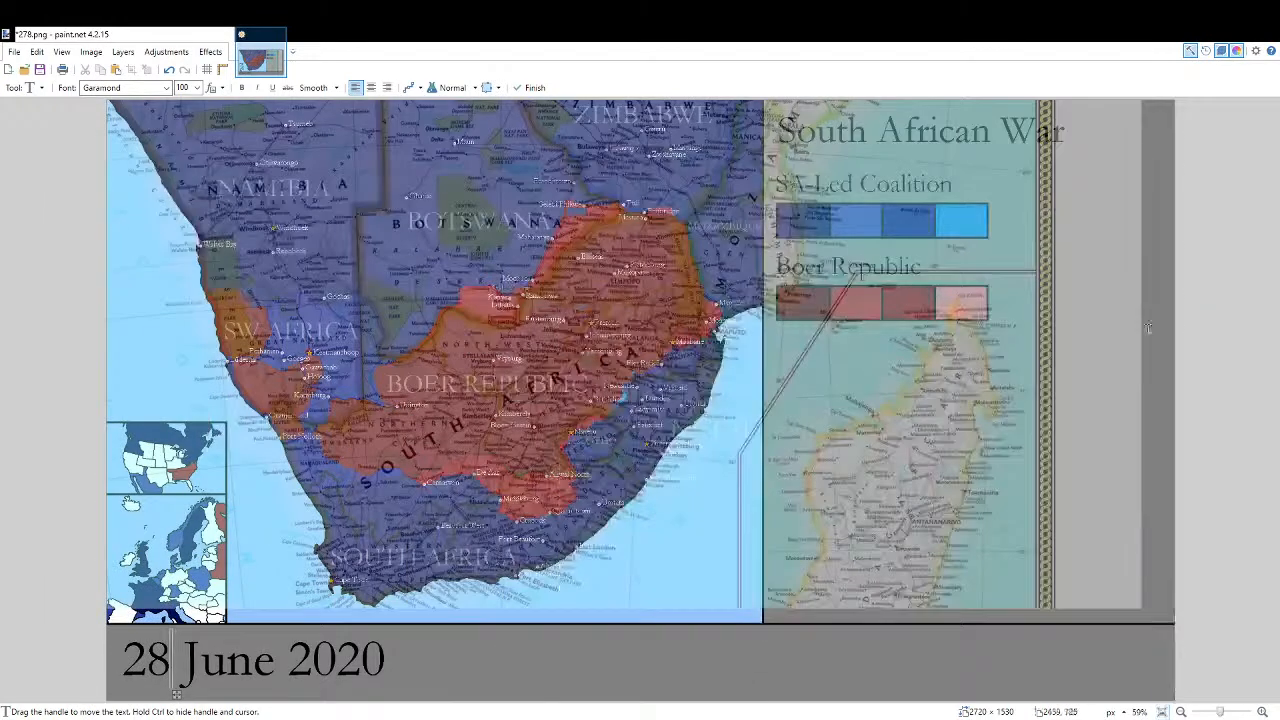
Fill the light-blue advances between Warden and Harrismith with the medium blue of coalition-held territory.
key(f)
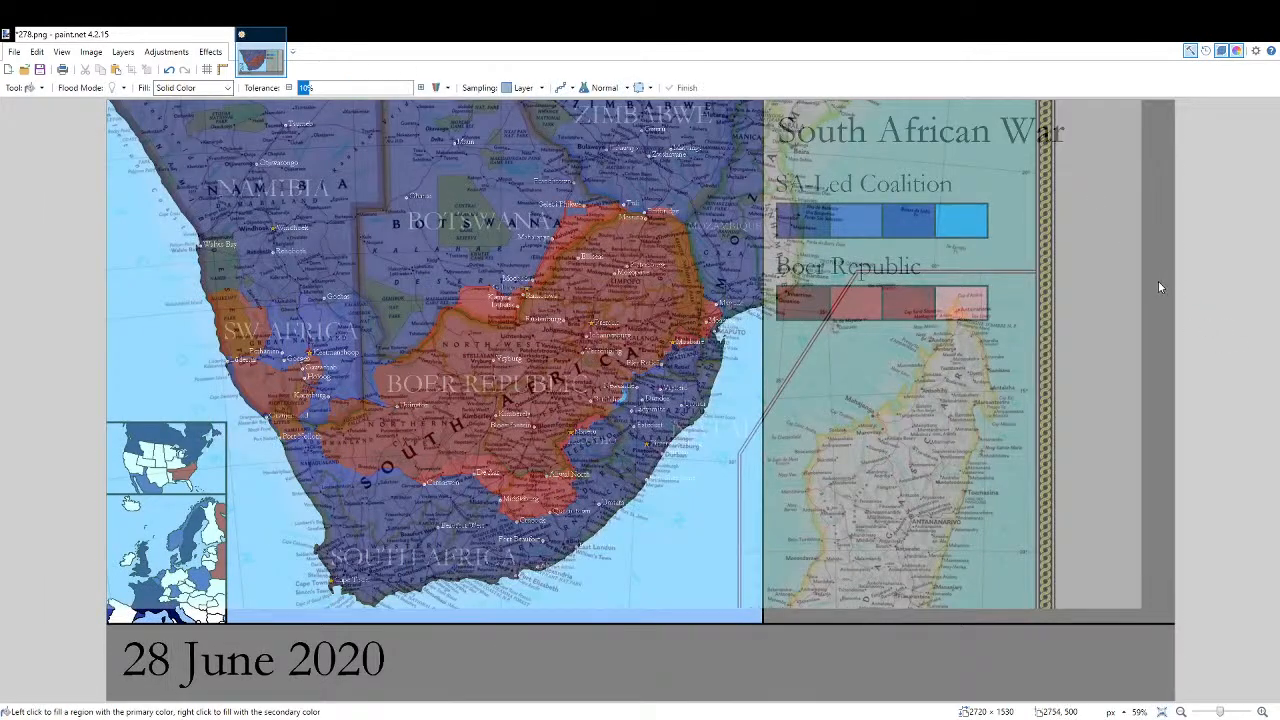
ctrl+scroll(600, 470, up, 11)
click(627, 499)
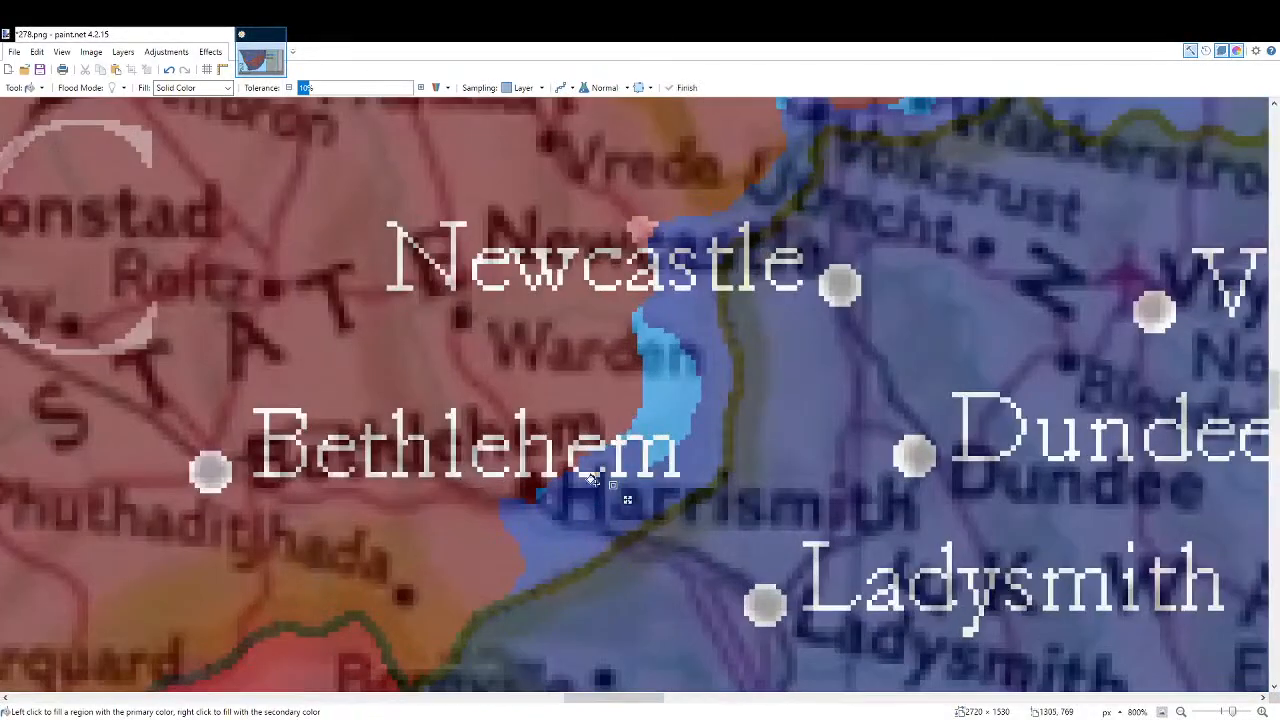
click(540, 493)
click(646, 422)
ctrl+scroll(680, 410, up, 3)
scroll(662, 474, up, 3)
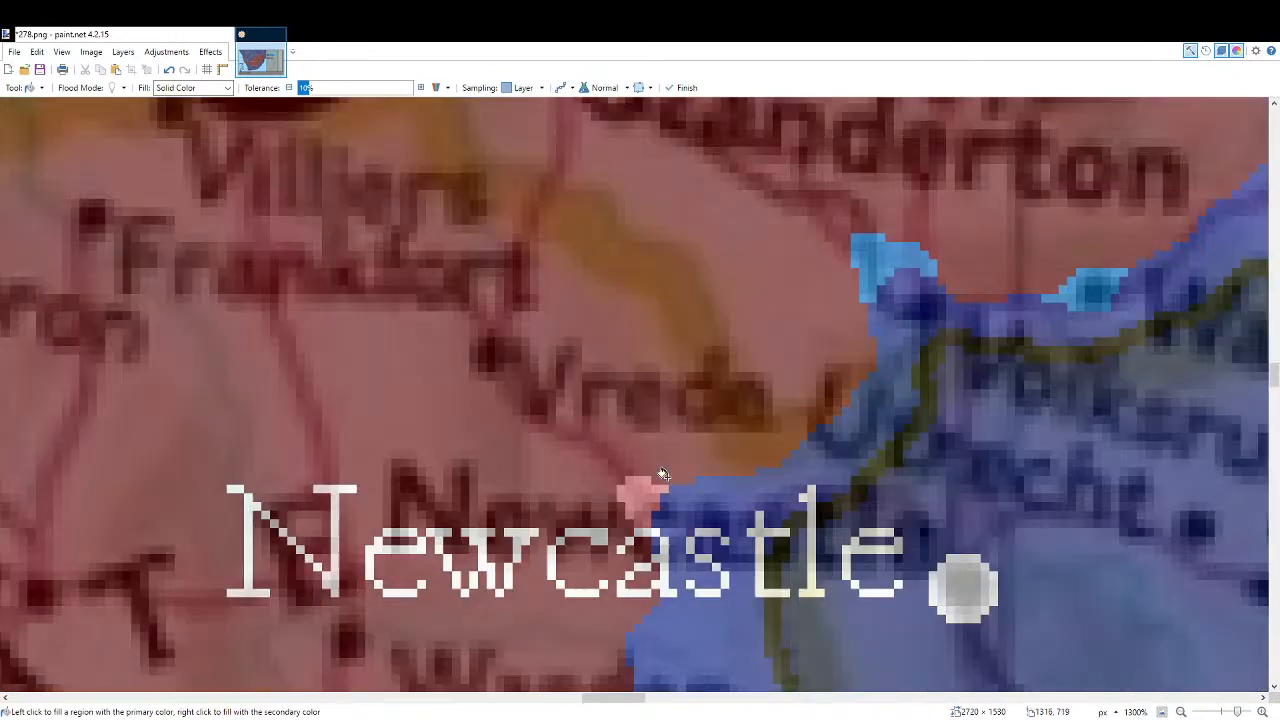
Fill the pink spot above the Newcastle label with Boer red and the light-blue patches south of Standerton with medium blue.
click(638, 512)
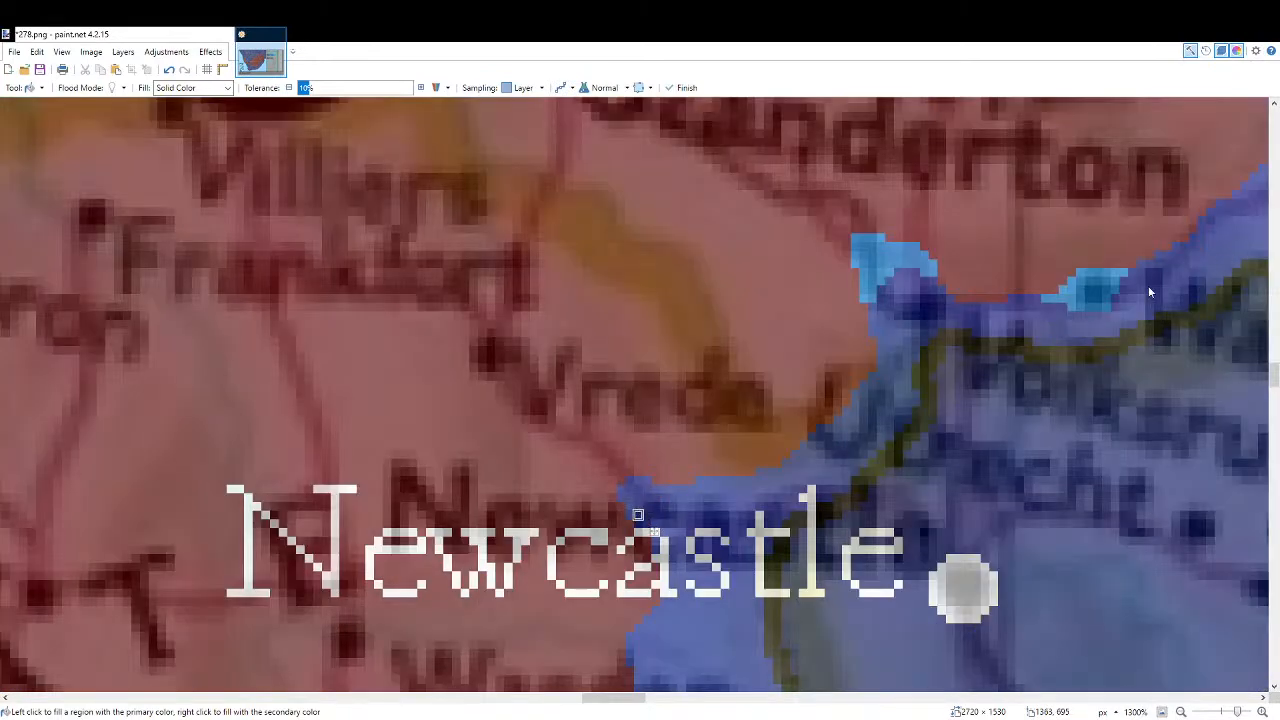
click(887, 262)
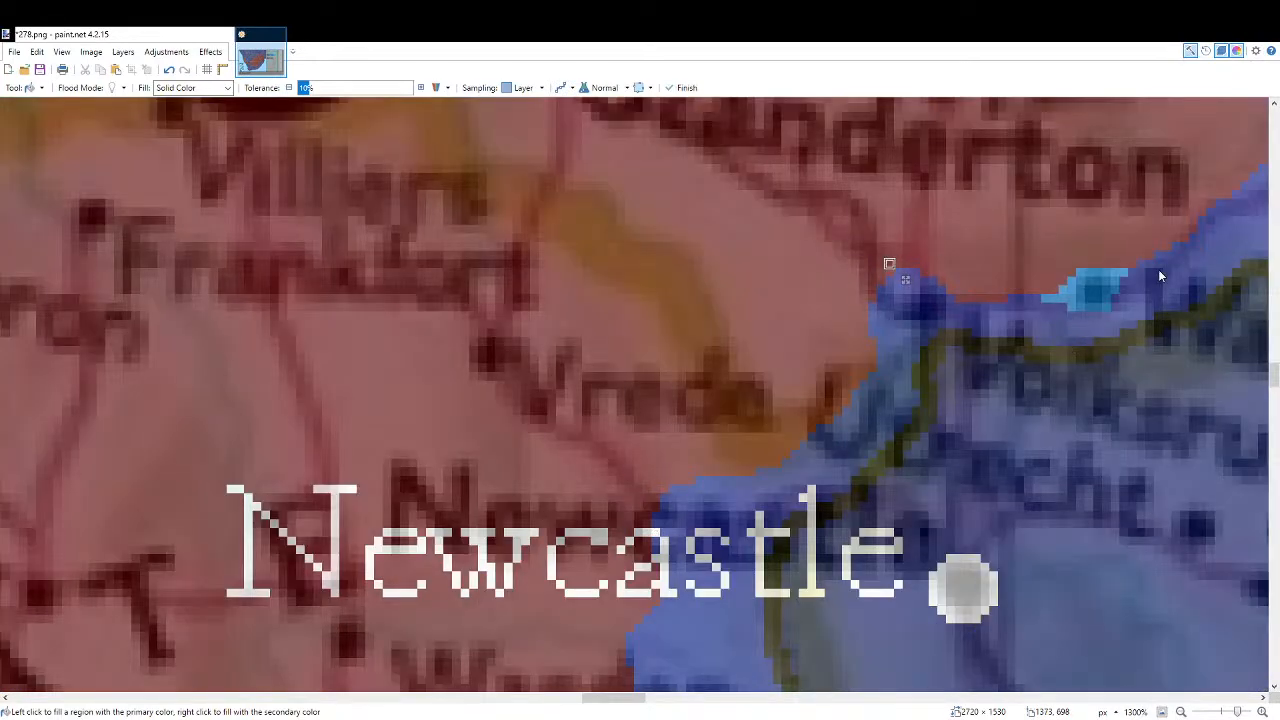
drag(1052, 454, 627, 501)
click(666, 328)
ctrl+scroll(725, 385, down, 3)
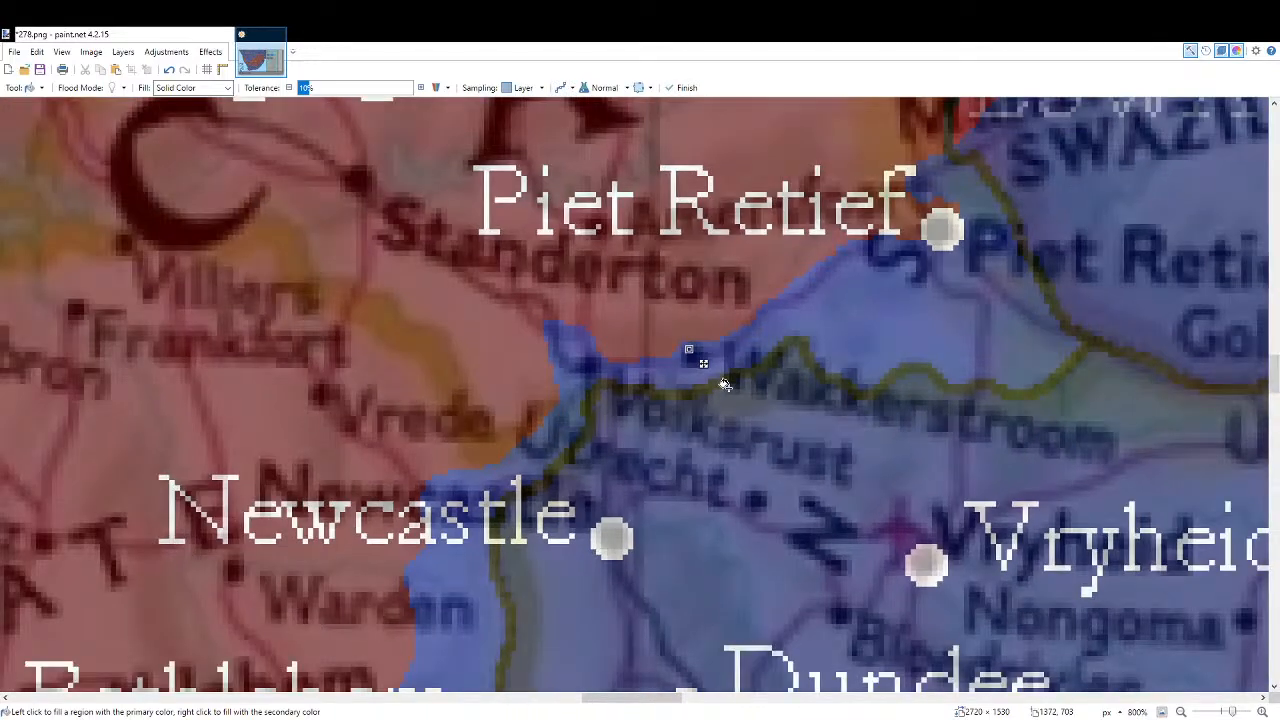
ctrl+scroll(725, 385, down, 4)
Outline and fill a light-blue advance along the front south of Standerton, from the coalition tip toward Wakkerstroom.
key(r)
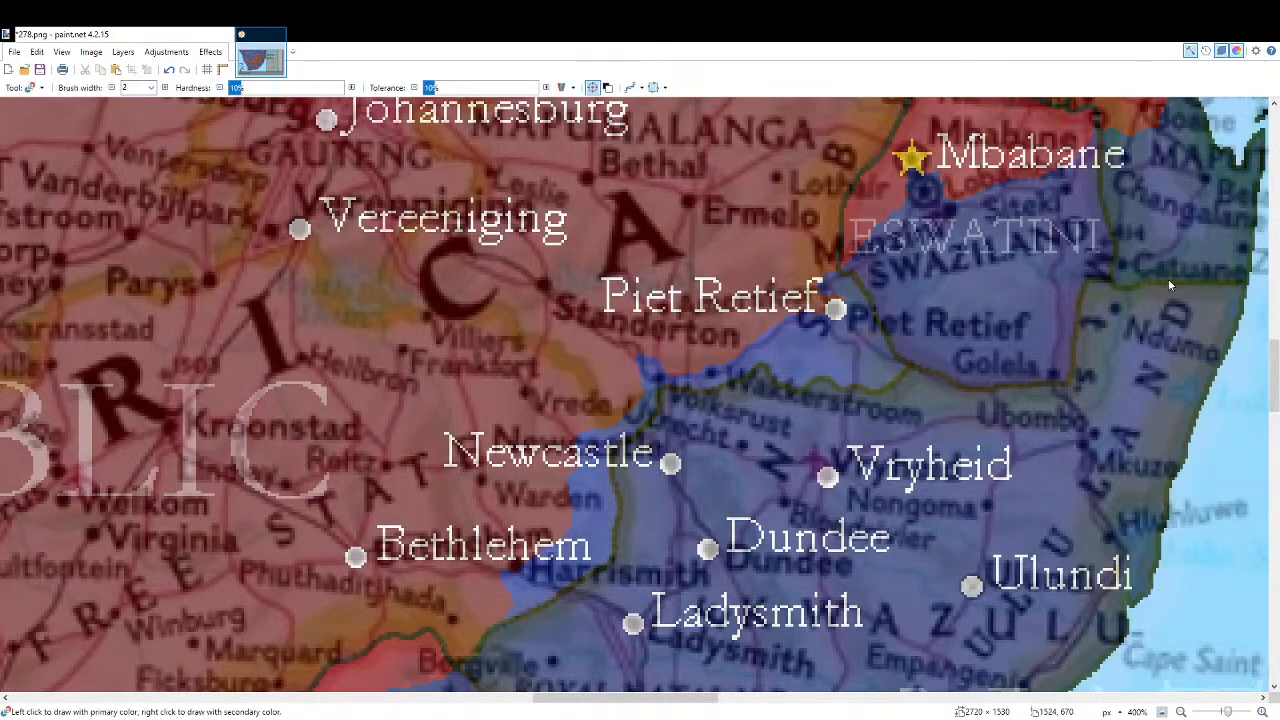
scroll(640, 360, up, 8)
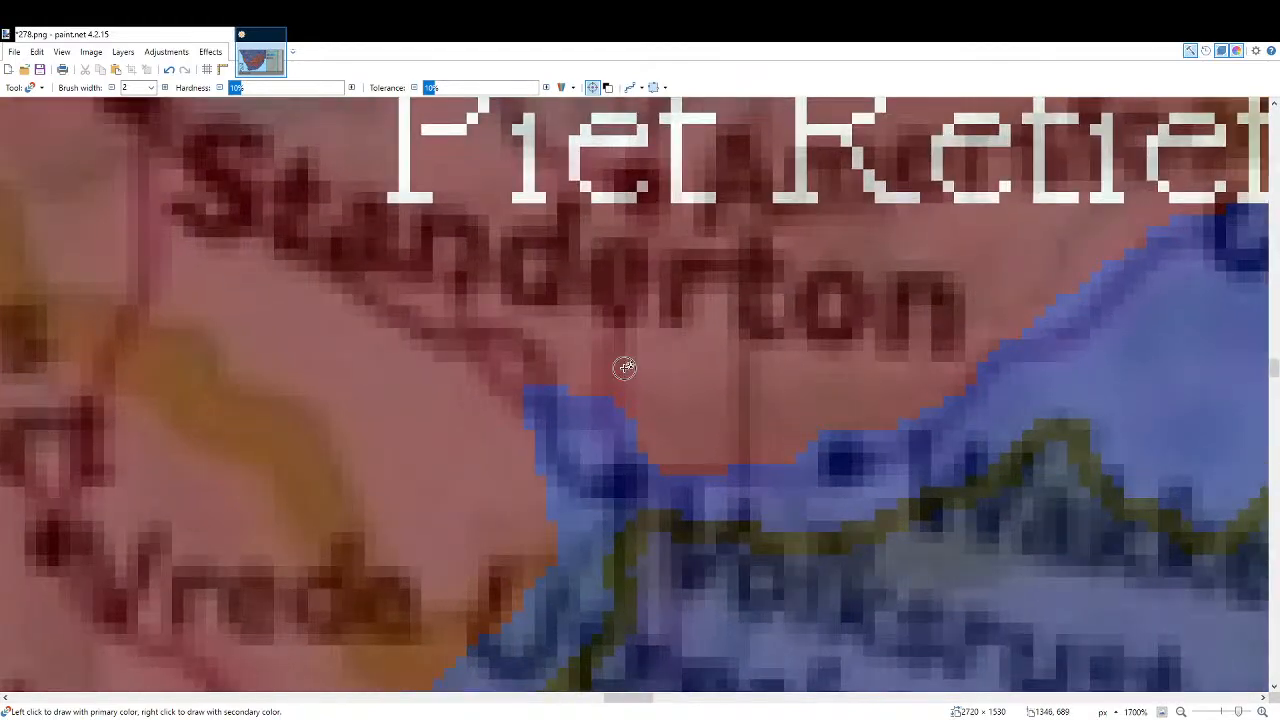
mouse_move(805, 435)
mouse_down()
mouse_move(626, 404)
mouse_move(606, 349)
mouse_move(518, 373)
mouse_move(515, 393)
mouse_move(528, 411)
mouse_move(602, 367)
mouse_move(583, 381)
mouse_move(668, 396)
mouse_move(620, 383)
mouse_move(672, 410)
mouse_up()
key(f)
click(689, 440)
drag(813, 423, 1033, 261)
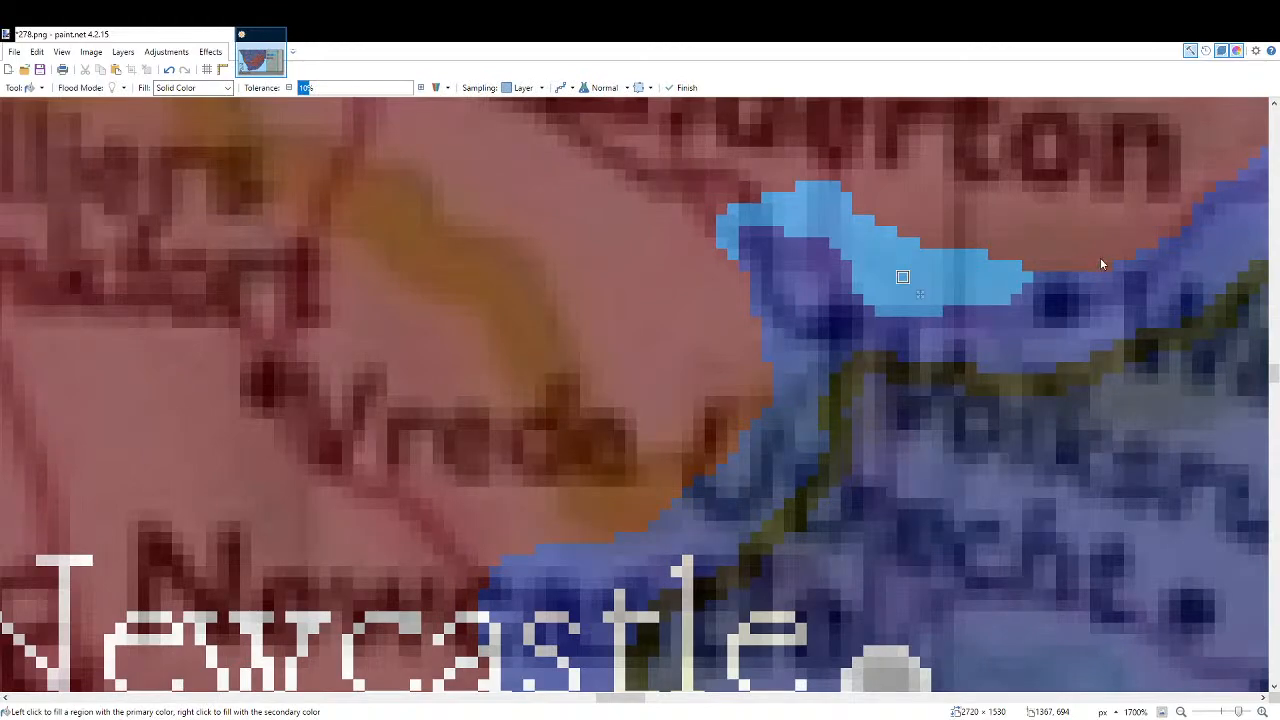
Draw a light-blue front line from Warden down toward Harrismith and fill the enclosed Boer strip light blue.
key(r)
scroll(737, 423, down, 8)
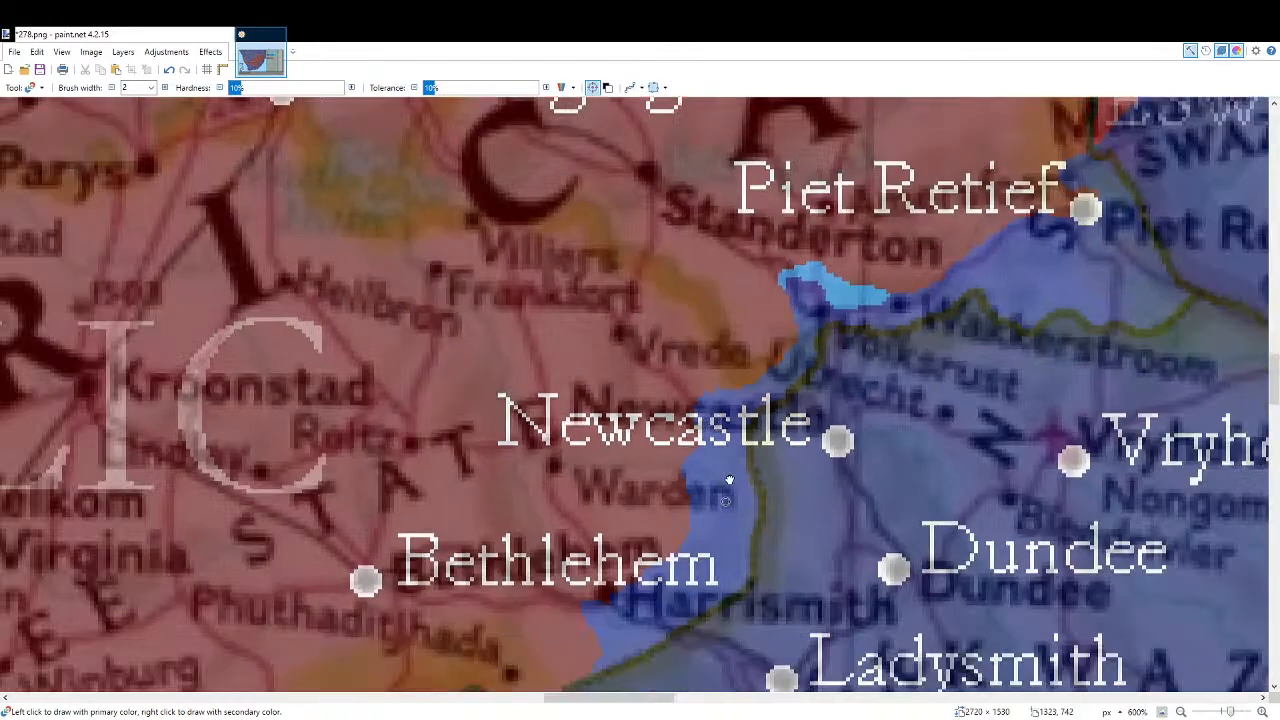
scroll(708, 464, up, 4)
scroll(708, 464, up, 2)
mouse_move(674, 350)
mouse_down()
mouse_move(674, 293)
mouse_move(639, 433)
mouse_move(561, 582)
mouse_move(587, 507)
mouse_move(581, 545)
mouse_move(553, 577)
mouse_move(555, 543)
mouse_move(544, 578)
mouse_up()
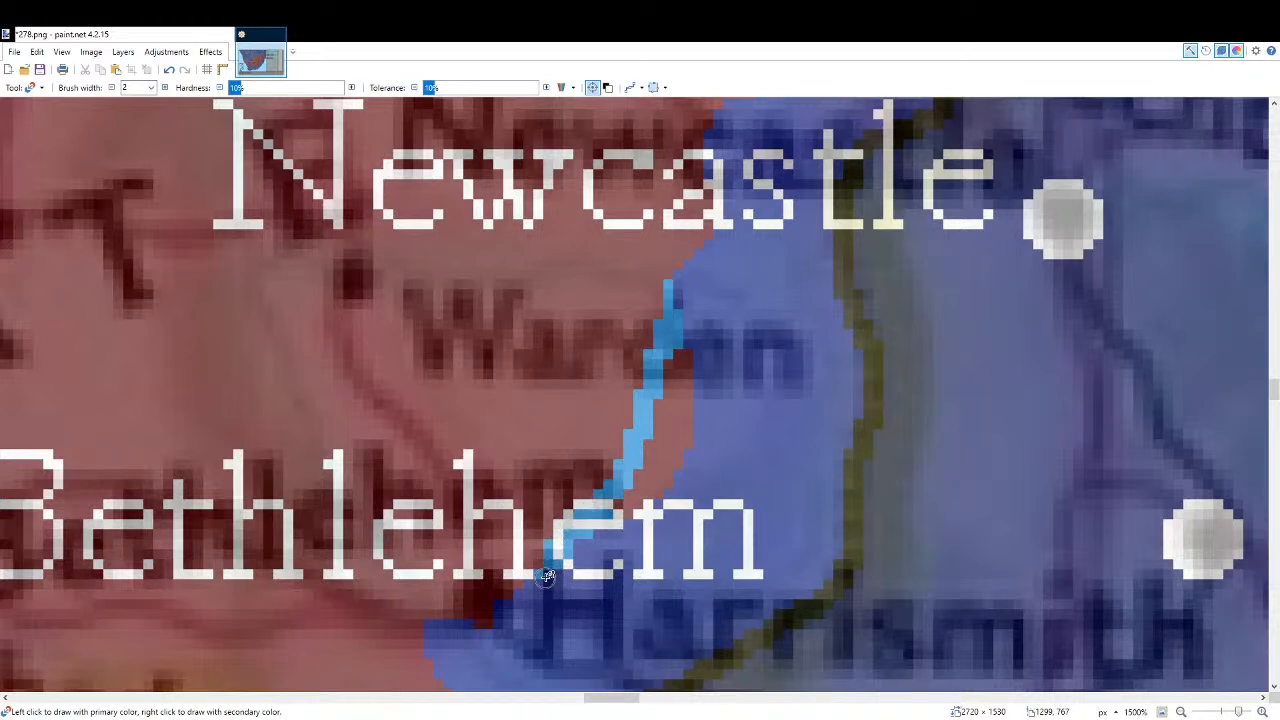
key(f)
click(670, 457)
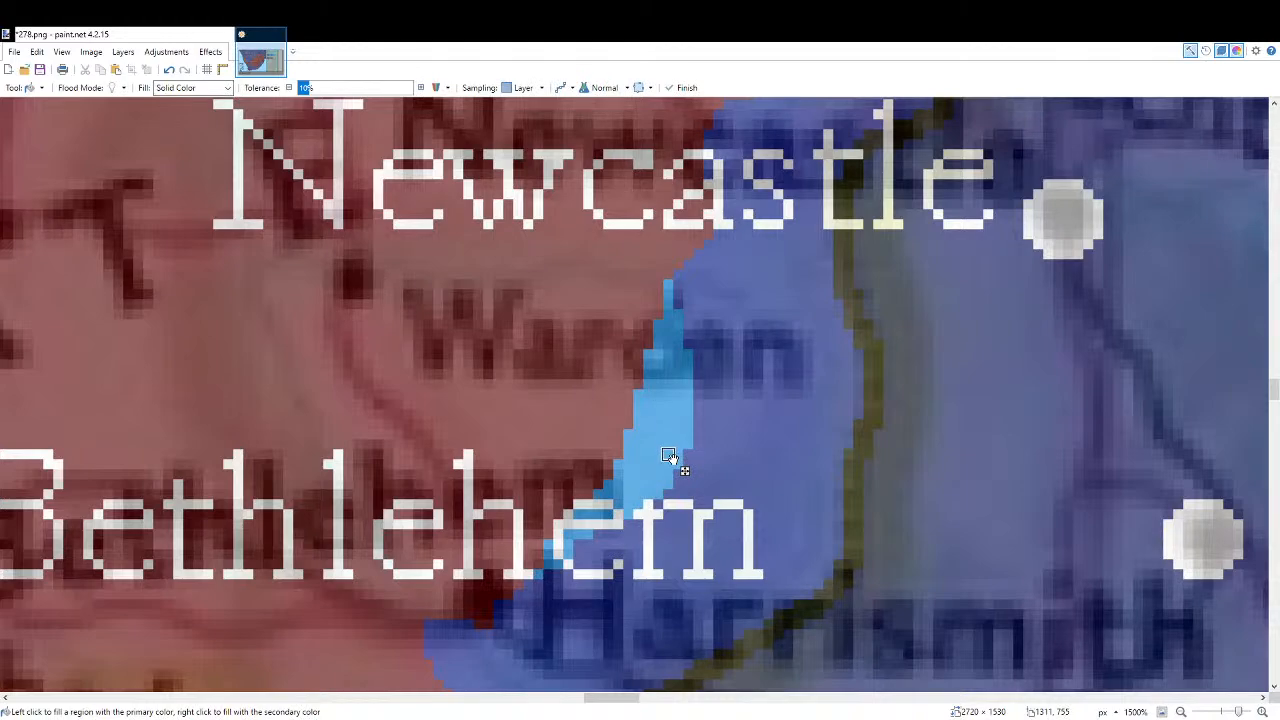
Dab a small light-blue advance on the western tip of the coalition area beside Harrismith.
ctrl+scroll(670, 457, down, 5)
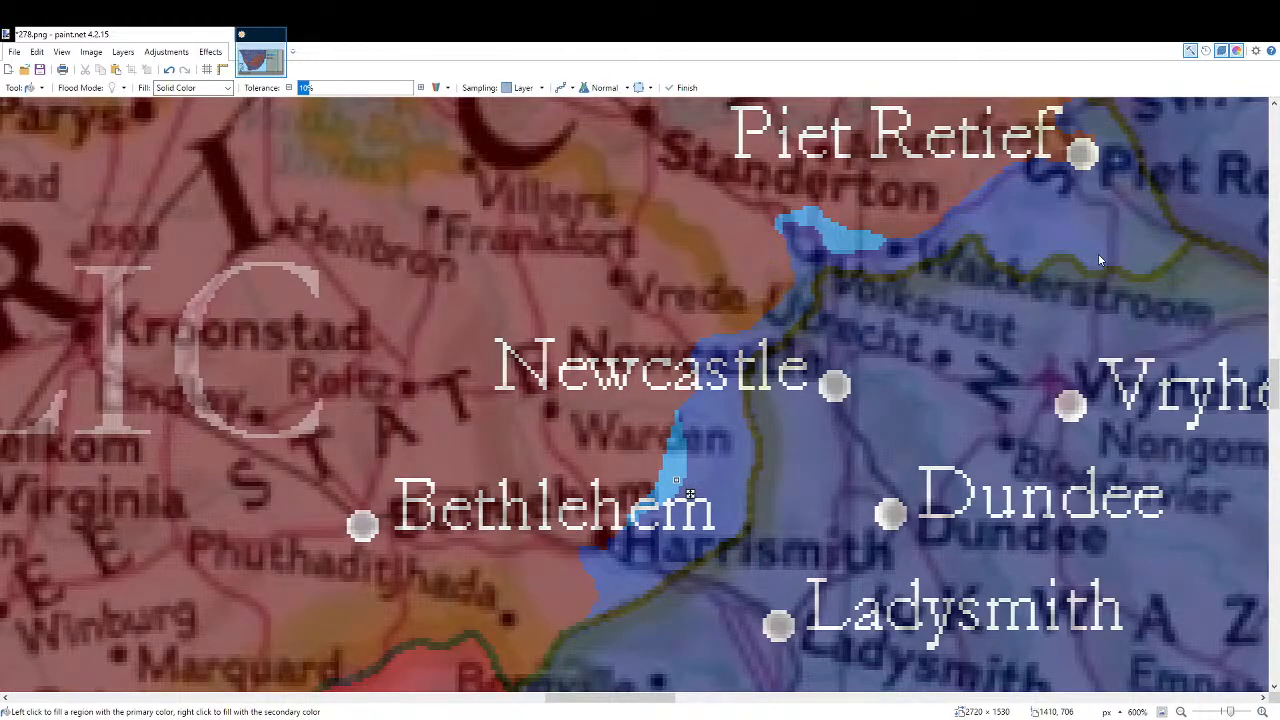
key(r)
ctrl+scroll(540, 568, up, 5)
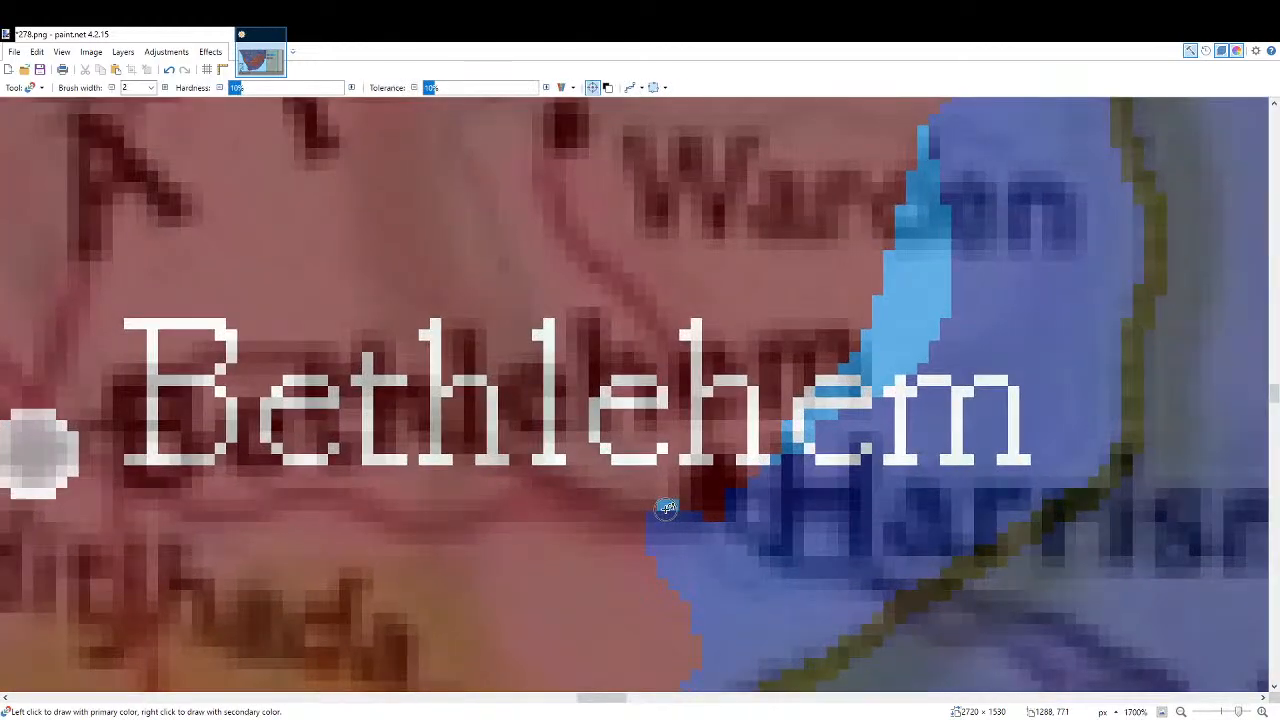
ctrl+scroll(635, 600, down, 5)
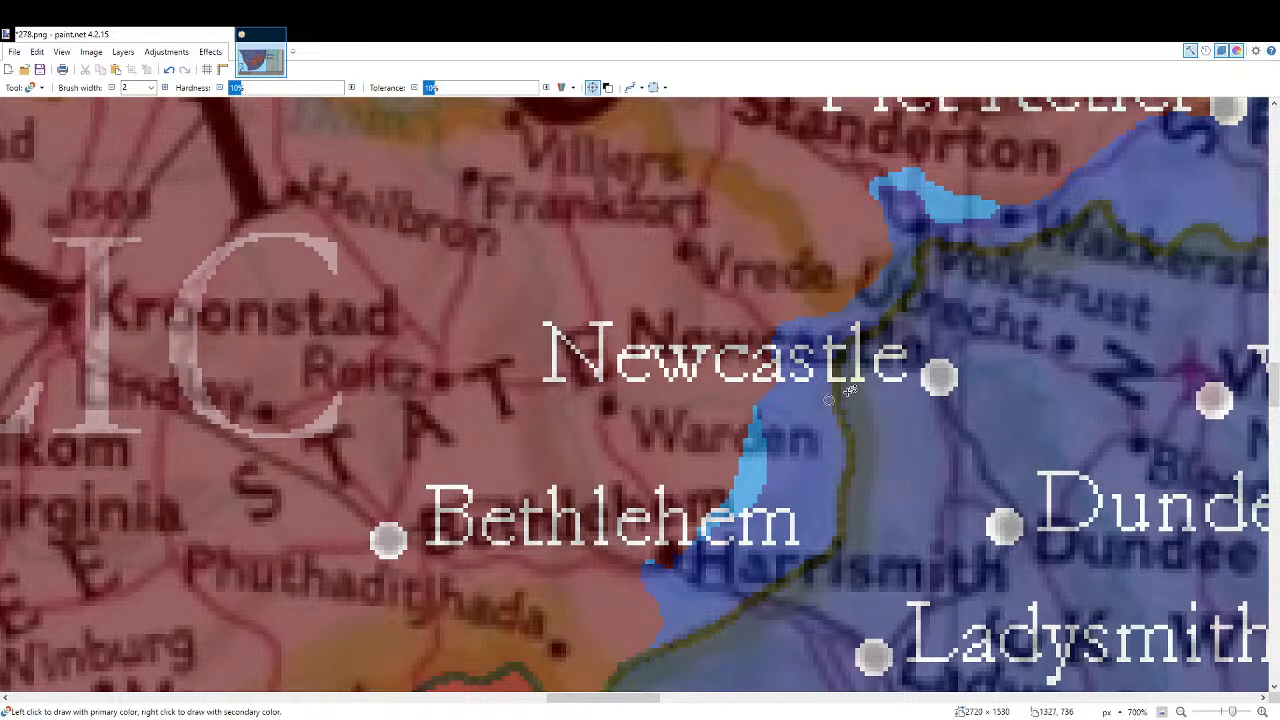
Save the 28 June 2020 map as 279.png with fully opaque colours, and bring back the see-through reference map.
click(1162, 712)
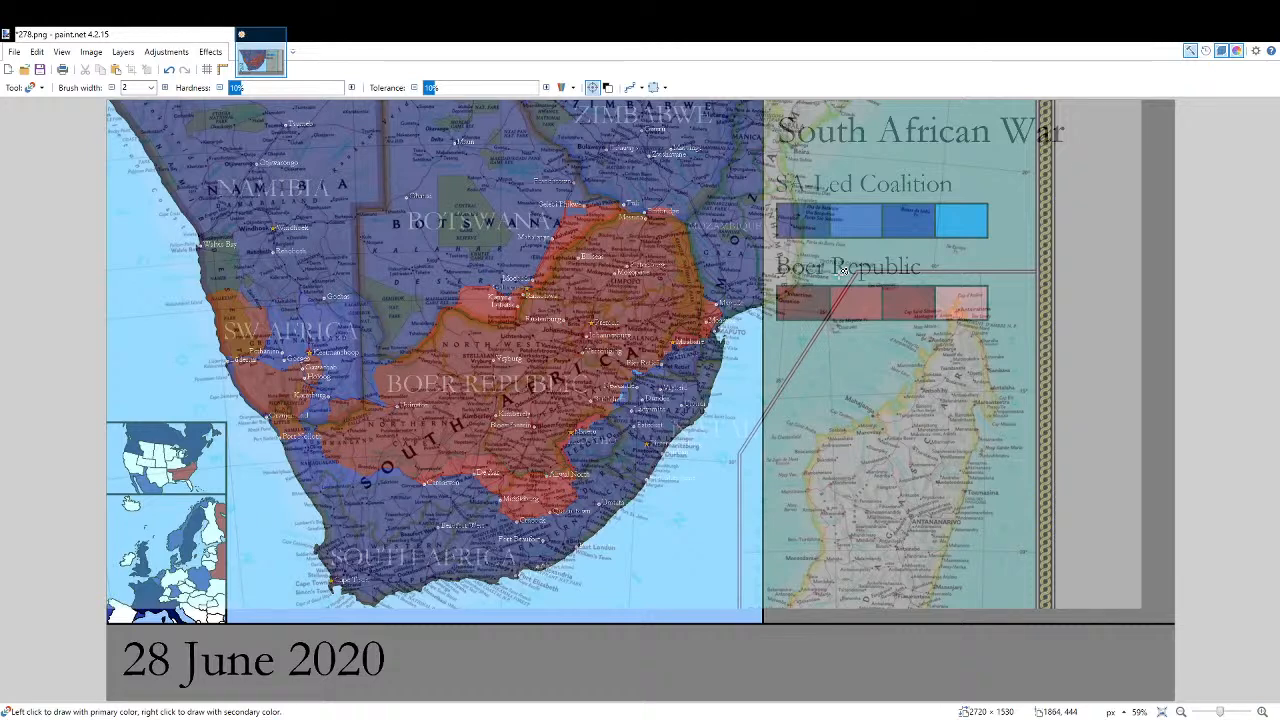
click(1171, 264)
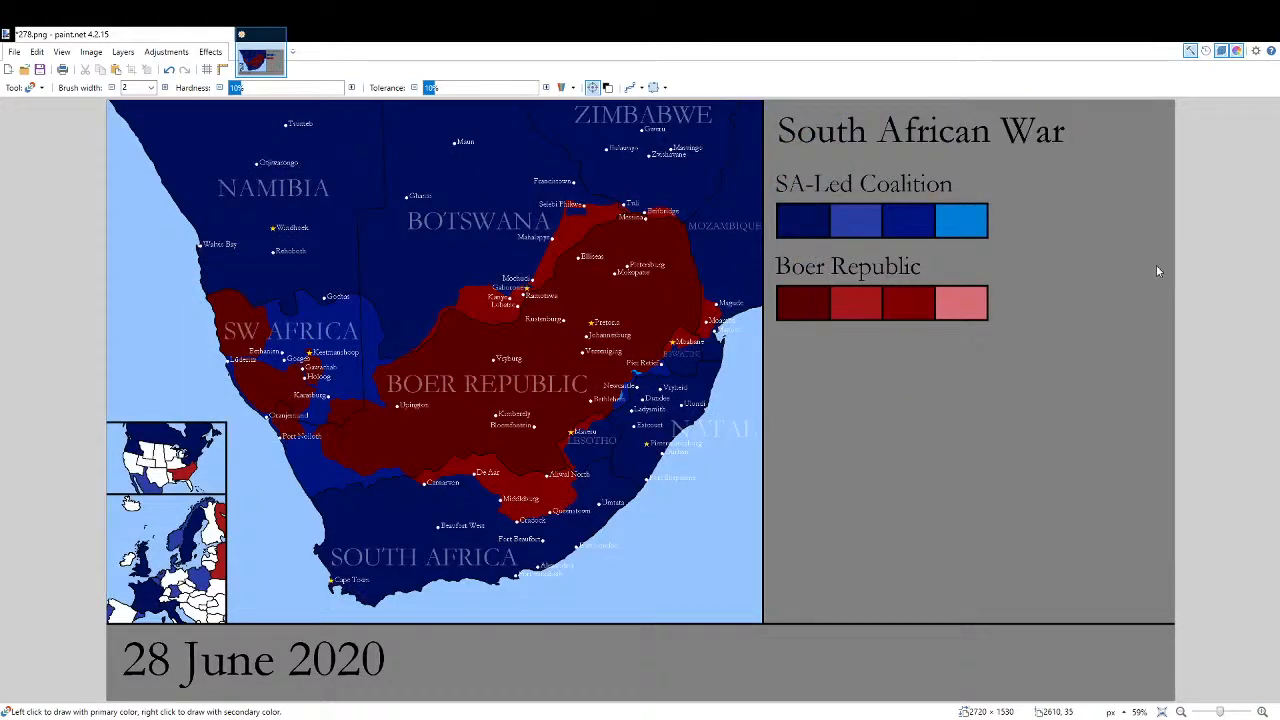
scroll(681, 423, up, 5)
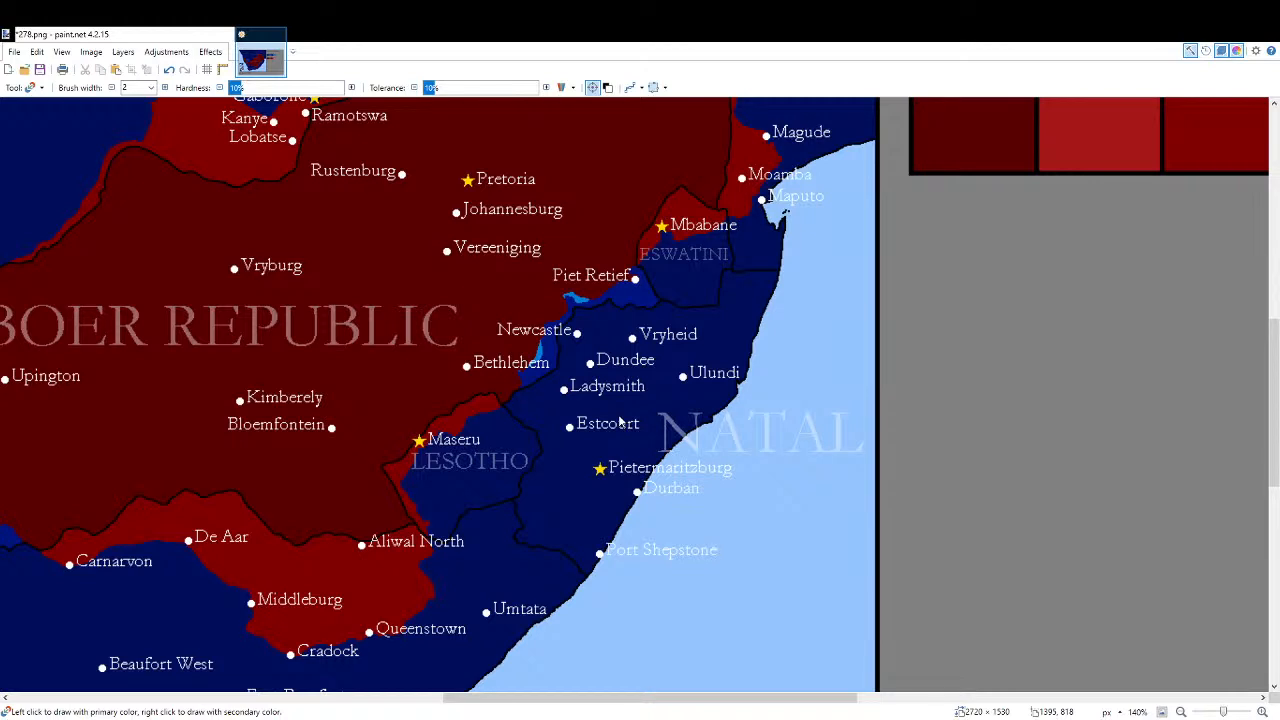
key(ctrl+s)
key(ctrl+z)
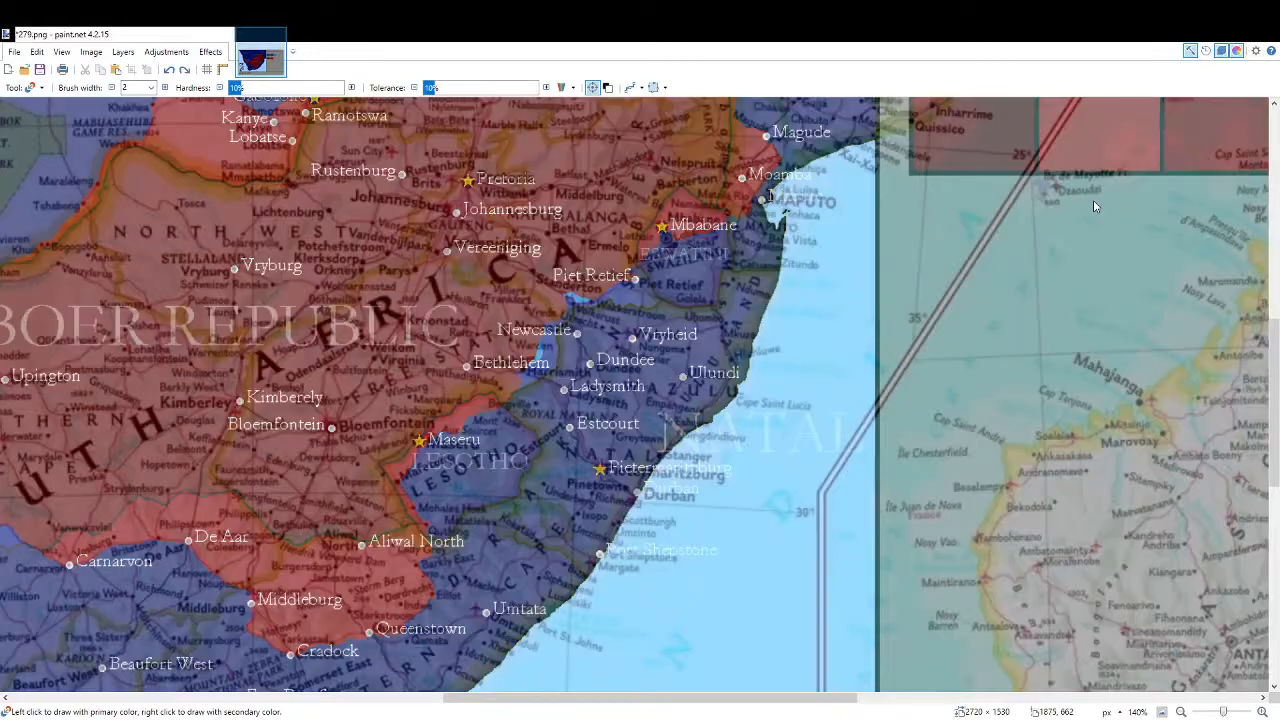
Erase the 8 of the date 28 June 2020 by filling it with the background grey.
key(f)
scroll(704, 500, up, 4)
scroll(710, 497, down, 8)
drag(680, 688, 1200, 242)
scroll(520, 329, up, 6)
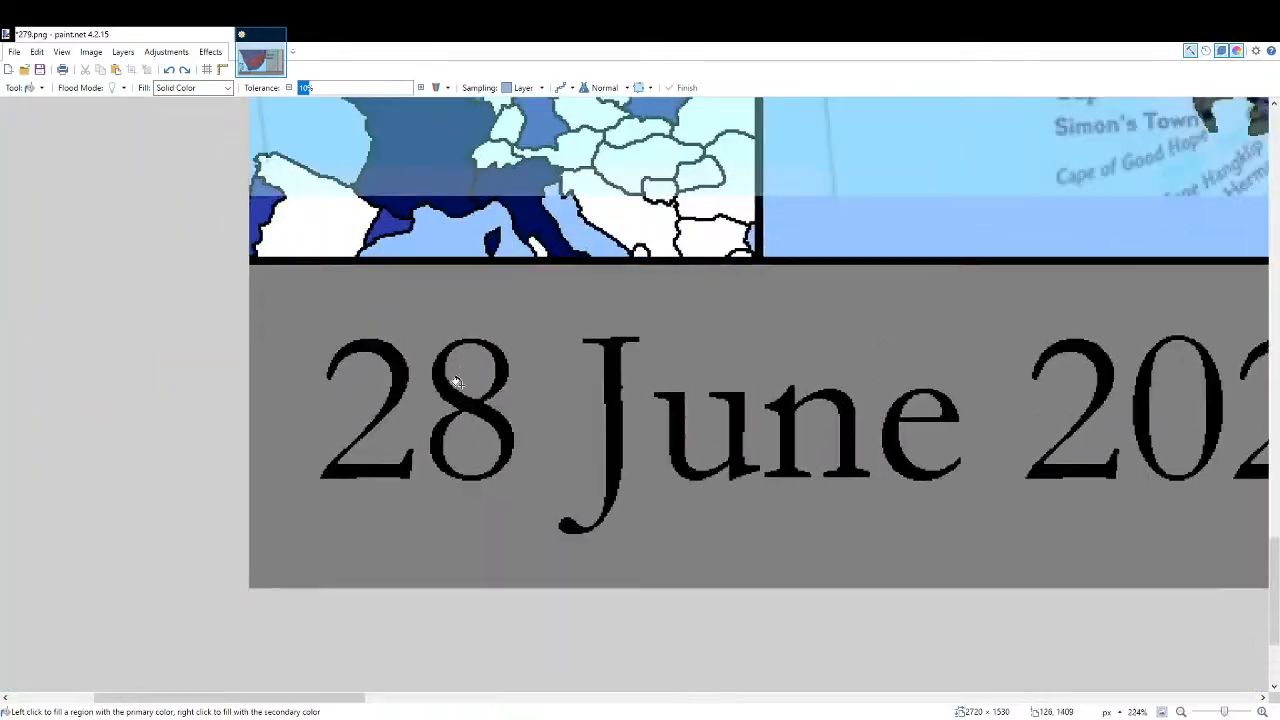
click(465, 420)
Add the text 29 in Garamond size 100 and align it over the remaining 2 so the date reads 29 June 2020.
key(t)
click(465, 420)
text(2)
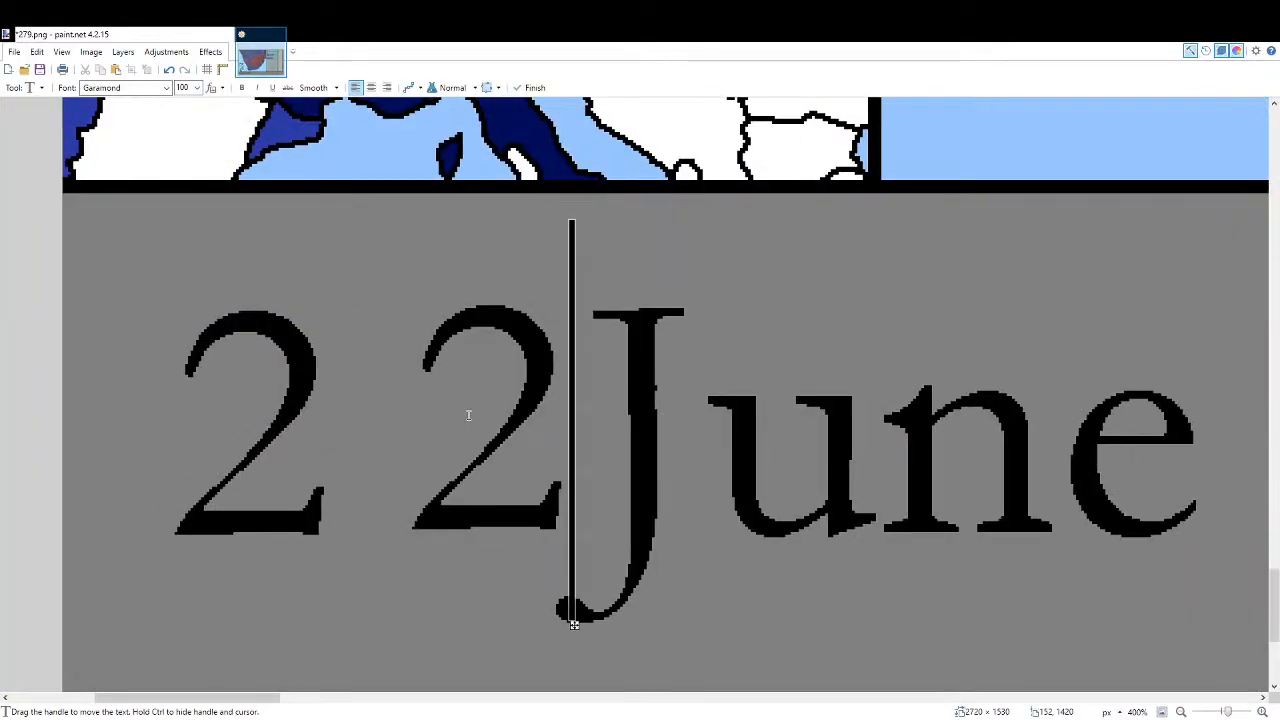
text(9)
scroll(848, 347, up, 2)
drag(848, 347, 469, 349)
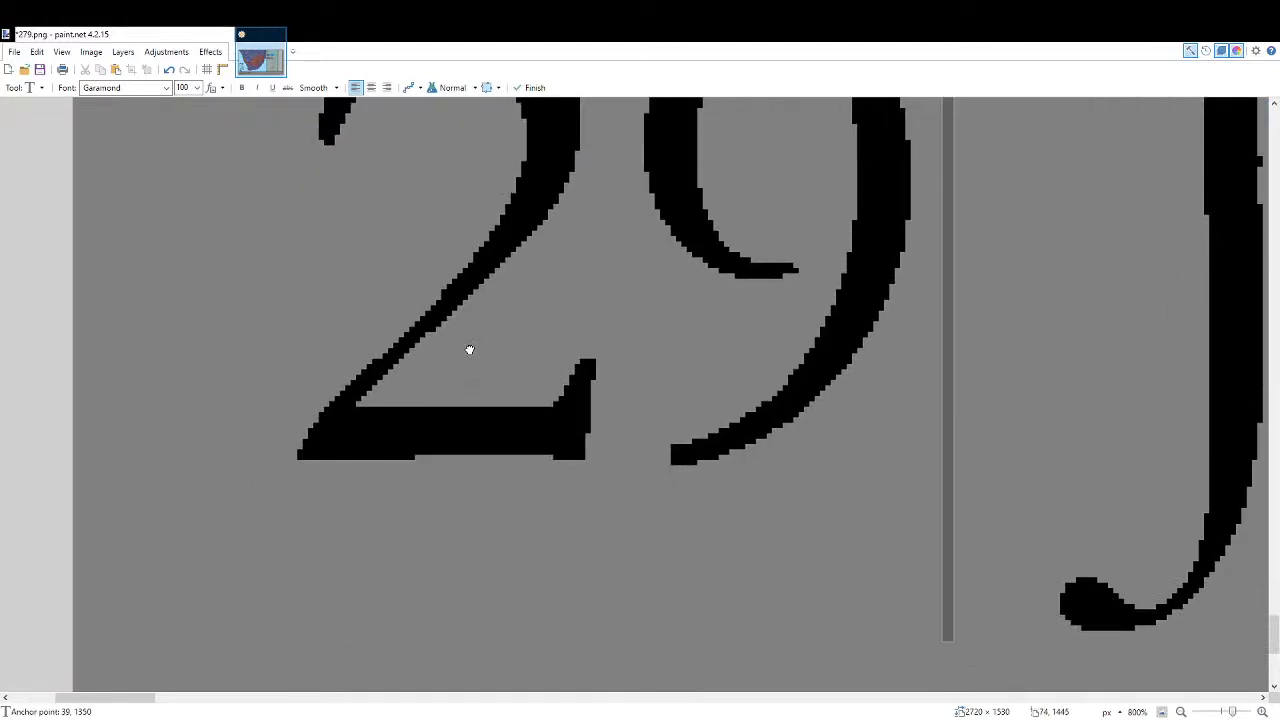
key(ctrl+b)
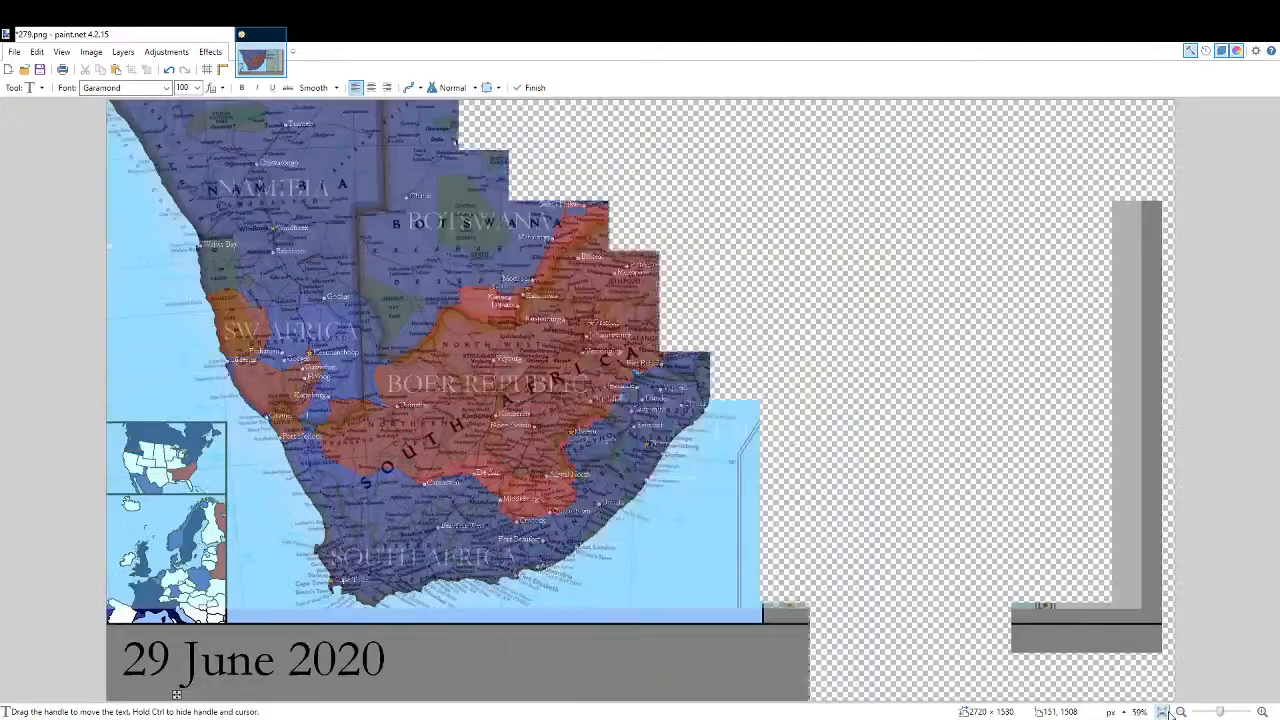
key(f)
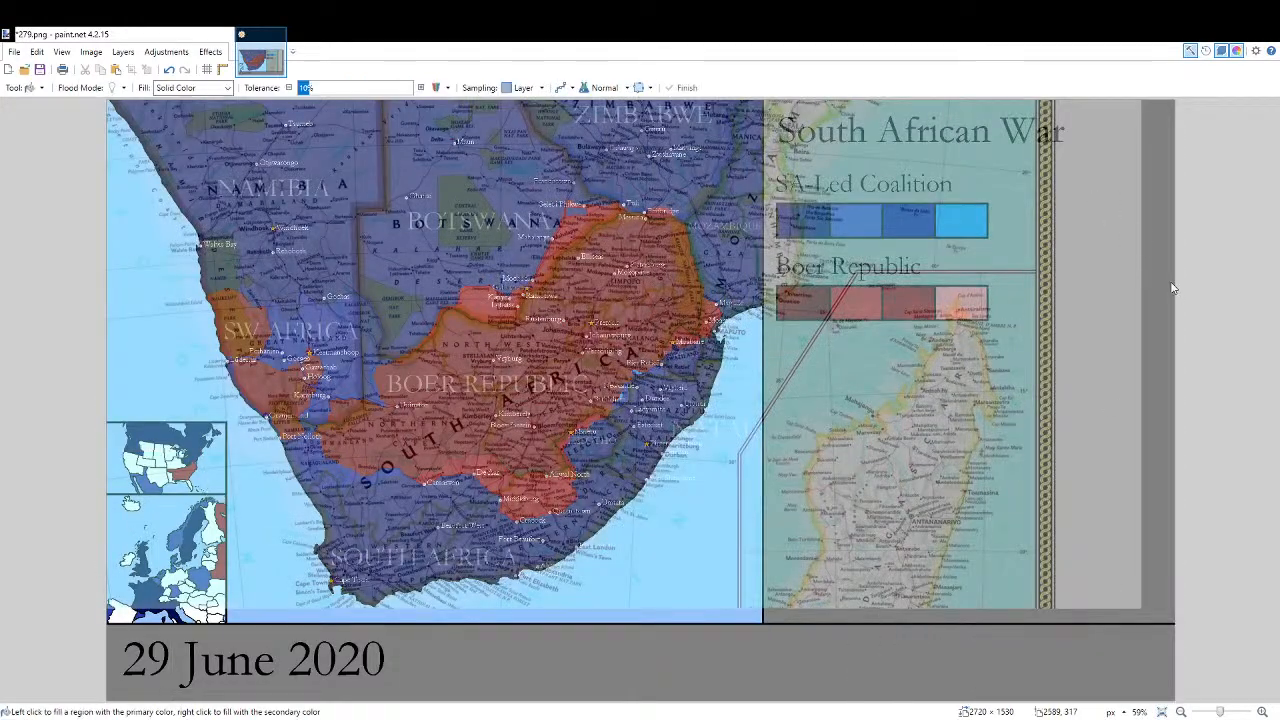
Fill the light-blue patches between Warden and Harrismith and the one south of Standerton with medium blue.
scroll(613, 403, up, 10)
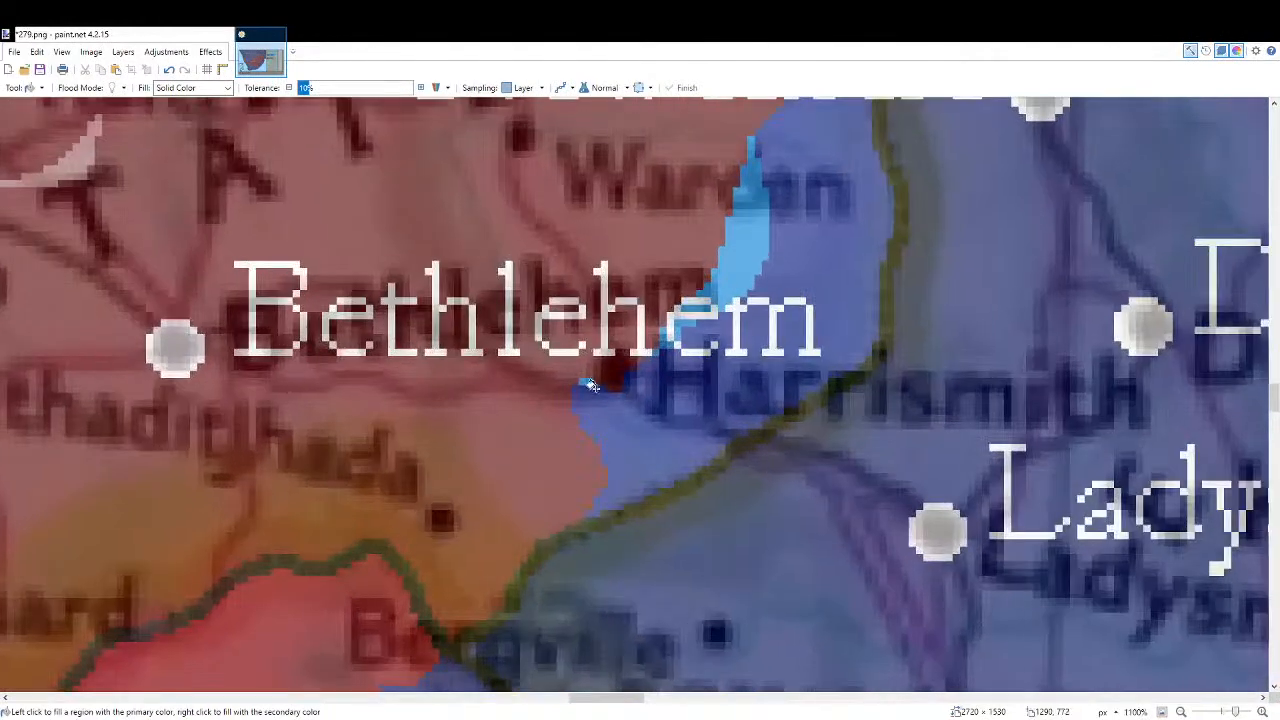
click(600, 394)
click(656, 350)
click(667, 340)
click(678, 330)
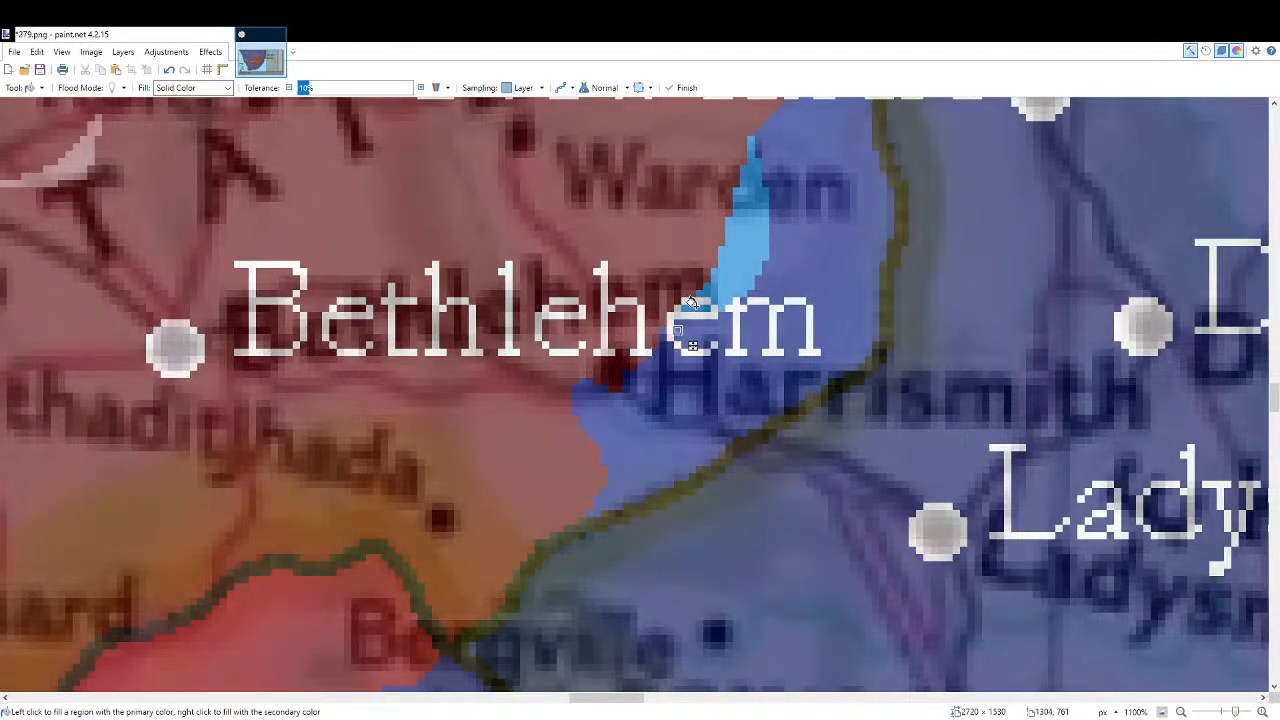
click(728, 292)
scroll(700, 480, down, 6)
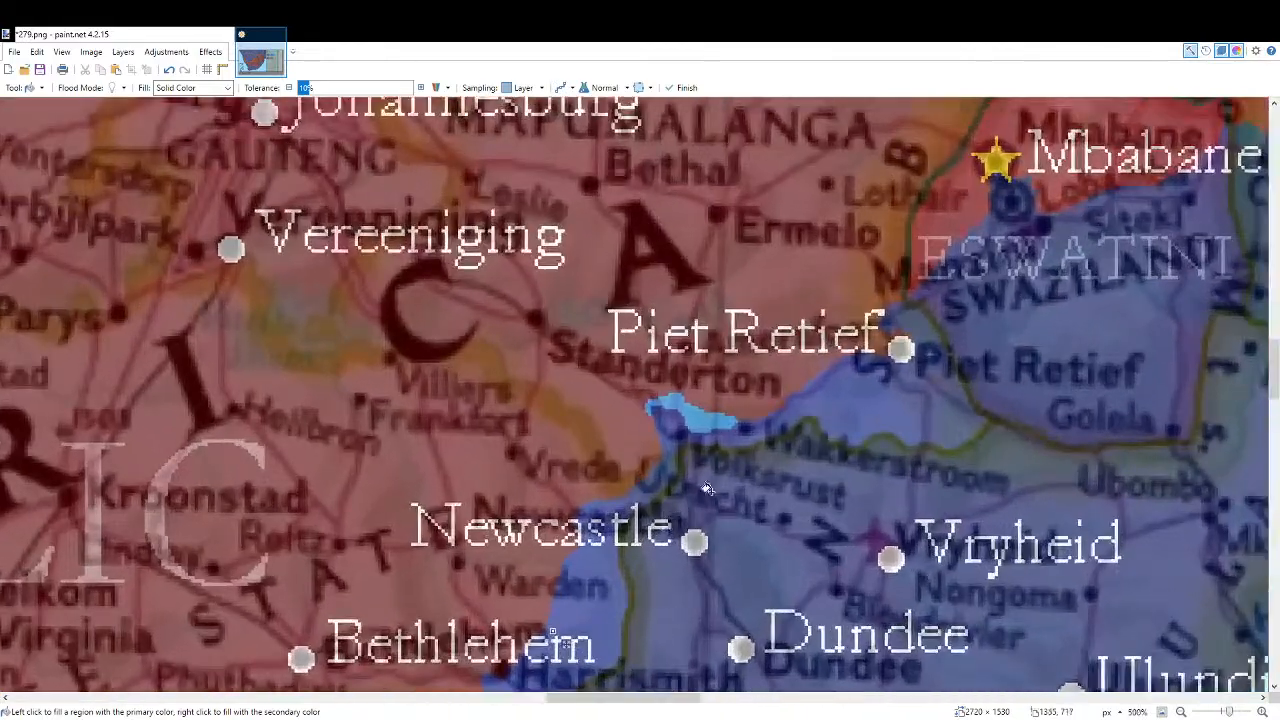
scroll(697, 499, up, 6)
click(700, 372)
scroll(700, 372, down, 6)
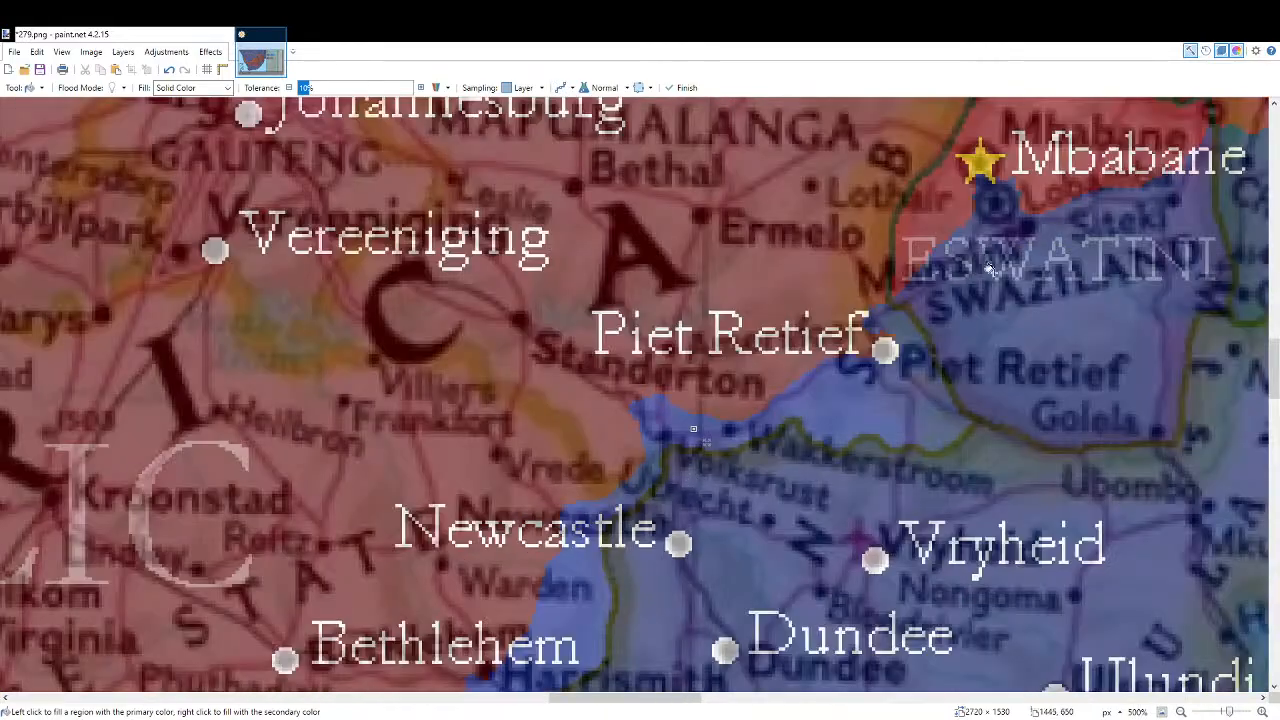
Brush a small light-blue advance around the coalition tip just south of Standerton.
key(b)
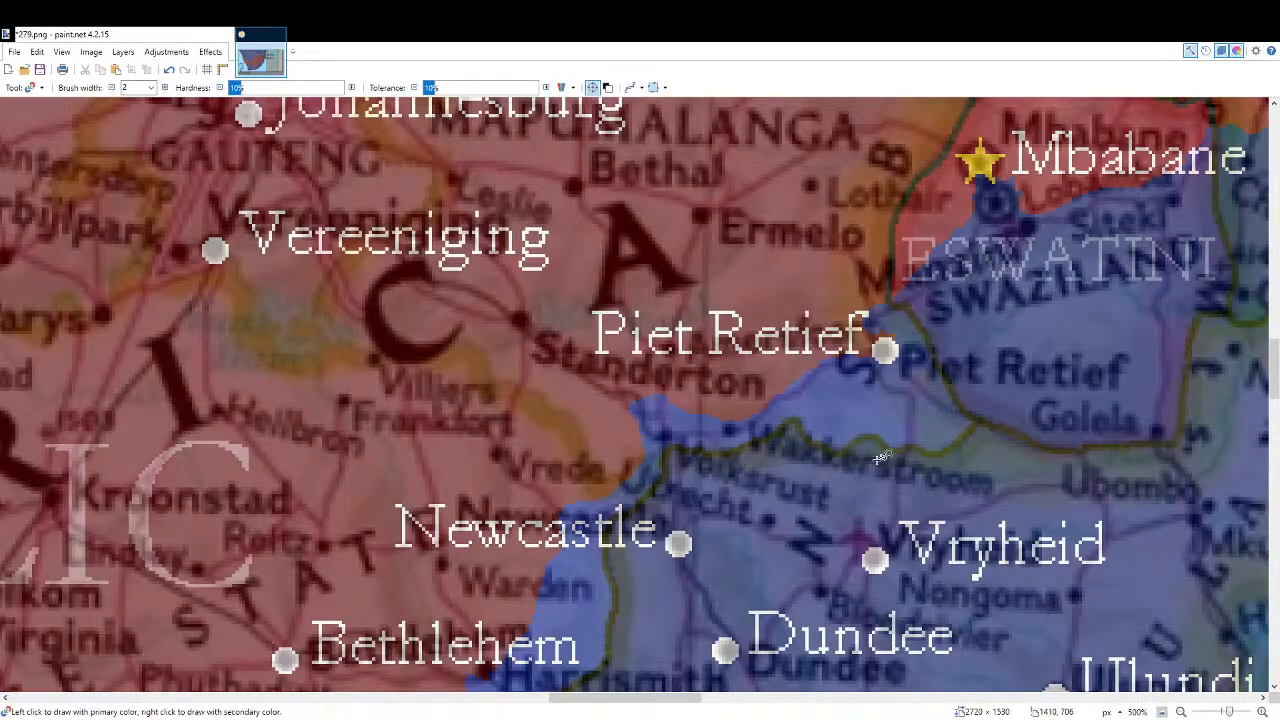
scroll(717, 450, up, 7)
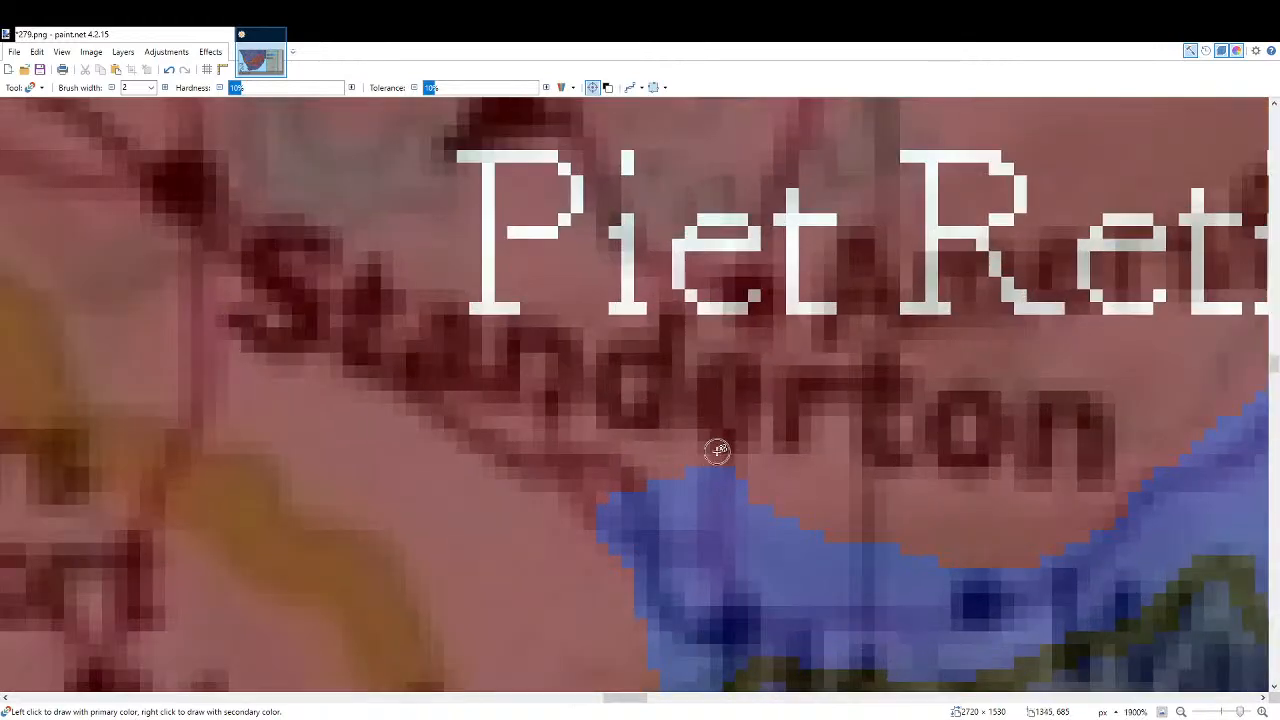
mouse_move(714, 455)
mouse_down()
mouse_move(598, 500)
mouse_move(572, 490)
mouse_move(605, 462)
mouse_move(645, 462)
mouse_move(600, 452)
mouse_up()
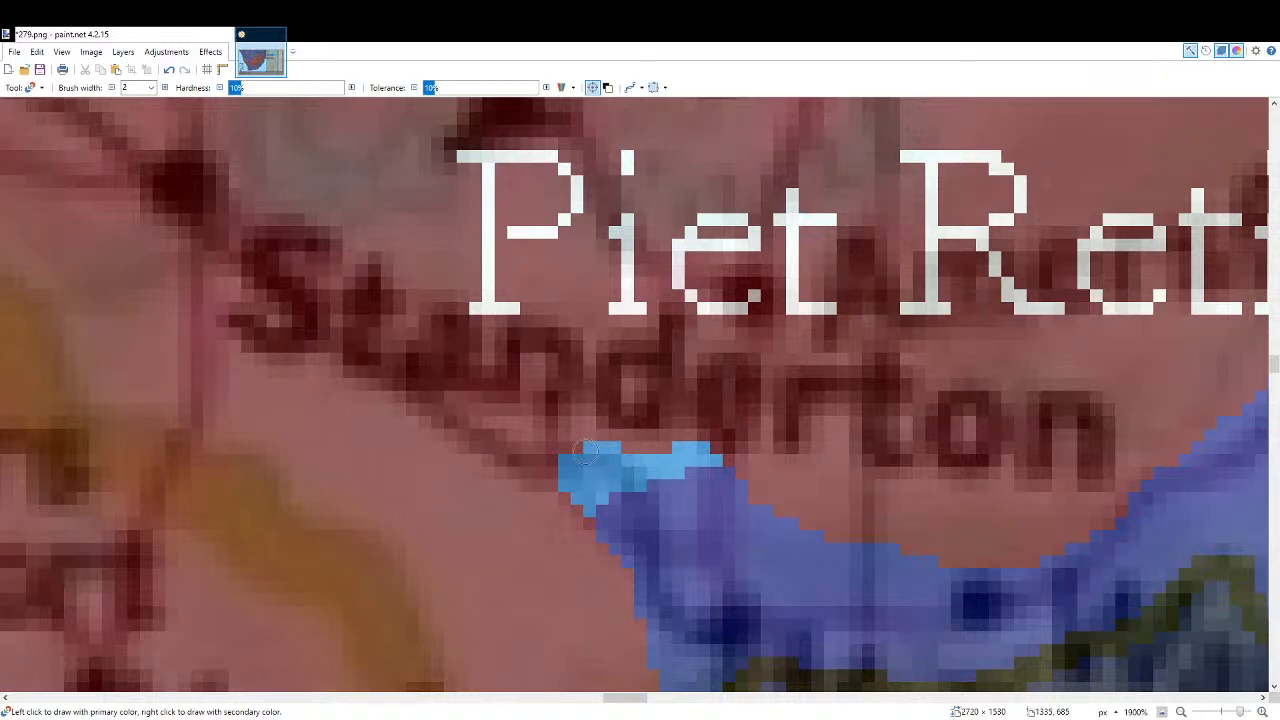
scroll(600, 457, down, 6)
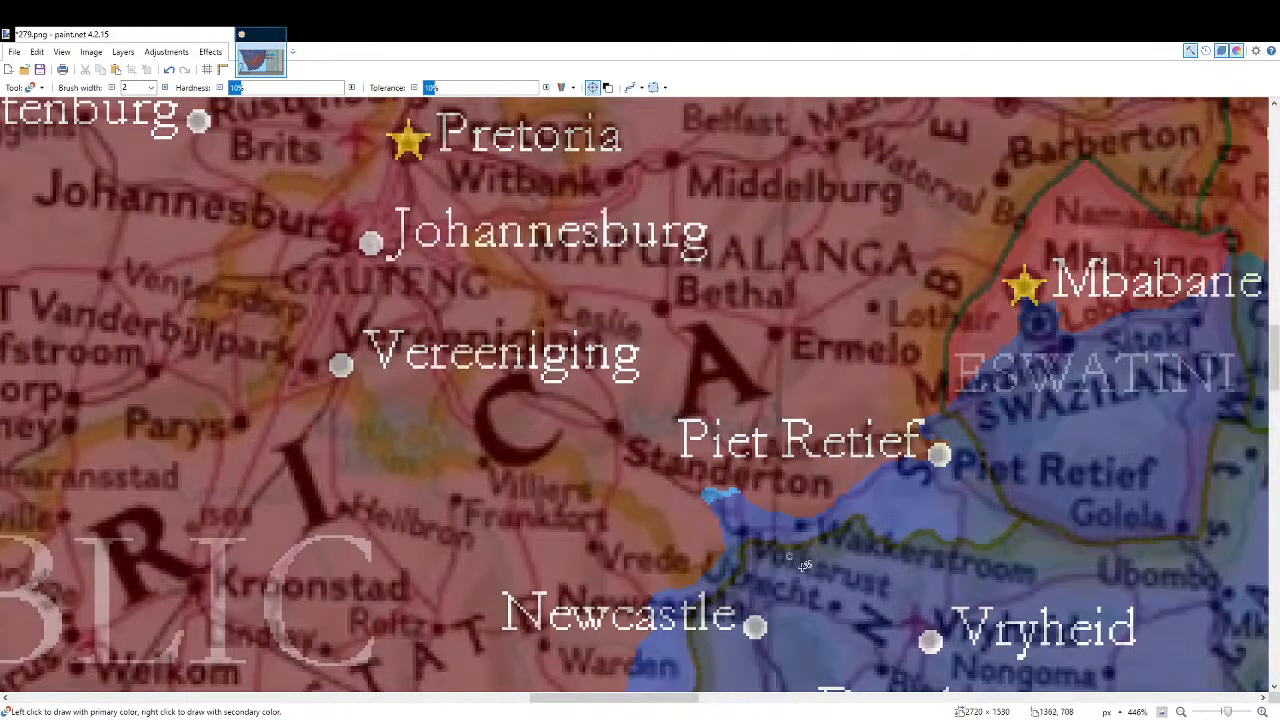
Brush a short light-blue advance along the front northwest of Harrismith, across the end of the Bethlehem label.
drag(812, 569, 765, 432)
drag(752, 485, 897, 314)
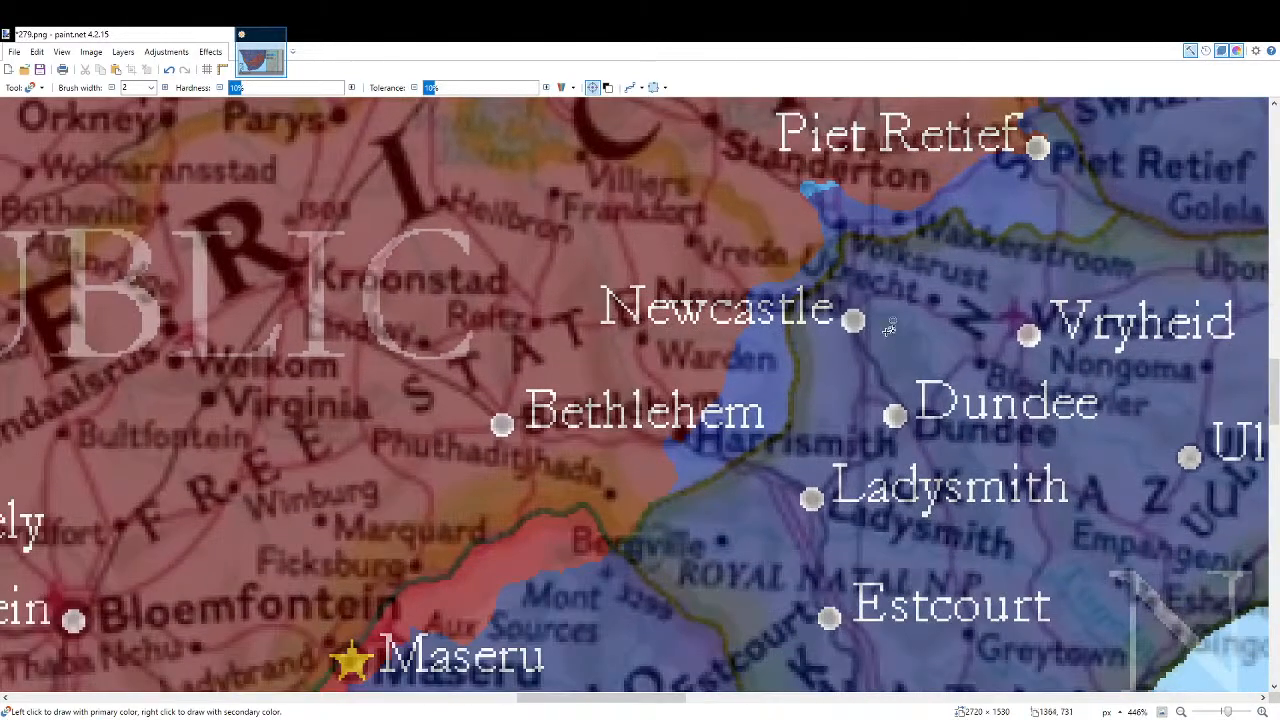
scroll(700, 425, up, 6)
mouse_move(740, 392)
mouse_down()
mouse_move(705, 428)
mouse_move(702, 394)
mouse_move(797, 329)
mouse_move(708, 391)
mouse_move(729, 422)
mouse_up()
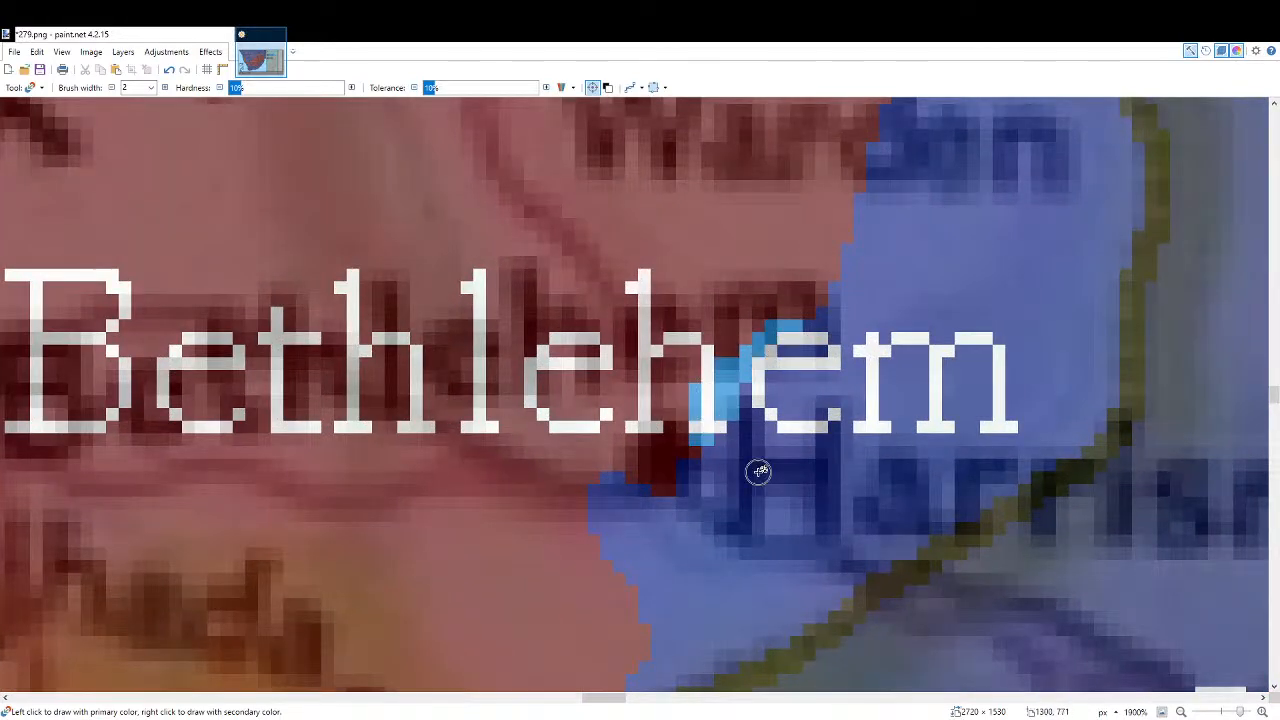
scroll(729, 422, down, 5)
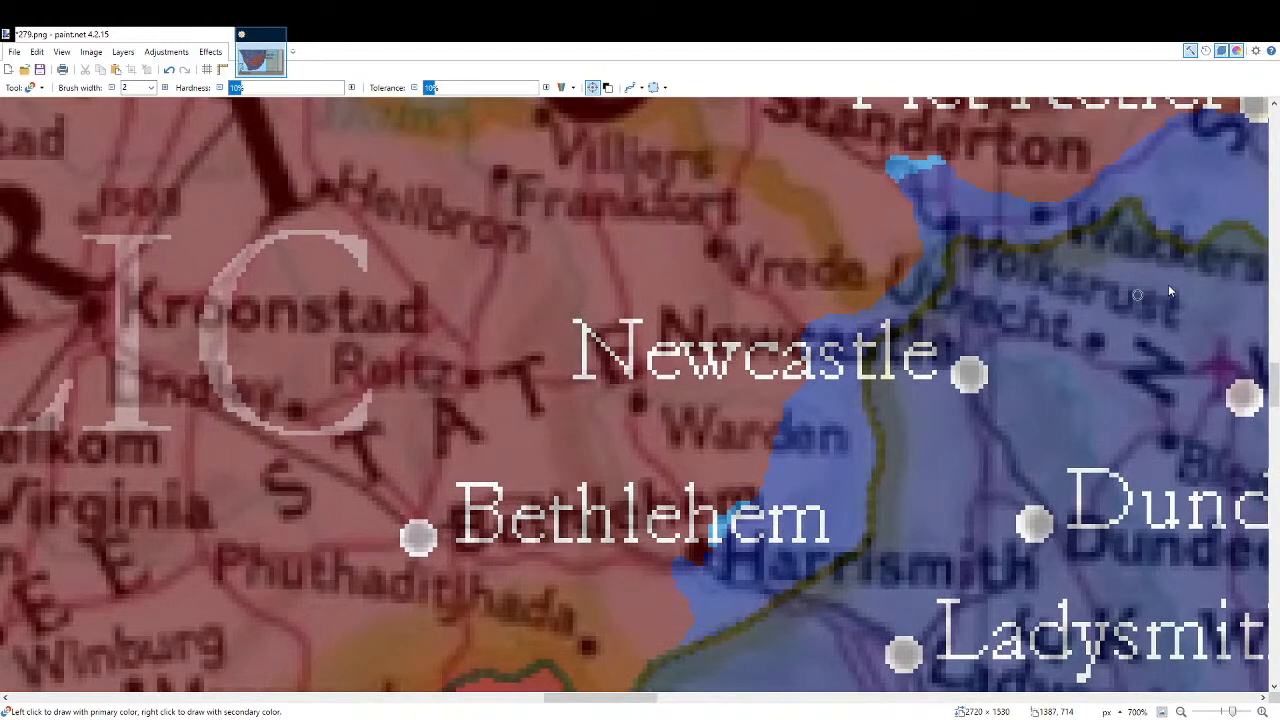
Brush a light-blue advance along the front through the Newcastle label, from above Warden up to the coalition corner.
scroll(812, 356, up, 3)
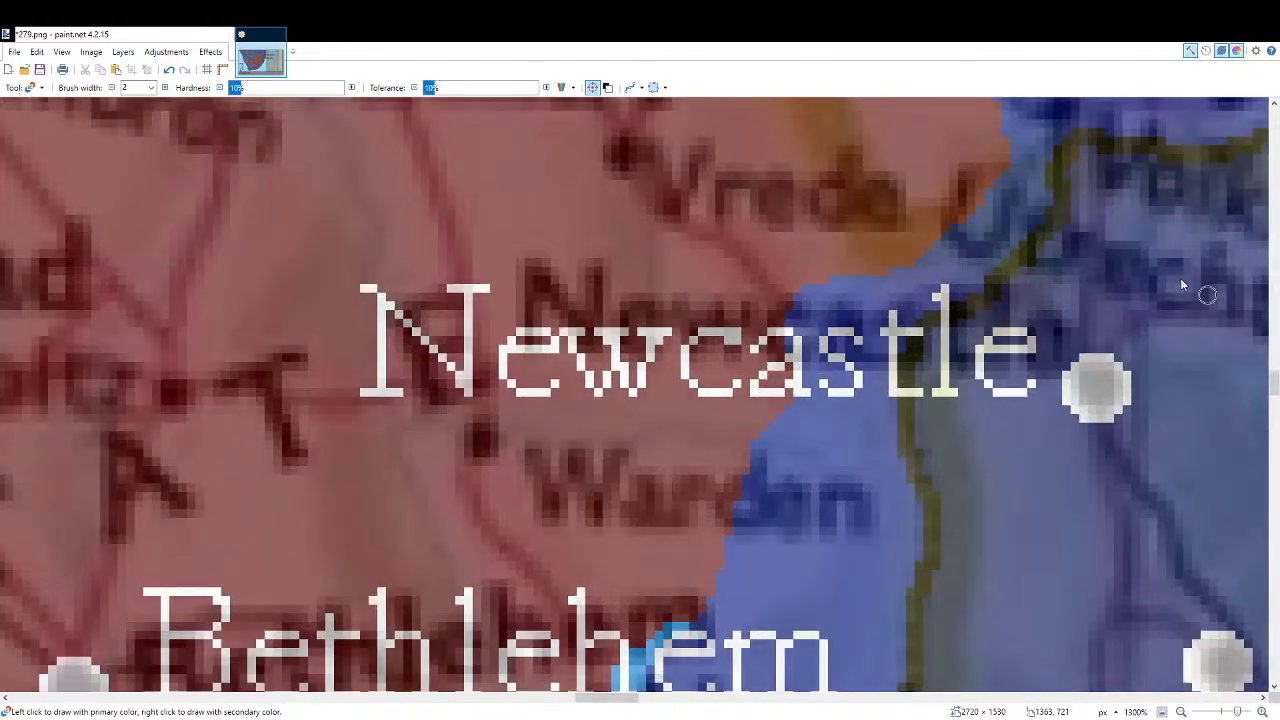
mouse_move(781, 409)
mouse_down()
mouse_move(763, 428)
mouse_move(787, 375)
mouse_move(785, 412)
mouse_up()
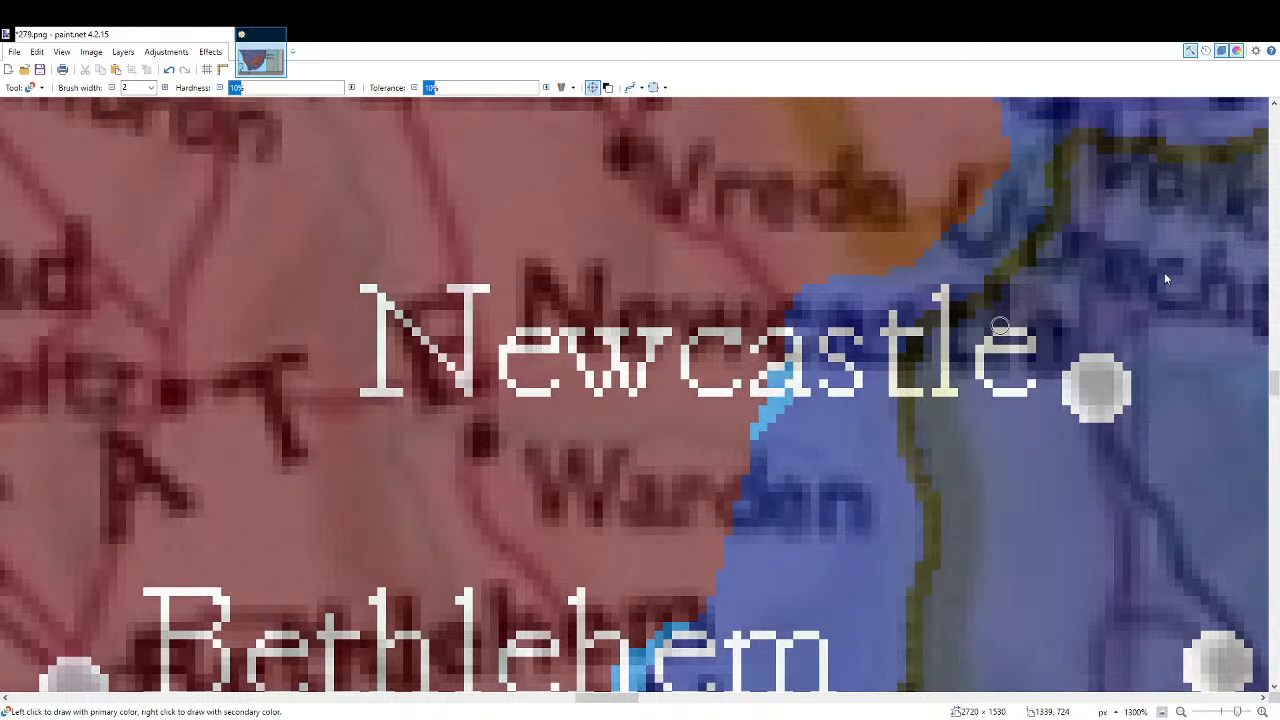
scroll(823, 286, up, 3)
scroll(838, 372, up, 3)
mouse_move(838, 372)
mouse_down()
mouse_move(828, 352)
mouse_move(852, 278)
mouse_move(871, 357)
mouse_move(830, 393)
mouse_up()
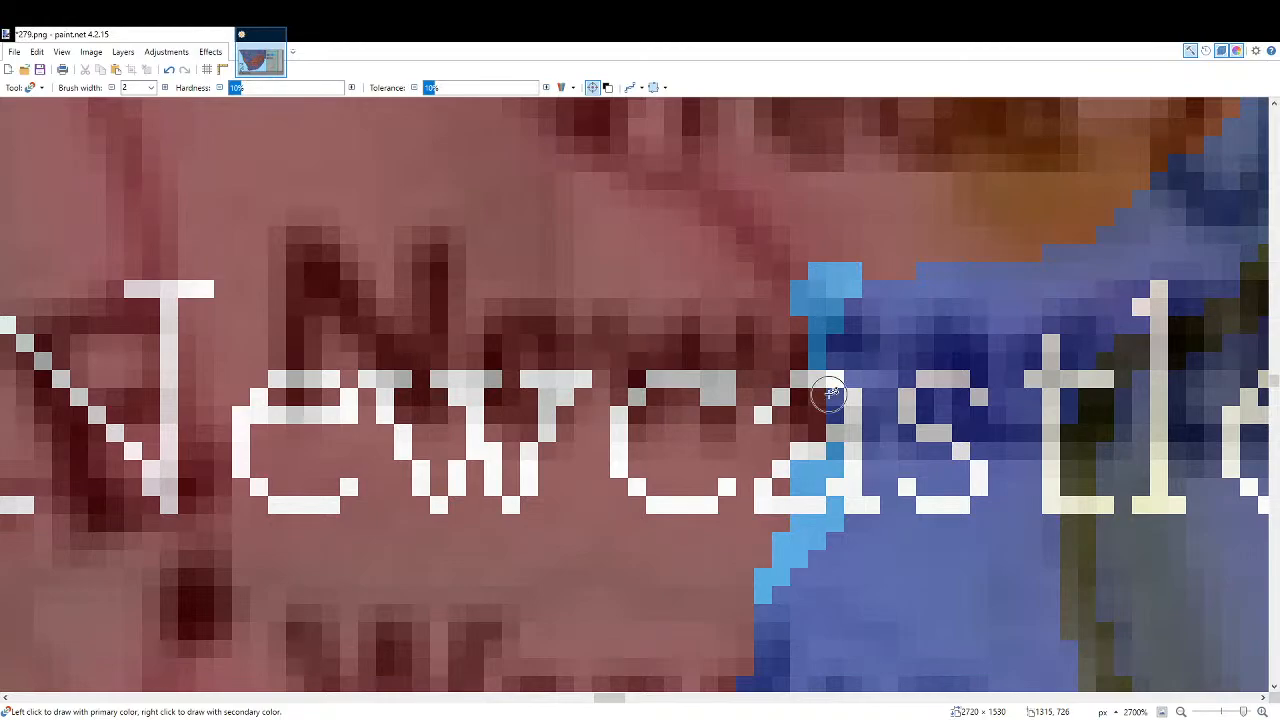
scroll(853, 357, down, 6)
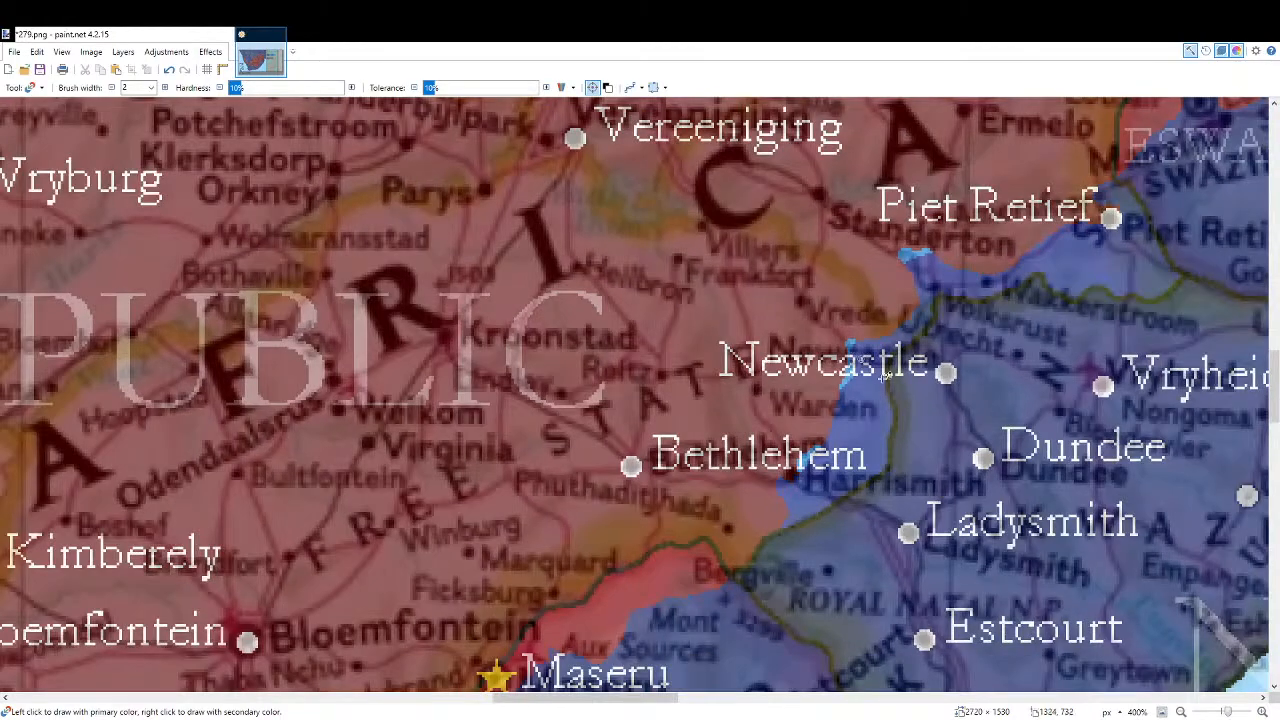
Draw a light-blue front line across the Boer bulge northwest of Wakkerstroom and fill the enclosed strip light blue.
scroll(790, 476, up, 8)
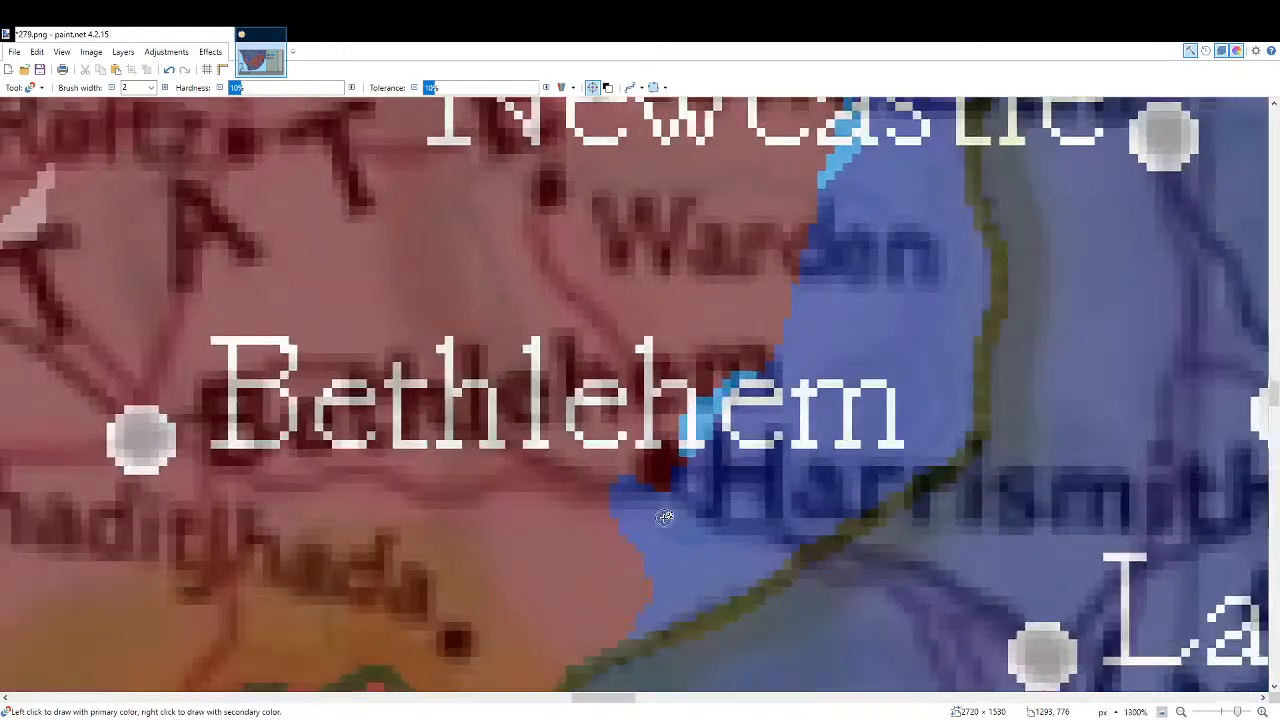
scroll(652, 545, down, 6)
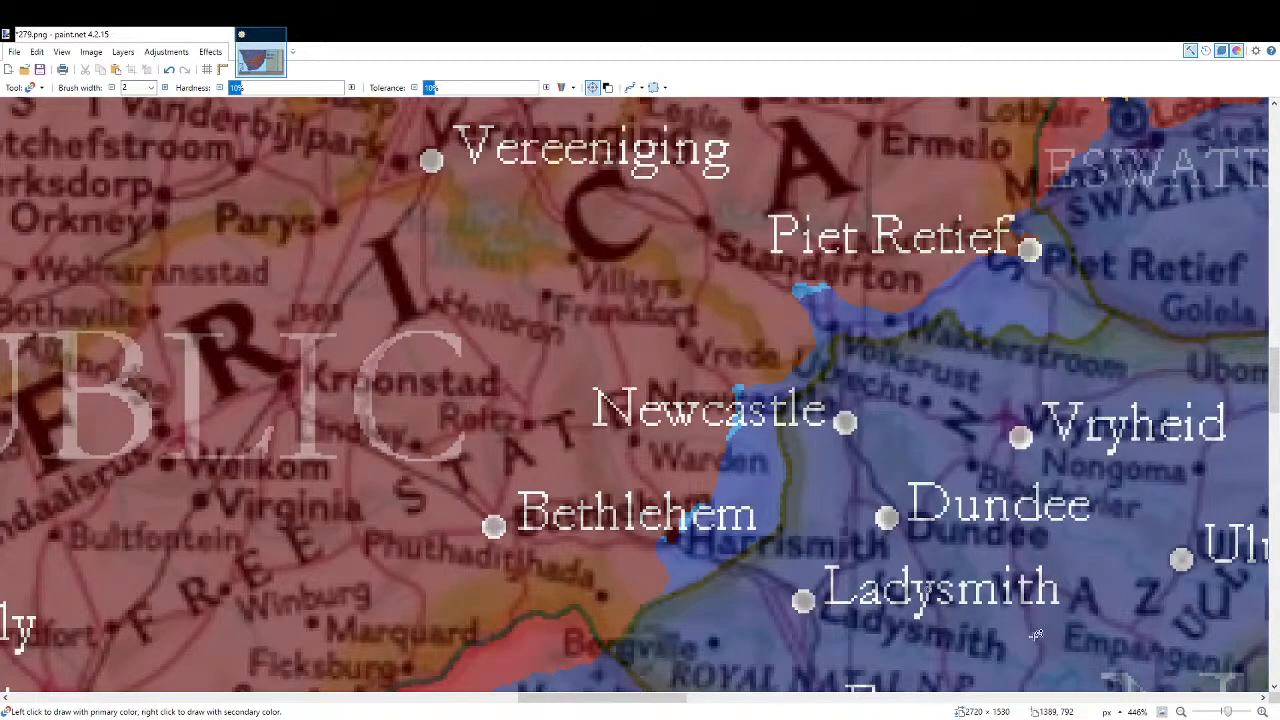
scroll(840, 289, up, 5)
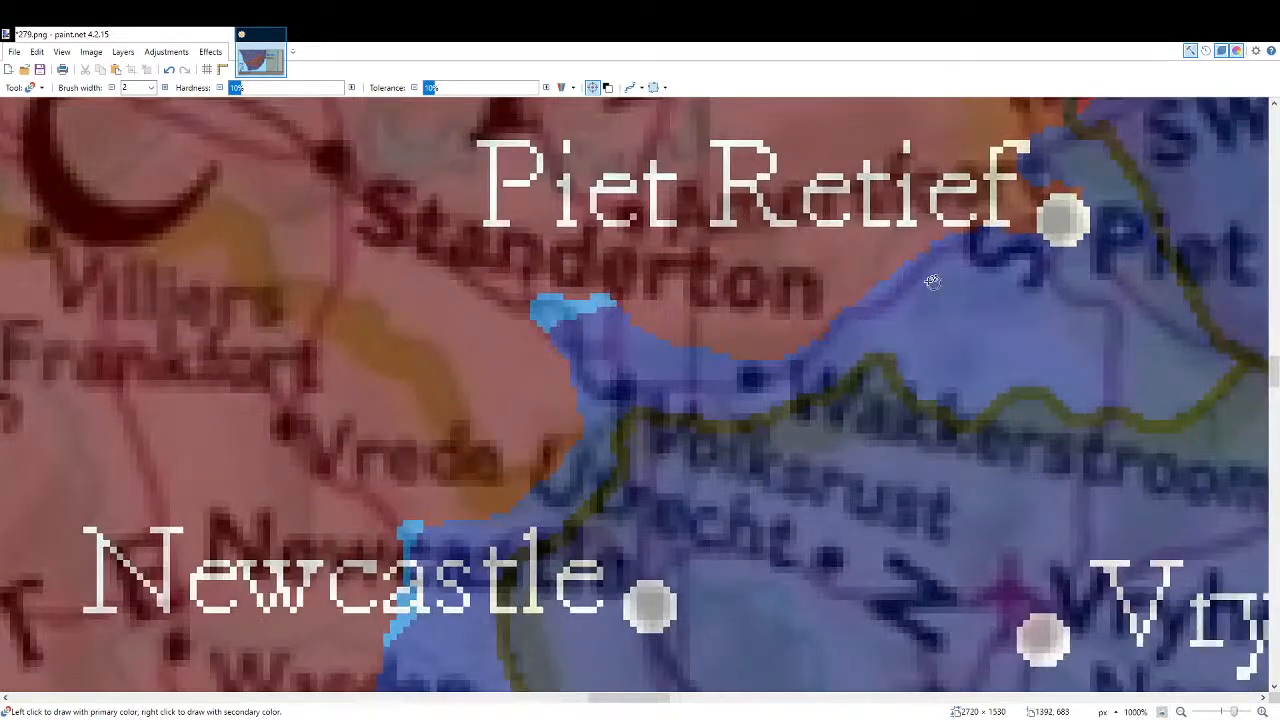
drag(868, 288, 656, 370)
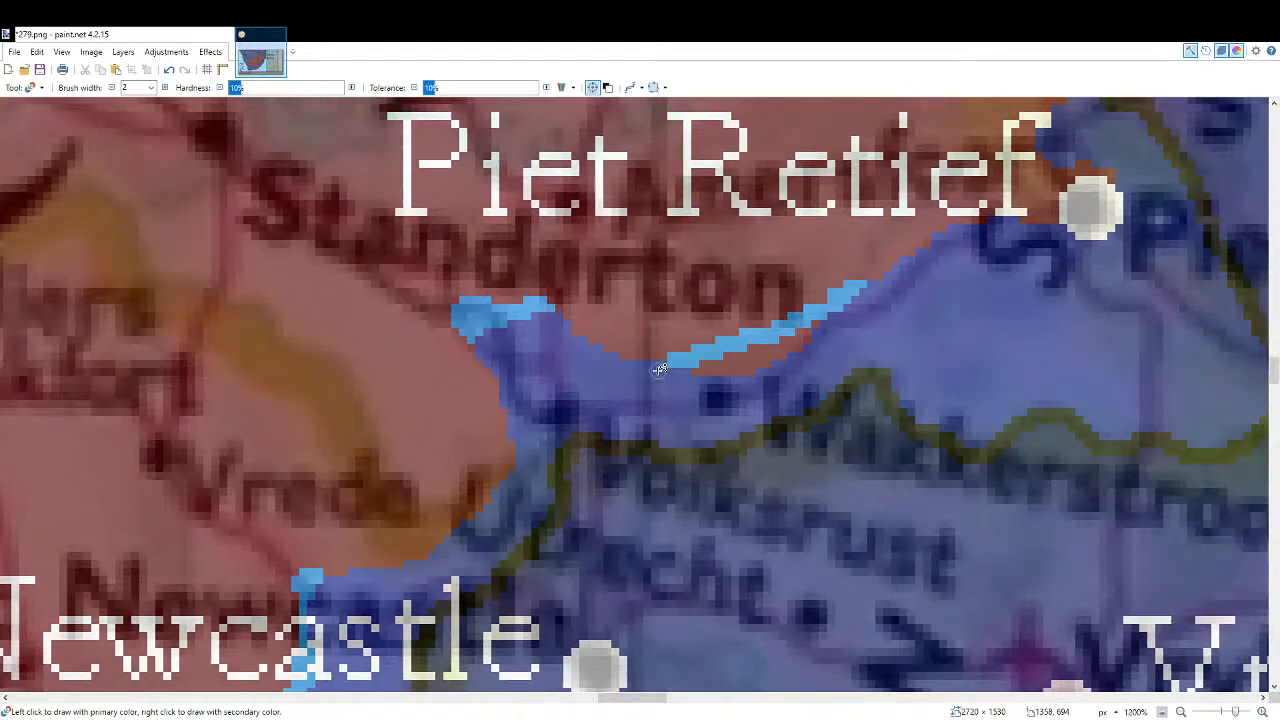
key(f)
click(728, 356)
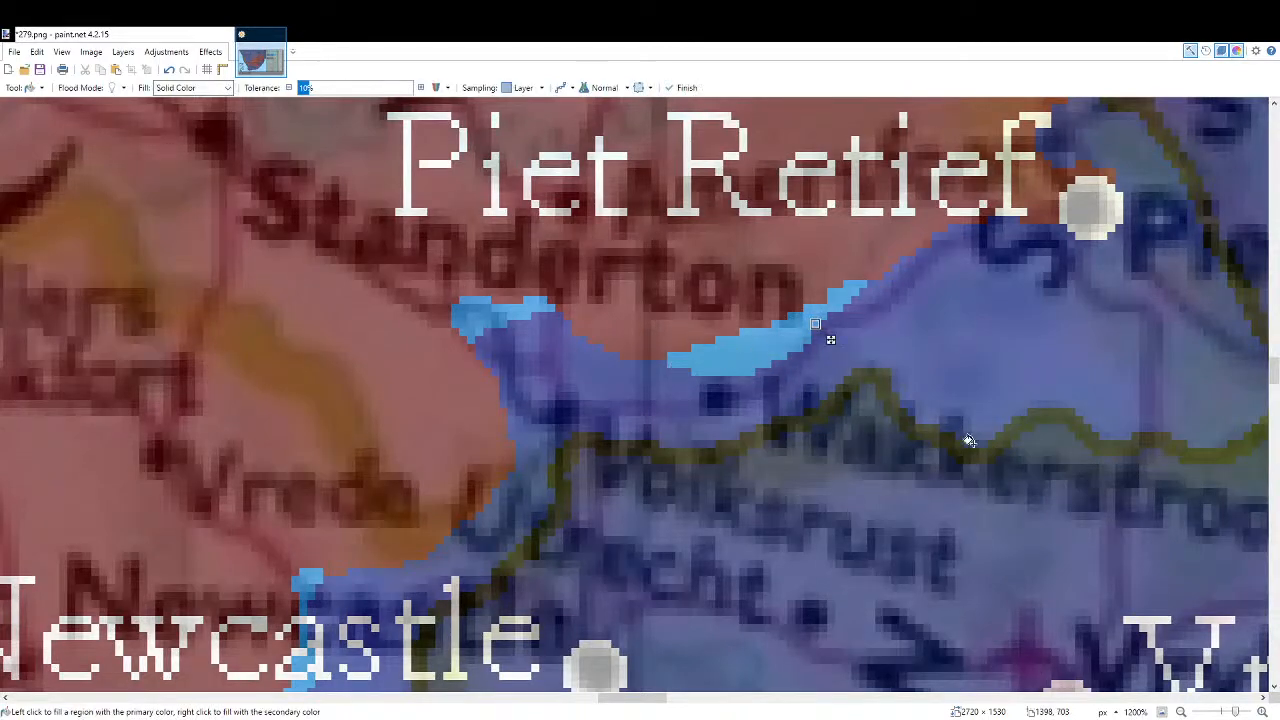
scroll(958, 436, down, 4)
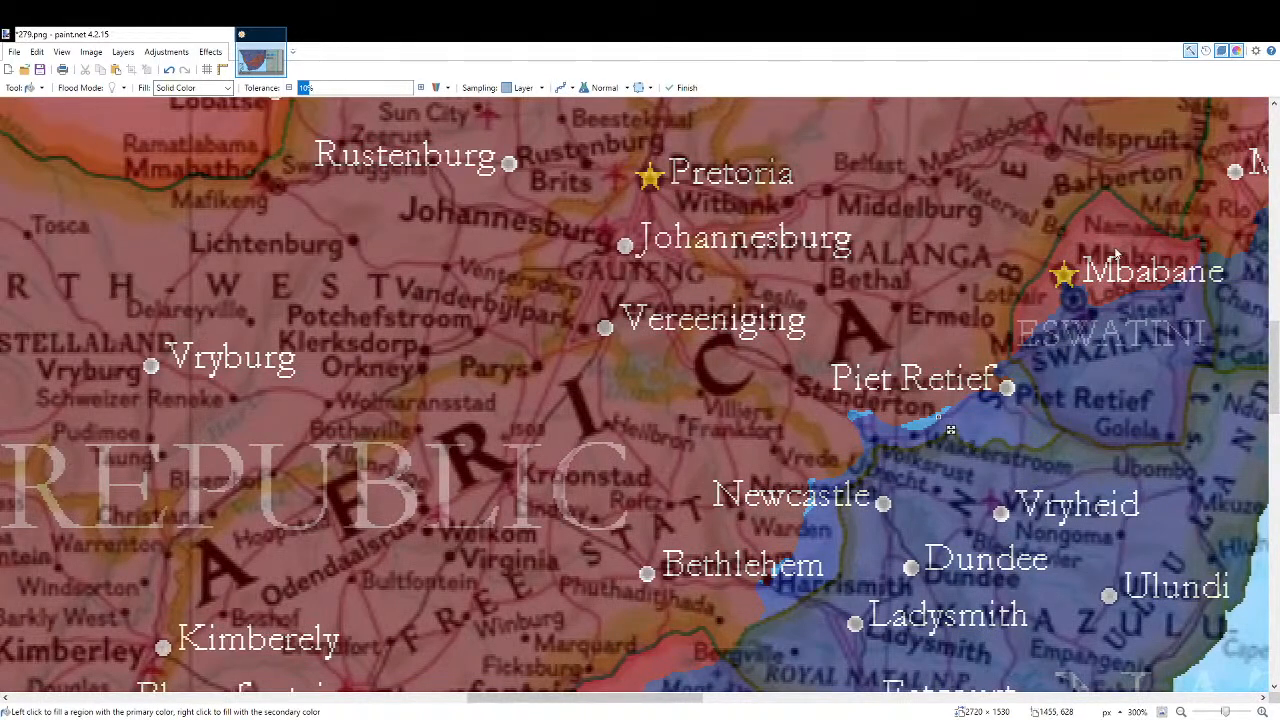
Draw a curved light-blue front line east of Vrede toward the tip below Standerton and fill the enclosed Boer strip.
key(b)
scroll(826, 427, up, 6)
mouse_move(850, 548)
mouse_down()
mouse_move(941, 457)
mouse_move(985, 347)
mouse_up()
key(f)
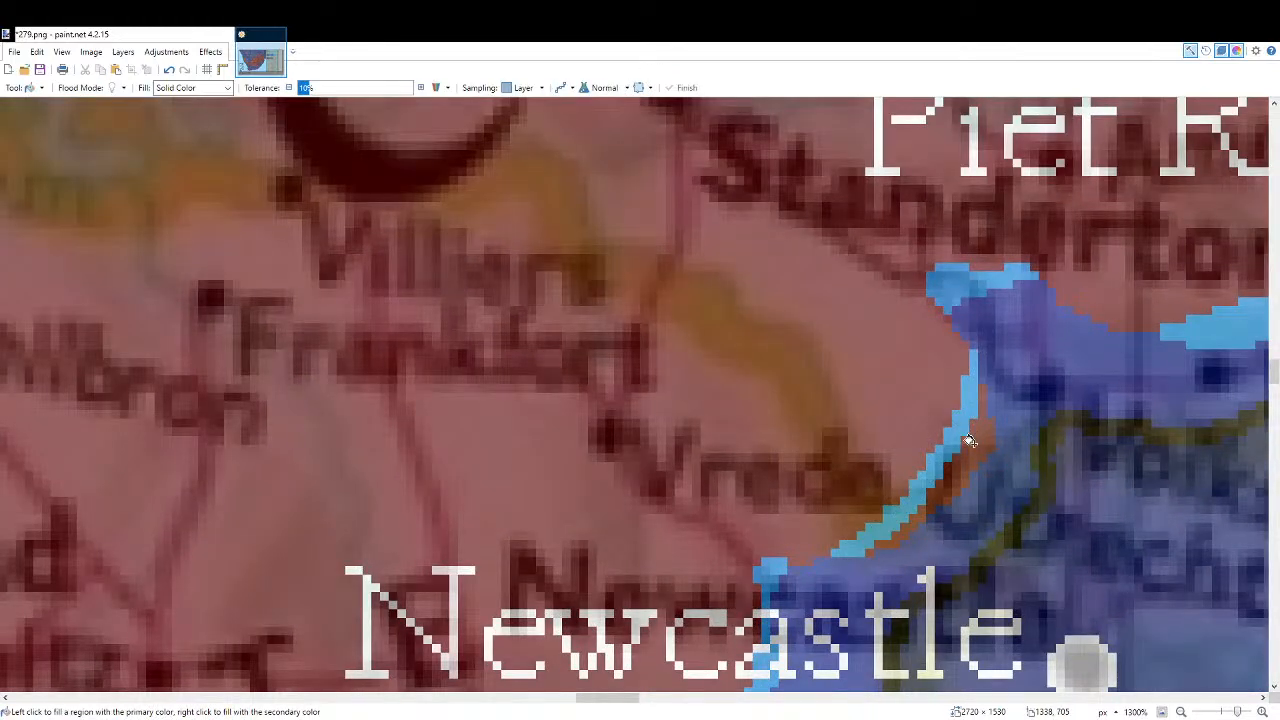
click(971, 438)
Save the 29 June 2020 map as 280.png with fully opaque colours, and bring back the see-through reference map.
click(1163, 712)
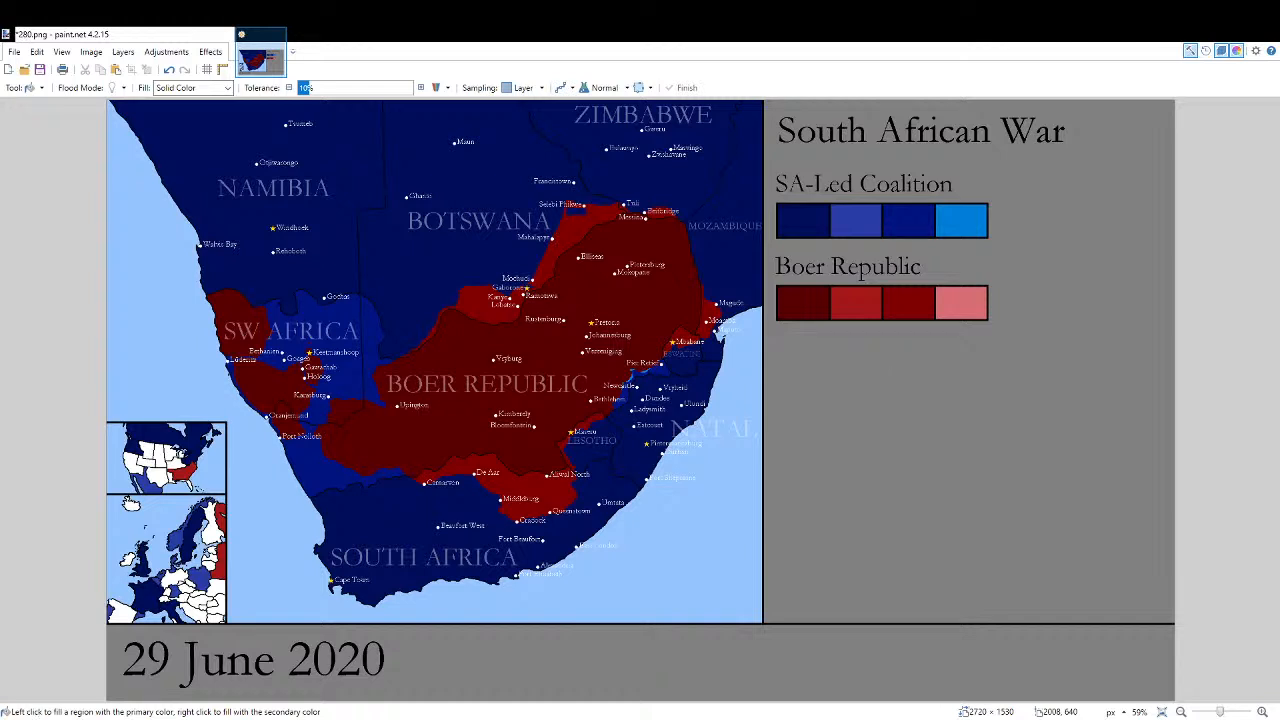
key(ctrl+s)
key(ctrl+z)
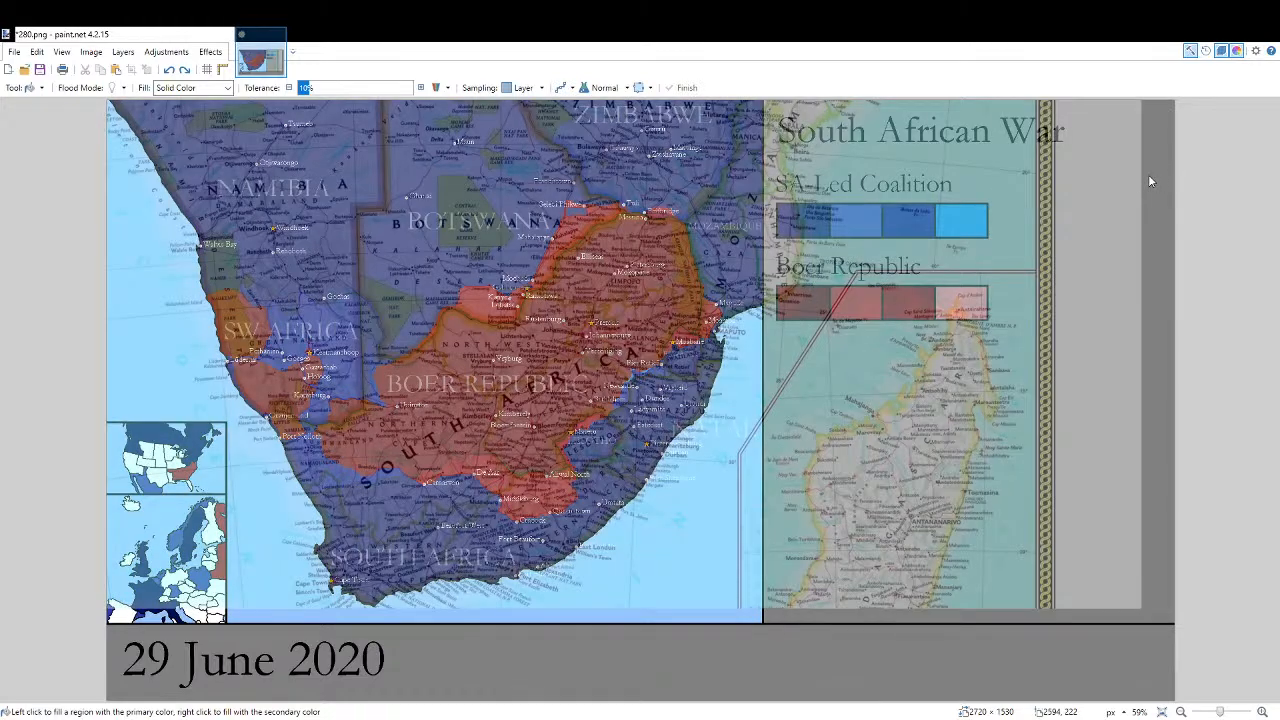
Erase the day number 29 from the date label by filling both digits with the background grey.
scroll(230, 518, up, 8)
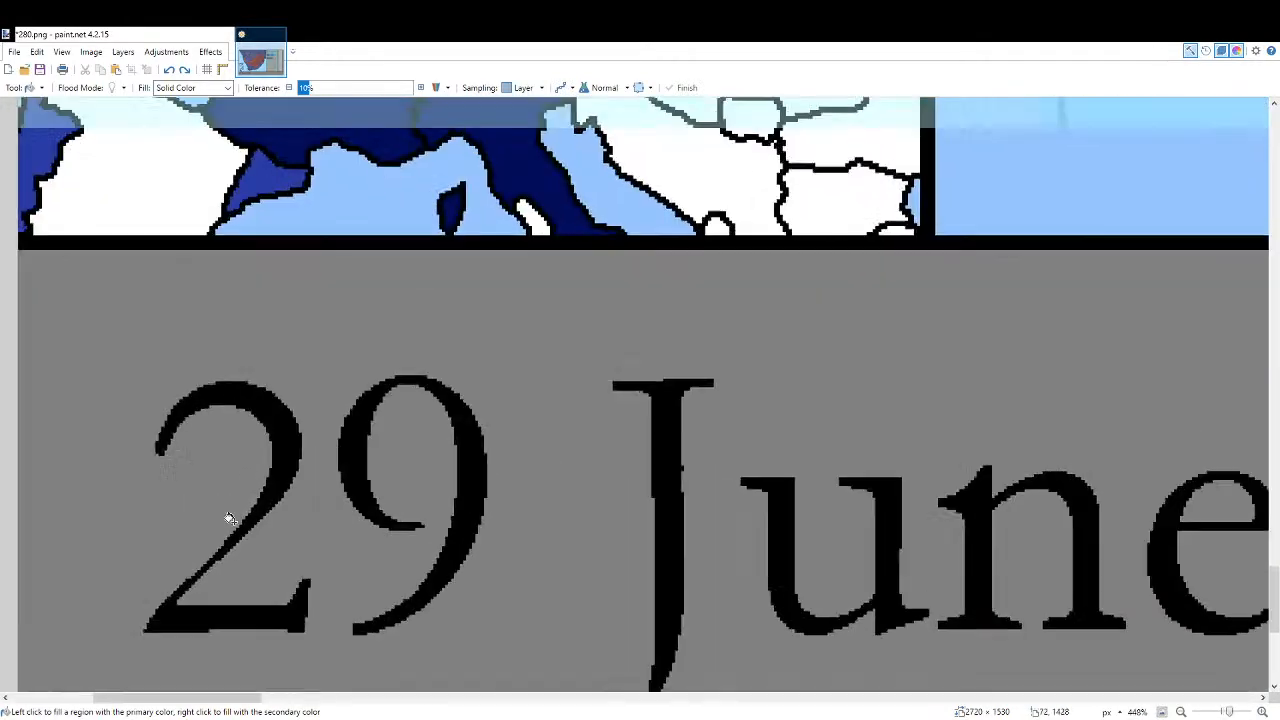
scroll(230, 518, up, 1)
click(232, 516)
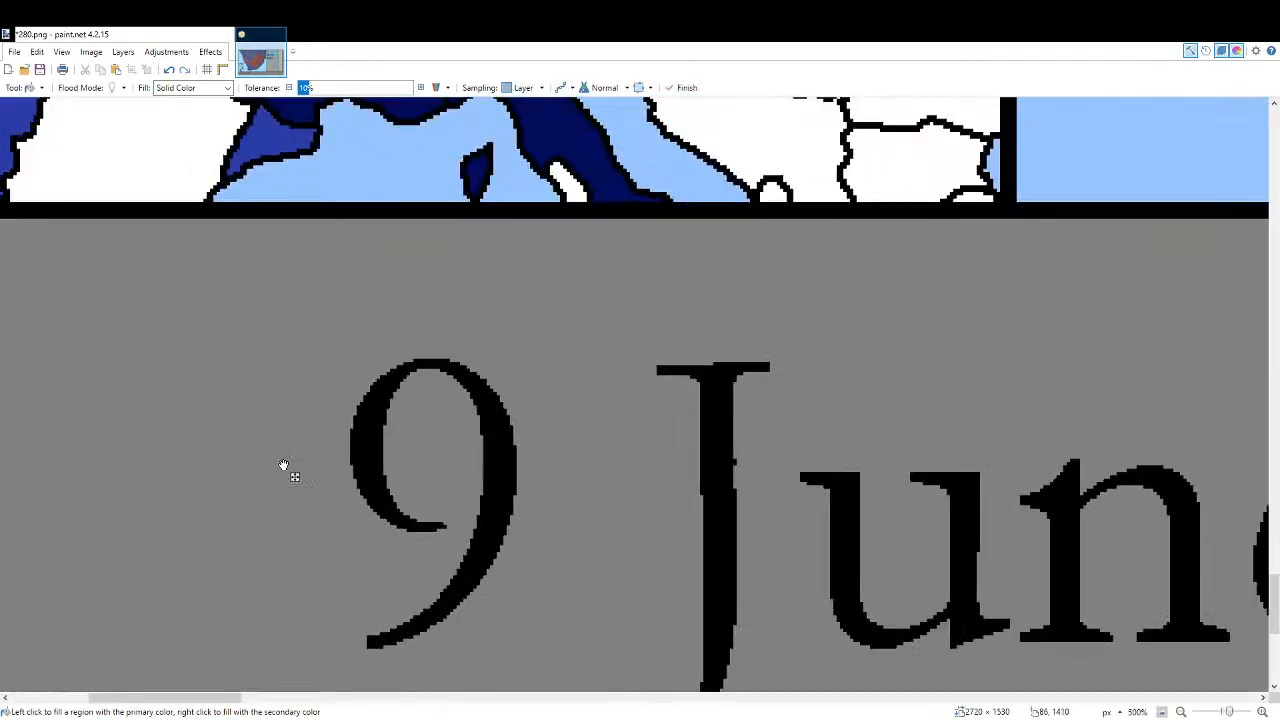
click(363, 466)
scroll(421, 479, up, 10)
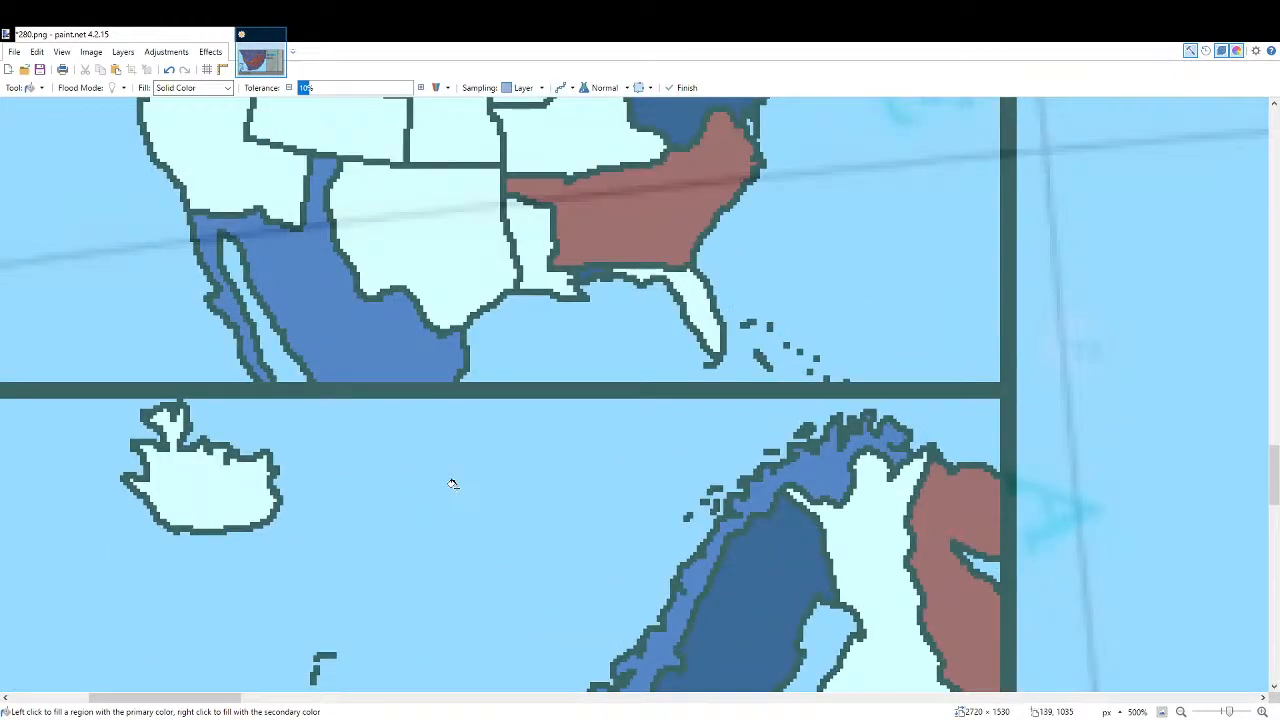
scroll(702, 462, down, 4)
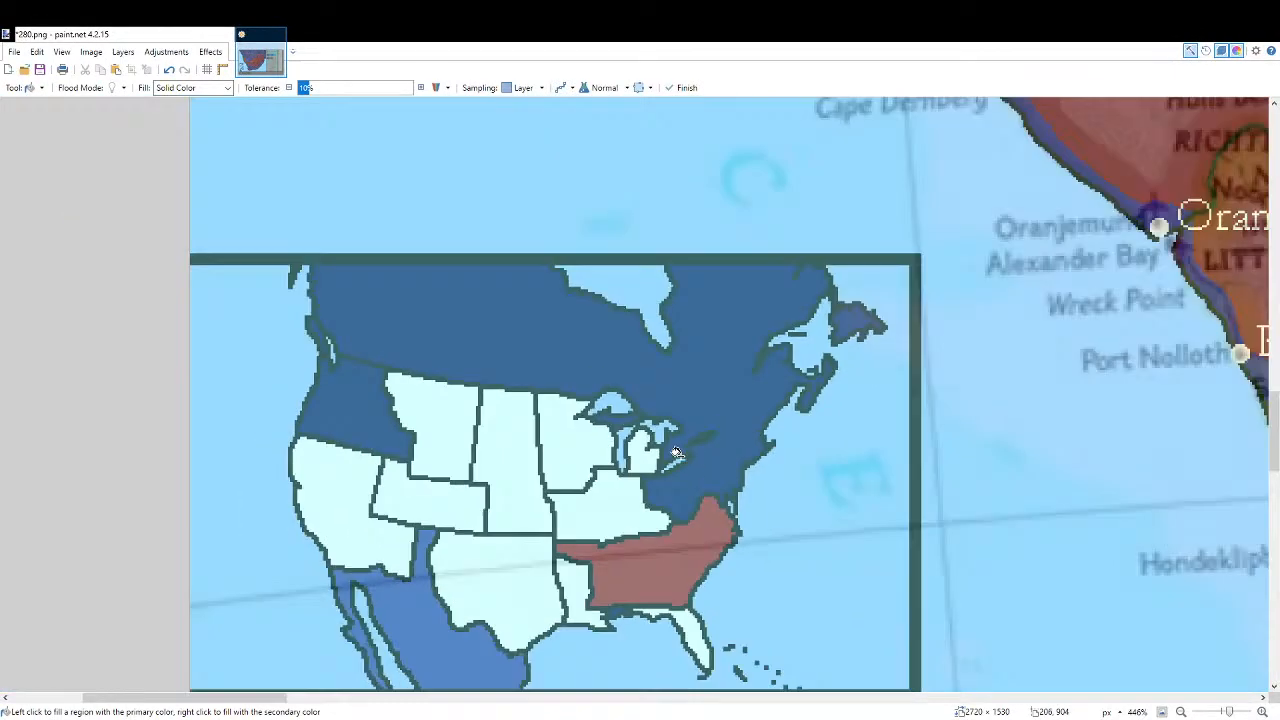
scroll(557, 375, down, 6)
scroll(557, 375, up, 2)
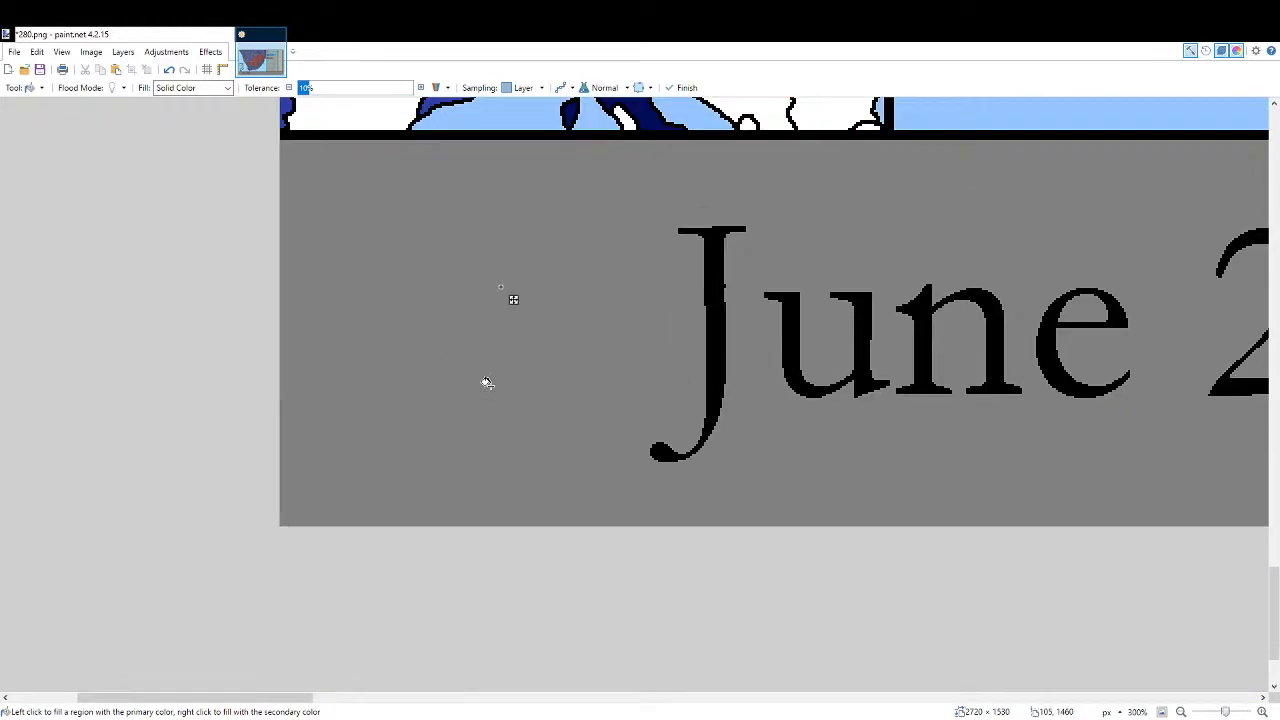
Add the day number 30 in Garamond size 100 before "June 2020", aligning its J with the existing lettering.
key(t)
click(480, 371)
text(30 Ju)
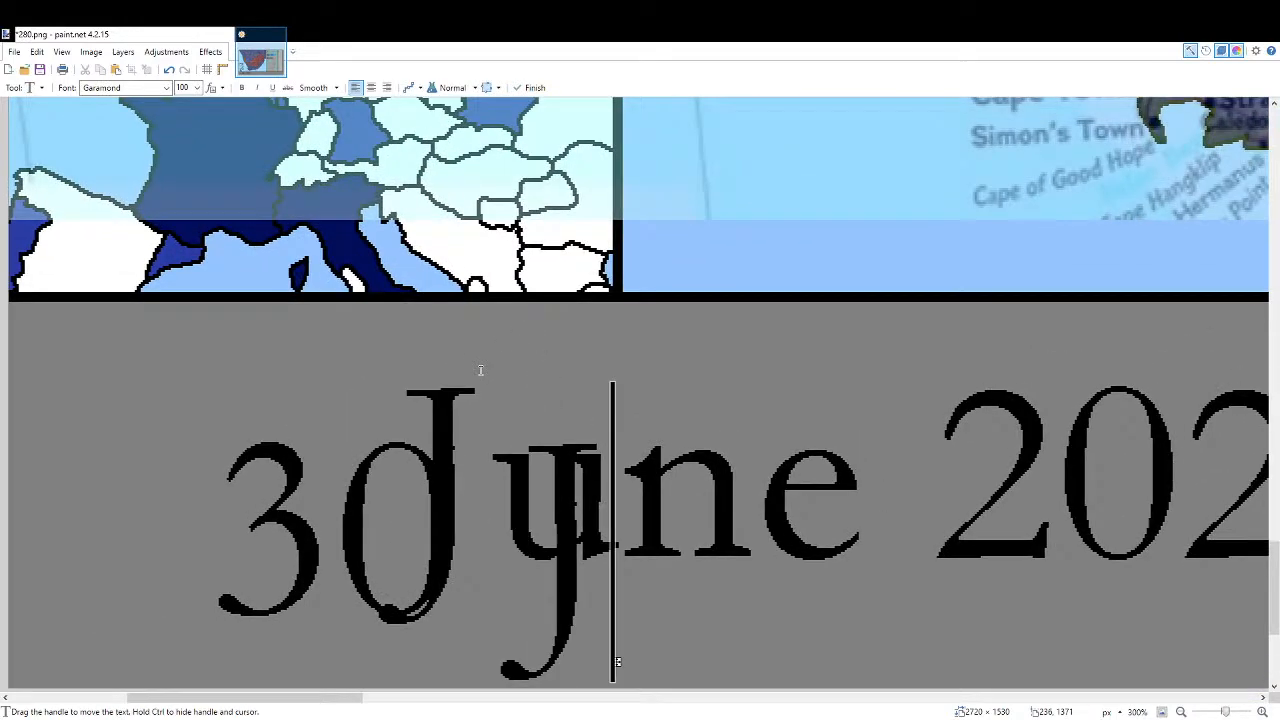
drag(546, 531, 421, 472)
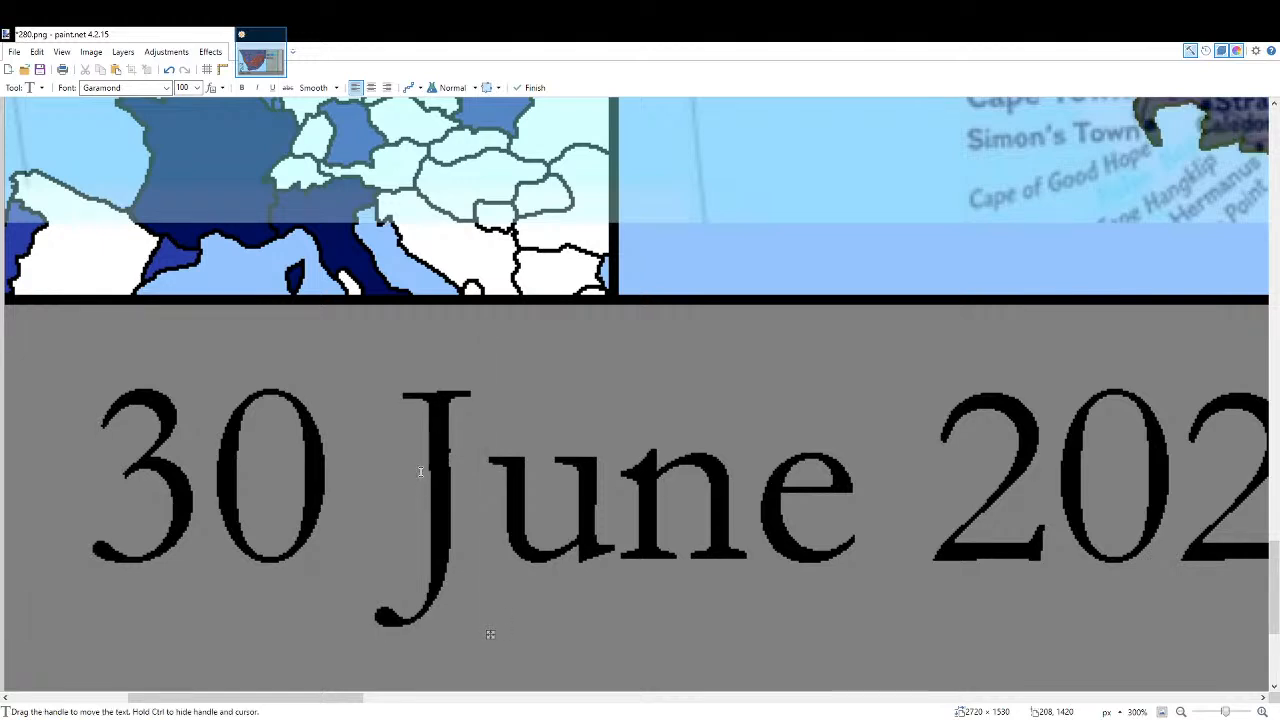
scroll(451, 478, up, 3)
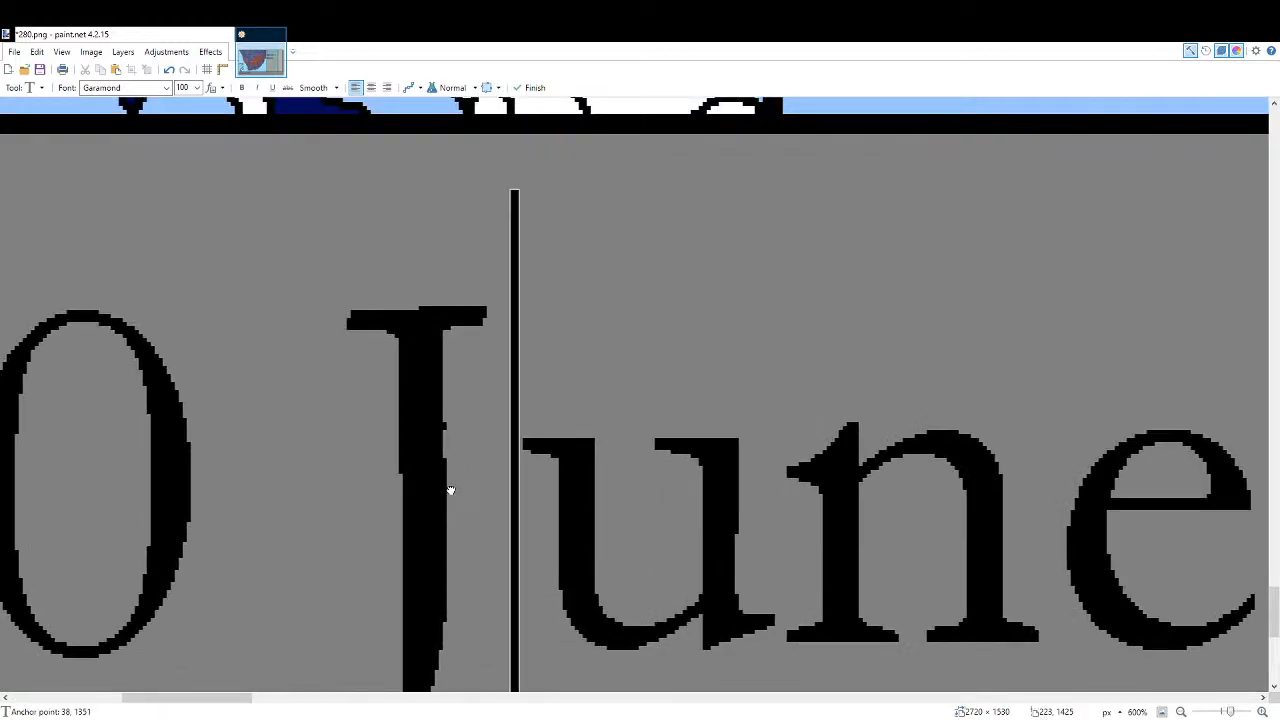
click(1162, 712)
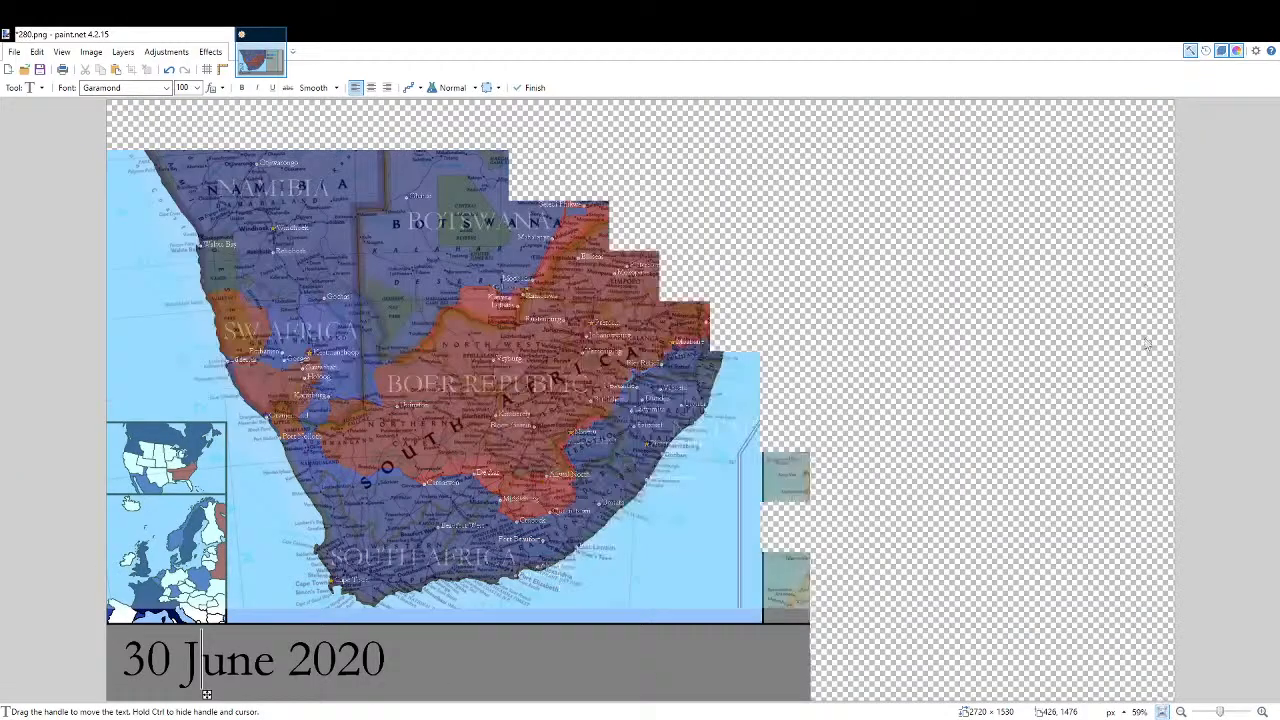
key(Escape)
key(f)
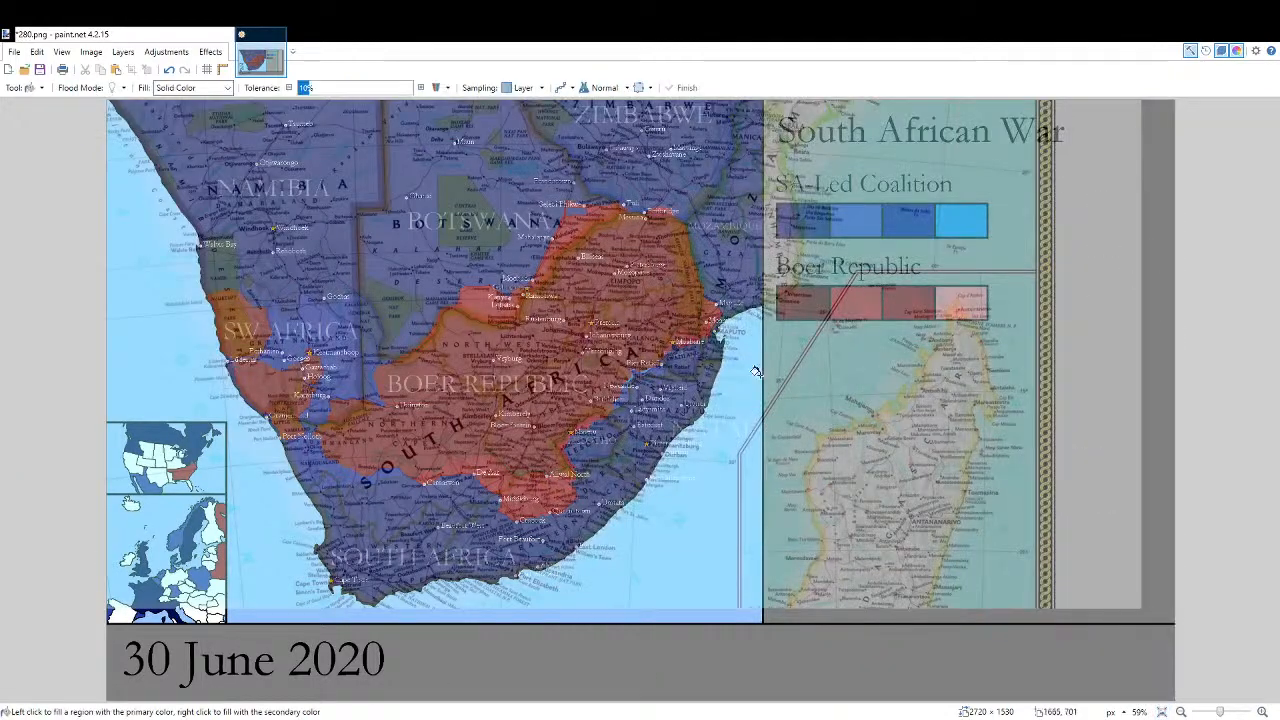
Fill the light-blue strips from Warden through Newcastle and Vrede to Wakkerstroom with the coalition's medium blue.
scroll(763, 371, up, 5)
scroll(300, 462, up, 5)
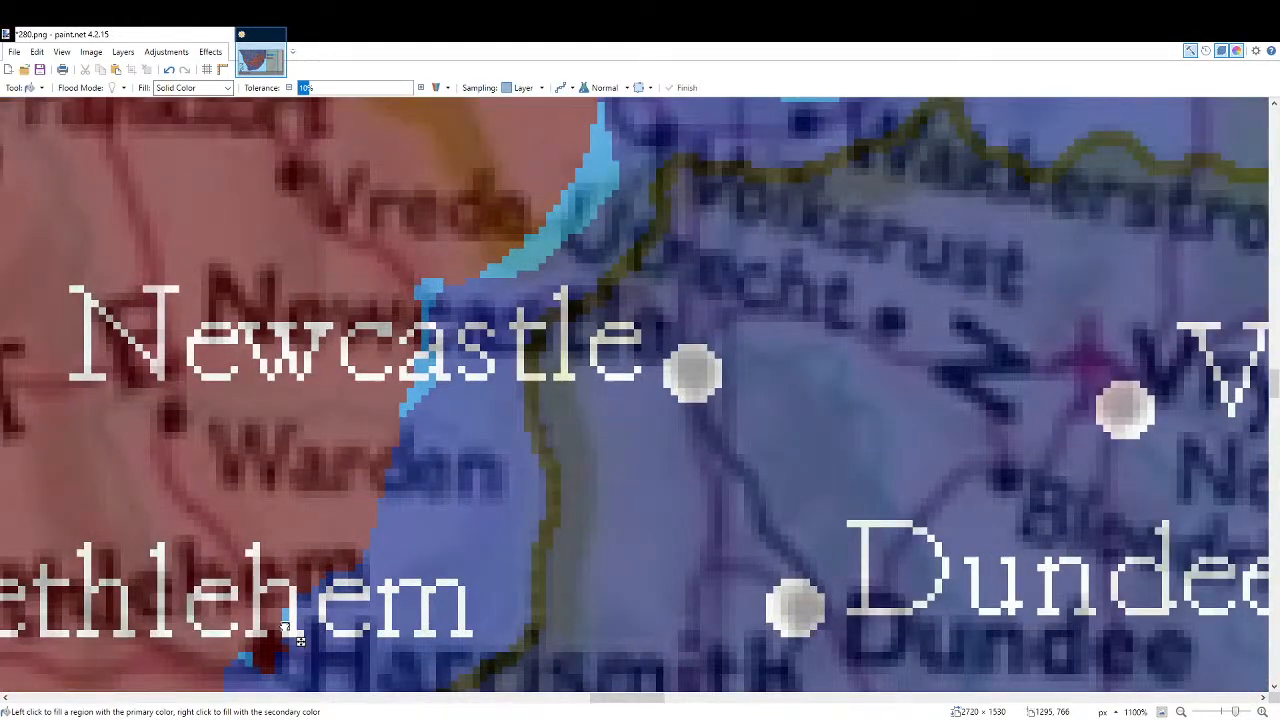
click(402, 405)
click(431, 343)
click(432, 296)
click(566, 238)
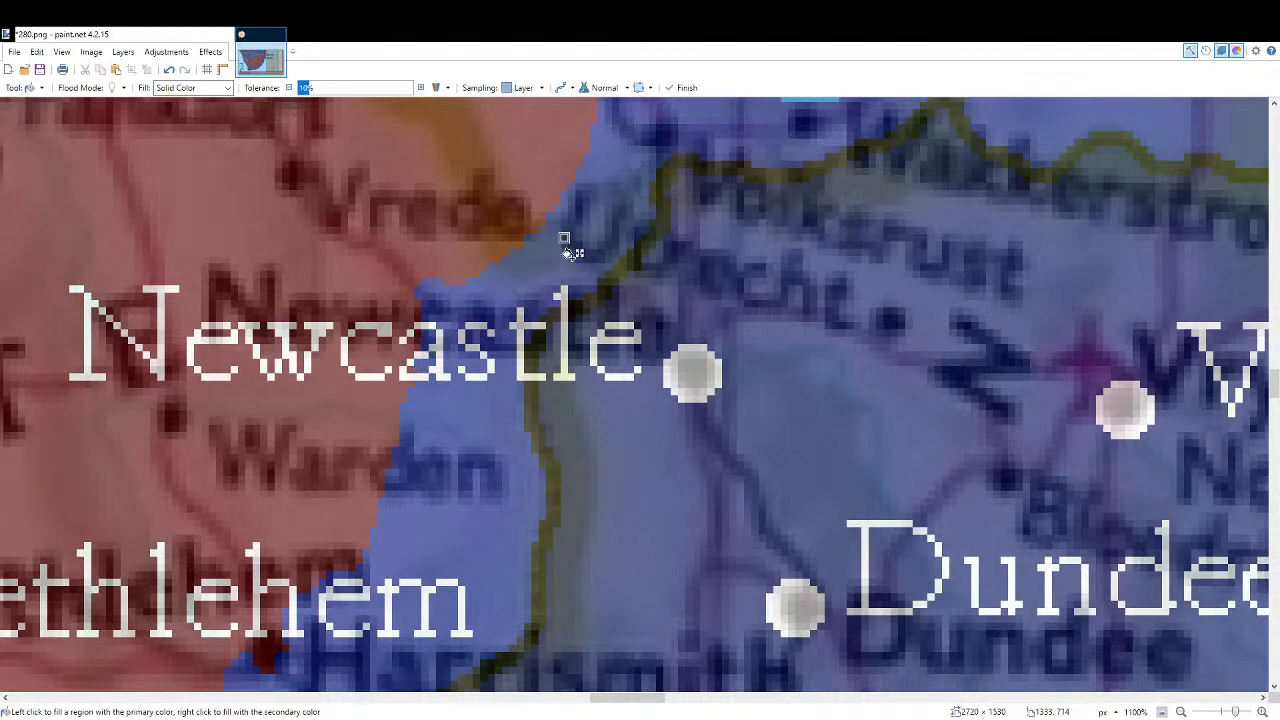
scroll(566, 238, up, 4)
click(600, 448)
click(842, 457)
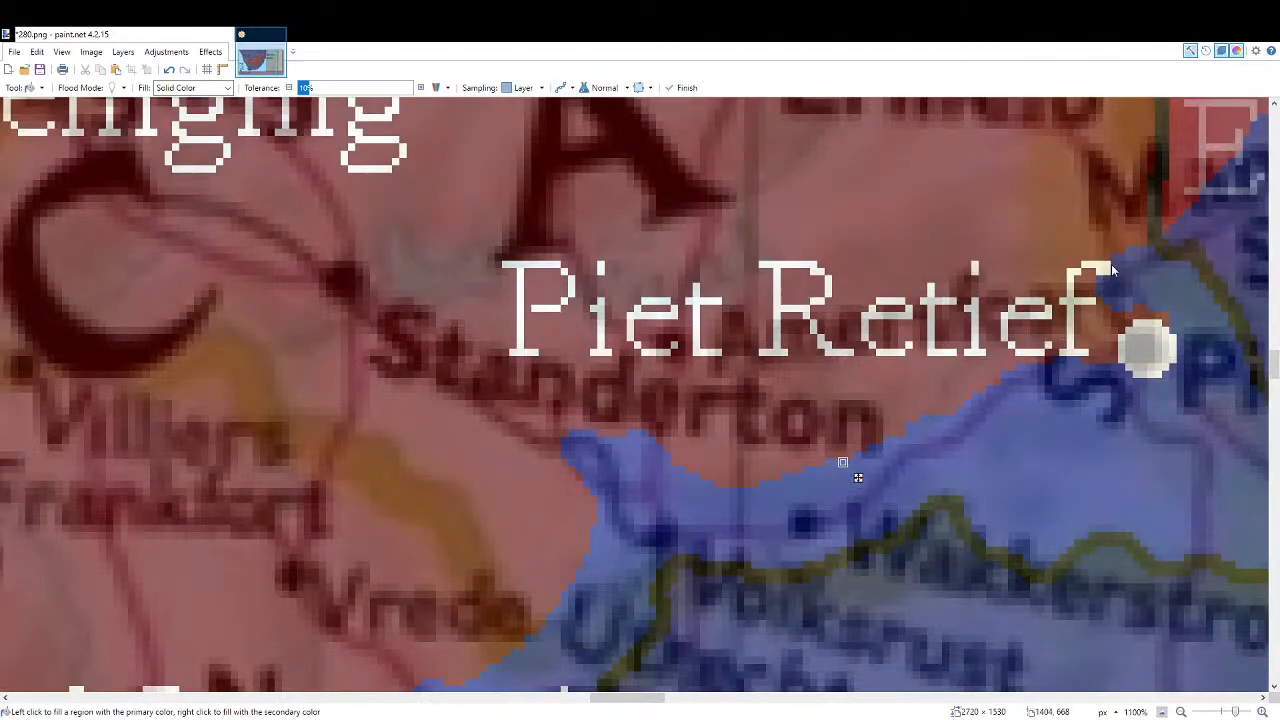
Brush light-blue advances along the front southwest of Piet Retief and across the coalition tip below Standerton, undoing the last stray stroke.
key(b)
scroll(930, 405, up, 3)
scroll(885, 457, up, 1)
click(878, 458)
drag(839, 516, 1081, 347)
scroll(890, 384, down, 4)
mouse_move(1169, 257)
mouse_down()
mouse_move(722, 387)
mouse_move(490, 515)
mouse_move(425, 535)
mouse_move(749, 398)
mouse_up()
scroll(816, 366, up, 4)
mouse_move(640, 437)
mouse_down()
mouse_move(609, 441)
mouse_move(684, 393)
mouse_up()
drag(618, 449, 1213, 336)
mouse_move(738, 345)
mouse_down()
mouse_move(685, 362)
mouse_move(665, 349)
mouse_move(725, 352)
mouse_up()
key(ctrl+z)
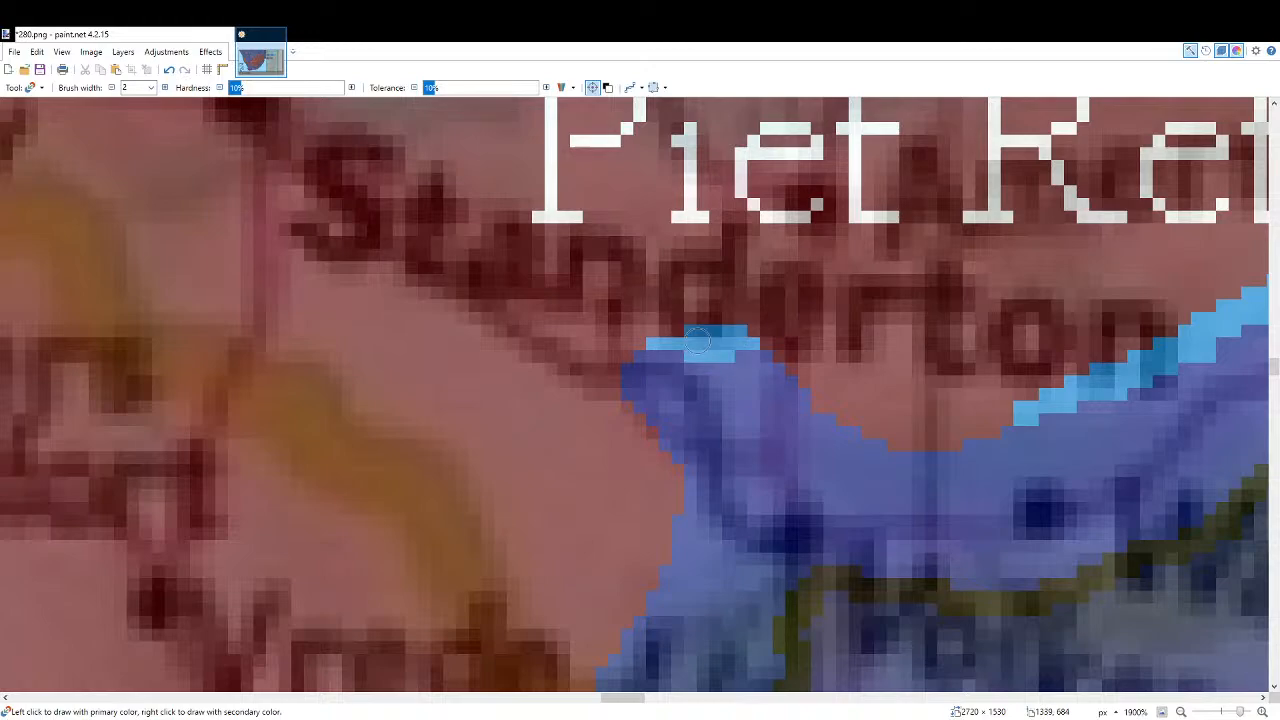
Draw a light-blue front line from the Newcastle label down to the Bethlehem label and fill the enclosed Boer strip light blue.
scroll(798, 352, down, 3)
scroll(798, 352, down, 3)
drag(802, 434, 928, 193)
scroll(800, 328, up, 6)
mouse_move(732, 140)
mouse_down()
mouse_move(726, 118)
mouse_move(705, 244)
mouse_move(560, 580)
mouse_up()
key(f)
click(652, 482)
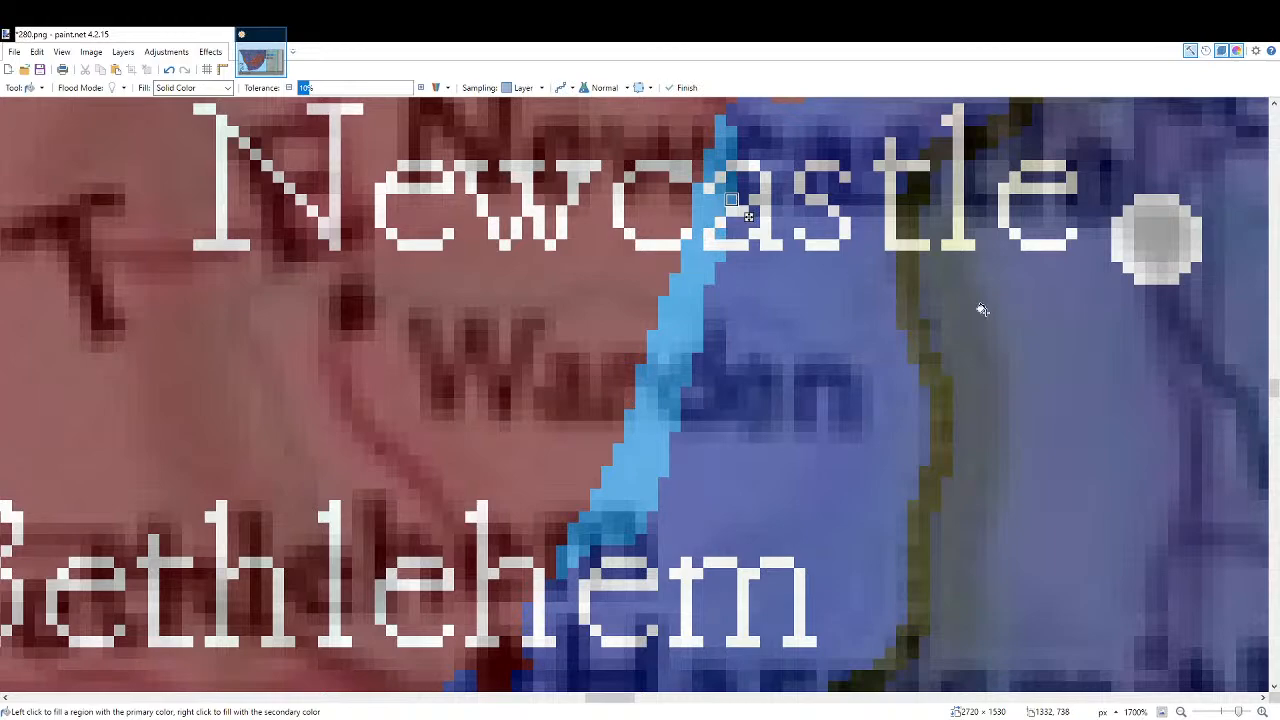
Extend the light-blue advance with a small patch at the Bethlehem label and a bulge westward into the Warden label.
key(r)
scroll(760, 570, down, 2)
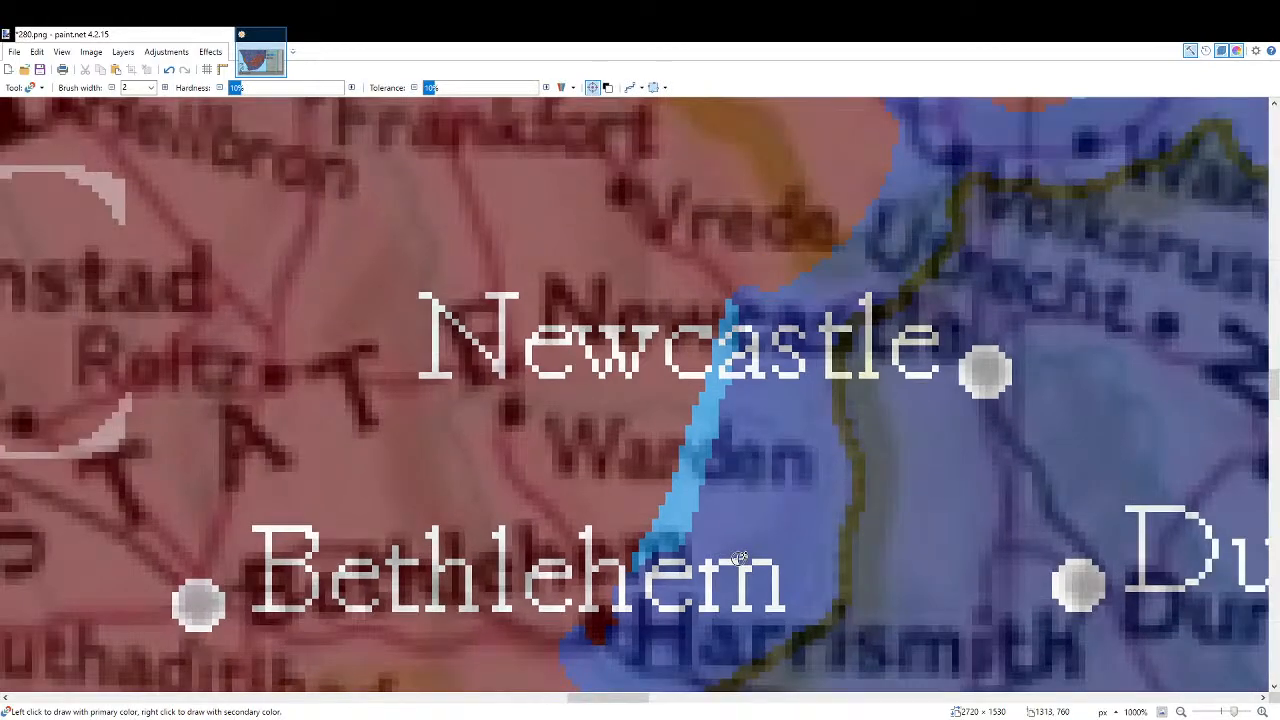
scroll(700, 575, up, 4)
scroll(640, 578, down, 1)
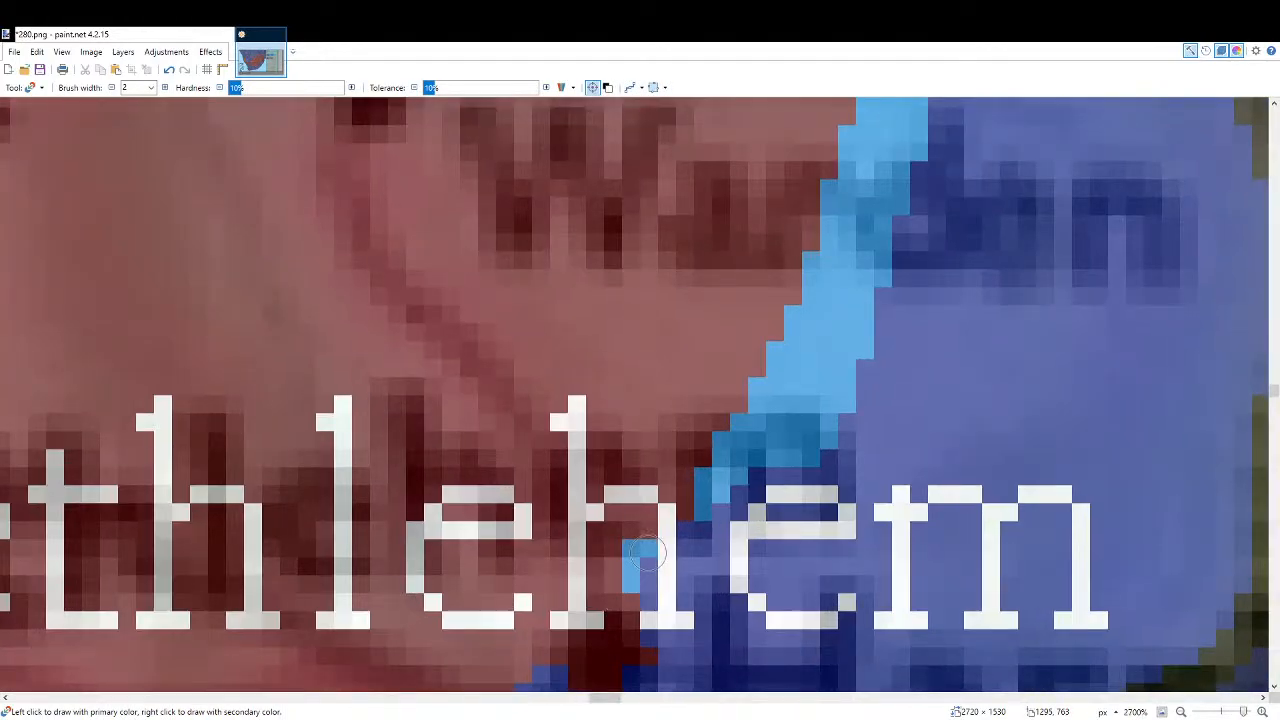
scroll(635, 570, down, 2)
scroll(706, 553, up, 3)
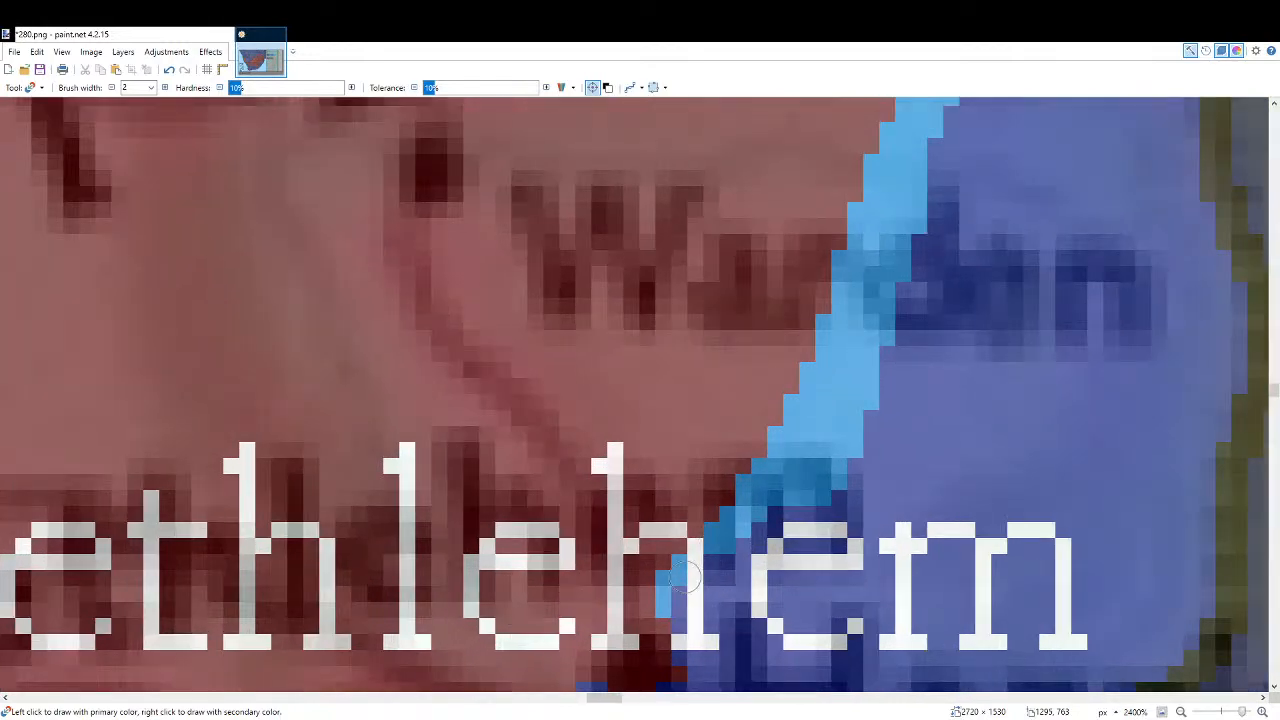
scroll(746, 573, down, 2)
scroll(746, 573, down, 2)
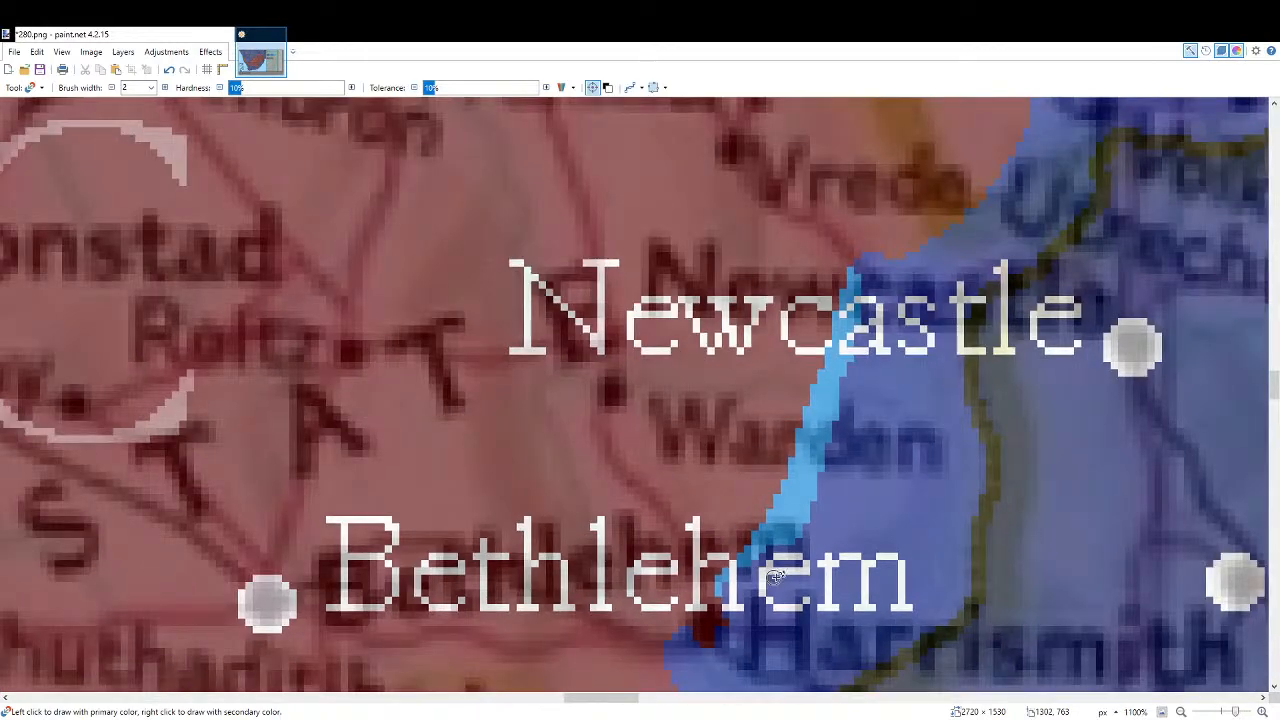
scroll(818, 485, up, 2)
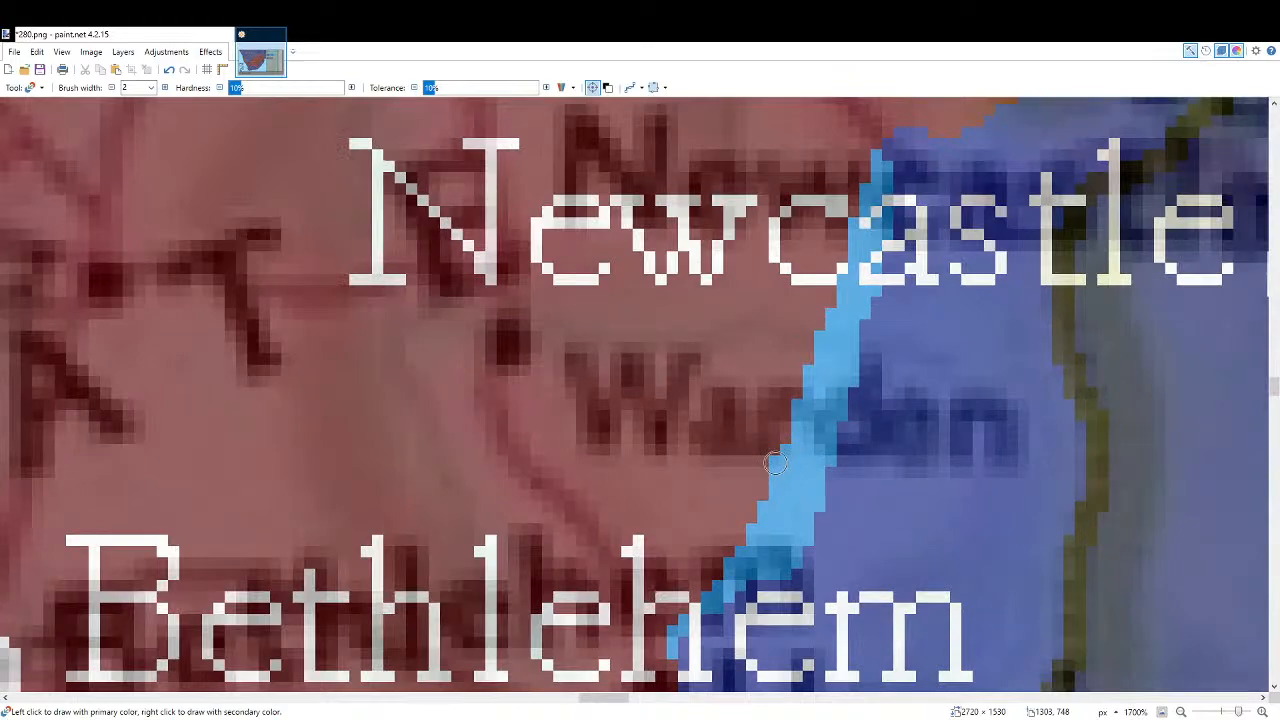
drag(793, 390, 768, 437)
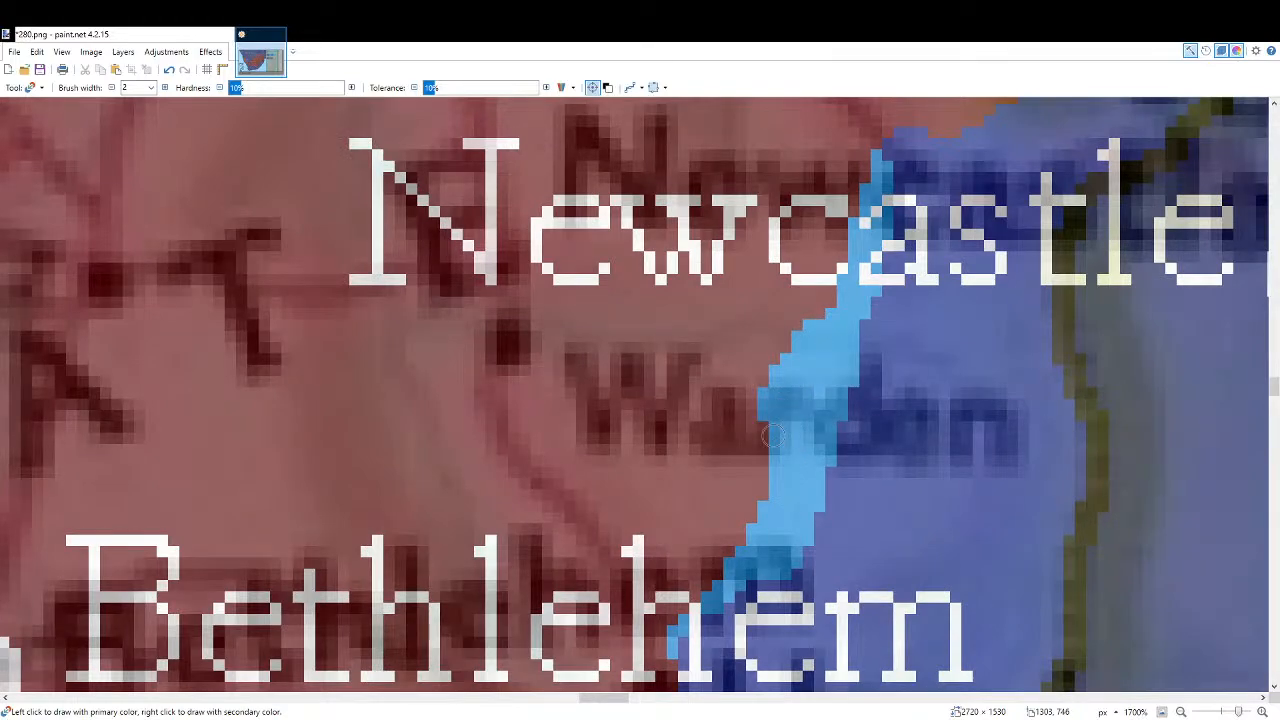
Save the 30 June 2020 map as 281.png with fully opaque colours, and bring back the see-through reference map.
click(1162, 712)
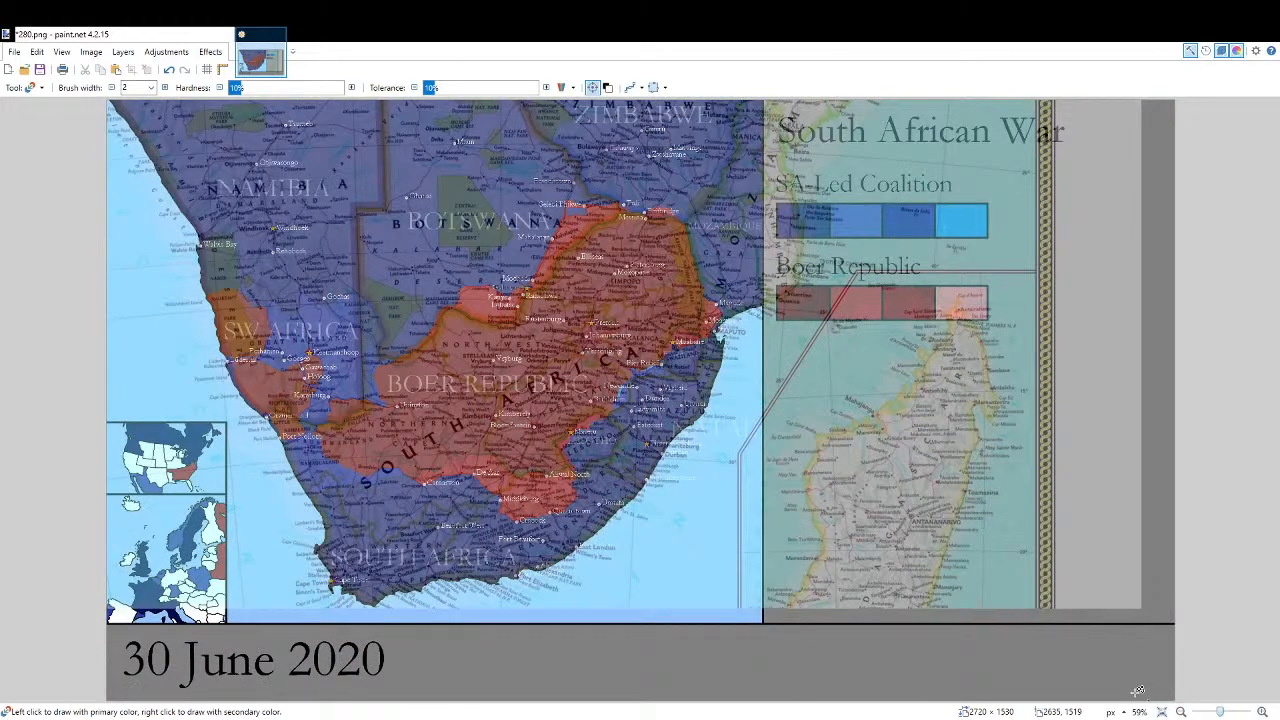
scroll(612, 190, up, 1)
scroll(612, 190, up, 2)
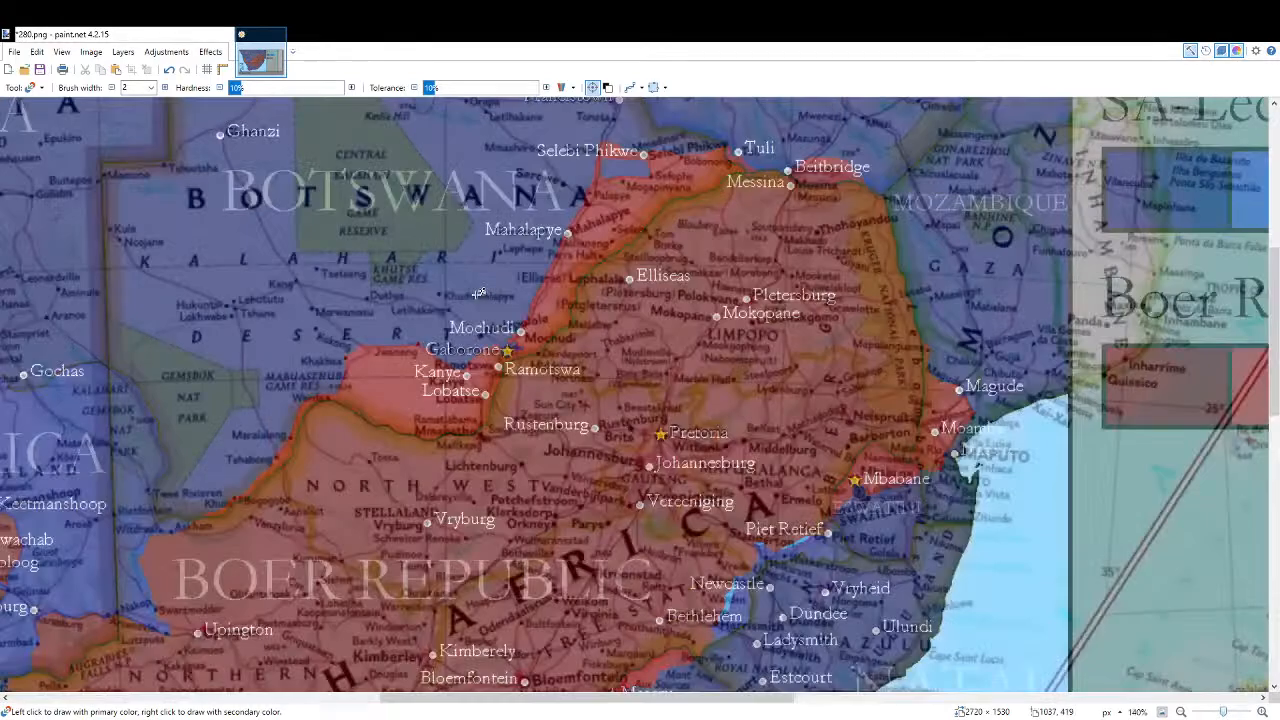
scroll(1136, 188, down, 3)
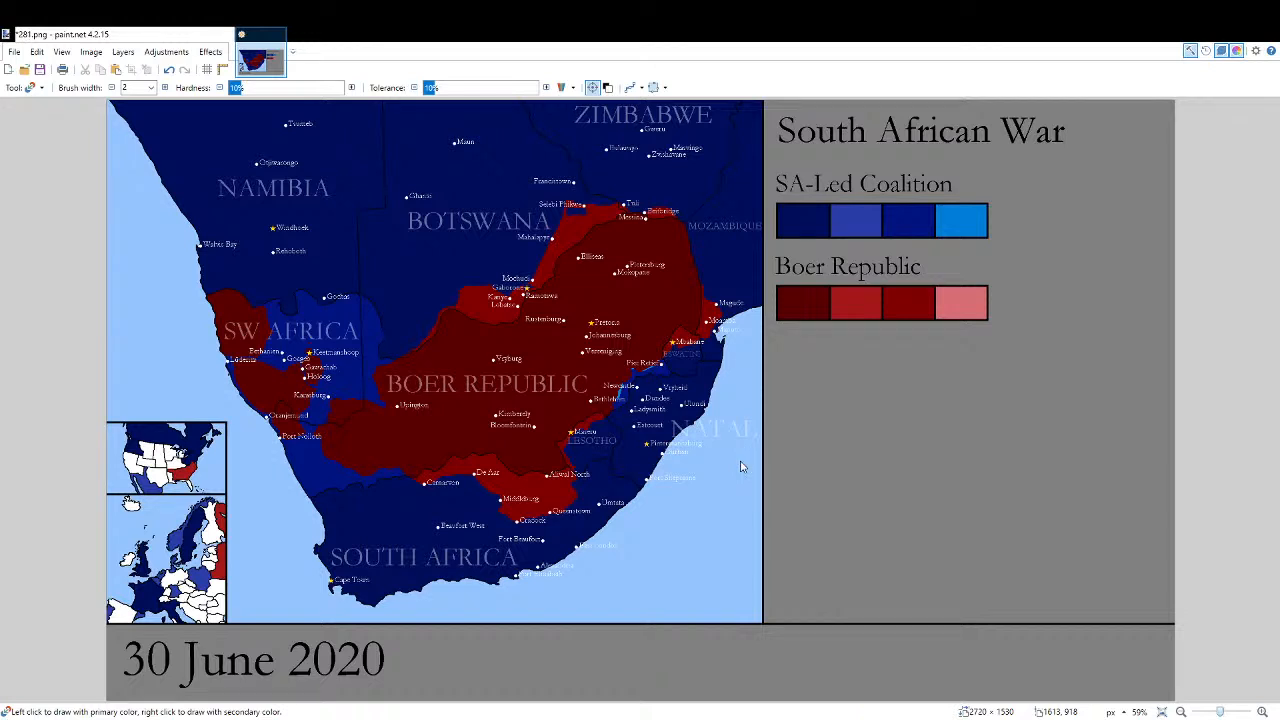
key(ctrl+s)
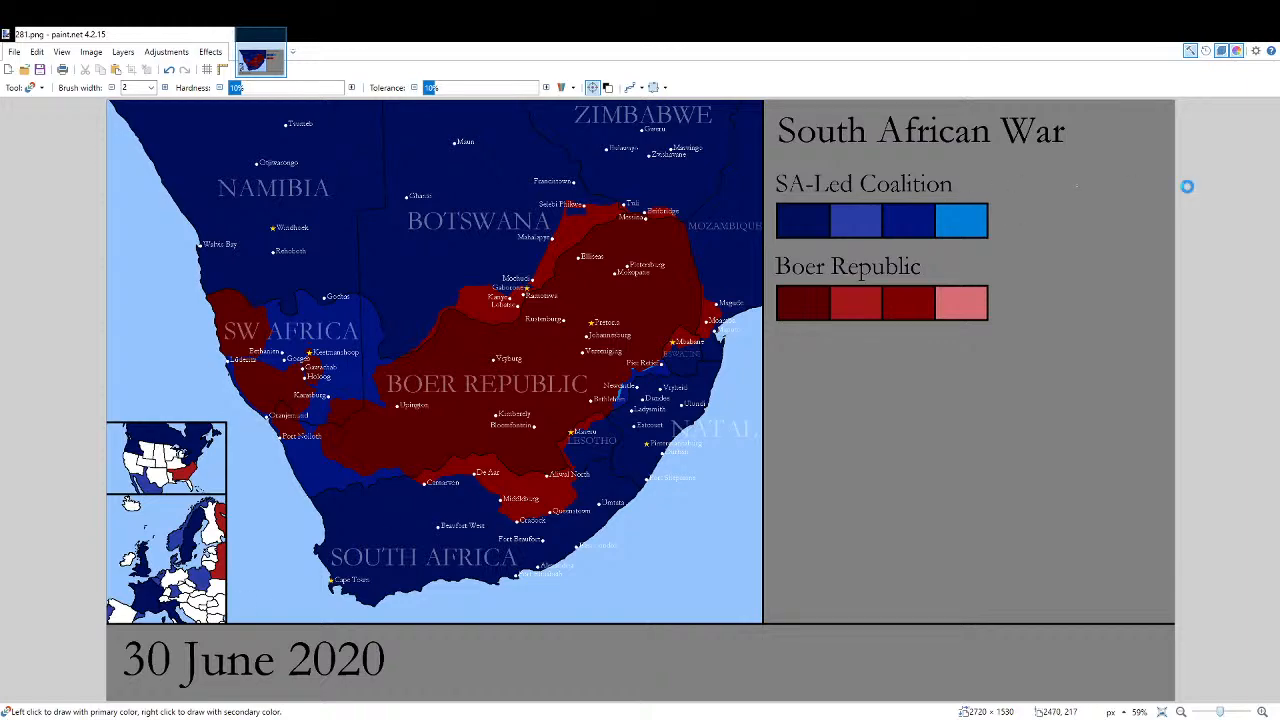
key(ctrl+z)
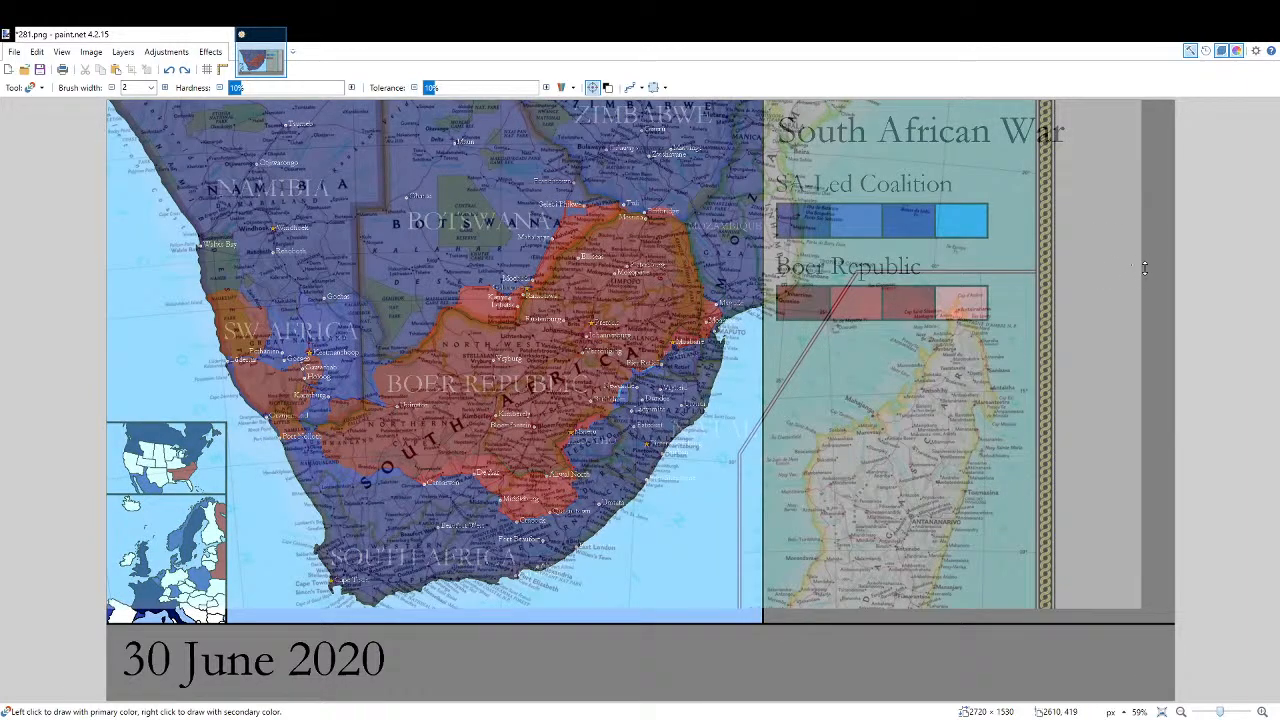
Replace the date label with "1 July 2020" in Garamond size 100, clearing the old date's lettering.
key(t)
scroll(125, 660, up, 6)
click(388, 537)
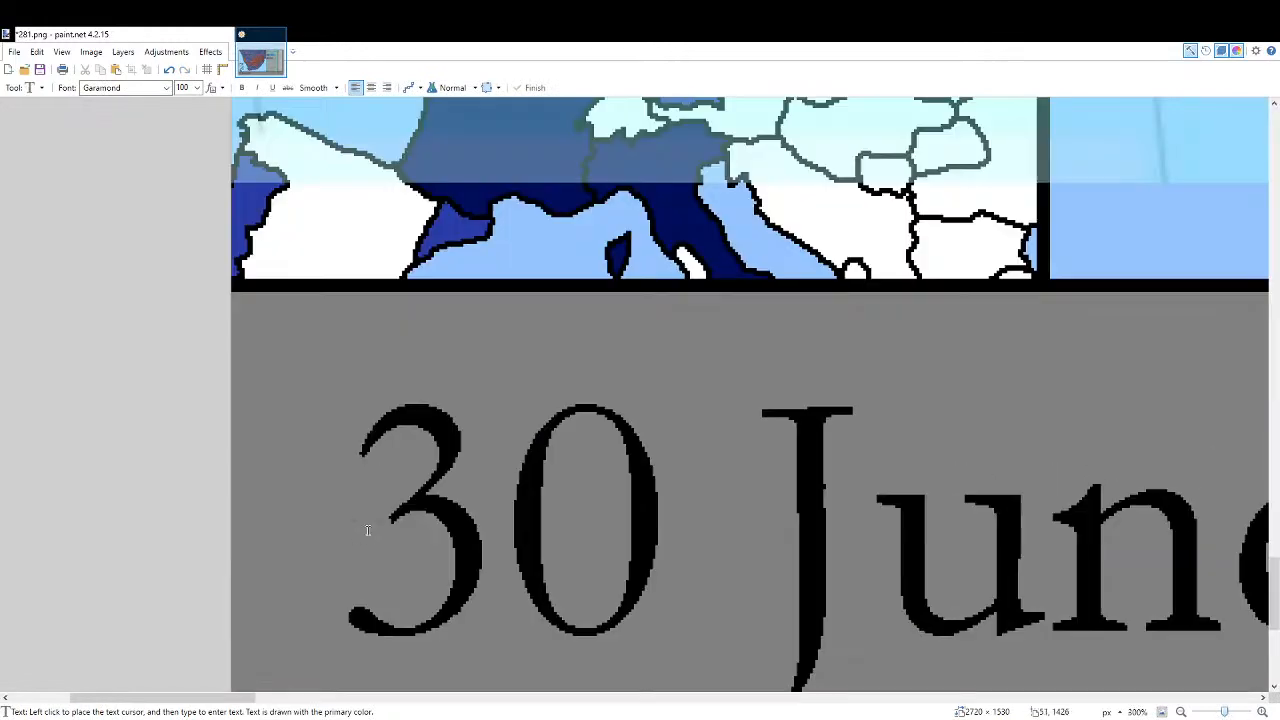
scroll(388, 537, up, 3)
text(3)
drag(351, 531, 262, 508)
key(BackSpace)
text(4)
key(BackSpace)
text(B K)
key(BackSpace)
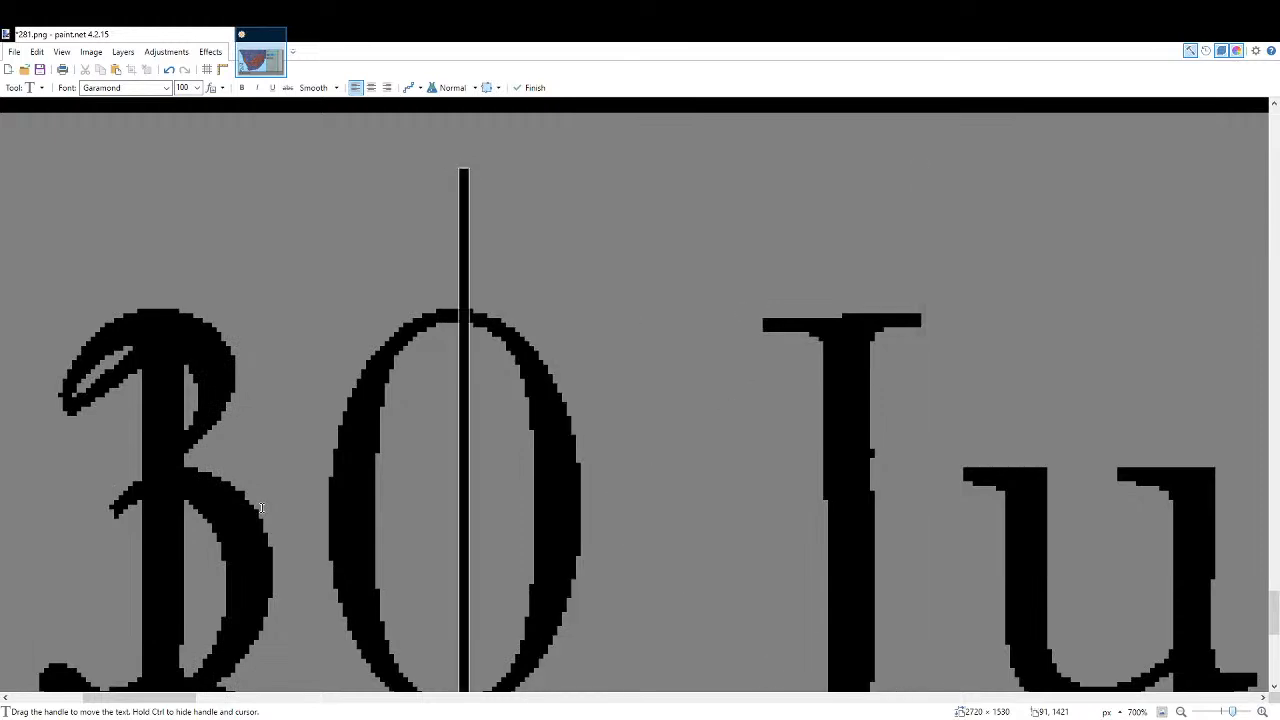
text(July 2020)
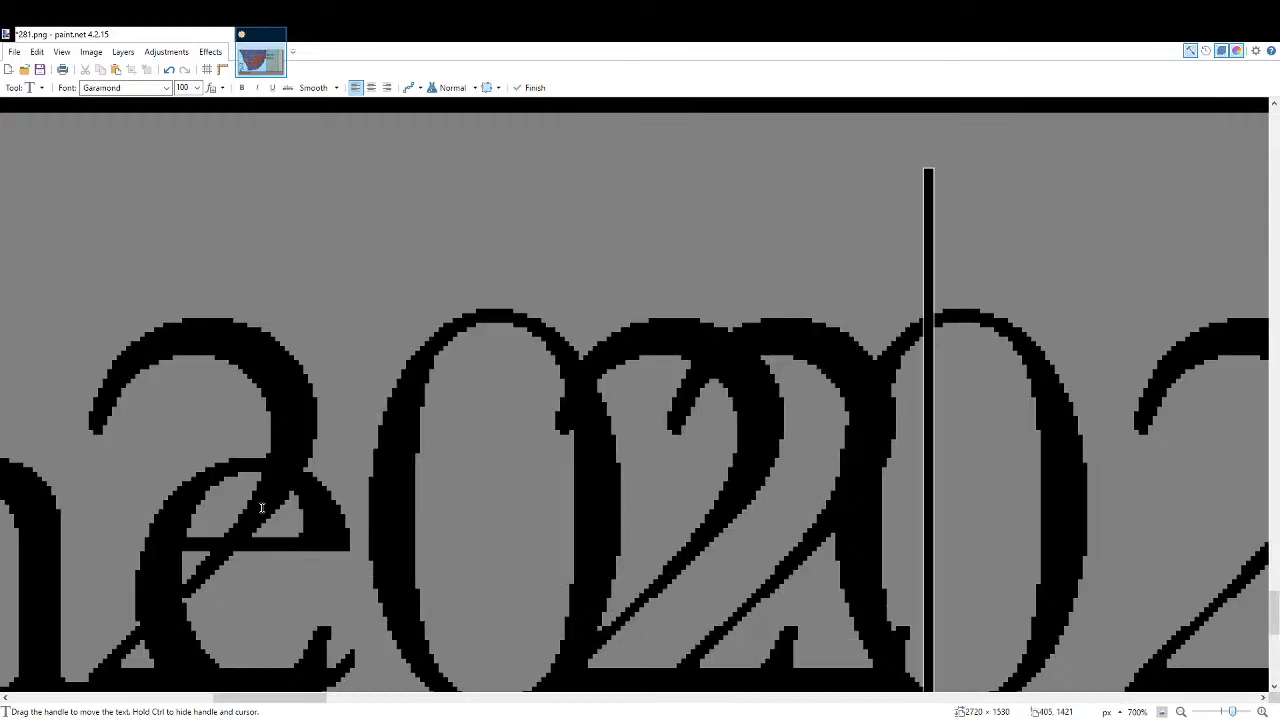
scroll(875, 322, down, 3)
key(Escape)
click(1141, 286)
scroll(1141, 288, down, 5)
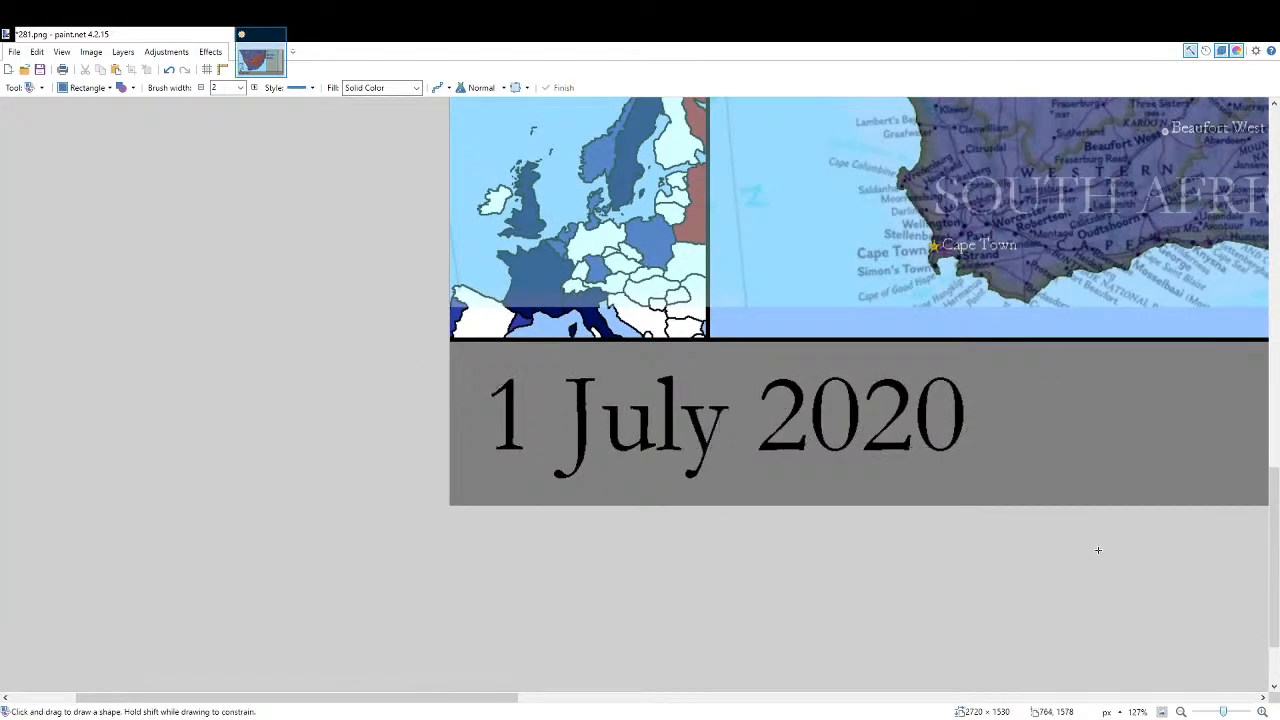
click(1165, 711)
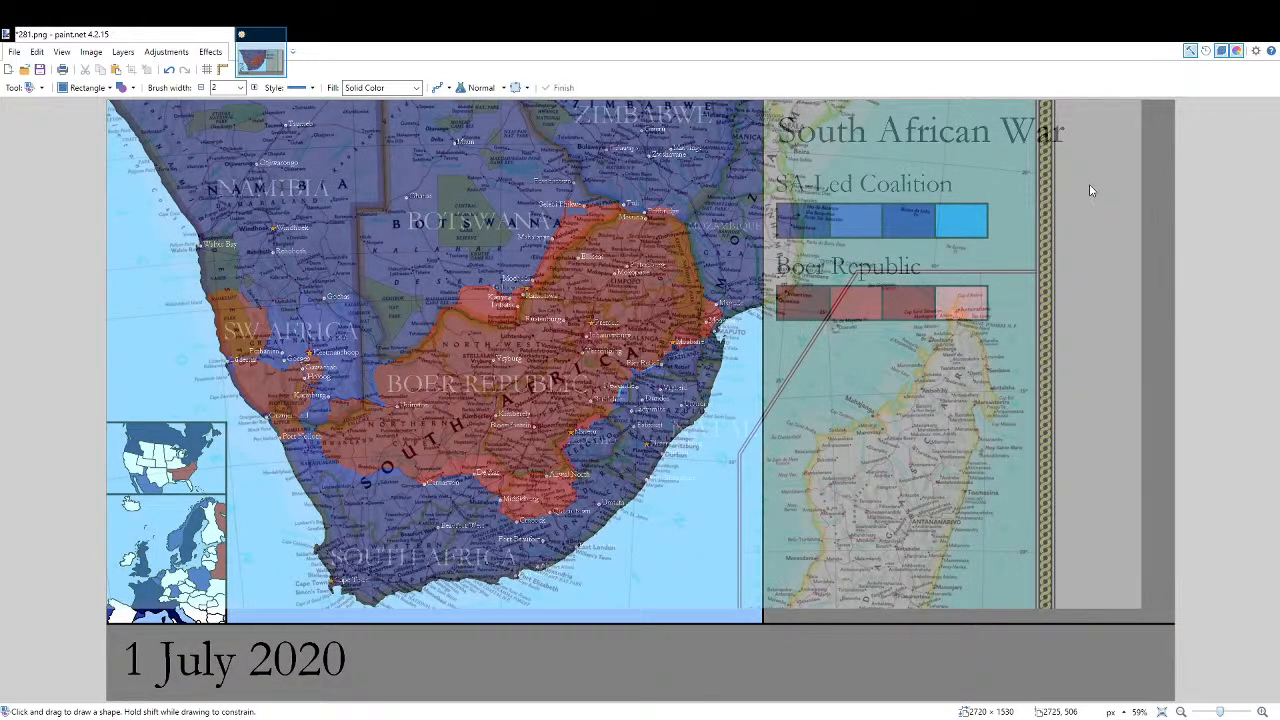
Fill the light-blue strips at Bethlehem, Warden, Newcastle, below Standerton and toward Piet Retief with the coalition's medium blue.
key(f)
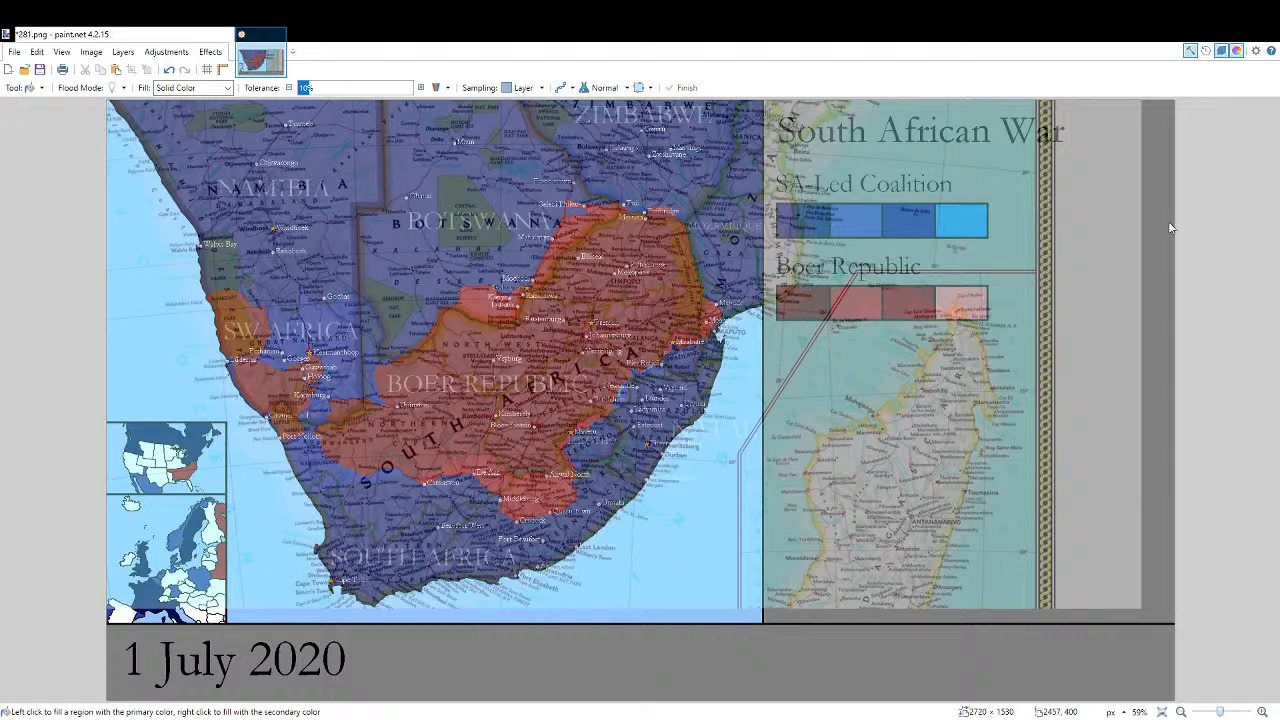
scroll(604, 500, up, 10)
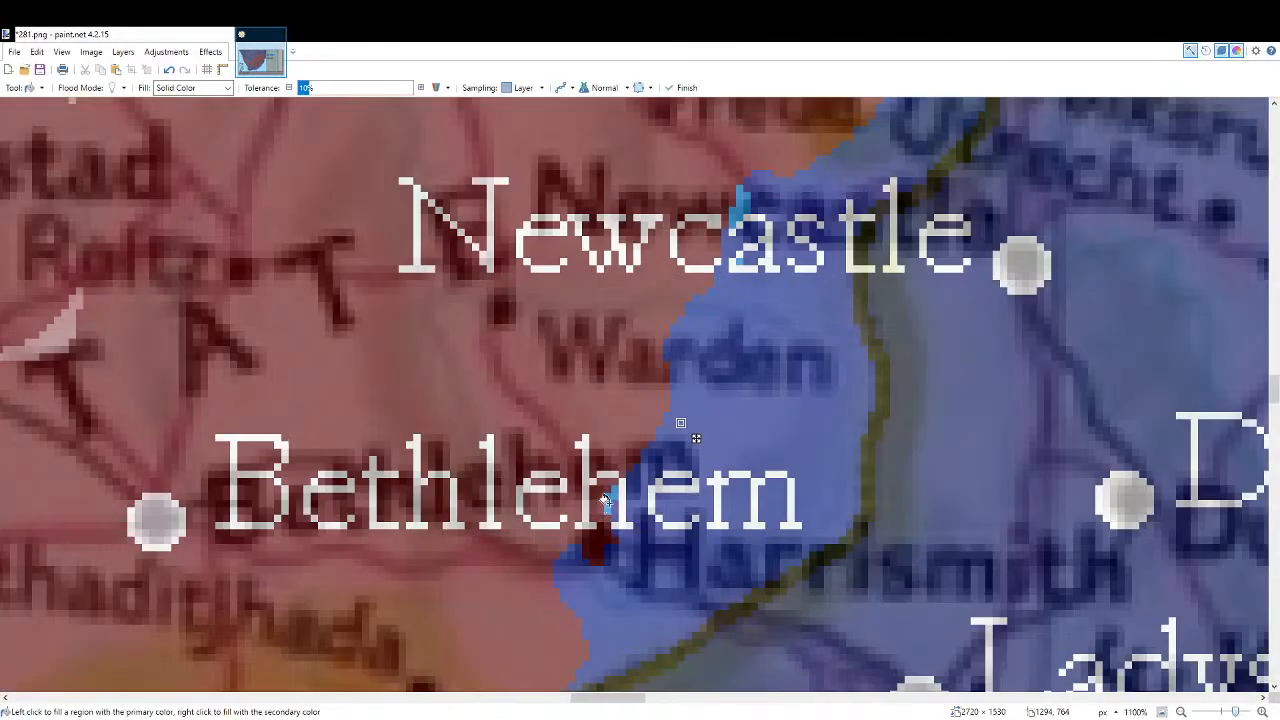
click(606, 502)
drag(708, 407, 591, 553)
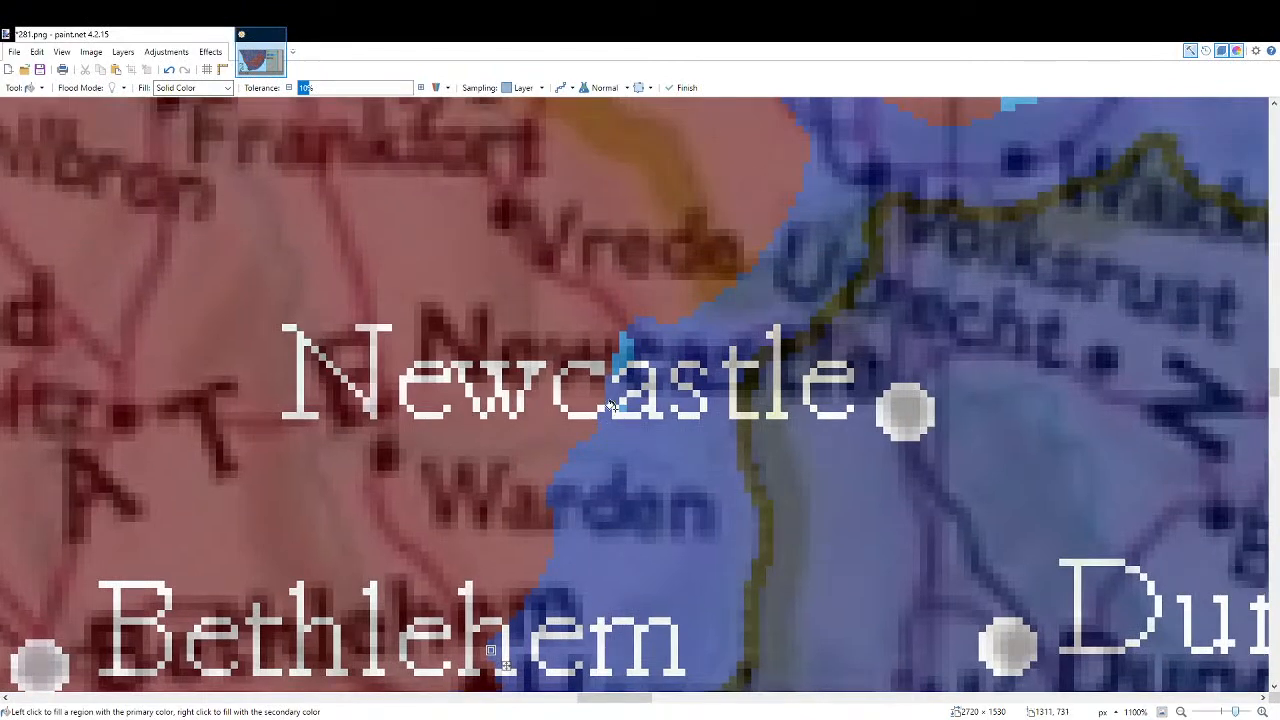
click(622, 407)
scroll(622, 407, up, 5)
scroll(622, 407, right, 4)
click(598, 320)
click(818, 344)
scroll(818, 344, up, 4)
scroll(818, 344, right, 5)
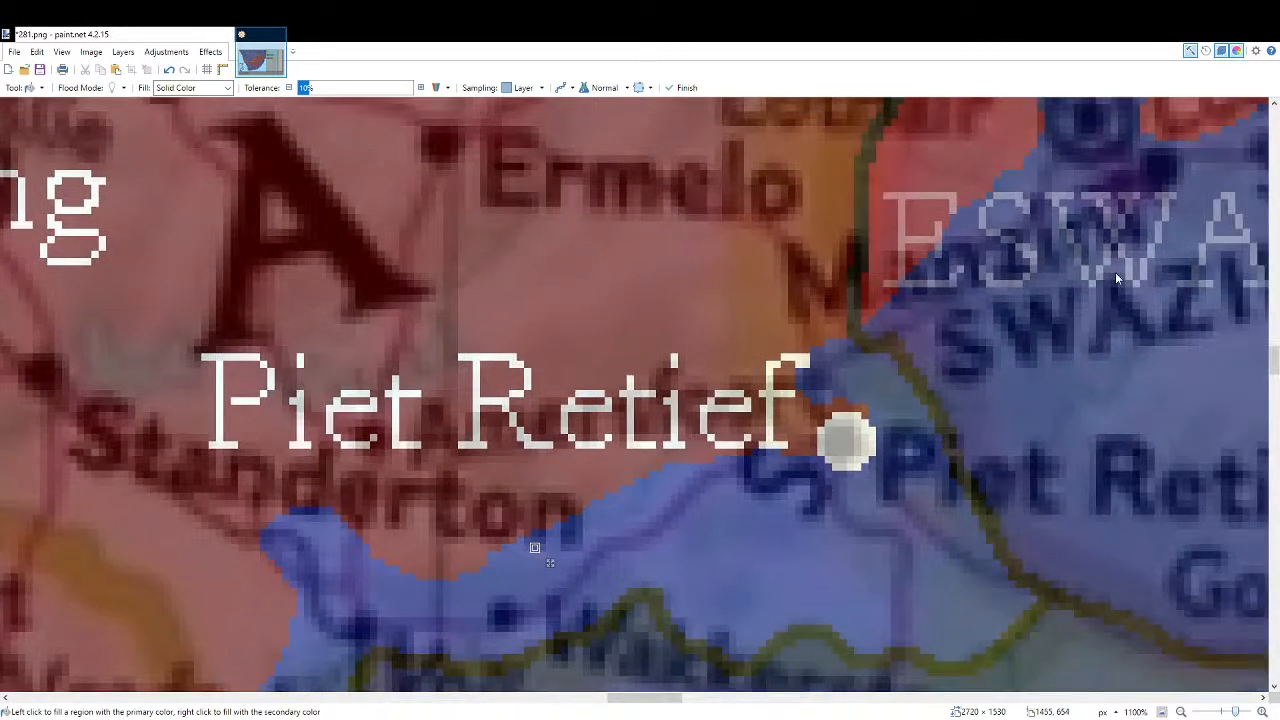
Paint a thin pink strip with the recolor brush along the tip of the blue salient below the Standerton label.
key(b)
scroll(209, 534, up, 4)
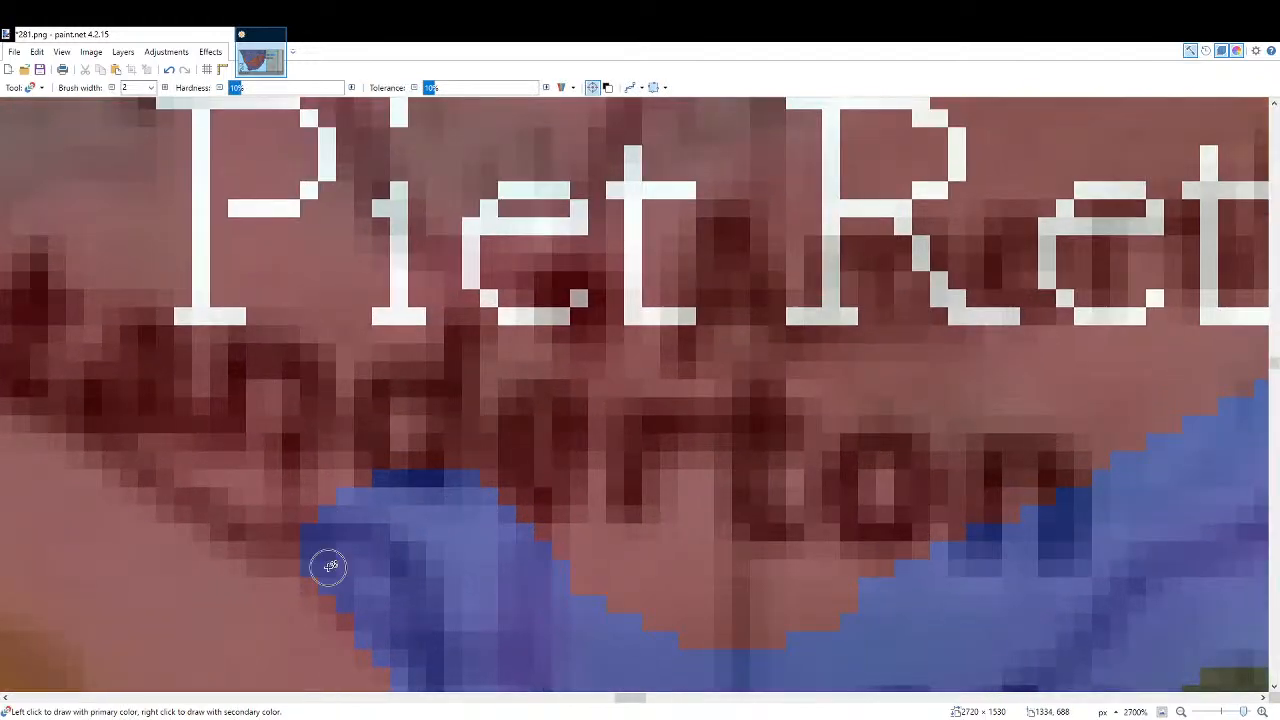
mouse_move(463, 493)
mouse_down()
mouse_move(310, 557)
mouse_move(427, 491)
mouse_move(492, 482)
mouse_move(346, 508)
mouse_move(414, 471)
mouse_up()
scroll(471, 486, down, 4)
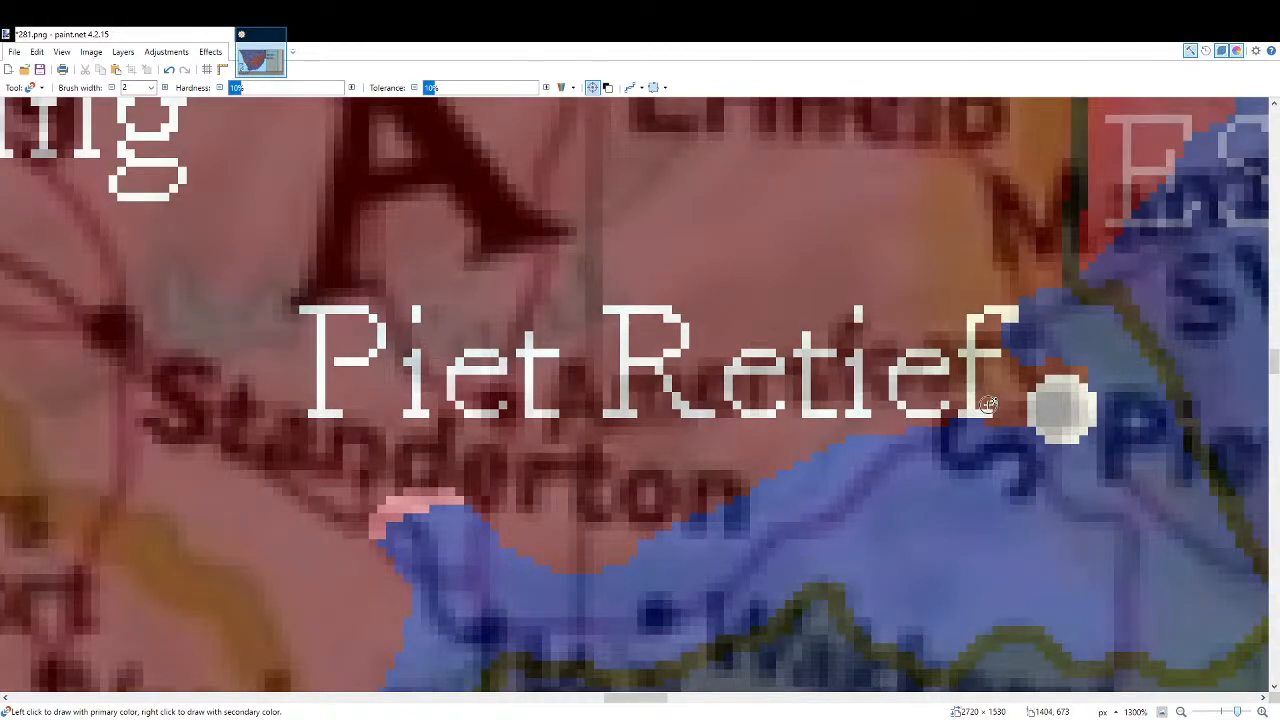
Paint a short light-blue advance strip along the front directly beneath the end of the Piet Retief label.
scroll(934, 451, up, 3)
drag(857, 411, 935, 398)
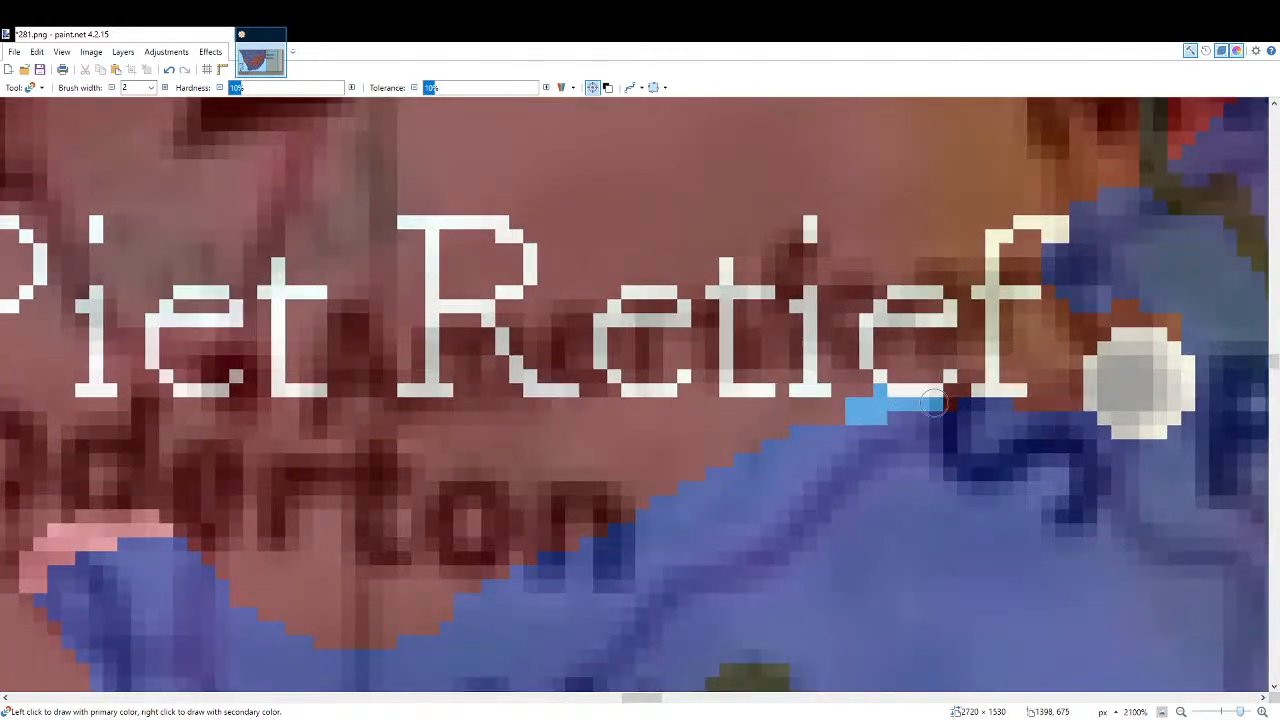
drag(830, 411, 850, 410)
scroll(1071, 277, down, 1)
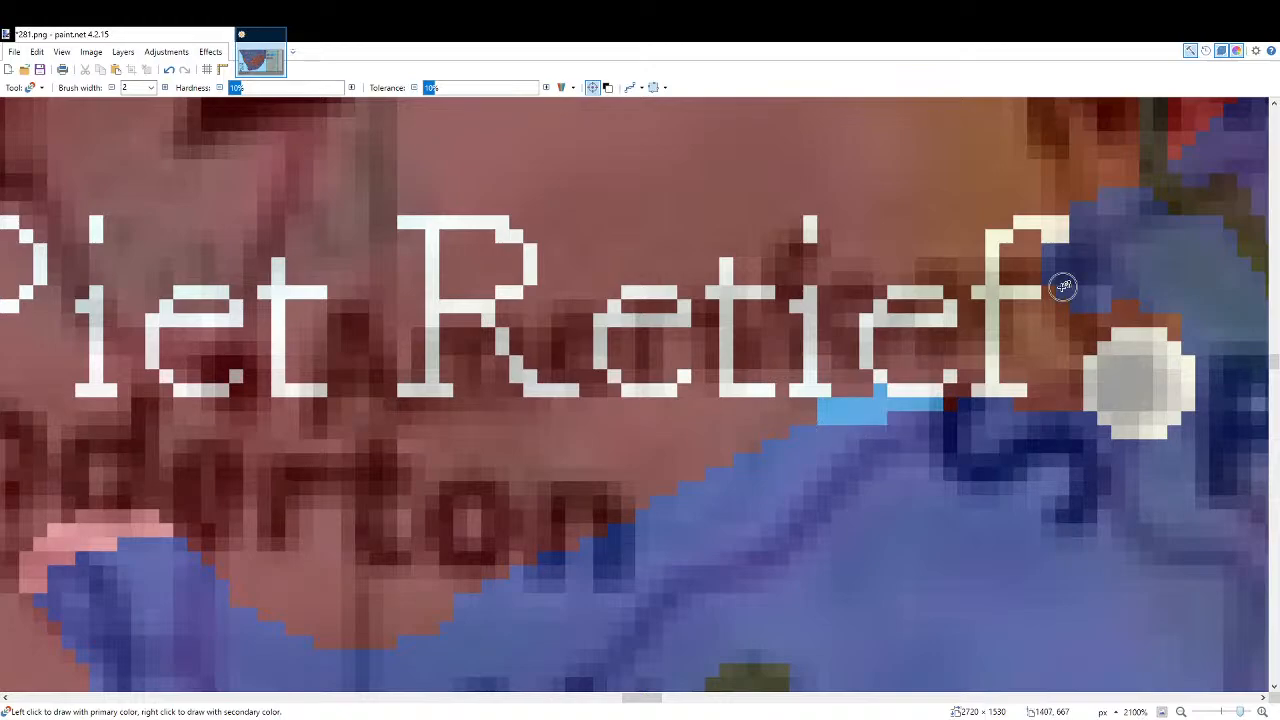
Extend the coalition front with a light-blue patch above the Warden label and a small one inside the Bethlehem label.
scroll(990, 392, down, 8)
scroll(988, 395, down, 1)
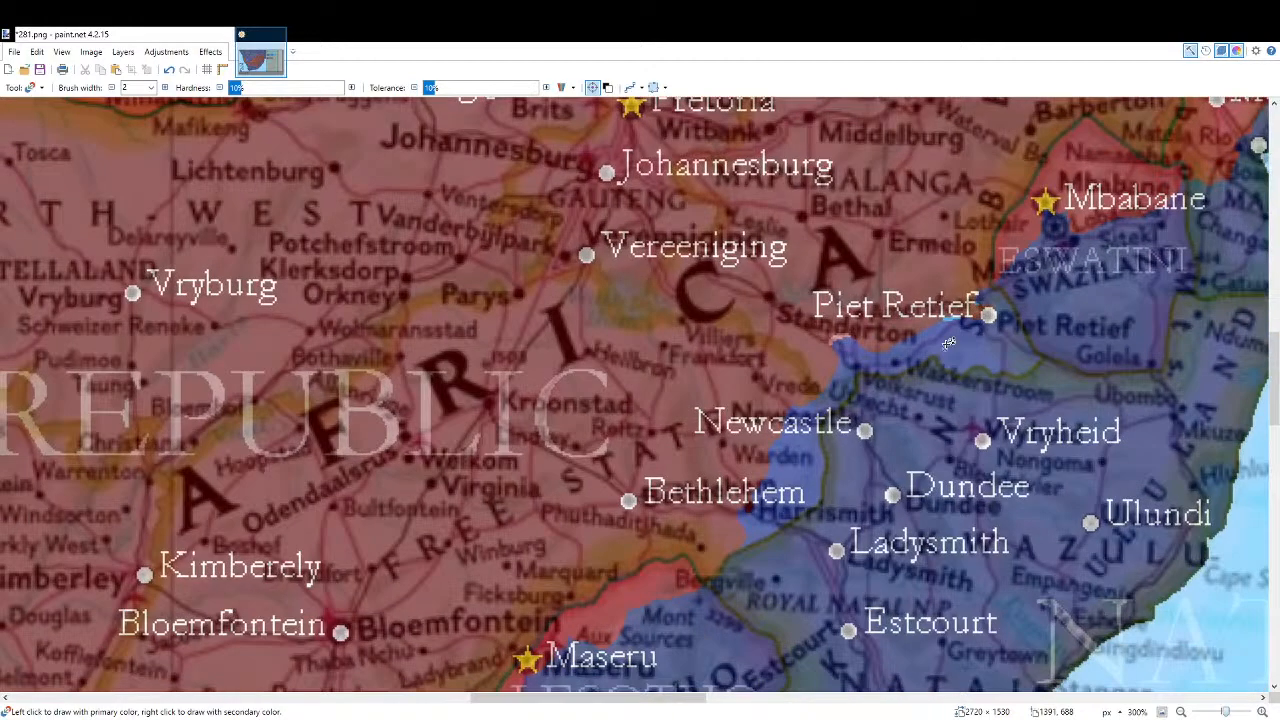
scroll(801, 235, up, 7)
mouse_move(801, 215)
mouse_down()
mouse_move(785, 274)
mouse_move(822, 212)
mouse_up()
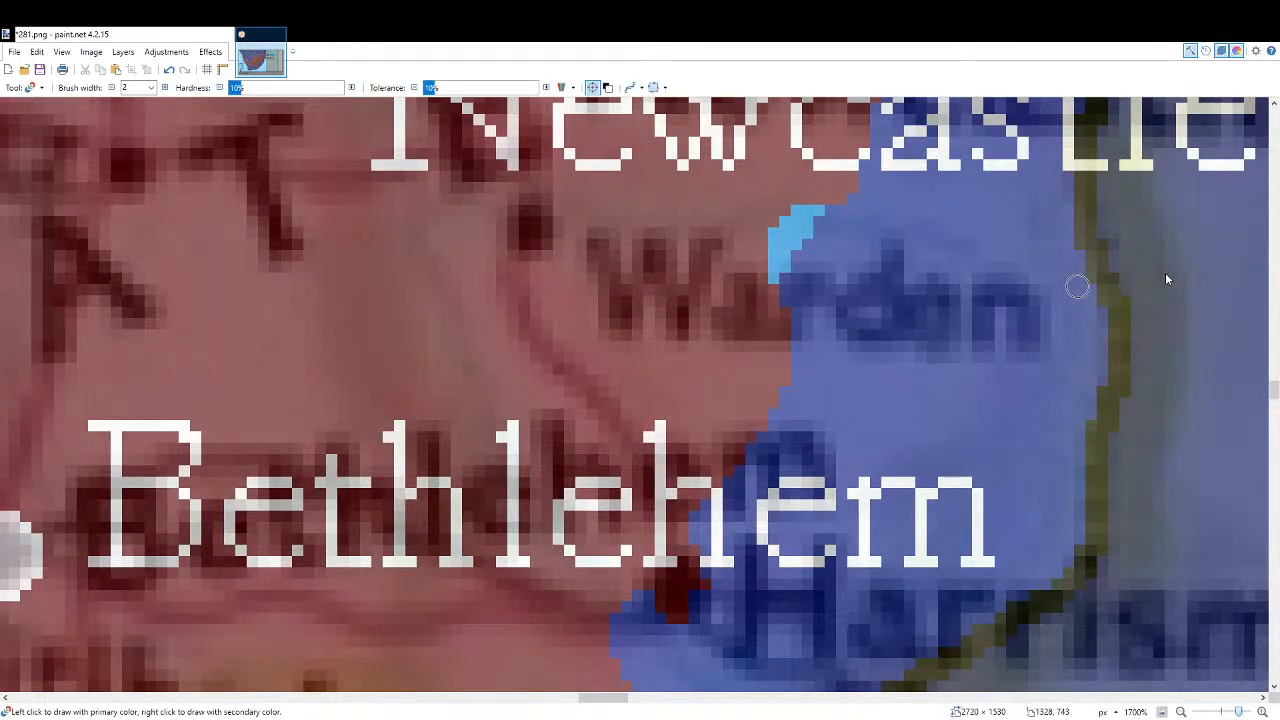
click(694, 545)
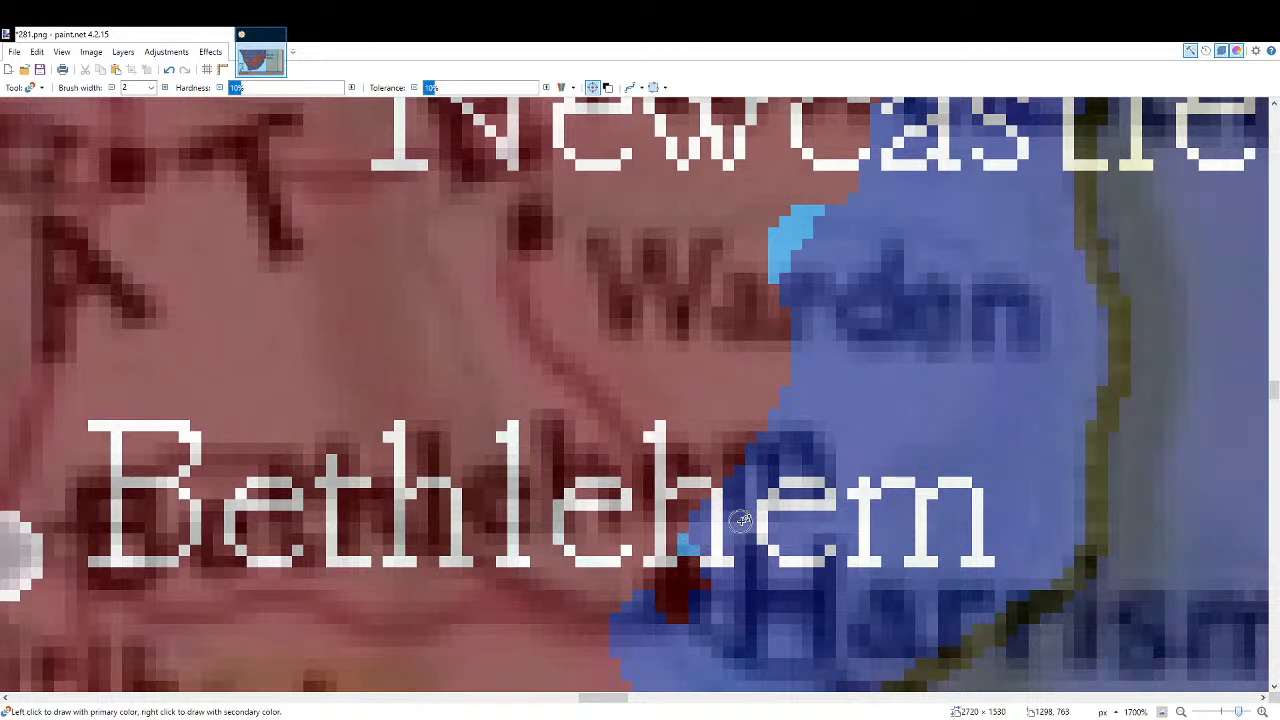
scroll(742, 519, down, 5)
Paint light-blue strips along the west side of the salient below Standerton and in the notch just east of it.
scroll(925, 280, up, 3)
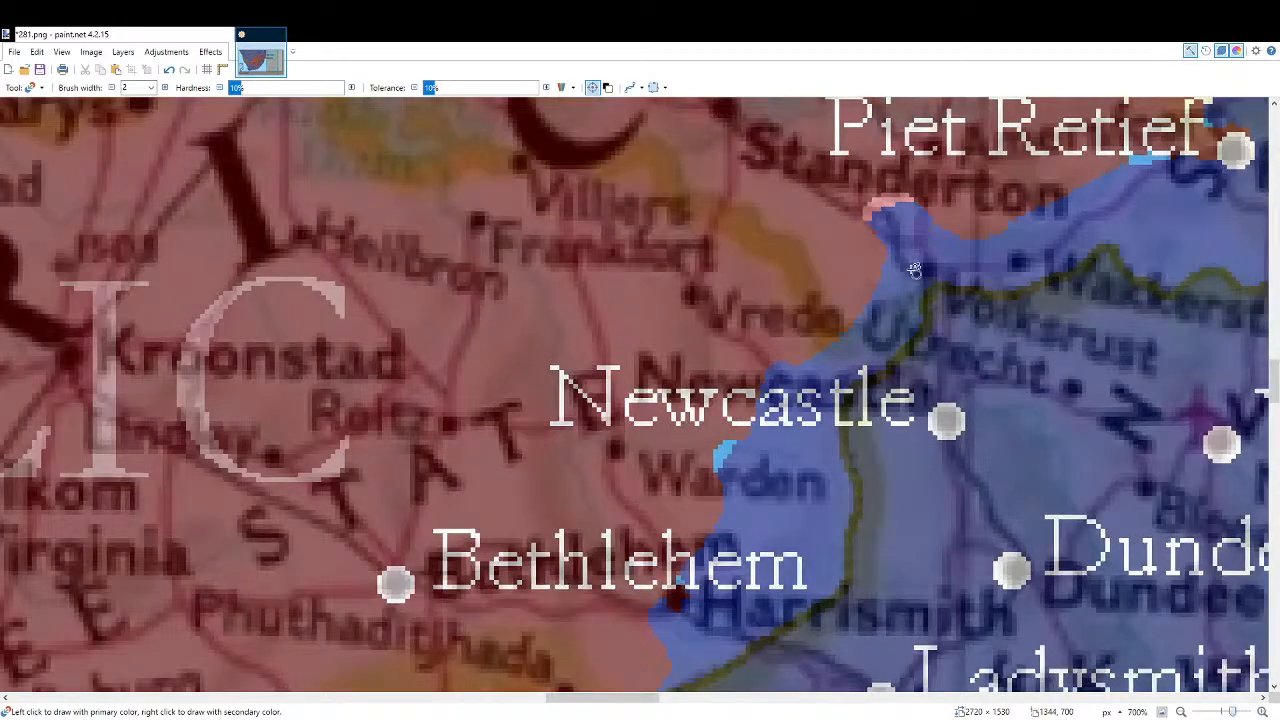
scroll(932, 287, up, 4)
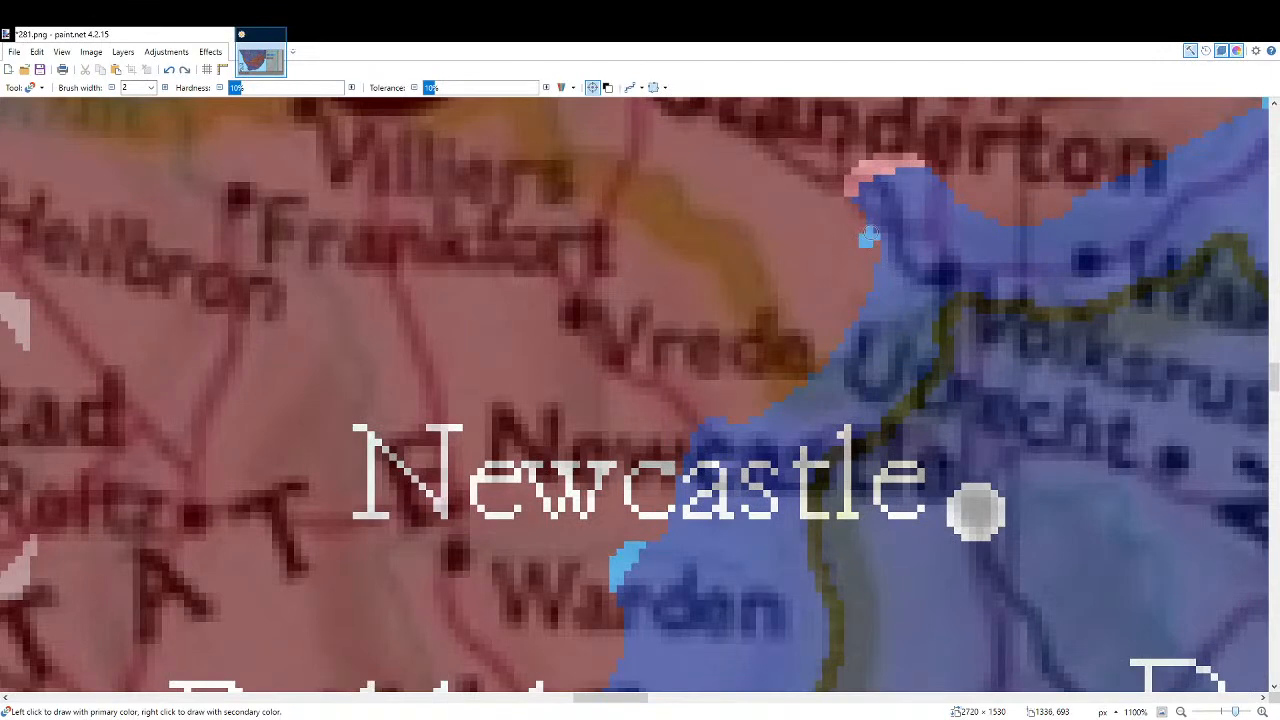
mouse_move(878, 281)
mouse_down()
mouse_move(873, 245)
mouse_move(882, 289)
mouse_up()
mouse_move(1069, 203)
mouse_down()
mouse_move(960, 197)
mouse_move(1028, 212)
mouse_up()
Paint a small pink Boer advance patch above the end of the Gaborone label, west of the capital's star.
scroll(869, 462, down, 8)
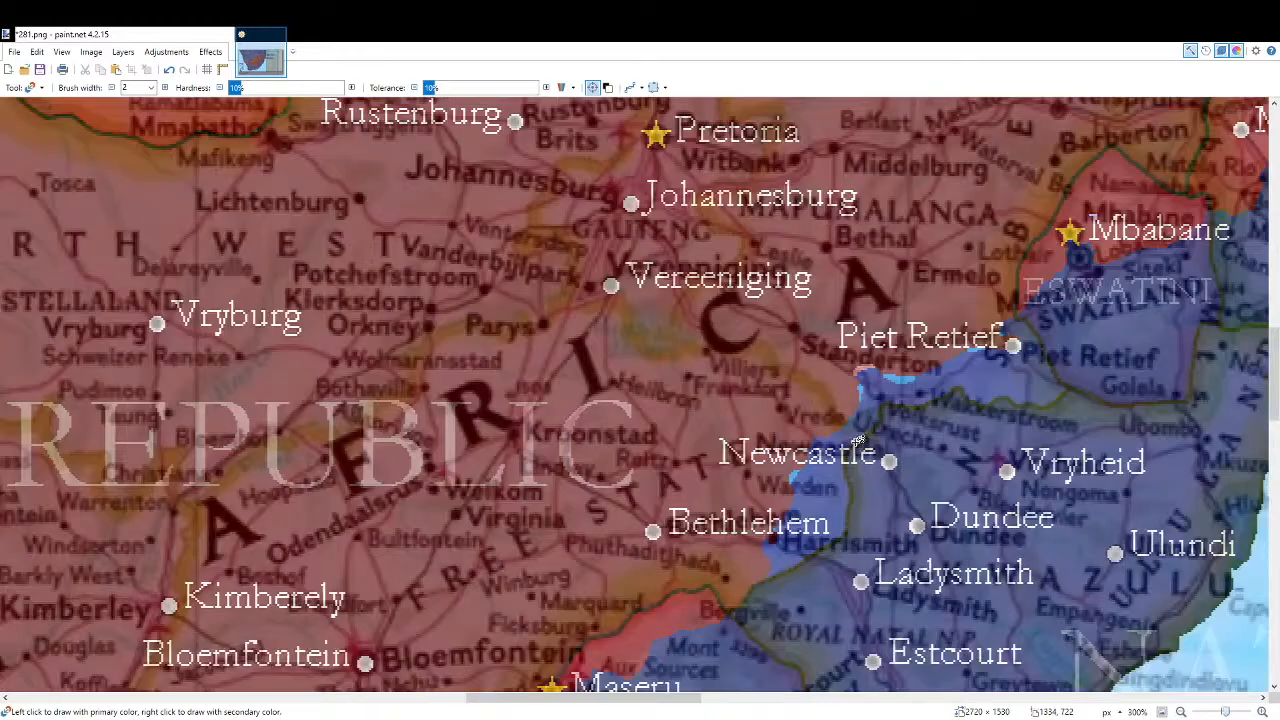
drag(869, 462, 947, 492)
drag(791, 446, 961, 444)
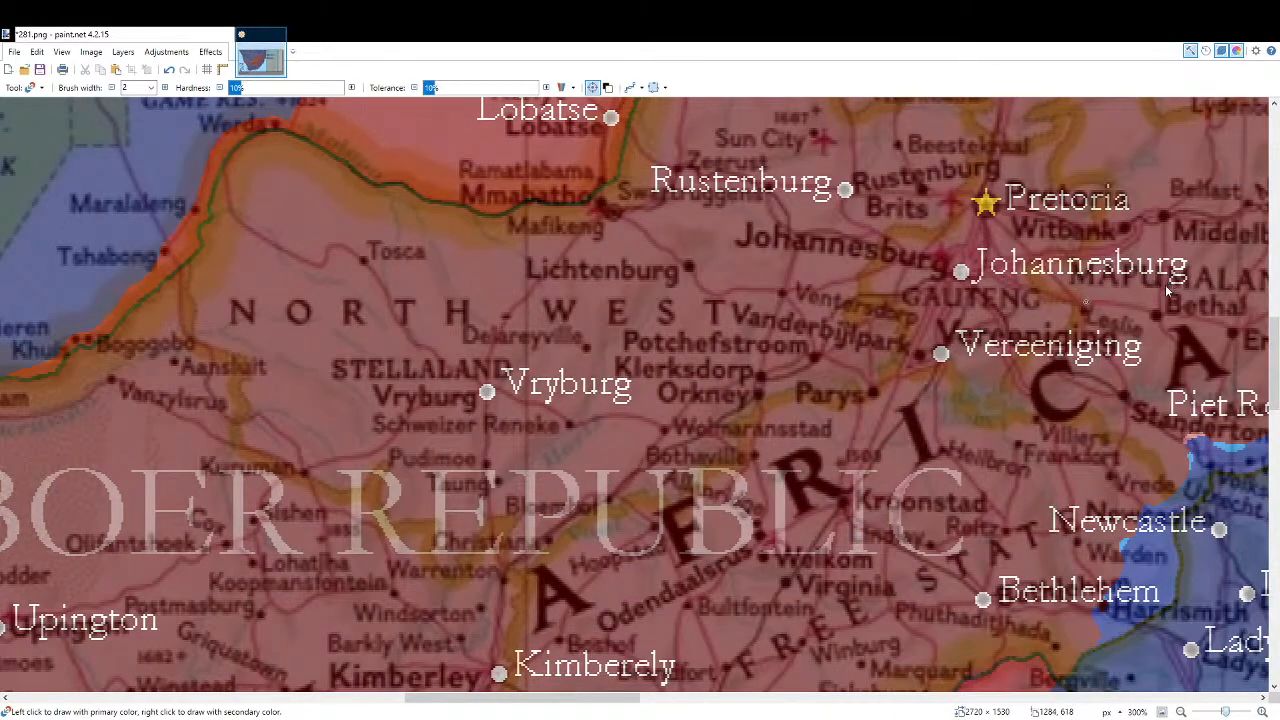
scroll(737, 365, down, 6)
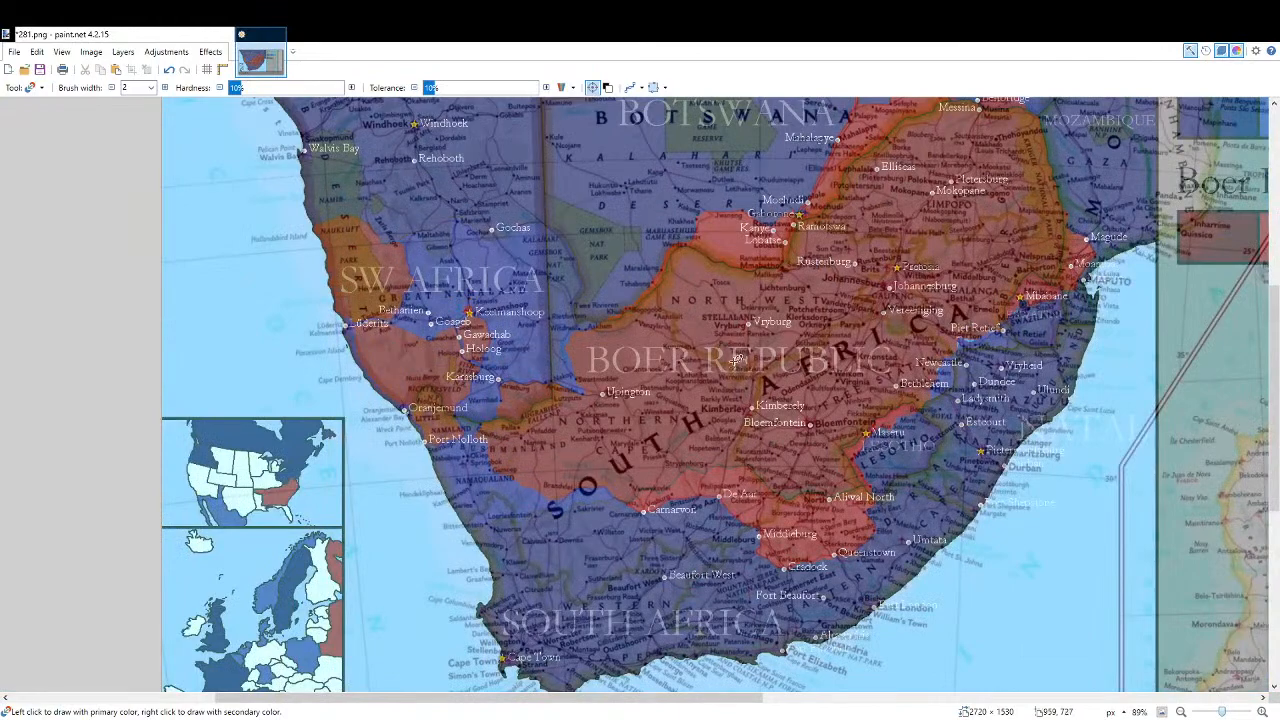
scroll(760, 190, up, 2)
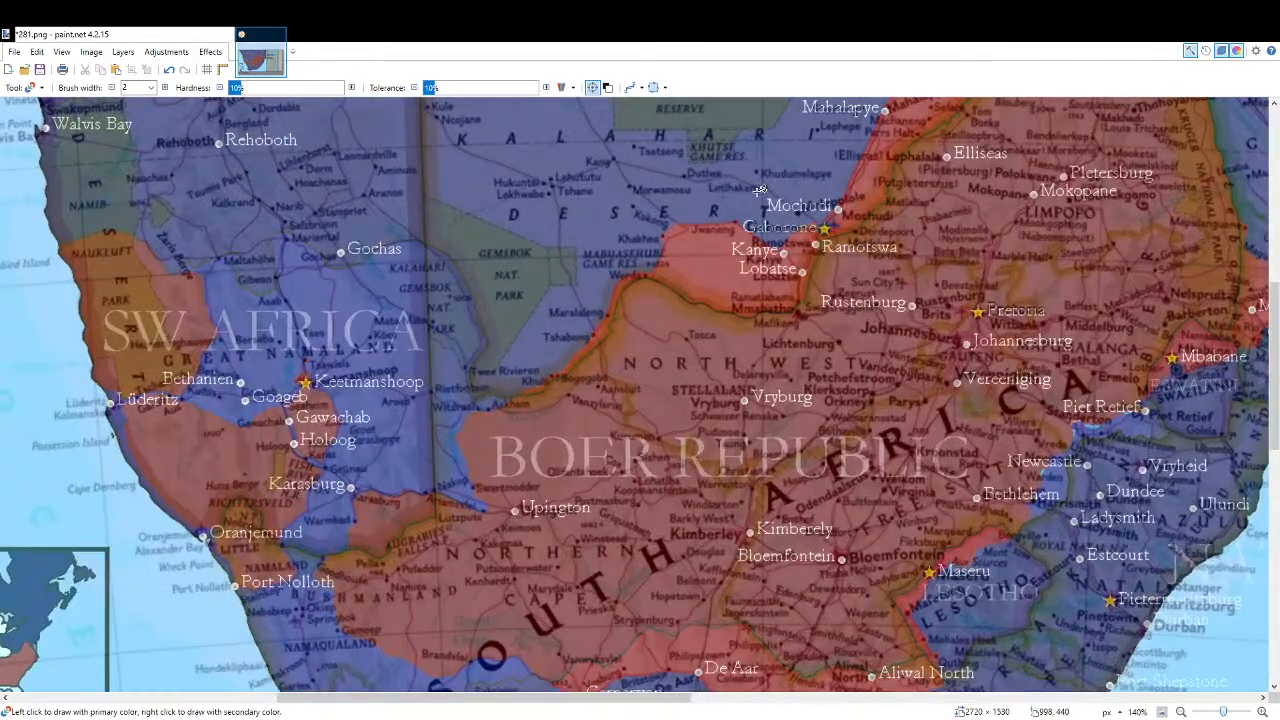
scroll(950, 232, up, 8)
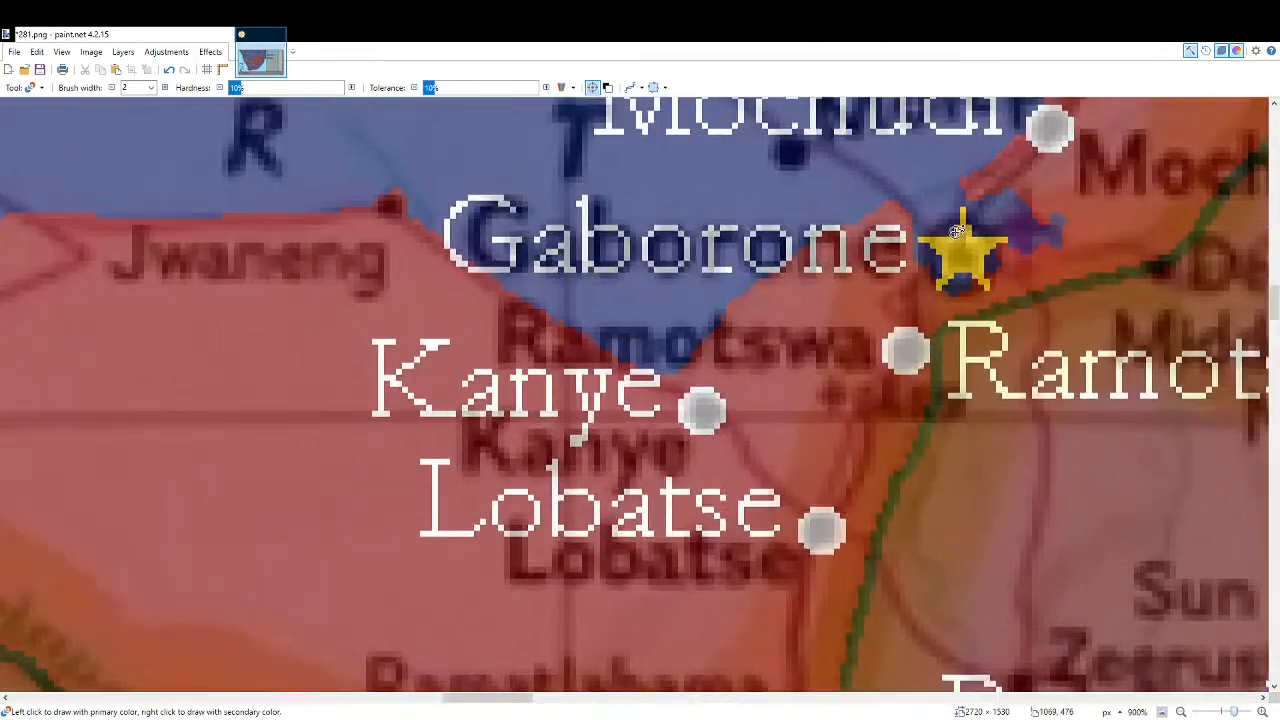
scroll(957, 232, up, 5)
drag(766, 300, 731, 317)
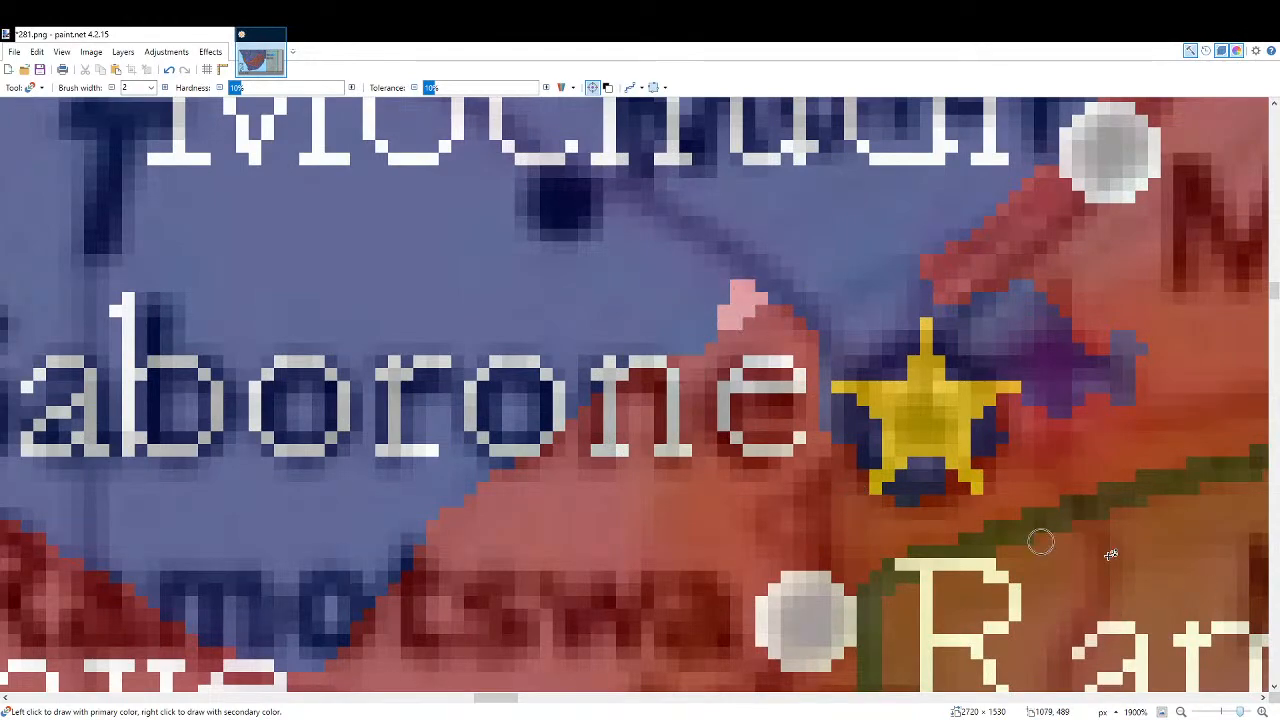
Save the 1 July 2020 map as 282.png with fully opaque colours, and bring back the see-through reference map.
click(1162, 712)
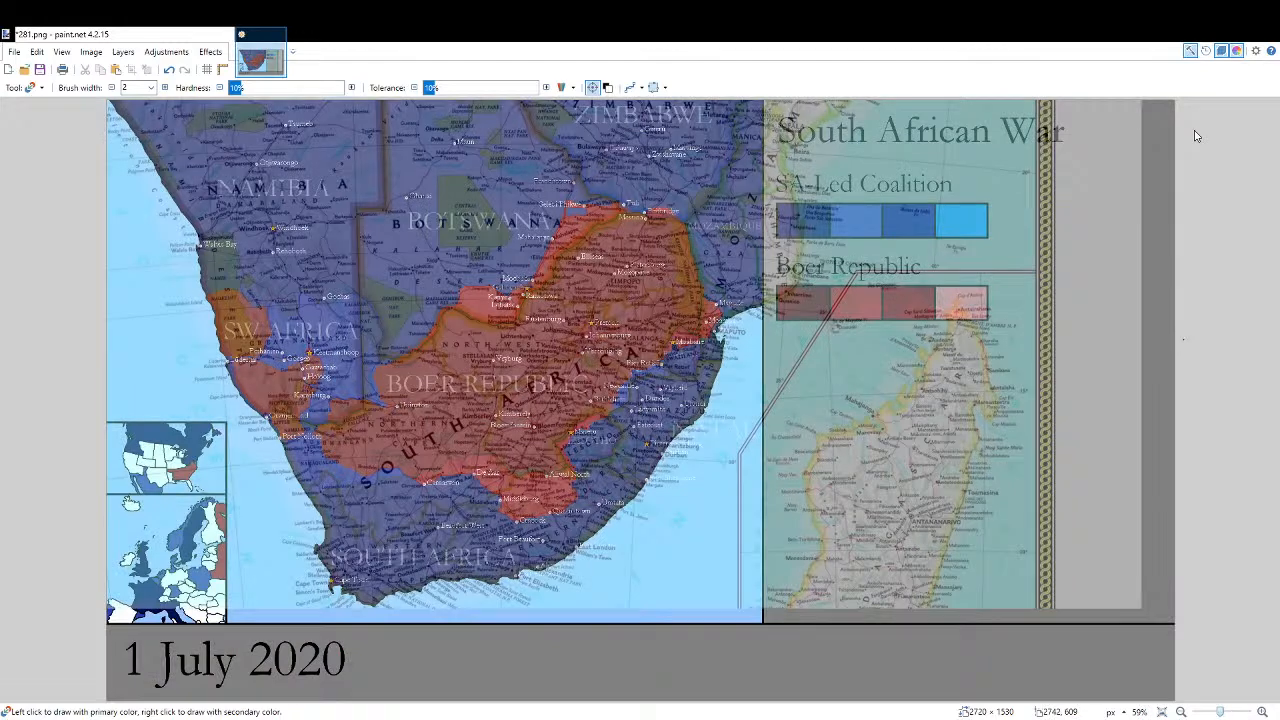
click(1160, 260)
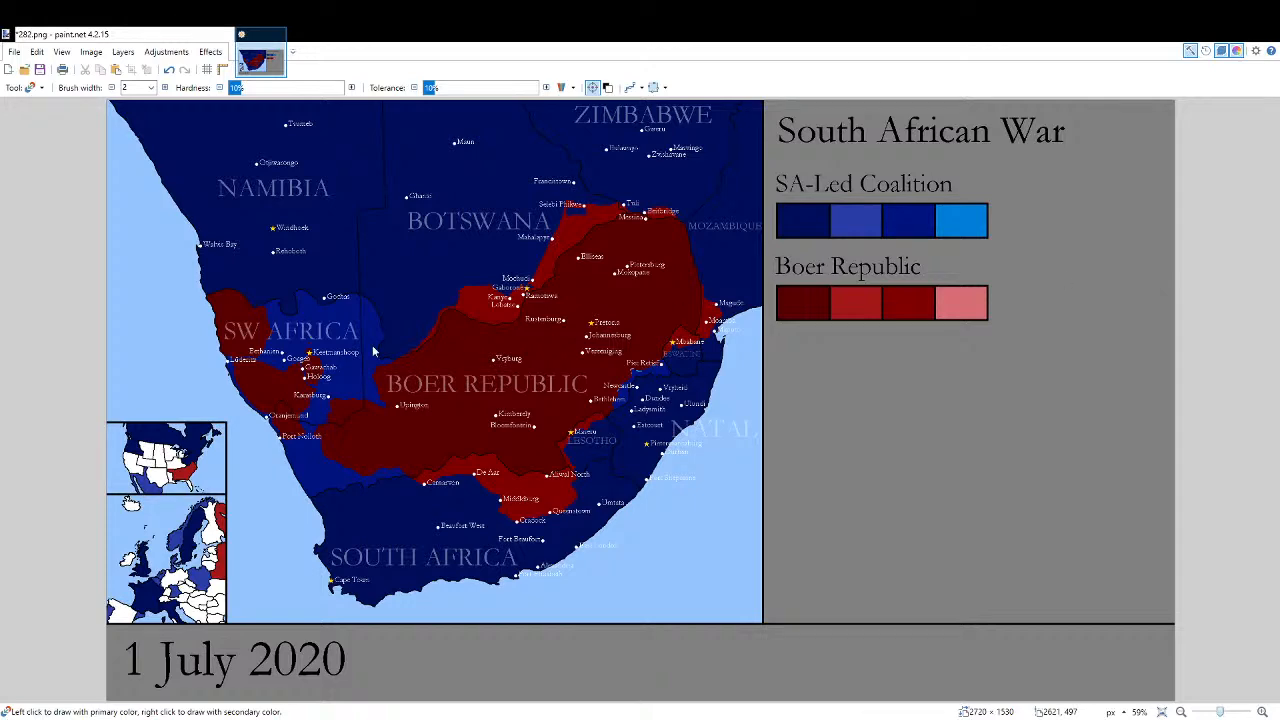
key(ctrl+z)
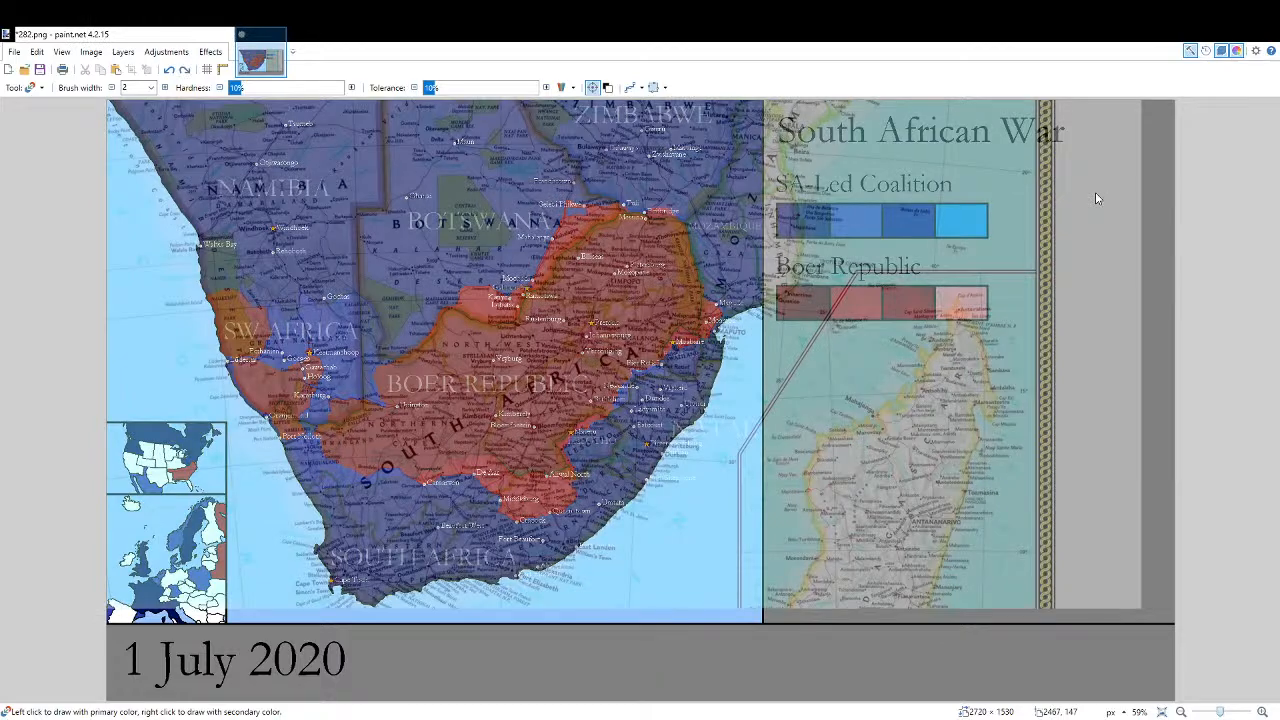
Change the date label to "2 July 2020" in Garamond size 100, clearing the old day and aligning the new lettering.
key(f)
scroll(190, 544, up, 4)
scroll(310, 428, up, 8)
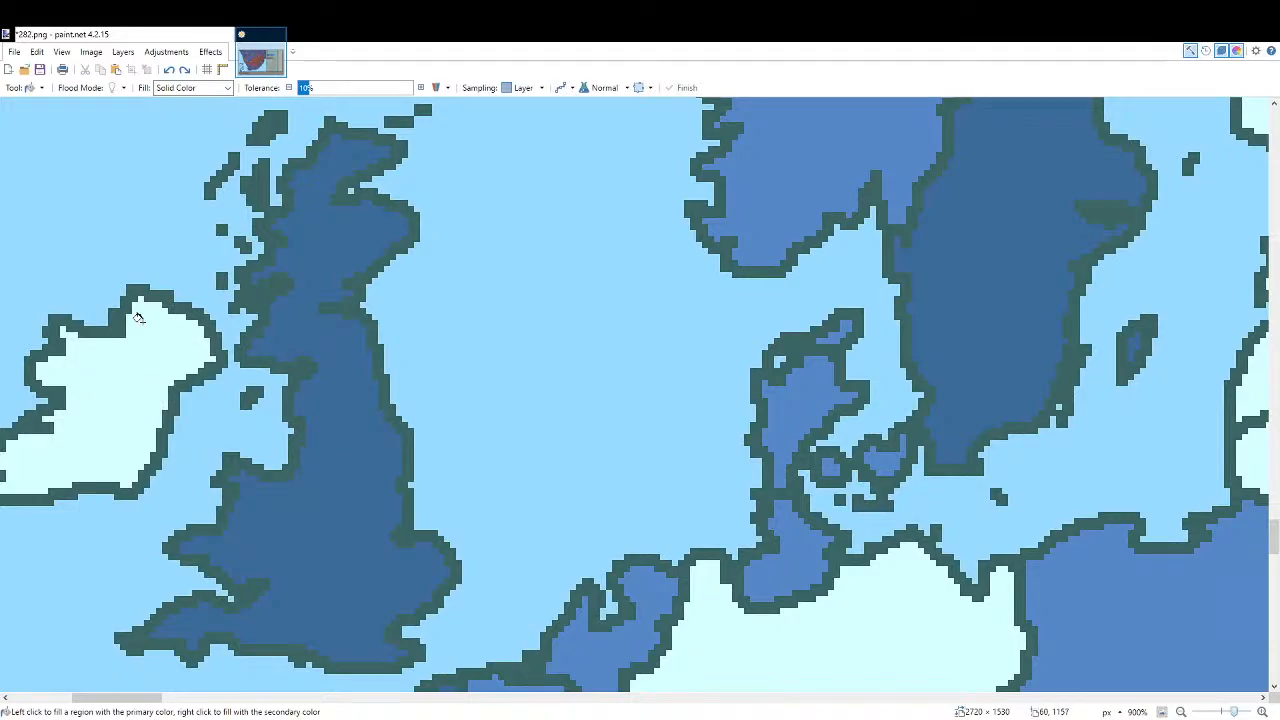
scroll(128, 318, down, 9)
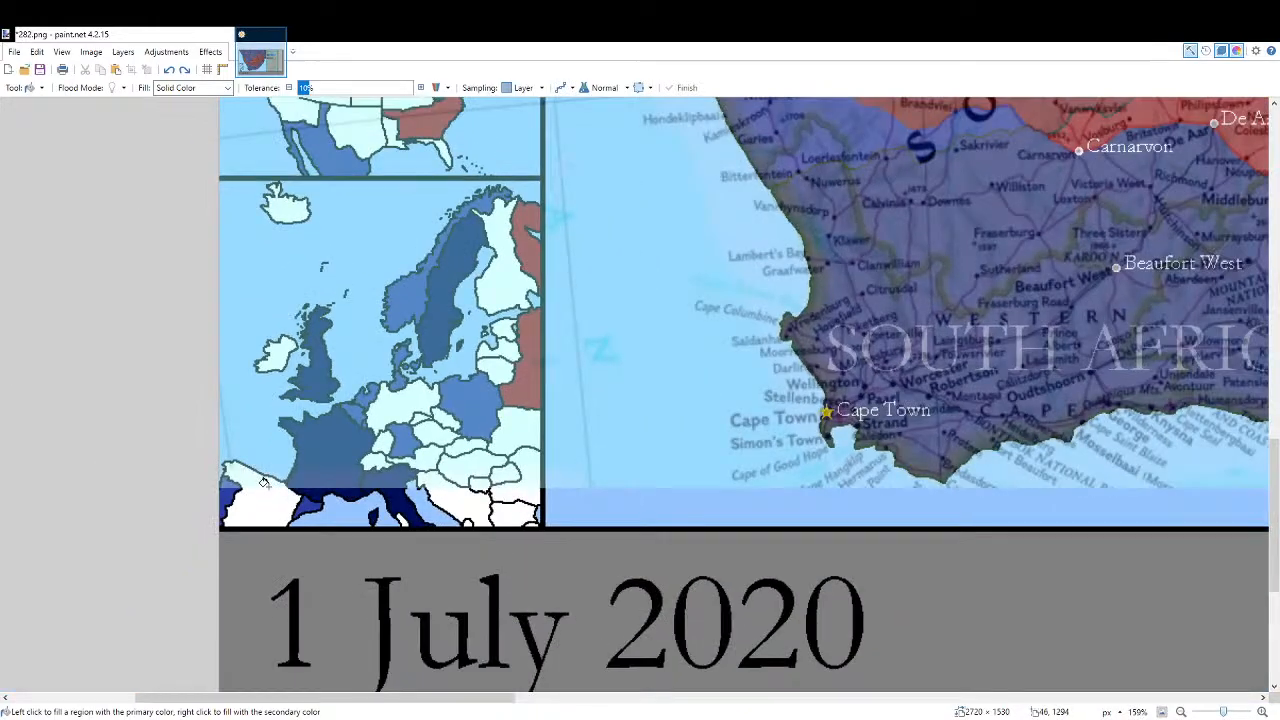
scroll(264, 483, up, 3)
scroll(269, 480, down, 3)
scroll(557, 557, up, 5)
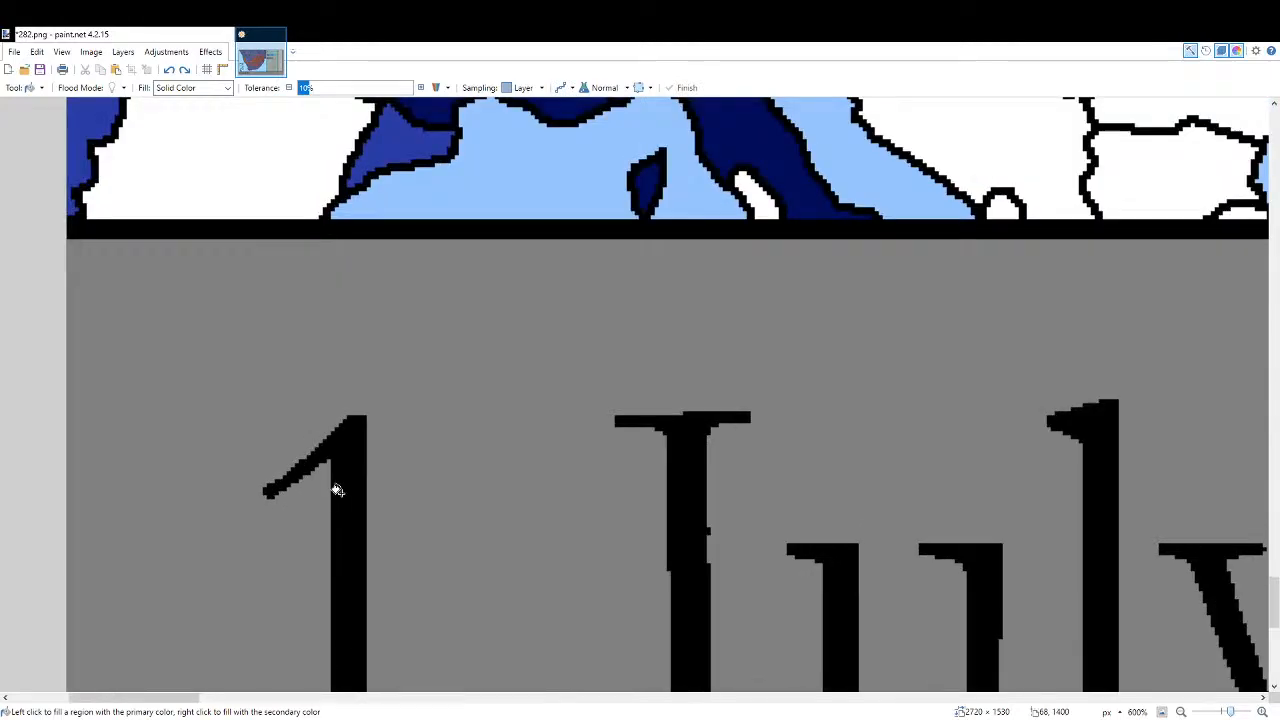
drag(500, 581, 437, 443)
key(t)
click(317, 454)
text(2 J)
drag(845, 569, 693, 571)
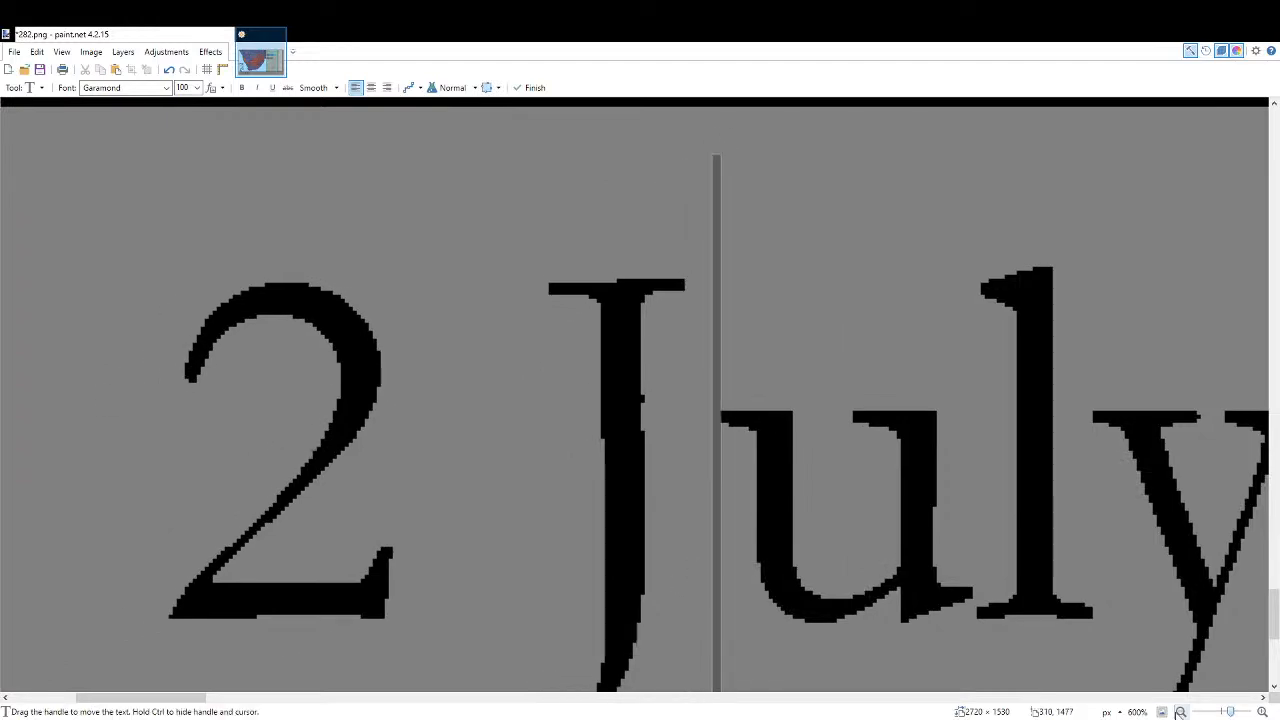
click(1161, 711)
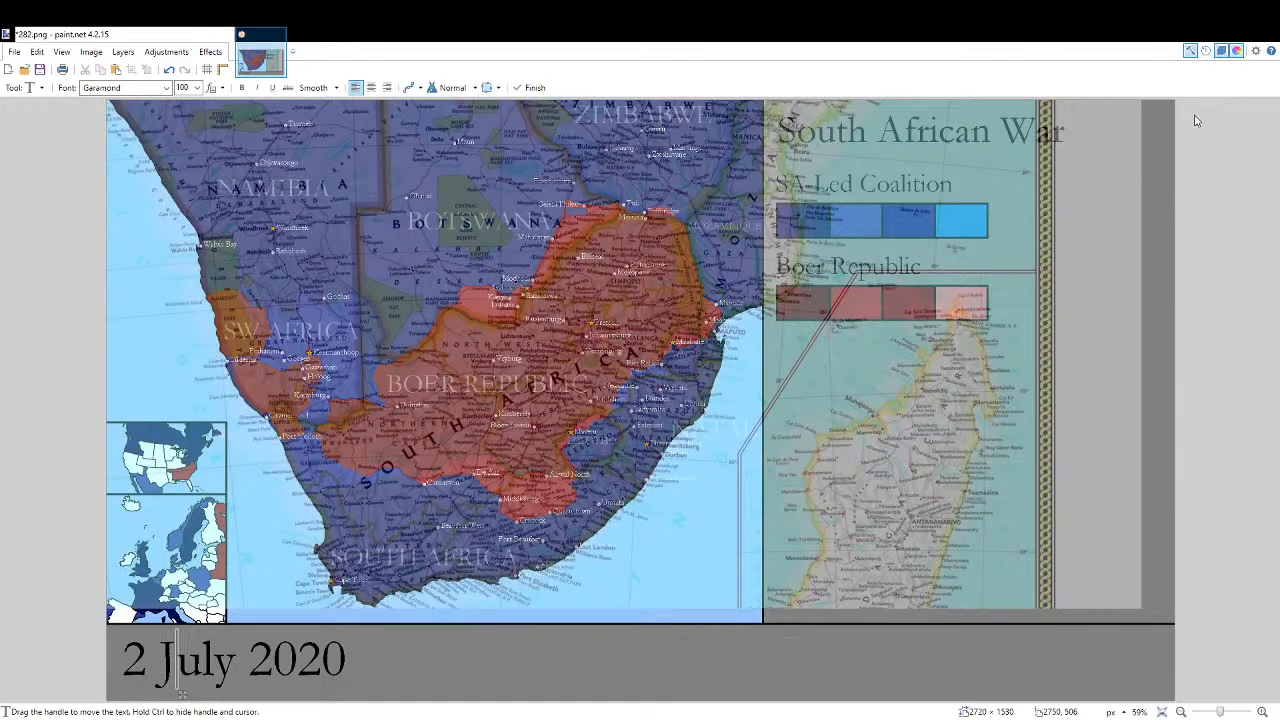
key(r)
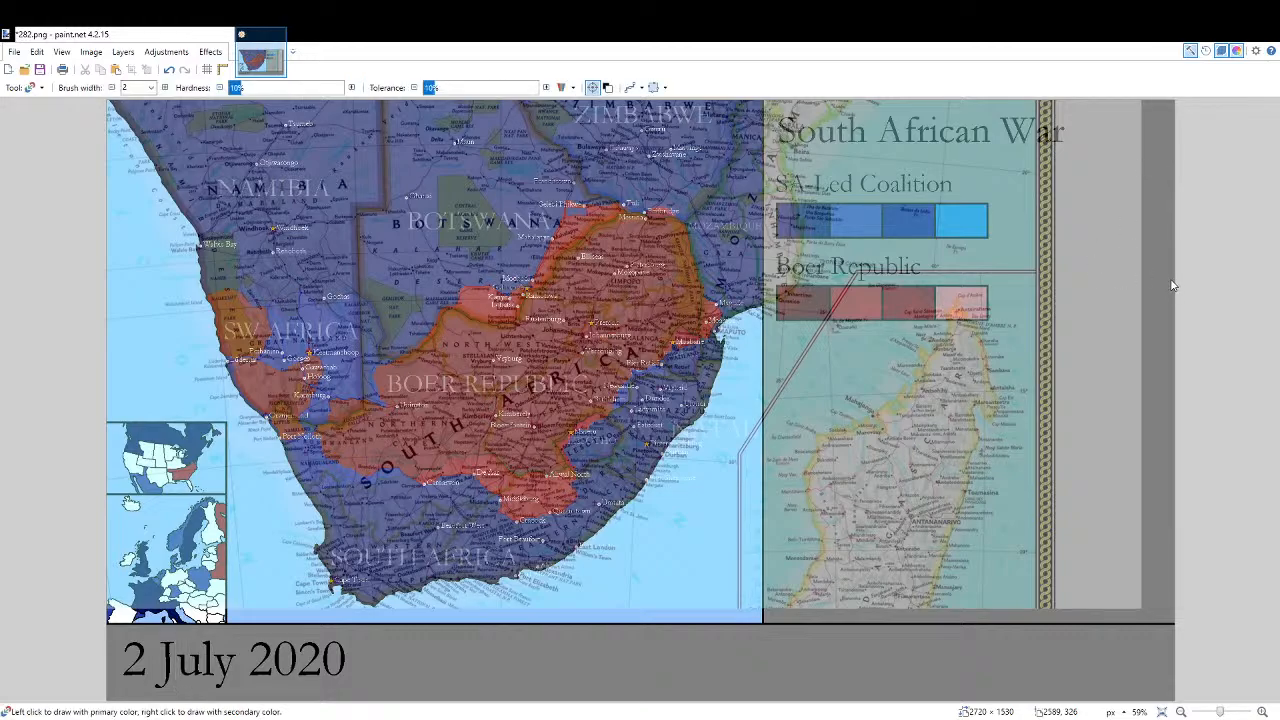
scroll(494, 281, up, 2)
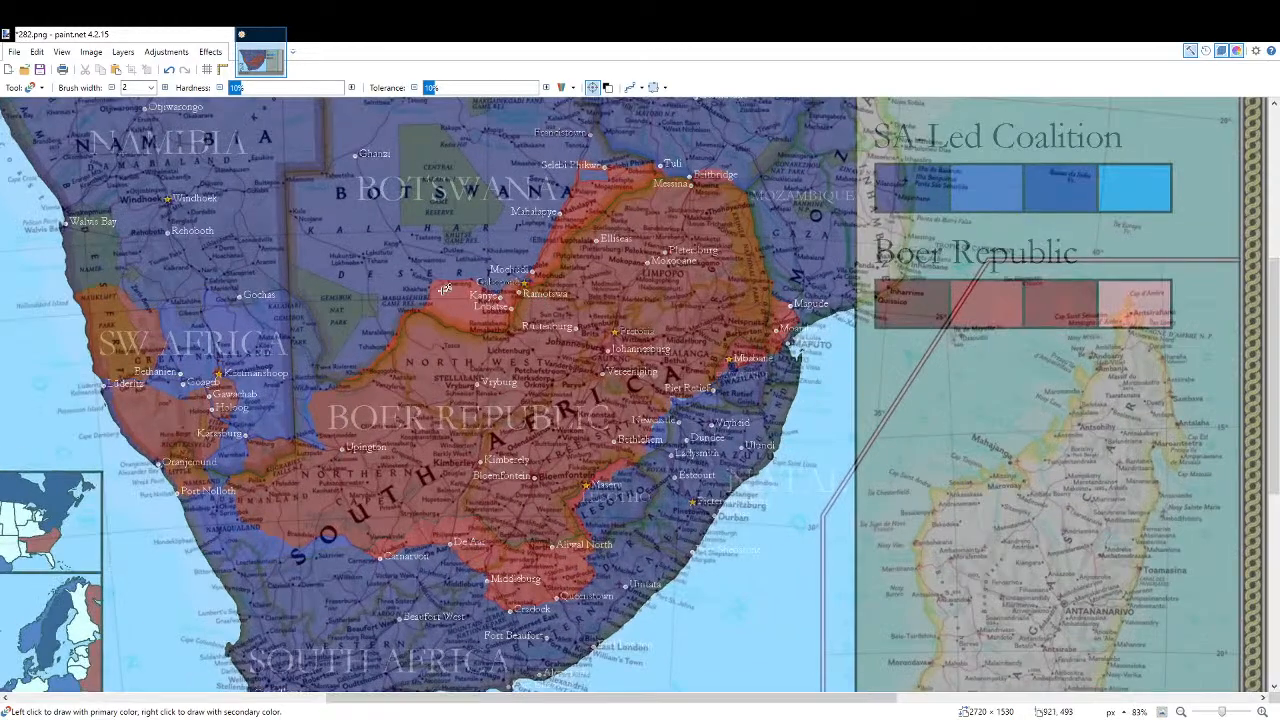
scroll(443, 289, up, 10)
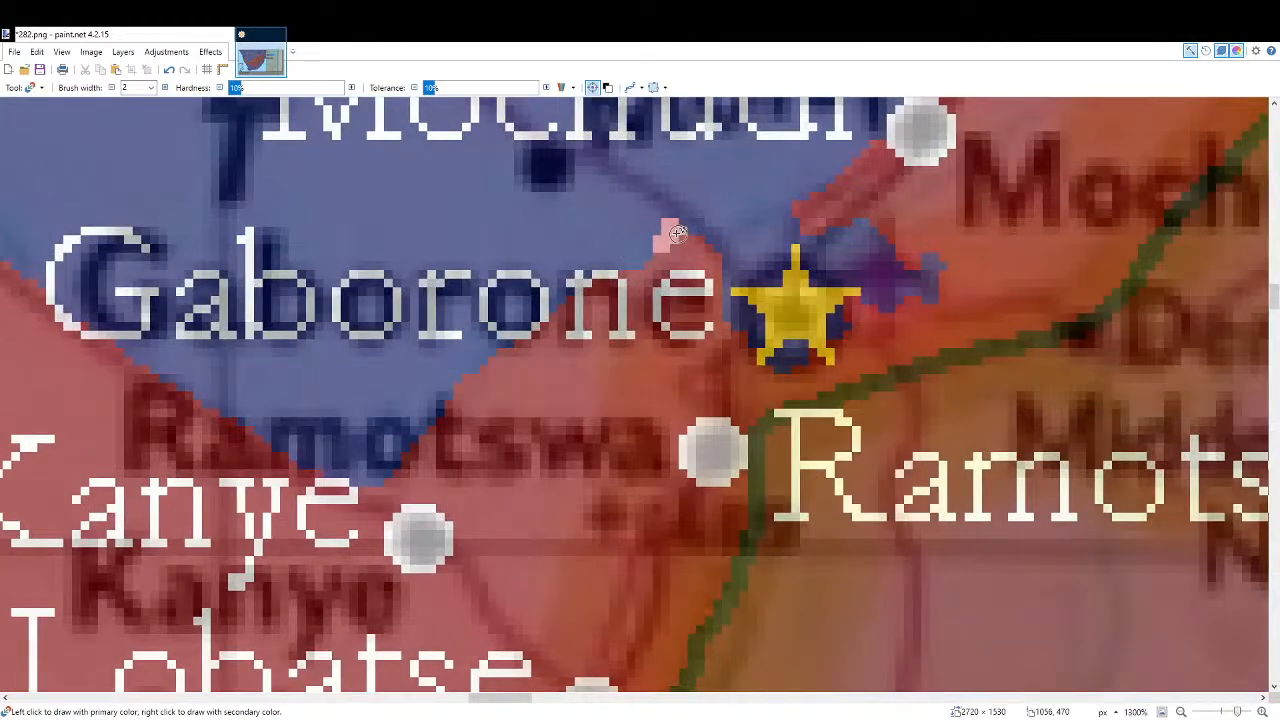
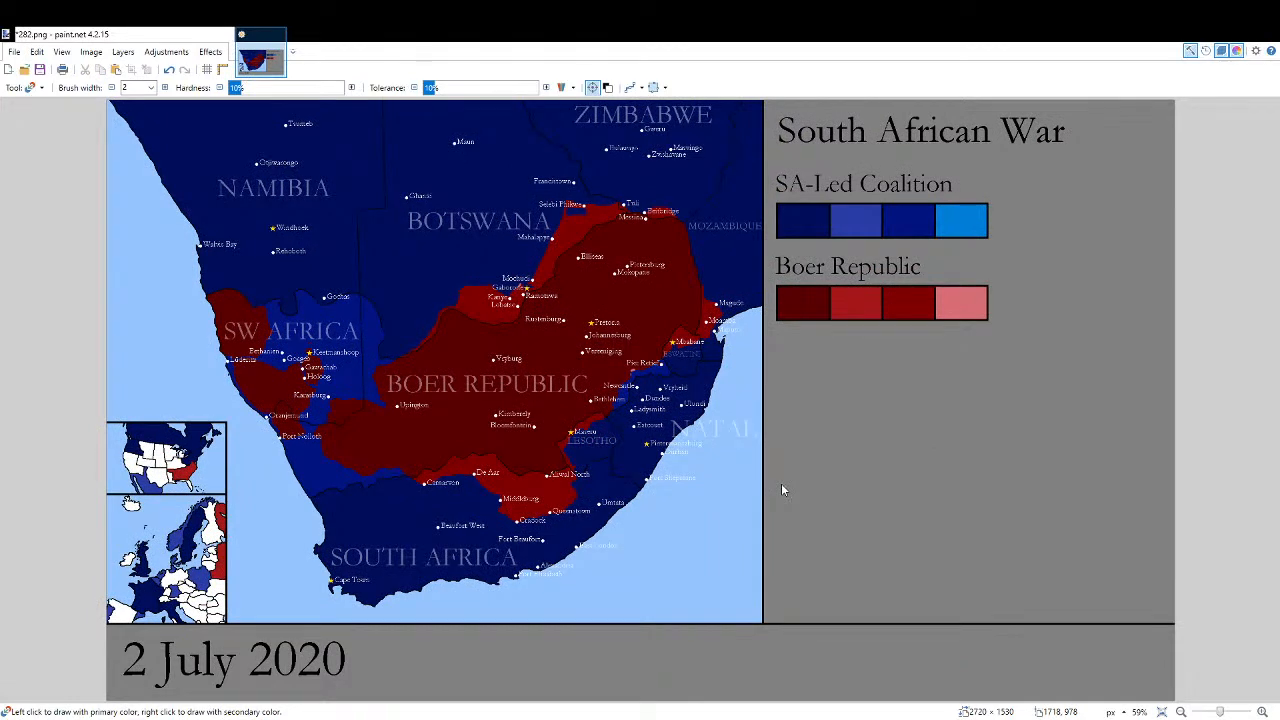
Save the 2 July 2020 map as 283.png, and bring back the see-through reference map.
key(ctrl+s)
click(1103, 244)
Change the date label to "3 July 2020" in Garamond size 100, clearing the old day and aligning the new lettering.
key(f)
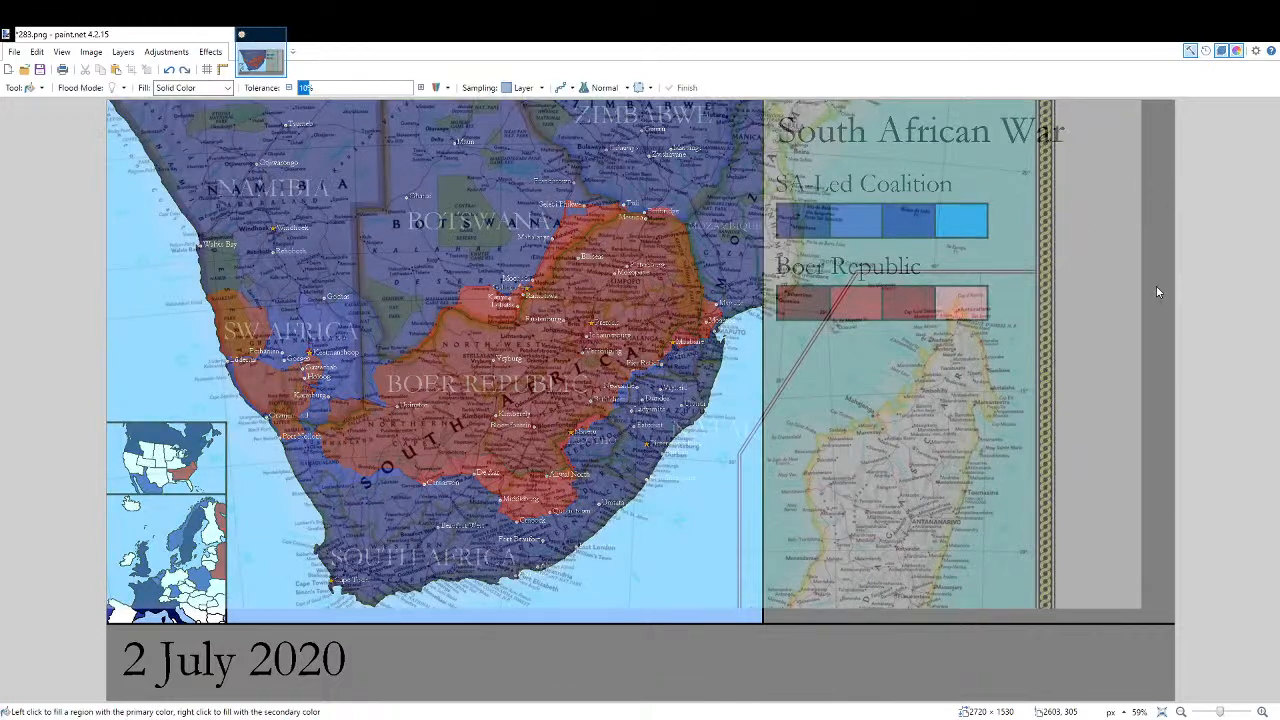
scroll(248, 592, up, 5)
drag(248, 592, 621, 390)
scroll(489, 494, up, 10)
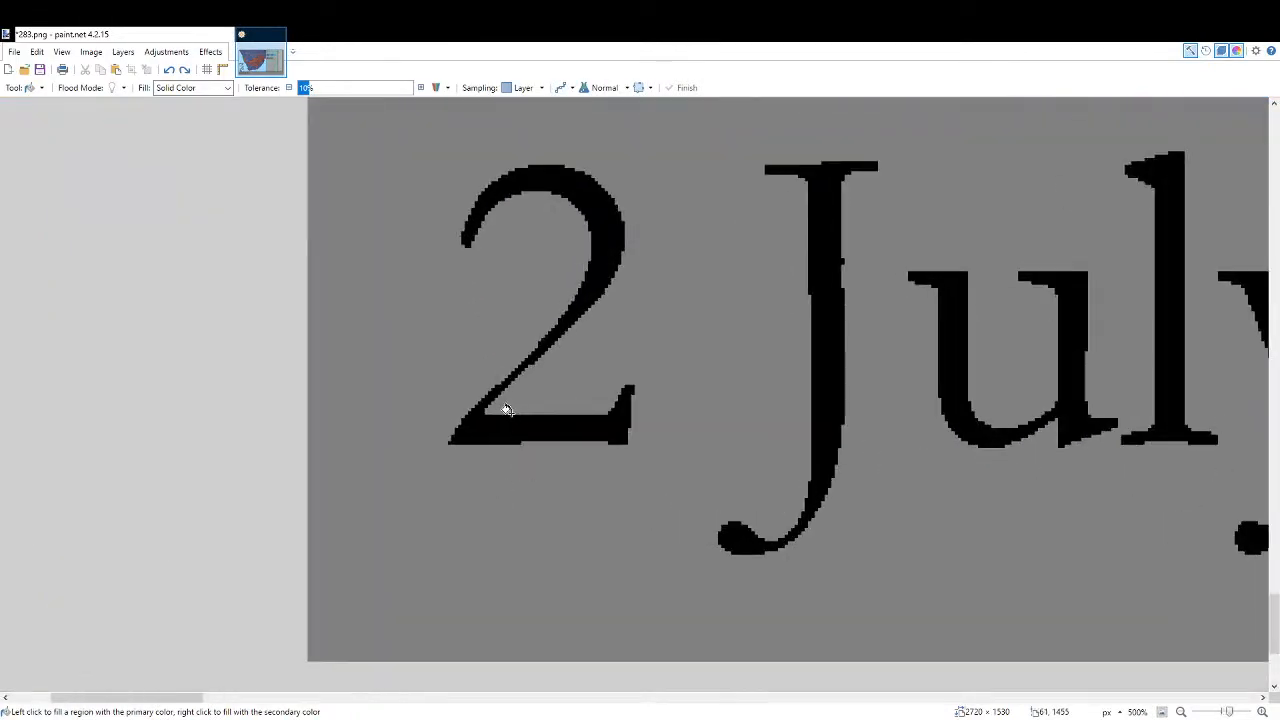
key(t)
click(502, 418)
text(3 J)
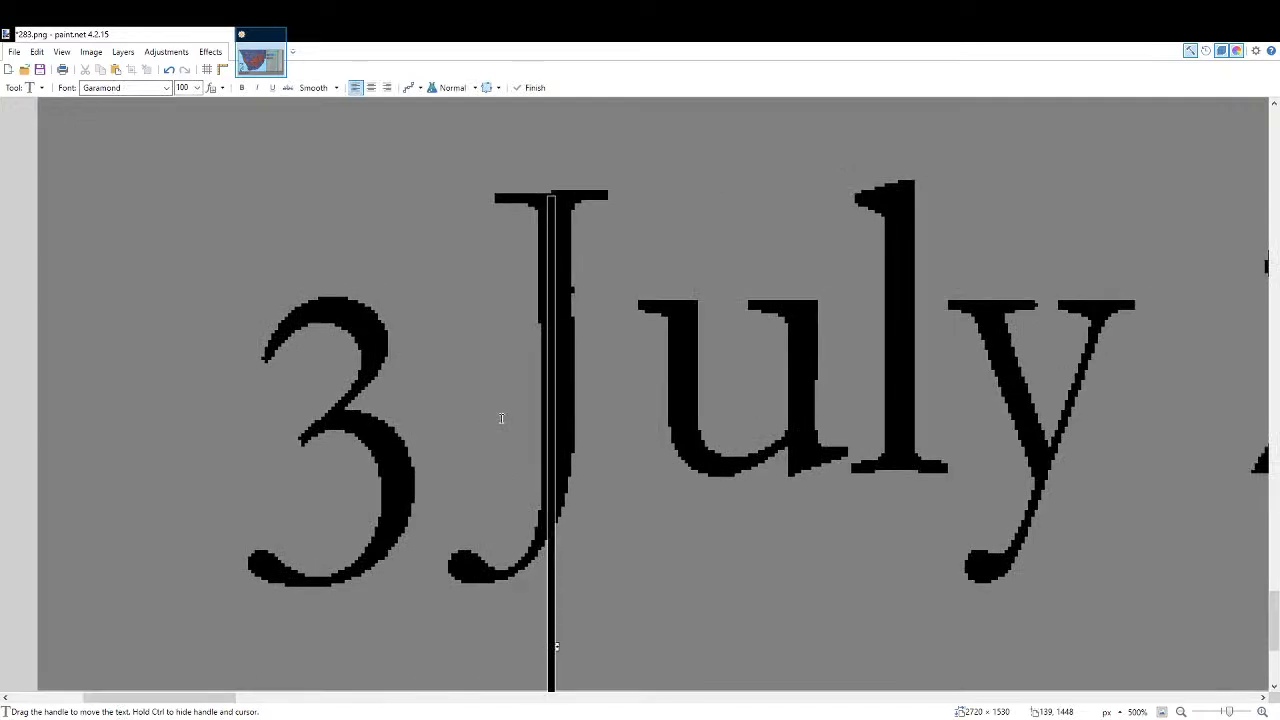
scroll(540, 407, up, 2)
drag(743, 479, 660, 326)
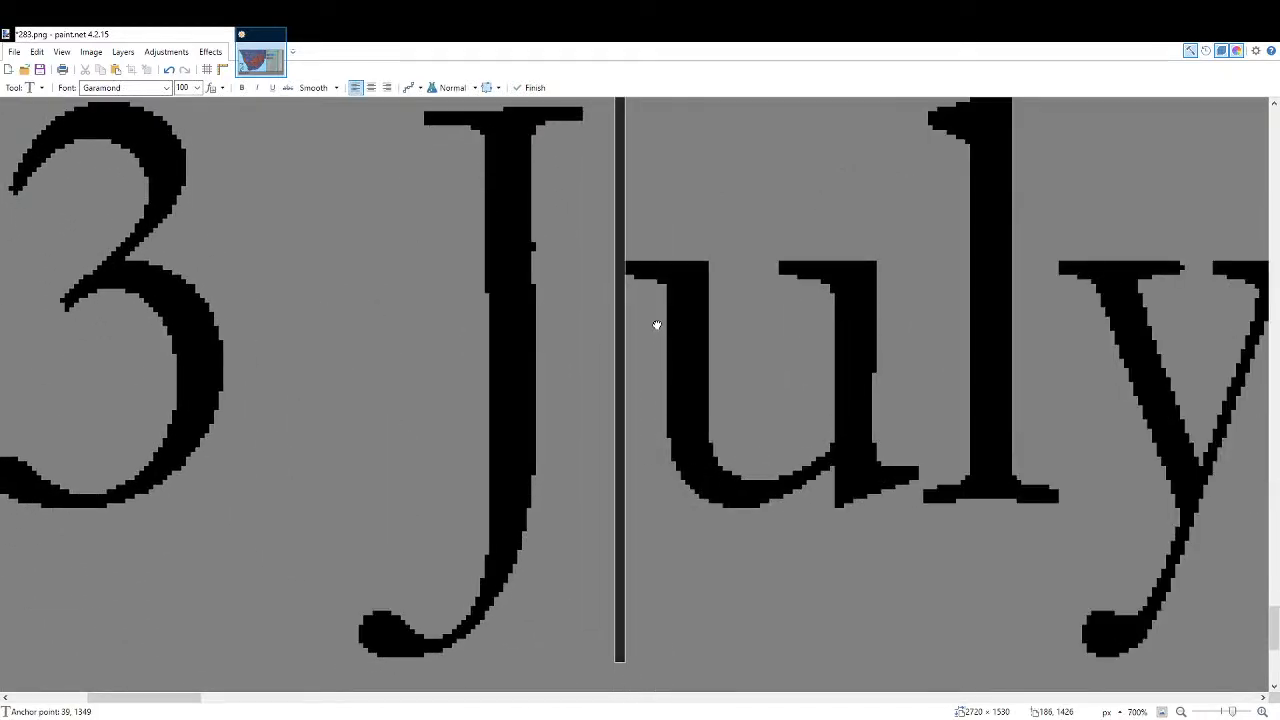
click(1163, 711)
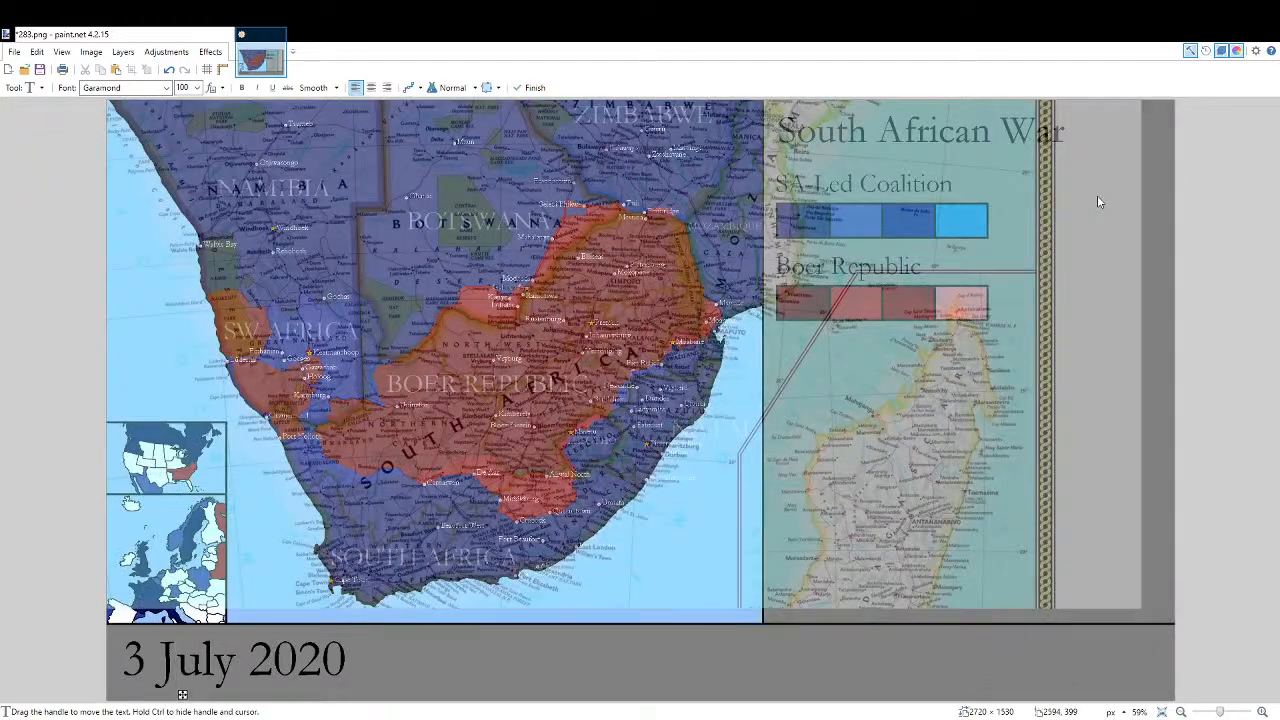
Fill the pink patch above the Gaborone label with the Boer Republic's medium red.
key(f)
scroll(545, 284, up, 7)
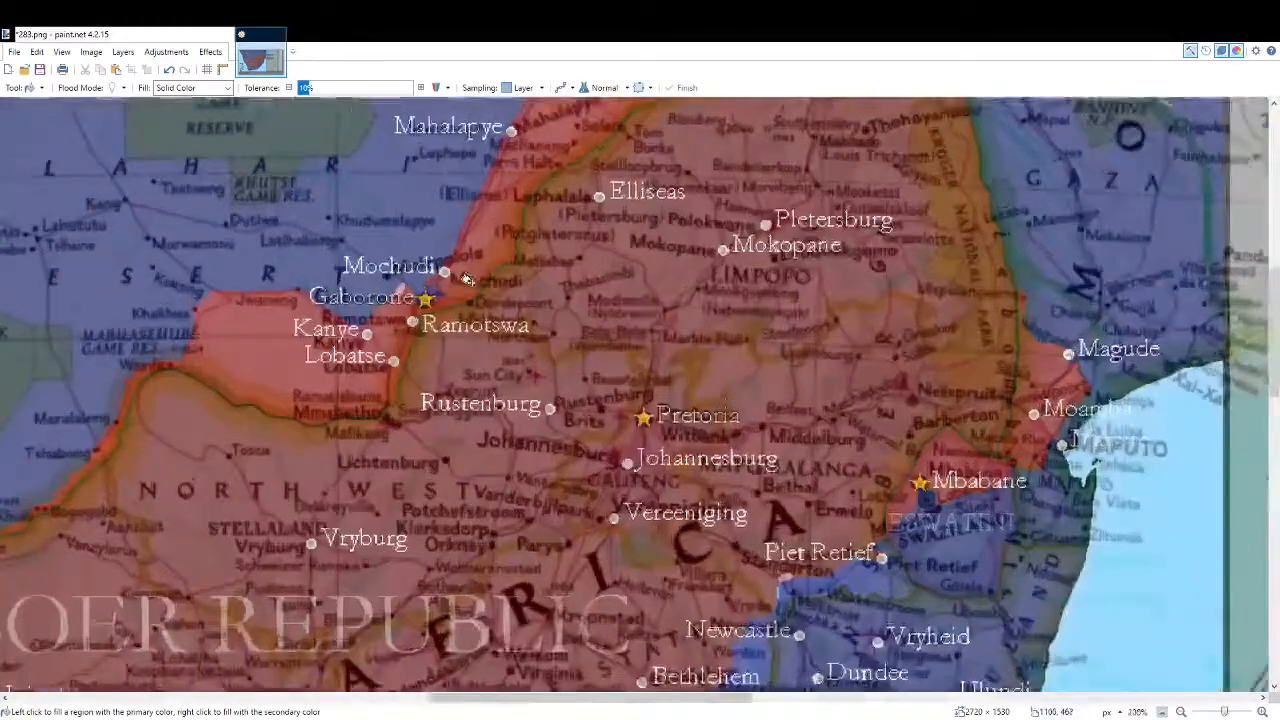
click(386, 275)
Paint small light pink Boer Republic advances beside the Gaborone star and at the tip of the red area above the Gaborone label.
key(b)
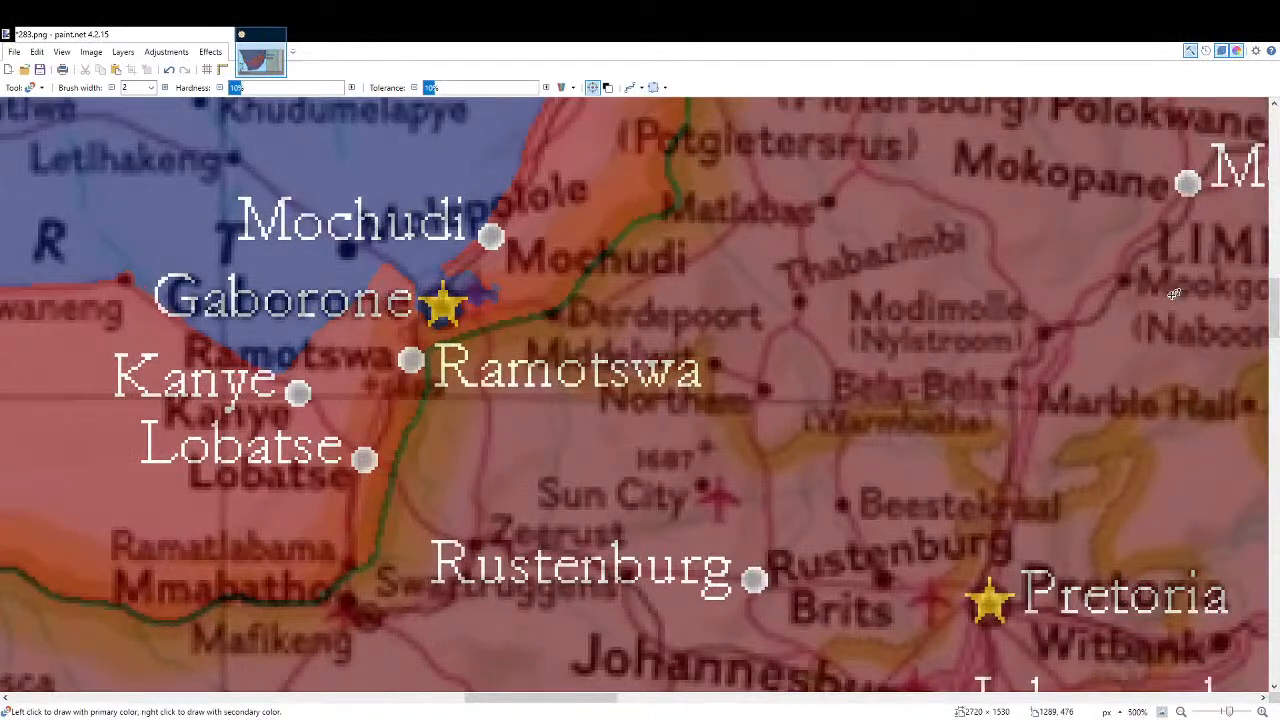
scroll(680, 470, up, 5)
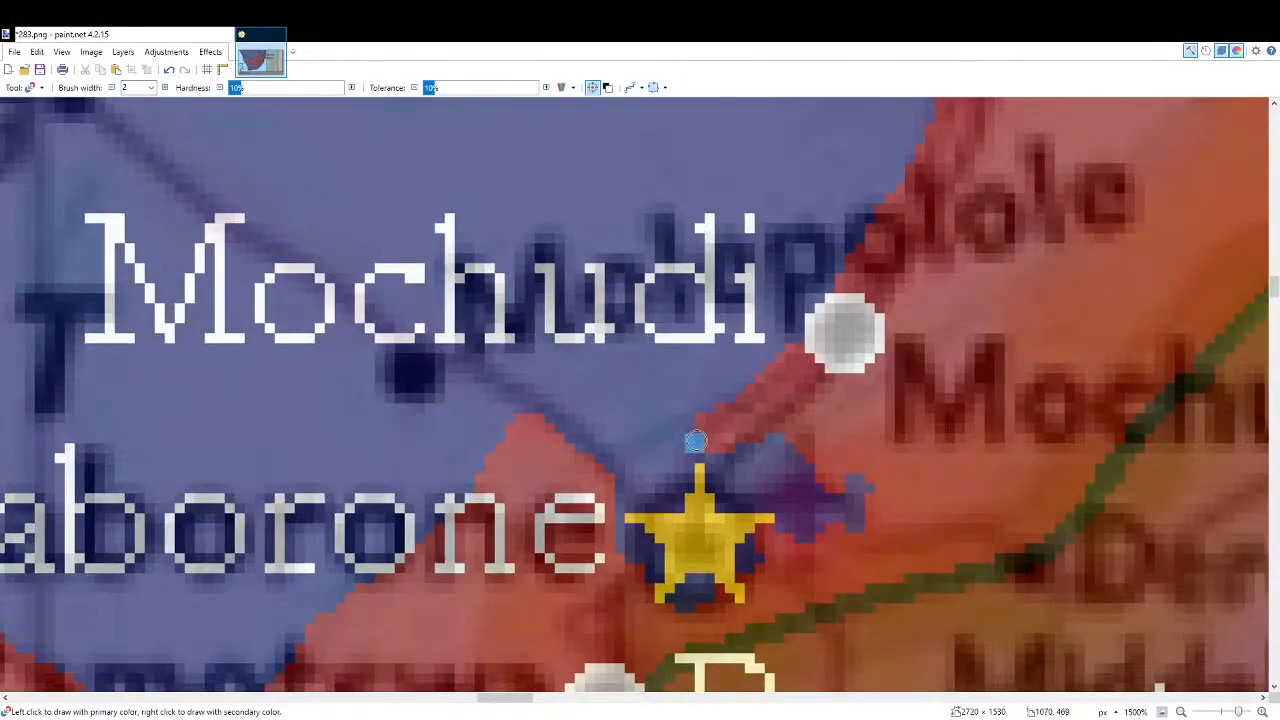
key(ctrl+z)
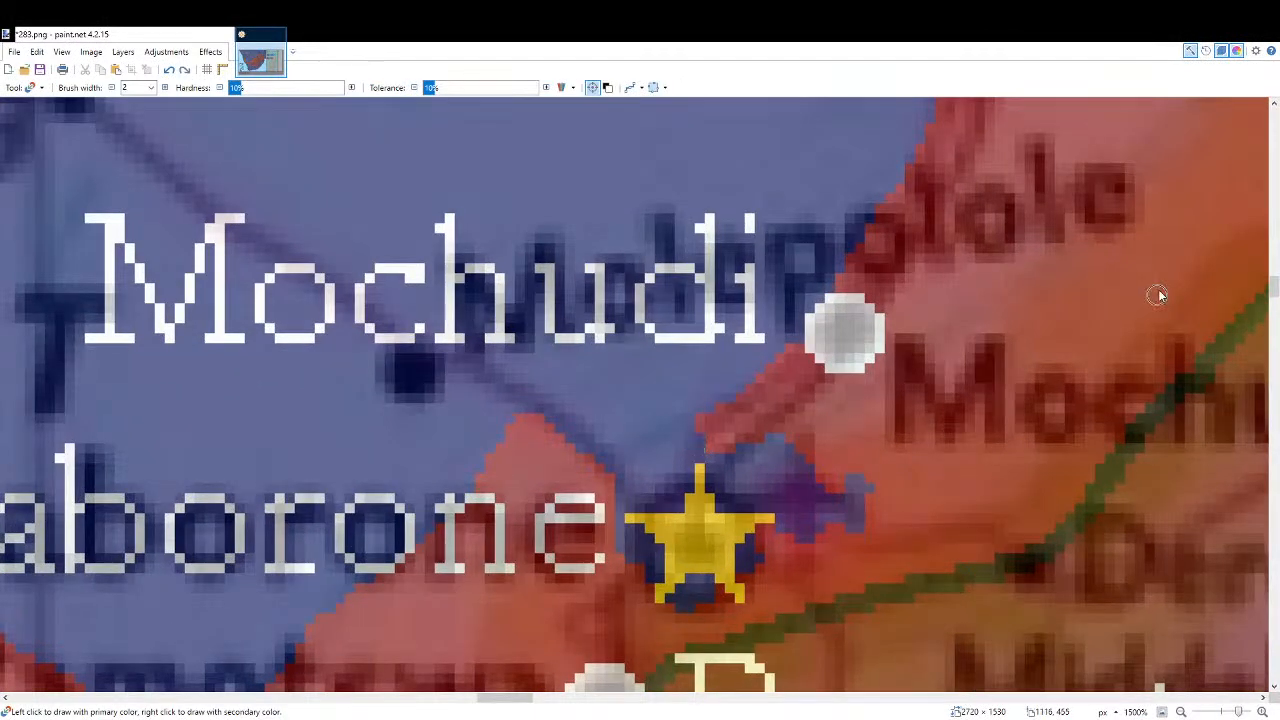
click(780, 443)
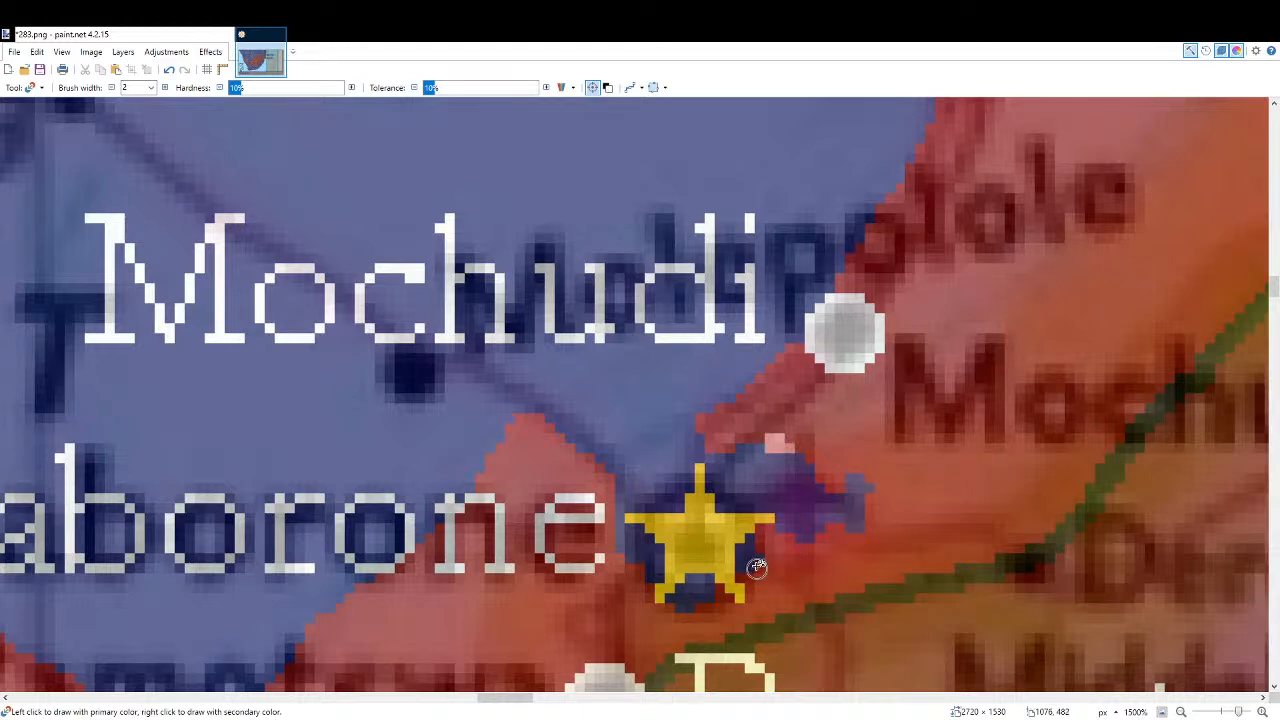
mouse_move(512, 405)
mouse_down()
mouse_move(483, 459)
mouse_move(514, 416)
mouse_move(491, 393)
mouse_move(474, 436)
mouse_up()
scroll(477, 438, down, 3)
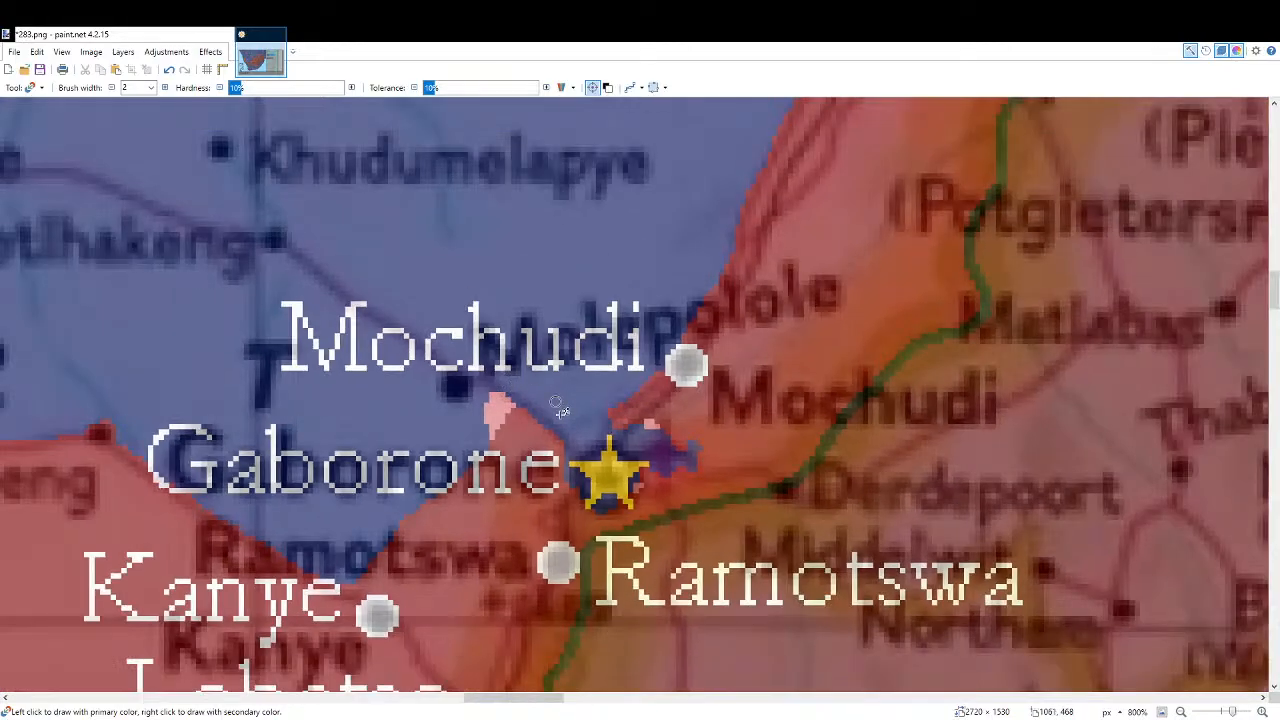
scroll(588, 458, down, 6)
scroll(658, 489, up, 2)
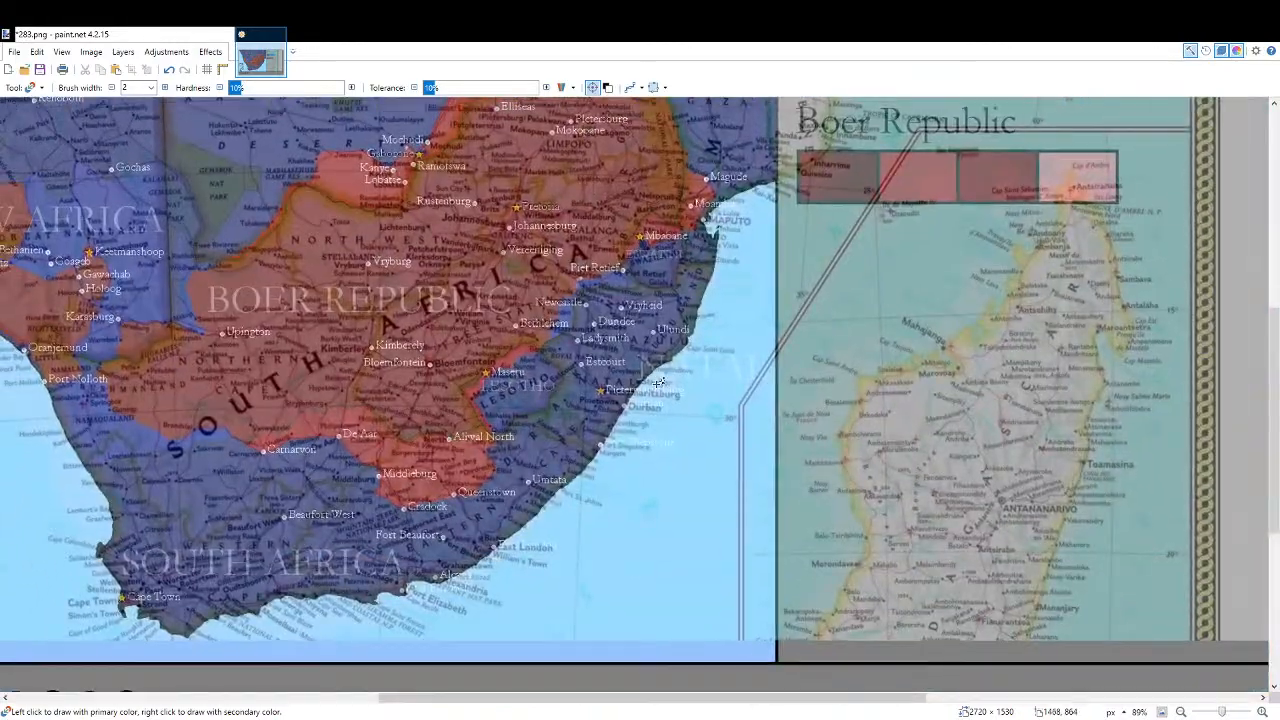
Fill the pink patch below Standerton with medium red and the light blue patches from there to Piet Retief with the Coalition's medium blue.
scroll(1066, 231, up, 3)
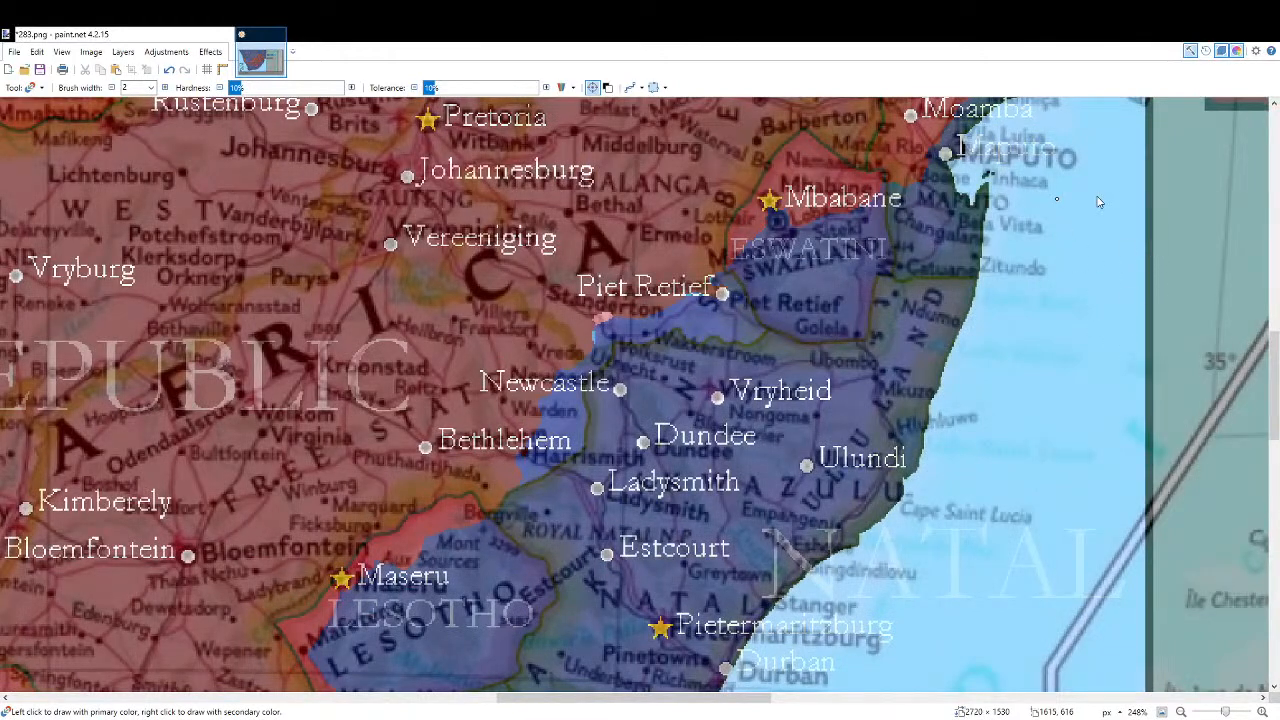
key(f)
scroll(634, 346, up, 6)
click(510, 245)
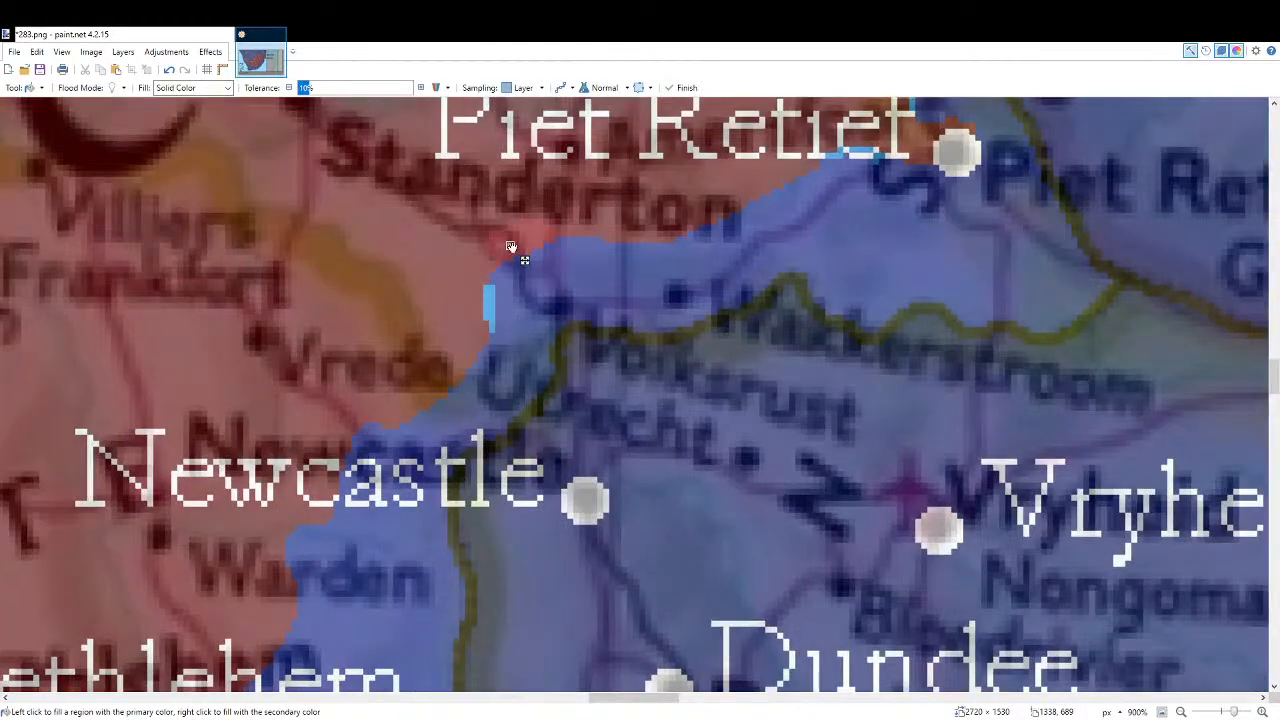
click(492, 305)
scroll(695, 340, up, 4)
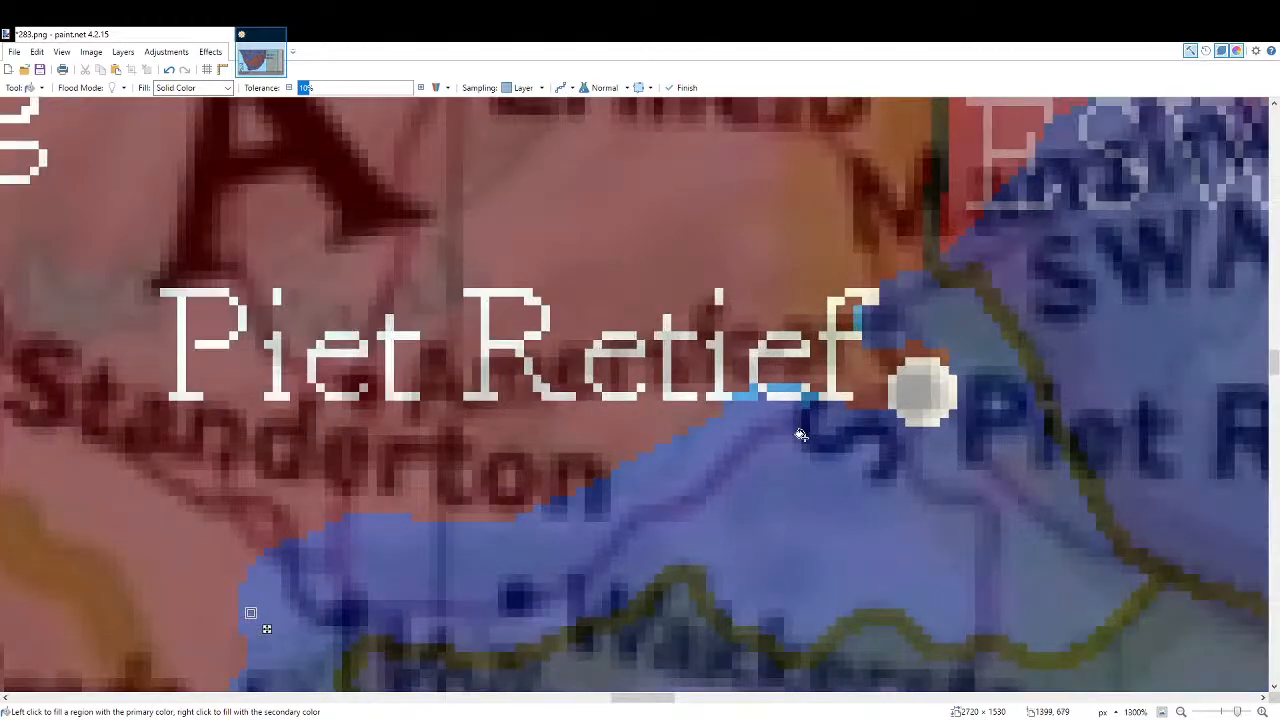
click(814, 392)
click(795, 372)
click(725, 377)
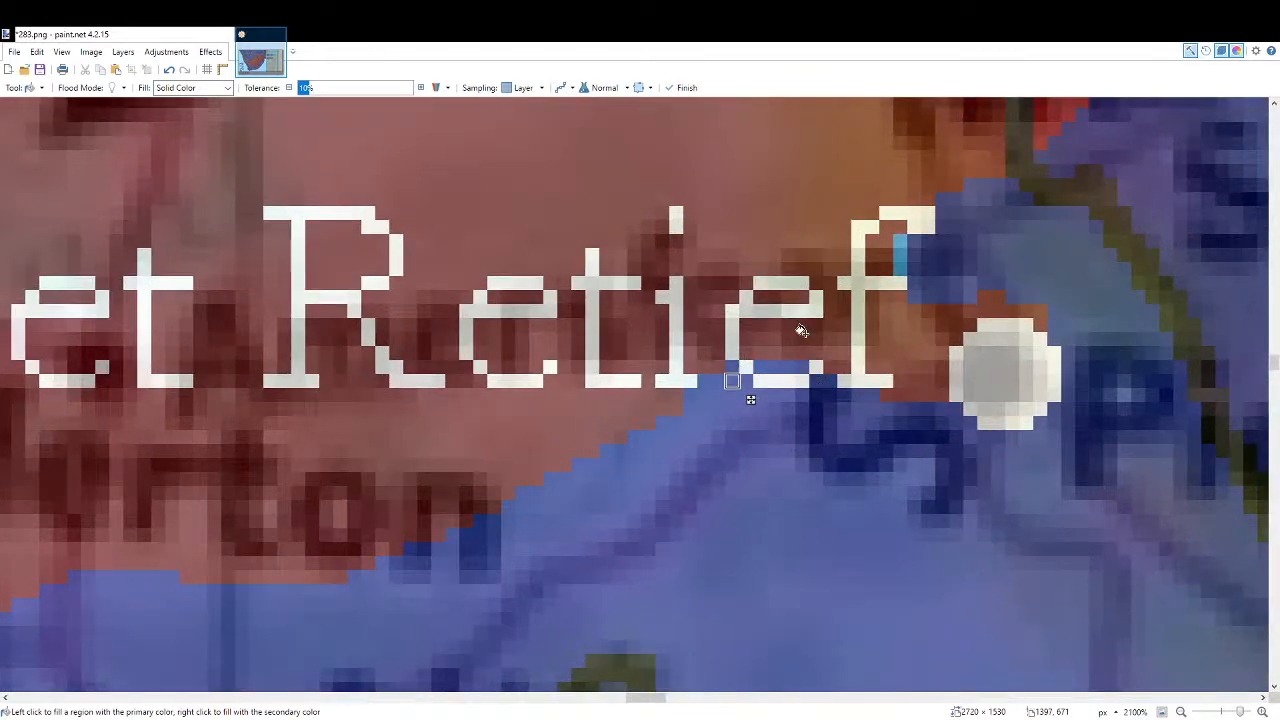
click(900, 255)
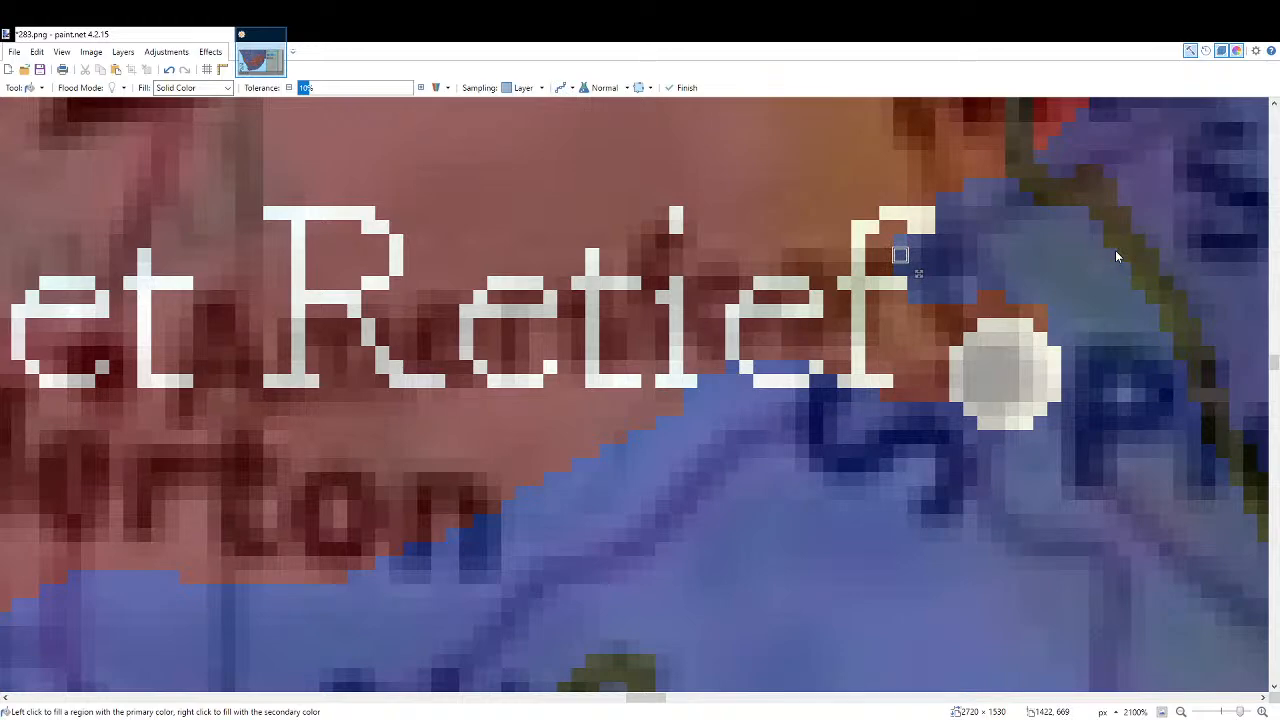
Paint new light blue Coalition advances on the front line east of Vrede and under the end of the Piet Retief label.
key(r)
scroll(860, 330, down, 4)
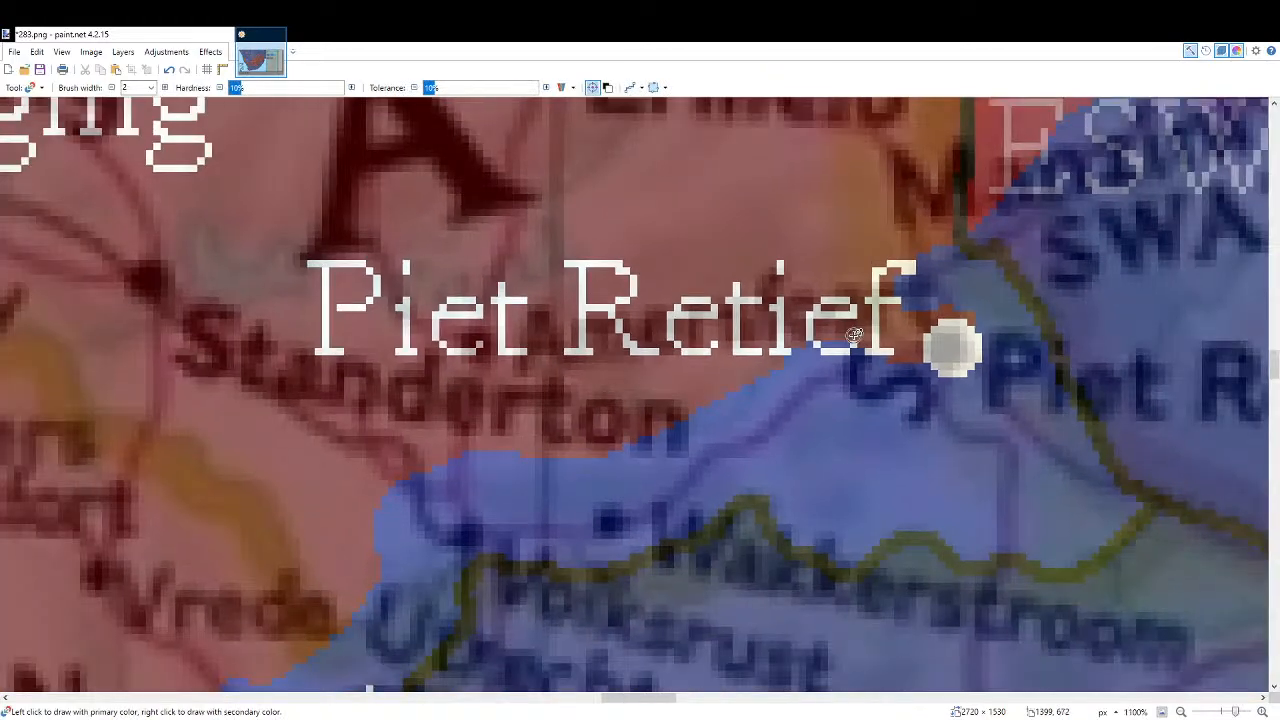
scroll(810, 330, down, 4)
scroll(647, 330, left, 3)
mouse_move(527, 372)
mouse_down()
mouse_move(571, 355)
mouse_move(571, 328)
mouse_up()
scroll(566, 354, up, 2)
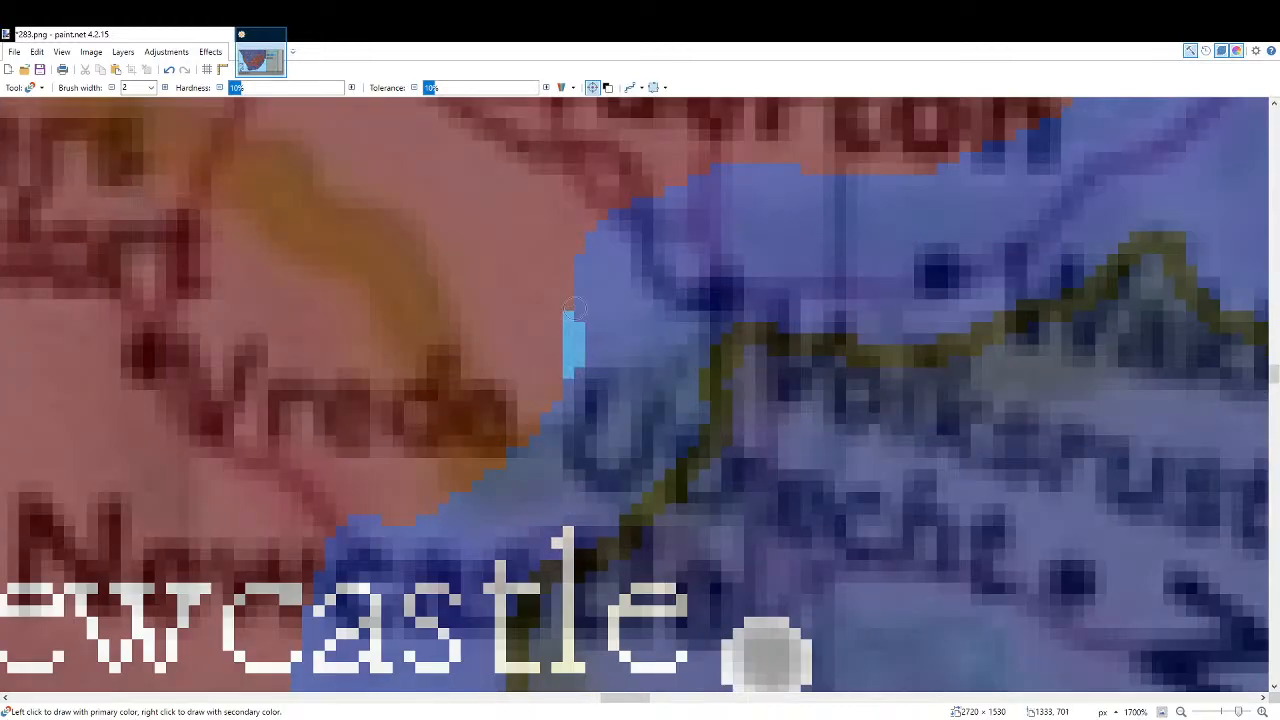
scroll(571, 330, down, 3)
scroll(654, 375, down, 3)
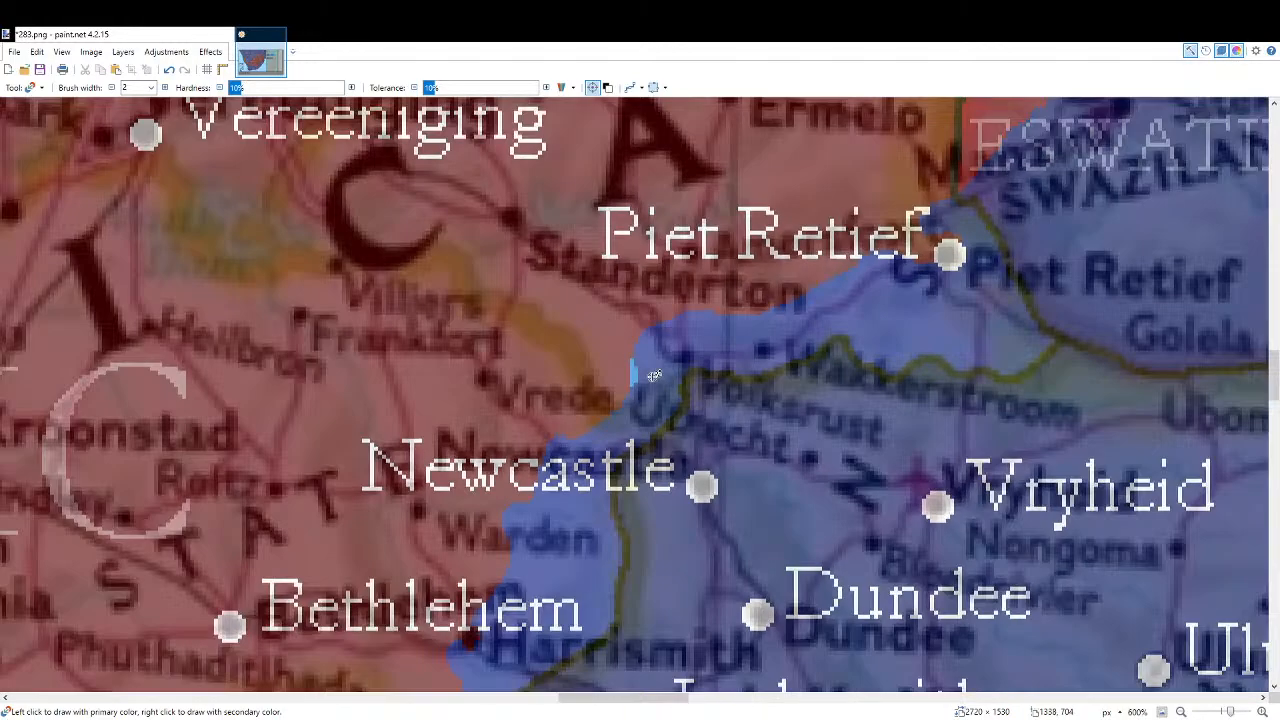
scroll(654, 375, down, 2)
scroll(815, 290, up, 5)
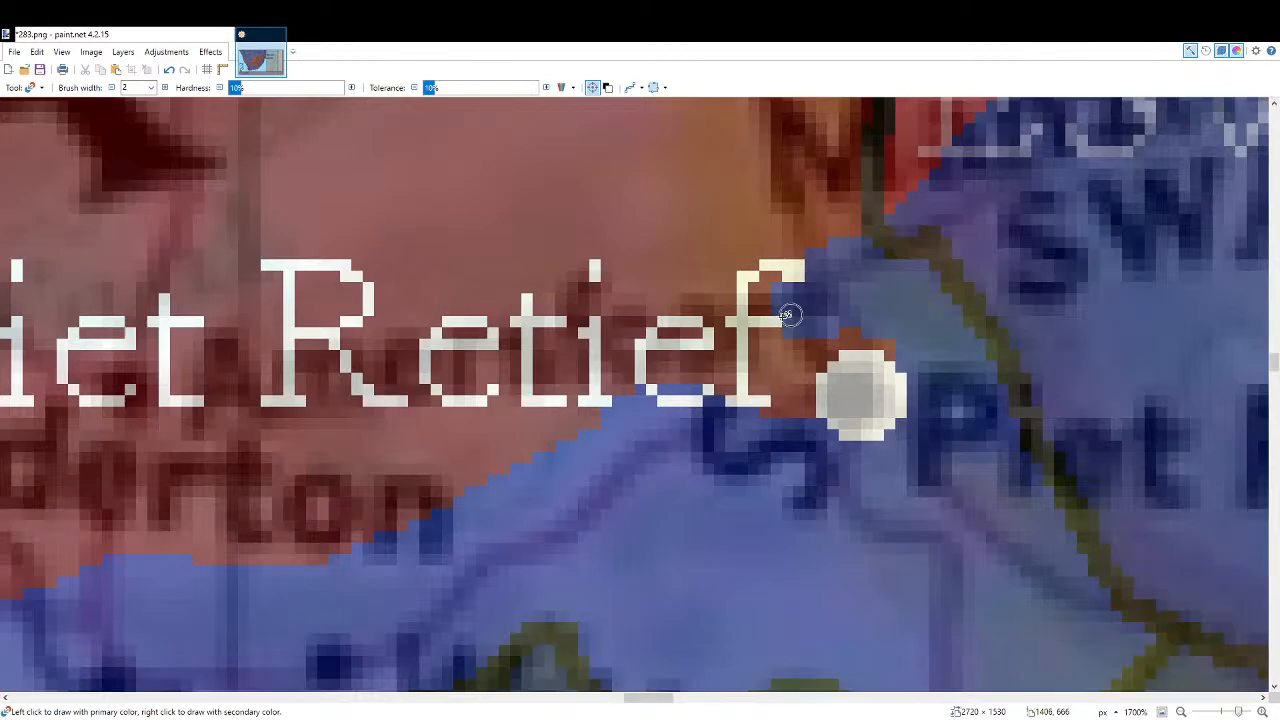
mouse_move(735, 386)
mouse_down()
mouse_move(685, 389)
mouse_move(690, 372)
mouse_move(659, 380)
mouse_up()
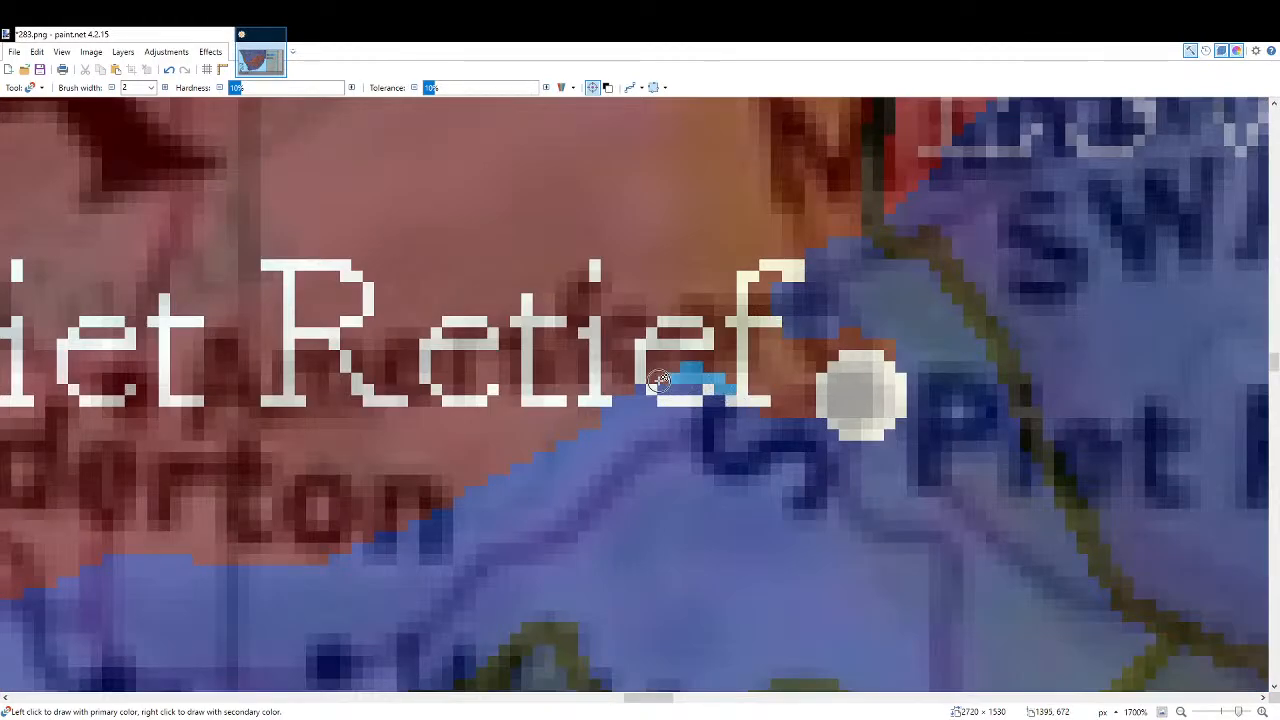
Save the 3 July 2020 map as 284.png, and bring back the see-through reference map.
click(1162, 711)
scroll(553, 491, up, 4)
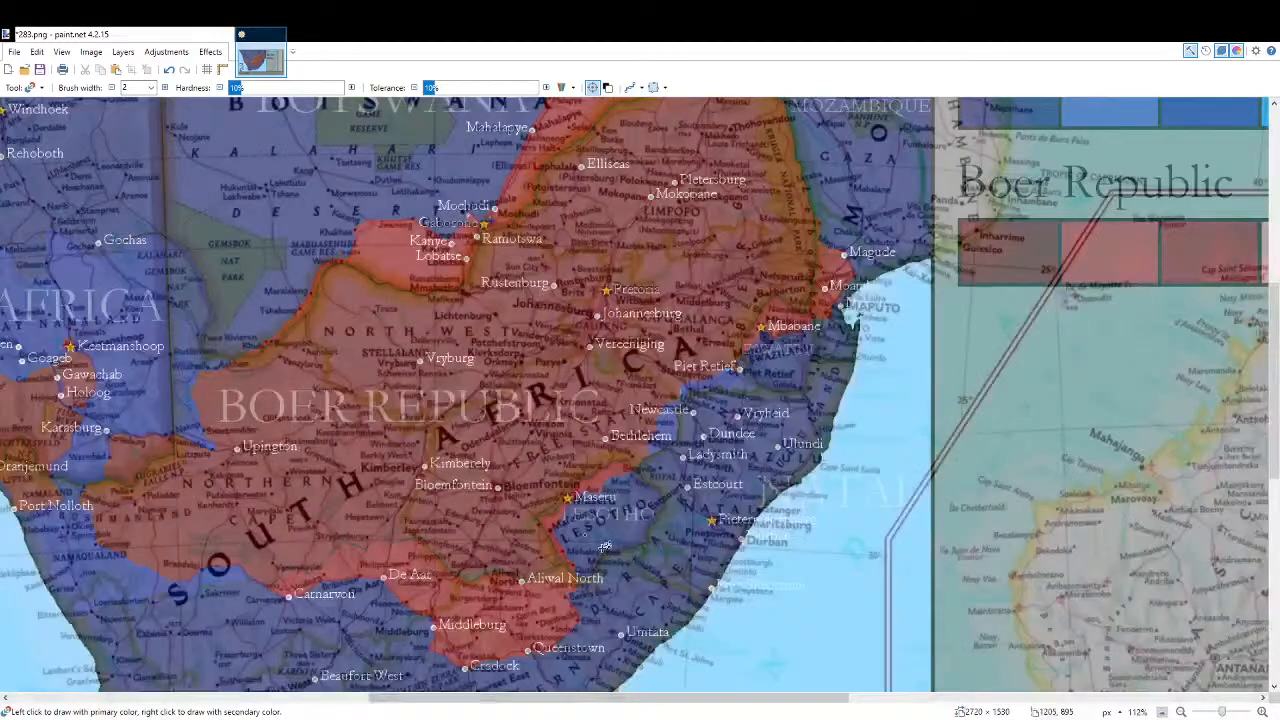
scroll(553, 491, up, 2)
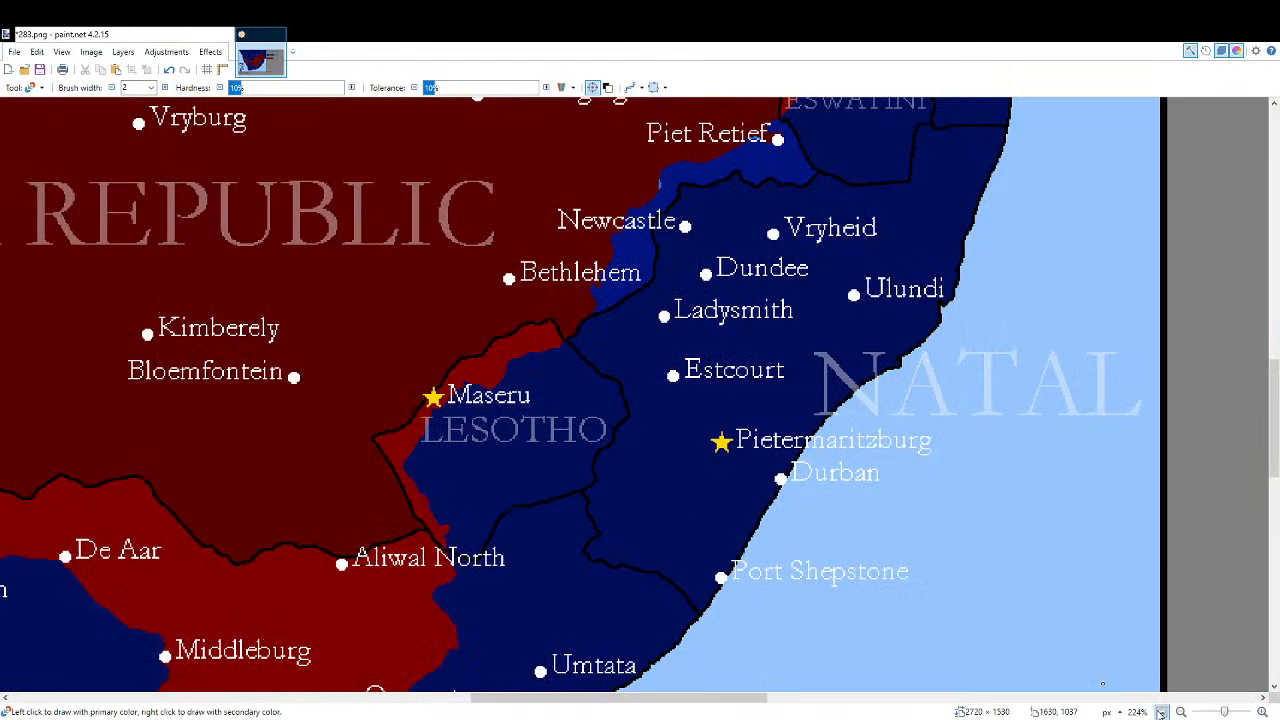
click(1162, 711)
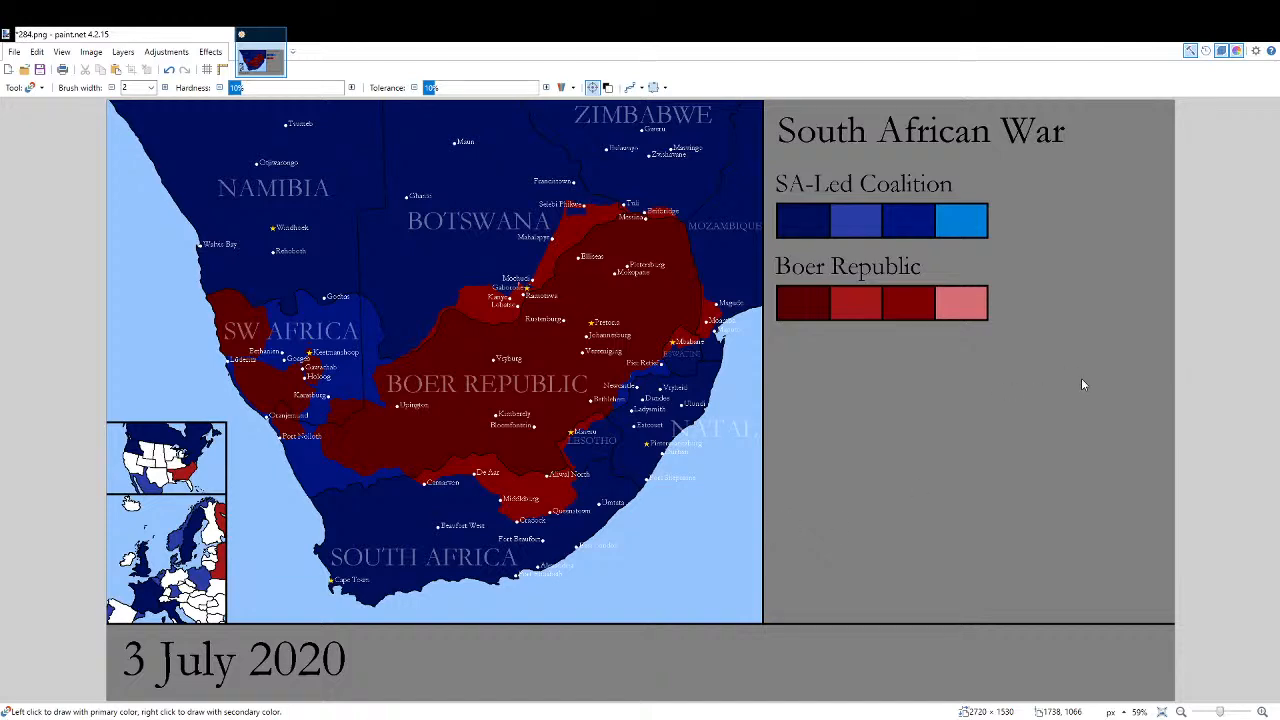
click(1208, 186)
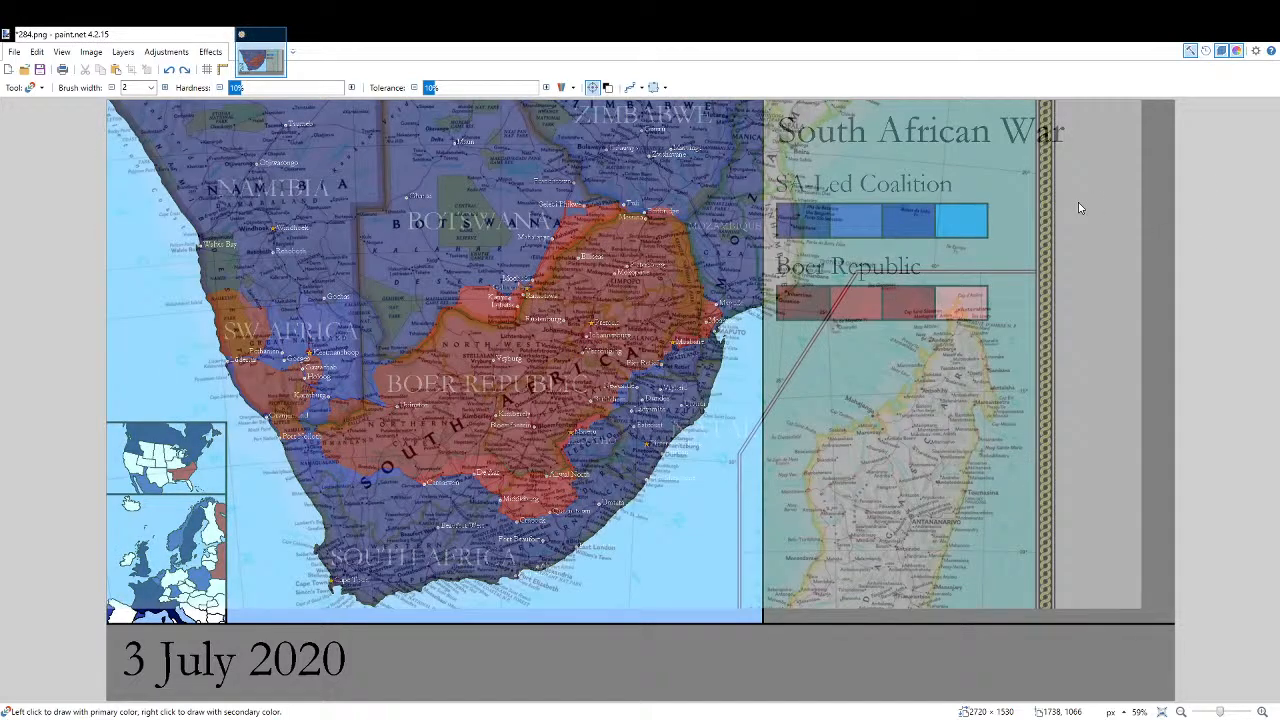
Change the date label to "4 July 2020" in Garamond size 100, clearing the old day and aligning the new lettering.
key(f)
scroll(90, 611, up, 3)
drag(200, 649, 629, 414)
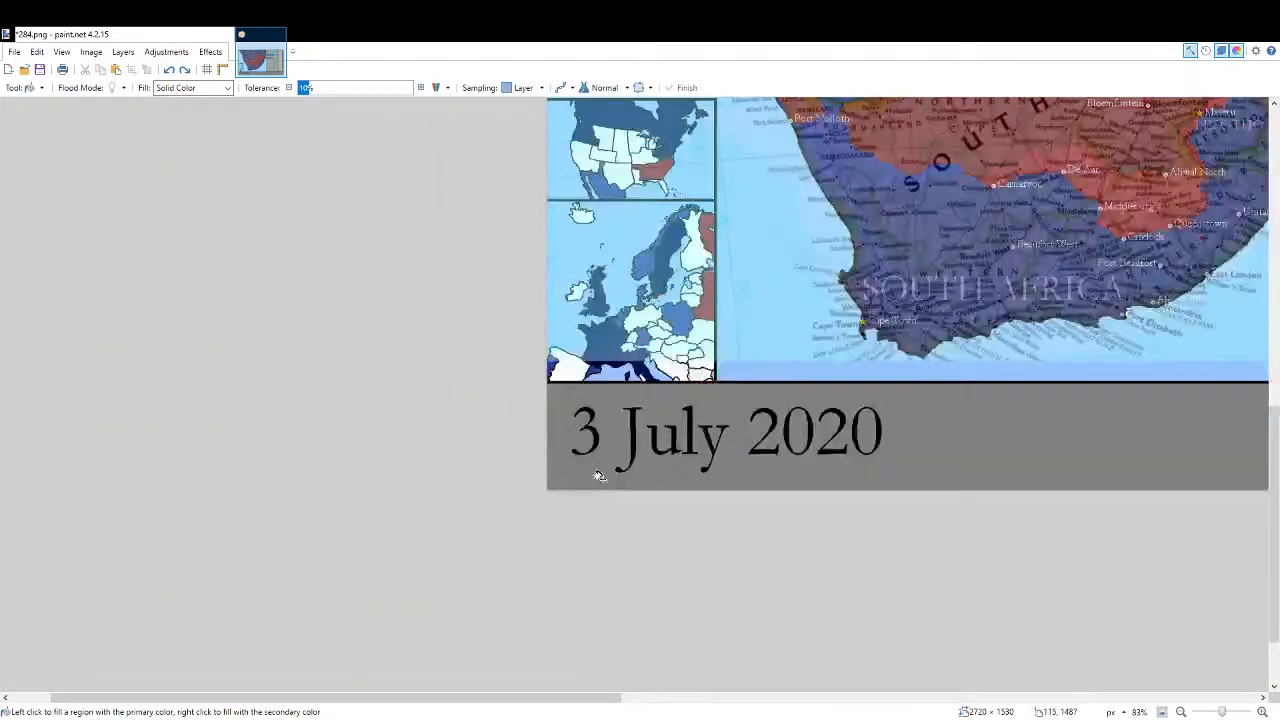
scroll(600, 380, up, 6)
key(t)
click(582, 382)
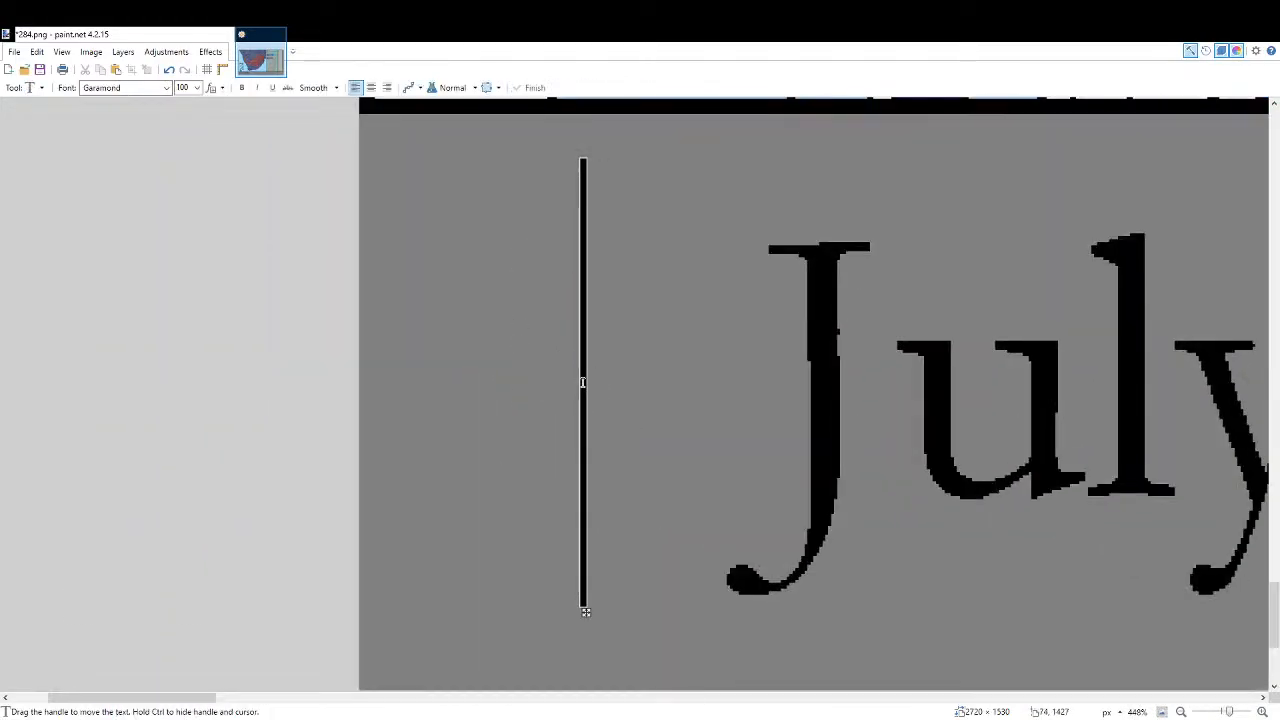
text(4 J)
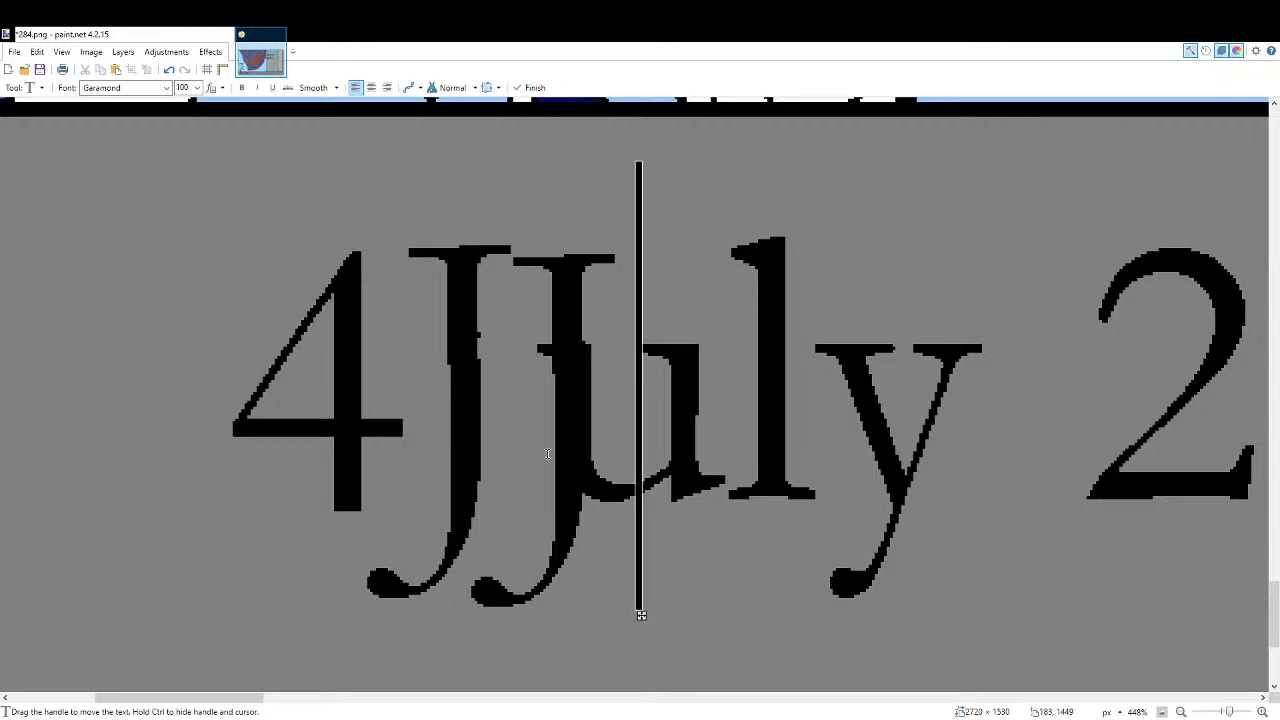
scroll(609, 423, up, 4)
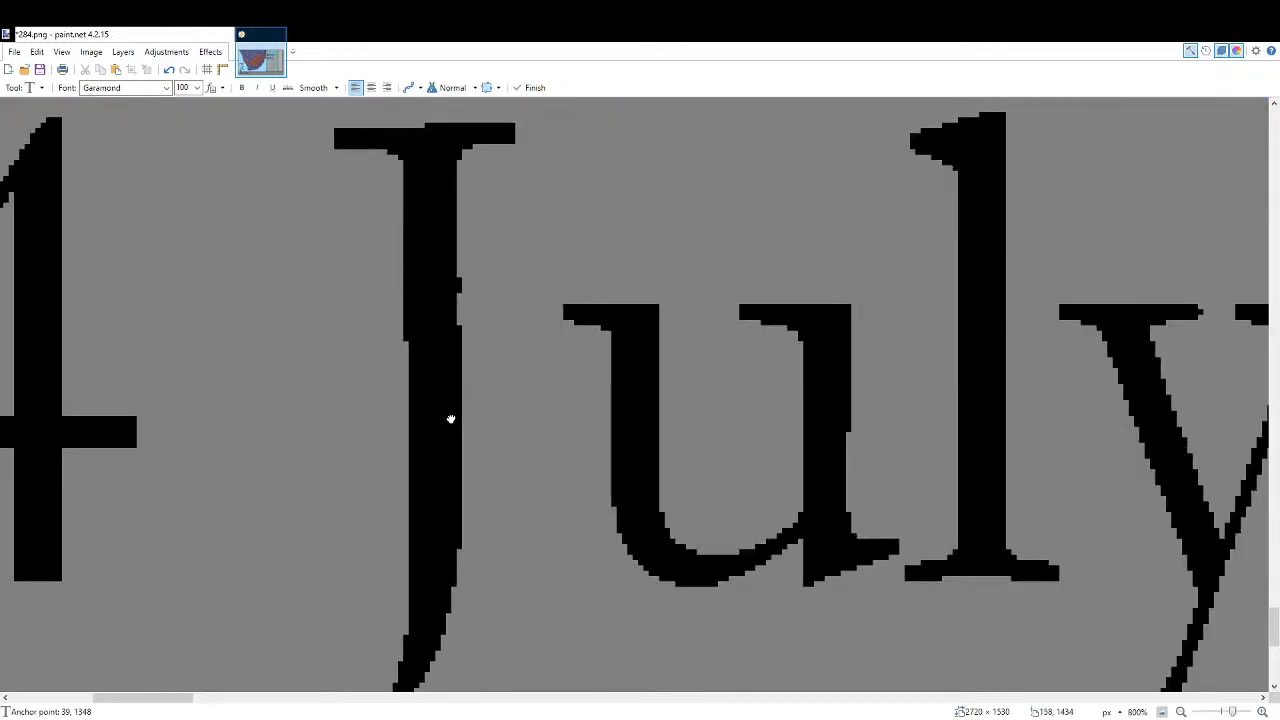
click(1160, 711)
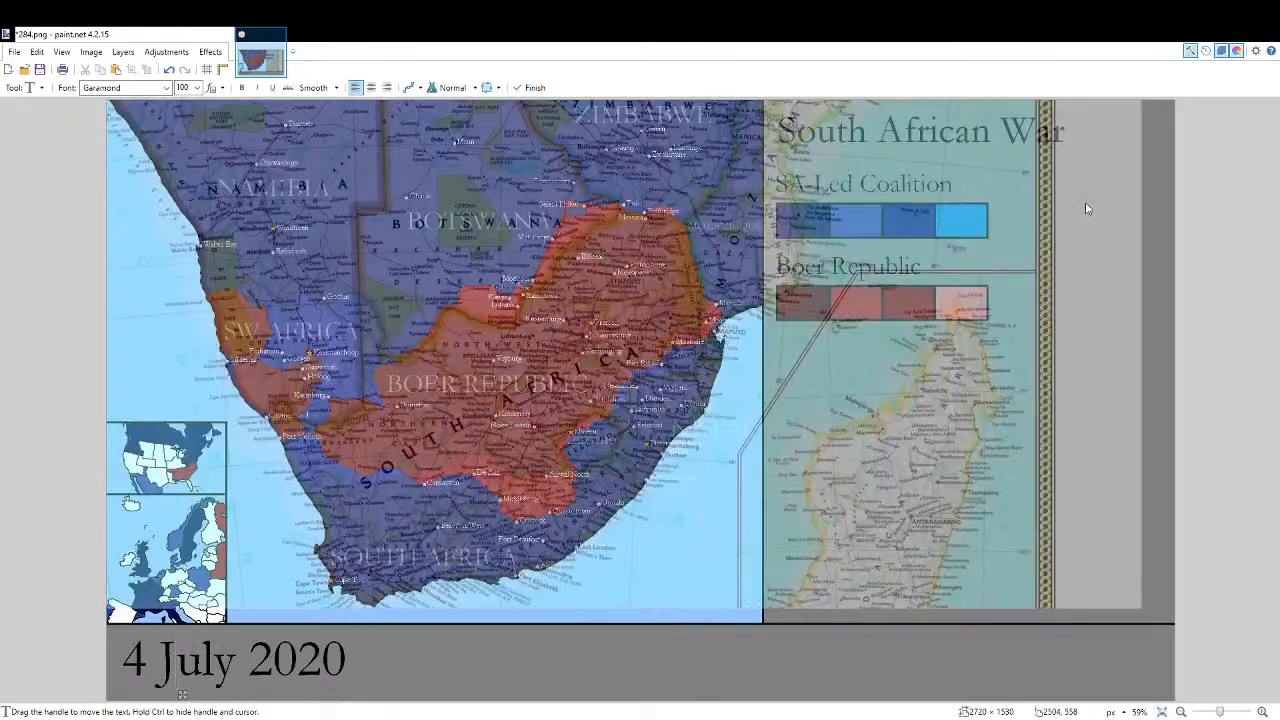
Fill the pink patches around the Gaborone star and above its label with the Boer Republic's medium red.
key(f)
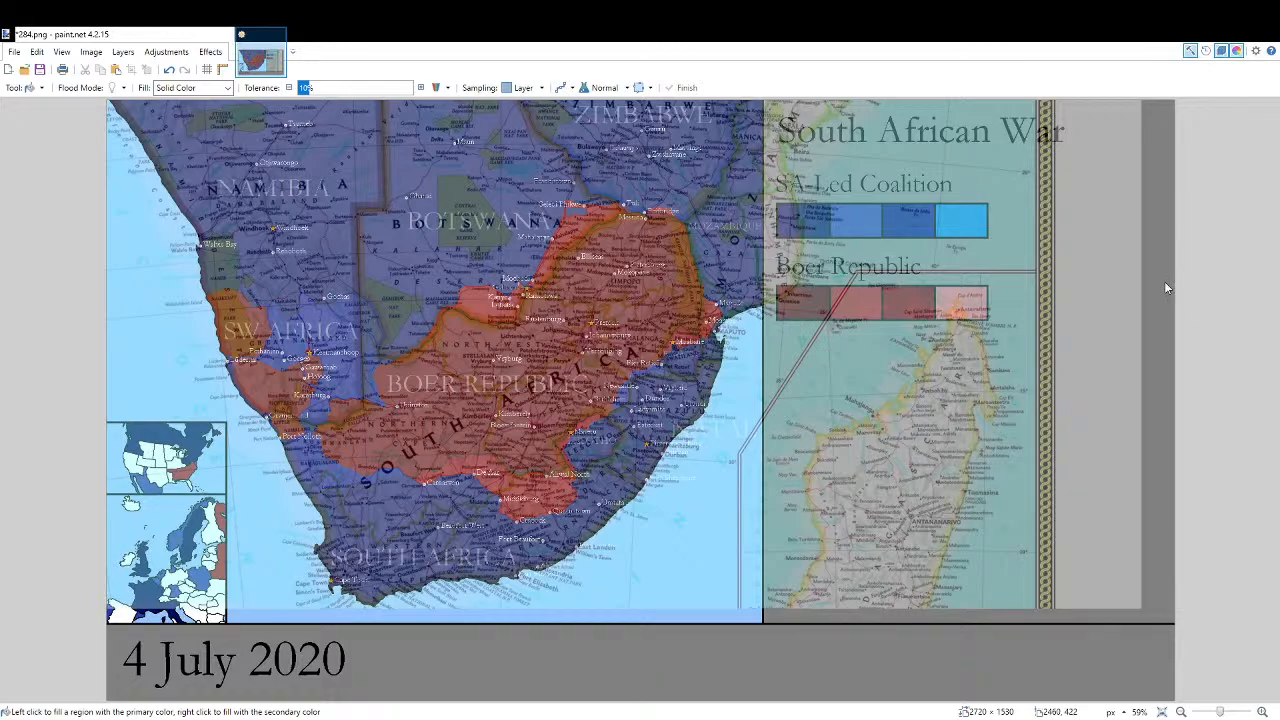
key(ctrl+0)
scroll(541, 286, up, 10)
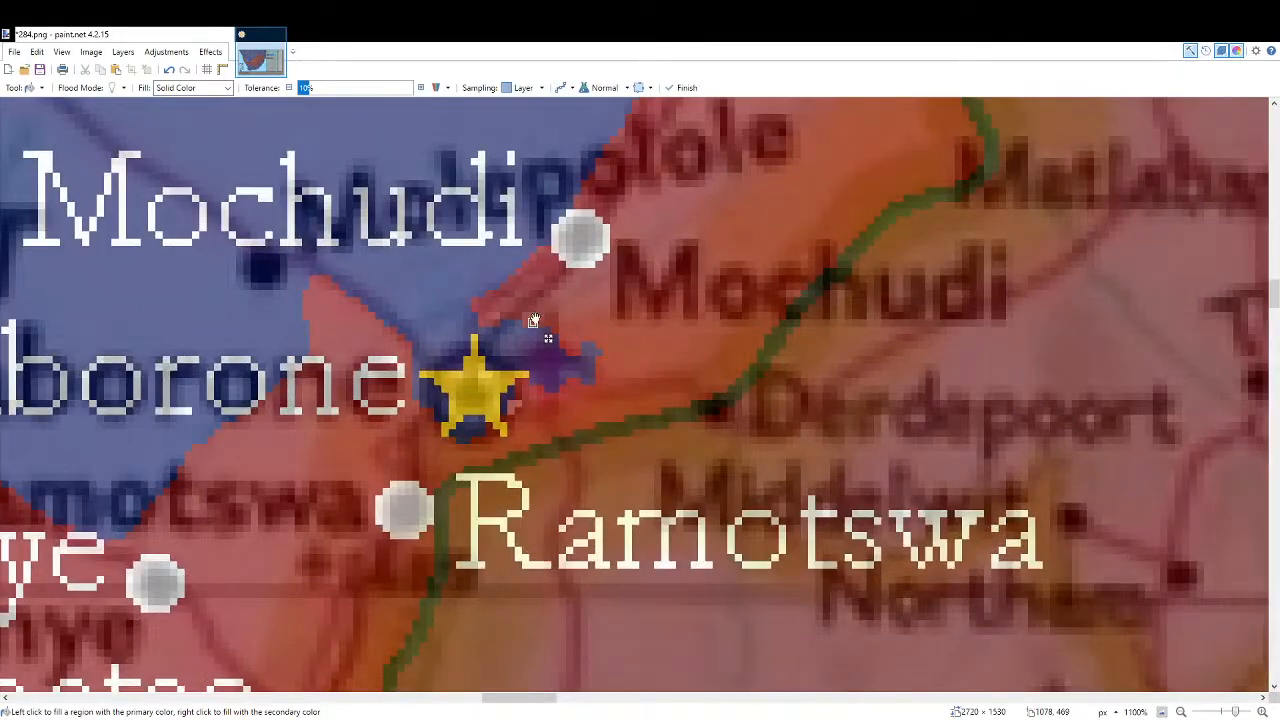
scroll(517, 411, up, 4)
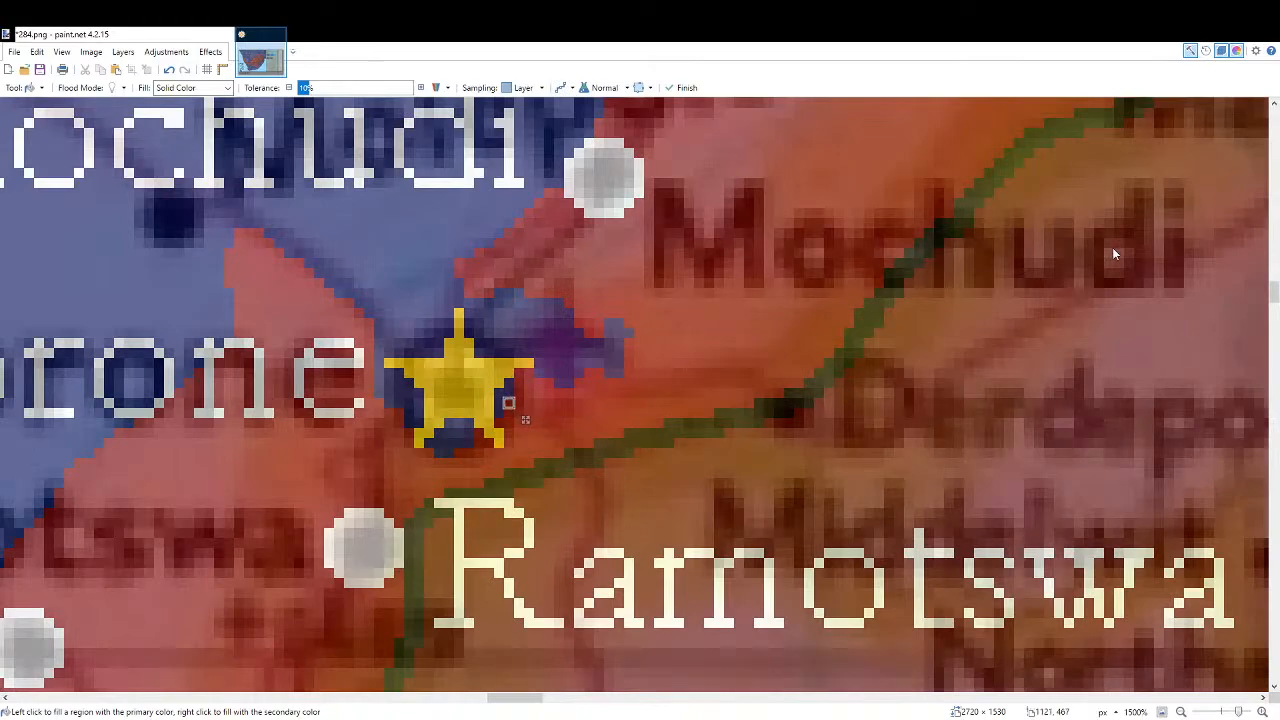
Paint new light pink patches just above the Gaborone star and at the red area's tip below Mochudi.
key(b)
scroll(491, 277, up, 4)
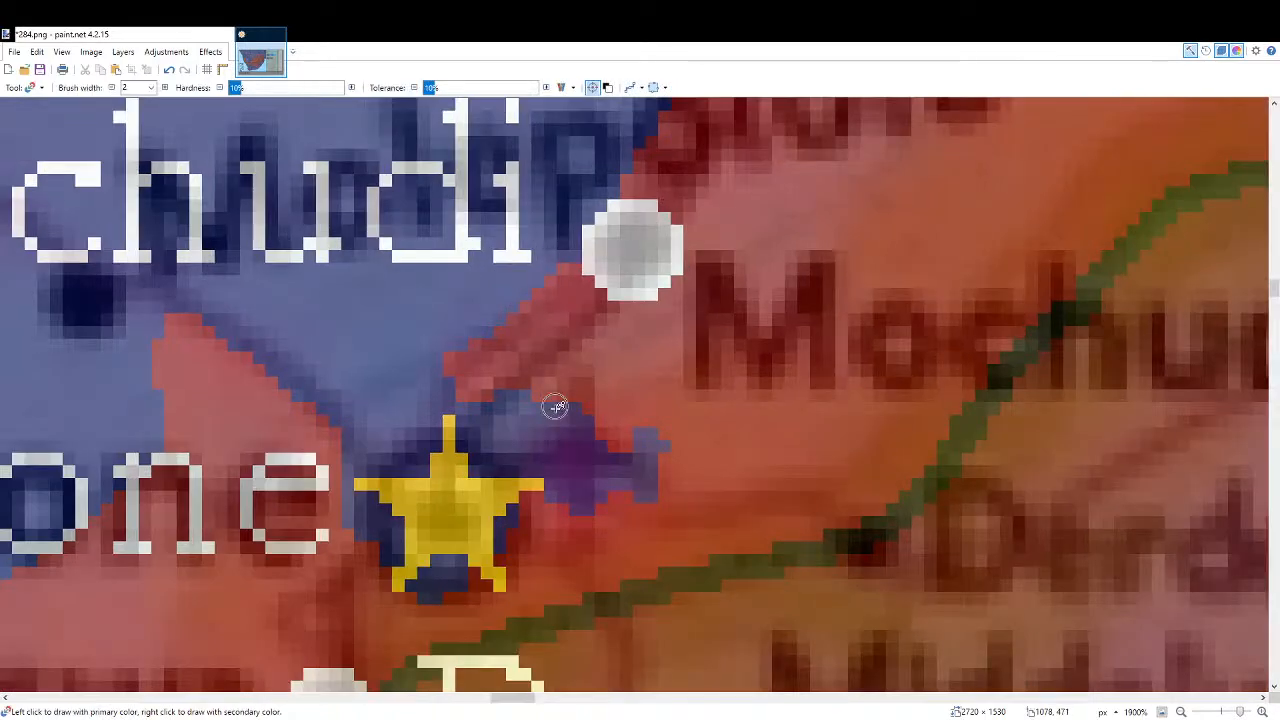
click(528, 404)
mouse_move(638, 375)
mouse_down()
mouse_move(714, 363)
mouse_move(841, 312)
mouse_up()
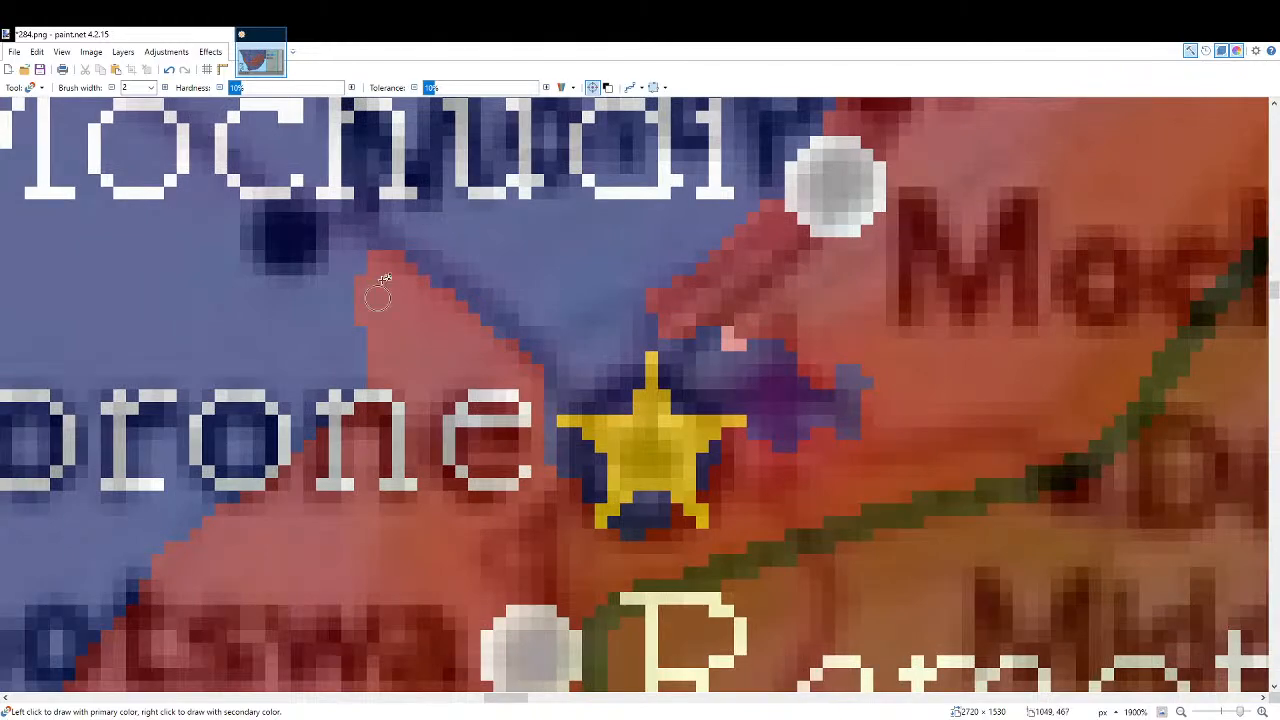
mouse_move(354, 252)
mouse_down()
mouse_move(360, 282)
mouse_move(367, 252)
mouse_up()
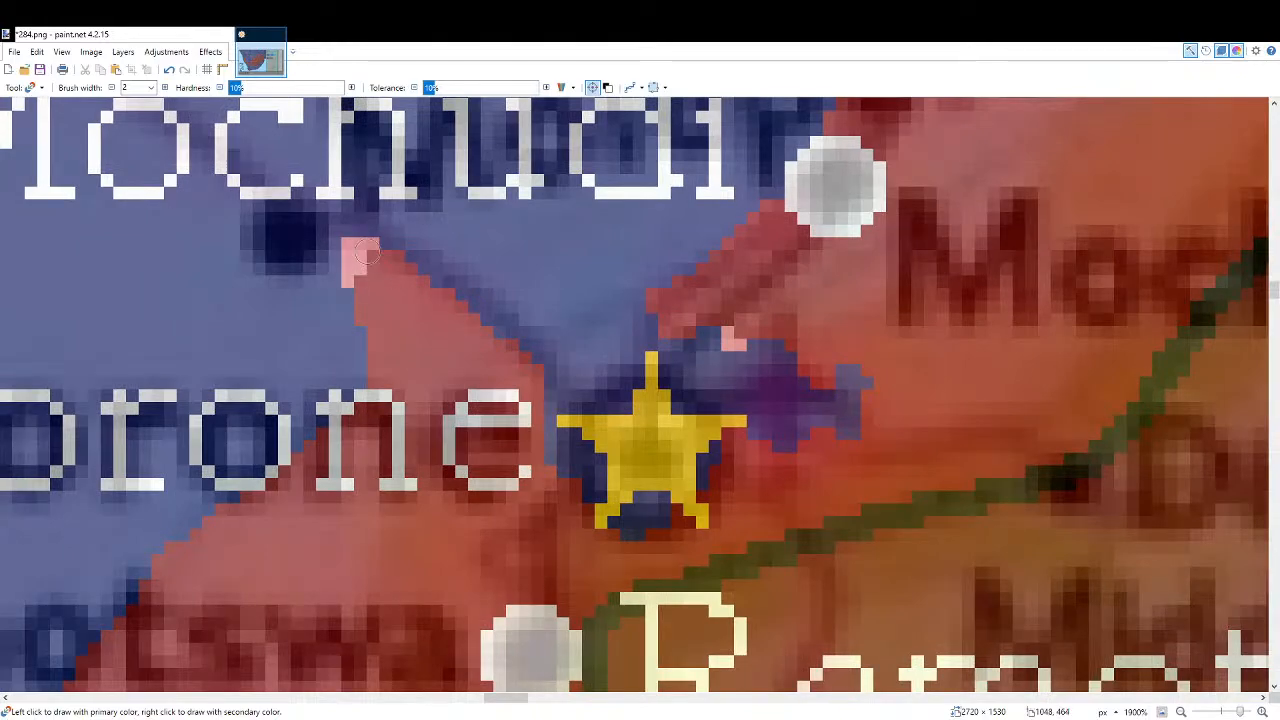
scroll(650, 383, down, 5)
drag(838, 536, 479, 350)
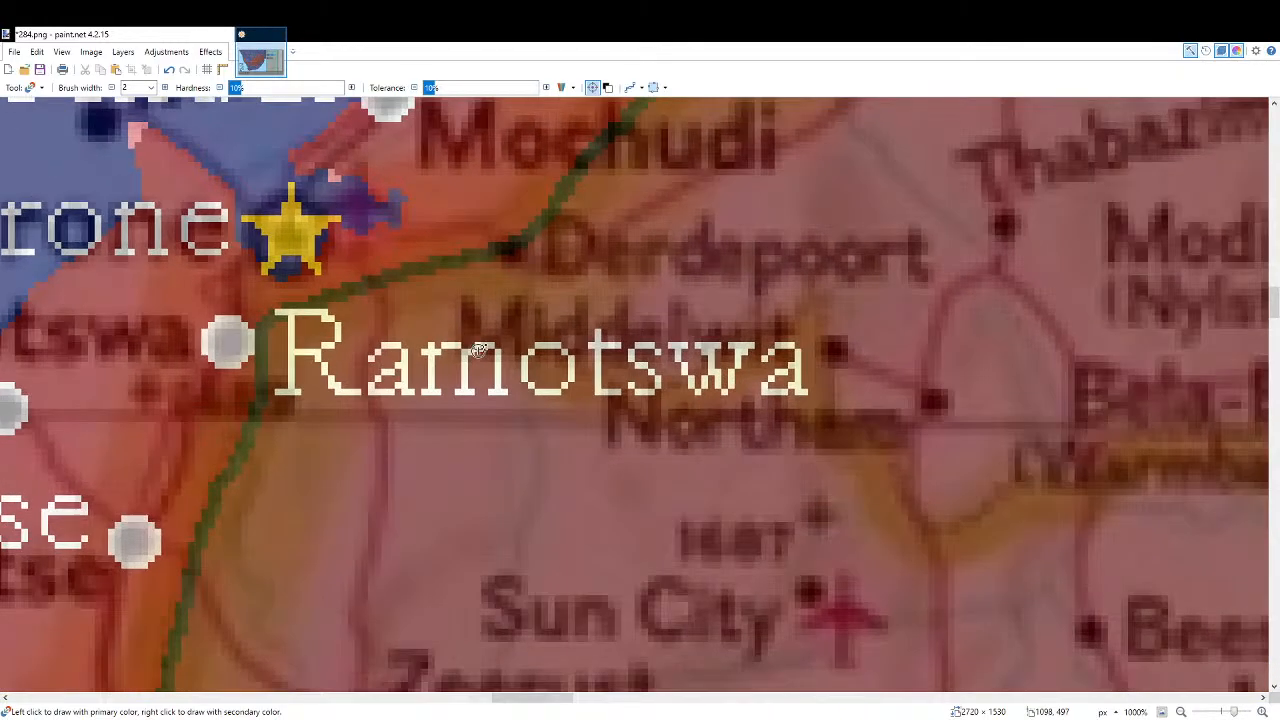
scroll(479, 350, down, 10)
scroll(460, 325, up, 14)
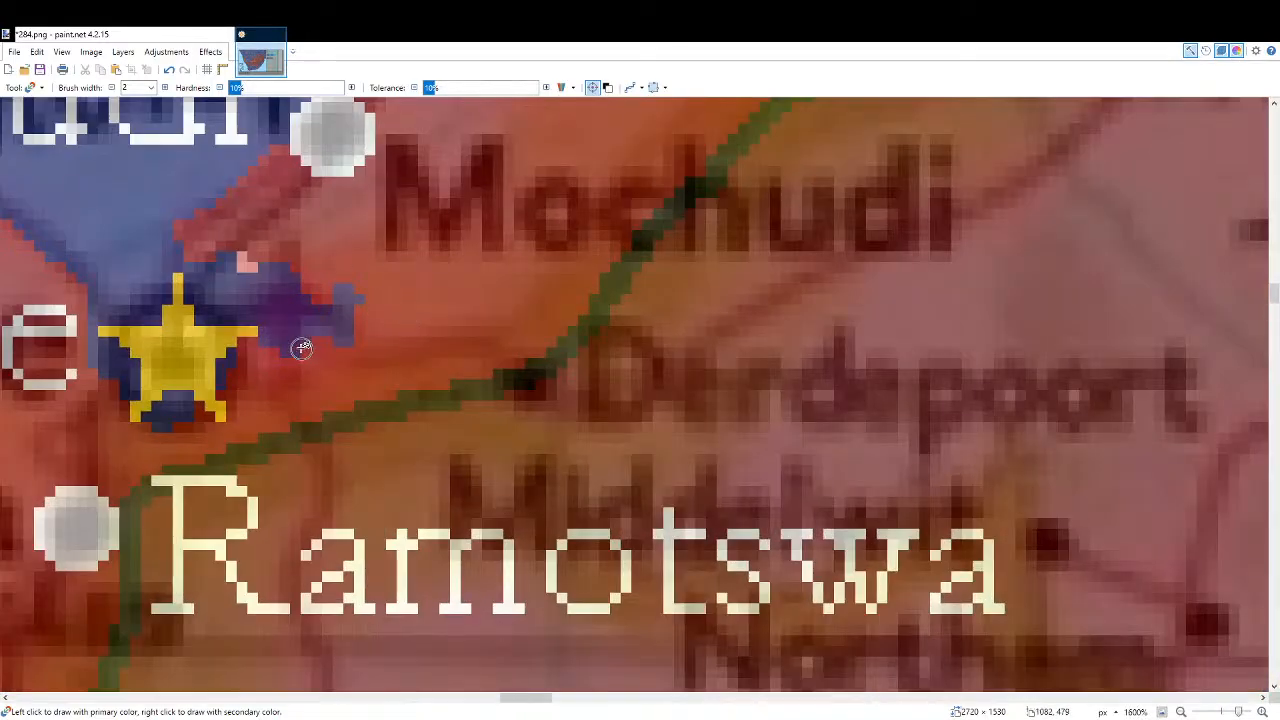
scroll(620, 410, down, 6)
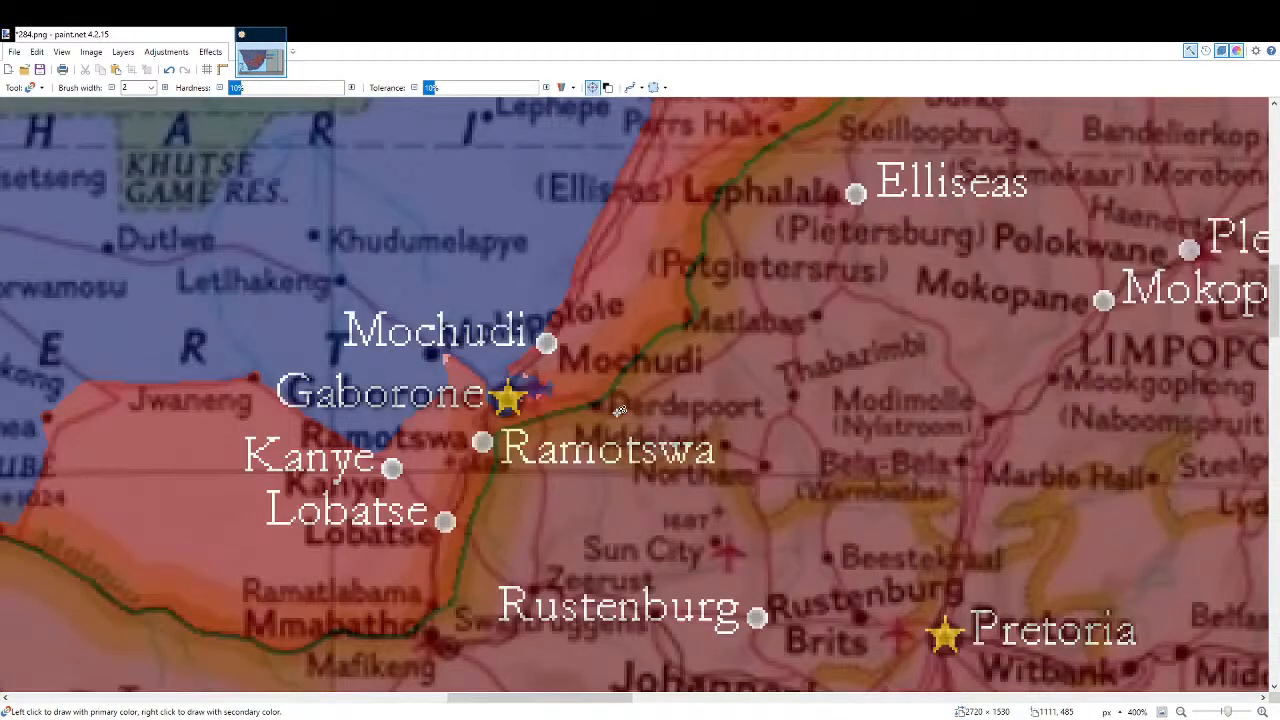
scroll(620, 410, down, 4)
drag(888, 526, 711, 292)
drag(1173, 501, 1124, 235)
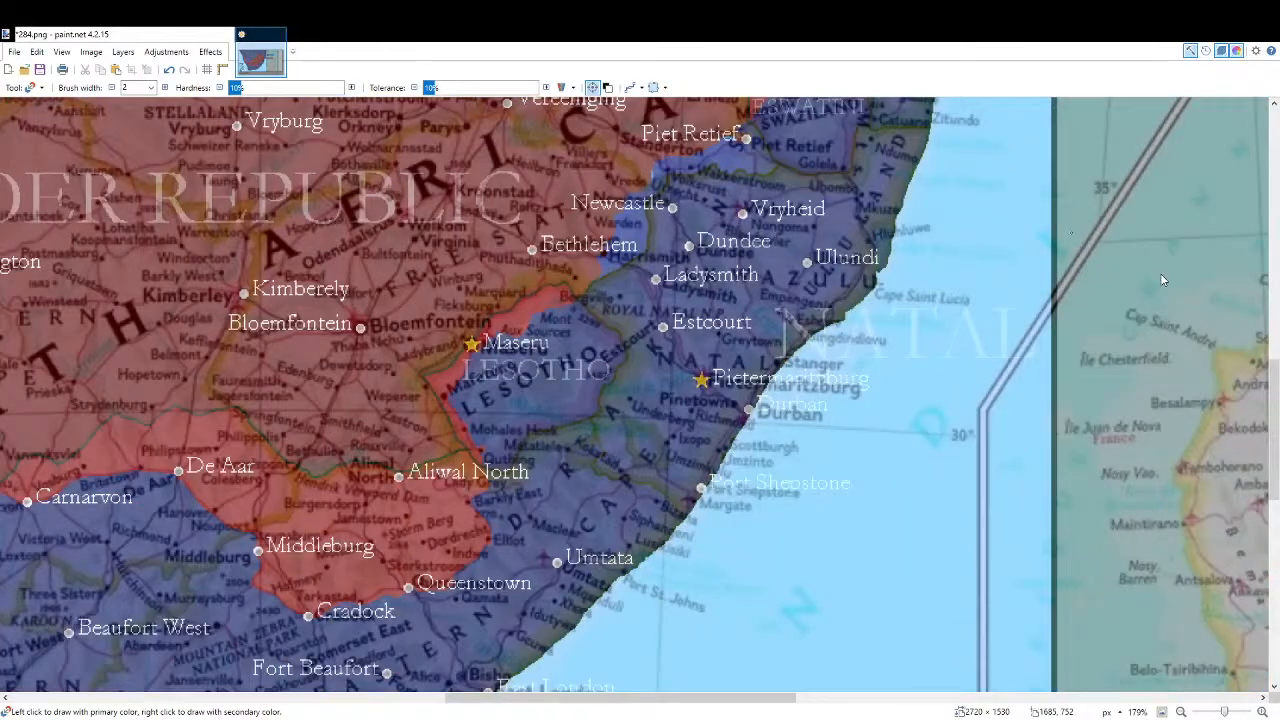
Fill the bright blue patches west of Utrecht and beside the Piet Retief label with the adjoining Coalition blue.
key(f)
scroll(688, 274, up, 5)
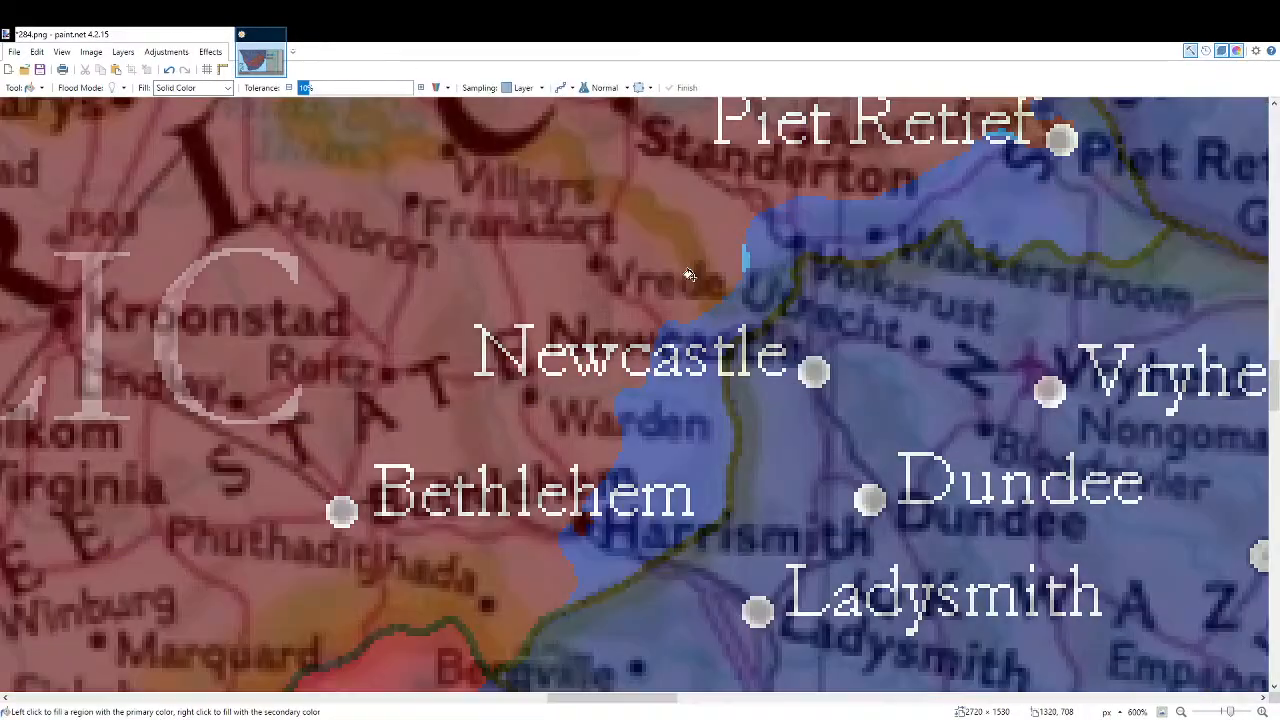
scroll(735, 268, up, 3)
click(748, 254)
drag(1143, 166, 766, 340)
click(810, 215)
key(r)
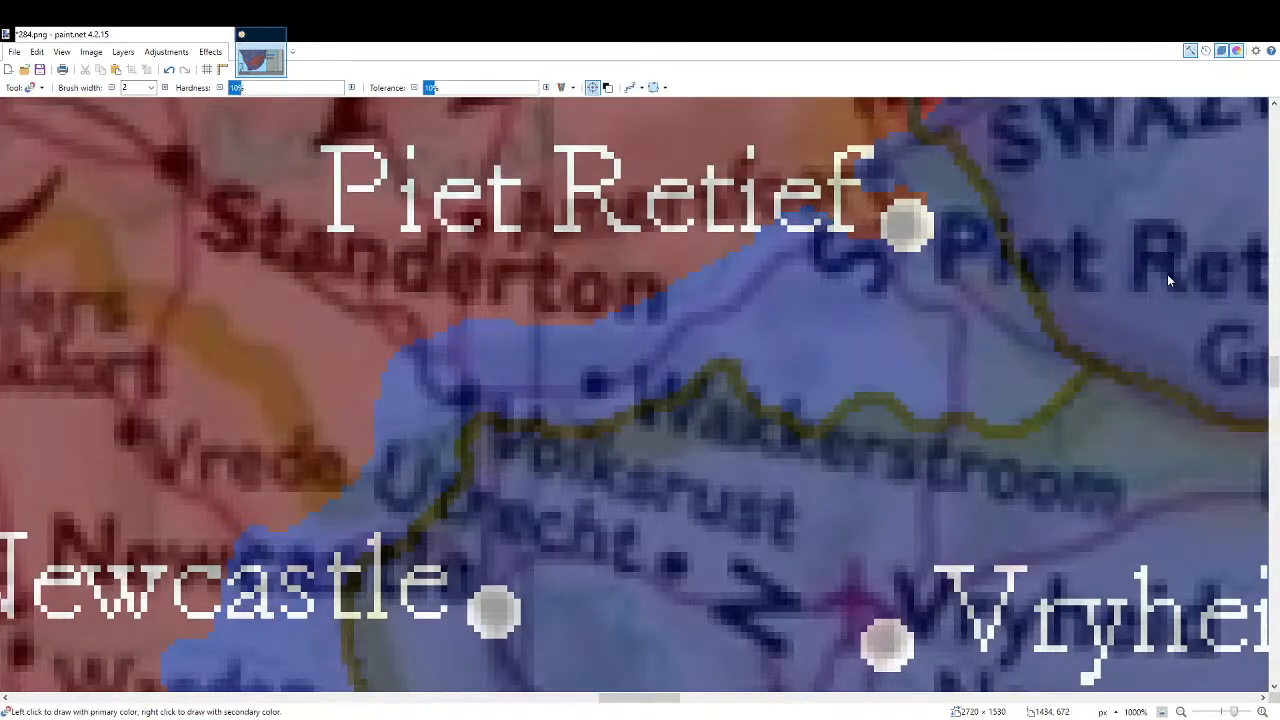
scroll(715, 461, down, 10)
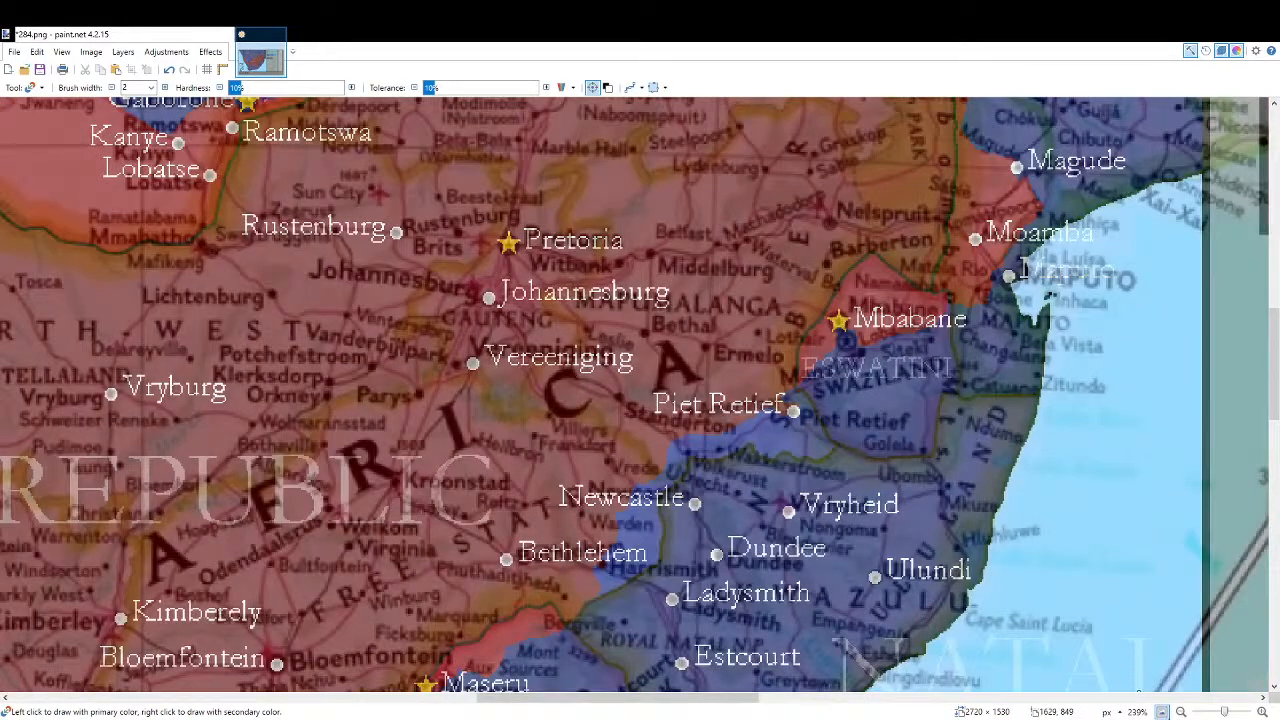
click(1161, 712)
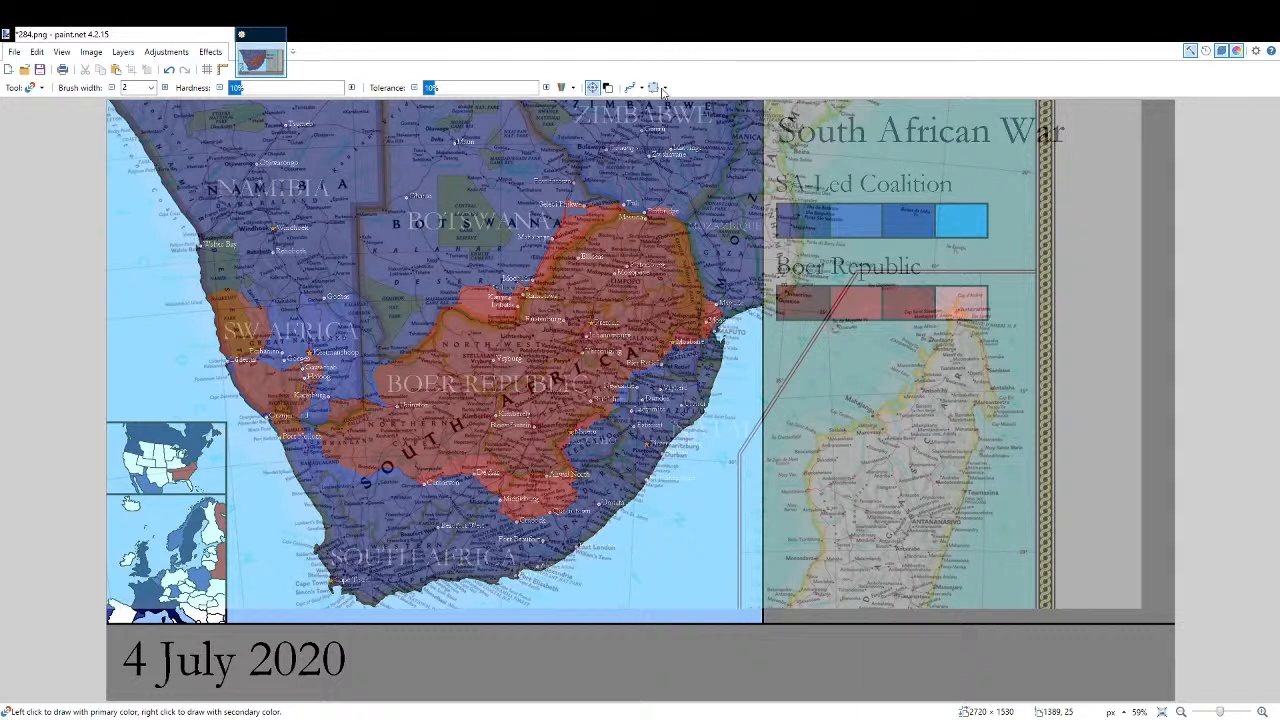
Paste the labelled North America map and shrink it to about 391 × 489 px over the North America inset.
key(ctrl+v)
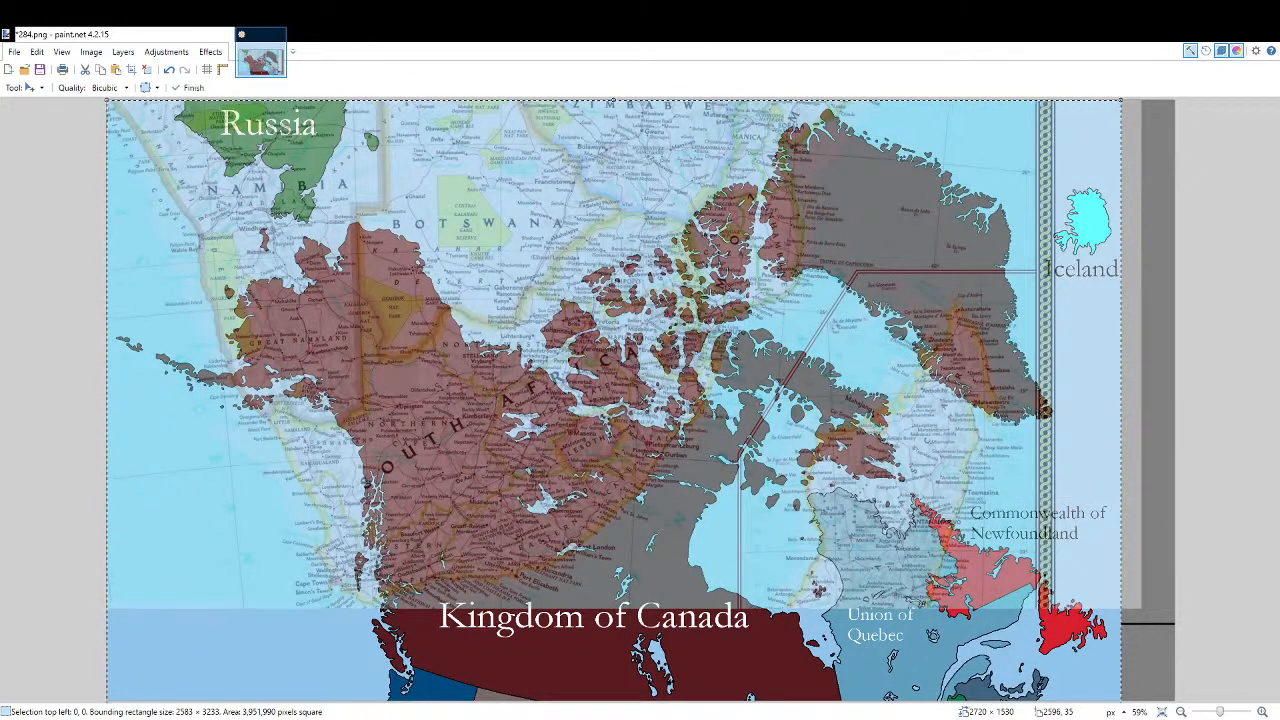
click(714, 420)
scroll(512, 324, down, 5)
scroll(770, 640, down, 3)
scroll(748, 628, down, 1)
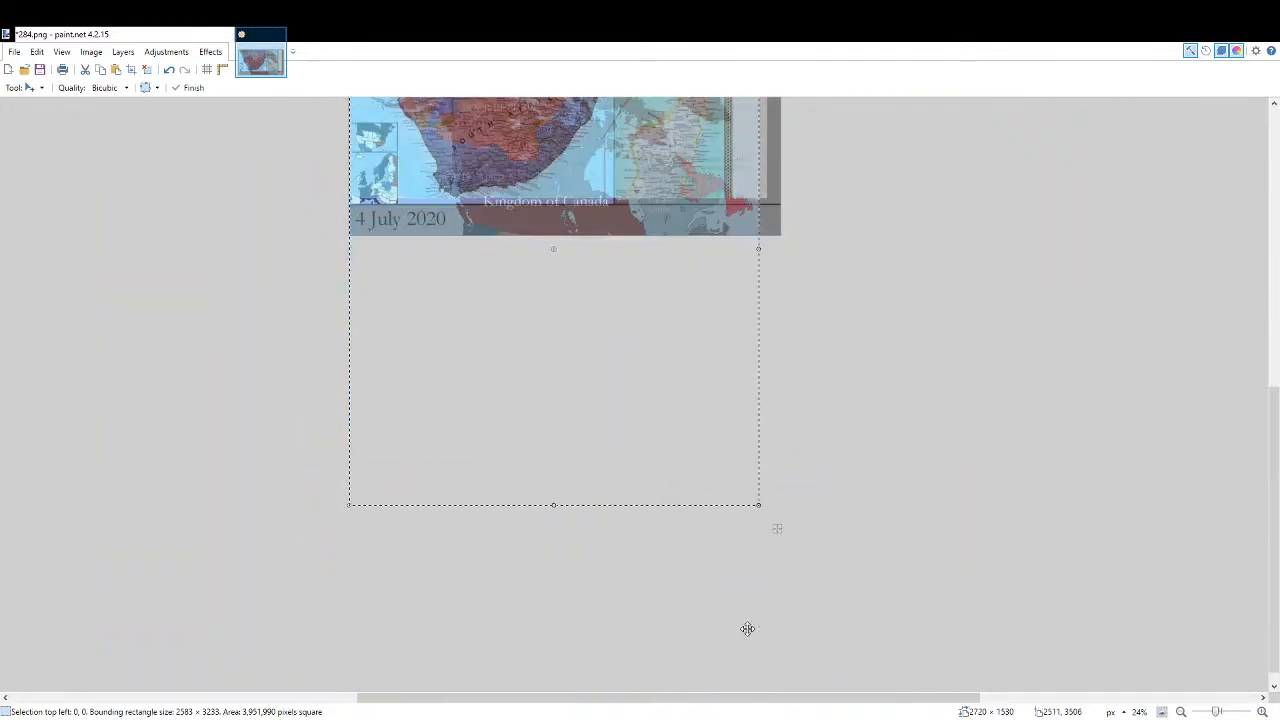
drag(754, 508, 436, 241)
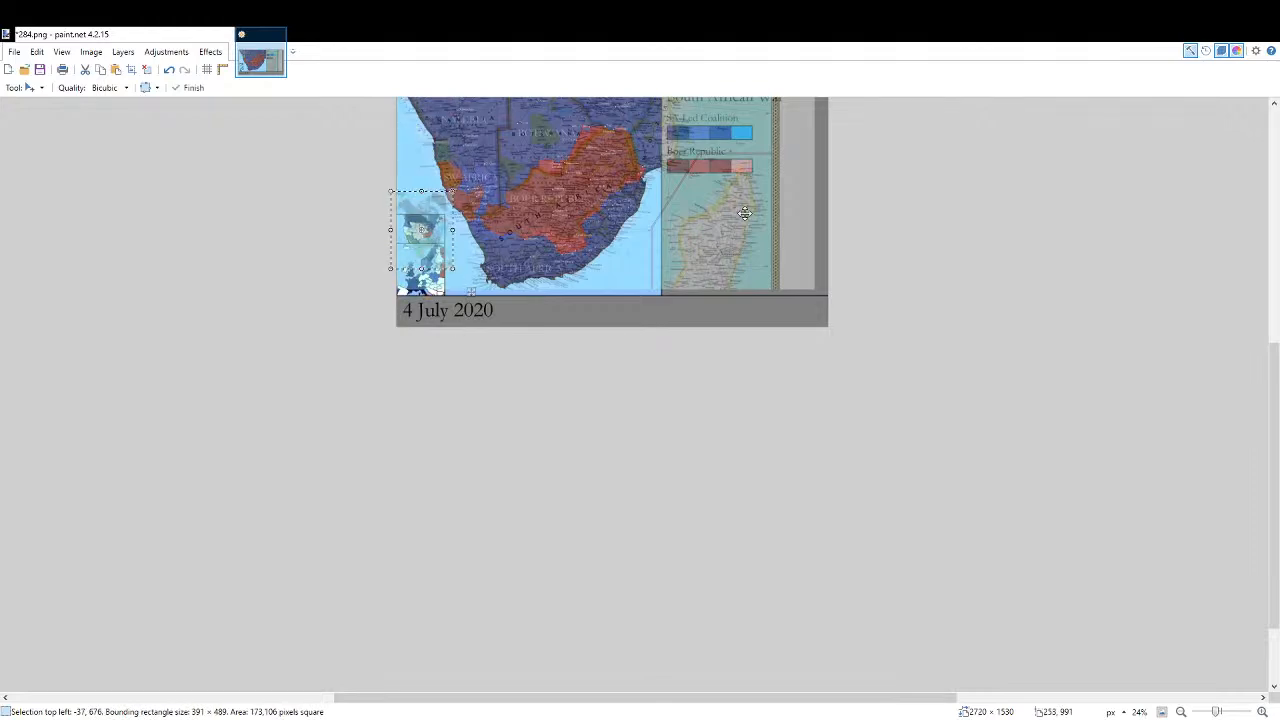
Align the pasted map with the inset's coastlines, moving it and scaling it down to about 352 × 441 px.
scroll(430, 245, up, 5)
scroll(426, 240, up, 4)
drag(442, 295, 421, 241)
mouse_move(603, 392)
mouse_down()
mouse_move(530, 288)
mouse_move(600, 376)
mouse_up()
scroll(600, 376, up, 1)
scroll(310, 205, up, 4)
drag(310, 205, 327, 233)
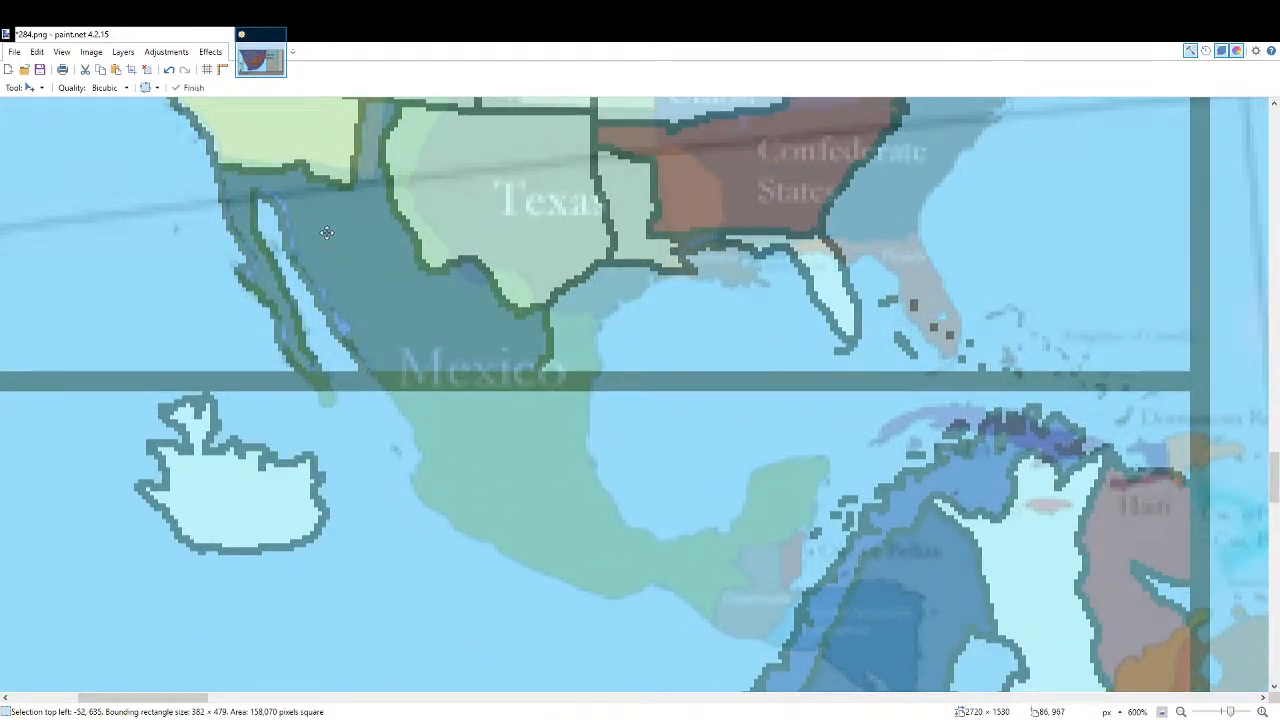
scroll(327, 233, down, 3)
drag(955, 635, 902, 596)
scroll(741, 370, up, 2)
scroll(737, 339, up, 2)
drag(737, 339, 765, 415)
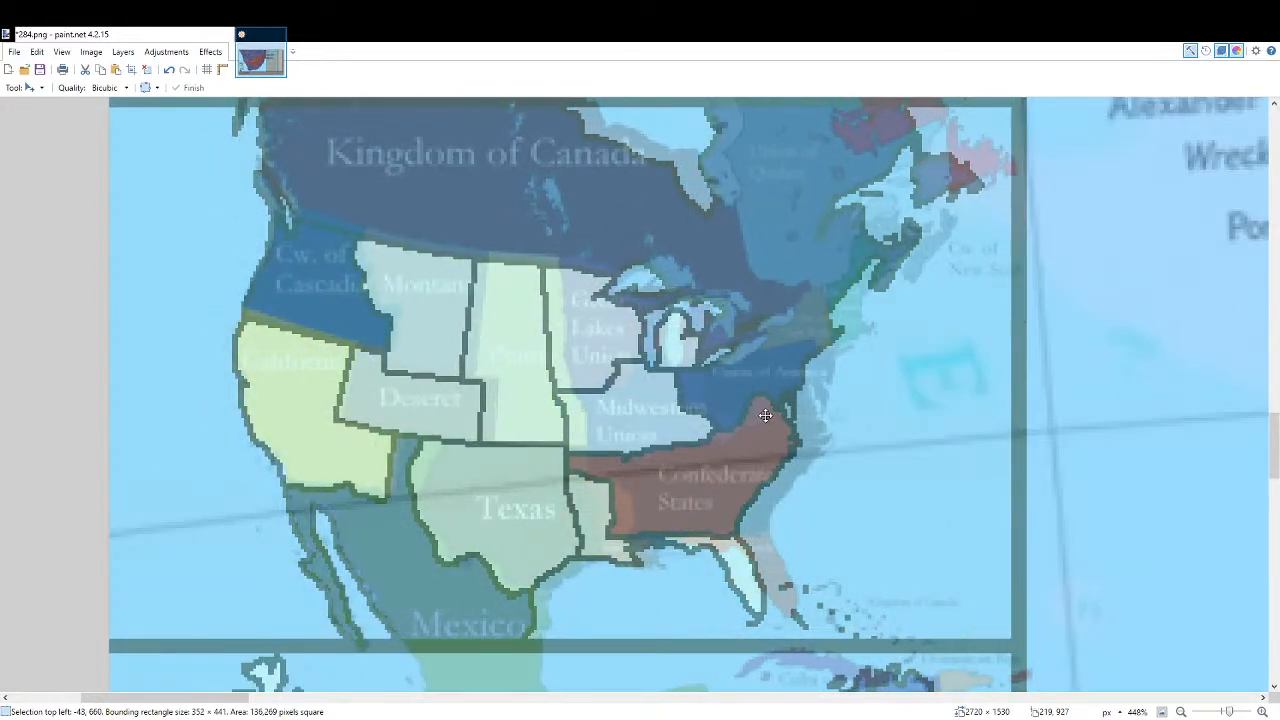
Refine the pasted map's fit over the inset to about 336 × 421 px, and hide the southern Africa reference map.
scroll(836, 508, down, 4)
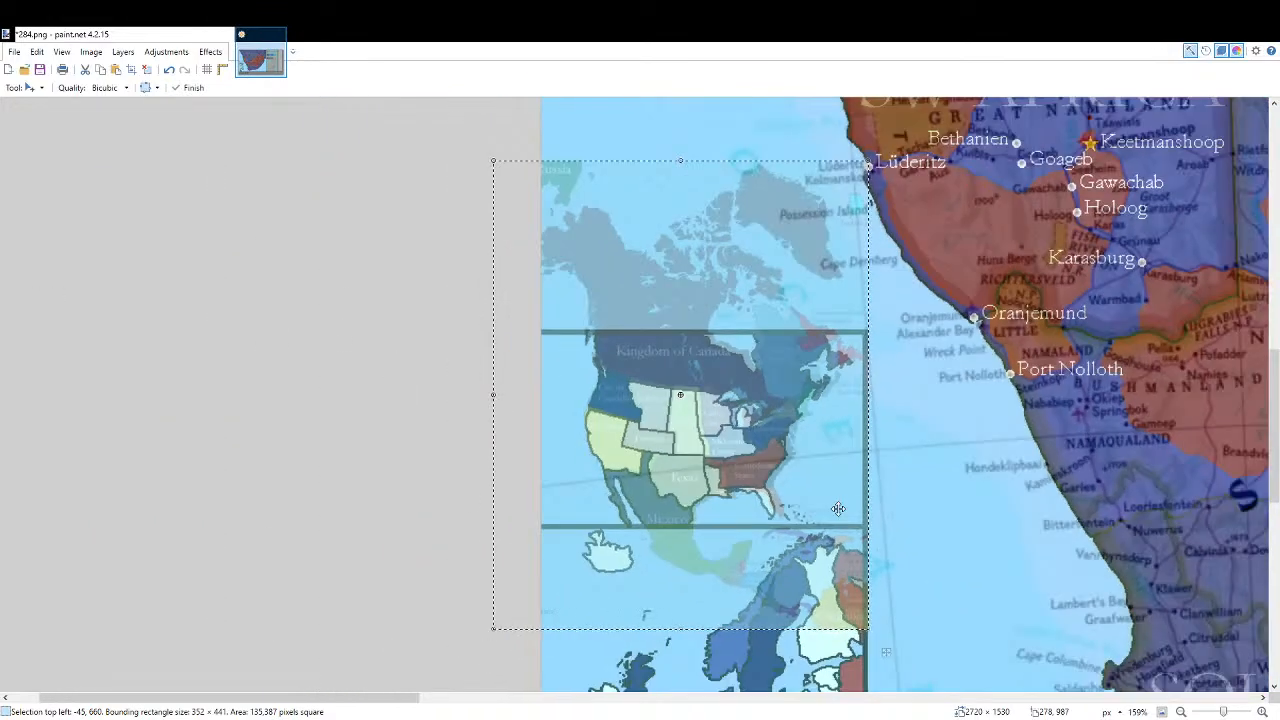
drag(868, 628, 845, 600)
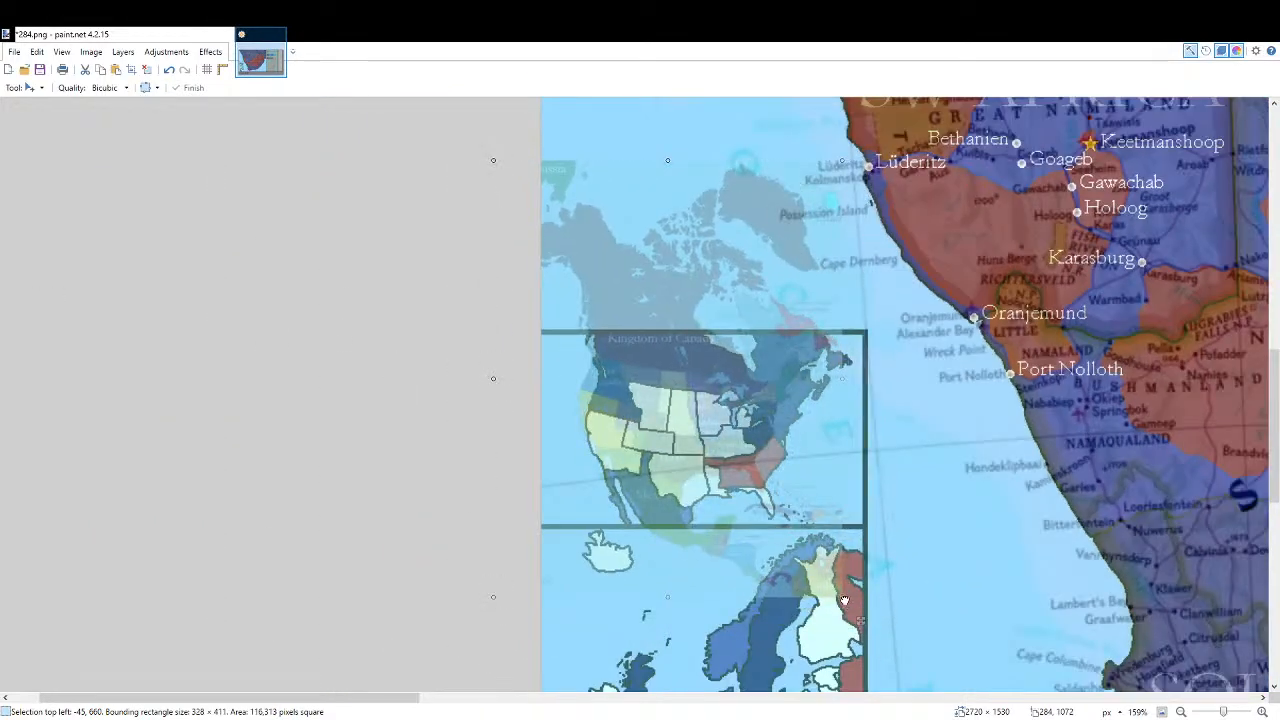
scroll(845, 600, up, 4)
drag(748, 531, 711, 534)
scroll(711, 534, down, 2)
scroll(677, 506, down, 5)
mouse_move(845, 582)
mouse_down()
mouse_move(846, 594)
mouse_move(830, 592)
mouse_move(855, 596)
mouse_up()
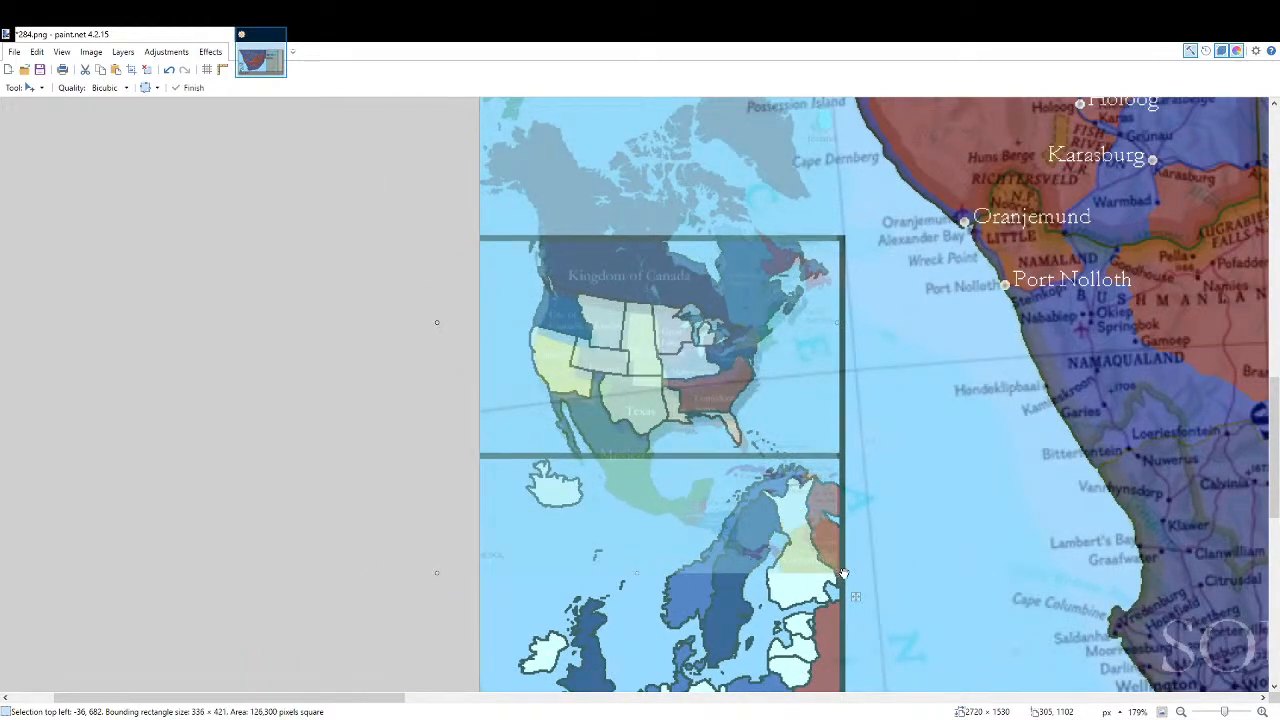
scroll(722, 430, up, 5)
drag(687, 408, 664, 403)
scroll(675, 409, up, 3)
click(1157, 224)
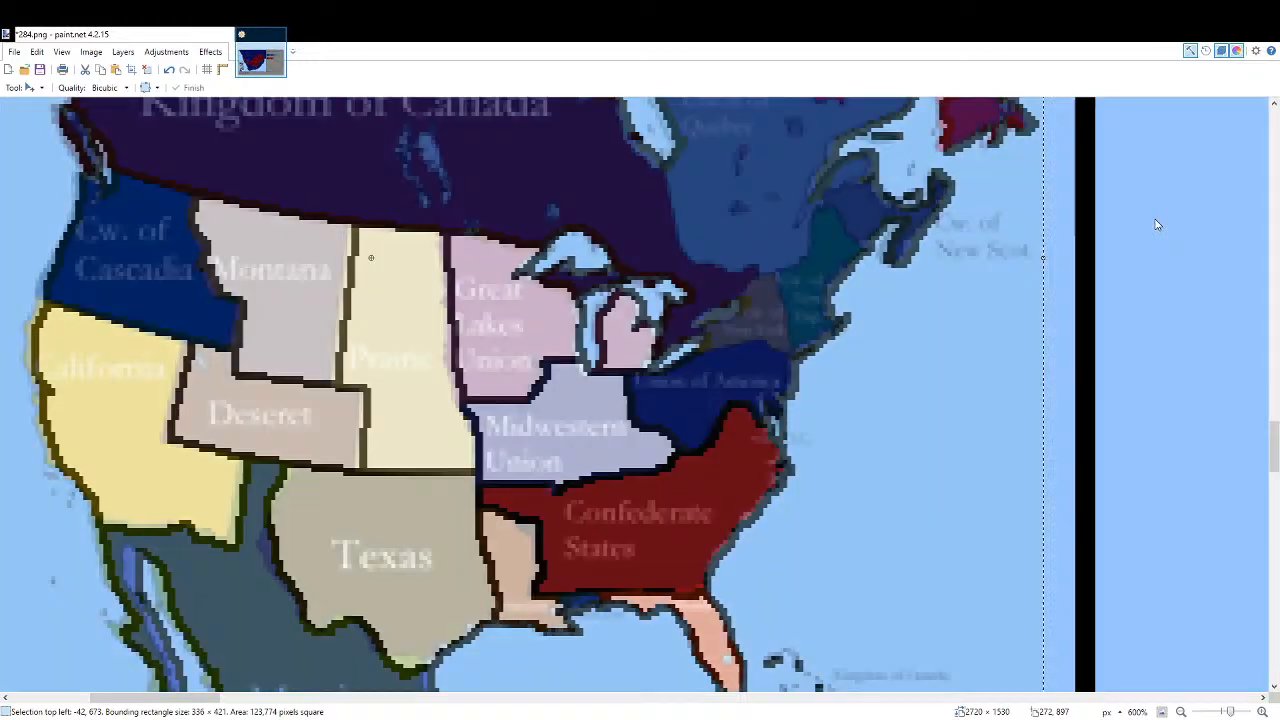
Draw a black border 2 px wide along the Union of America's northern edge, from Lake Erie to the Atlantic coast.
key(r)
scroll(754, 377, up, 9)
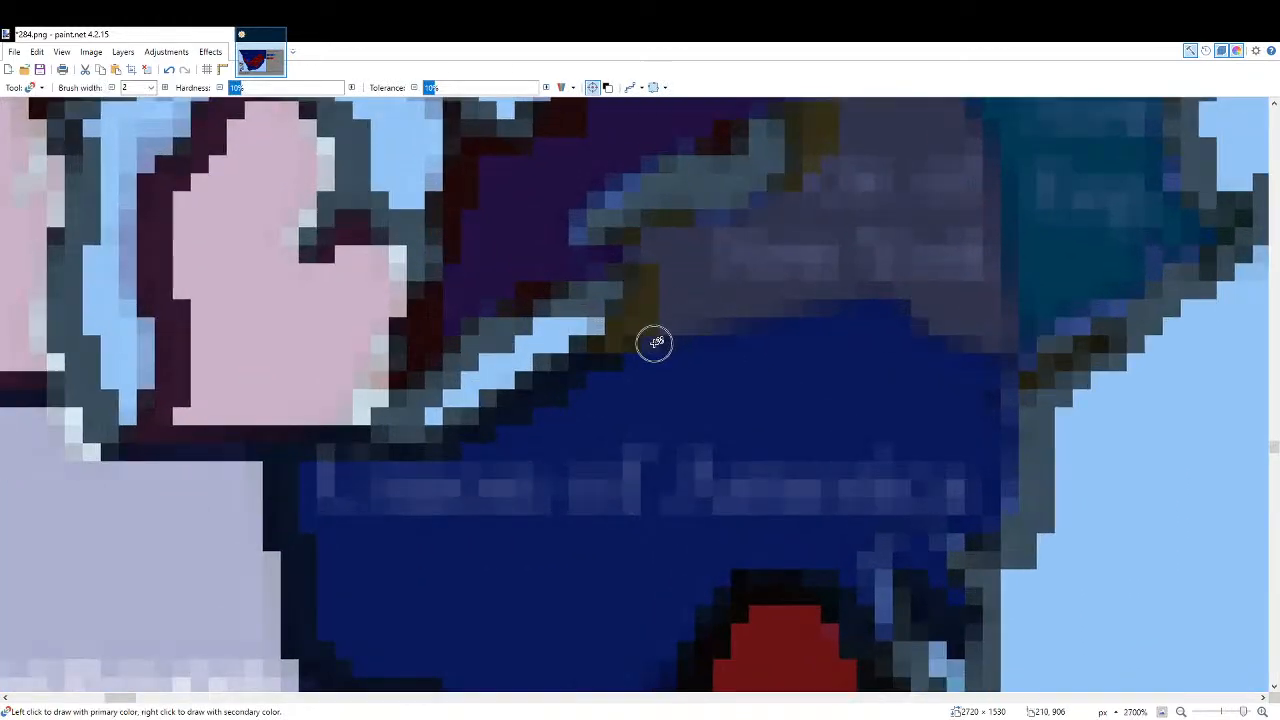
drag(945, 330, 1011, 404)
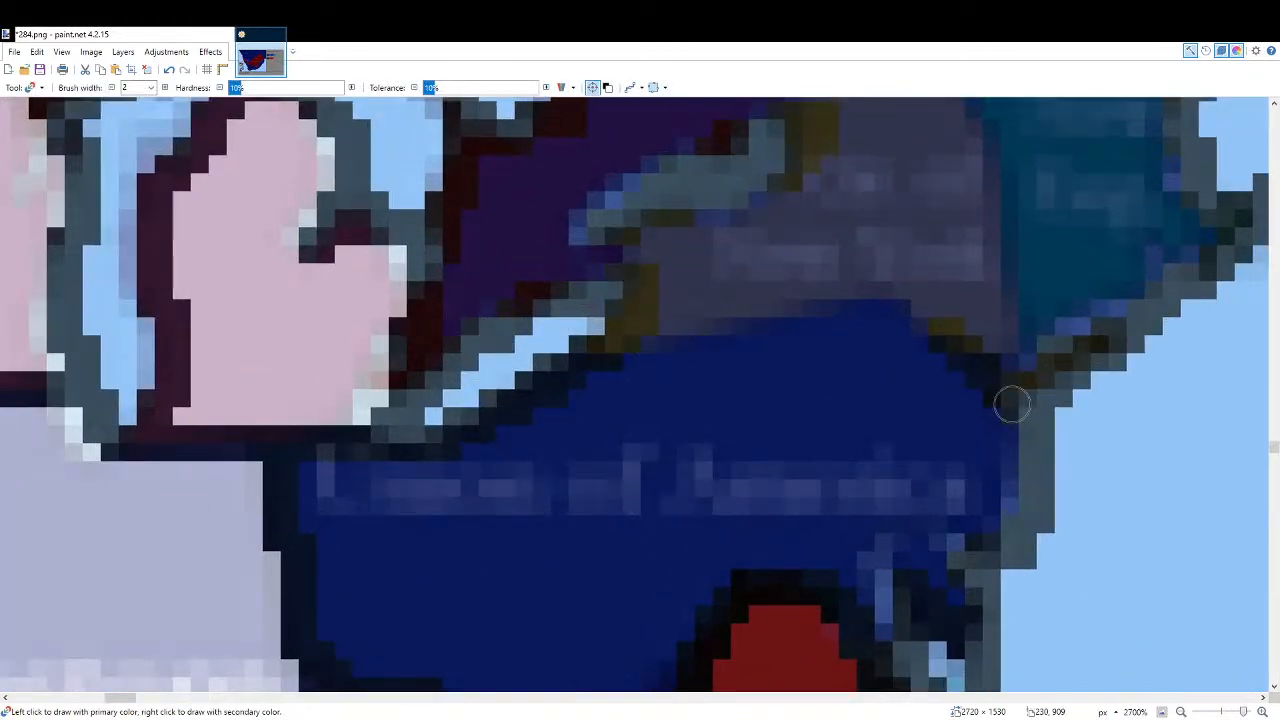
mouse_move(897, 305)
mouse_down()
mouse_move(934, 342)
mouse_move(1072, 273)
mouse_move(896, 306)
mouse_move(935, 334)
mouse_move(904, 303)
mouse_move(932, 331)
mouse_move(915, 300)
mouse_up()
key(o)
drag(613, 344, 883, 290)
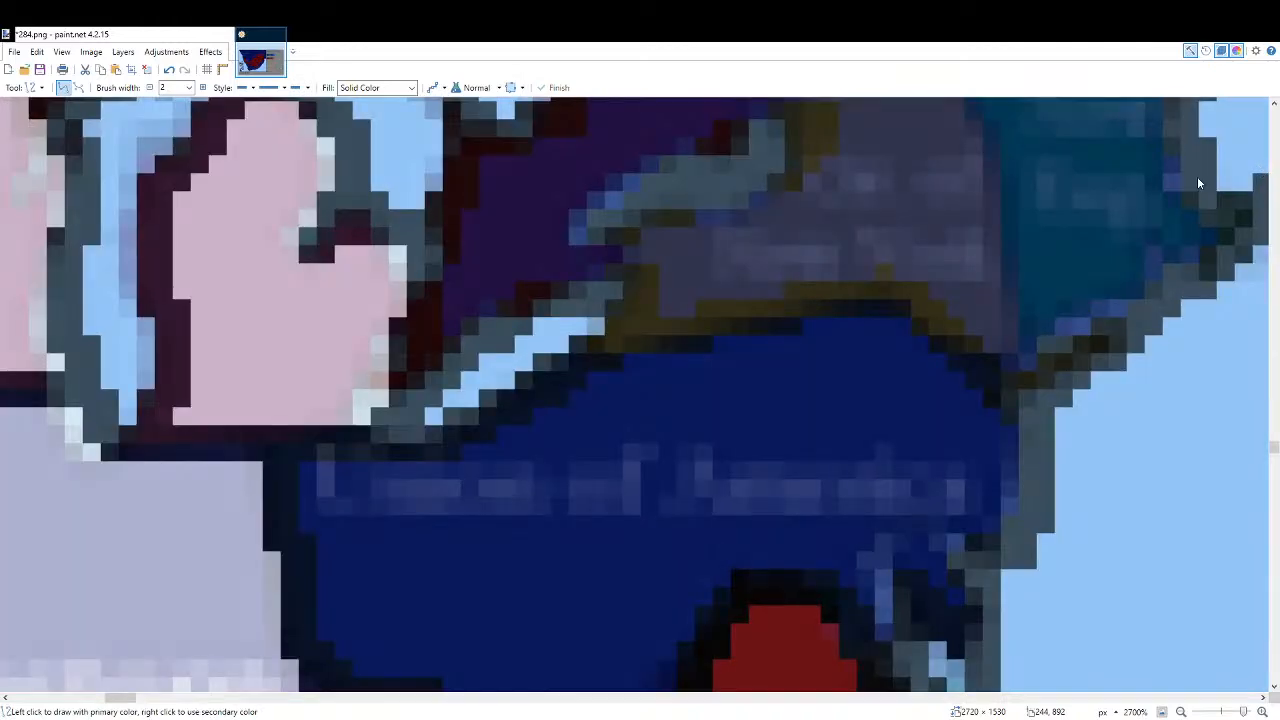
Fill the Union of America area south of the new inset border with white, and clear the selection.
scroll(1189, 177, down, 8)
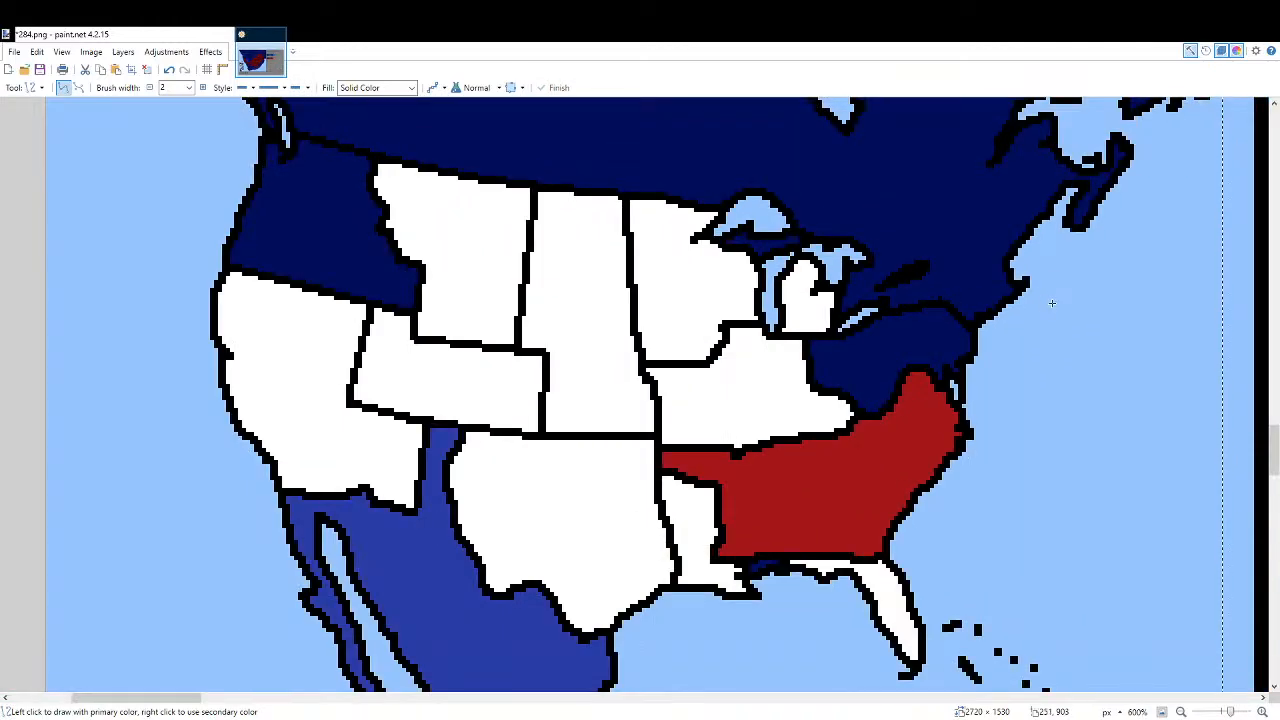
scroll(1005, 298, up, 5)
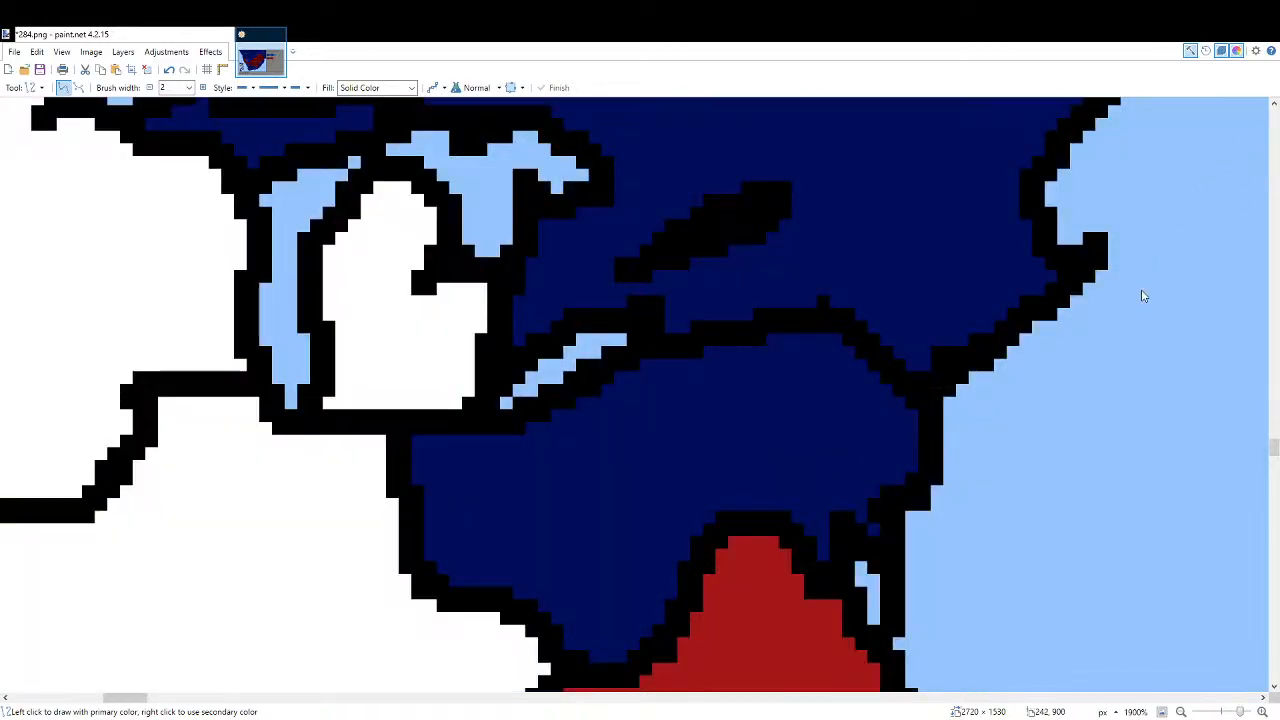
key(f)
click(810, 415)
key(k)
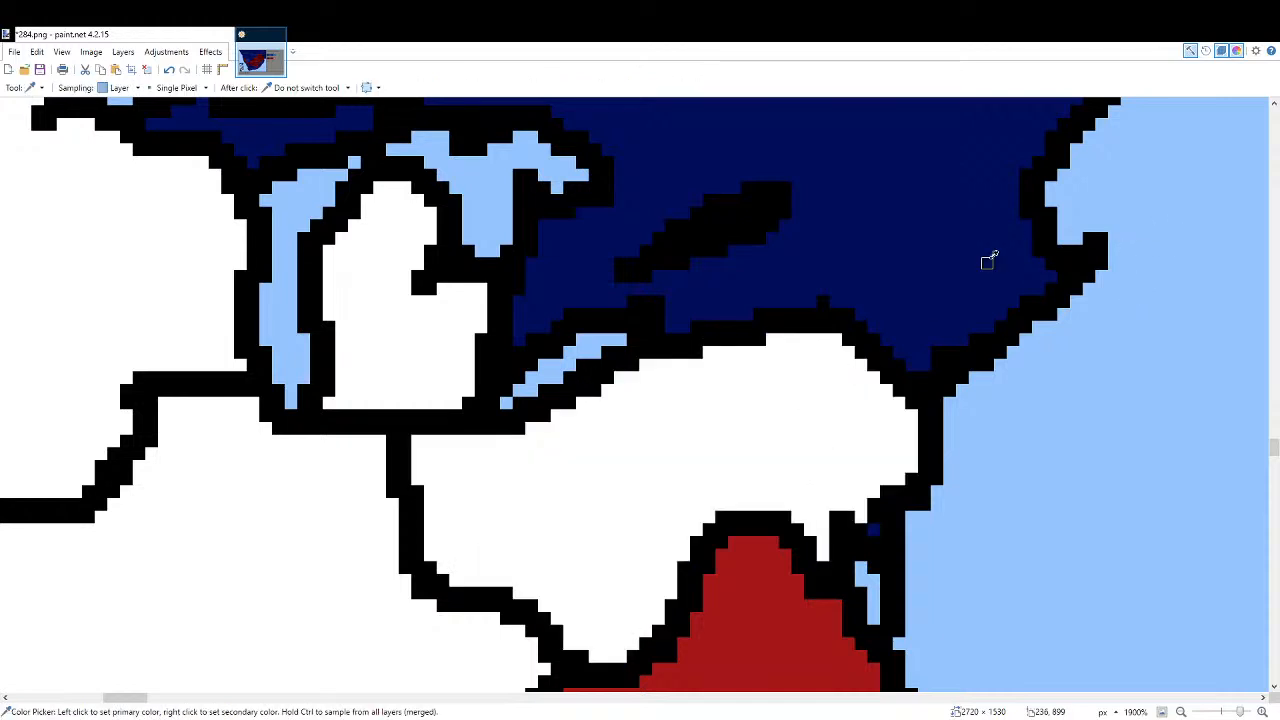
key(p)
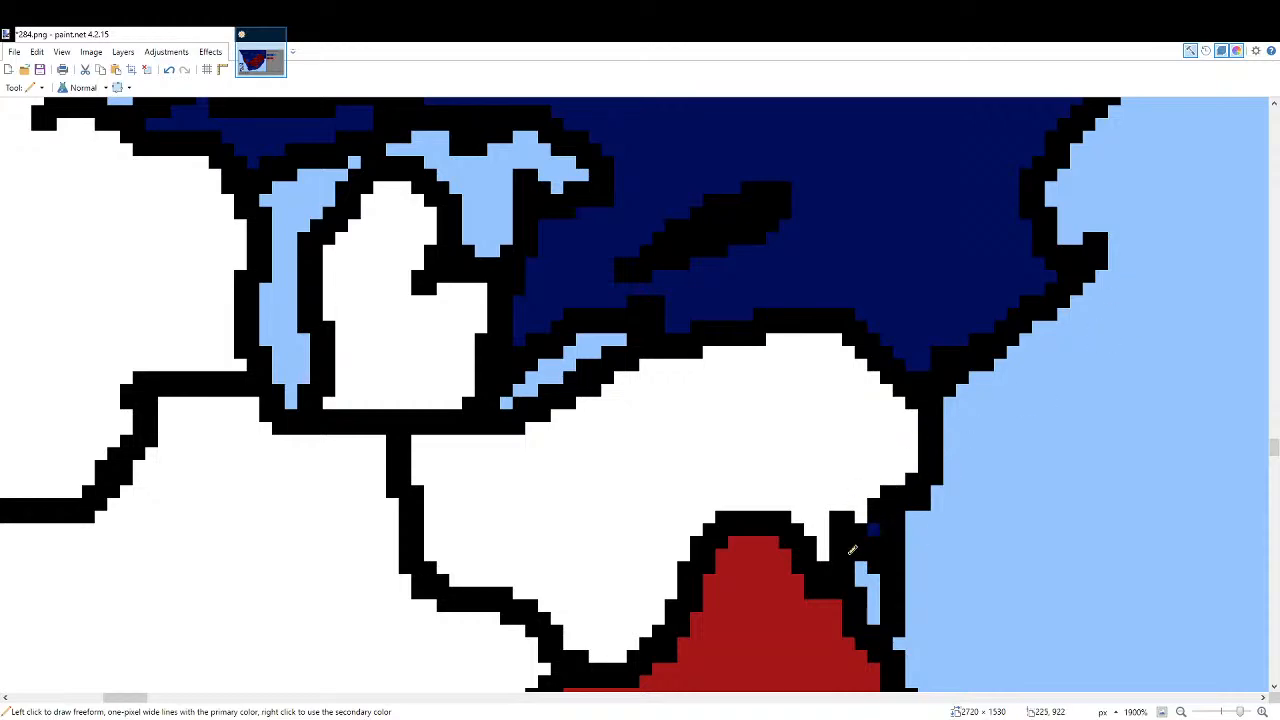
scroll(879, 529, down, 5)
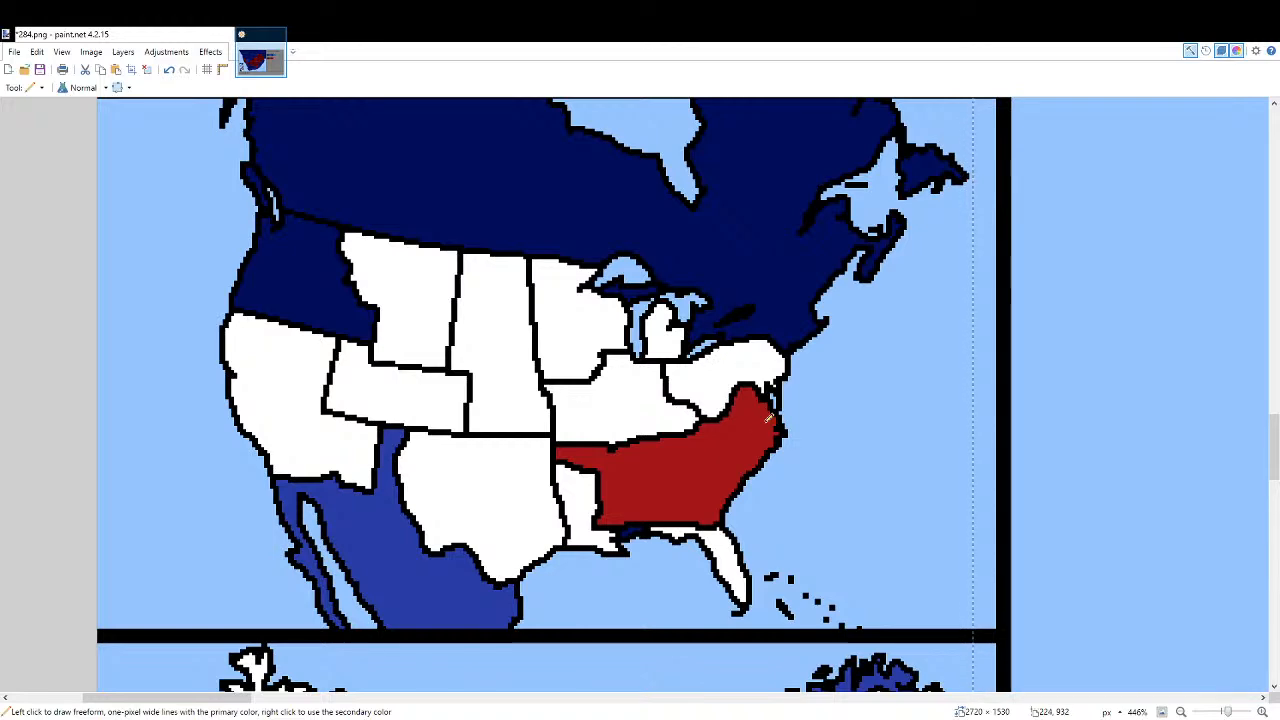
click(1161, 712)
key(ctrl+d)
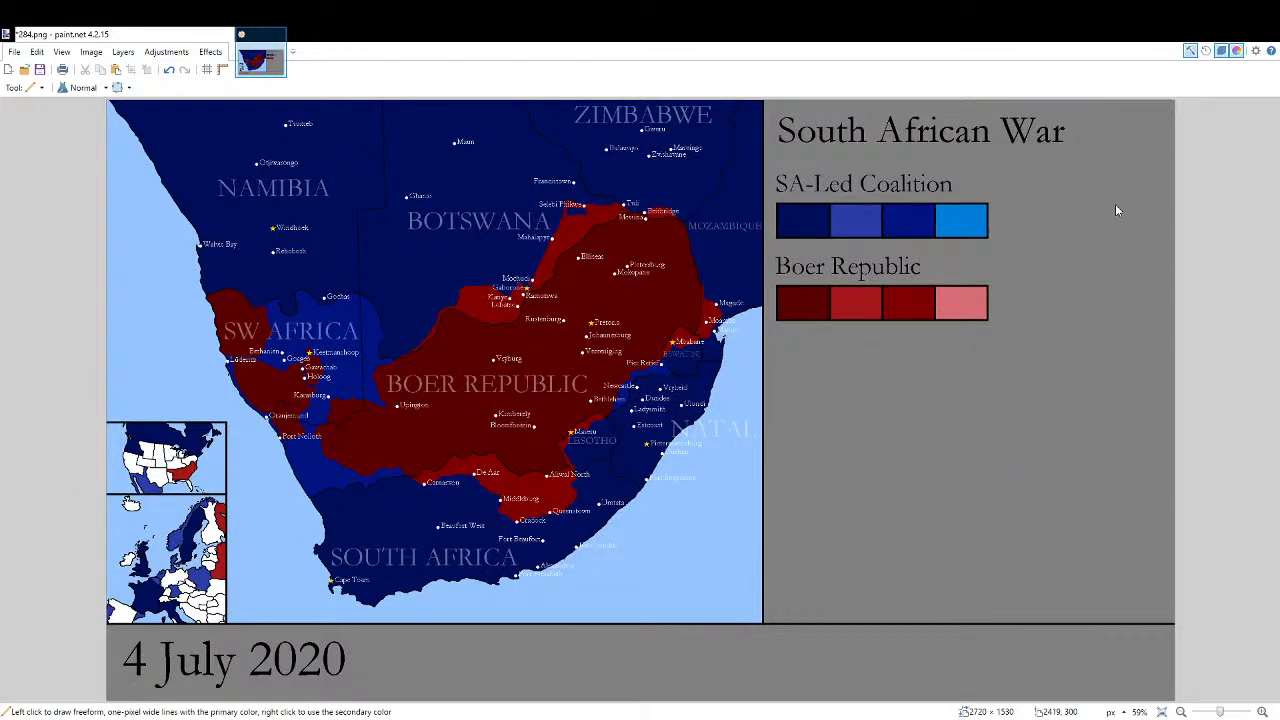
Paint a tiny light blue patch beside the final letter of the Piet Retief label.
key(b)
scroll(656, 362, up, 10)
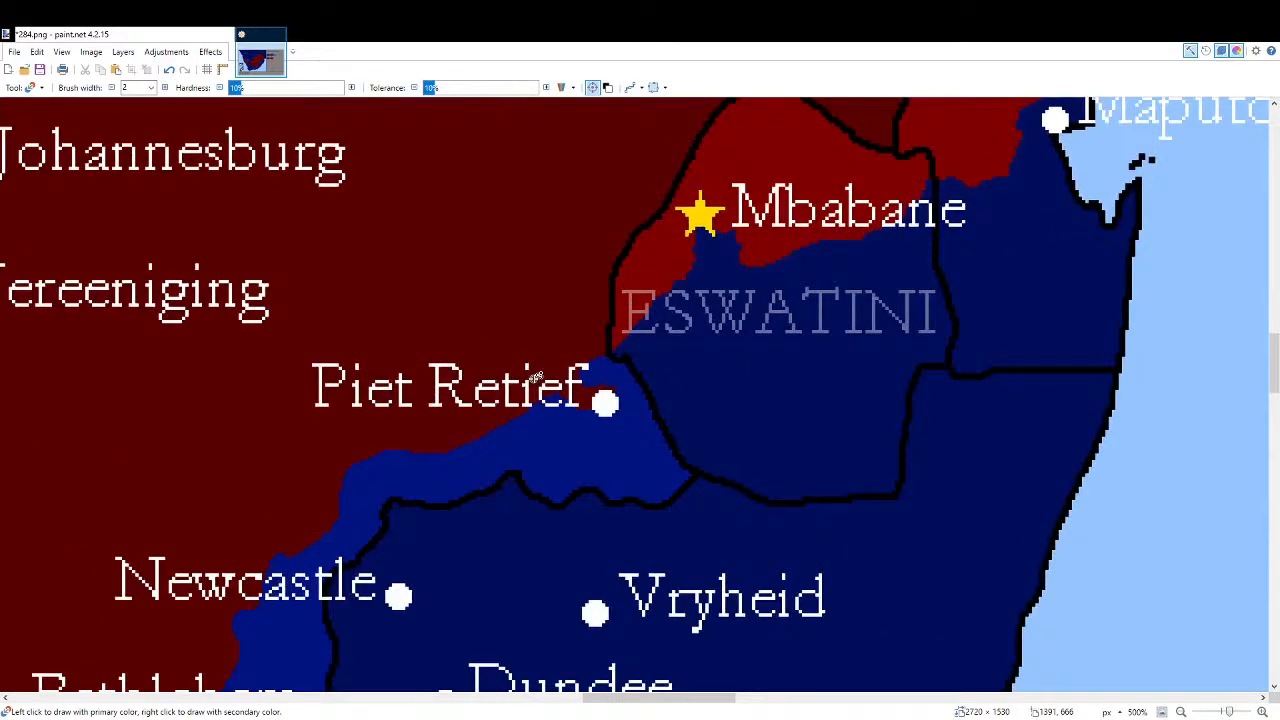
click(638, 320)
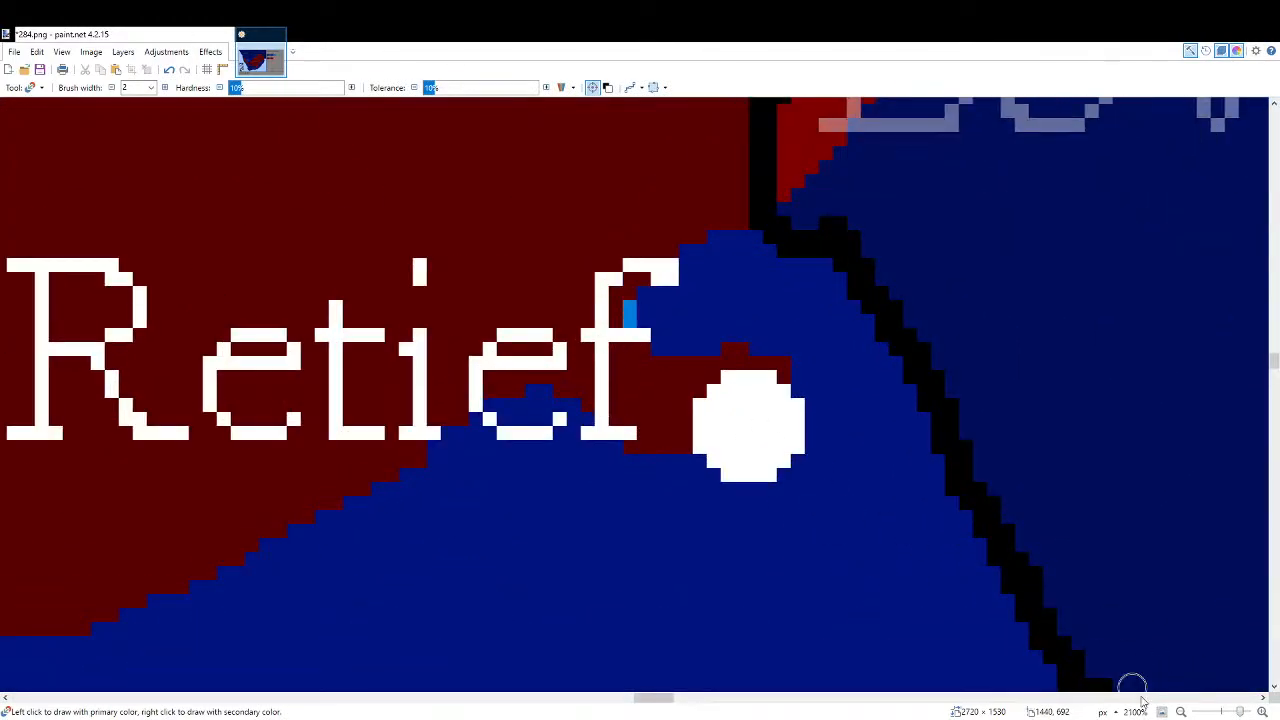
ctrl+scroll(318, 480, down, 5)
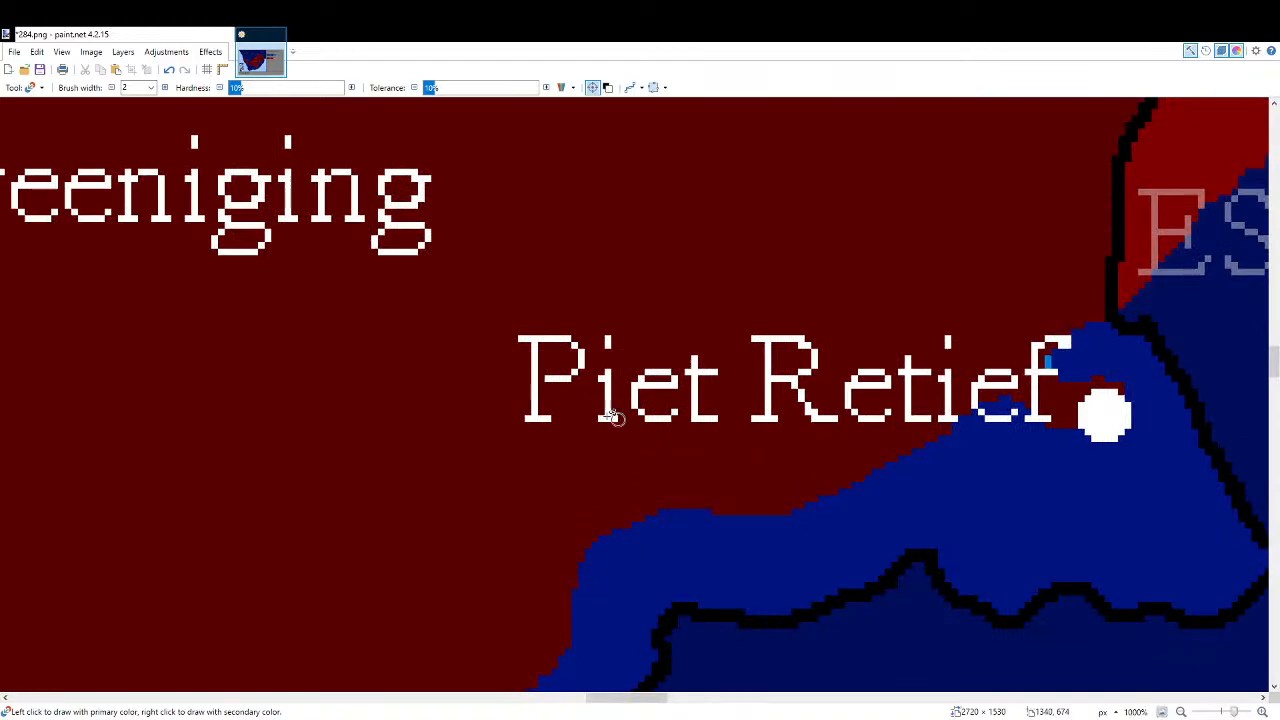
Save the 4 July 2020 map as 285.png.
click(1161, 711)
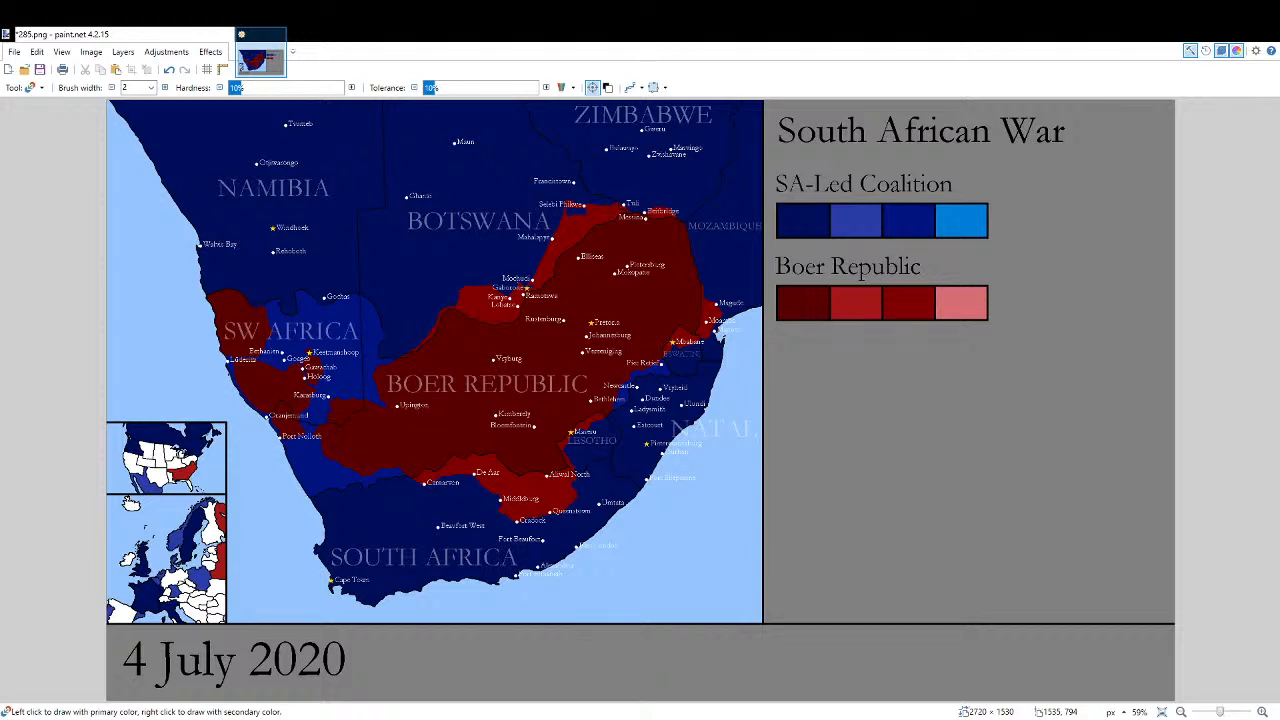
key(ctrl+s)
click(638, 493)
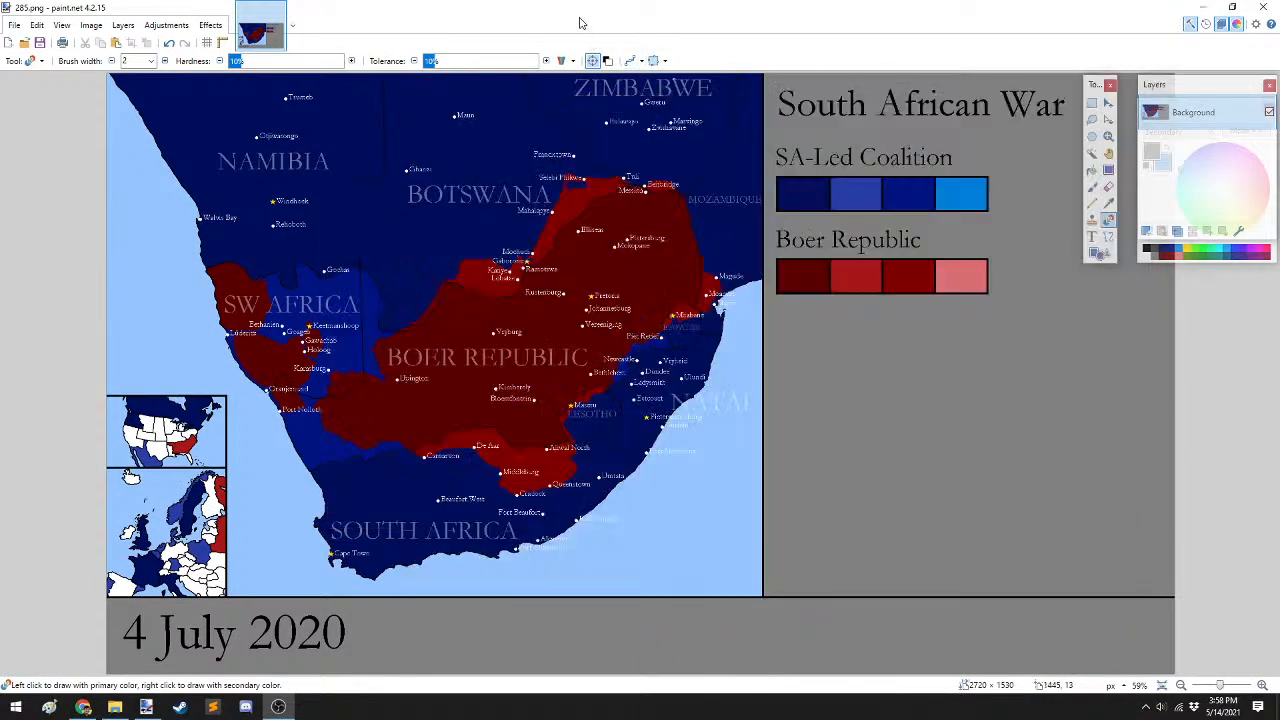
Switch to File Explorer and open image 1 from the History of the Ancient Mediterranean folder.
click(580, 20)
click(121, 704)
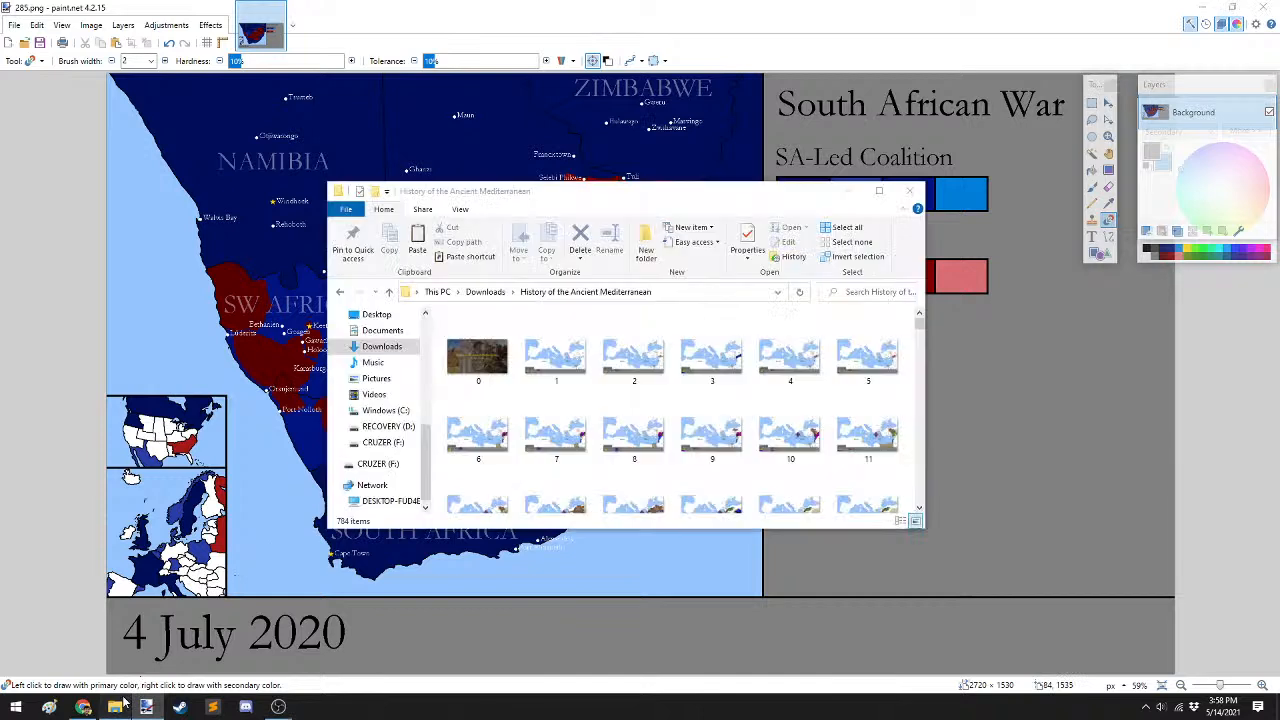
click(576, 368)
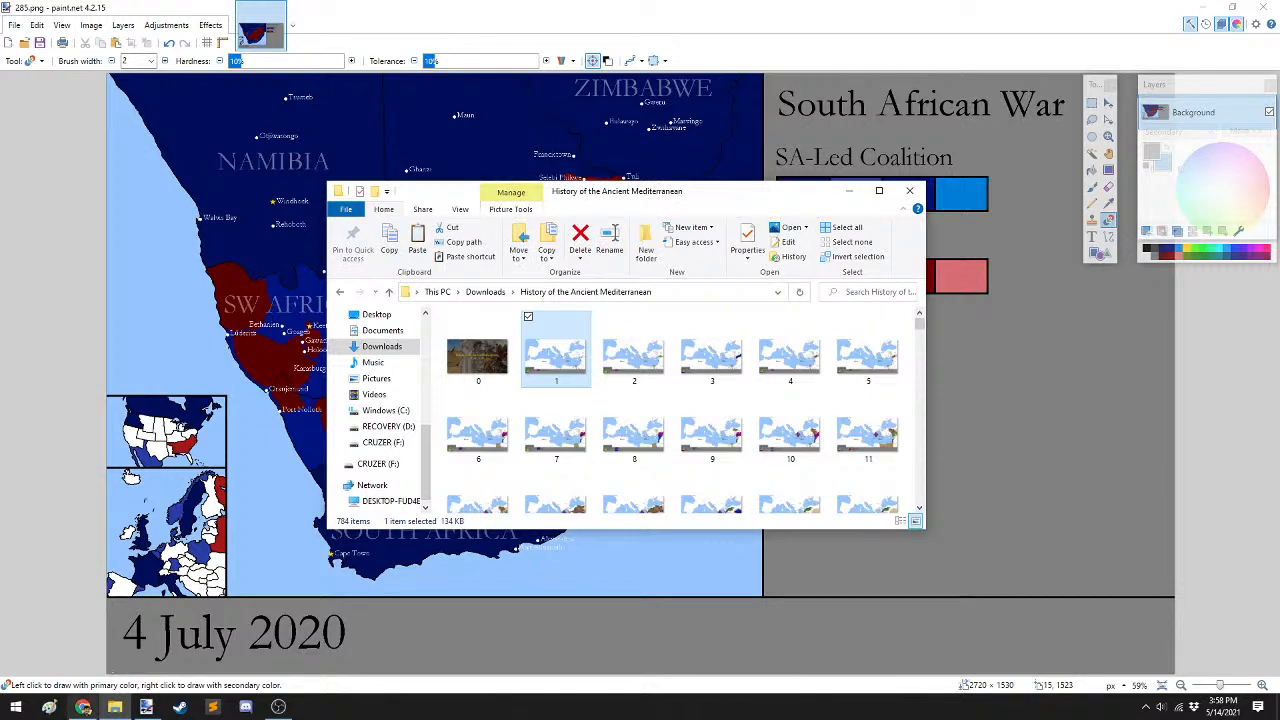
Check the stream in OBS and YouTube Studio, and return to the 2500 BCE map in Photos.
click(277, 707)
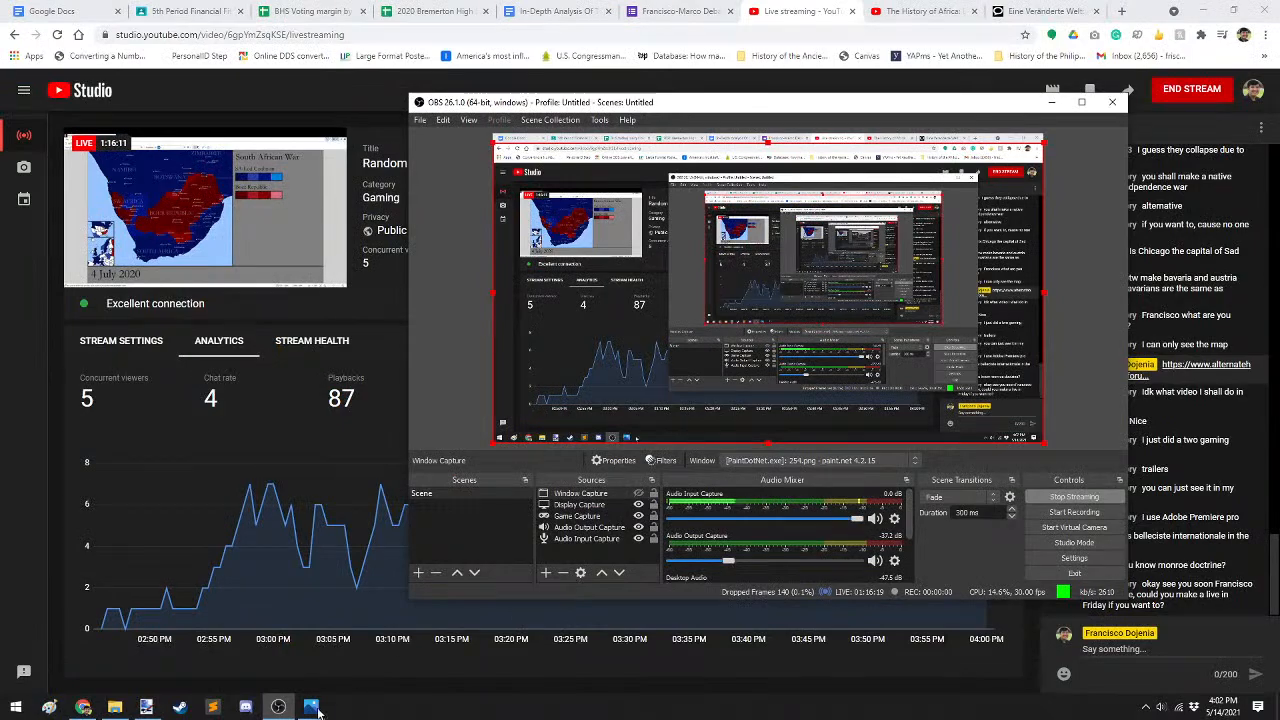
click(305, 708)
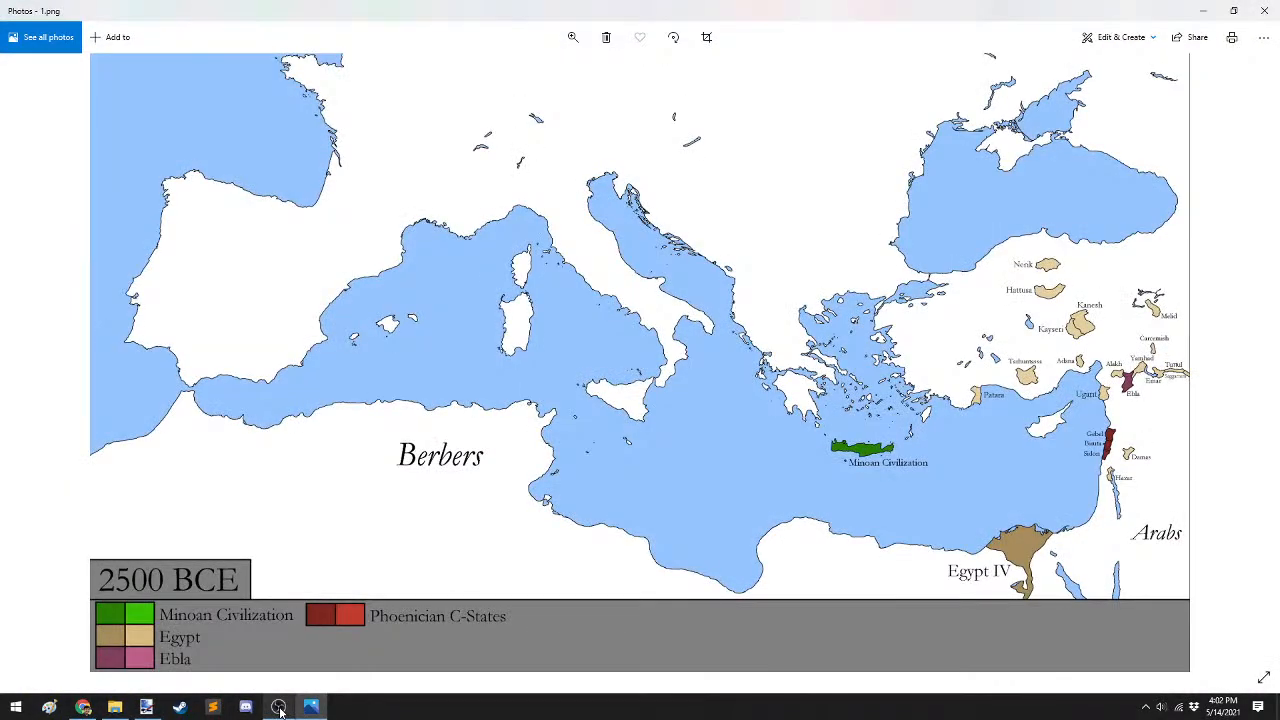
click(85, 708)
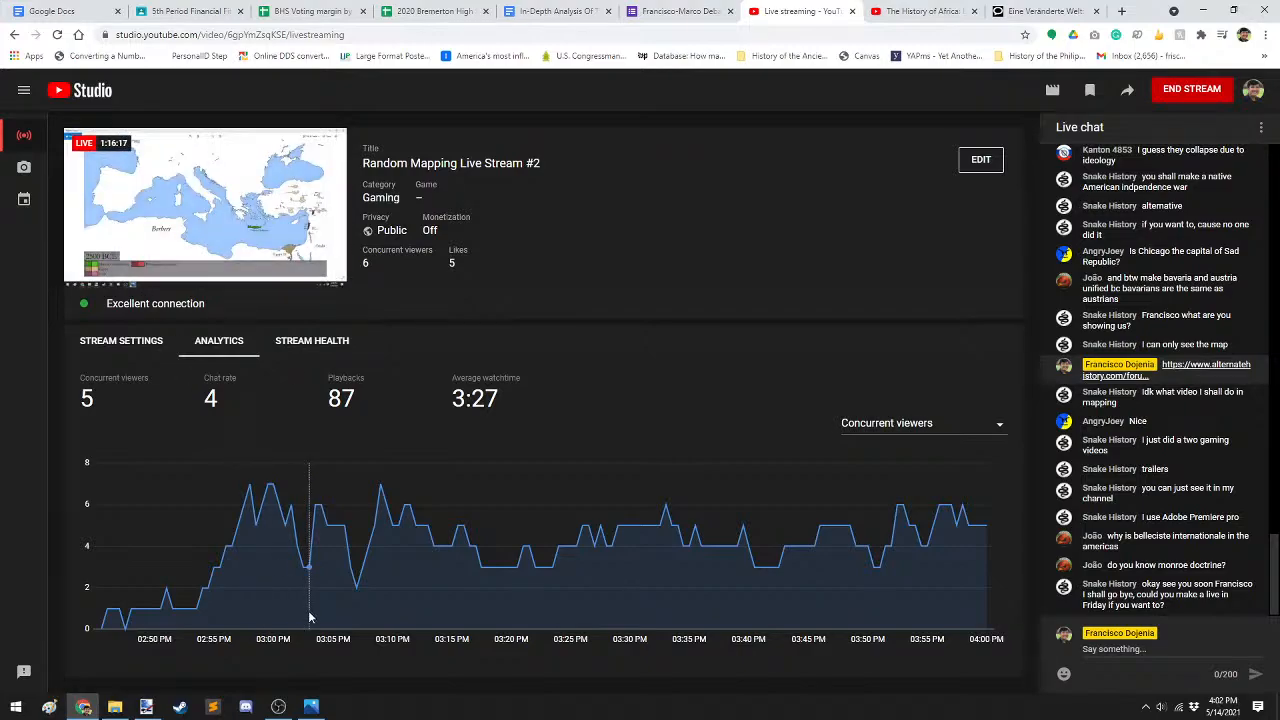
click(311, 707)
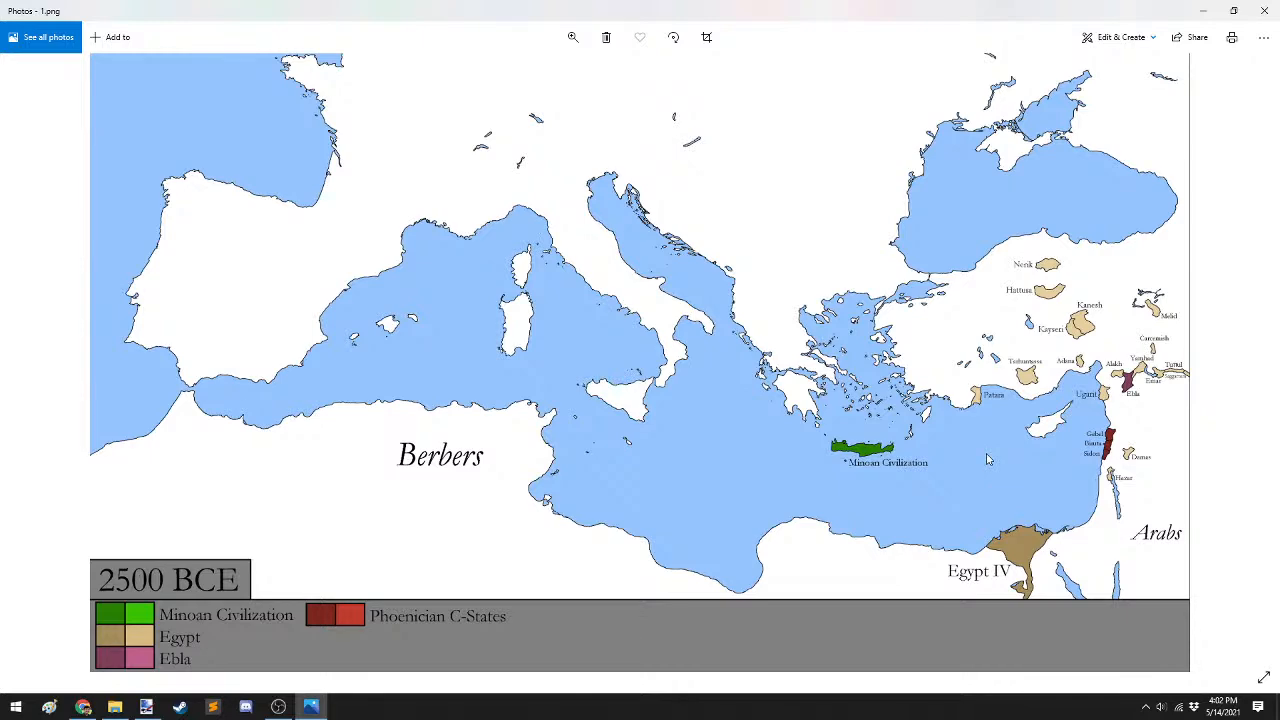
Browse forward through the Ancient Mediterranean maps from 1.png to 7.png.
key(Right)
key(Right)
key(Right)
key(Right)
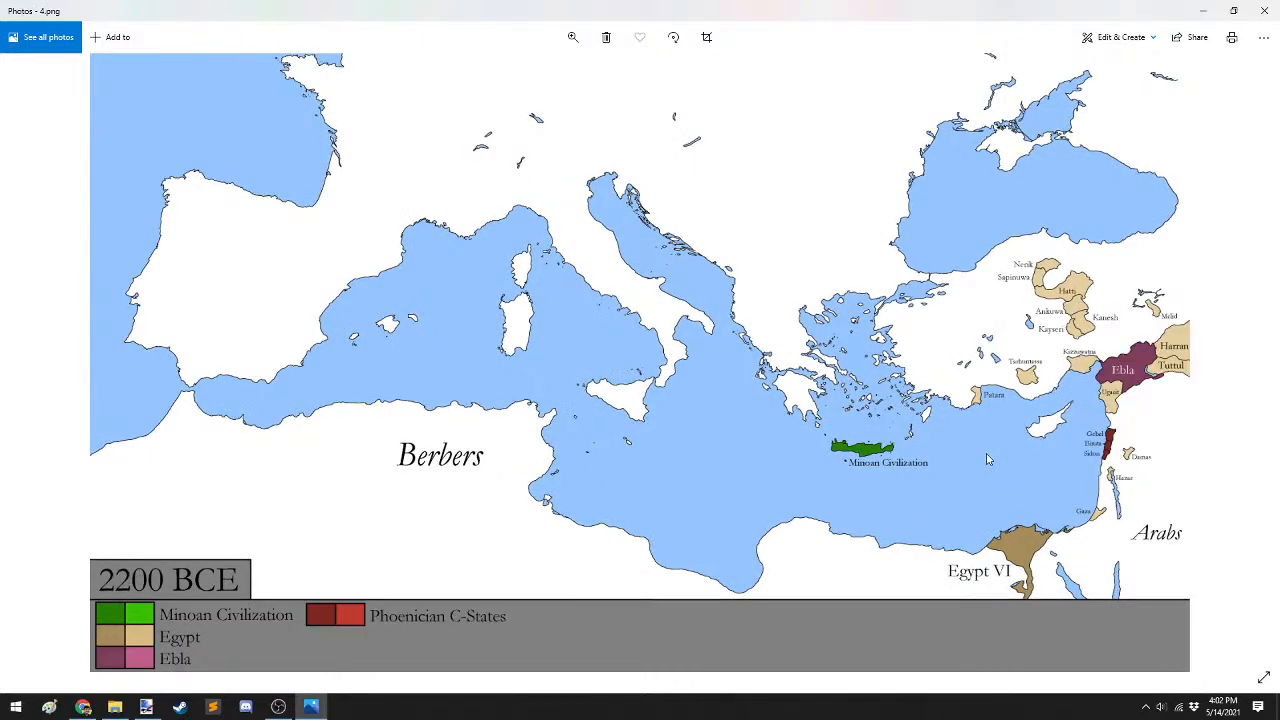
key(Right)
key(Right)
key(Right)
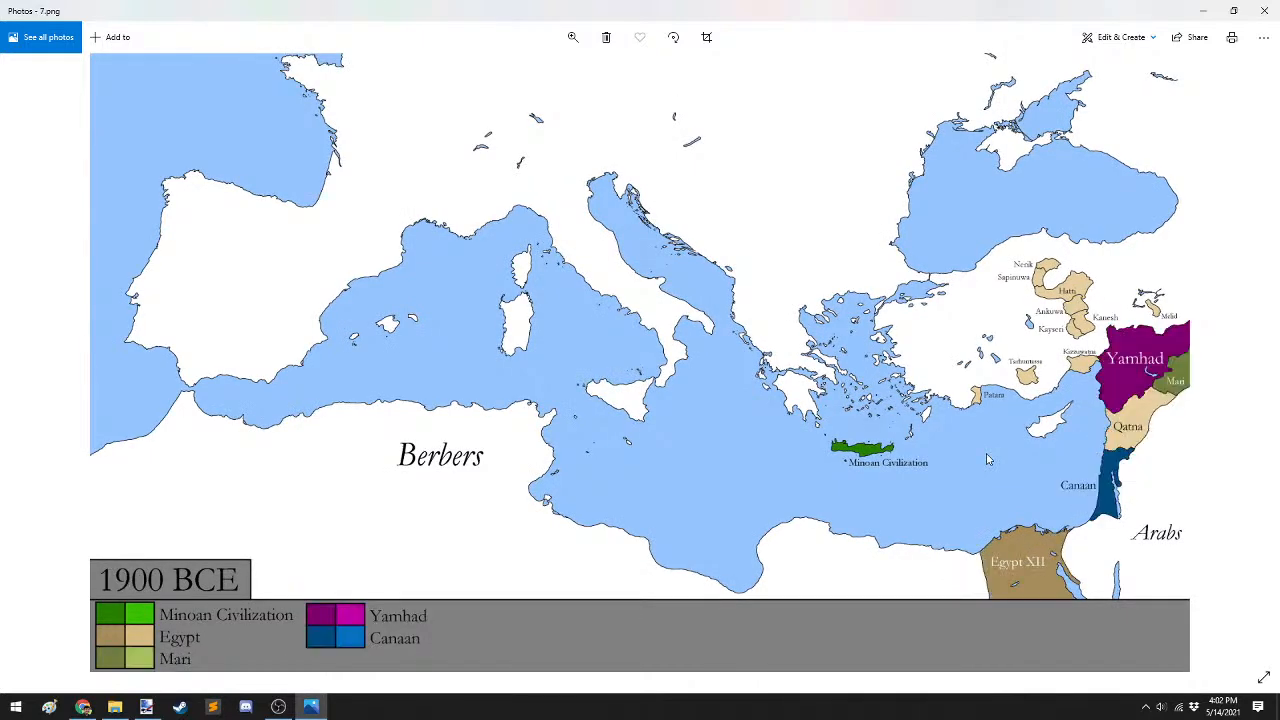
Browse forward through the Ancient Mediterranean maps from 7.png to the 747 BCE map, 22.png.
key(Right)
key(Right)
key(Right)
key(Right)
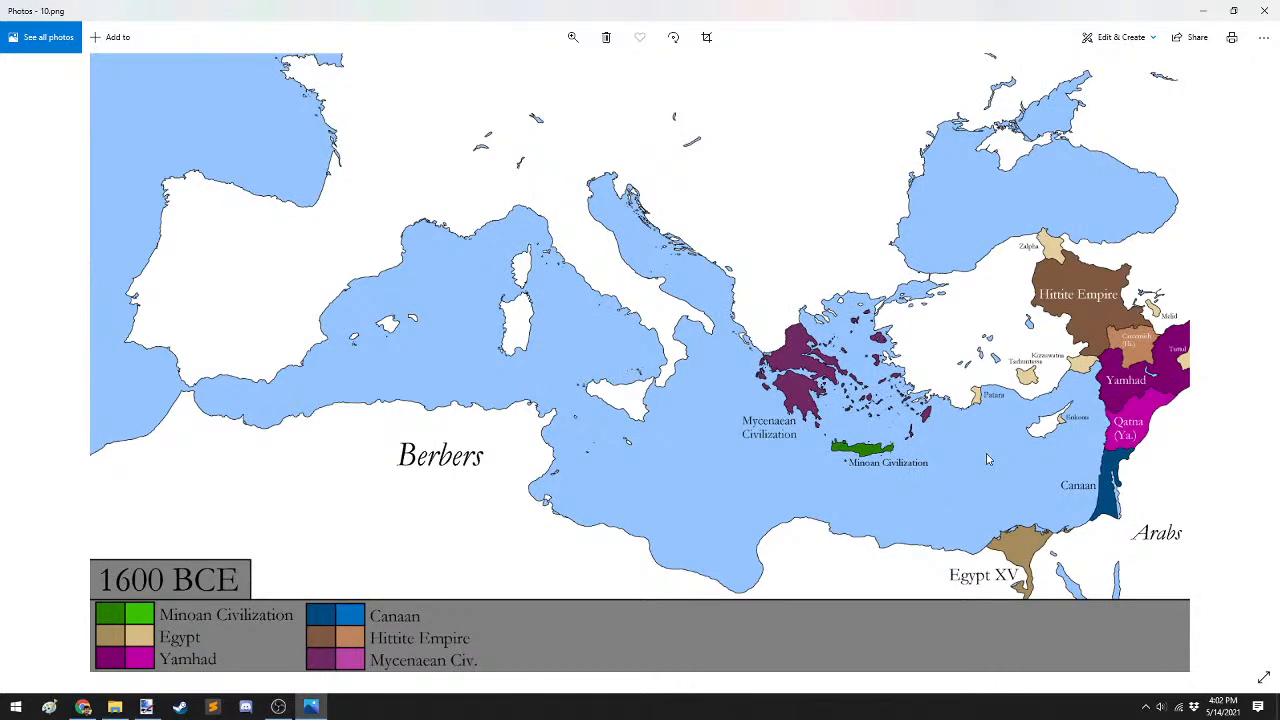
key(Right)
key(Right)
key(Right)
key(Right)
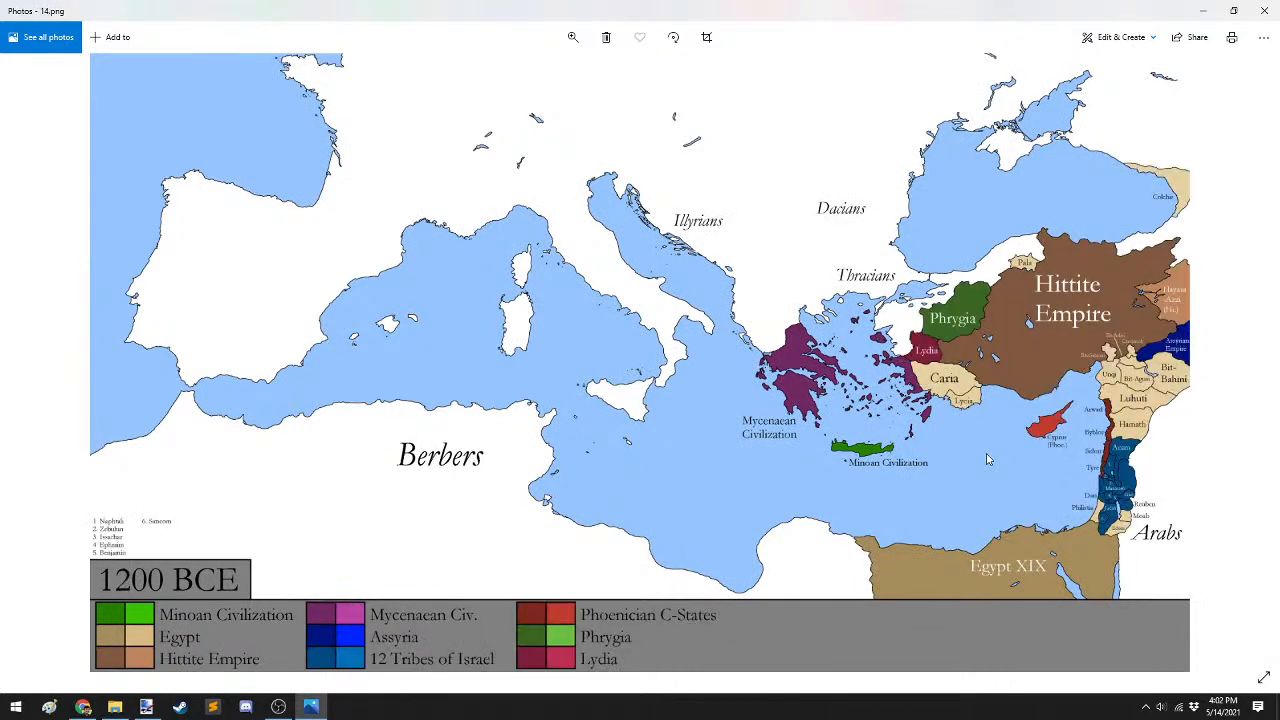
key(Right)
key(Right)
key(Right)
key(Right)
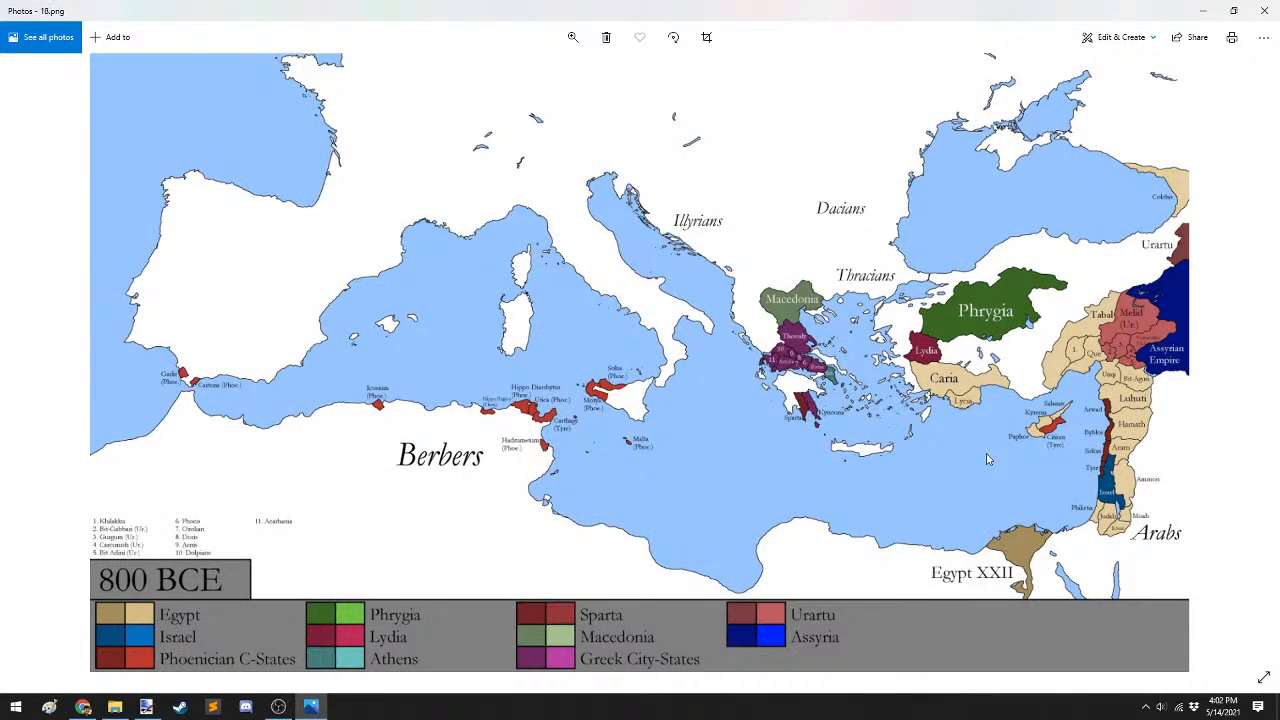
key(Right)
key(Right)
key(Right)
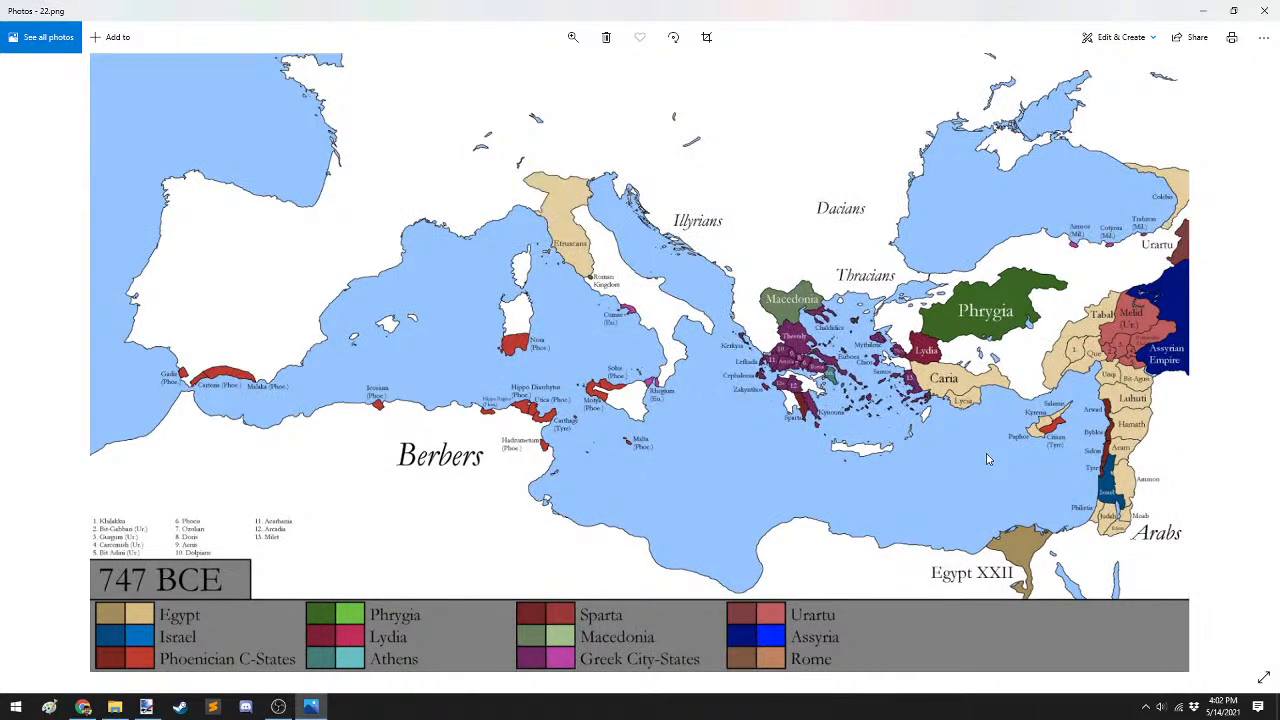
Page onward through the yearly maps from 22.png to the 734 BCE map, 35.png.
key(Right)
key(Right)
key(Right)
key(Right)
key(Right)
key(Right)
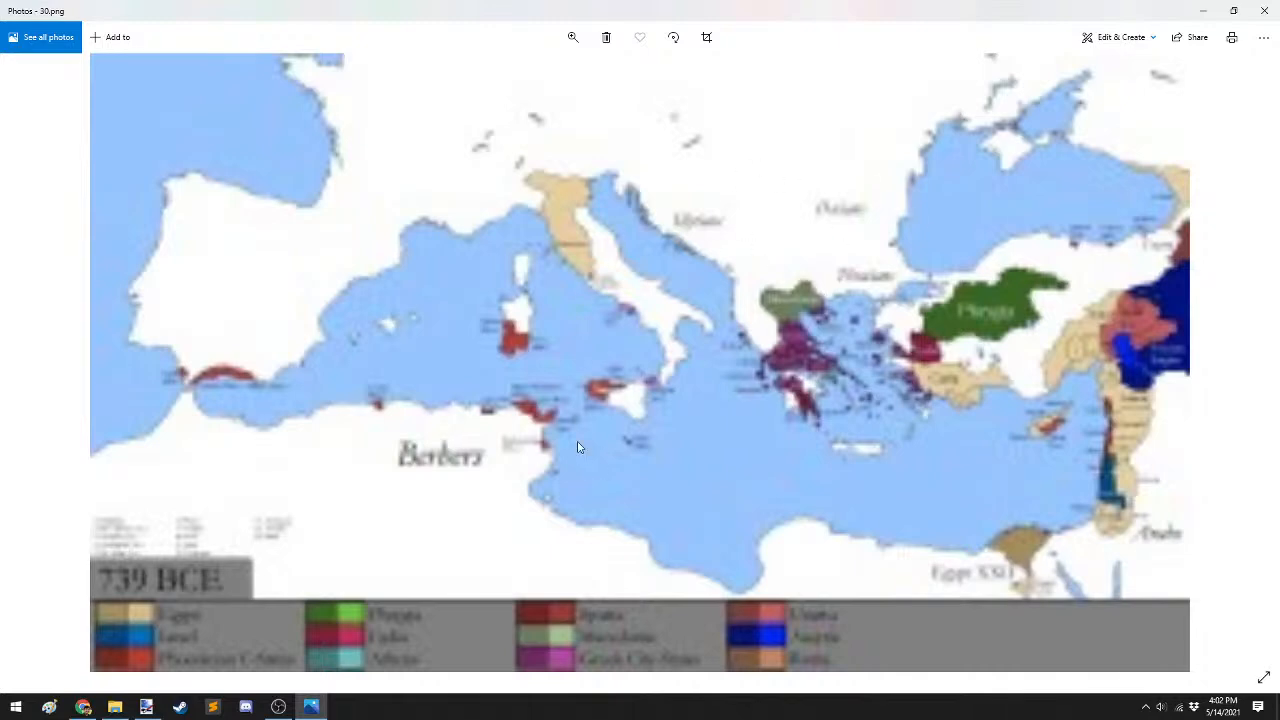
key(Right)
key(Right)
key(Right)
key(Right)
key(Right)
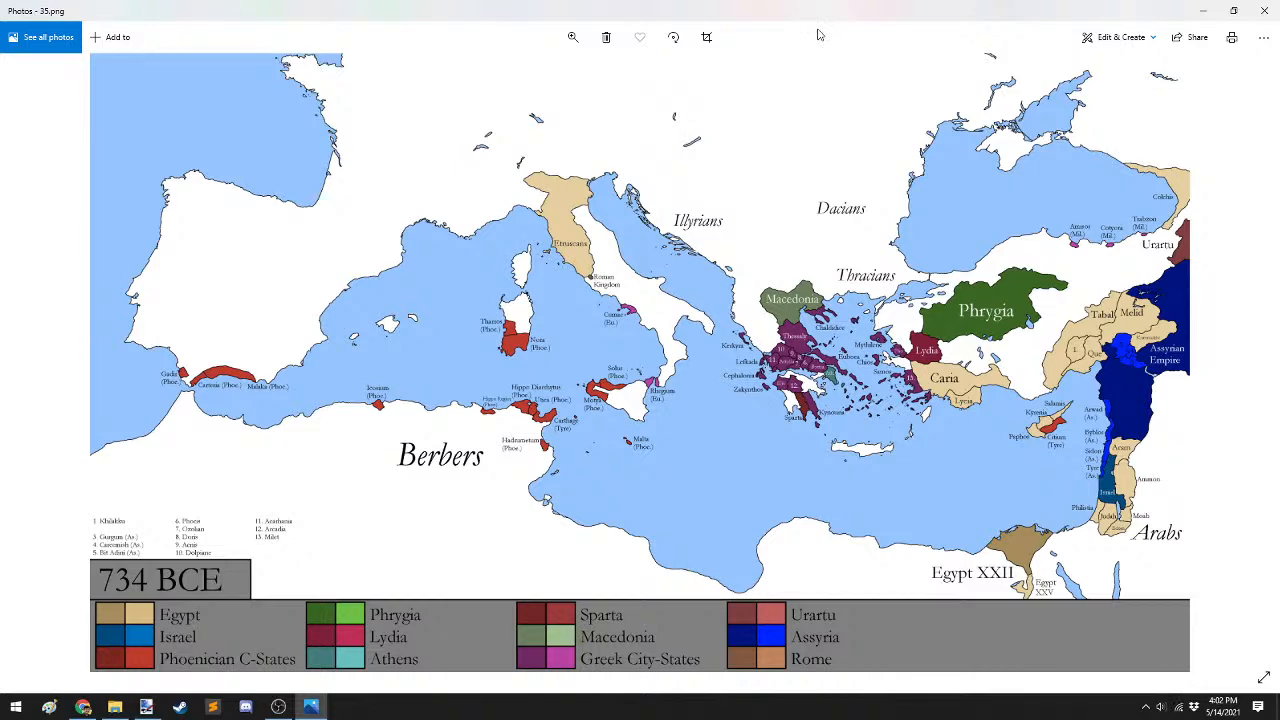
Continue viewing the map series from 35.png to the 719 BCE map, 50.png.
key(Right)
key(Right)
key(Right)
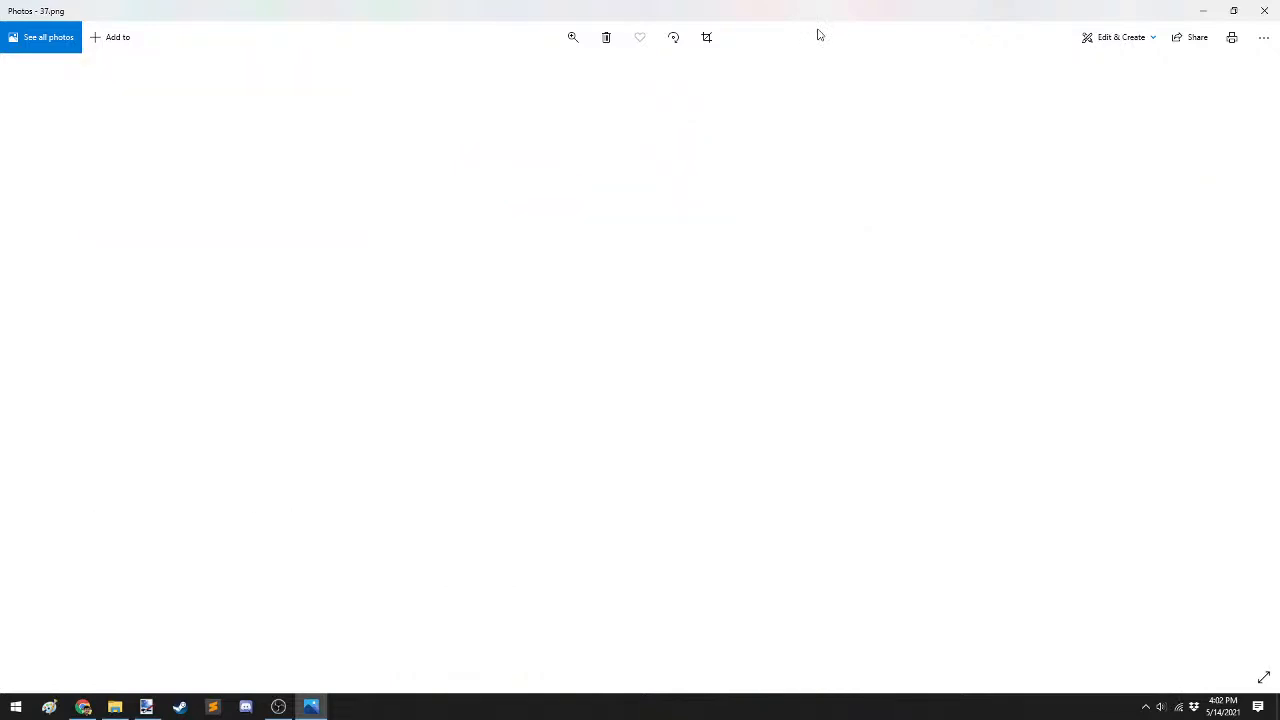
key(Right)
key(Right)
key(Right)
key(Right)
key(Right)
key(Right)
key(Right)
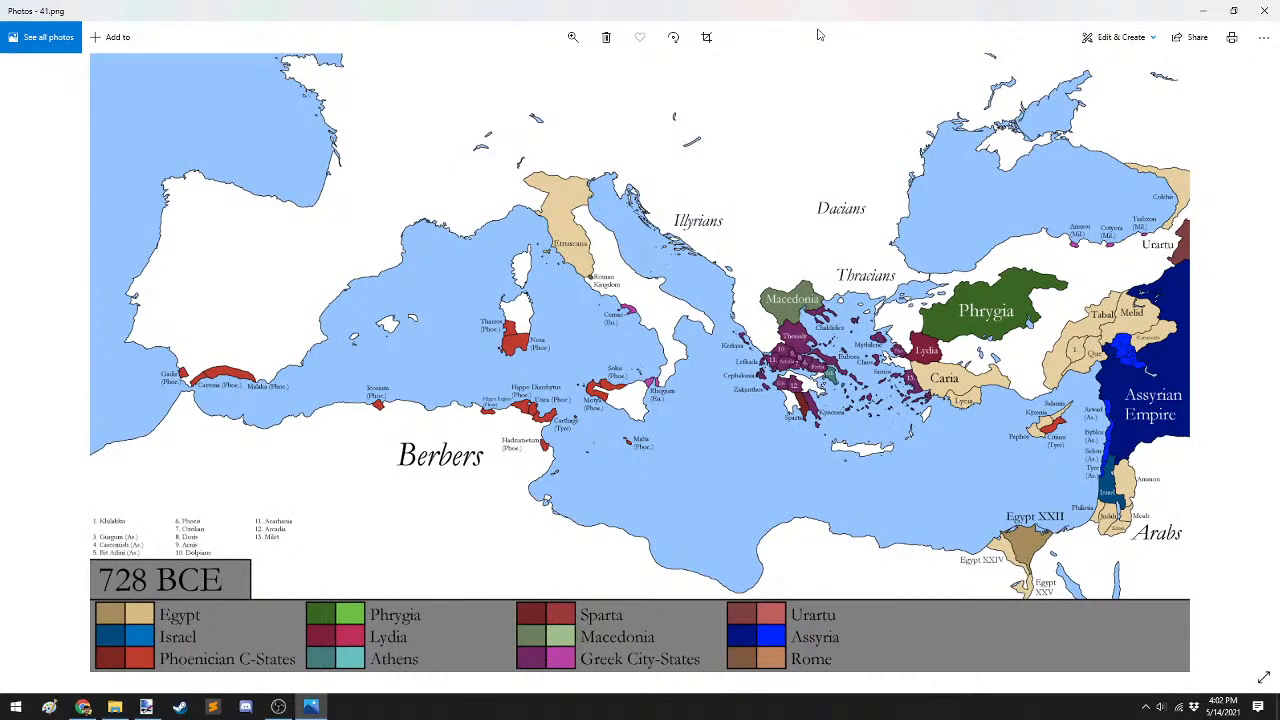
key(Right)
key(Right)
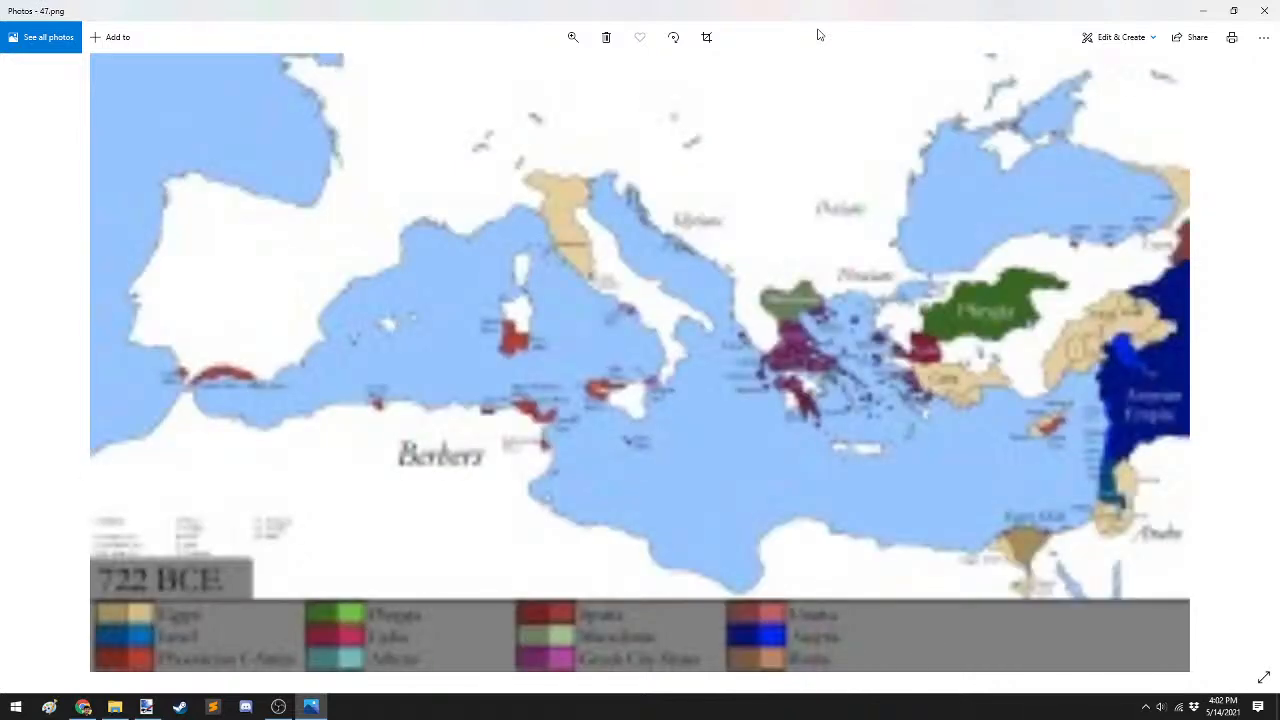
key(Right)
key(Right)
key(Right)
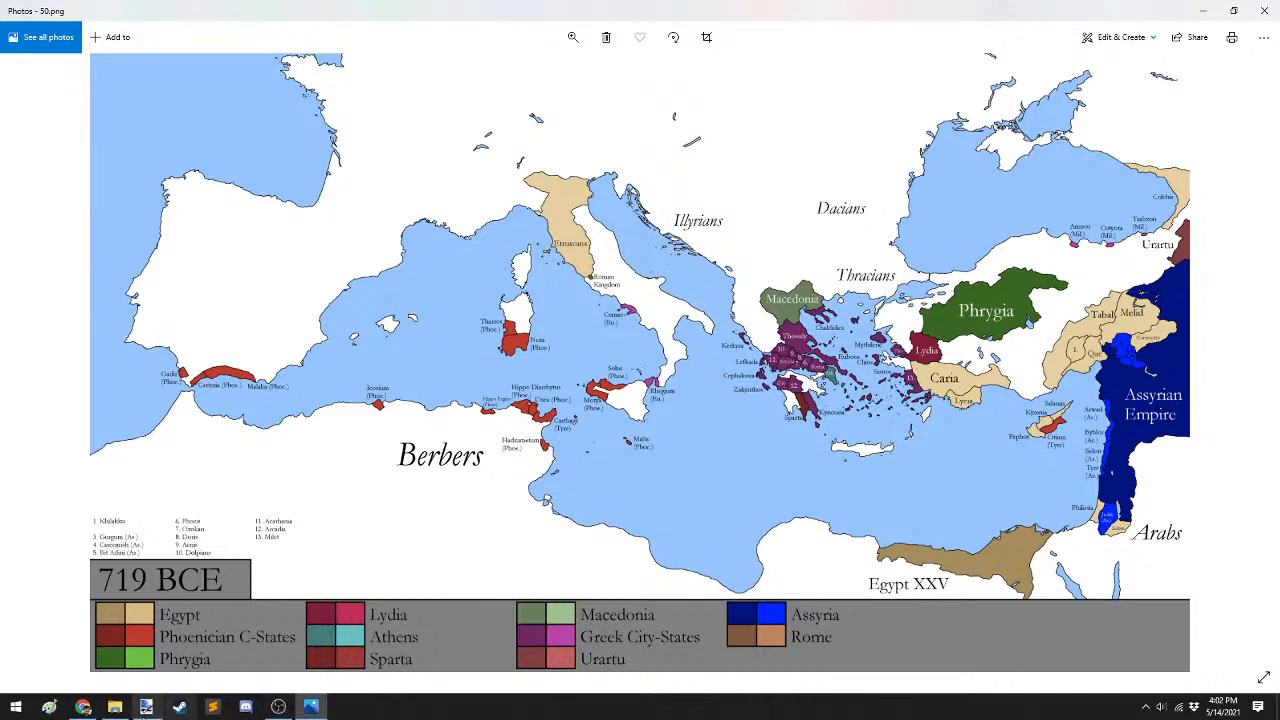
Switch to File Explorer and open image 538 from the History of the Ancient Mediterranean folder.
click(115, 706)
scroll(672, 456, down, 1)
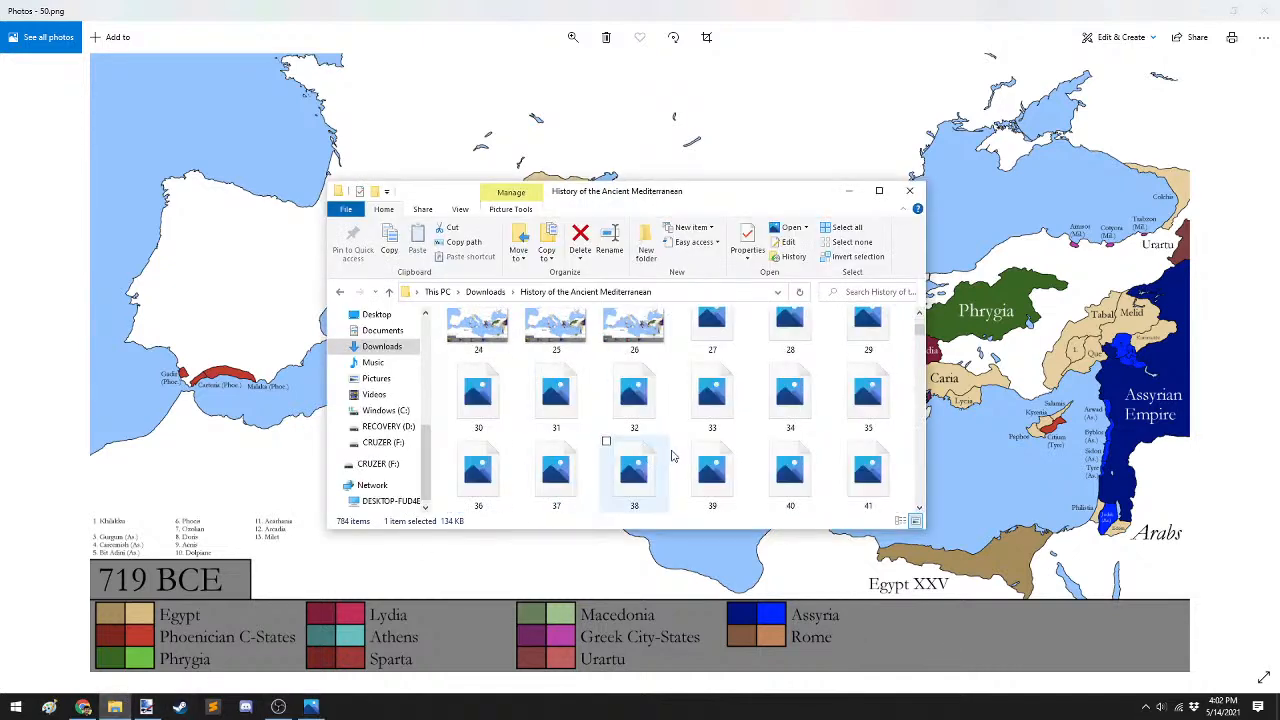
drag(919, 330, 918, 447)
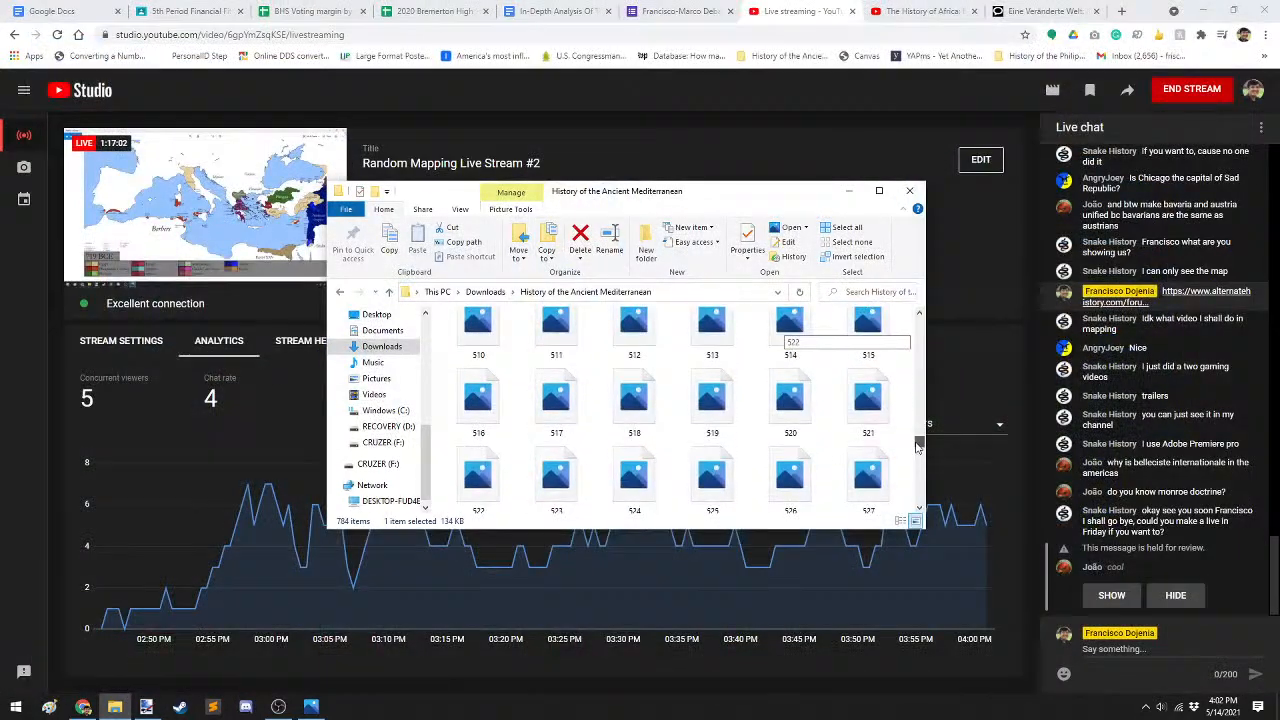
click(790, 445)
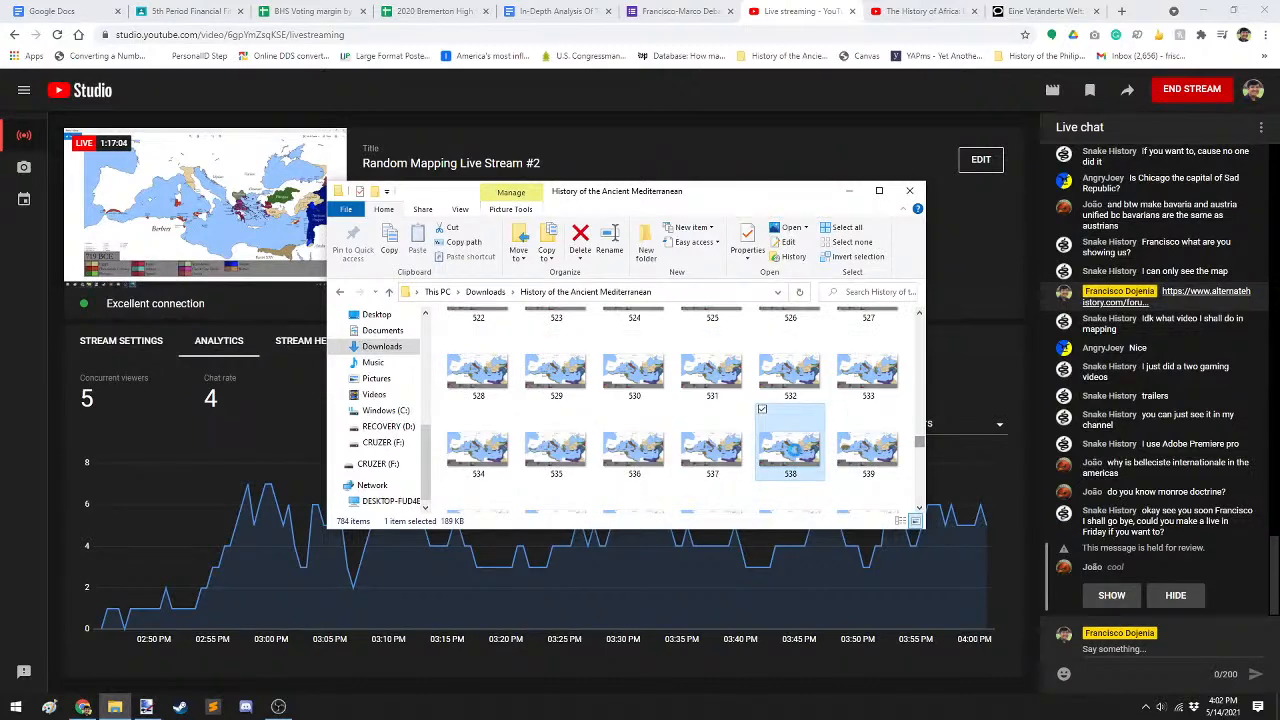
Show the chat message held for review in YouTube Studio's live chat, and switch to OBS.
click(1112, 578)
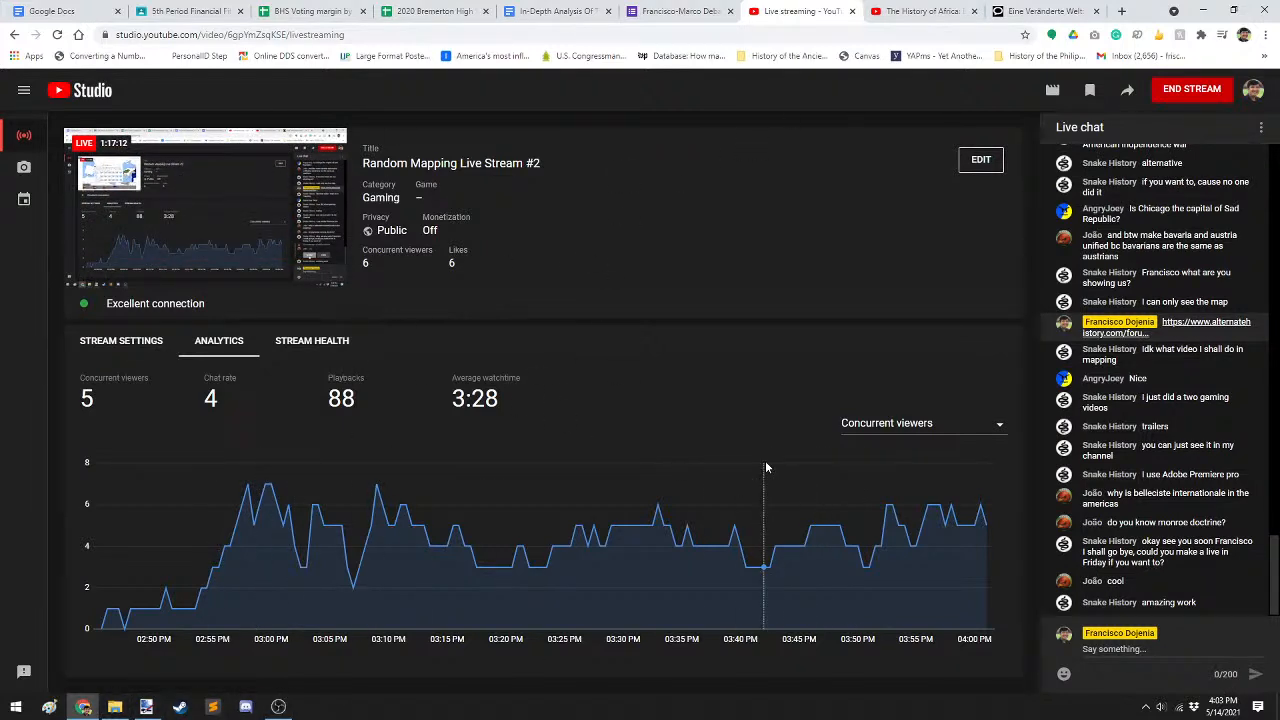
click(276, 710)
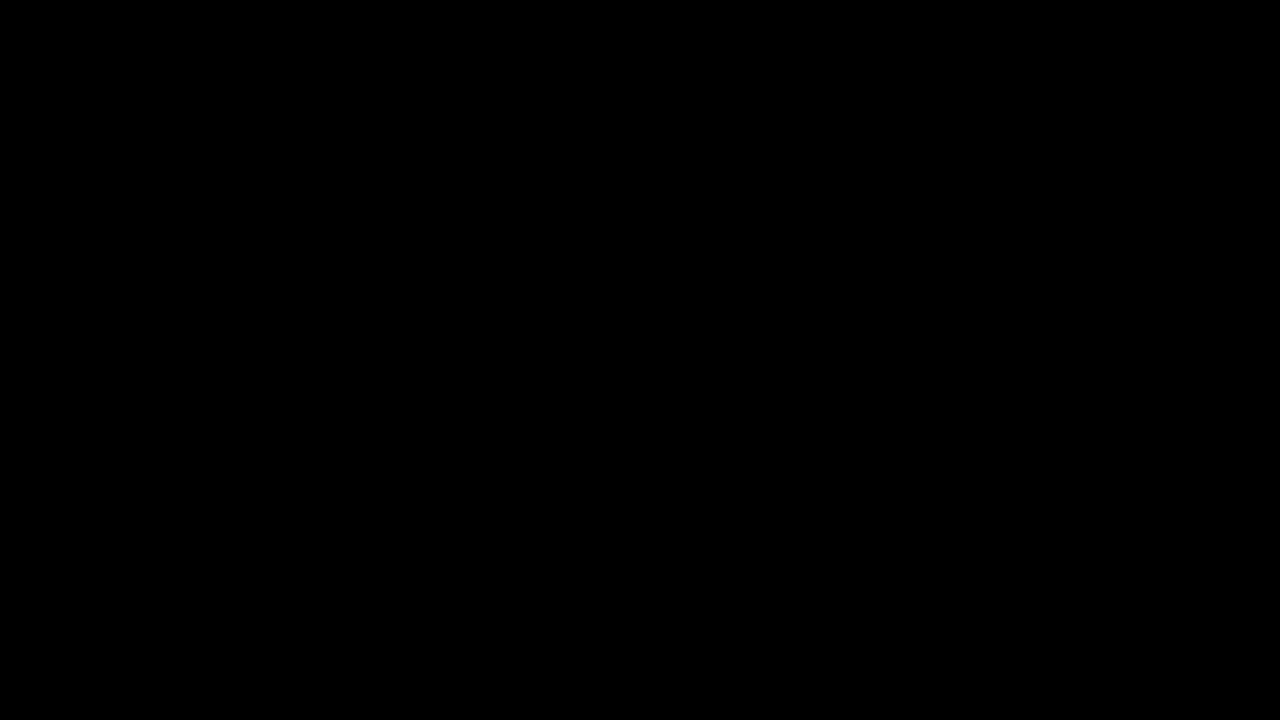